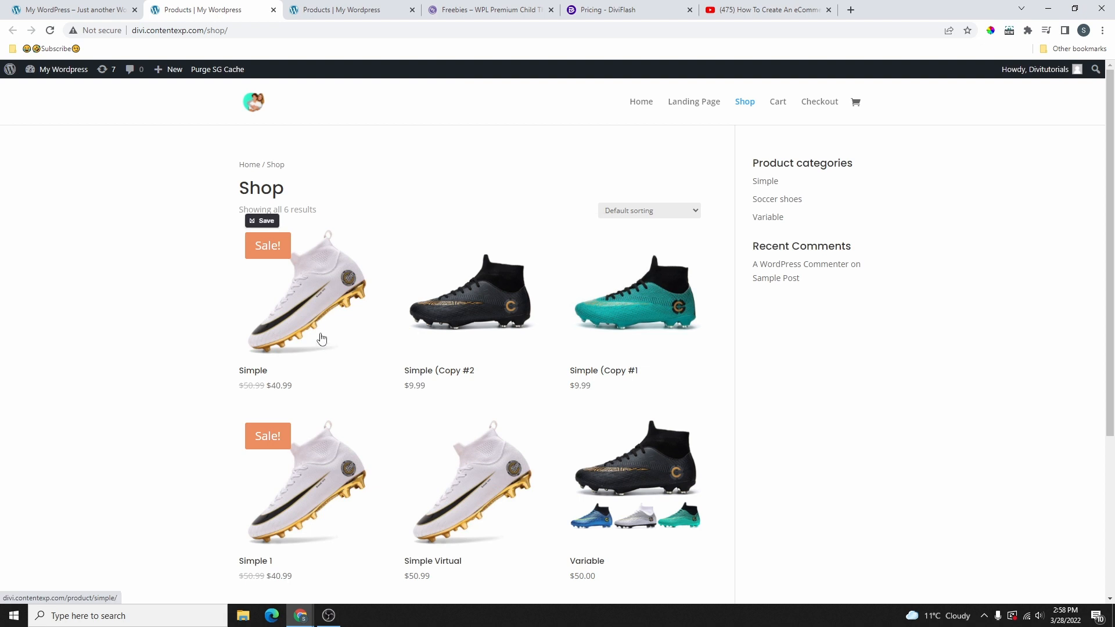
# Step: Look over the product grid on the default shop page down to the footer
pyautogui.scroll(-1, 528, 328)
pyautogui.scroll(-2, 526, 331)
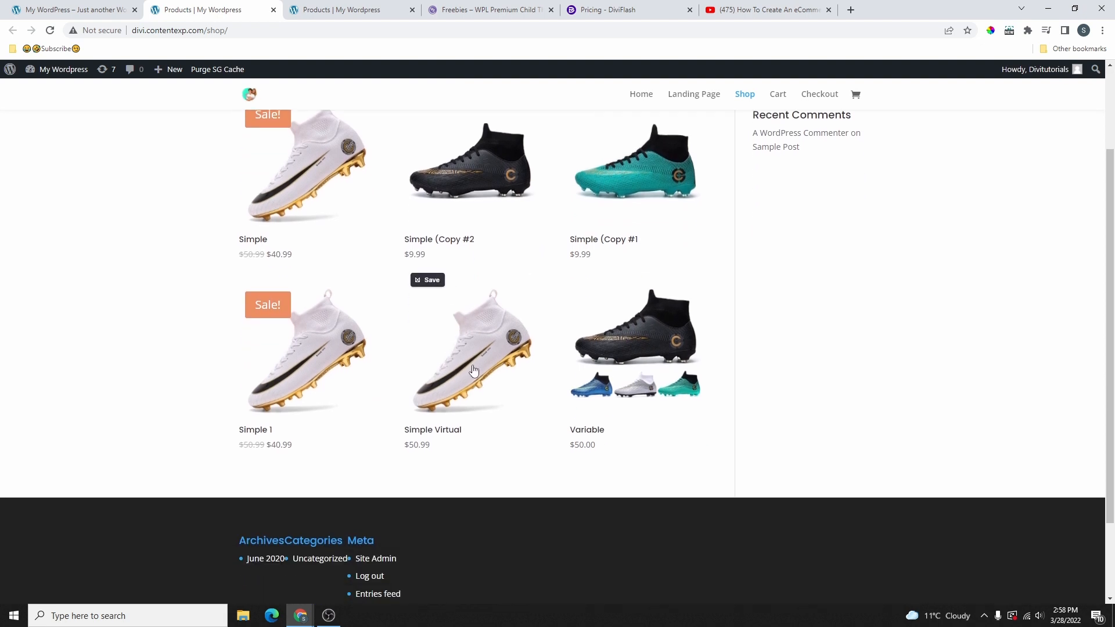
pyautogui.scroll(3, 474, 351)
# Step: Switch to the customized Products page and review its banner, collection cards and category sidebar
pyautogui.click(341, 10)
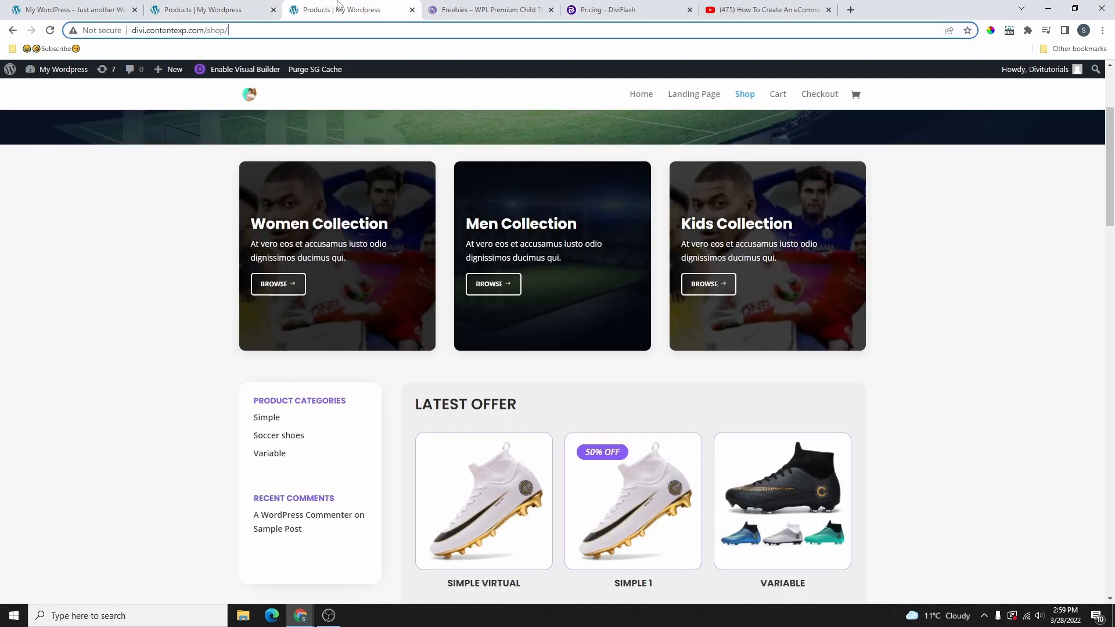
pyautogui.scroll(3, 691, 414)
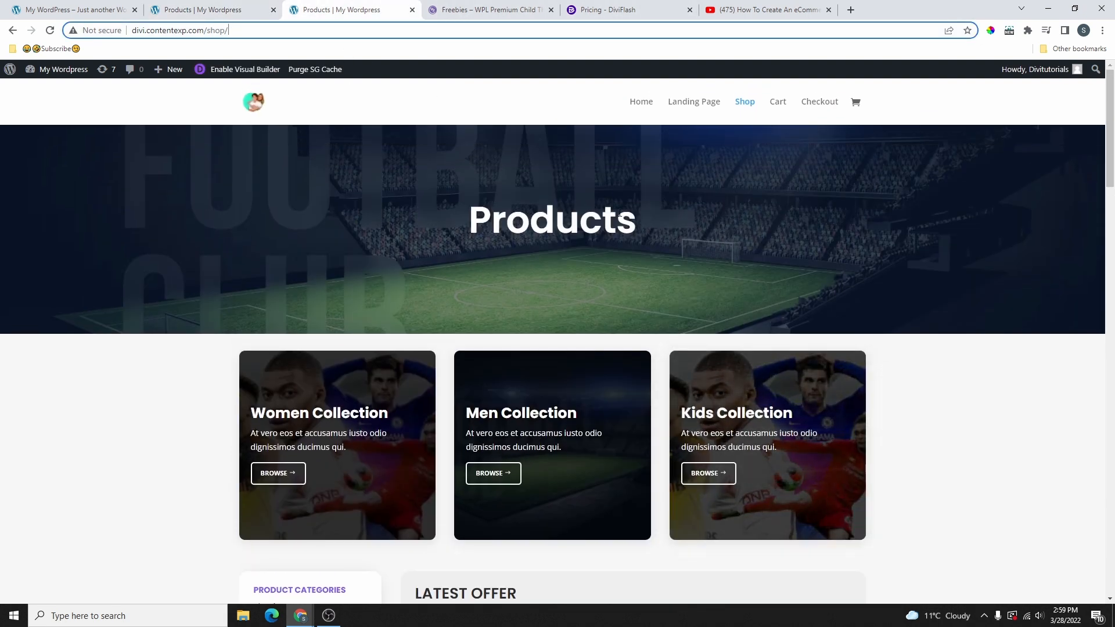
pyautogui.scroll(-7, 565, 241)
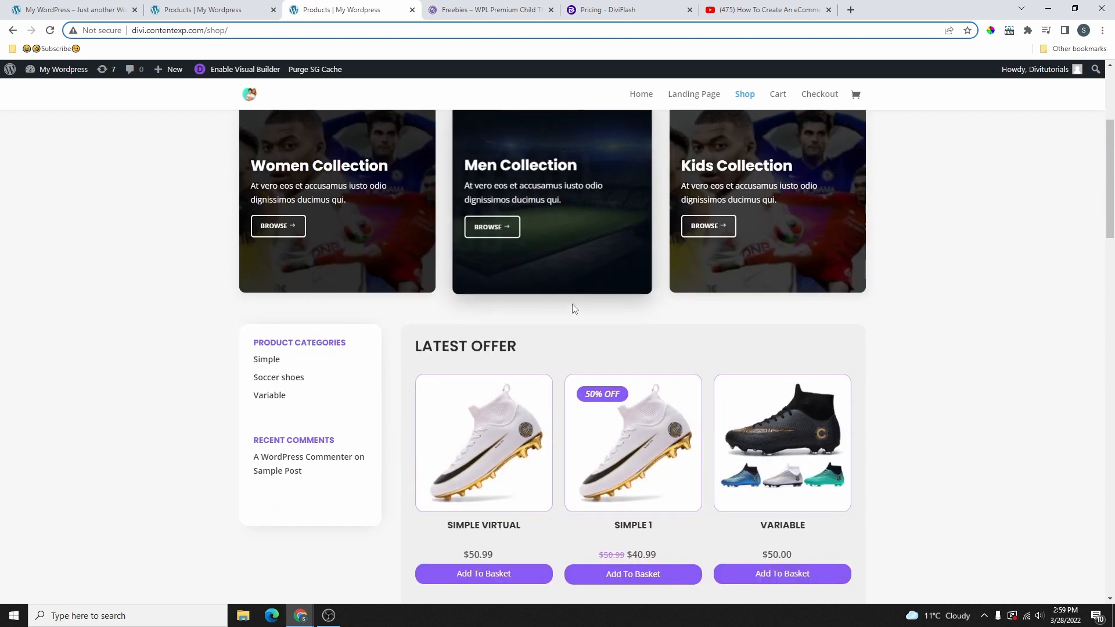
pyautogui.scroll(6, 355, 372)
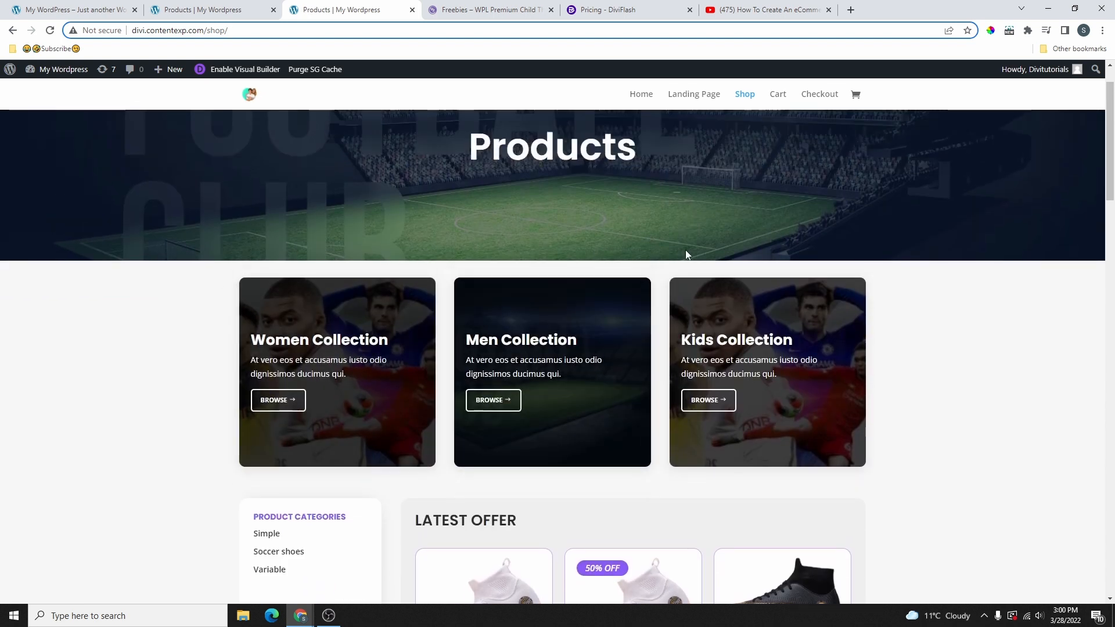
pyautogui.scroll(-2, 652, 280)
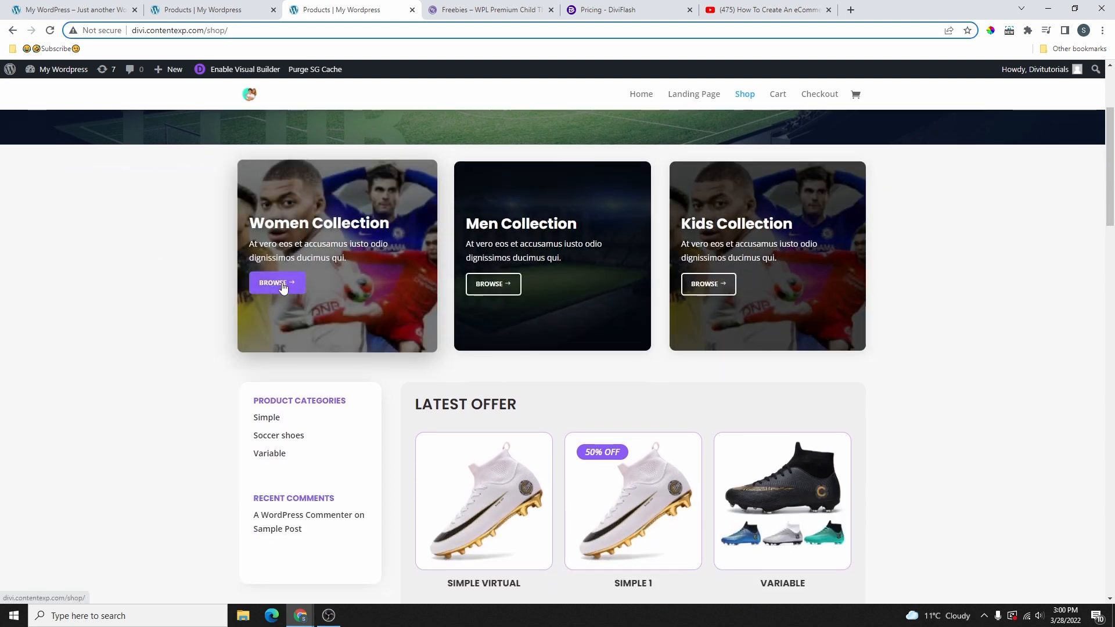
pyautogui.scroll(-3, 511, 324)
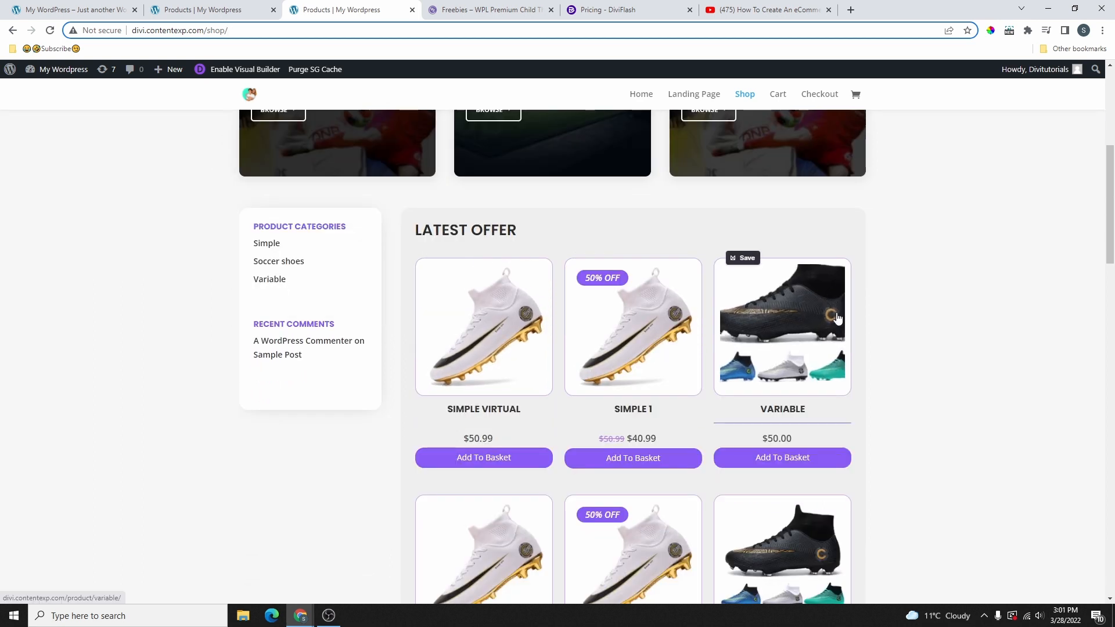
# Step: Examine the Latest Offer grid, the 20% Off New Arrivals promos and the Latest Products section of the customized shop page
pyautogui.moveTo(403, 230); pyautogui.dragTo(562, 239)
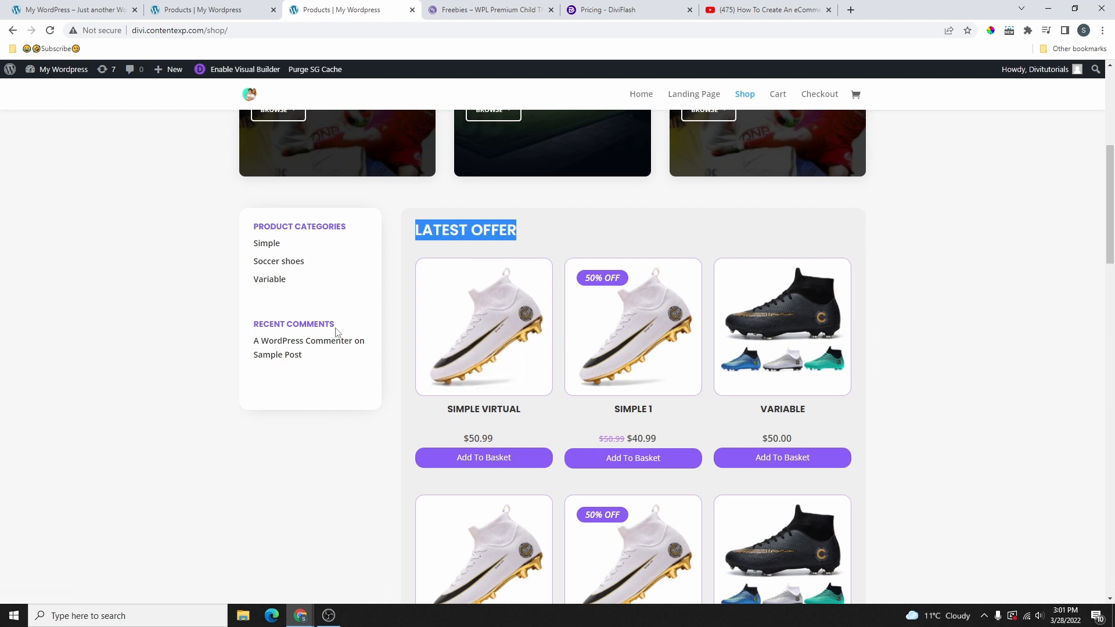
pyautogui.scroll(-3, 559, 308)
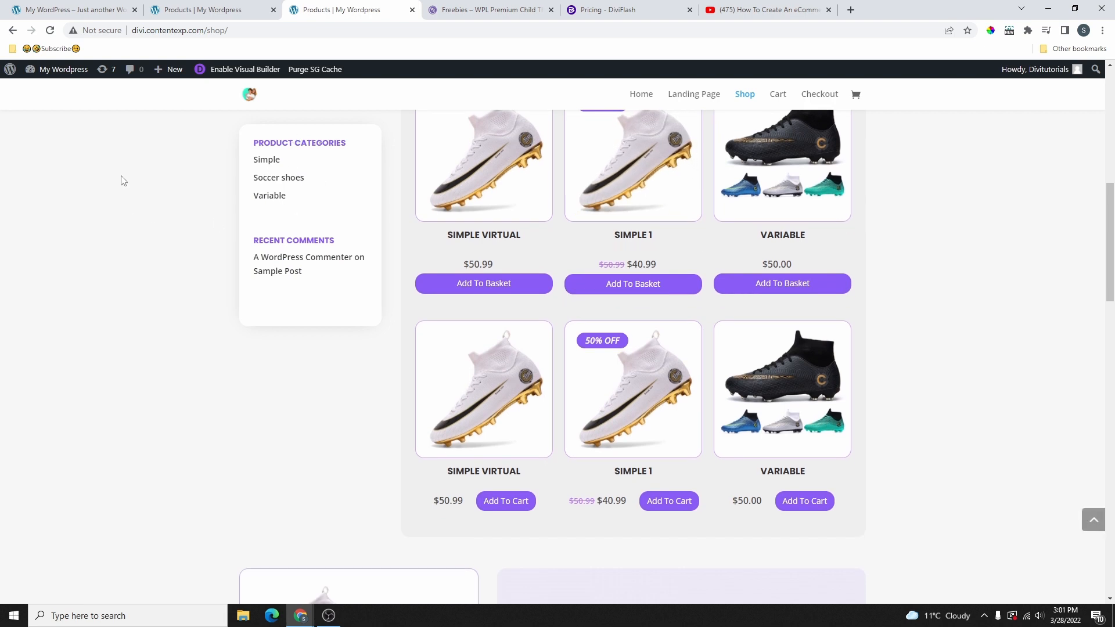
pyautogui.scroll(-3, 712, 222)
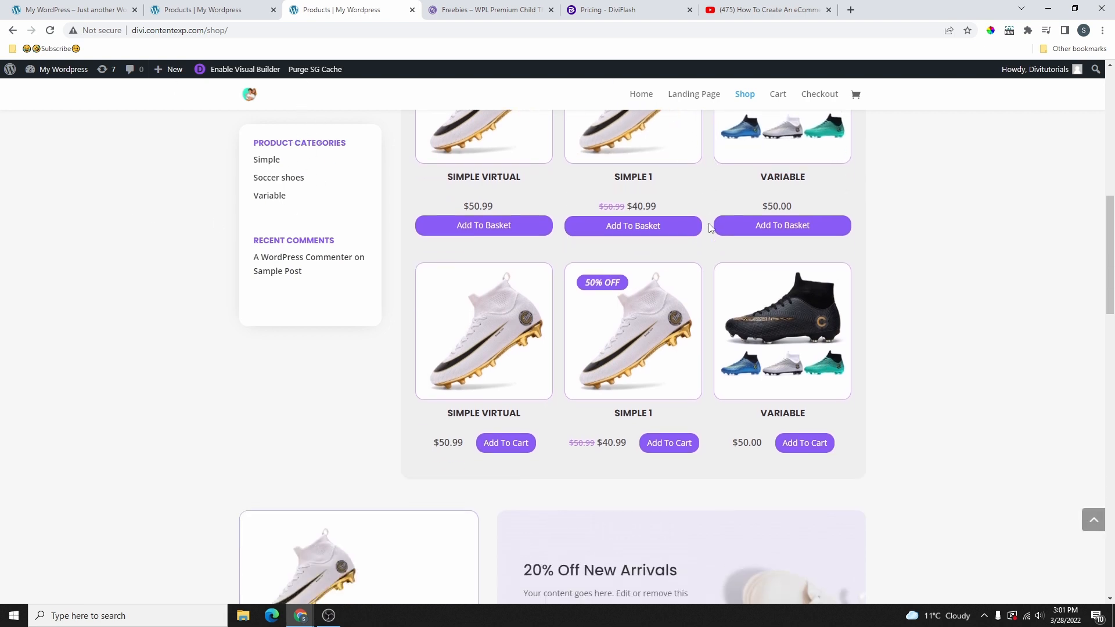
pyautogui.scroll(-1, 713, 223)
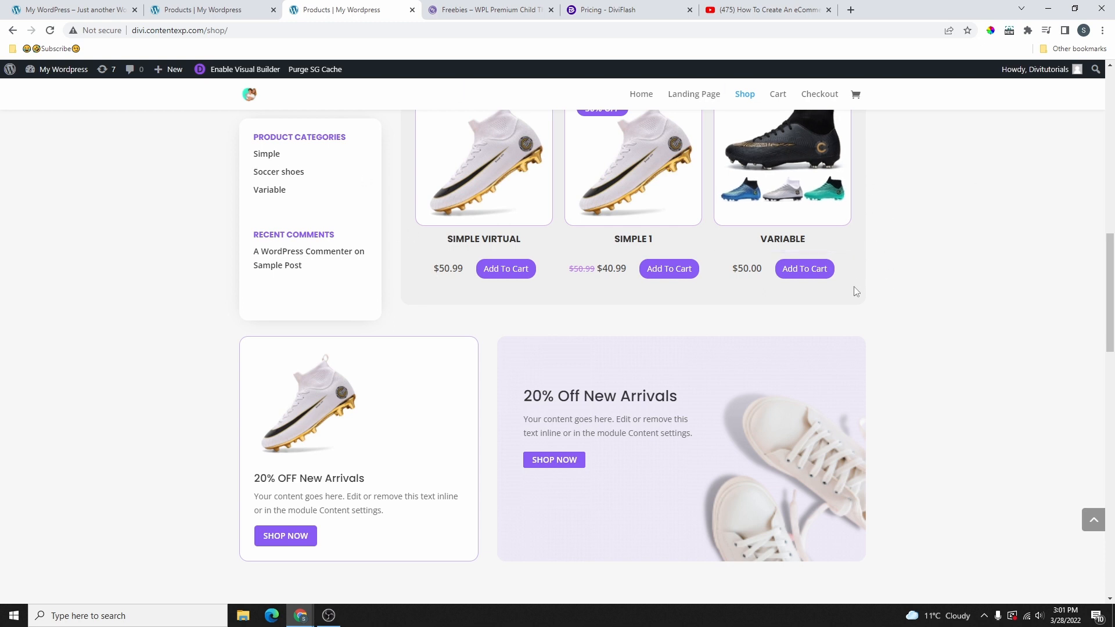
pyautogui.scroll(-3, 903, 251)
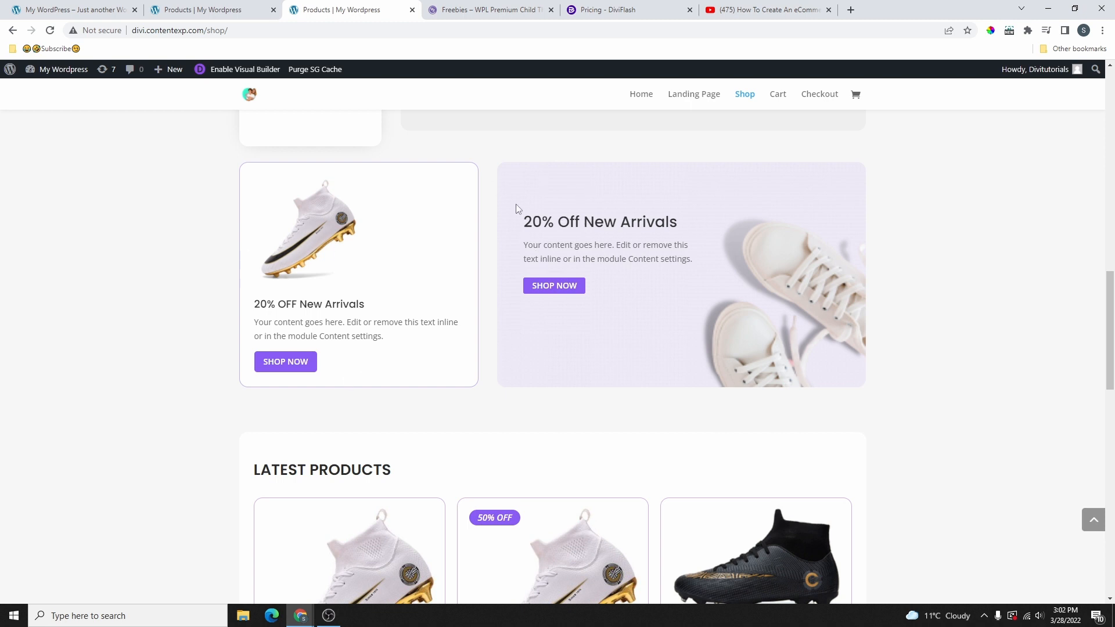
pyautogui.scroll(-4, 679, 244)
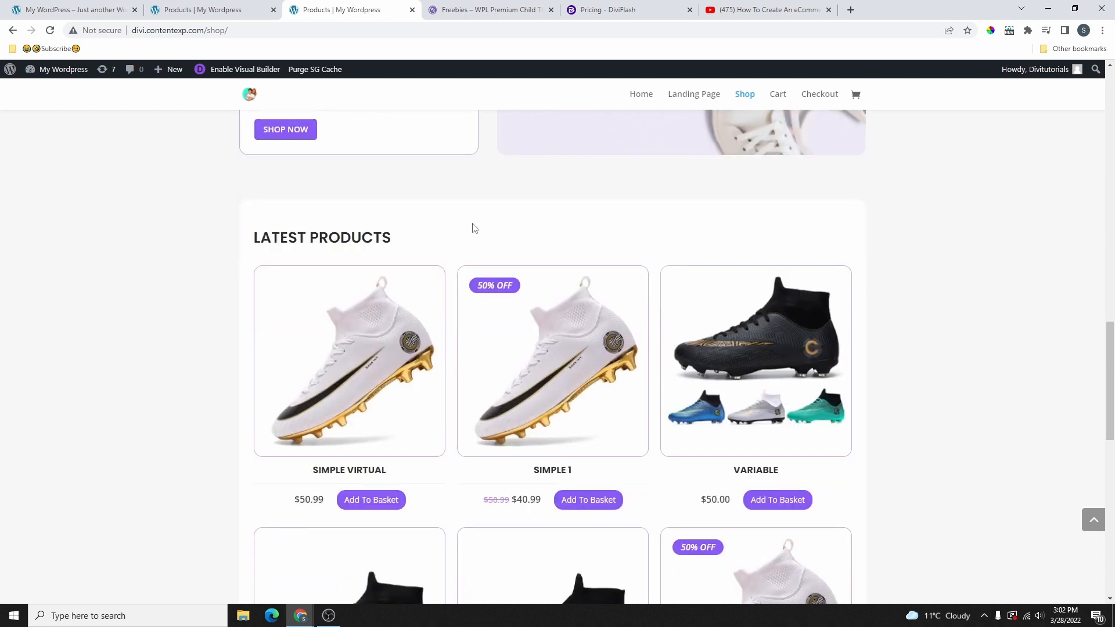
pyautogui.scroll(-5, 621, 243)
pyautogui.scroll(8, 631, 254)
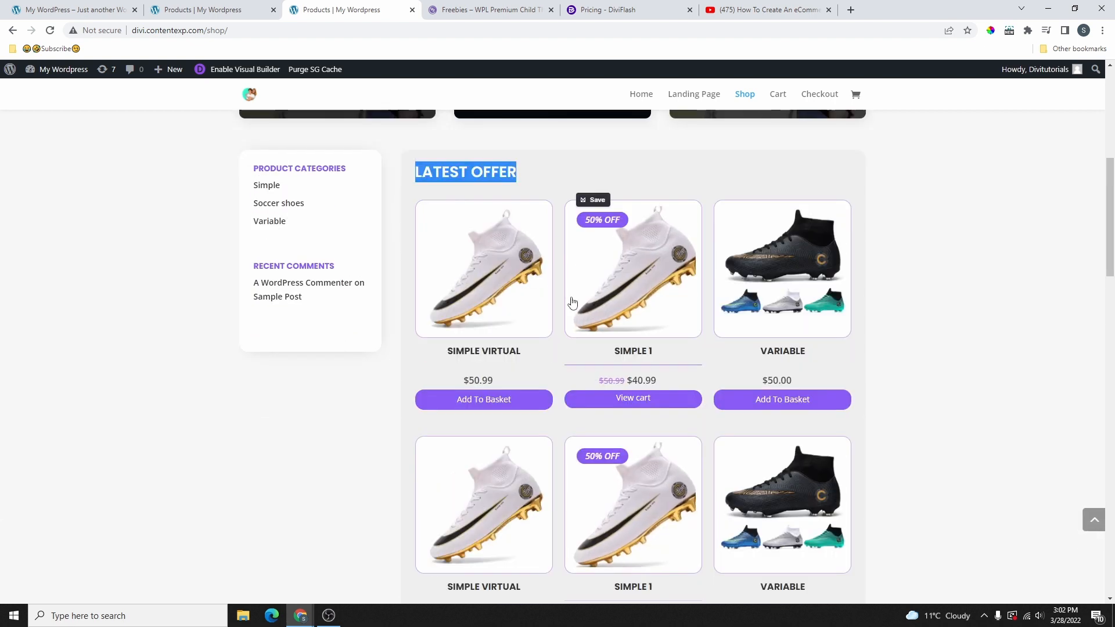
pyautogui.scroll(-1, 570, 304)
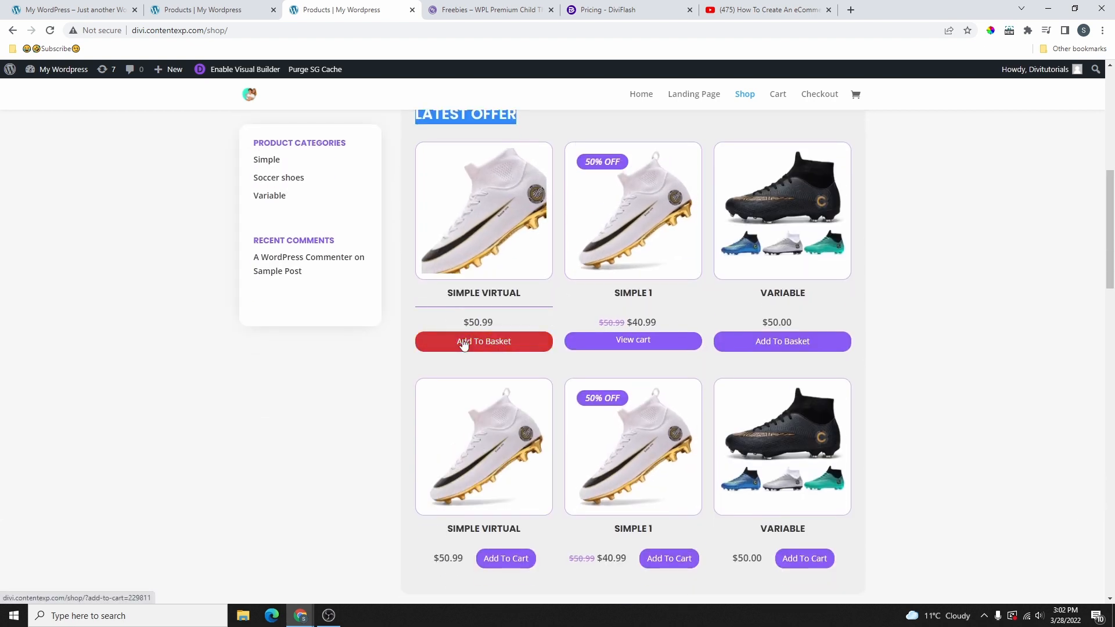
# Step: Compare the default shop page with the customized one, checking the Add To Cart button layouts in the Latest Offer grid
pyautogui.click(229, 10)
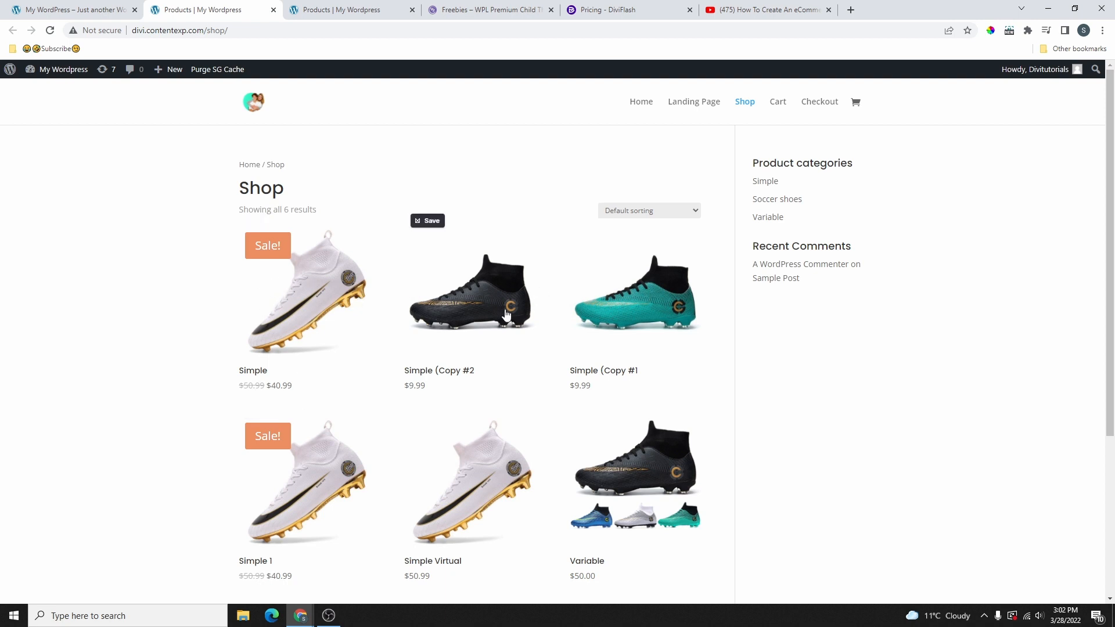
pyautogui.hotkey('ctrl', 'Tab')
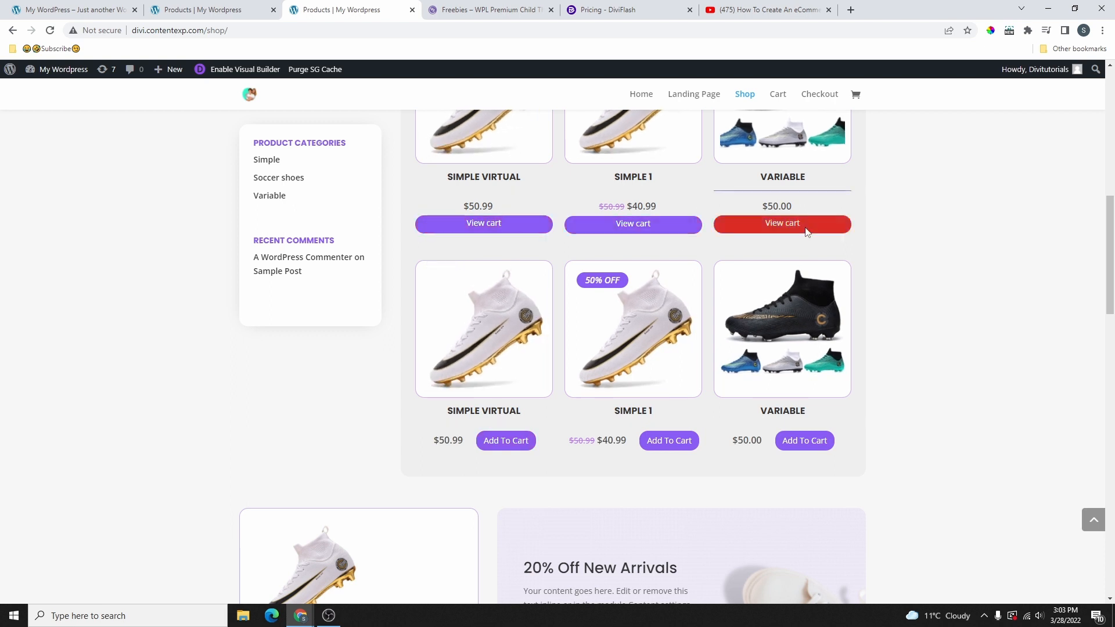
pyautogui.scroll(-2, 449, 330)
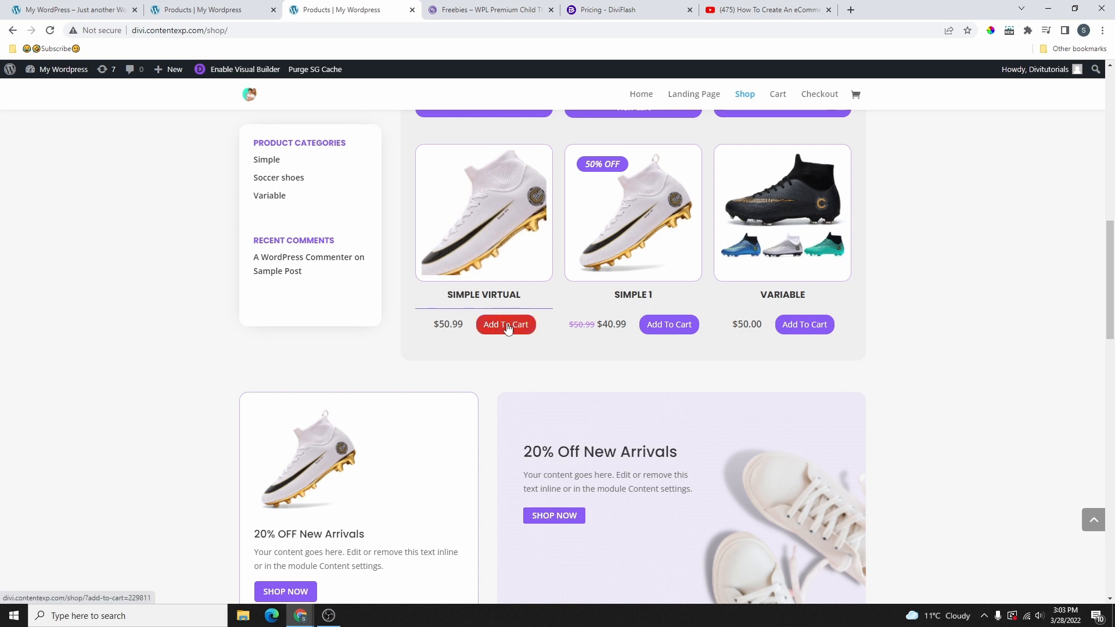
pyautogui.scroll(2, 438, 325)
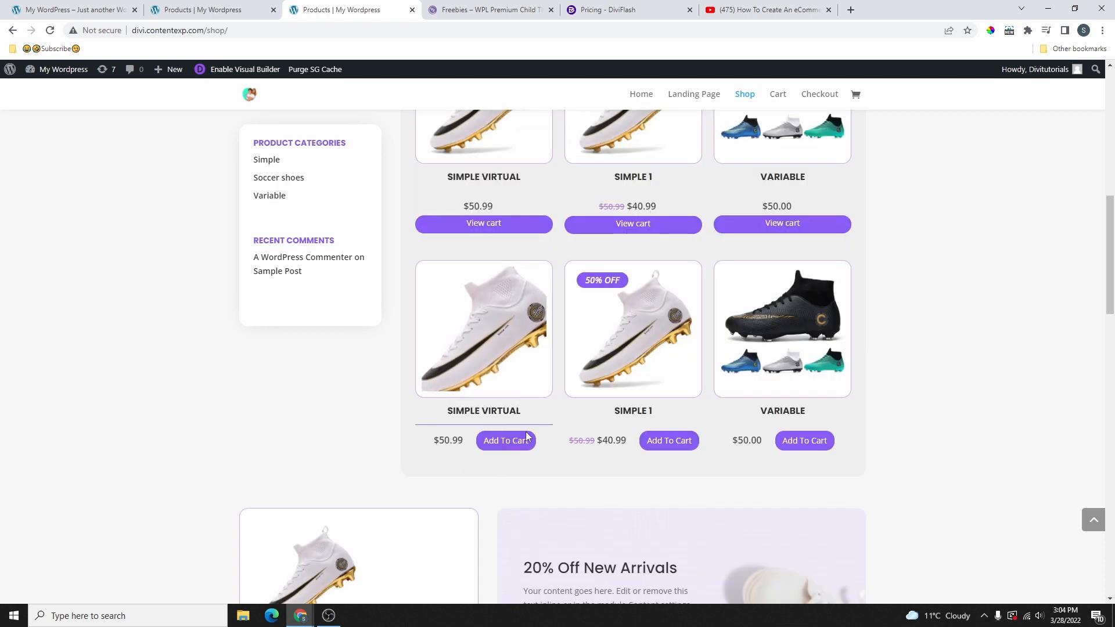
pyautogui.scroll(-1, 617, 415)
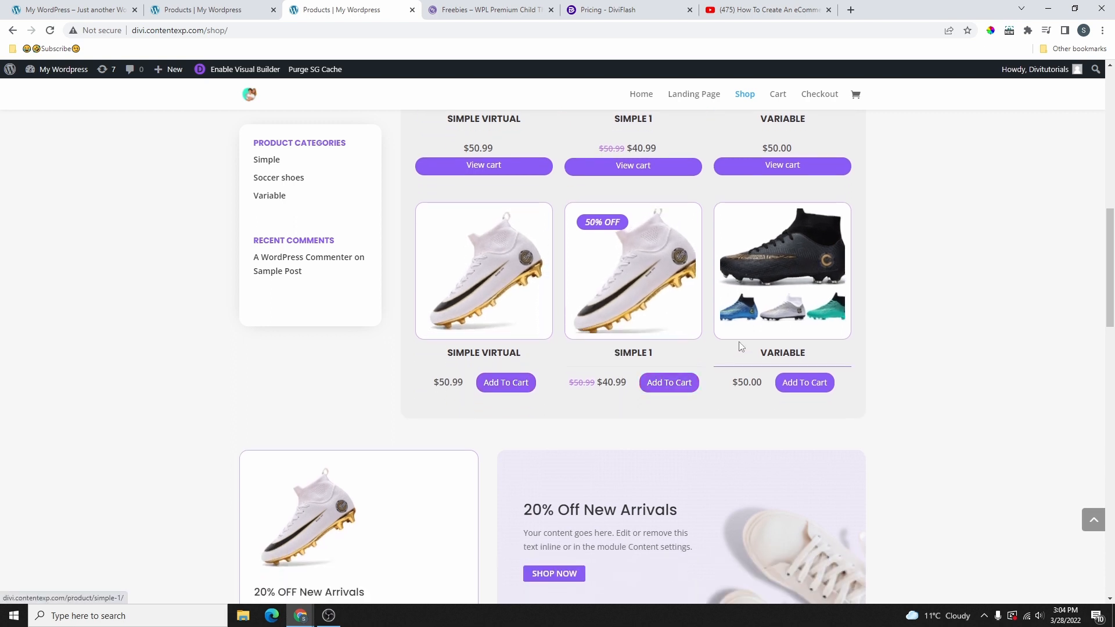
pyautogui.scroll(-2, 766, 319)
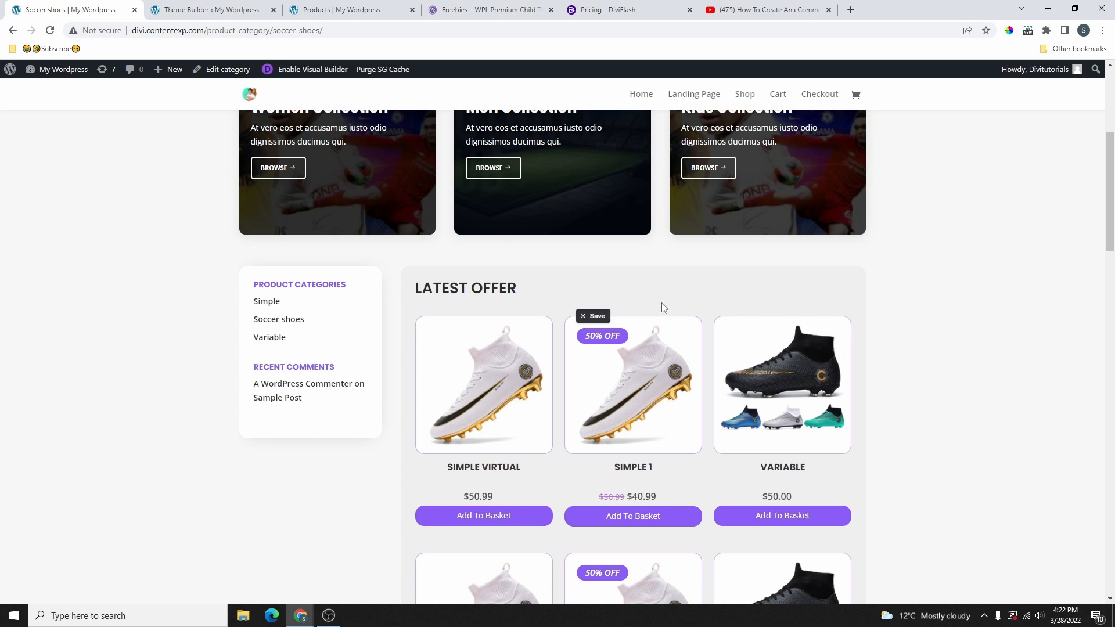
pyautogui.scroll(3, 662, 303)
# Step: Switch to the YouTube tutorial on building a Divi eCommerce website and review its description links and timestamps
pyautogui.click(813, 10)
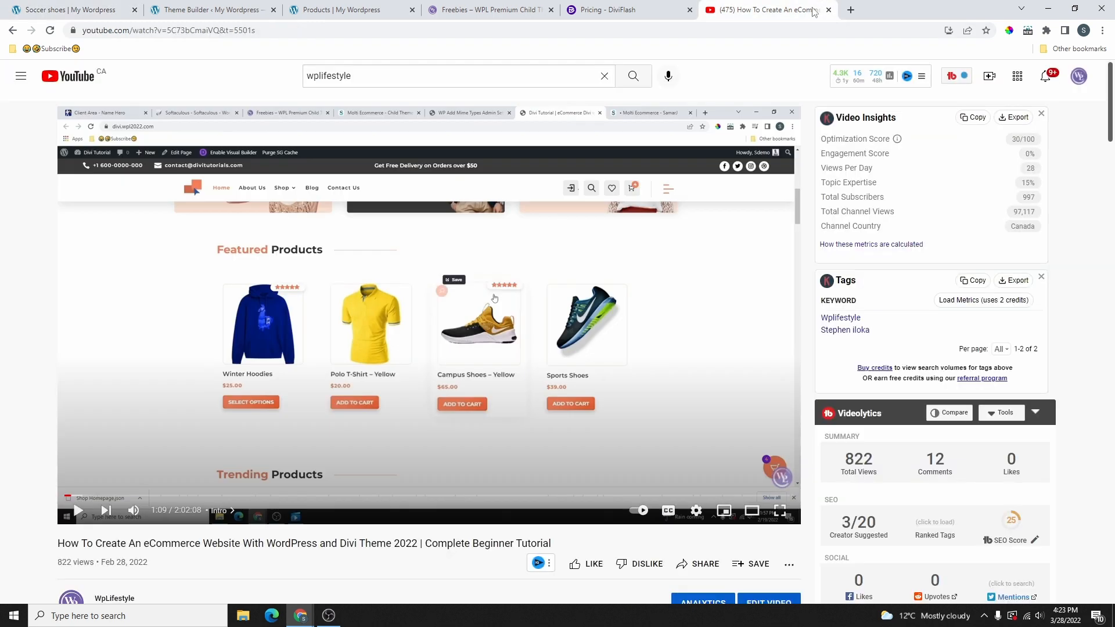
pyautogui.scroll(-4, 579, 238)
pyautogui.scroll(3, 546, 314)
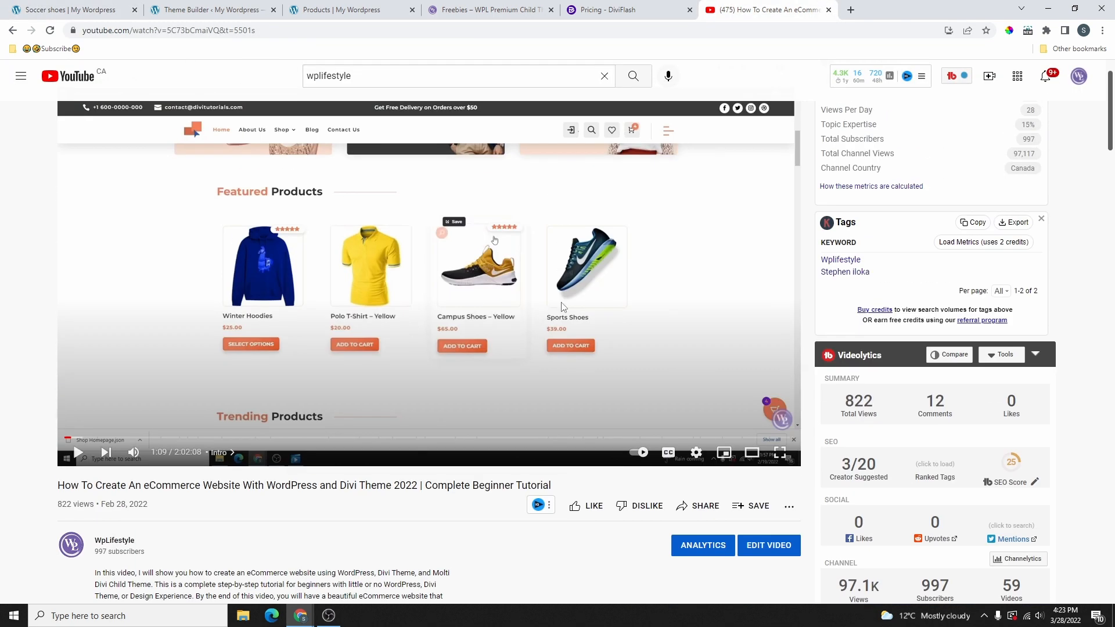
pyautogui.scroll(-10, 562, 306)
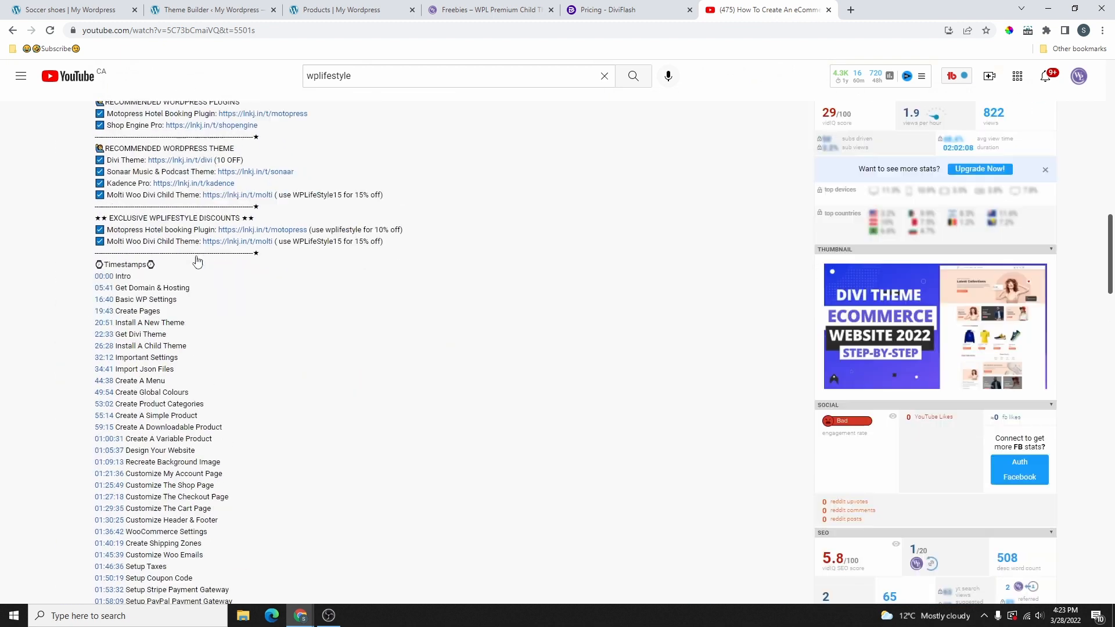
pyautogui.scroll(-2, 197, 262)
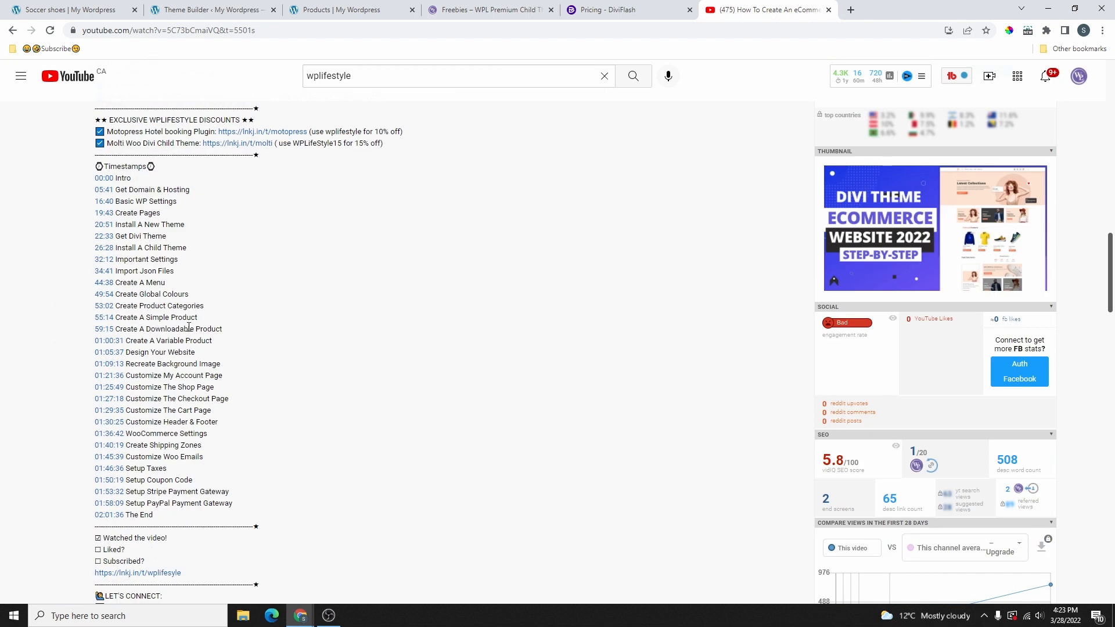
pyautogui.scroll(12, 171, 385)
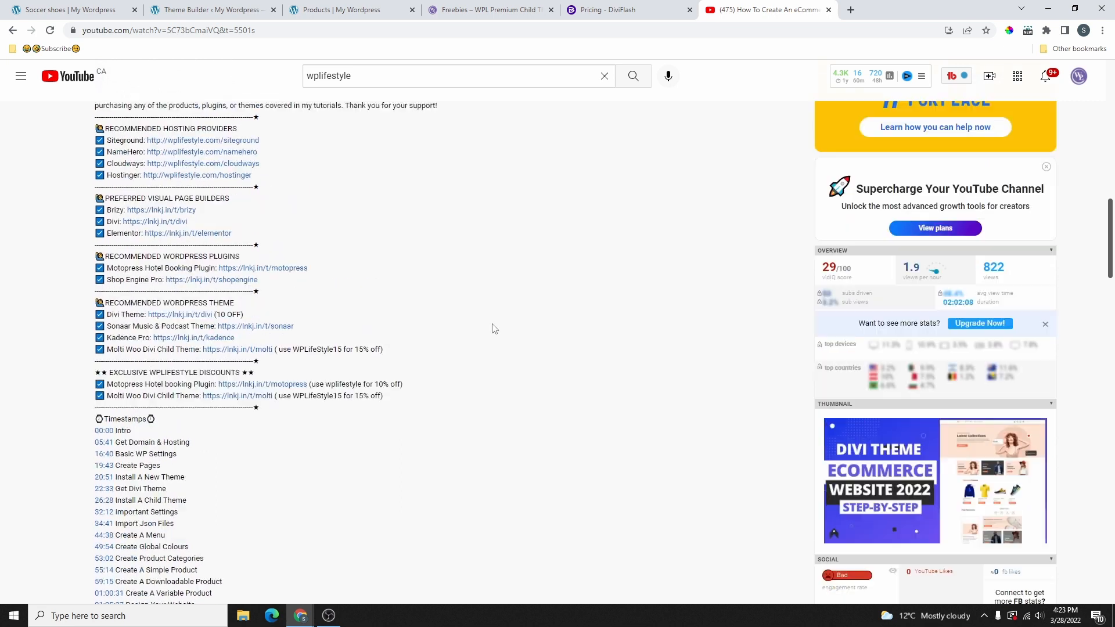
pyautogui.scroll(3, 500, 210)
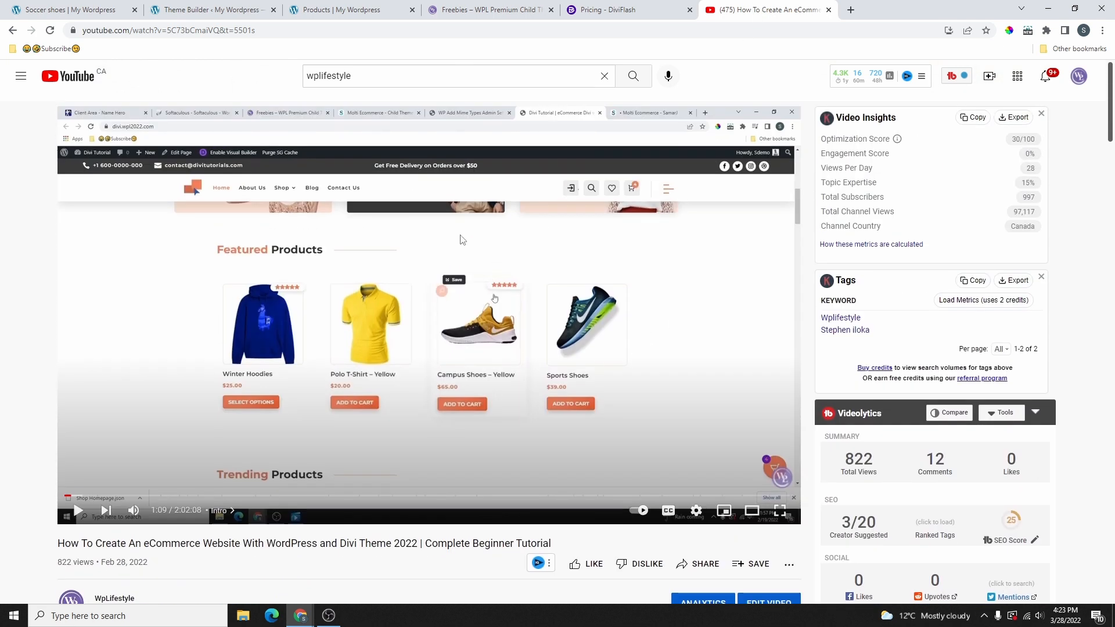
# Step: Return to the shop pages and compare the default product layout with the customized offer and promo sections
pyautogui.click(18, 13)
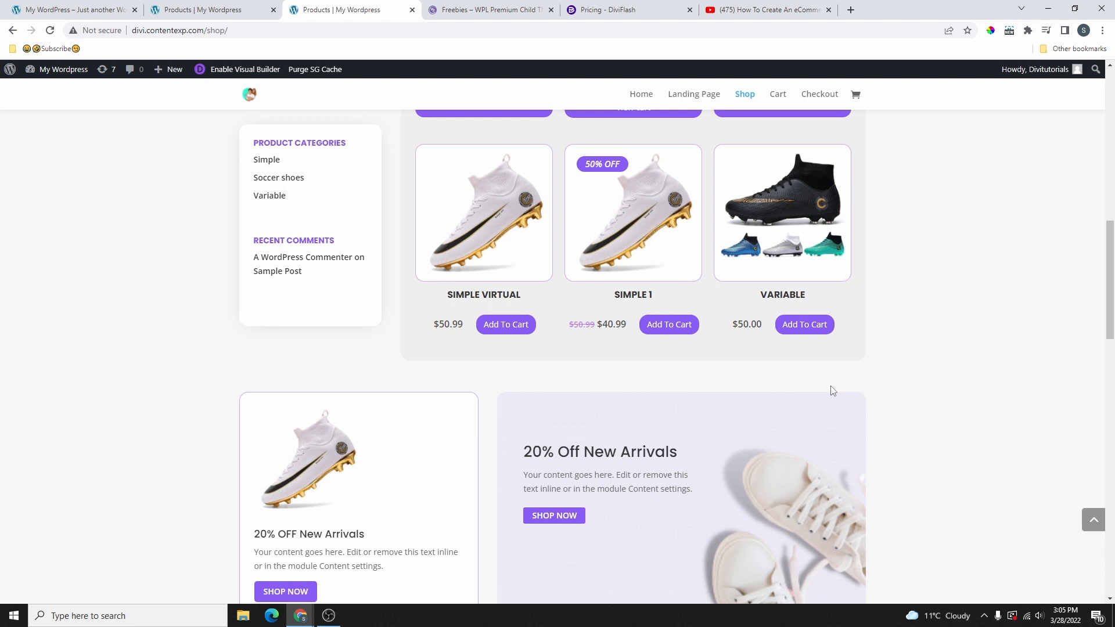
pyautogui.scroll(6, 796, 372)
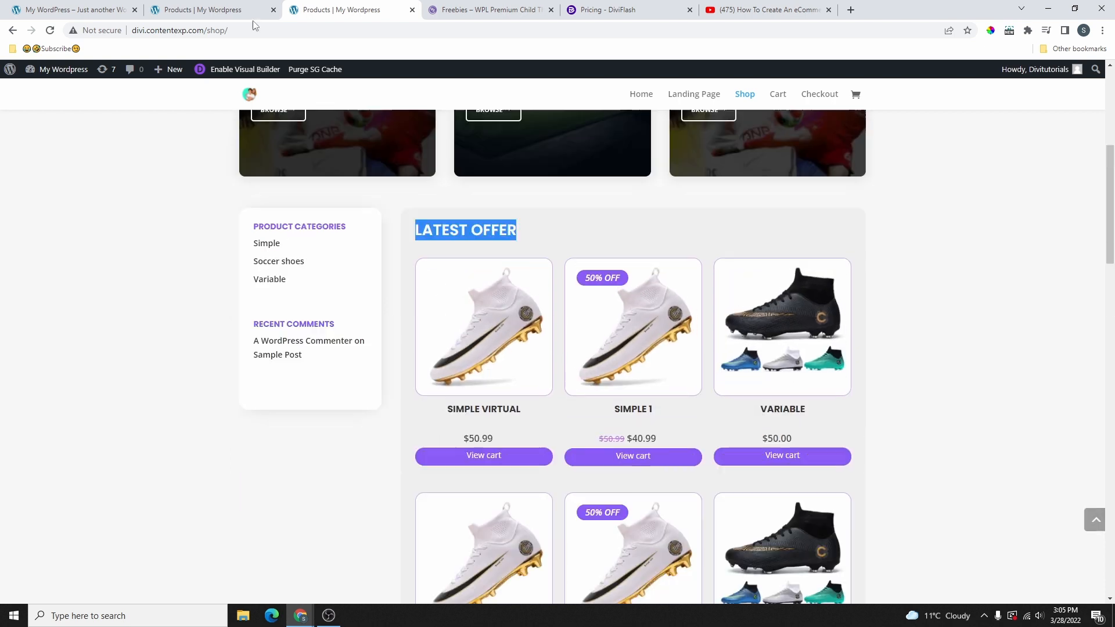
pyautogui.hotkey('ctrl', 'shift', 'Tab')
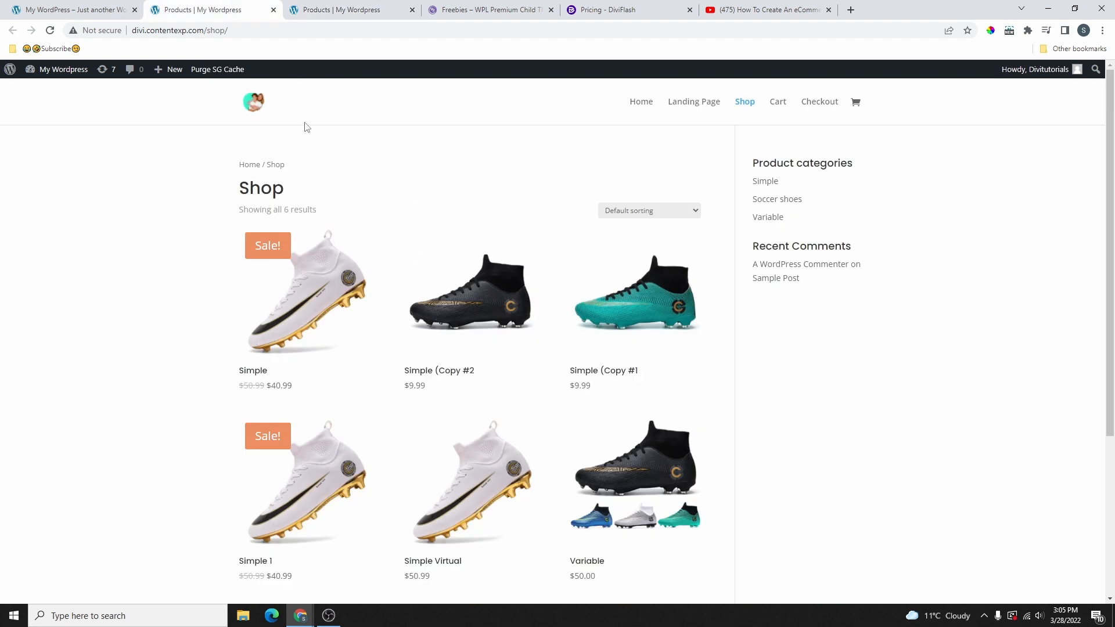
pyautogui.scroll(-4, 517, 262)
pyautogui.scroll(5, 512, 304)
pyautogui.hotkey('ctrl', 'Tab')
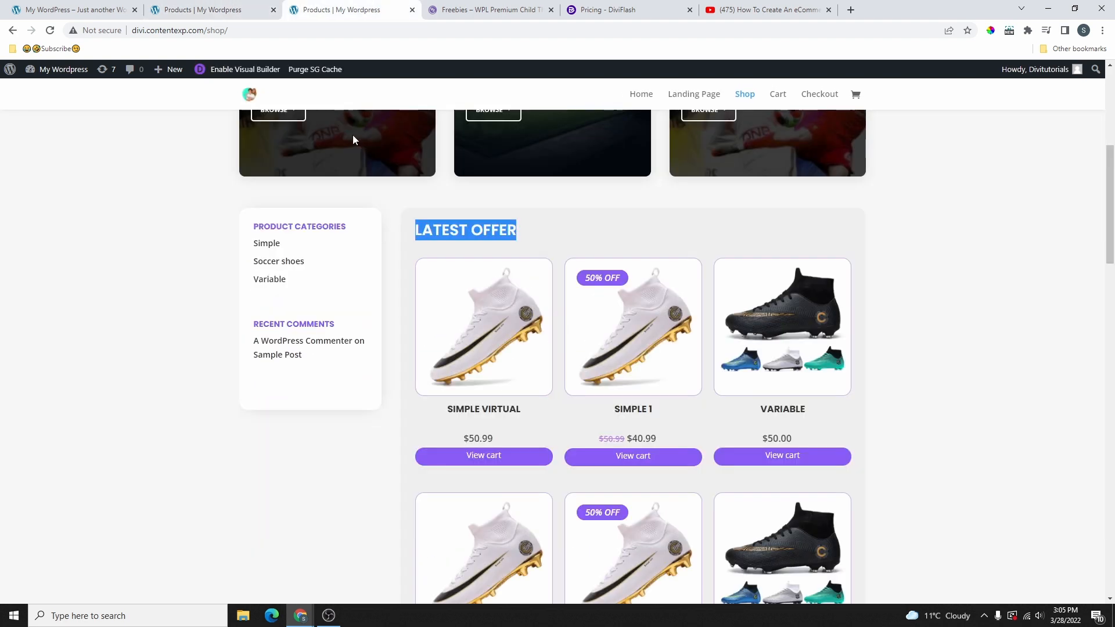
pyautogui.scroll(-6, 634, 385)
pyautogui.scroll(-2, 650, 384)
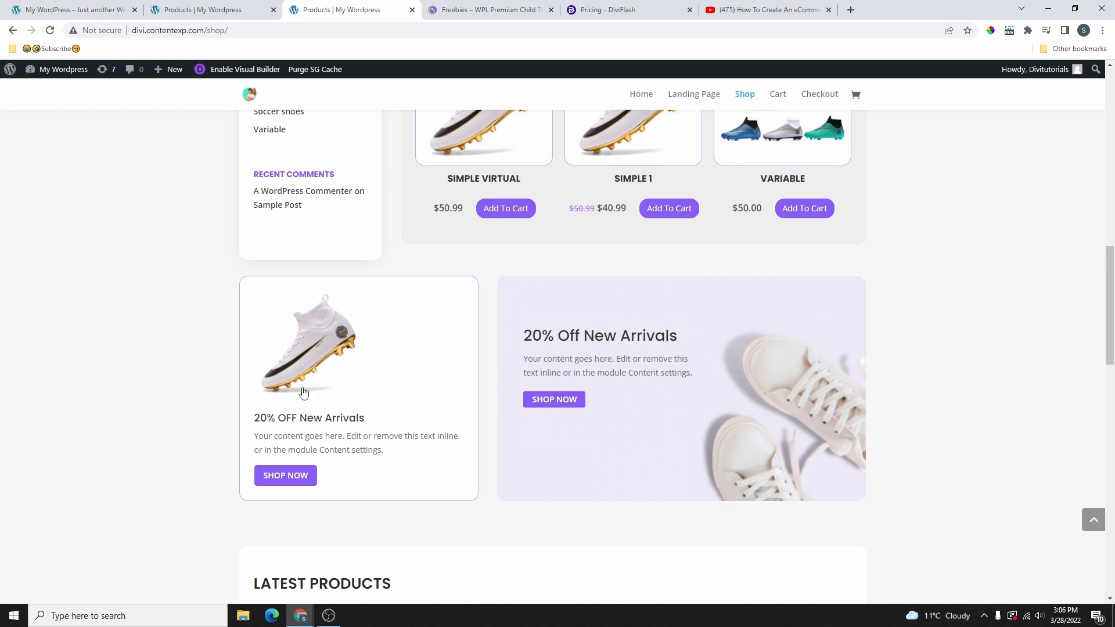
pyautogui.scroll(8, 366, 278)
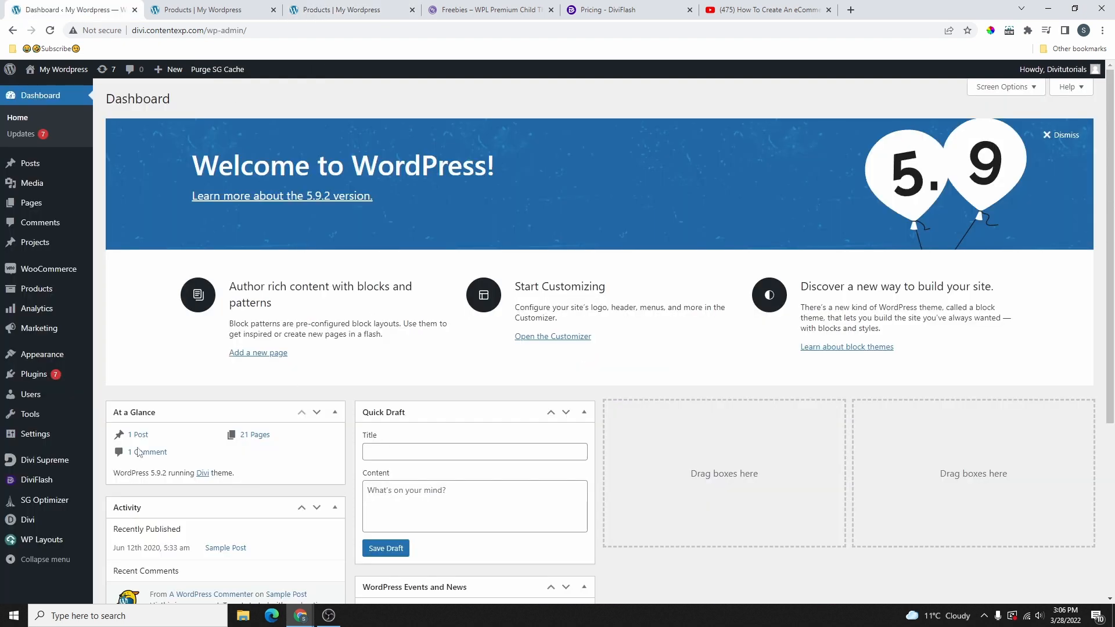
# Step: Look over the WordPress dashboard widgets, then switch back to the shop page
pyautogui.scroll(-5, 45, 453)
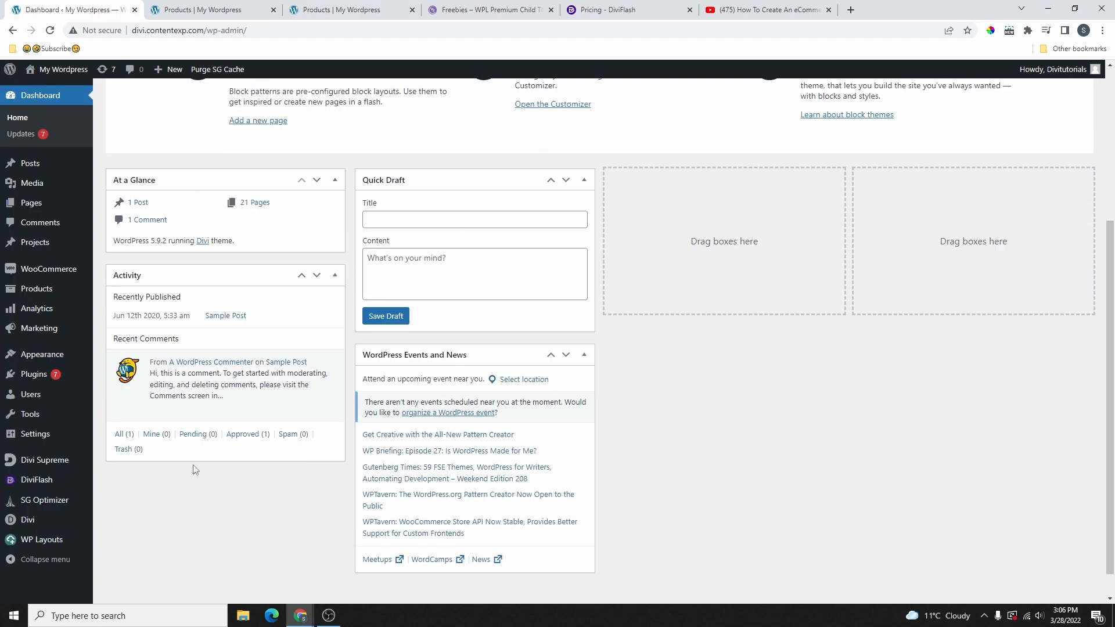
pyautogui.scroll(5, 44, 453)
pyautogui.click(351, 13)
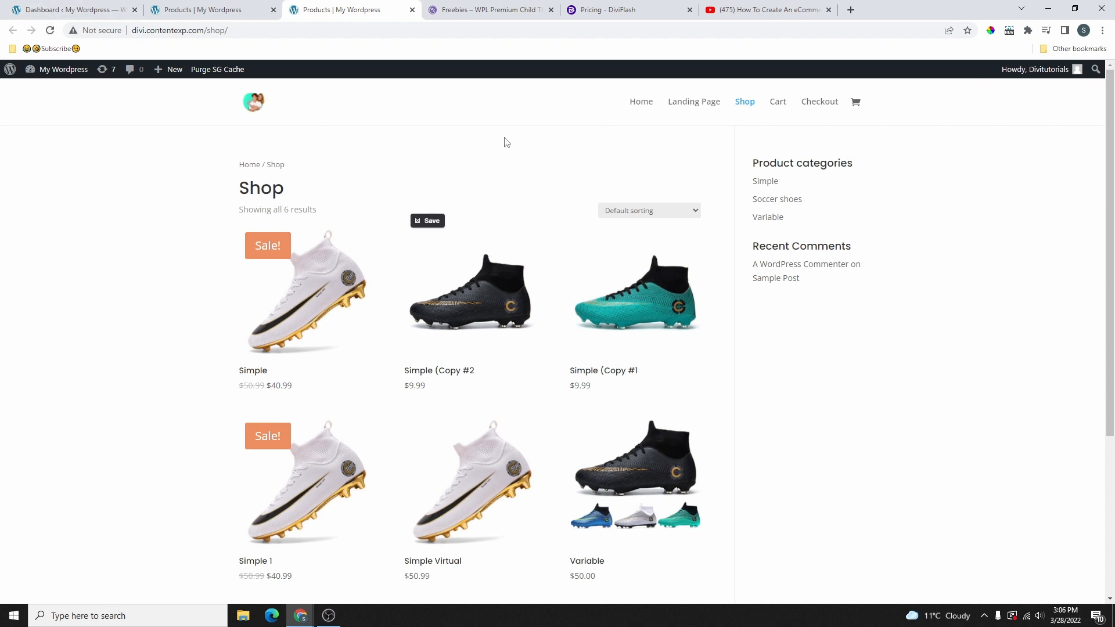
# Step: Go to the WordPress dashboard and open the Divi Theme Builder
pyautogui.click(72, 9)
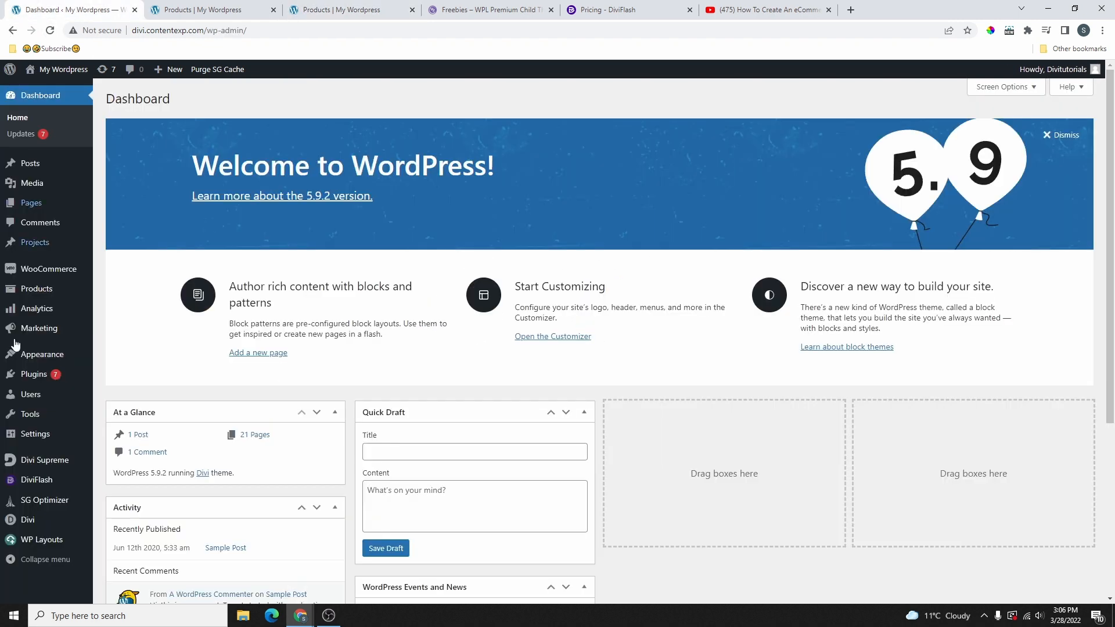
pyautogui.scroll(-5, 27, 371)
pyautogui.moveTo(28, 522)
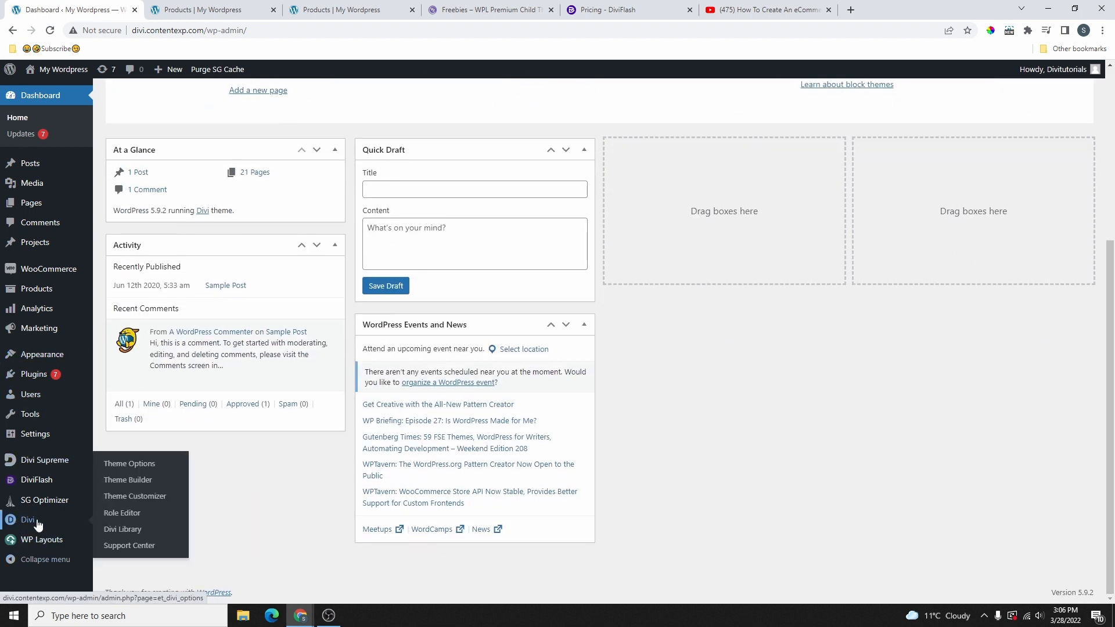
pyautogui.click(127, 479)
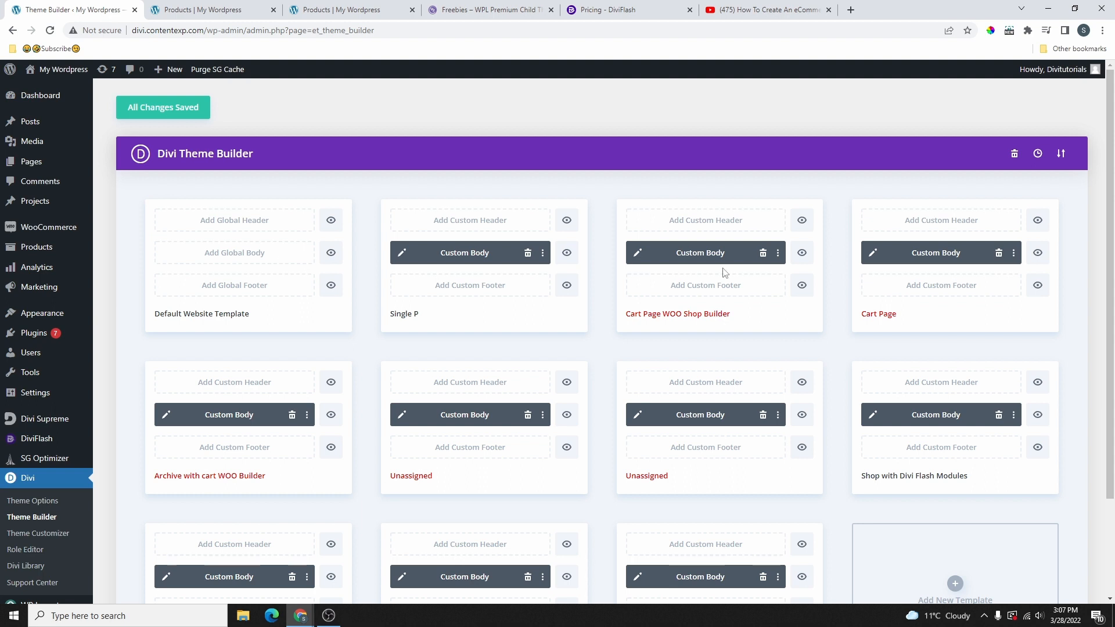
# Step: Create a new Theme Builder template assigned to the WooCommerce Shop page
pyautogui.scroll(-2, 725, 272)
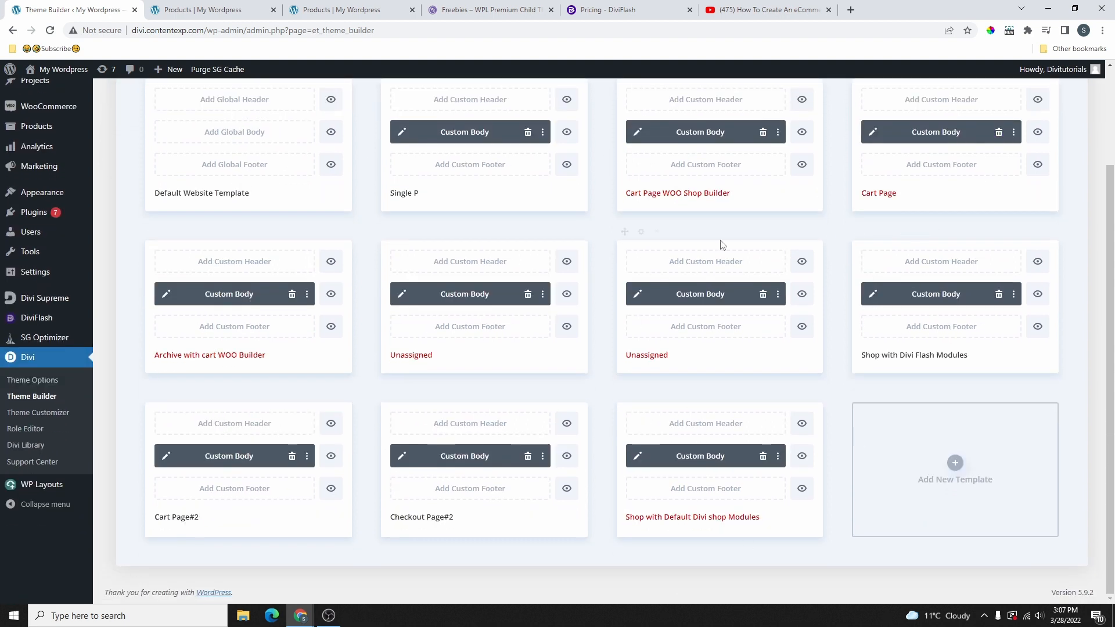
pyautogui.scroll(1, 641, 393)
pyautogui.scroll(-1, 754, 407)
pyautogui.scroll(1, 651, 500)
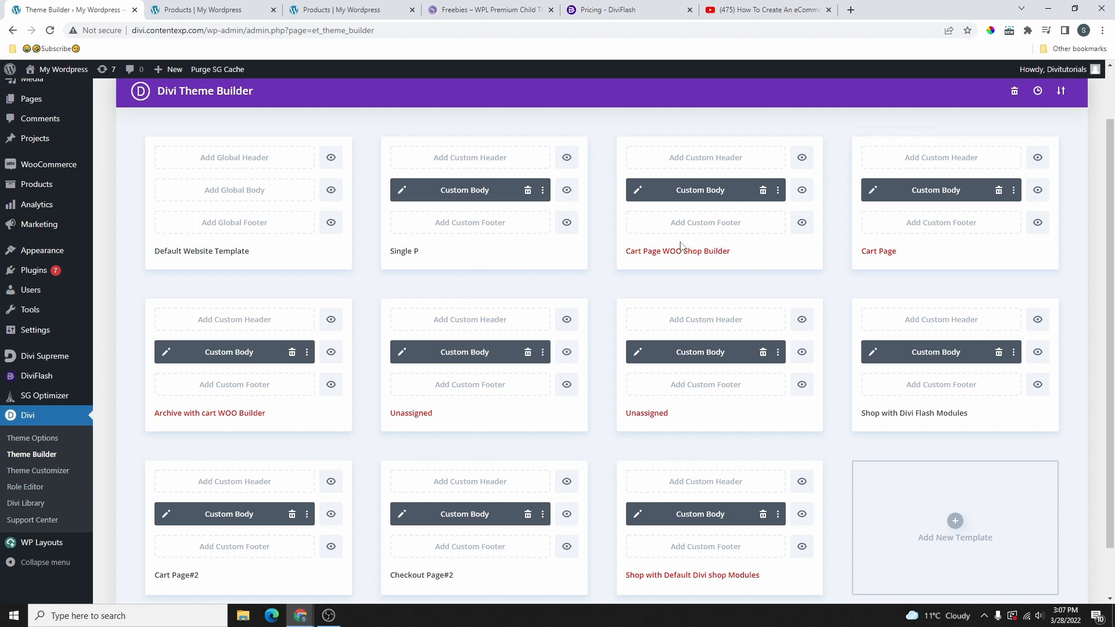
pyautogui.scroll(-1, 682, 247)
pyautogui.scroll(2, 1010, 484)
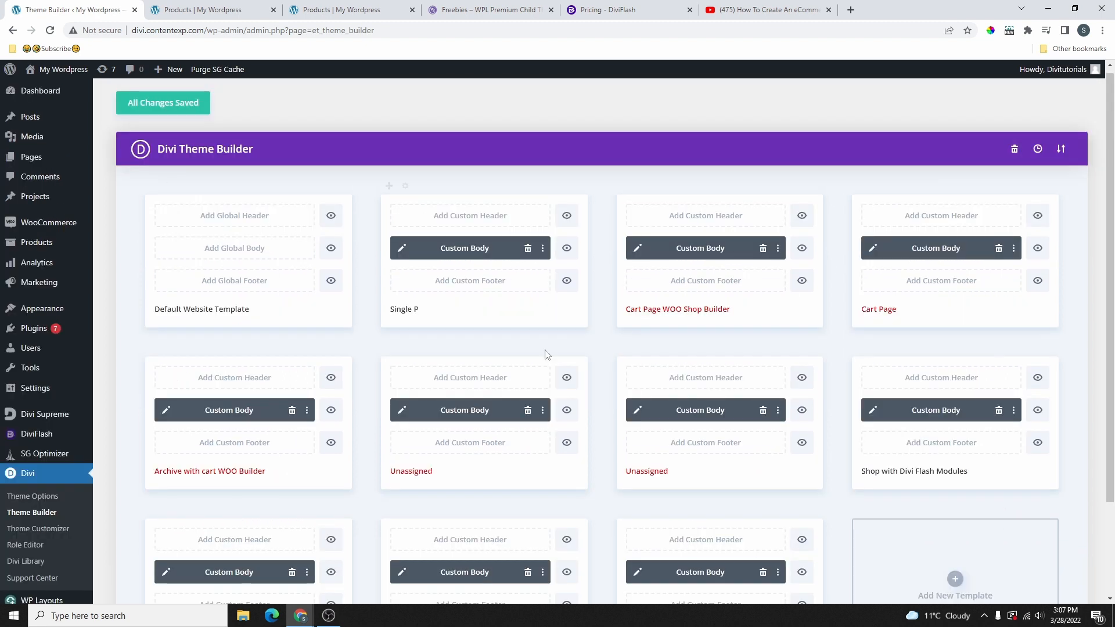
pyautogui.scroll(-2, 813, 290)
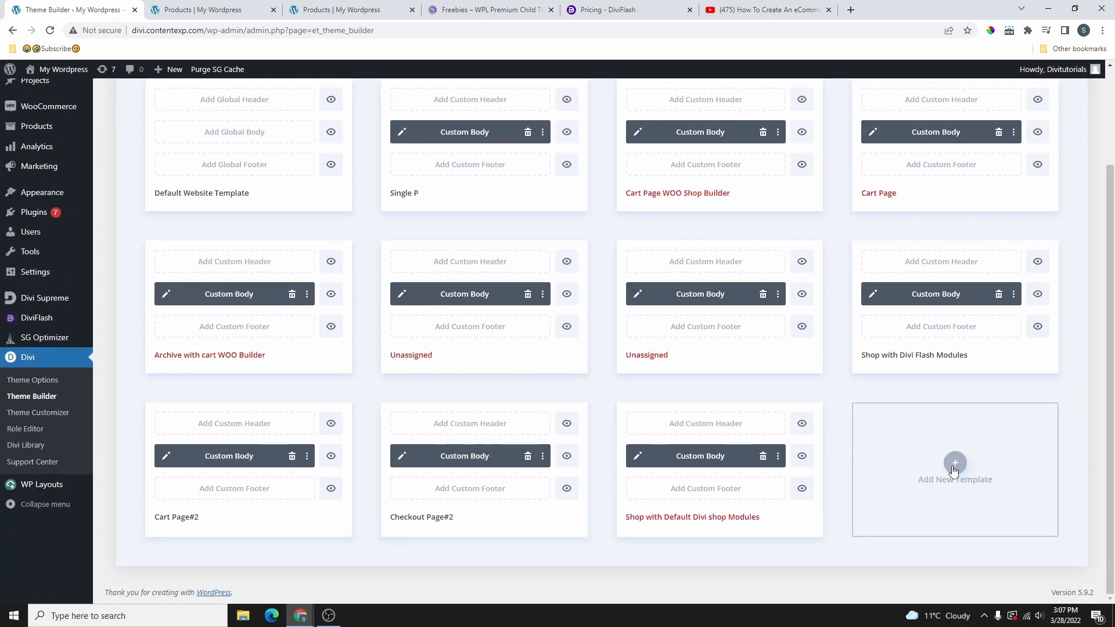
pyautogui.click(952, 475)
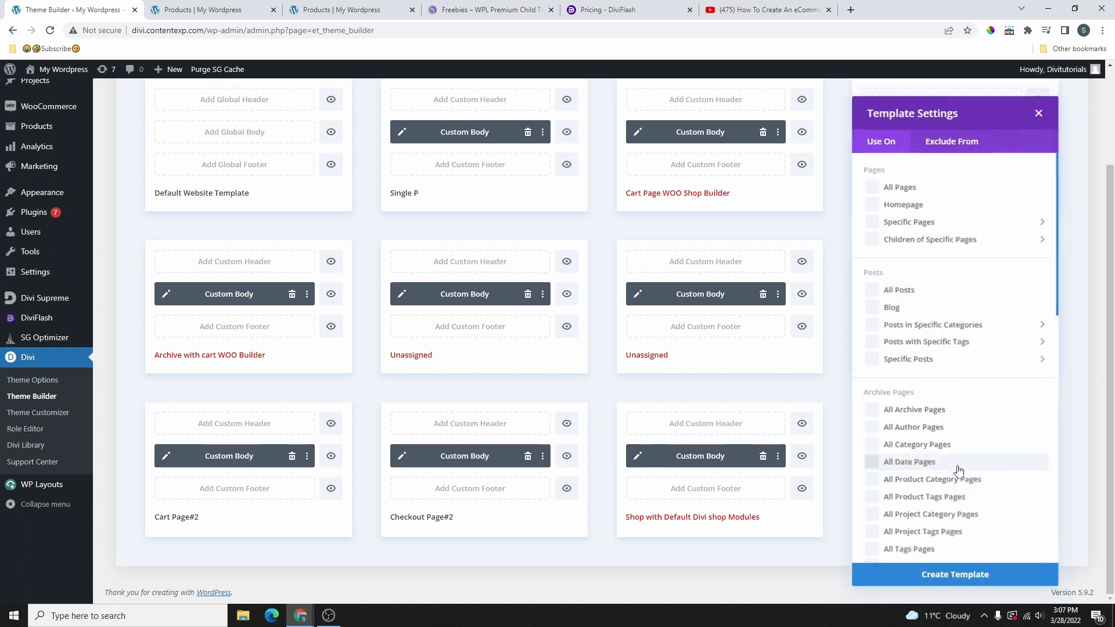
pyautogui.scroll(-3, 947, 245)
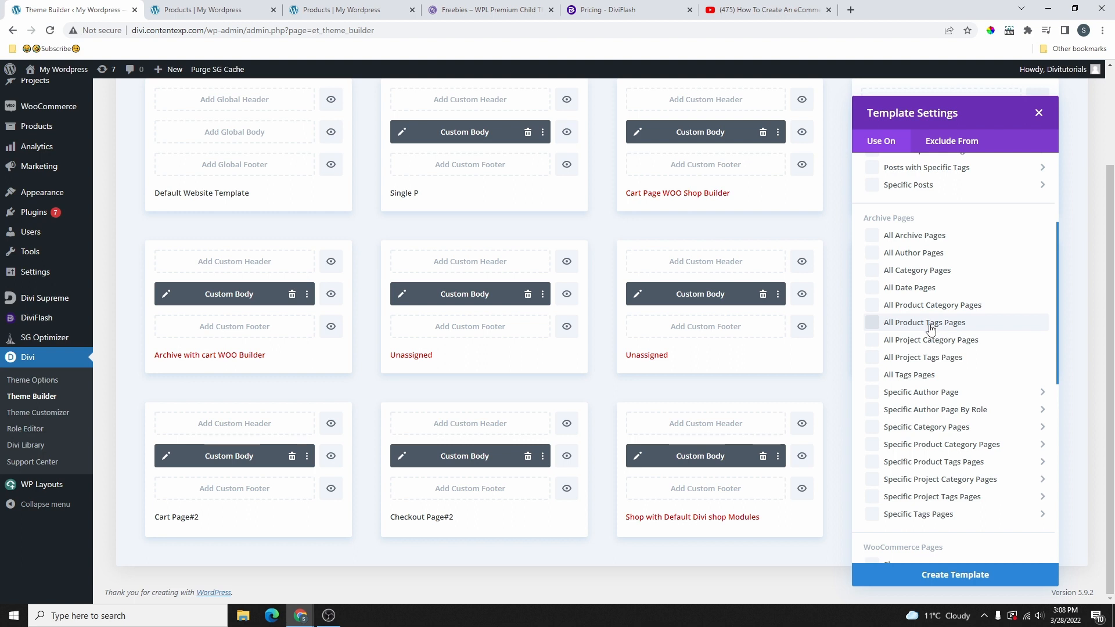
pyautogui.scroll(-5, 912, 291)
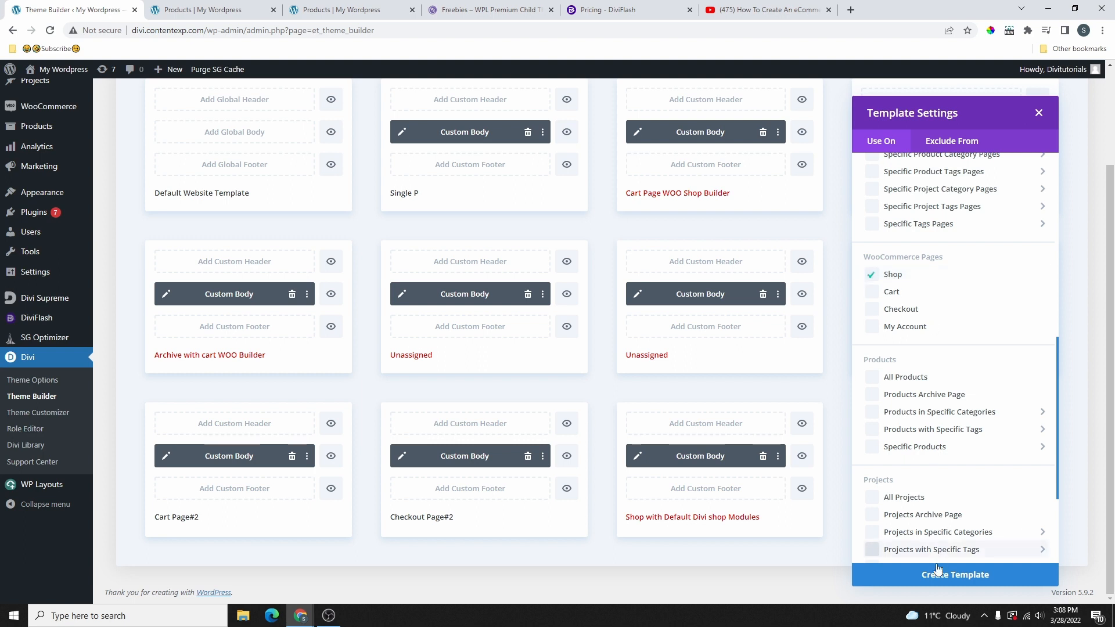
pyautogui.click(962, 575)
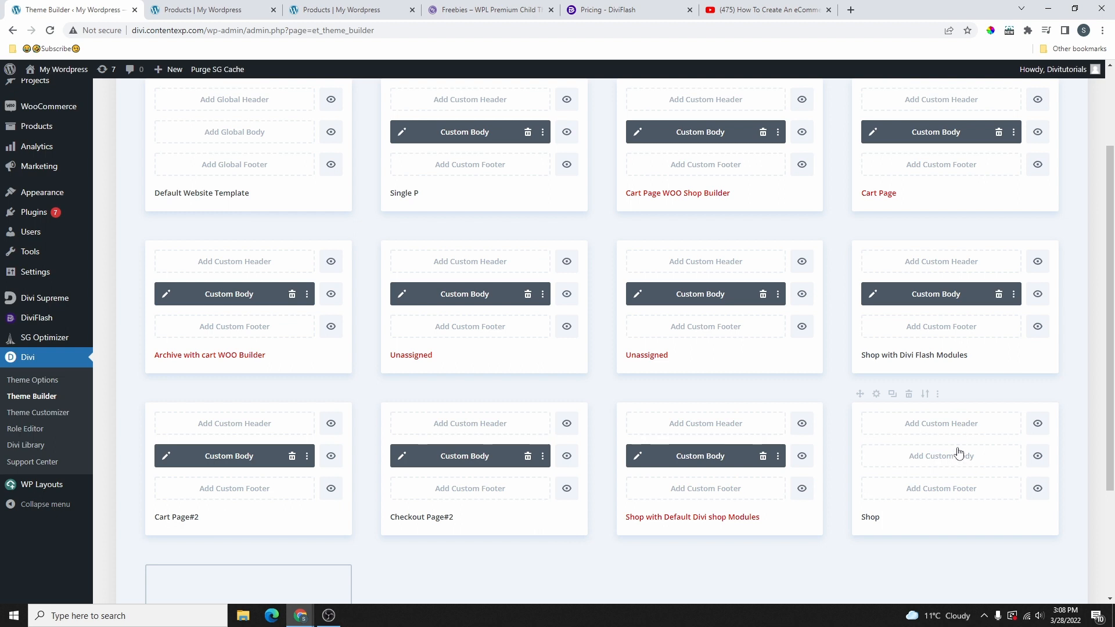
# Step: Rename the new Shop template as "Tutorial Template Sample"
pyautogui.click(884, 516)
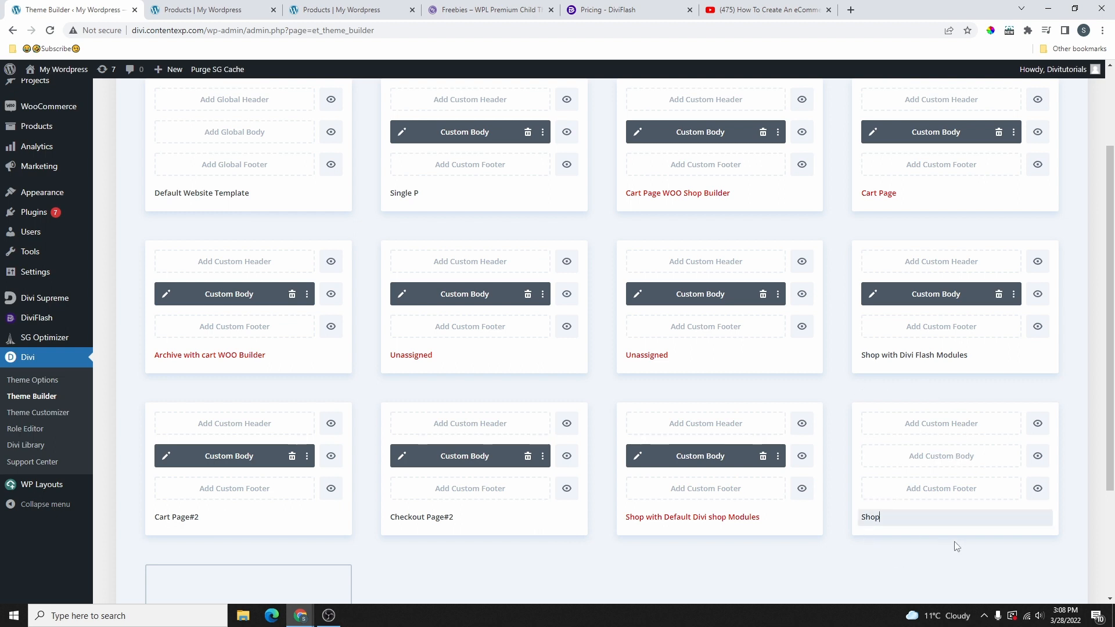
pyautogui.doubleClick(880, 516)
pyautogui.write('Tutorial Template Sample')
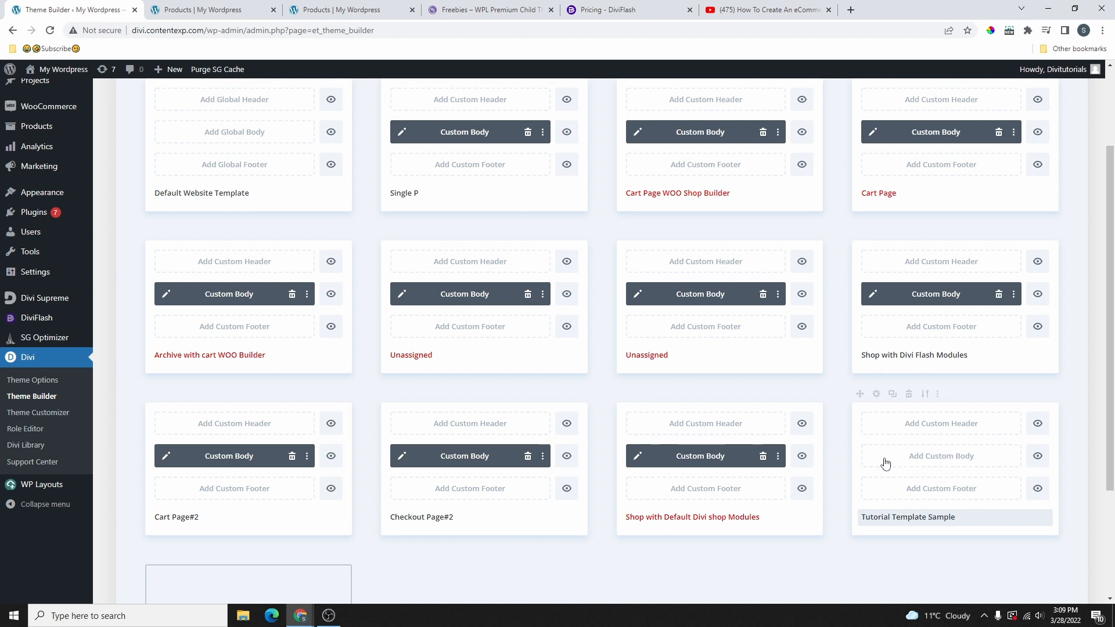
# Step: Start building a custom body for the Tutorial Template Sample template and bring up its empty layout editor
pyautogui.click(952, 461)
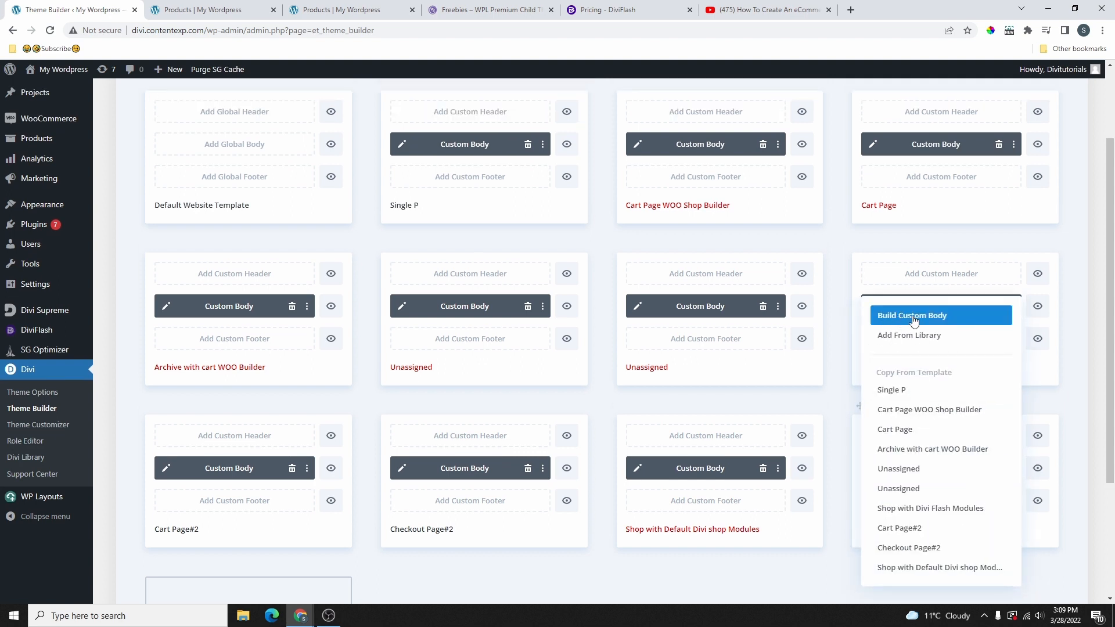
pyautogui.click(932, 317)
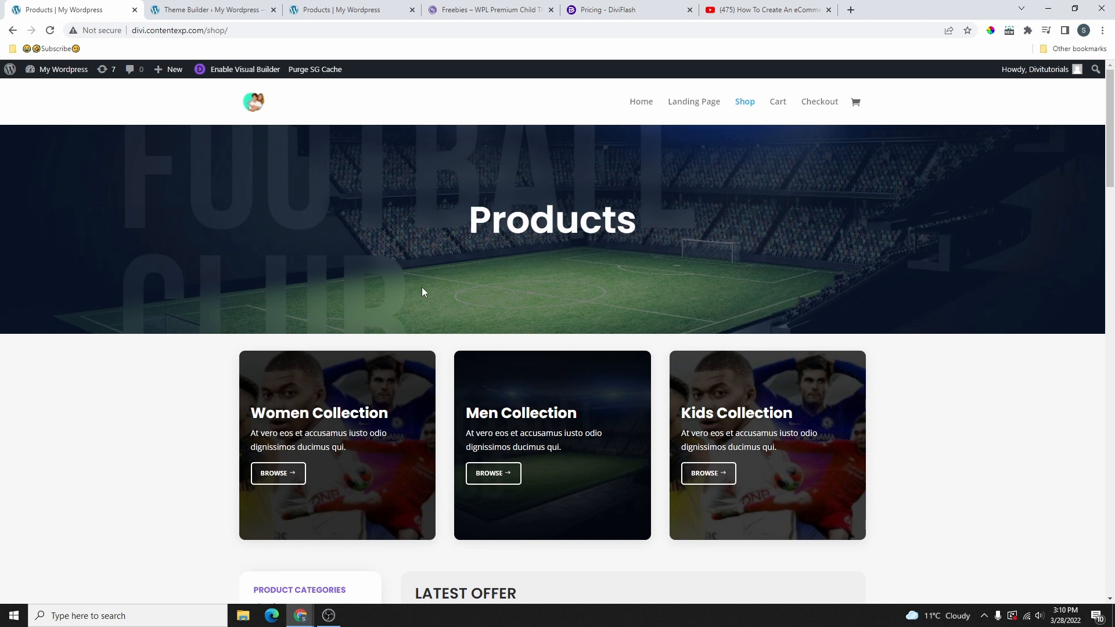
pyautogui.click(209, 9)
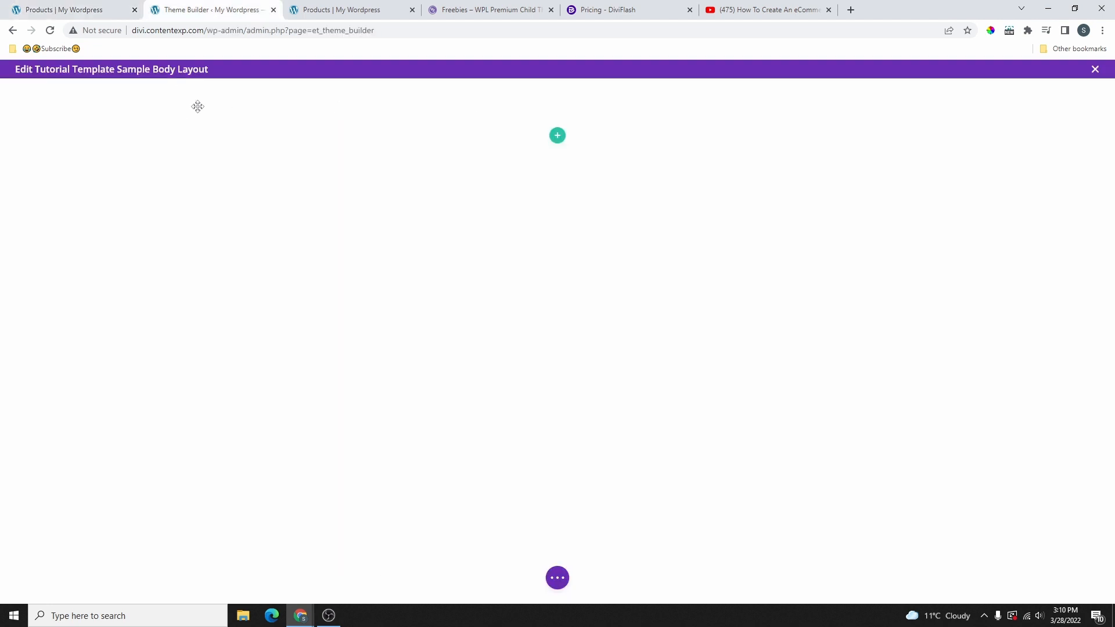
# Step: Insert a single-column row into the empty section and add a Text module to it
pyautogui.click(559, 137)
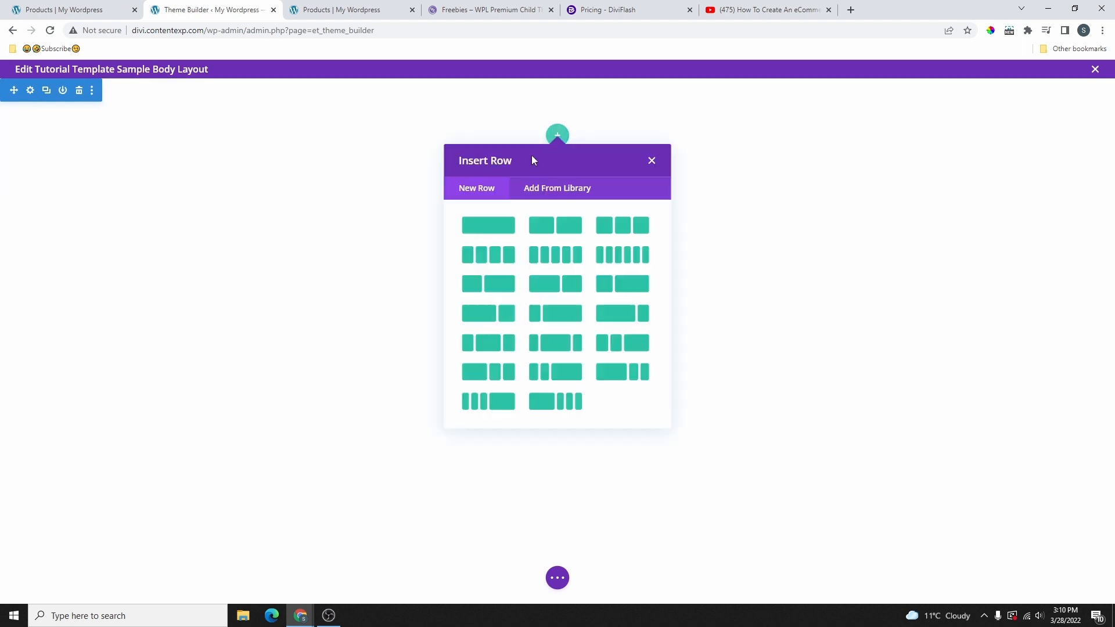
pyautogui.click(489, 228)
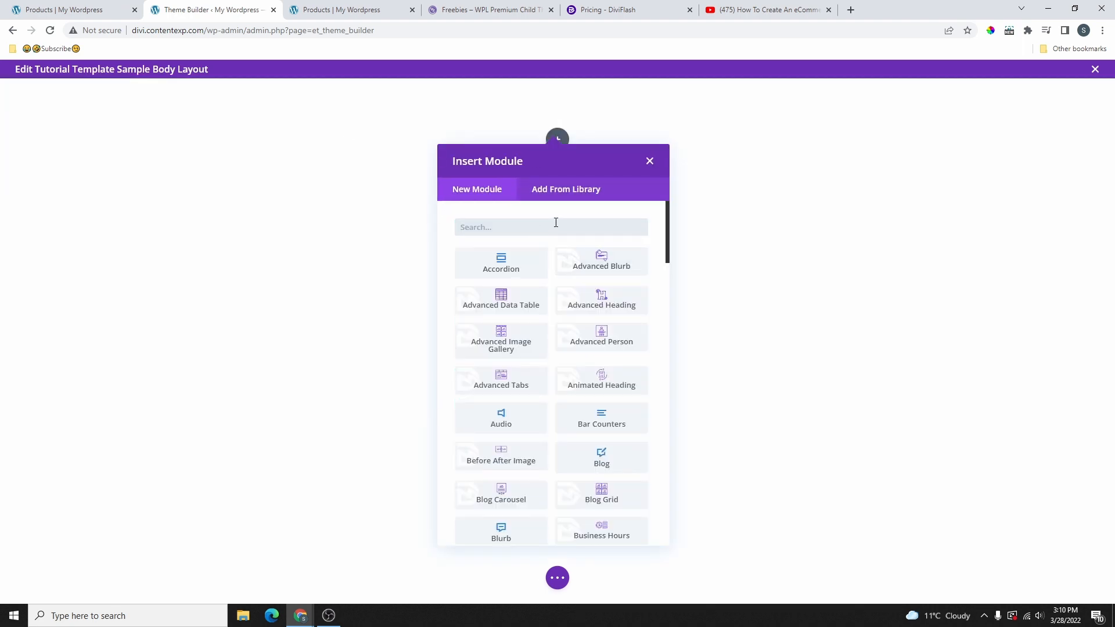
pyautogui.write('text')
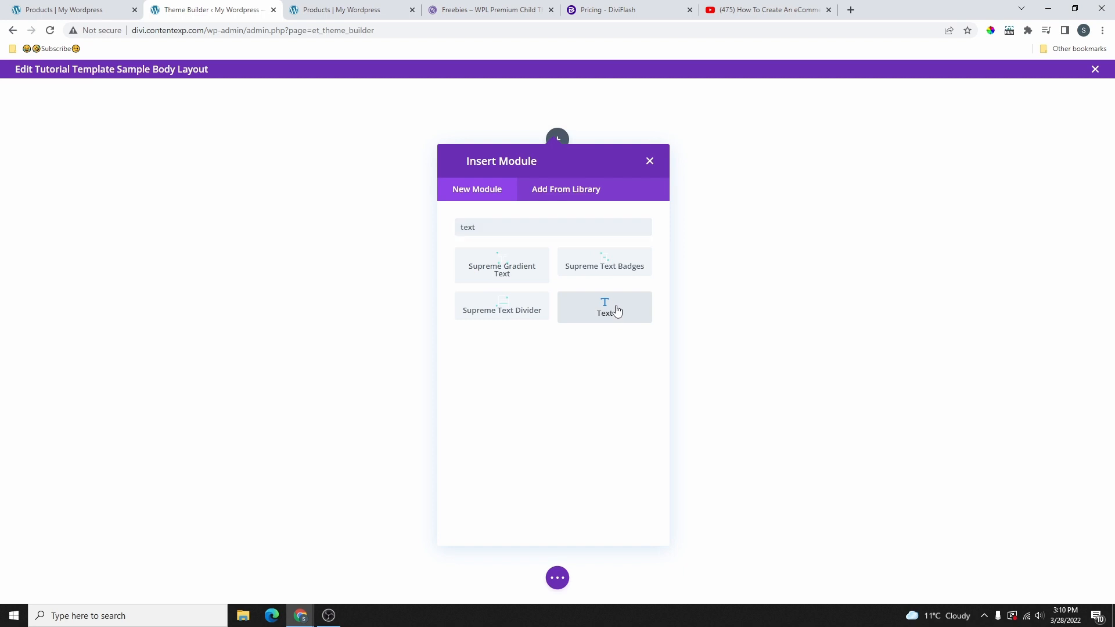
pyautogui.click(617, 311)
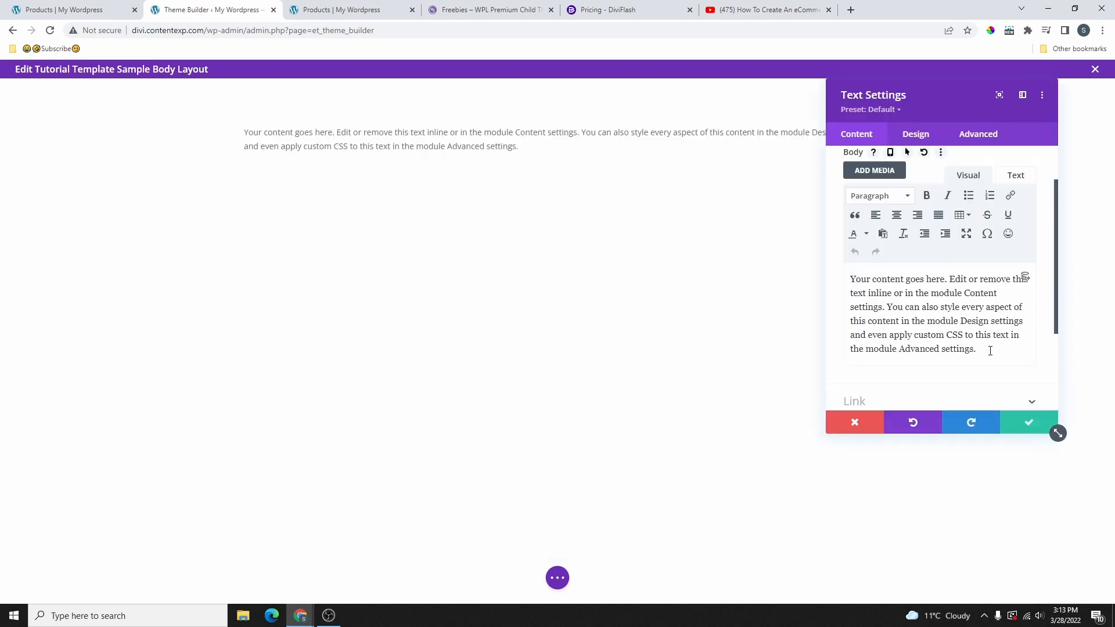
# Step: Replace the Text module's placeholder content with "Shop Page" and format it as Heading 1
pyautogui.moveTo(976, 348); pyautogui.dragTo(841, 280)
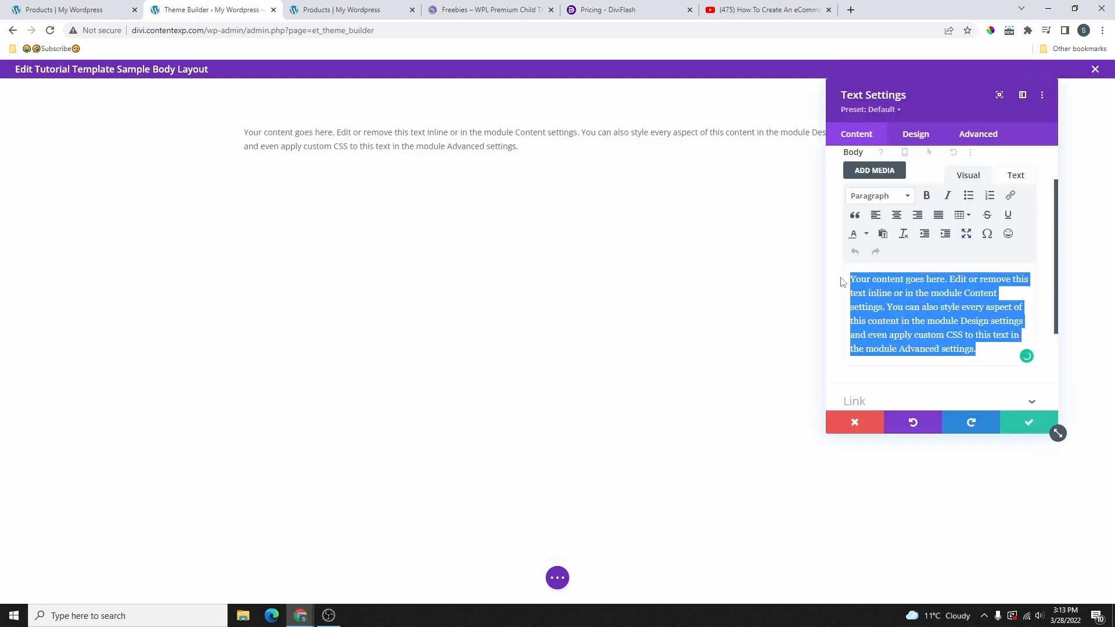
pyautogui.press('BackSpace')
pyautogui.write('Shop Page')
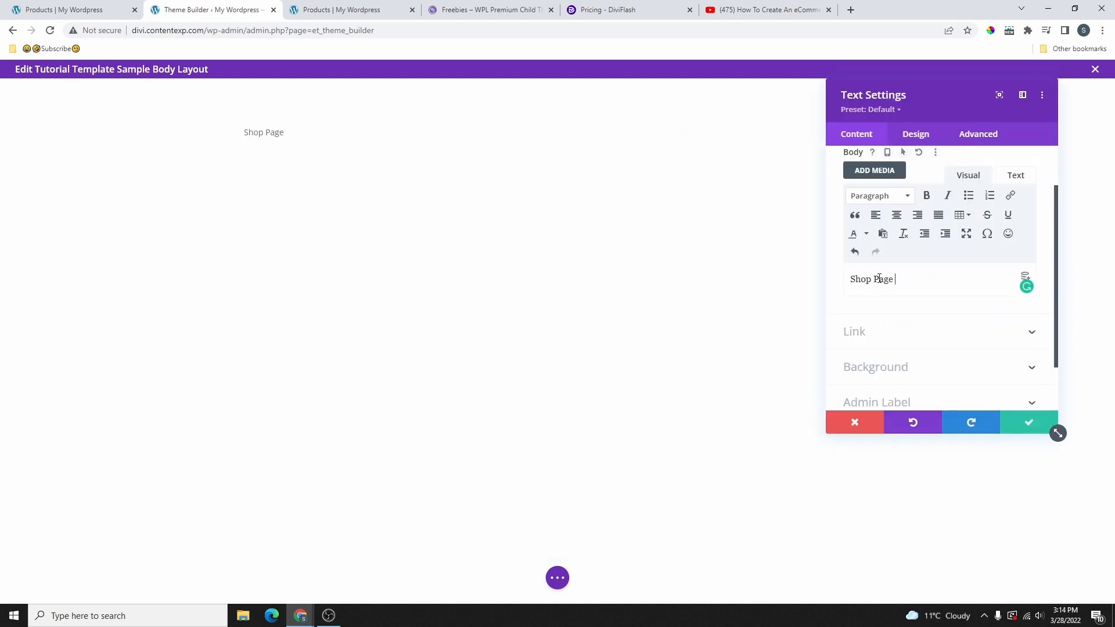
pyautogui.click(897, 197)
pyautogui.click(906, 355)
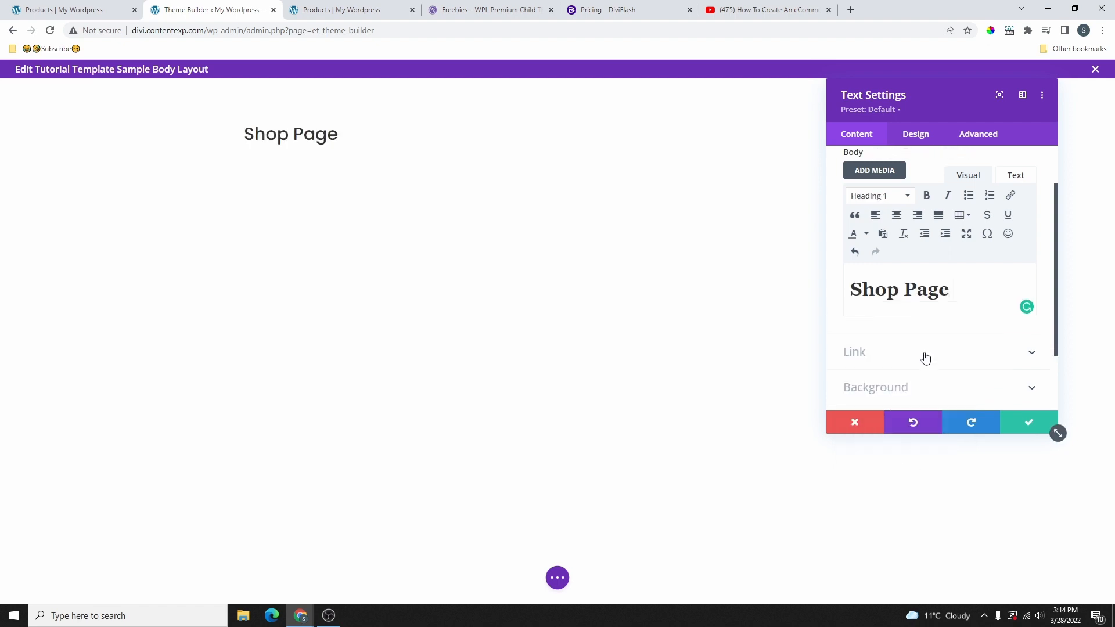
# Step: Style the H1 heading with the Poppins font, Bold weight and uppercase lettering
pyautogui.click(916, 134)
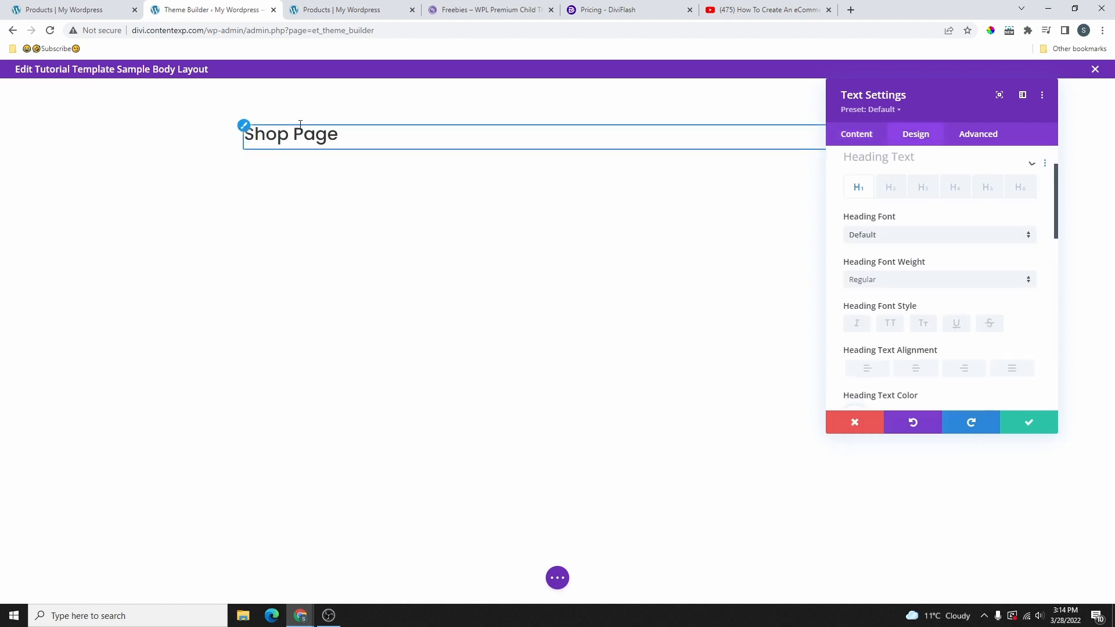
pyautogui.click(908, 240)
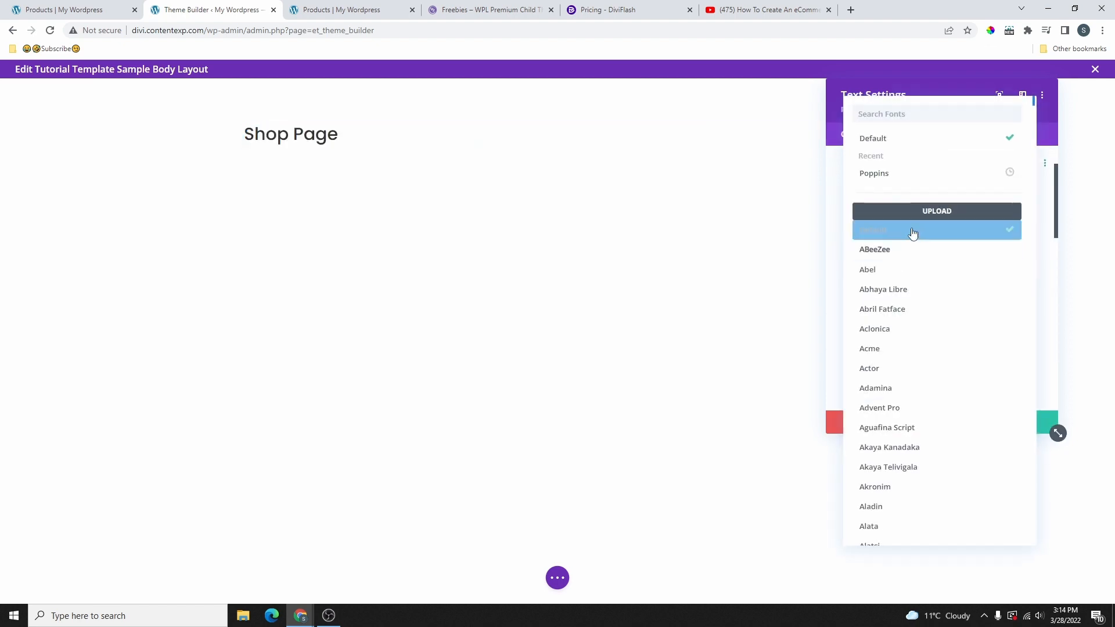
pyautogui.click(893, 173)
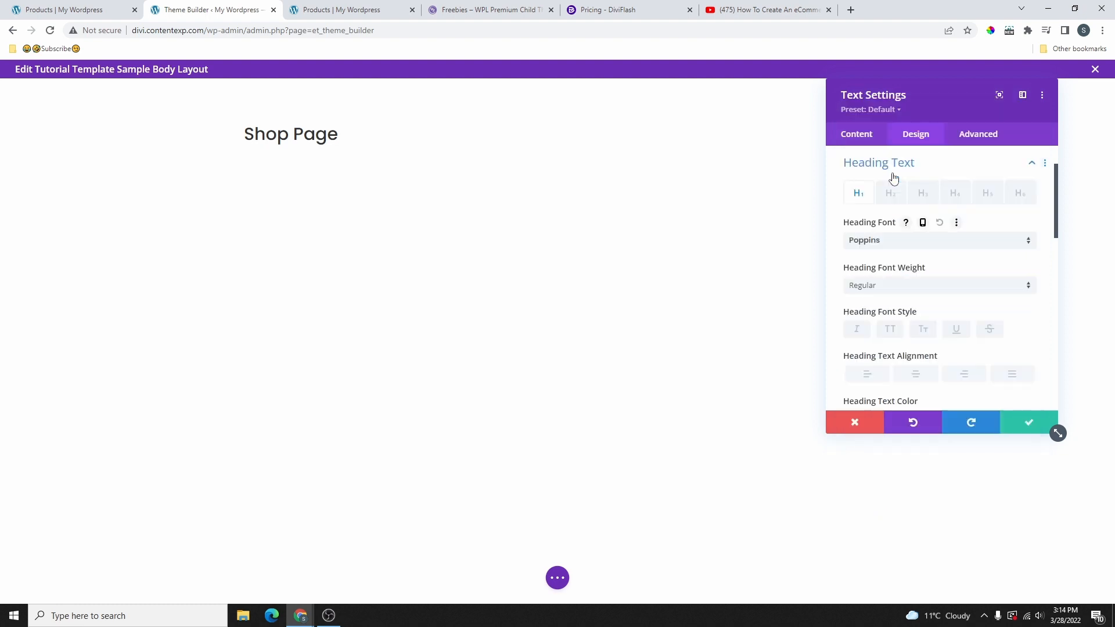
pyautogui.click(879, 287)
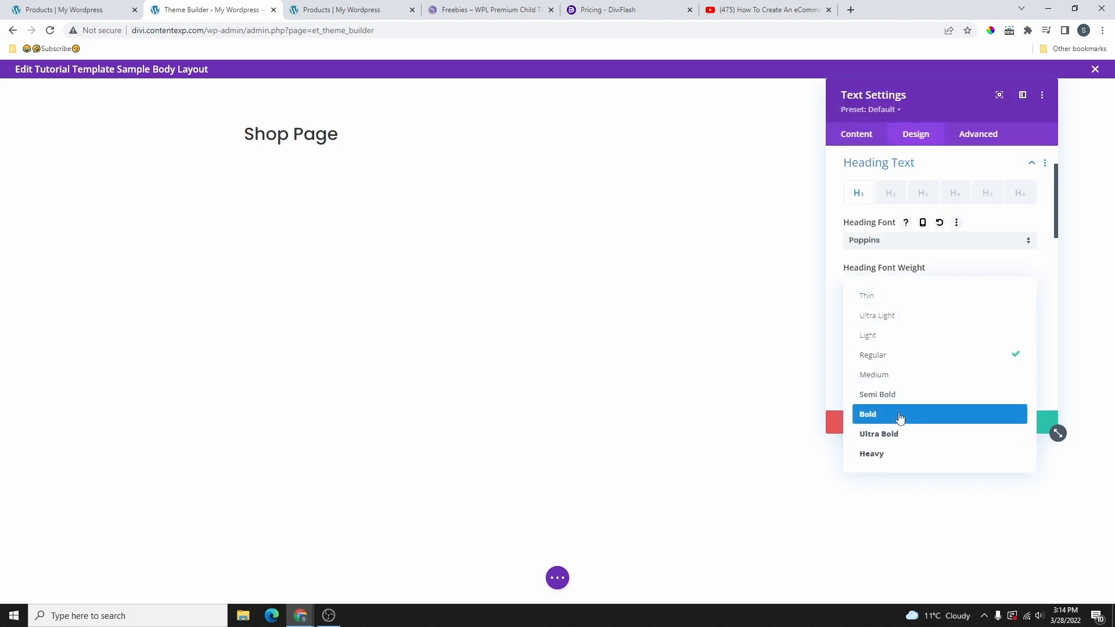
pyautogui.click(901, 416)
pyautogui.scroll(-1, 894, 349)
pyautogui.click(890, 271)
# Step: Color the heading red (#e02b20), center it, set its text size to 40px and save the Text module
pyautogui.scroll(-1, 894, 275)
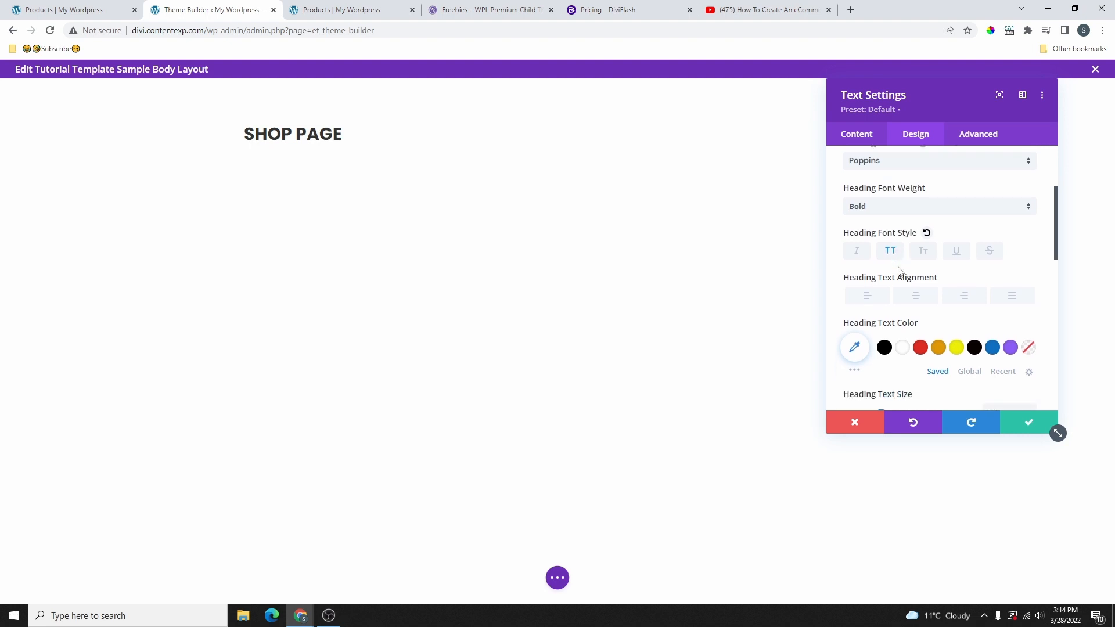
pyautogui.click(920, 310)
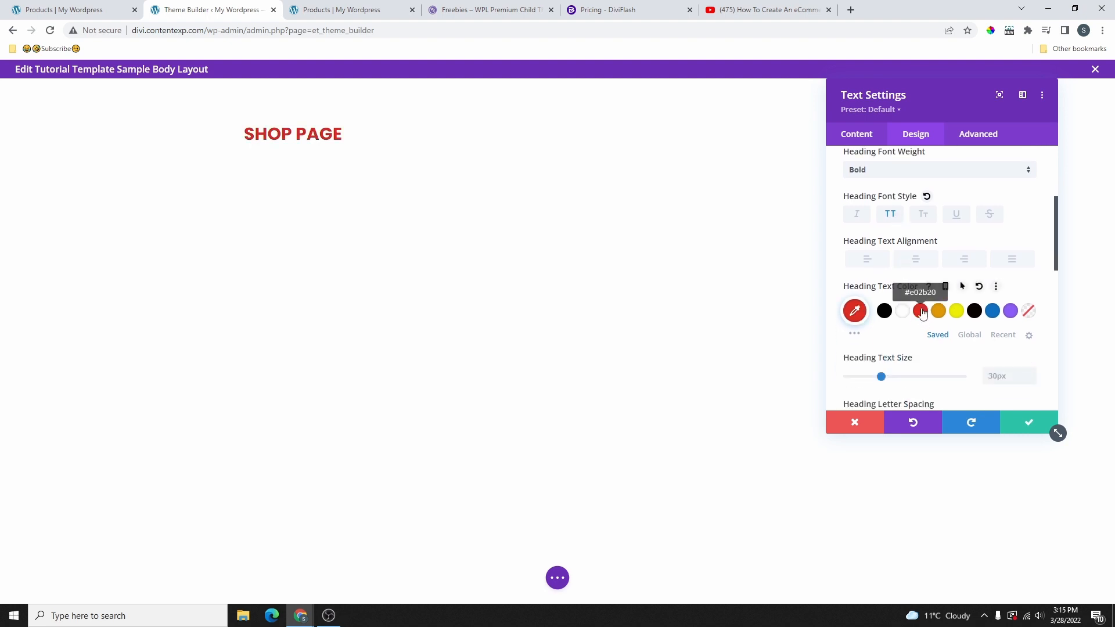
pyautogui.click(915, 259)
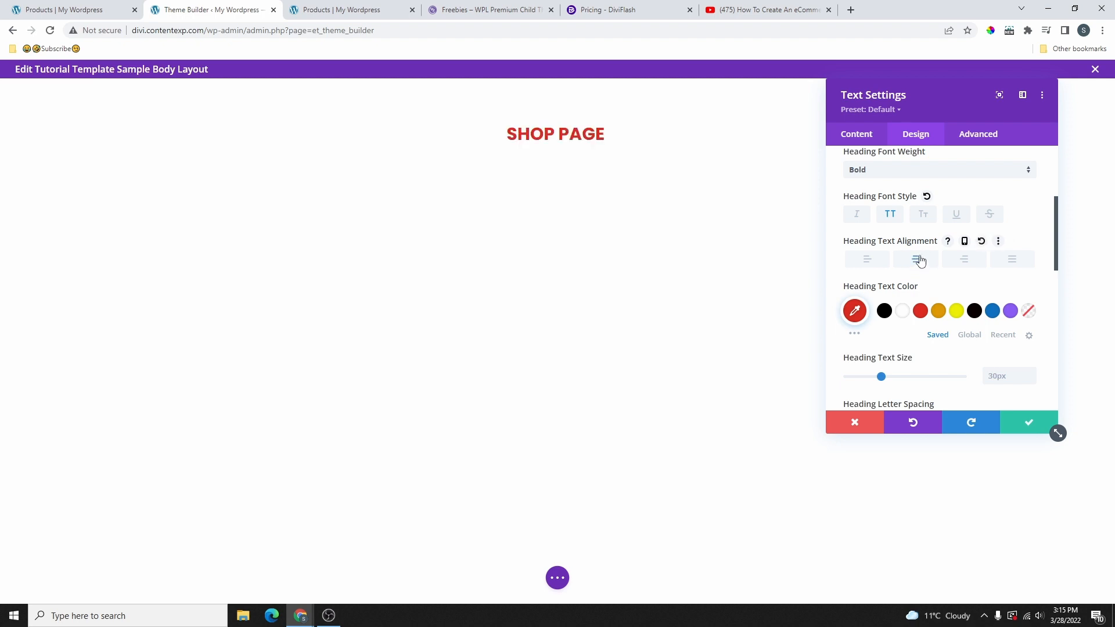
pyautogui.scroll(-2, 889, 261)
pyautogui.moveTo(878, 263)
pyautogui.mouseDown()
pyautogui.moveTo(905, 261)
pyautogui.moveTo(880, 263)
pyautogui.moveTo(895, 264)
pyautogui.mouseUp()
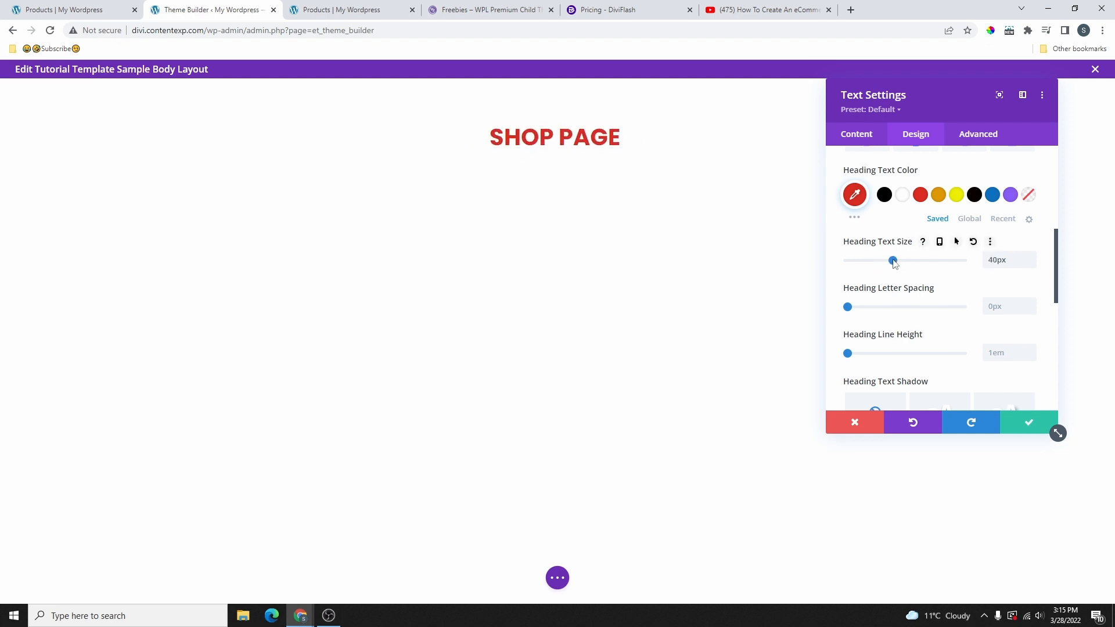
pyautogui.click(1029, 428)
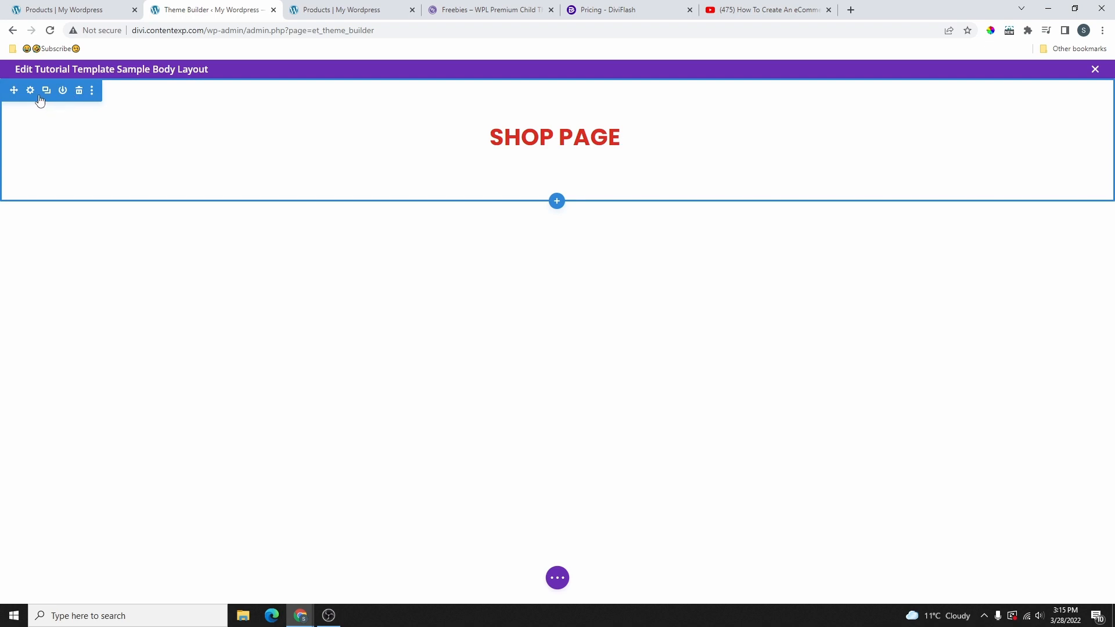
# Step: Set football-bg.jpg from the Media Library as the background image of the title section
pyautogui.click(31, 90)
pyautogui.click(906, 228)
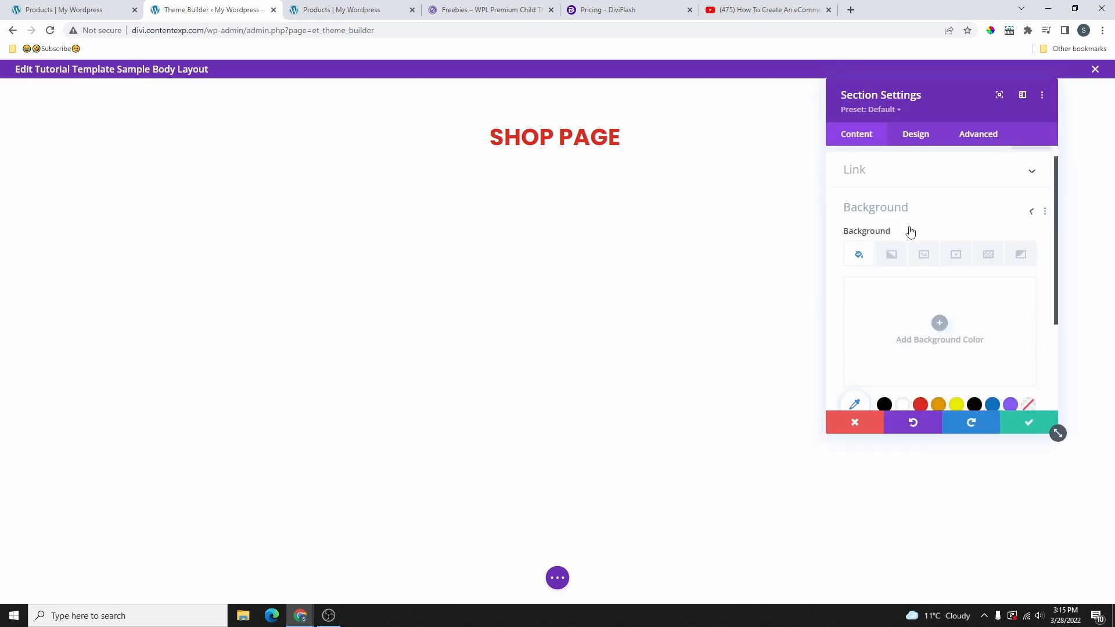
pyautogui.click(923, 209)
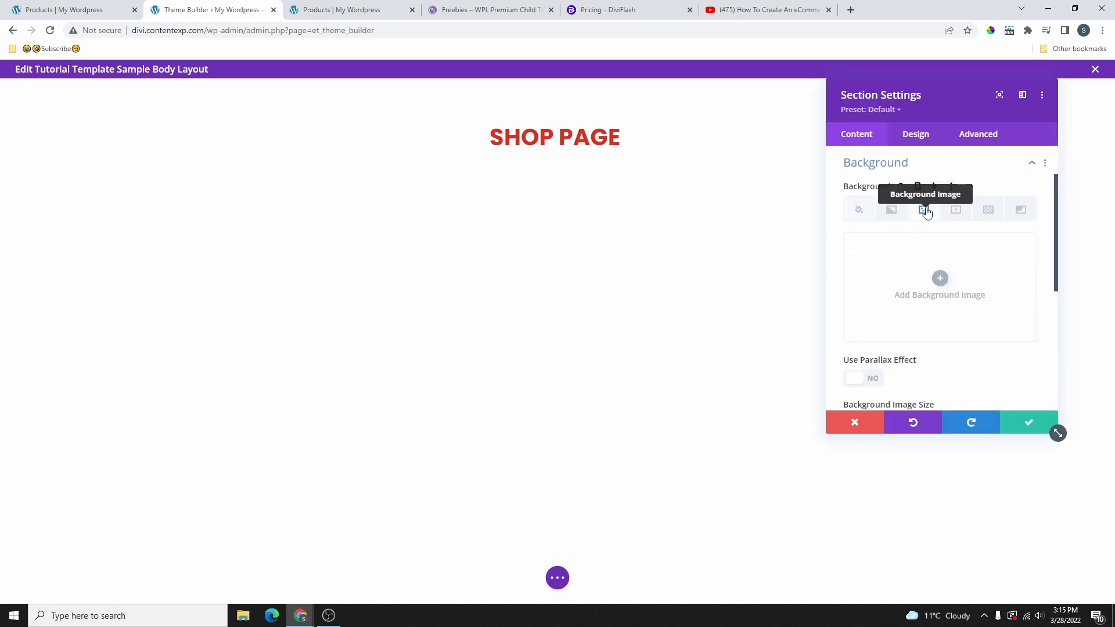
pyautogui.click(940, 284)
pyautogui.click(210, 118)
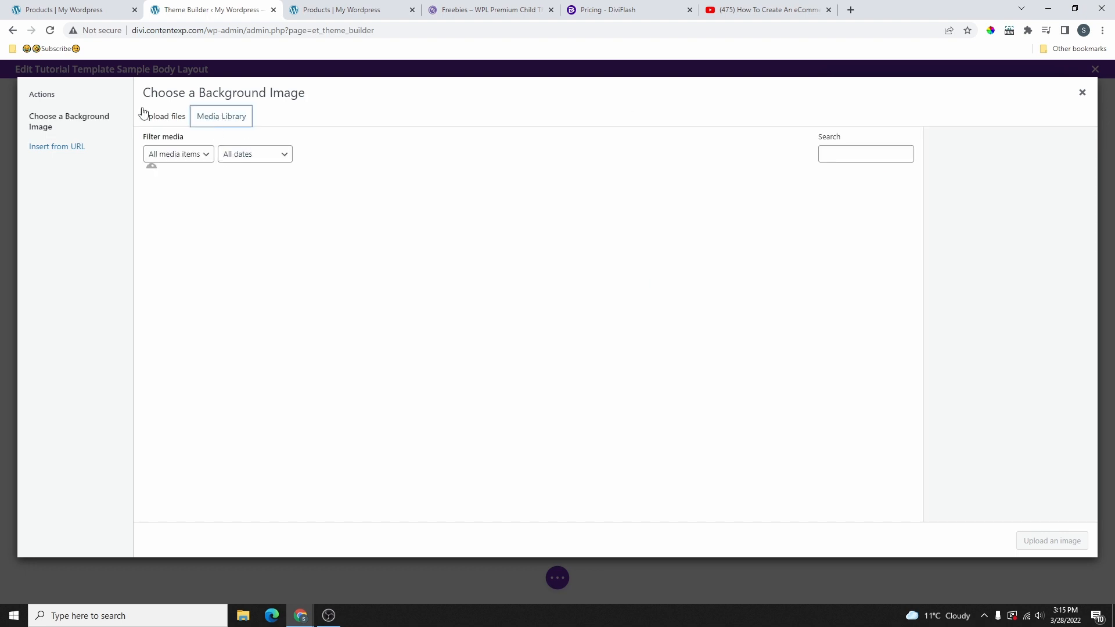
pyautogui.click(162, 118)
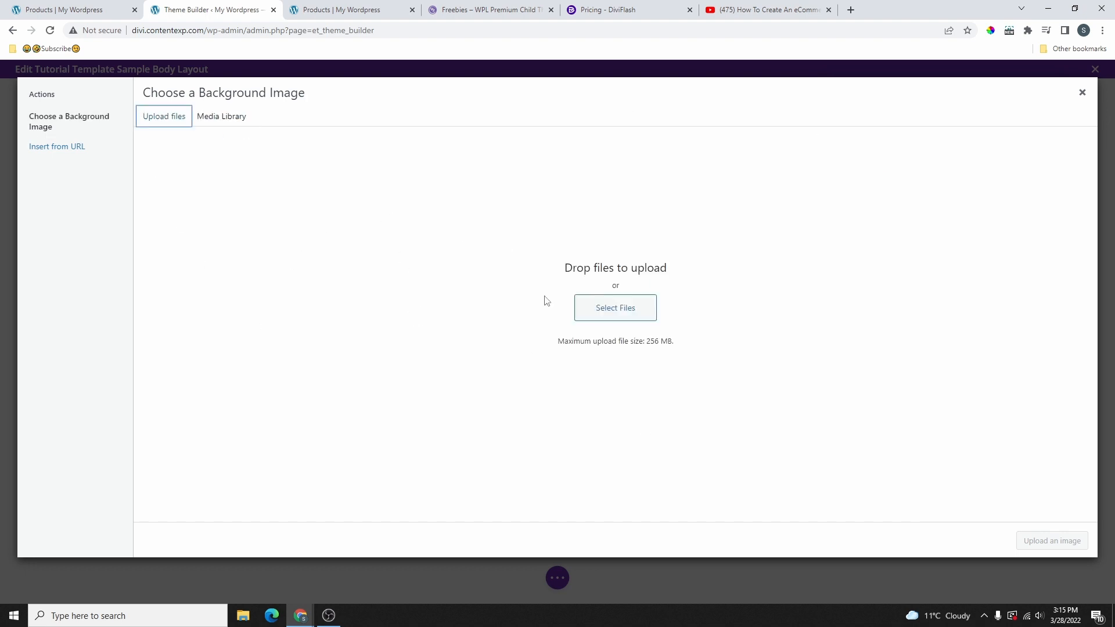
pyautogui.click(234, 120)
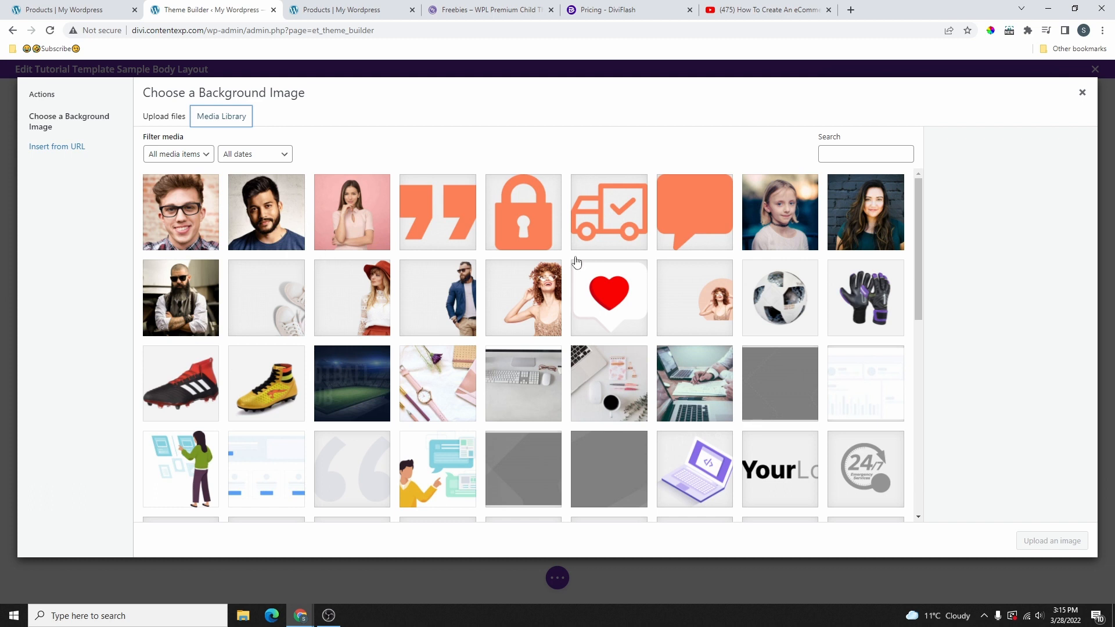
pyautogui.click(383, 391)
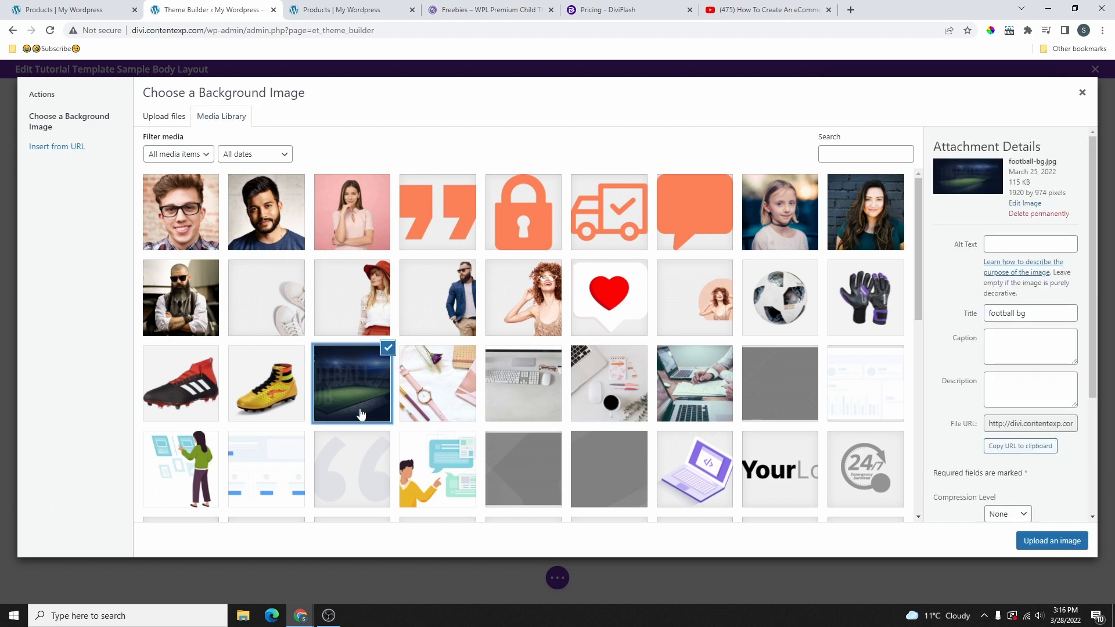
pyautogui.click(89, 7)
pyautogui.click(237, 7)
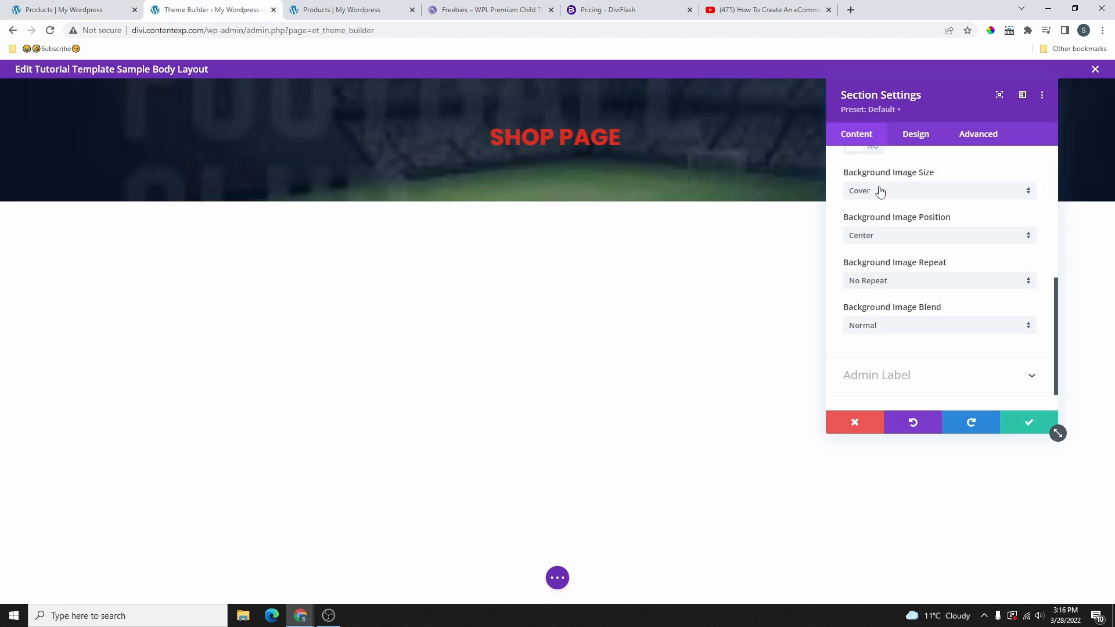
# Step: Try the Top Left and Top Right positions for the section's background image with its size at Cover
pyautogui.click(879, 191)
pyautogui.click(885, 202)
pyautogui.click(902, 236)
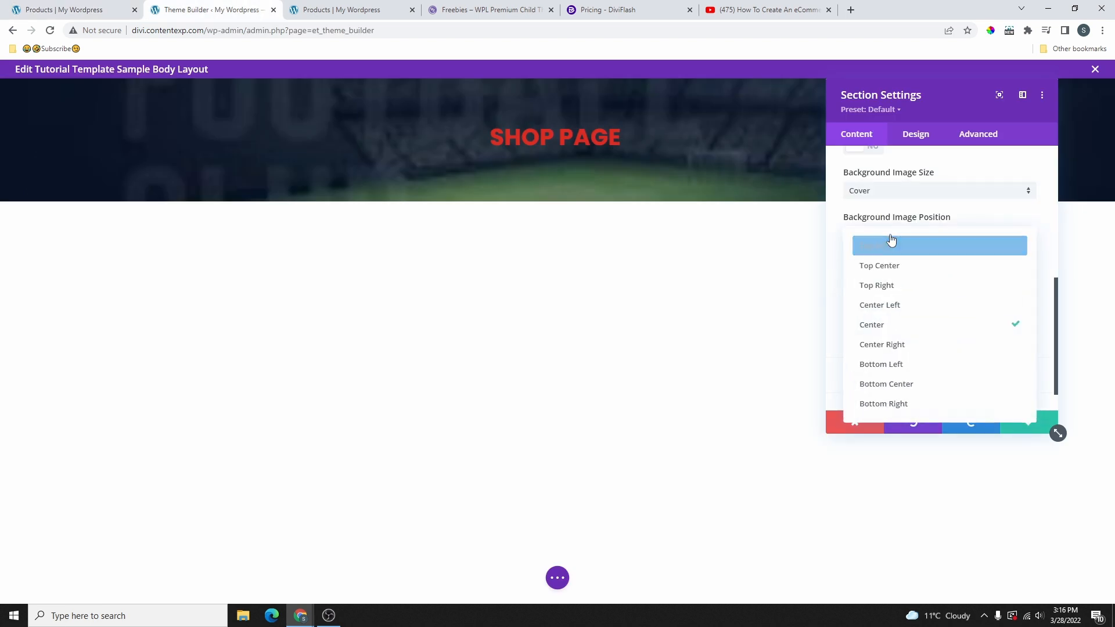
pyautogui.click(908, 244)
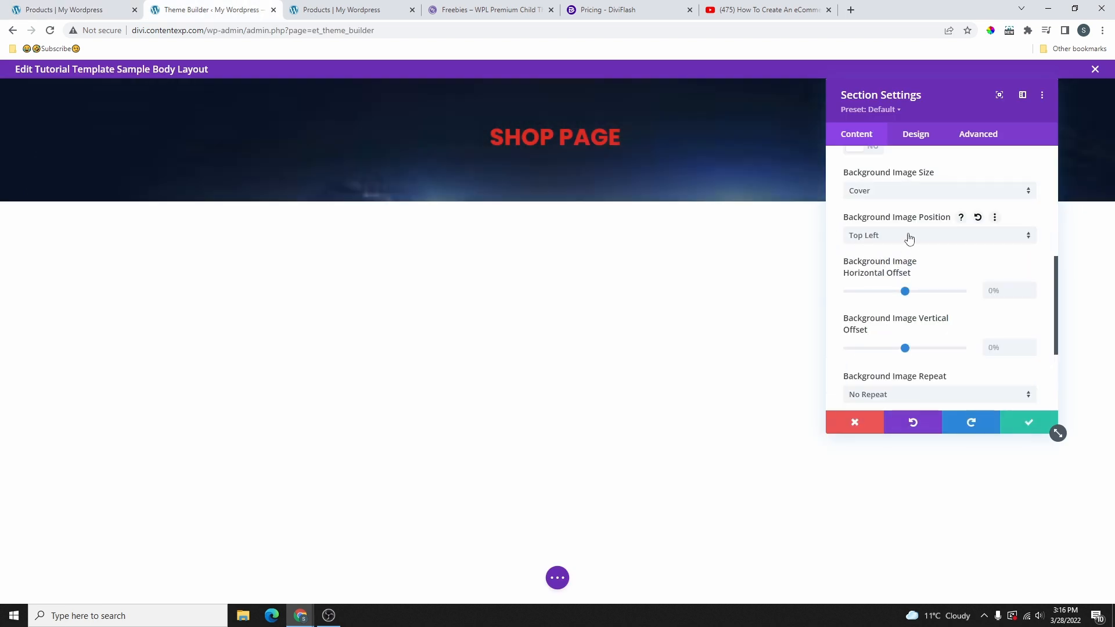
pyautogui.click(897, 238)
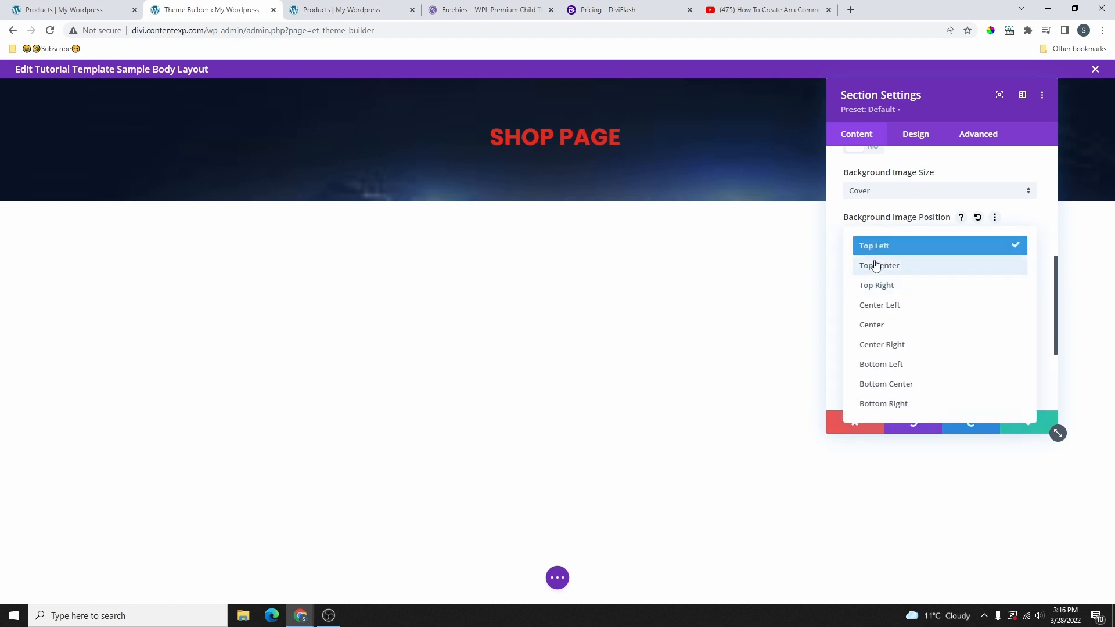
pyautogui.click(886, 286)
# Step: Set the section's background image blend mode to Overlay
pyautogui.scroll(-2, 891, 262)
pyautogui.click(885, 281)
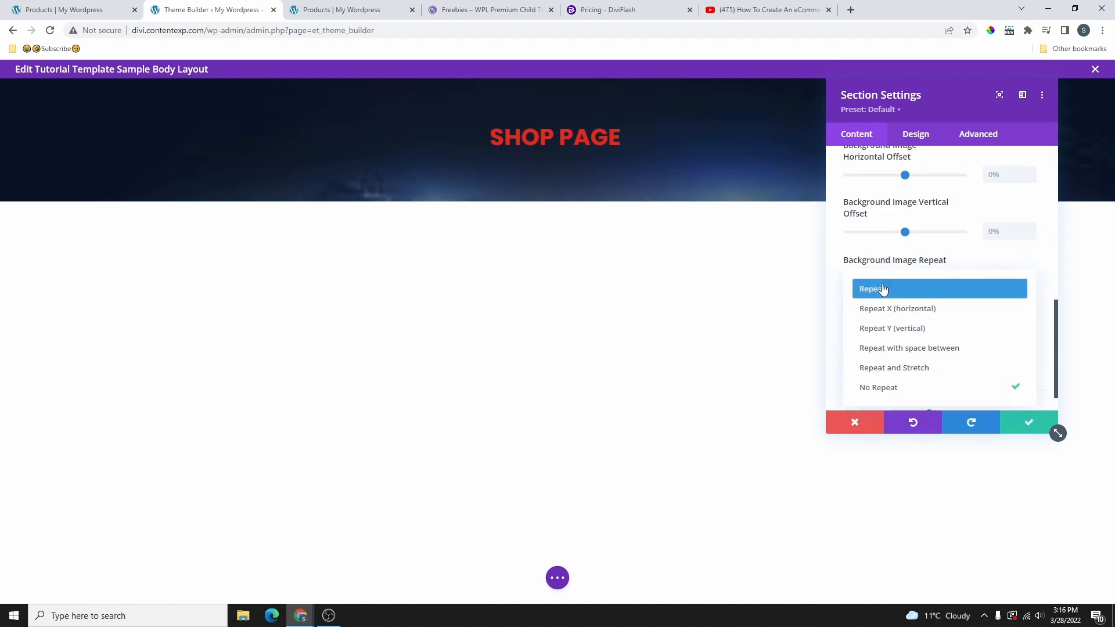
pyautogui.click(1049, 271)
pyautogui.click(878, 329)
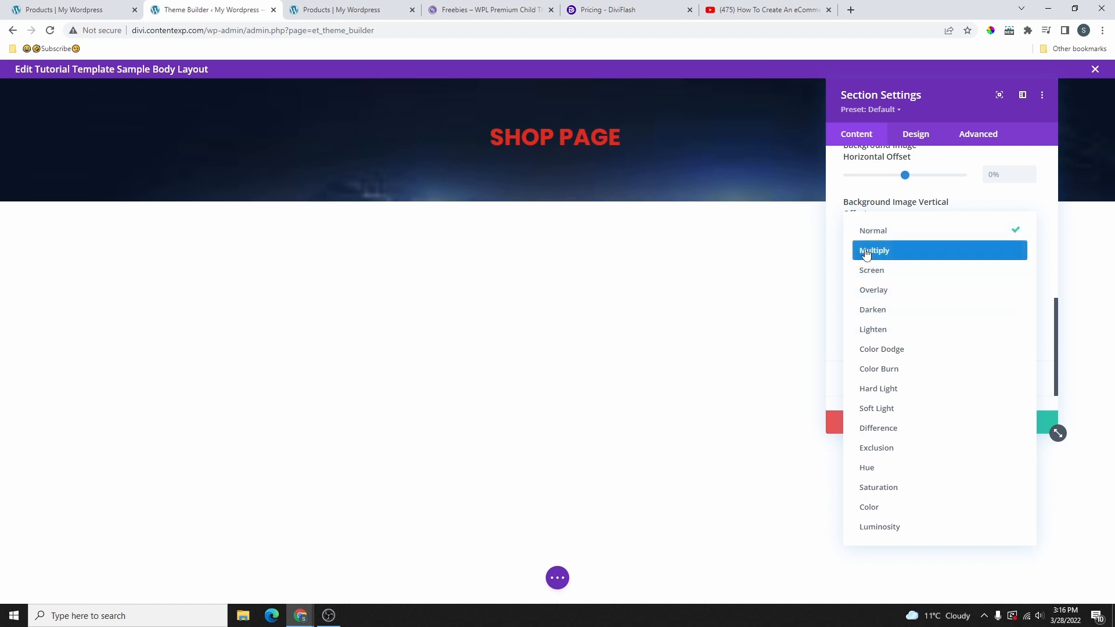
pyautogui.click(886, 289)
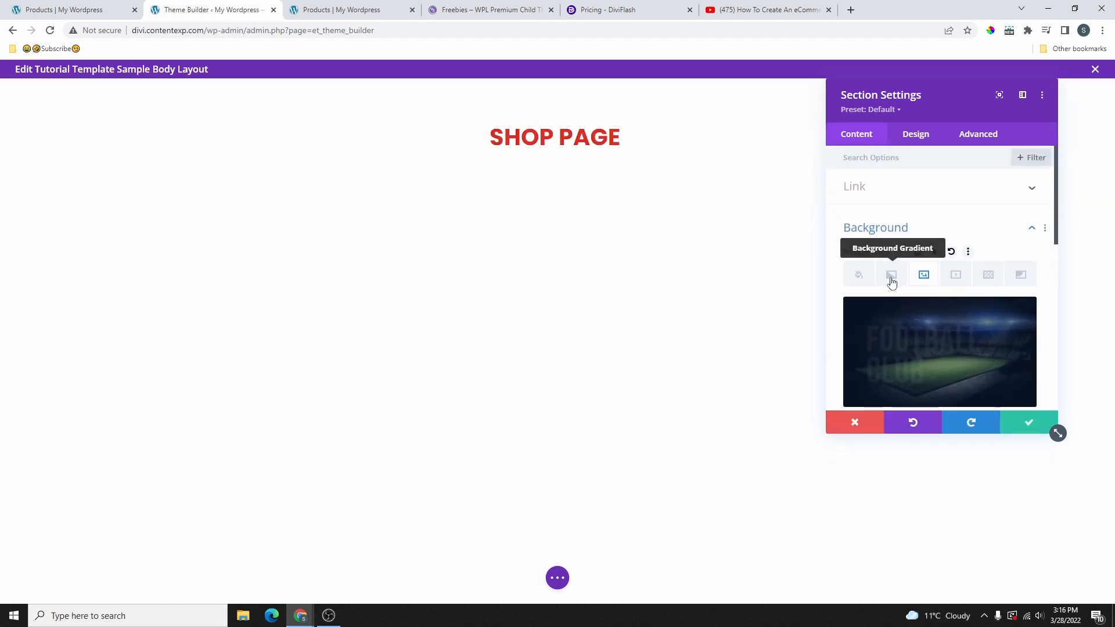
# Step: Give the section a semi-transparent black background color of rgba(0,0,0,0.37)
pyautogui.click(859, 275)
pyautogui.click(934, 329)
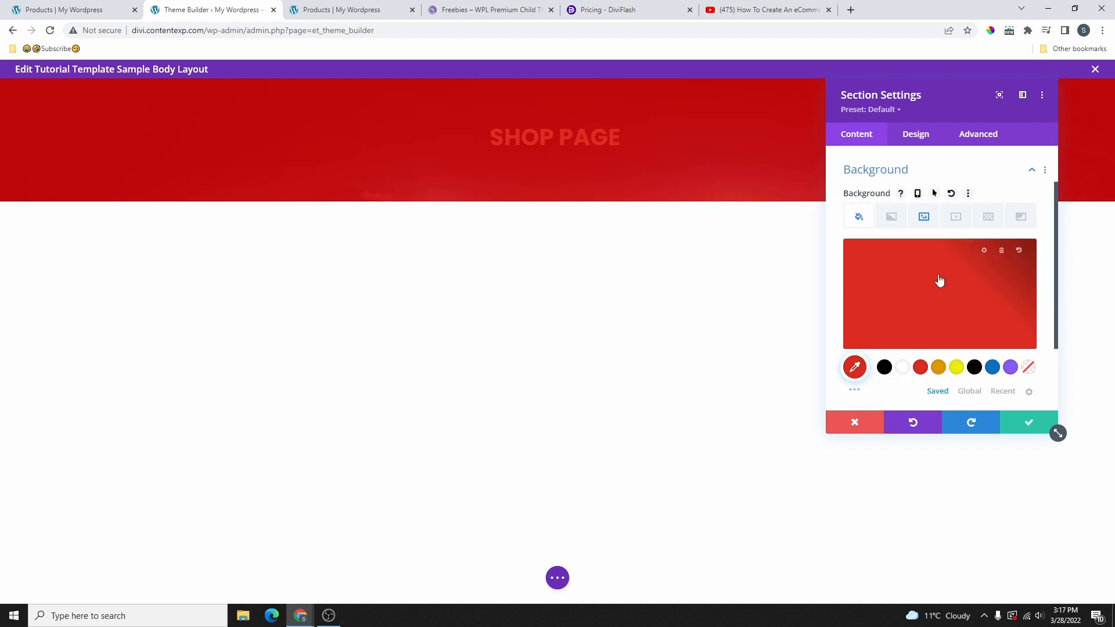
pyautogui.click(886, 370)
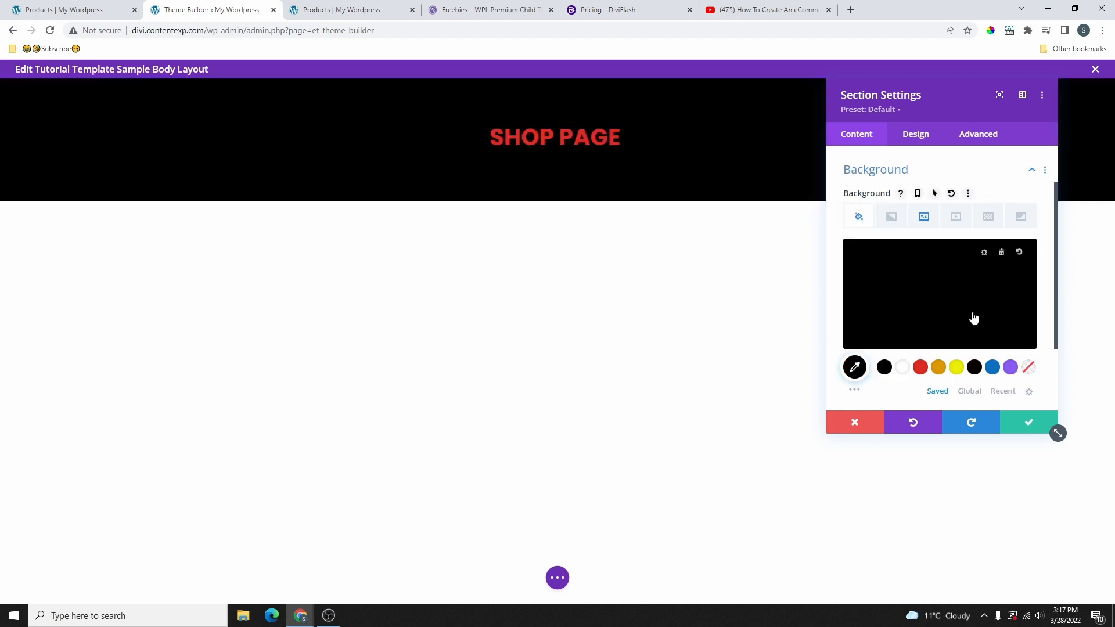
pyautogui.click(987, 293)
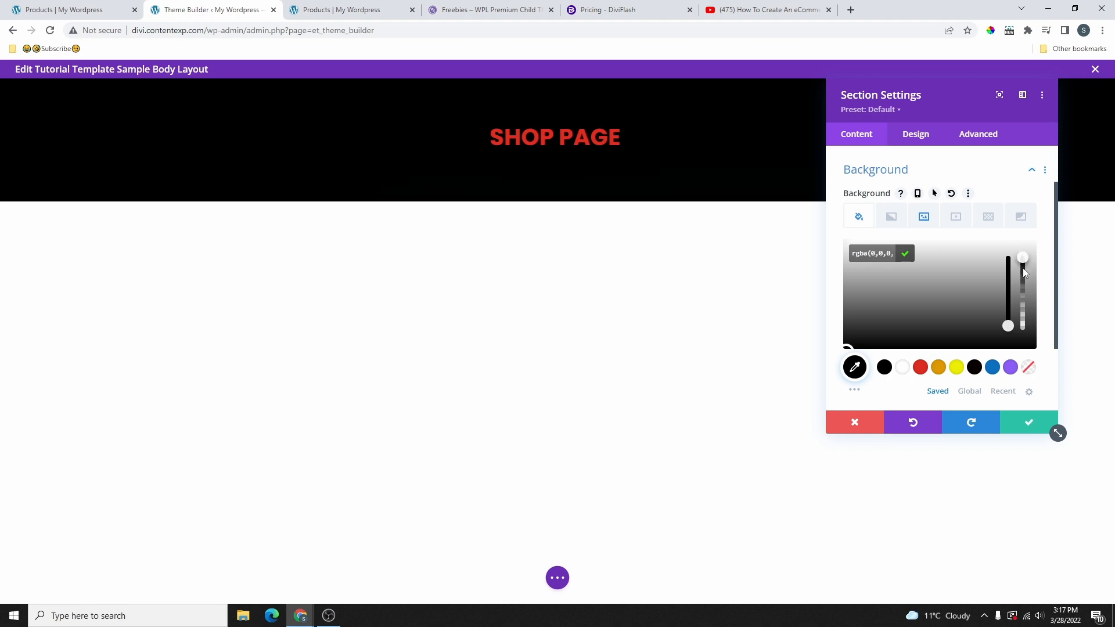
pyautogui.click(1022, 289)
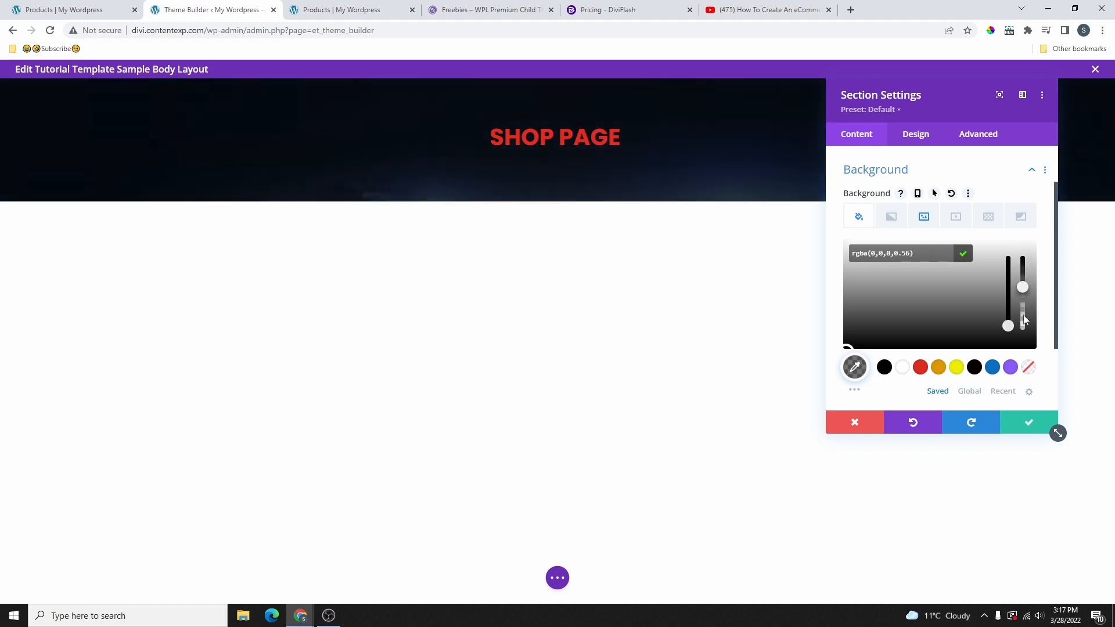
pyautogui.moveTo(1025, 312); pyautogui.dragTo(1024, 316)
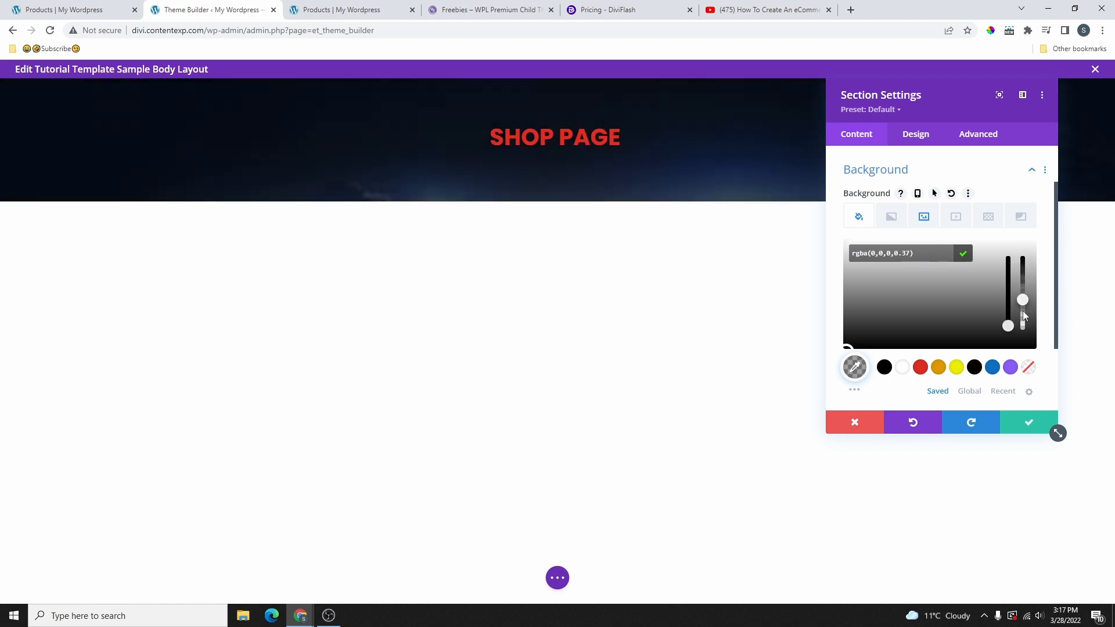
pyautogui.click(964, 259)
# Step: Set the section's top padding to 10% and link the bottom padding to the same value
pyautogui.scroll(2, 965, 286)
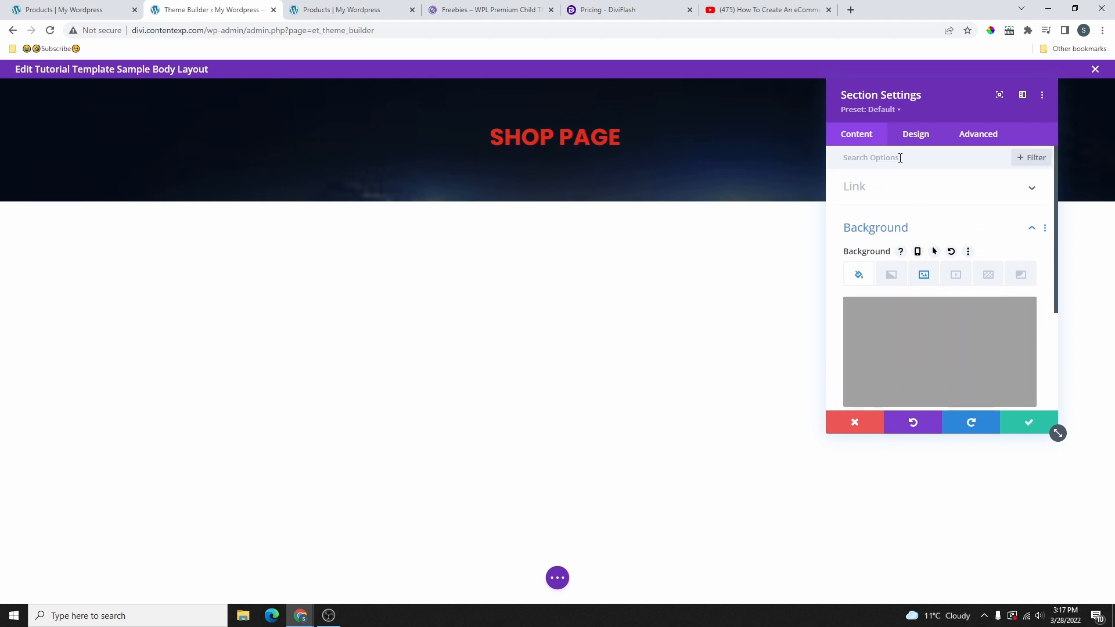
pyautogui.click(909, 136)
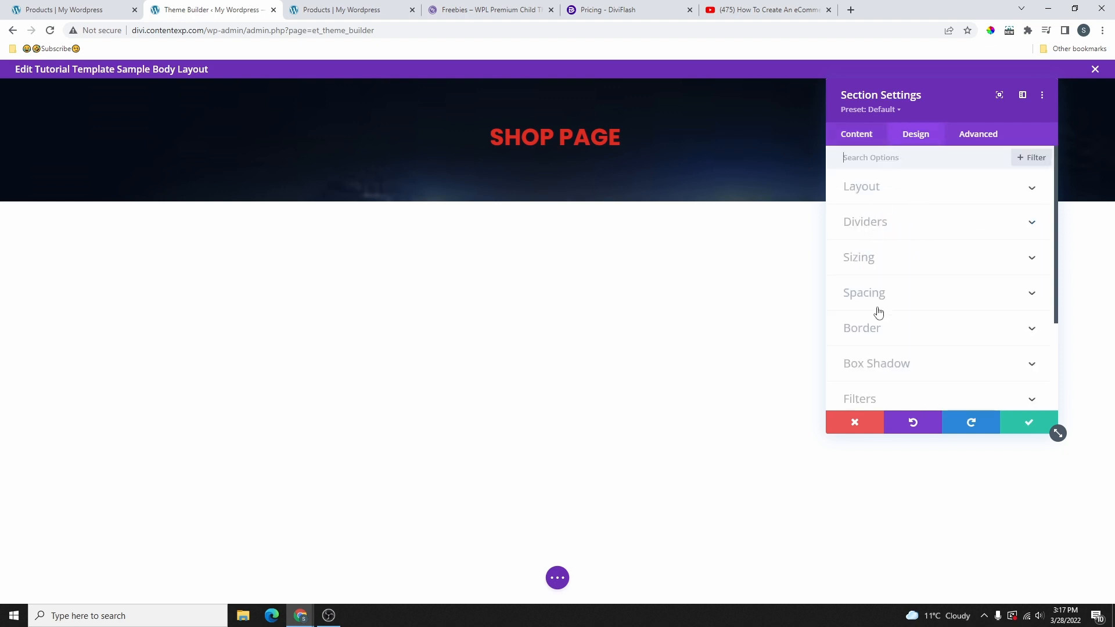
pyautogui.click(895, 296)
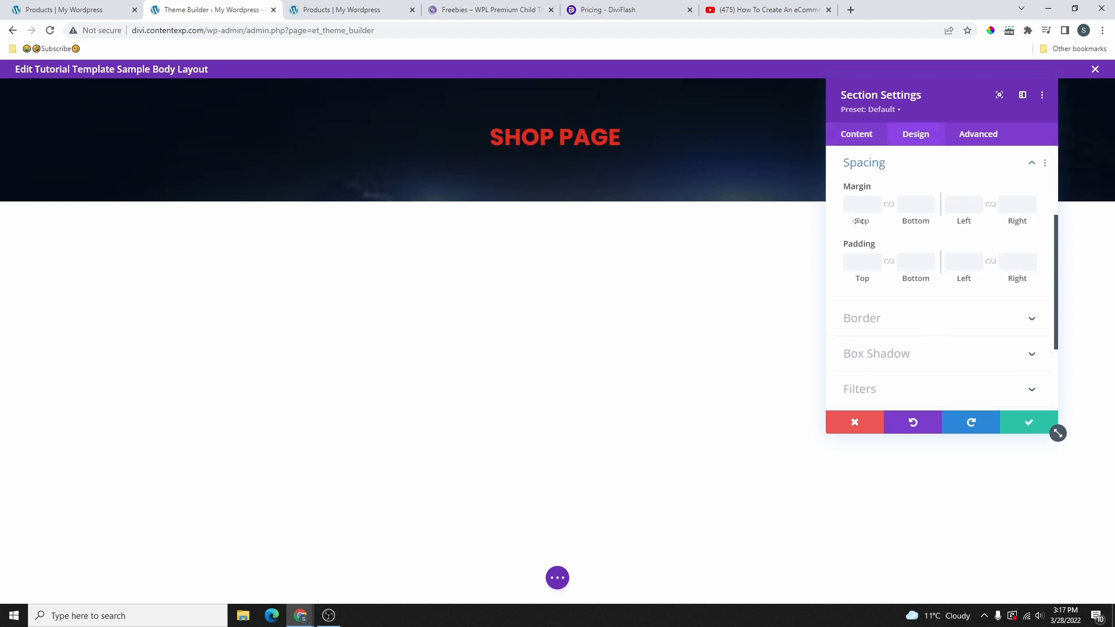
pyautogui.click(863, 261)
pyautogui.write('10%')
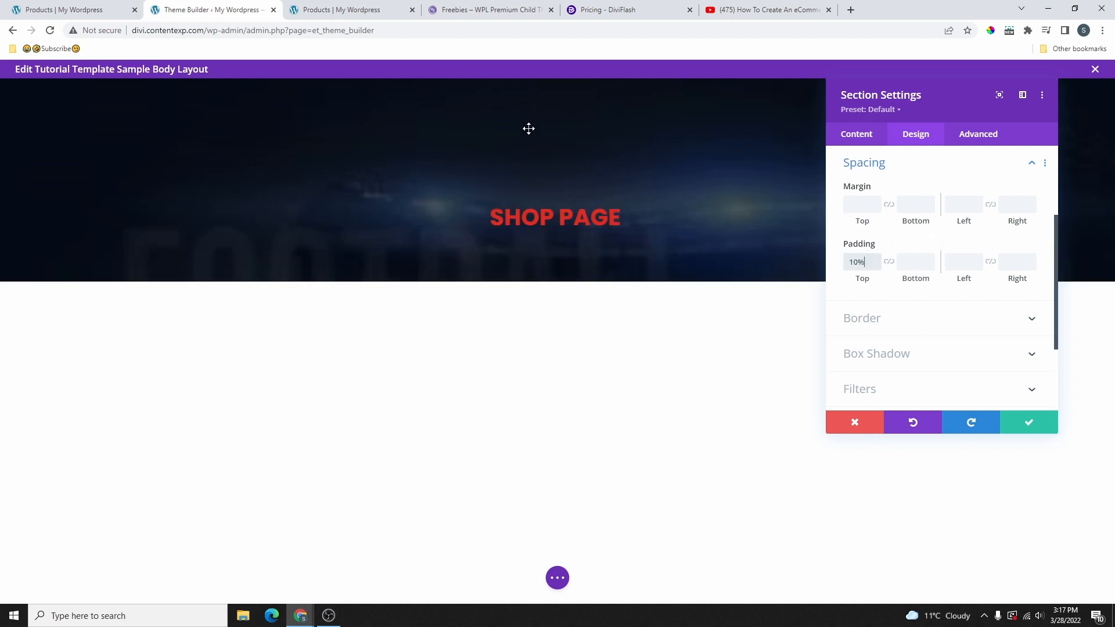
pyautogui.click(891, 263)
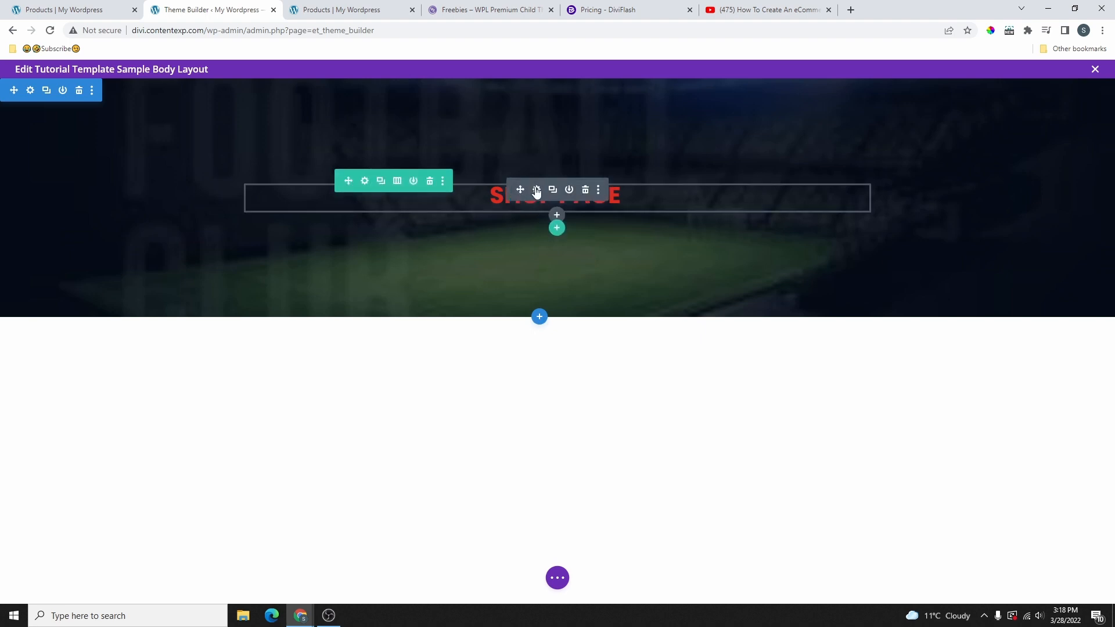
# Step: Change the heading text color of the "Shop Page" Text module to white
pyautogui.click(537, 191)
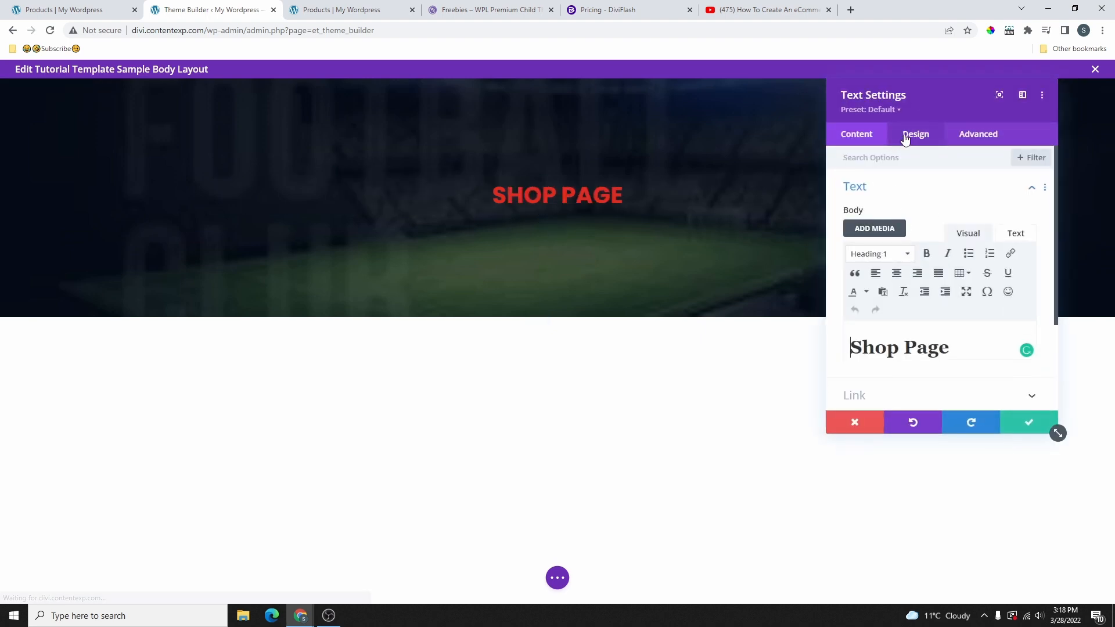
pyautogui.click(244, 184)
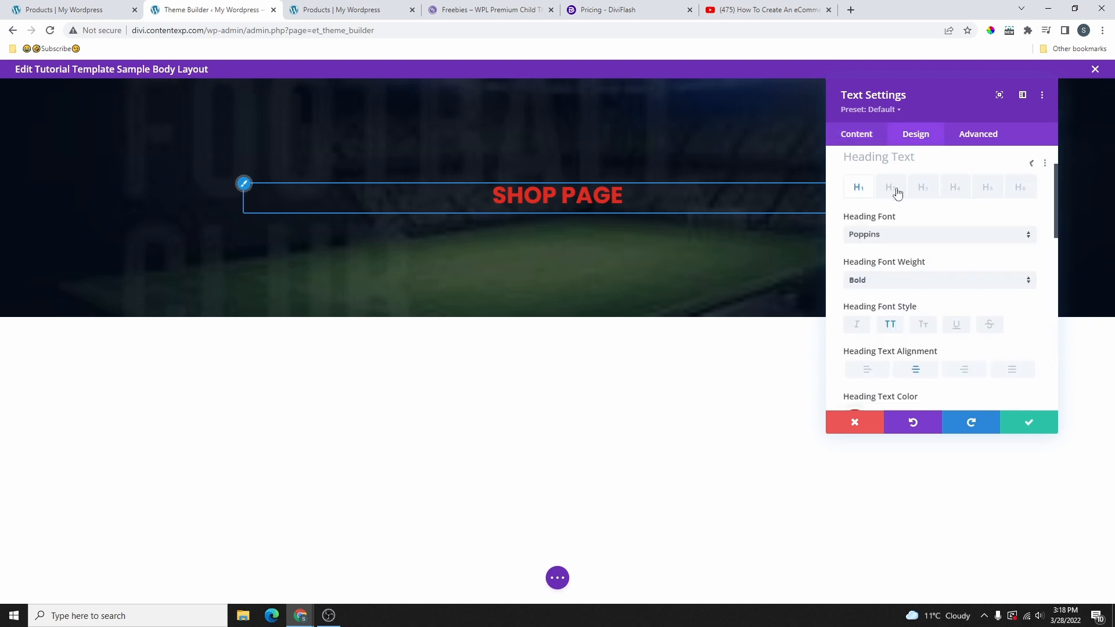
pyautogui.scroll(-3, 964, 291)
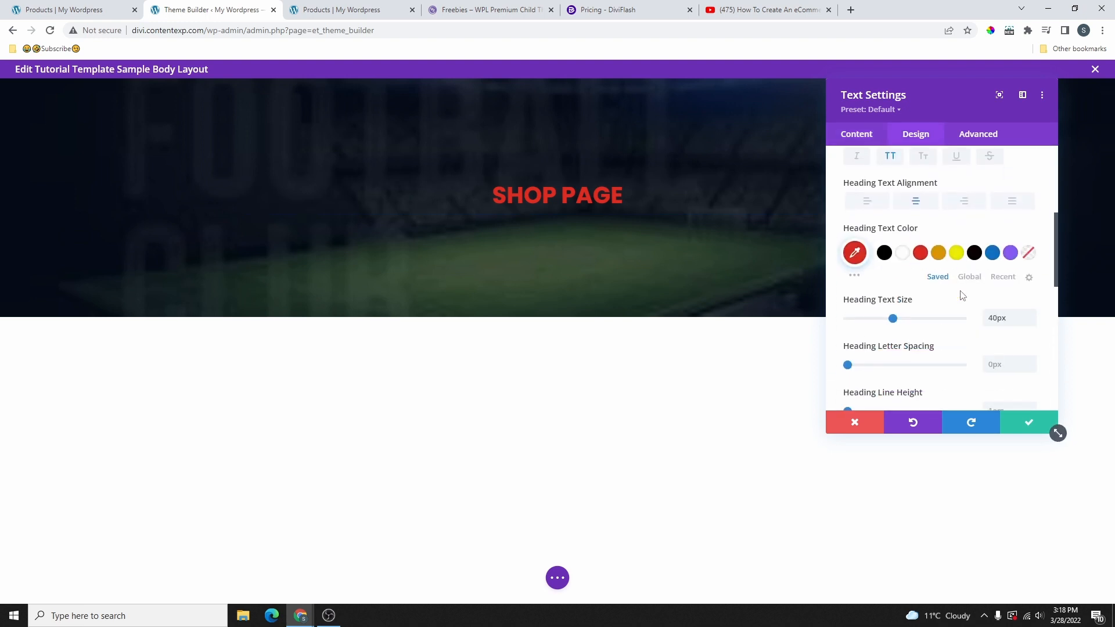
pyautogui.click(902, 253)
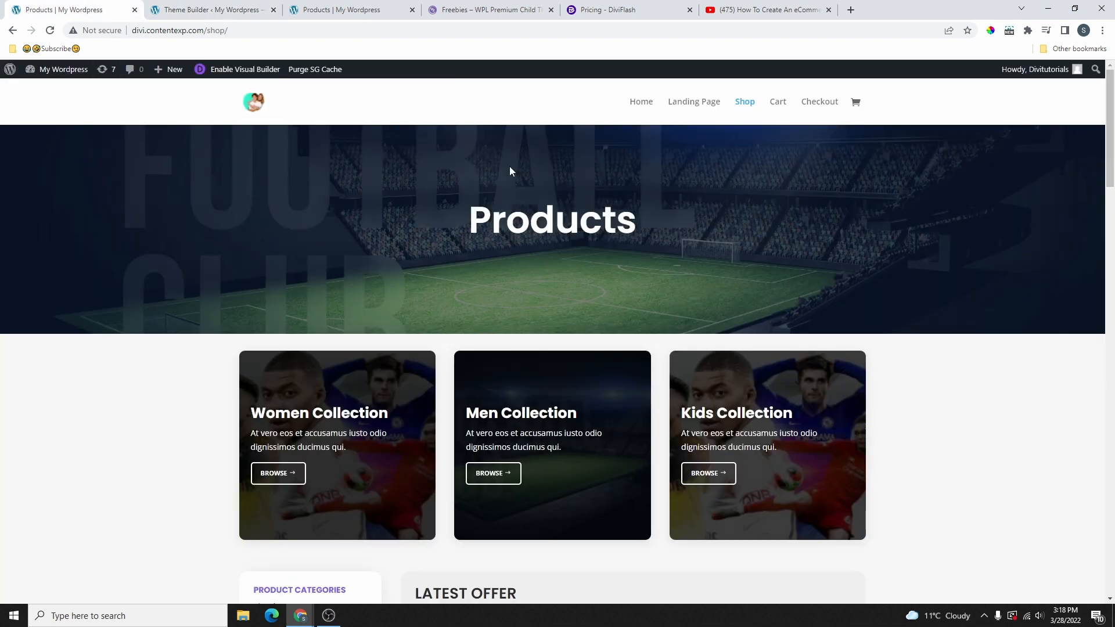
# Step: Add a regular section below the title banner and insert a row with three equal columns
pyautogui.scroll(-5, 590, 281)
pyautogui.scroll(4, 589, 296)
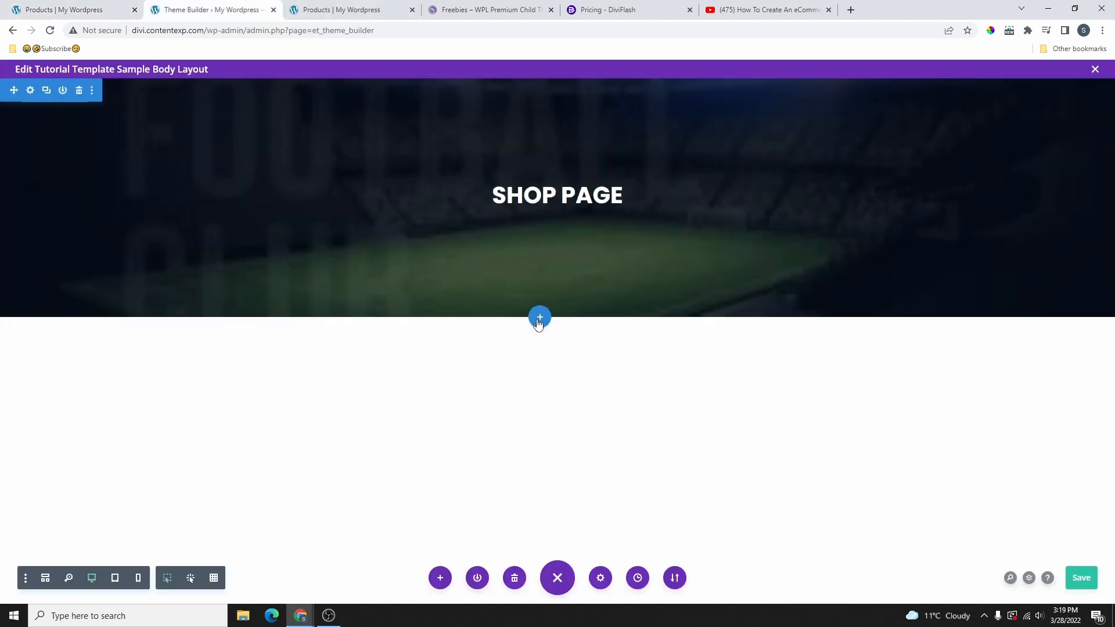
pyautogui.click(538, 318)
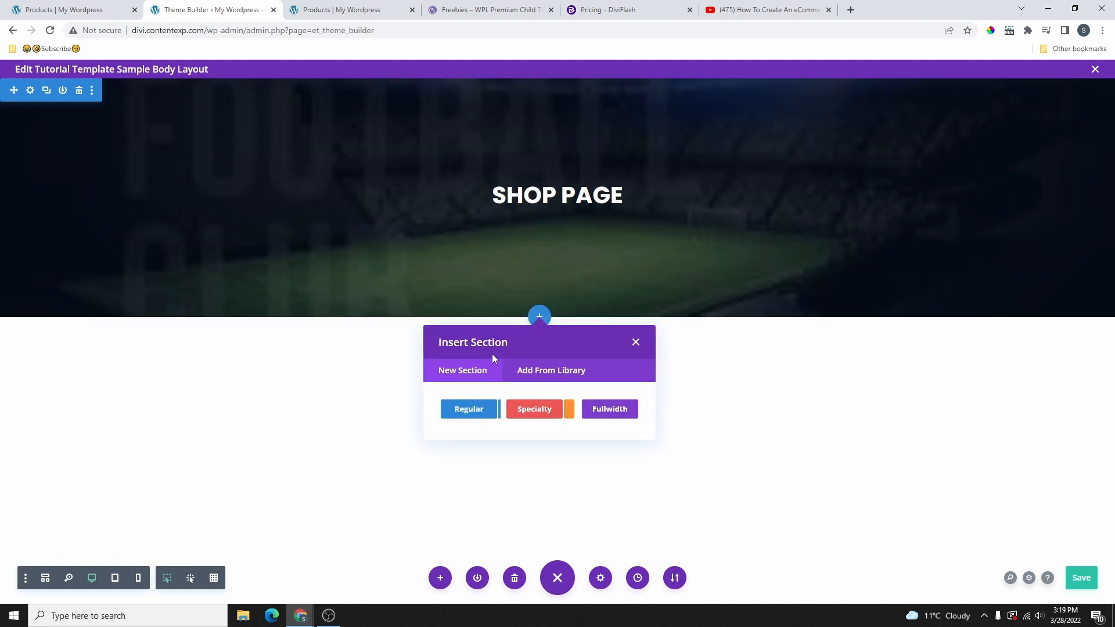
pyautogui.click(469, 409)
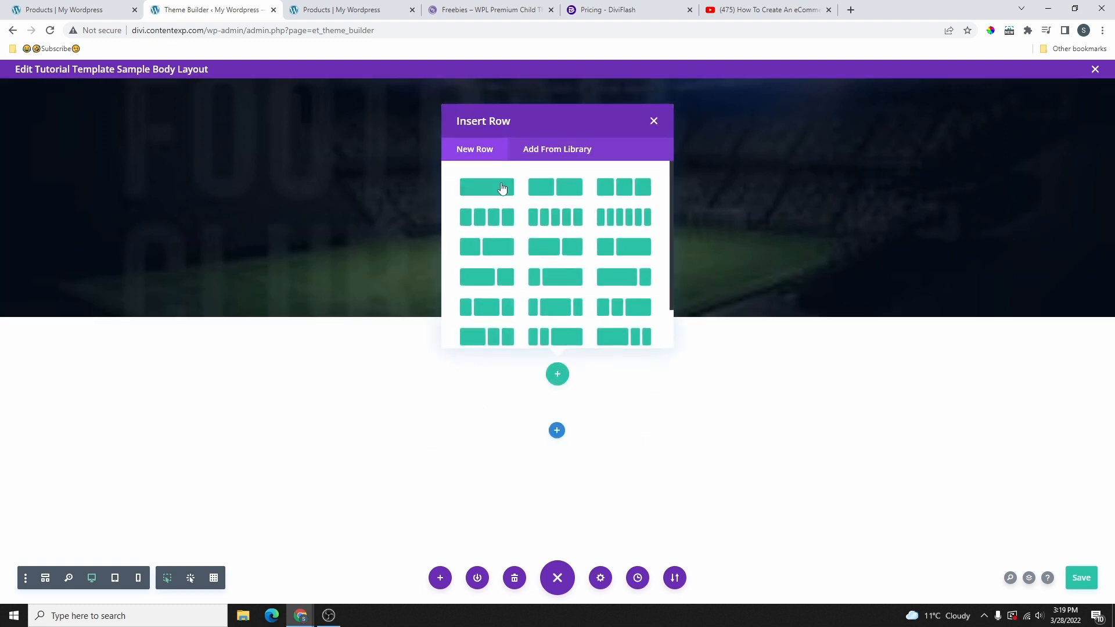
pyautogui.click(639, 195)
# Step: Insert a Text module in the first column and copy the "Women Collection" heading from the live shop page
pyautogui.click(104, 11)
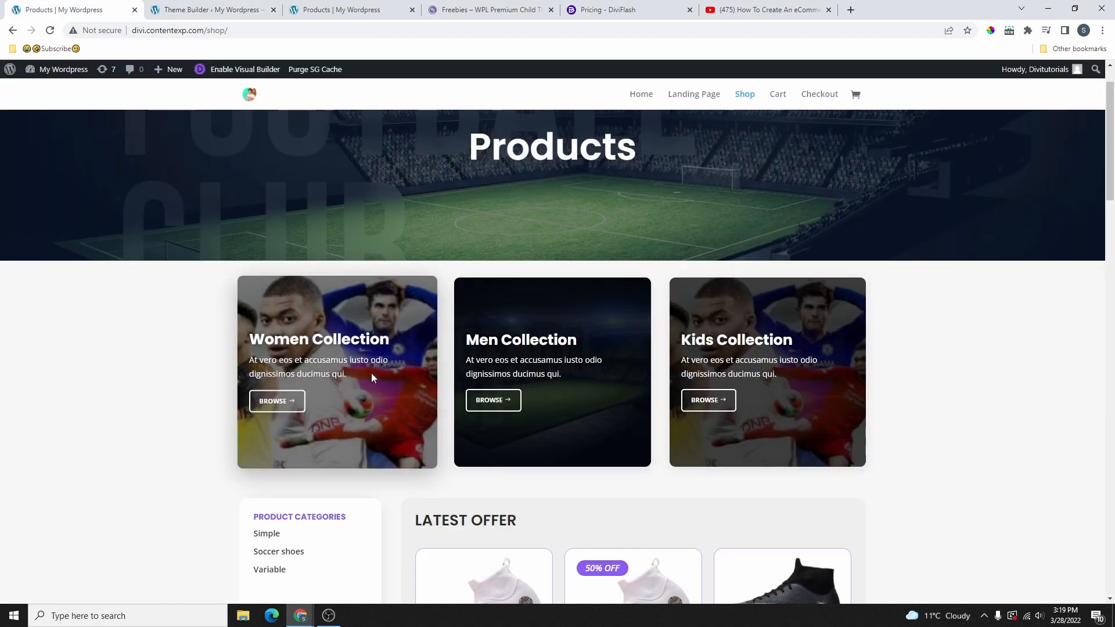
pyautogui.click(219, 10)
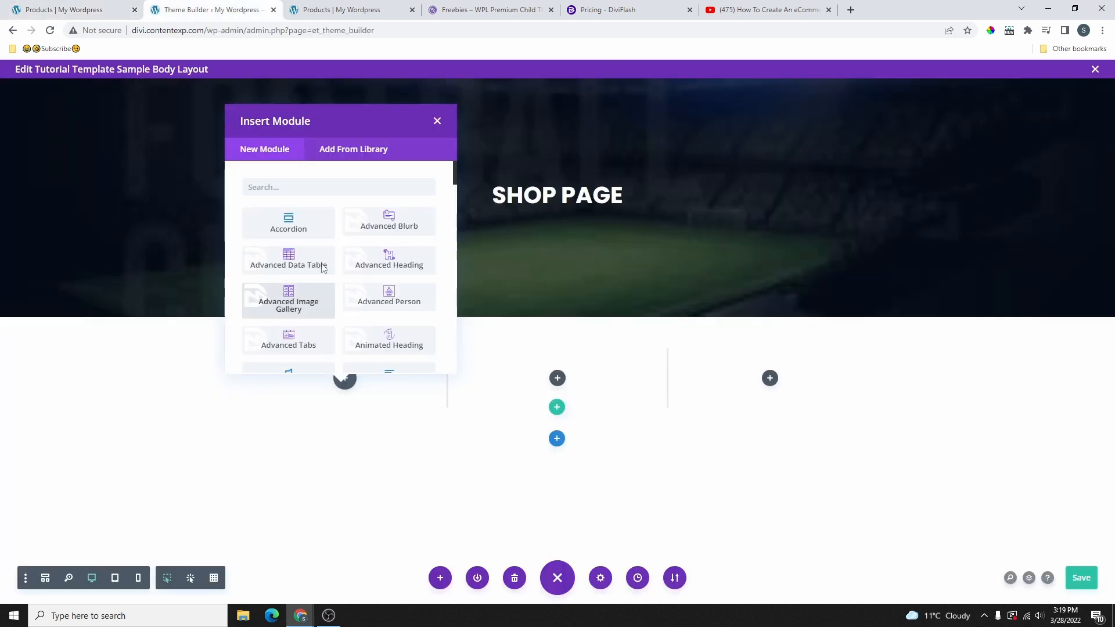
pyautogui.click(305, 184)
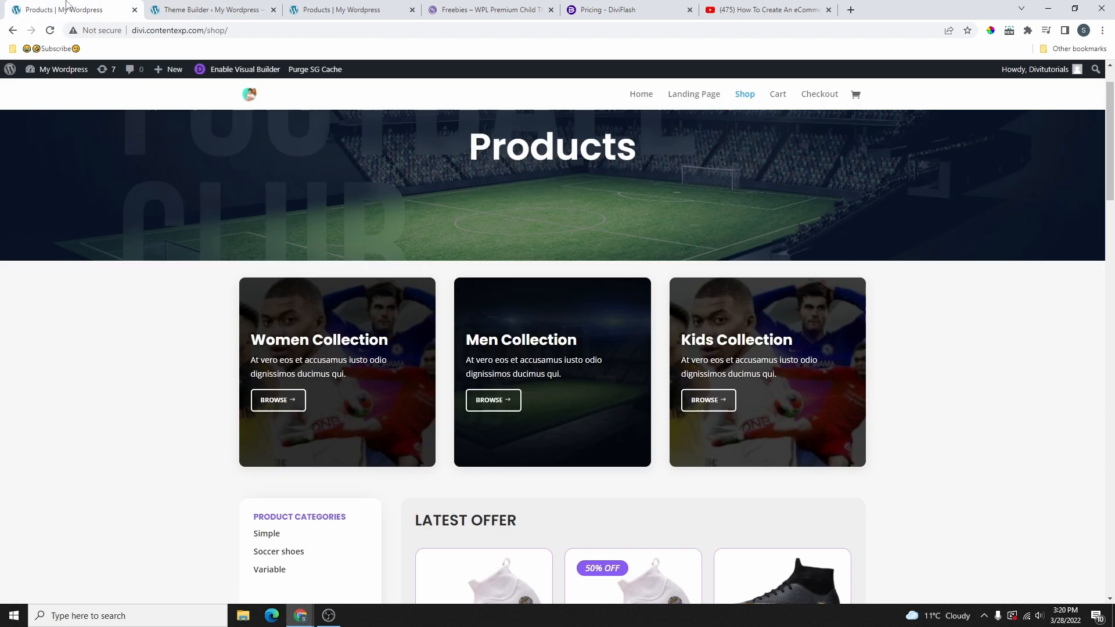
pyautogui.moveTo(390, 341); pyautogui.dragTo(258, 345)
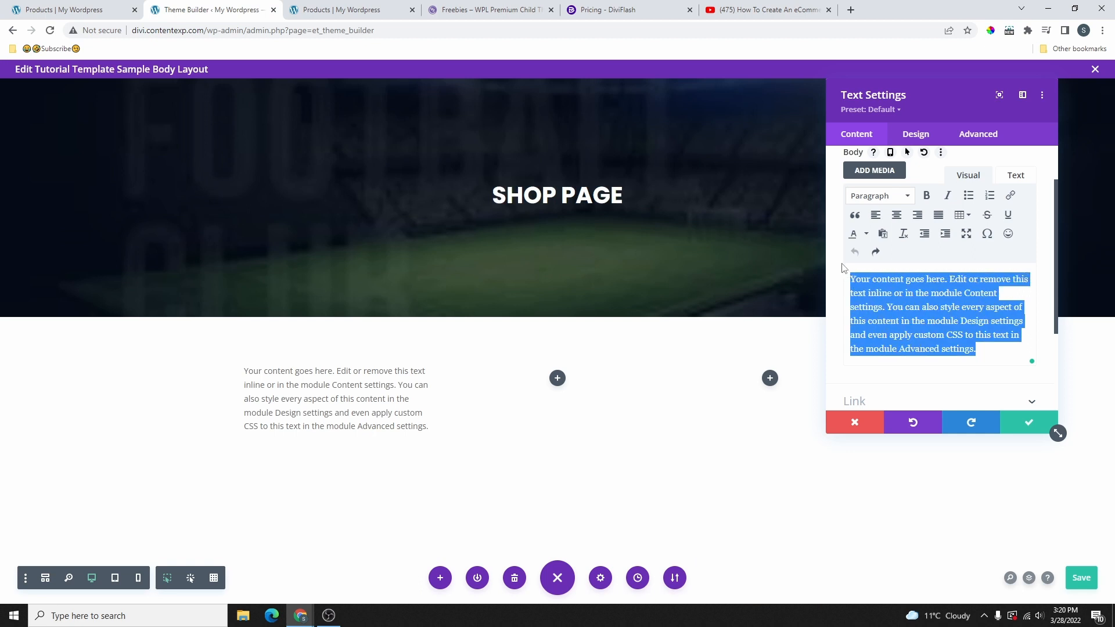
# Step: Replace the Text module's placeholder content with "Women Collection" formatted as Heading 2, and save the module
pyautogui.press('BackSpace')
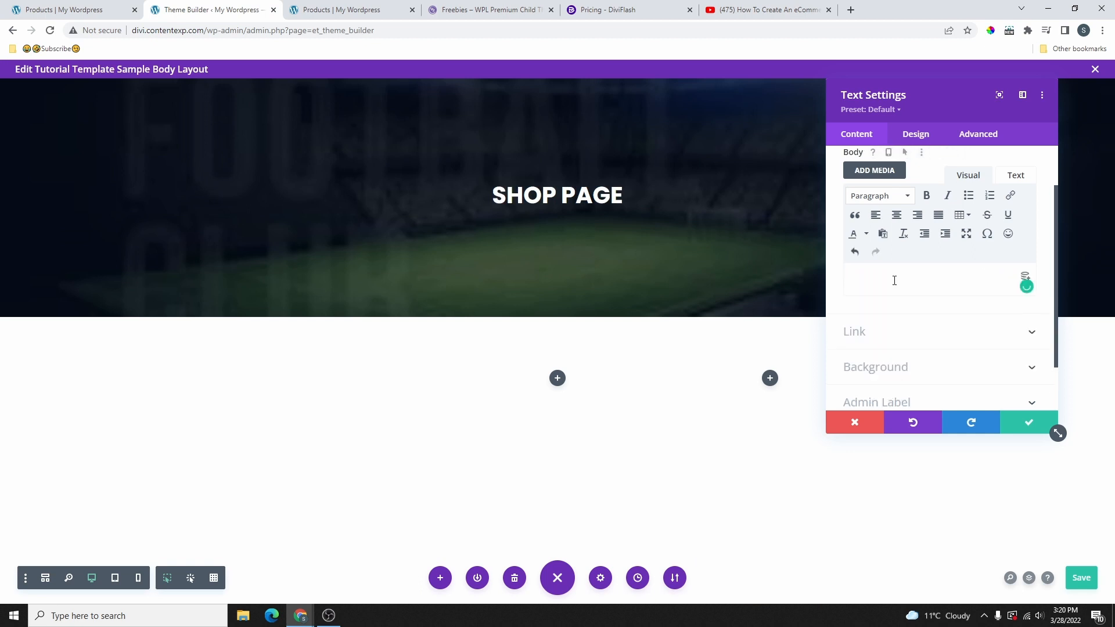
pyautogui.write('Women Collection')
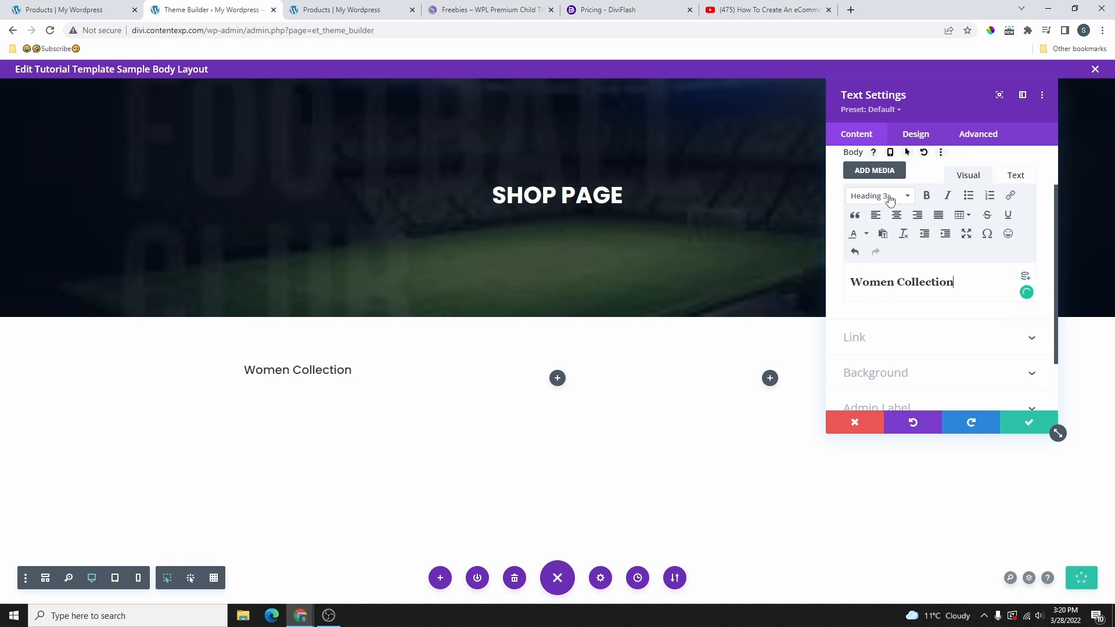
pyautogui.click(879, 196)
pyautogui.click(901, 377)
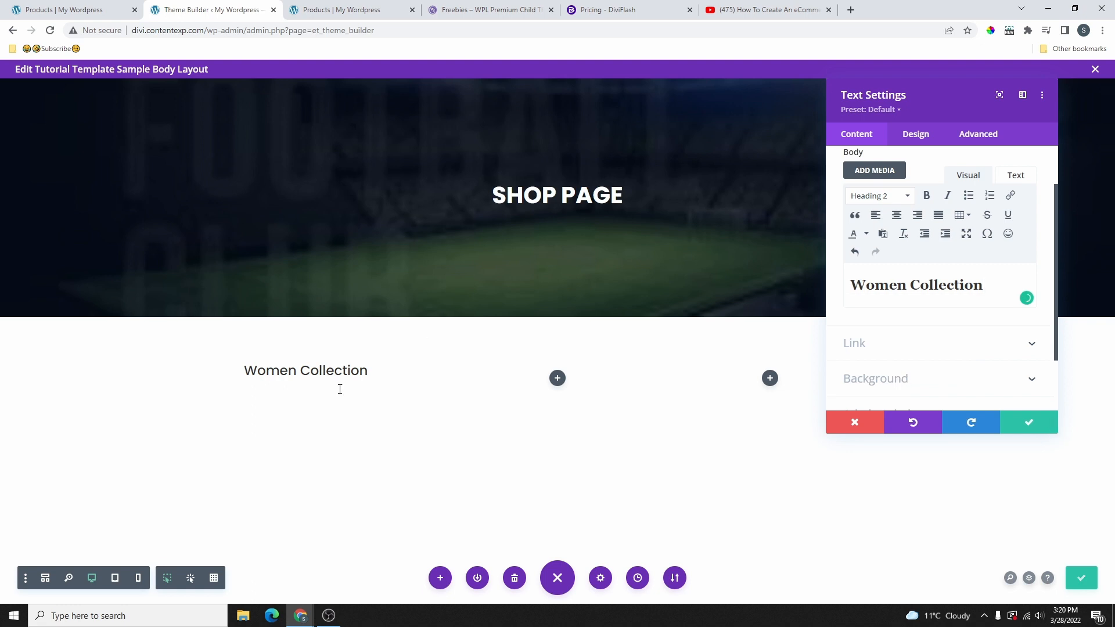
pyautogui.click(244, 366)
# Step: Add a second Text module below the heading and trim its placeholder to end at "inline or in the module Content"
pyautogui.moveTo(311, 374)
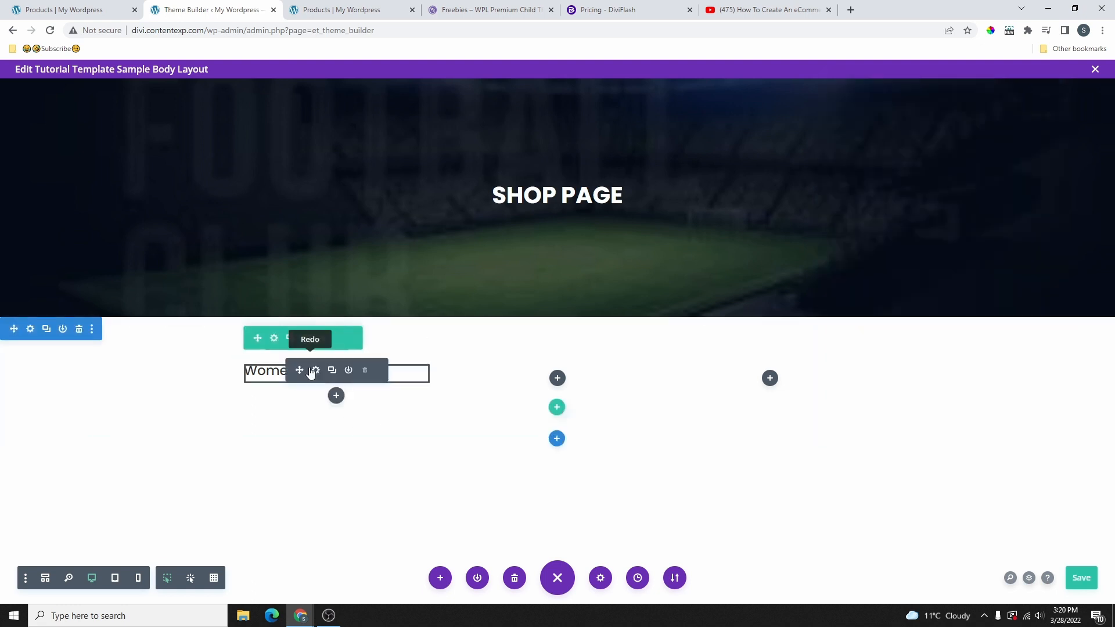
pyautogui.click(336, 396)
pyautogui.click(325, 368)
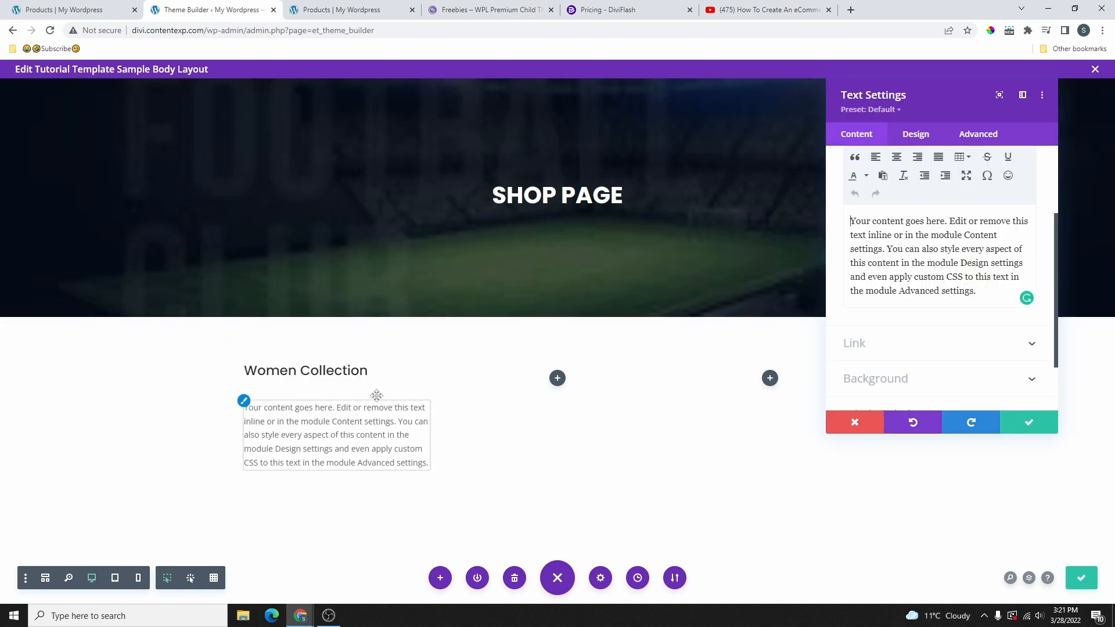
pyautogui.moveTo(976, 291); pyautogui.dragTo(1025, 233)
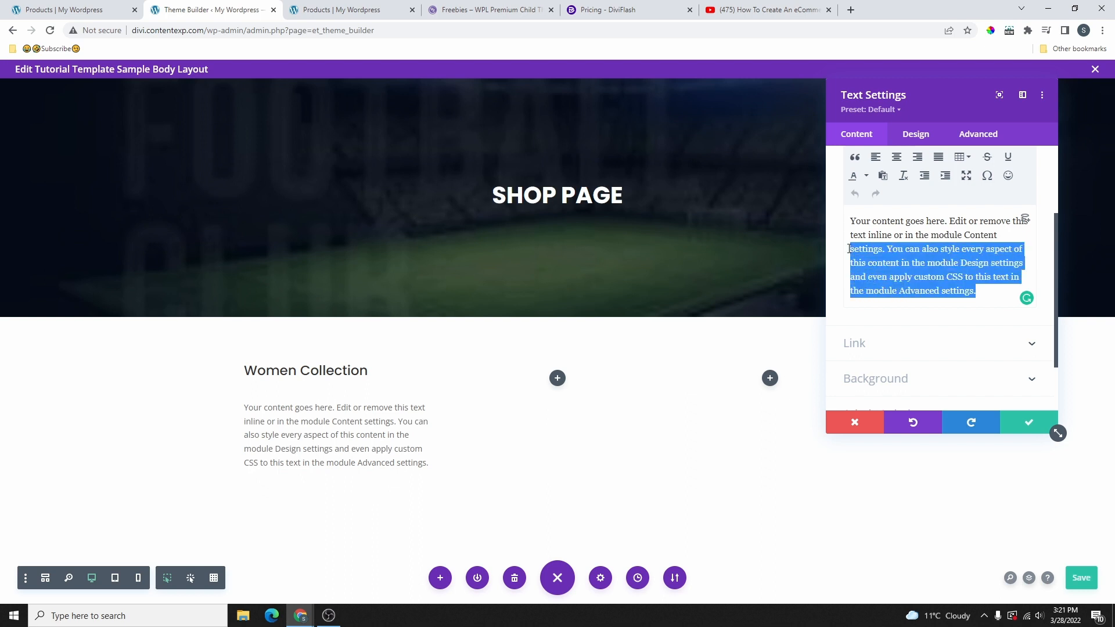
pyautogui.press('BackSpace')
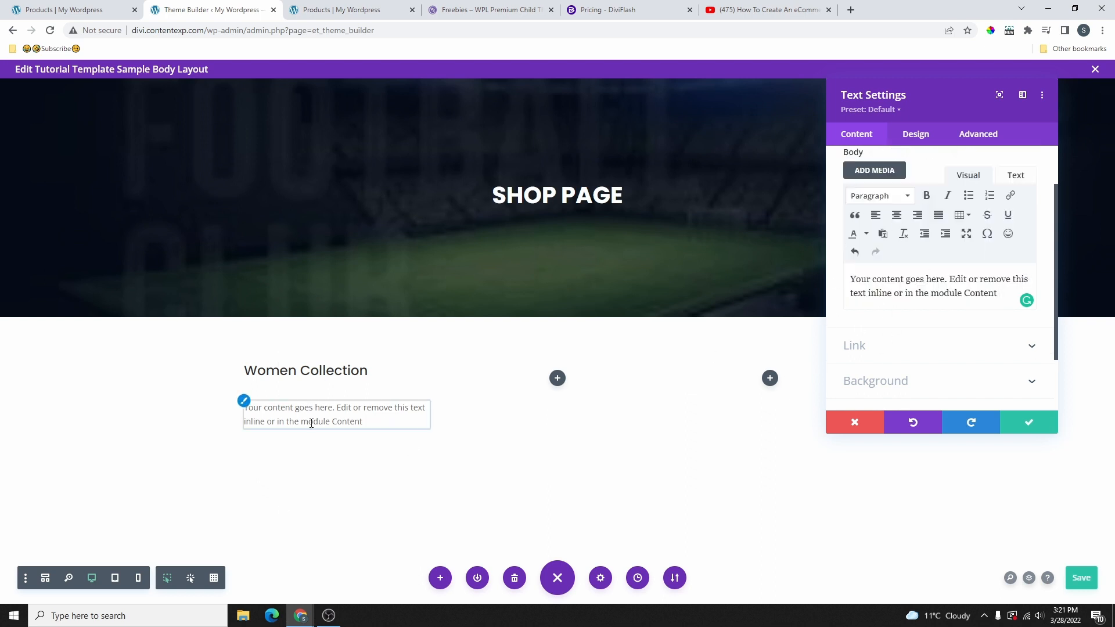
# Step: Add "Women Collection" above the placeholder paragraph in the second Text module and format it as Heading 2
pyautogui.click(849, 278)
pyautogui.press('Return')
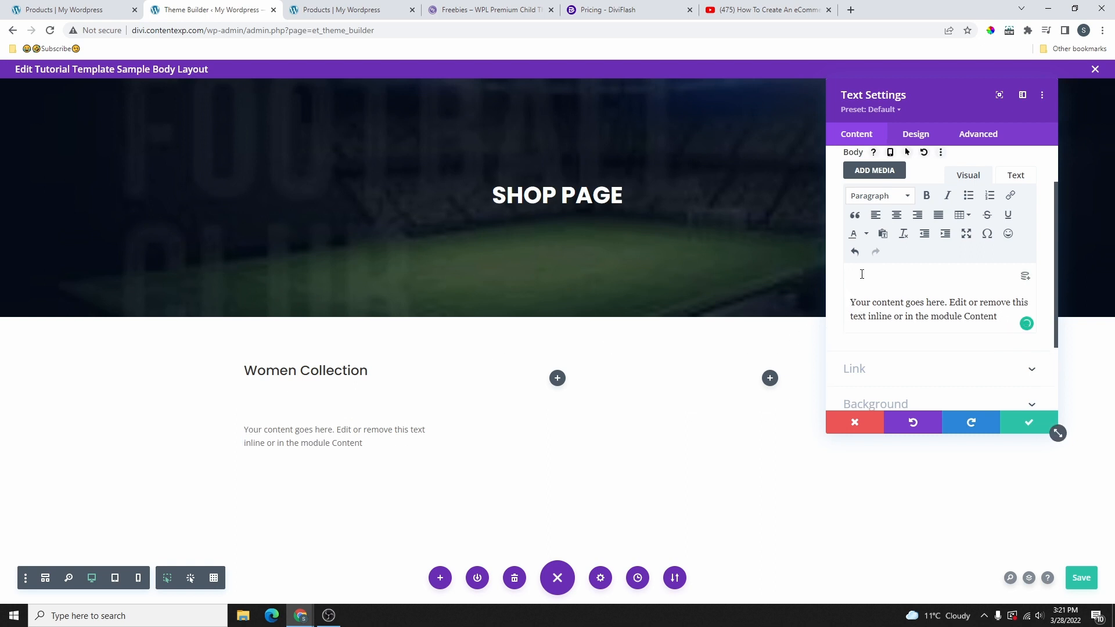
pyautogui.write('Women Collection')
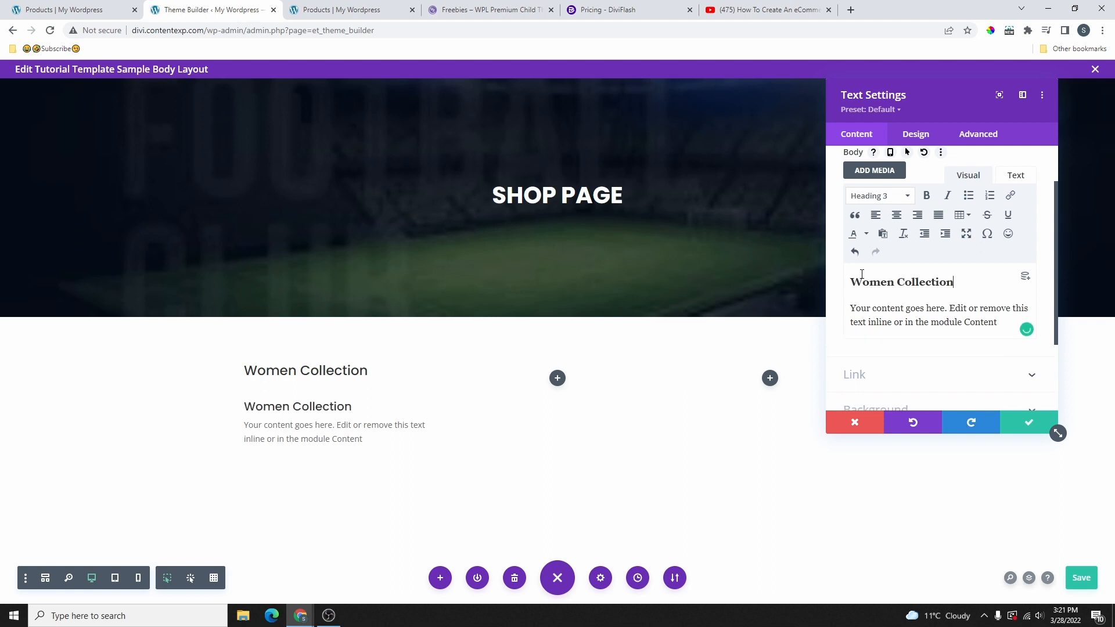
pyautogui.moveTo(954, 282); pyautogui.dragTo(852, 282)
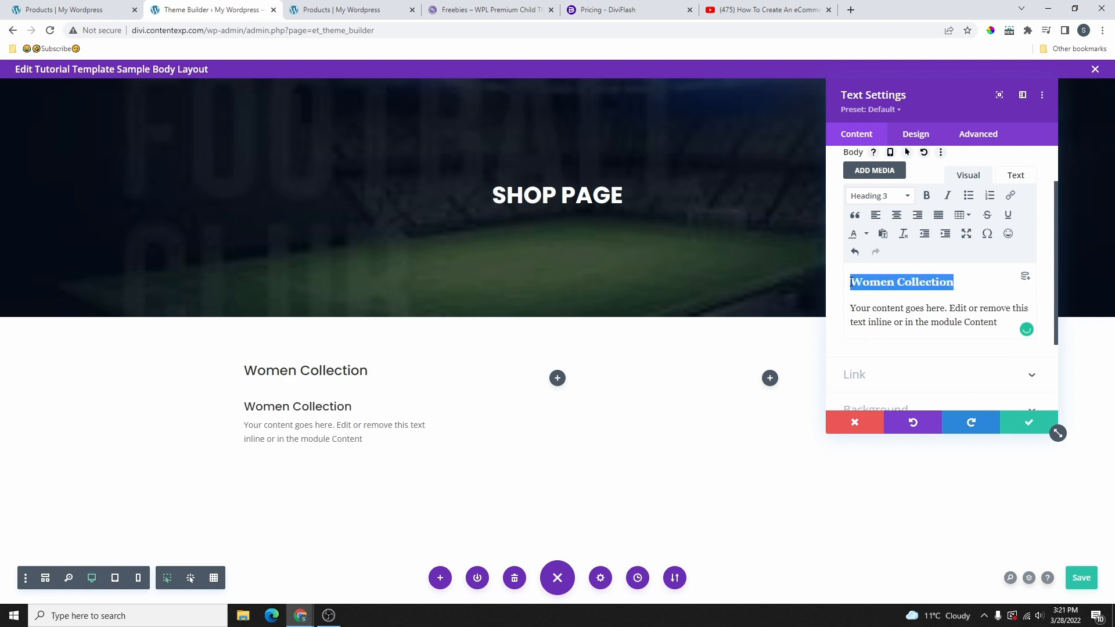
pyautogui.click(890, 196)
pyautogui.click(907, 377)
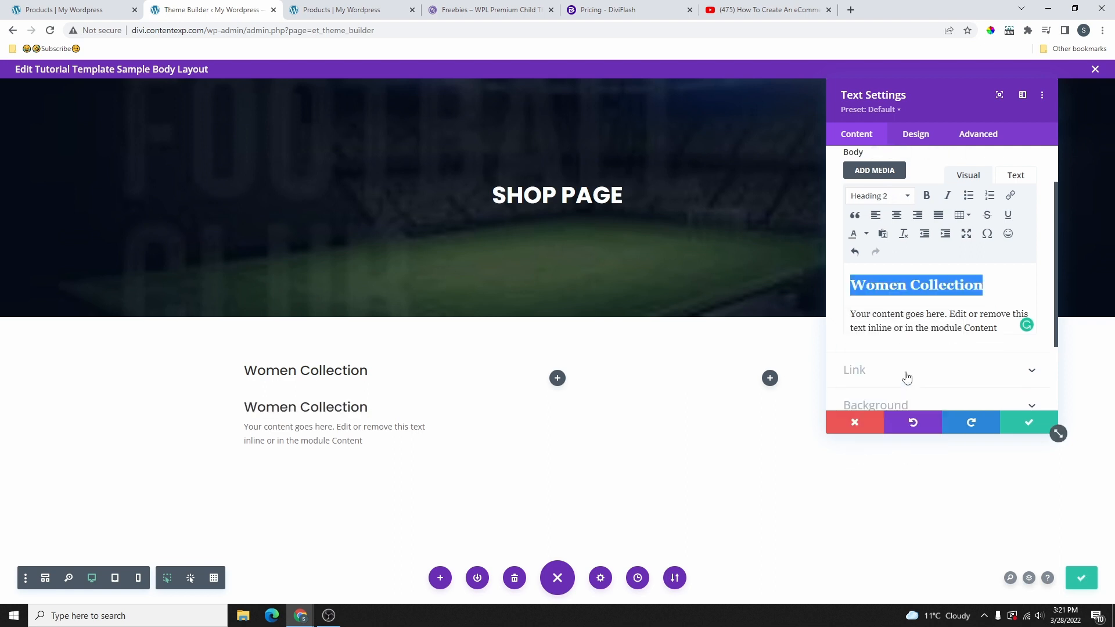
# Step: Save the combined Text module and delete the heading-only Text module above it
pyautogui.click(921, 315)
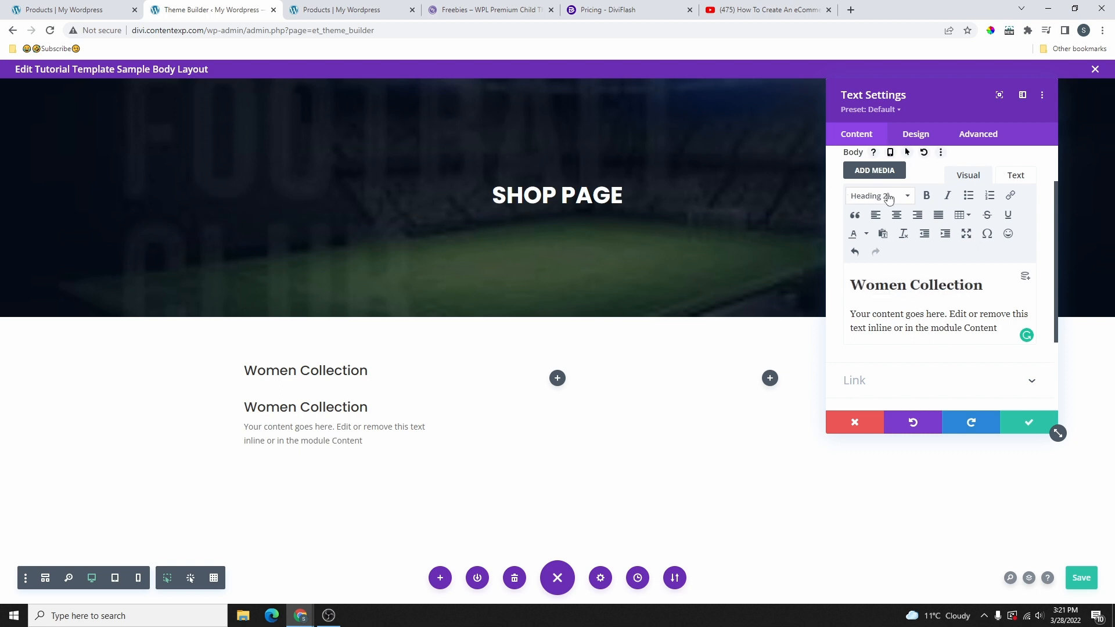
pyautogui.click(922, 328)
pyautogui.click(1032, 424)
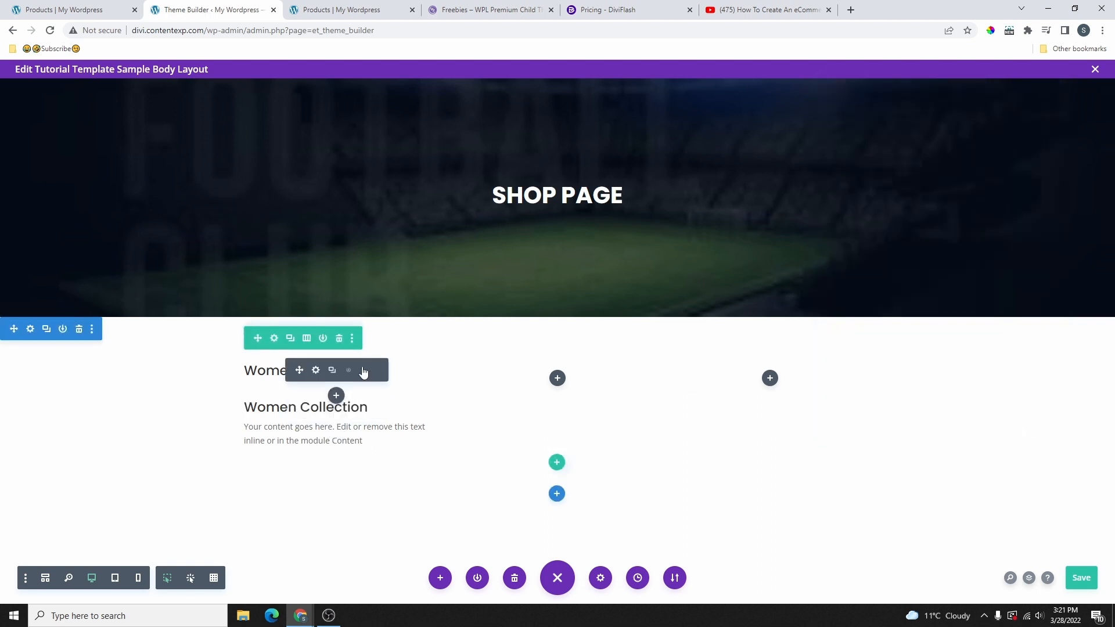
pyautogui.click(365, 371)
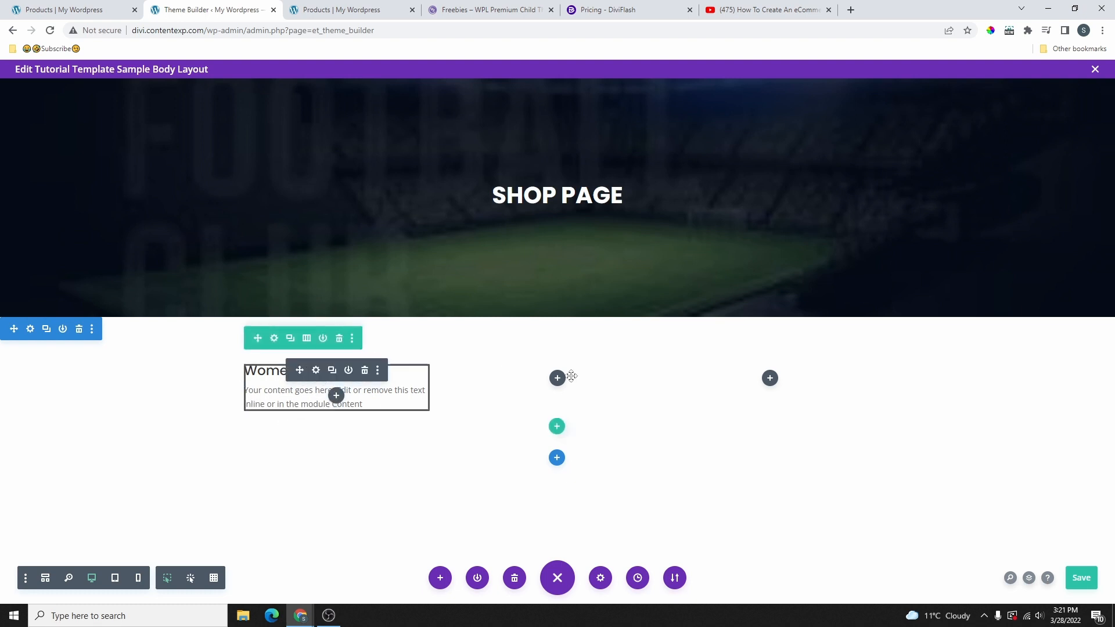
# Step: Add a Button module below the Women Collection text, keeping its default label
pyautogui.click(336, 395)
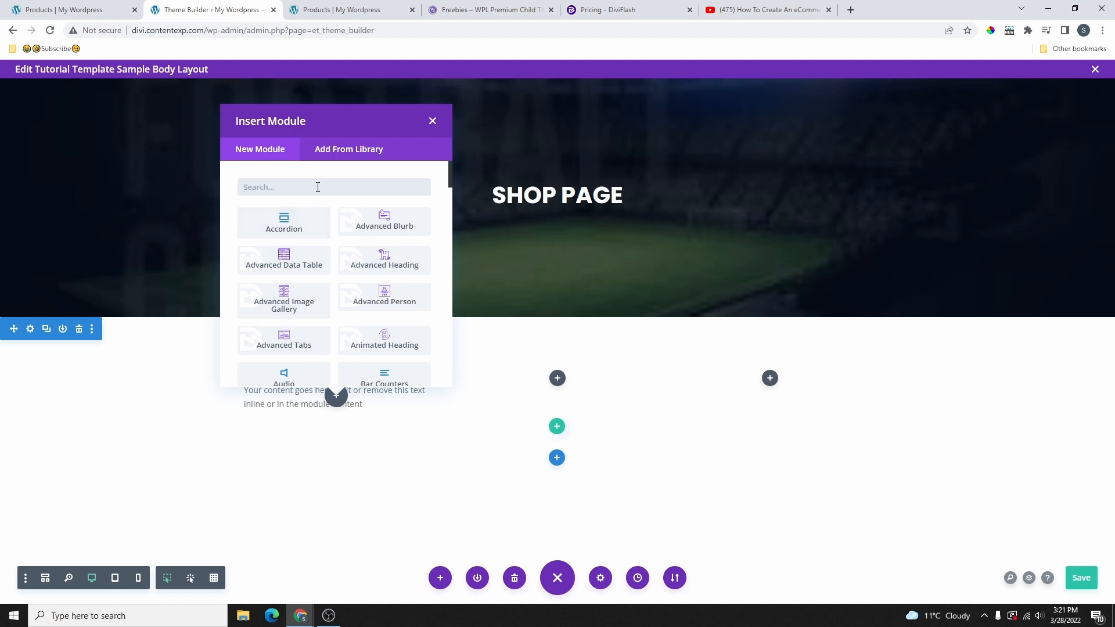
pyautogui.write('button')
pyautogui.click(288, 226)
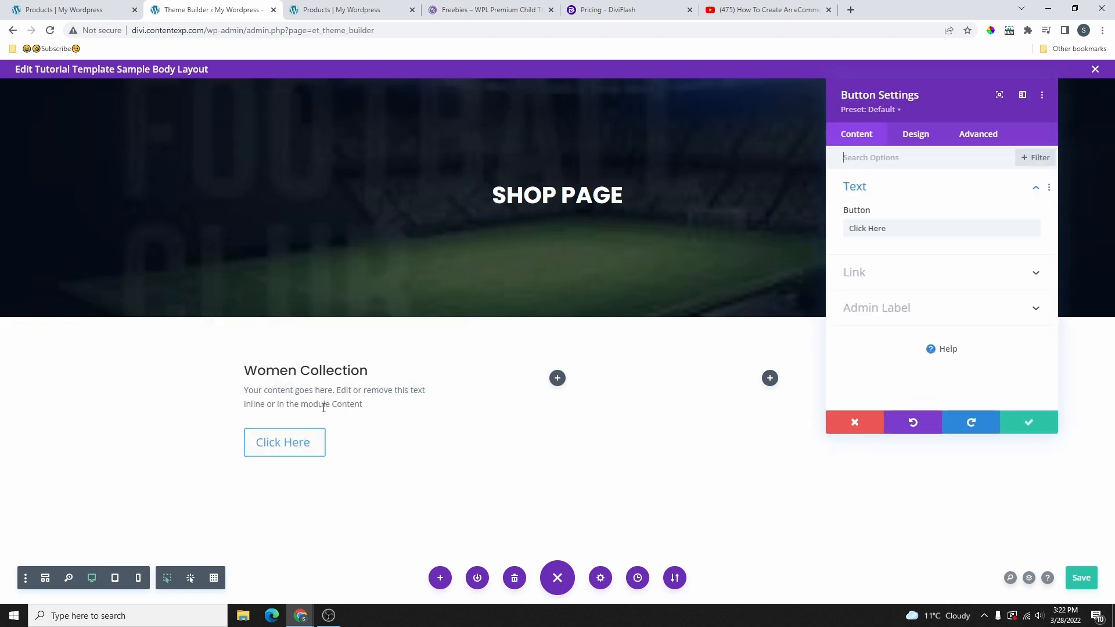
pyautogui.click(681, 112)
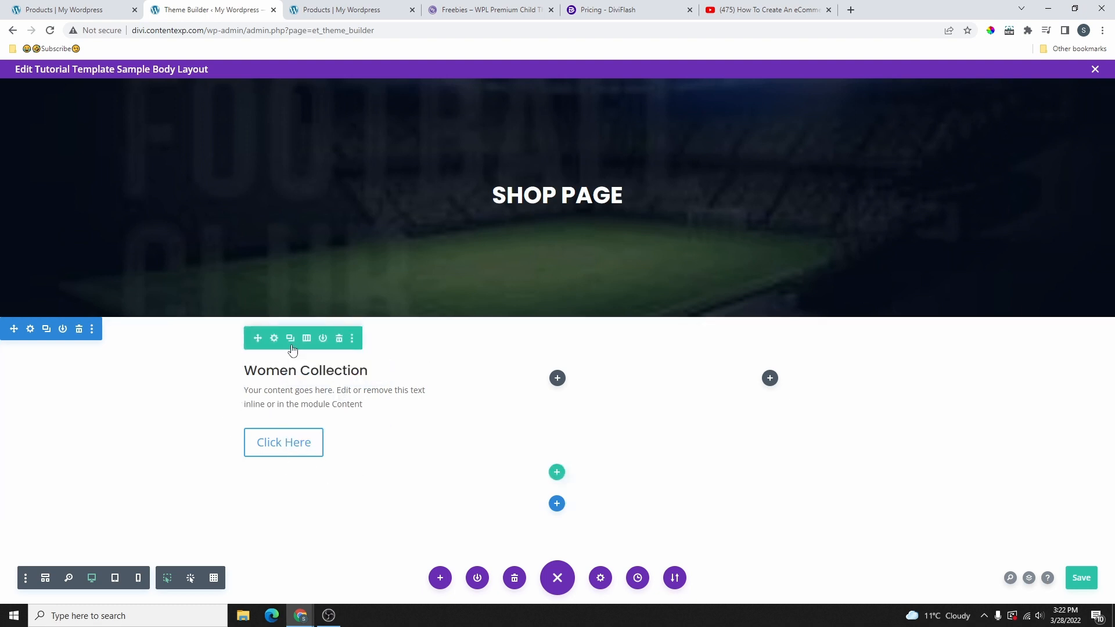
# Step: Set 2-2.jpg from the media library as the background image of the row's first column
pyautogui.click(274, 338)
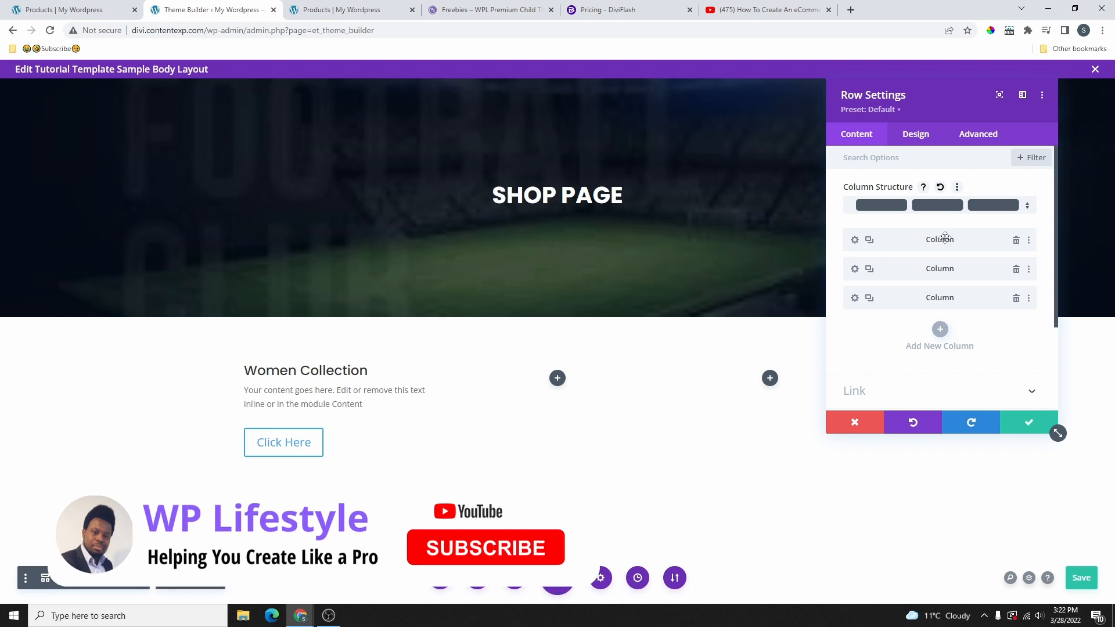
pyautogui.click(855, 241)
pyautogui.click(904, 325)
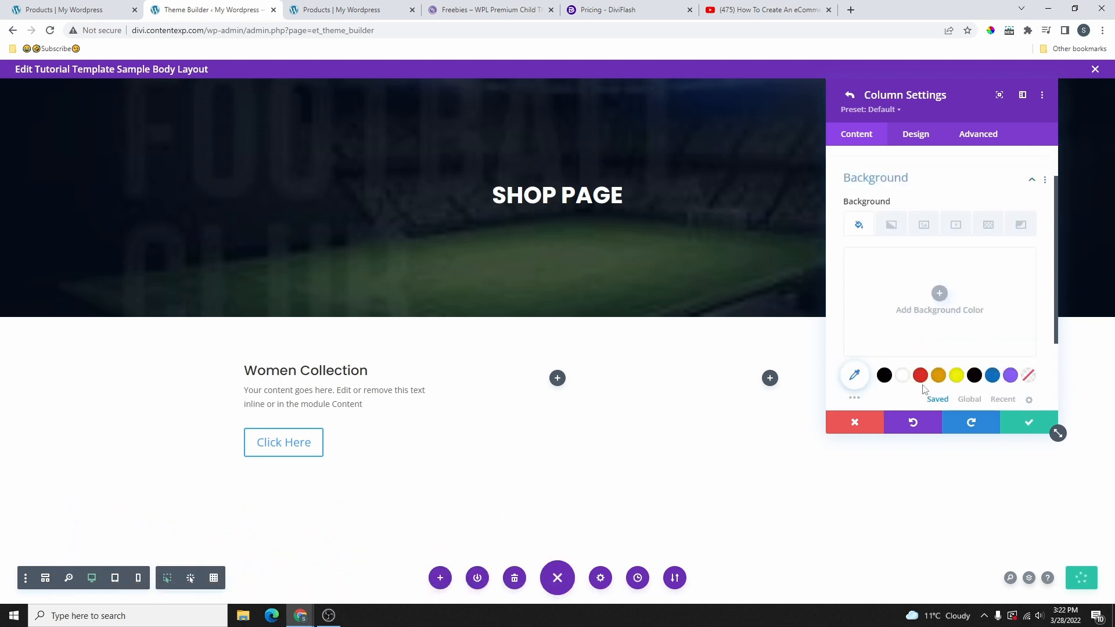
pyautogui.click(924, 209)
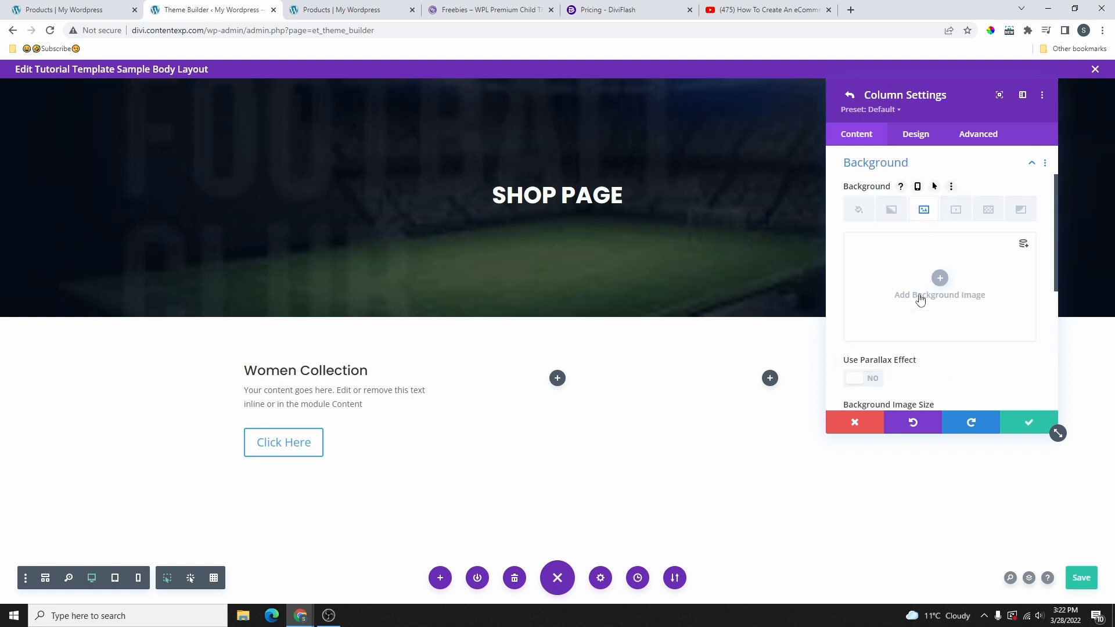
pyautogui.click(940, 279)
pyautogui.click(219, 117)
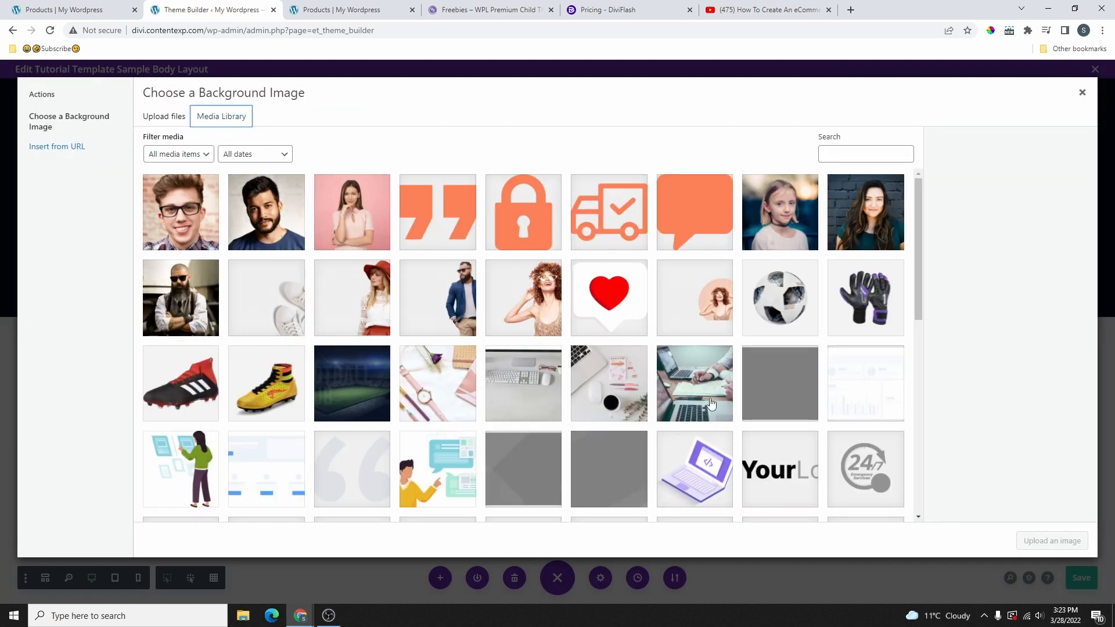
pyautogui.click(282, 234)
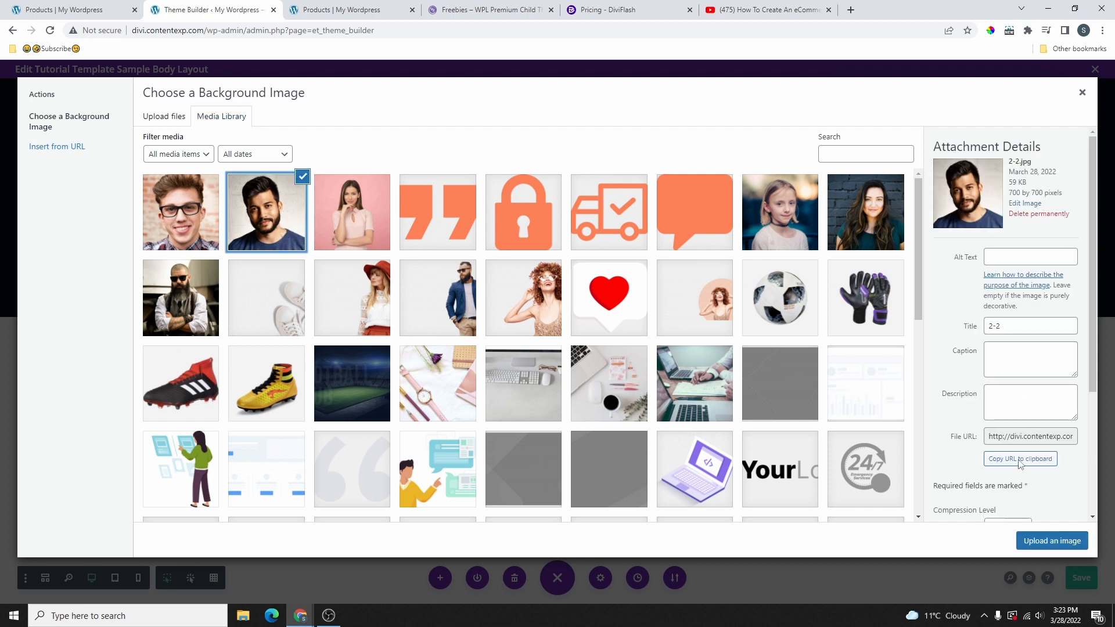
pyautogui.click(1062, 542)
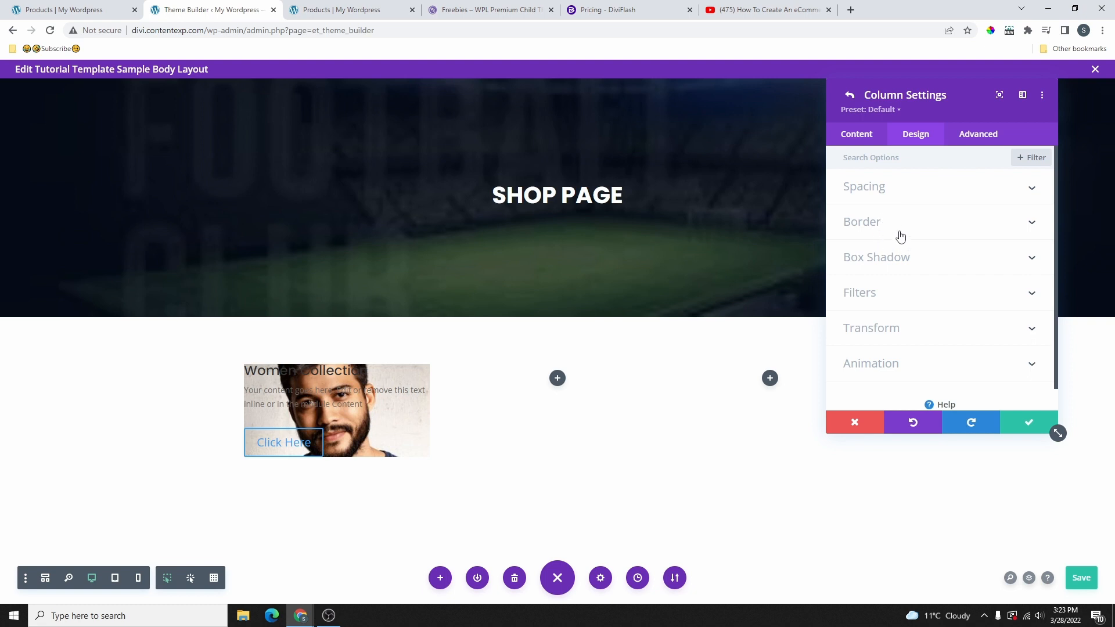
# Step: Set the first column's linked top and bottom padding to 80px and its linked left and right padding to 25
pyautogui.click(905, 188)
pyautogui.click(865, 228)
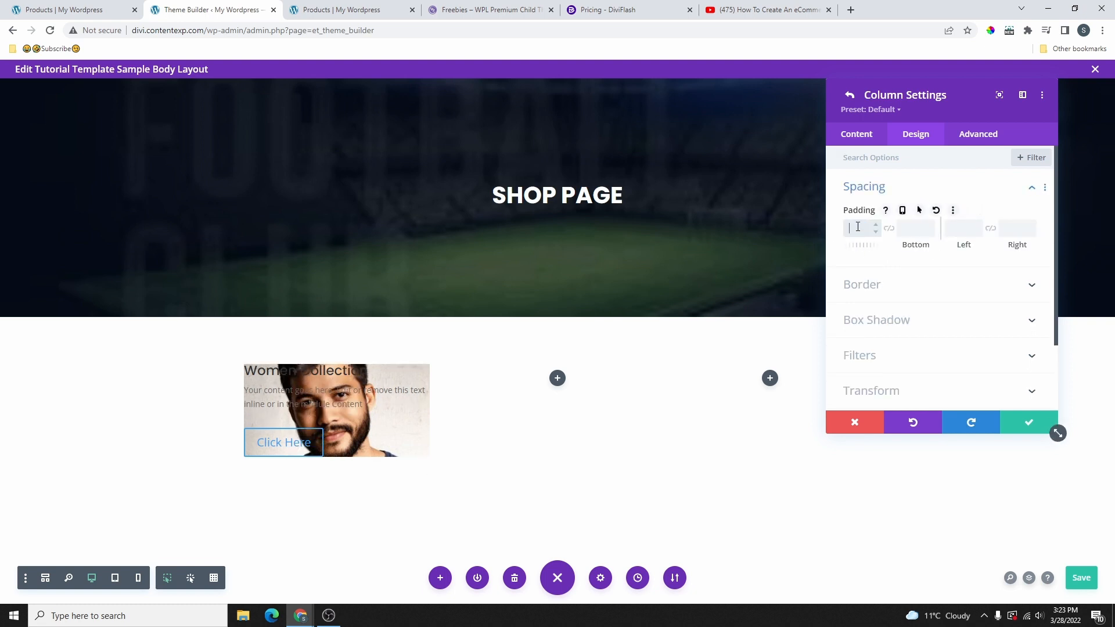
pyautogui.write('50px')
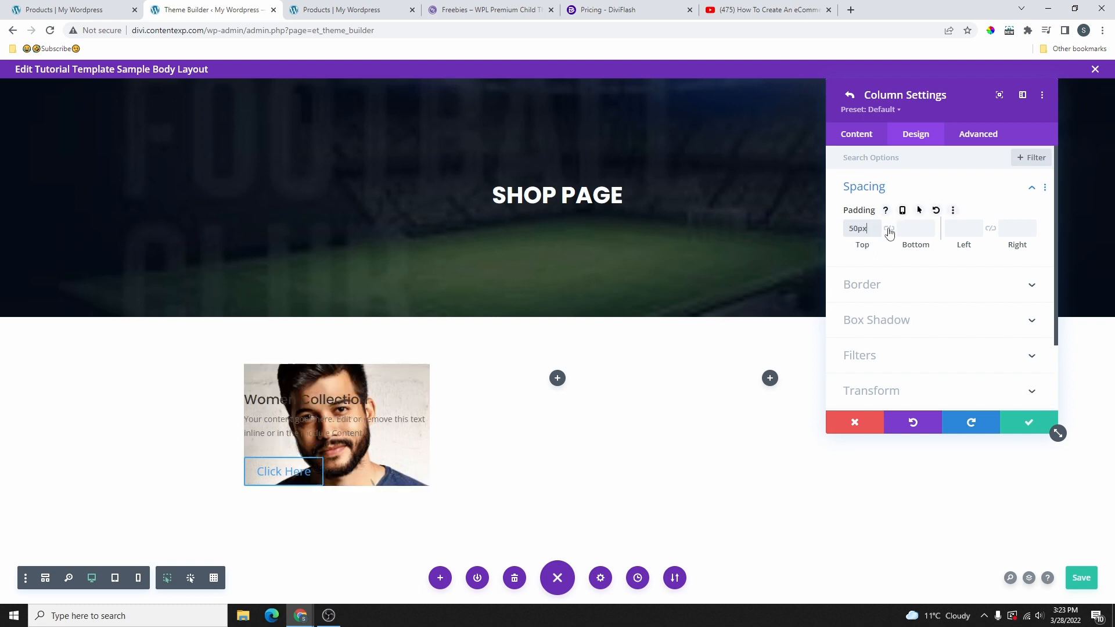
pyautogui.click(889, 229)
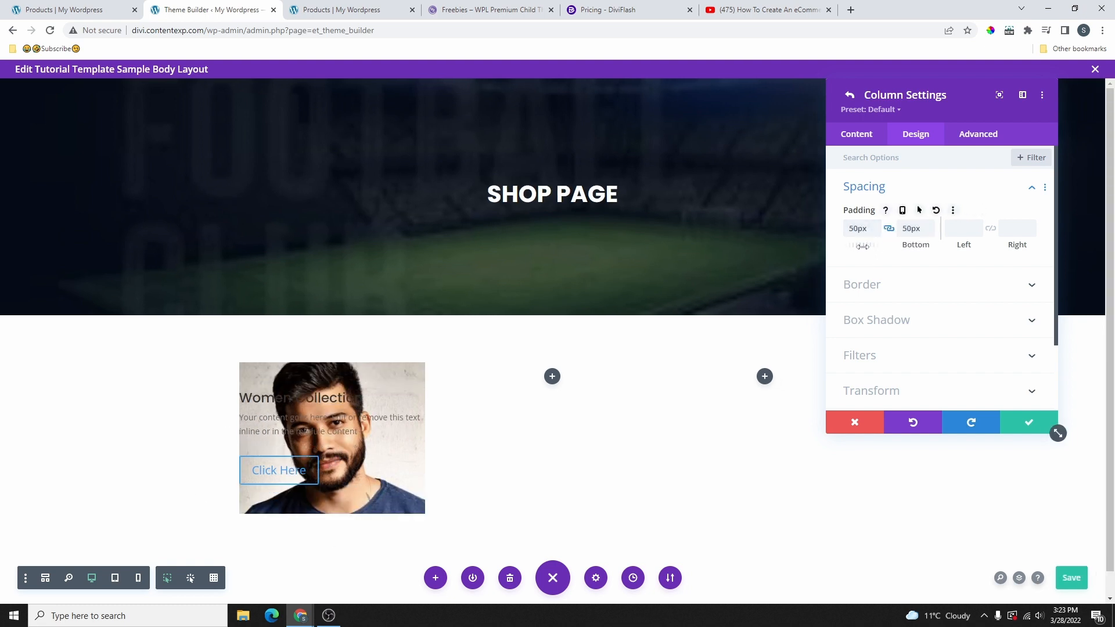
pyautogui.moveTo(861, 244); pyautogui.dragTo(901, 252)
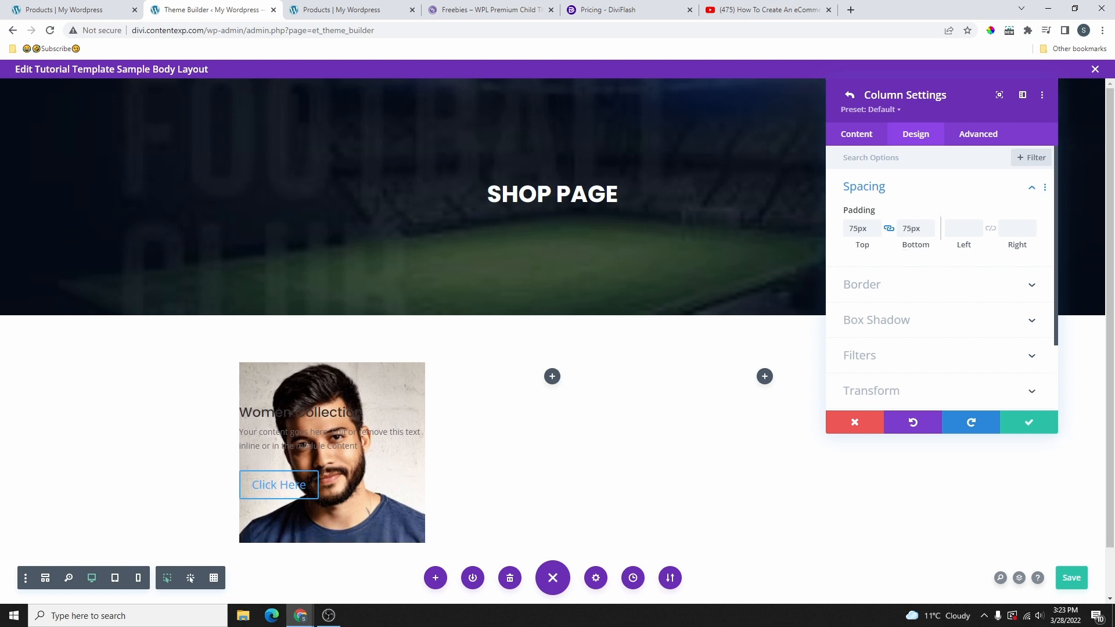
pyautogui.click(876, 226)
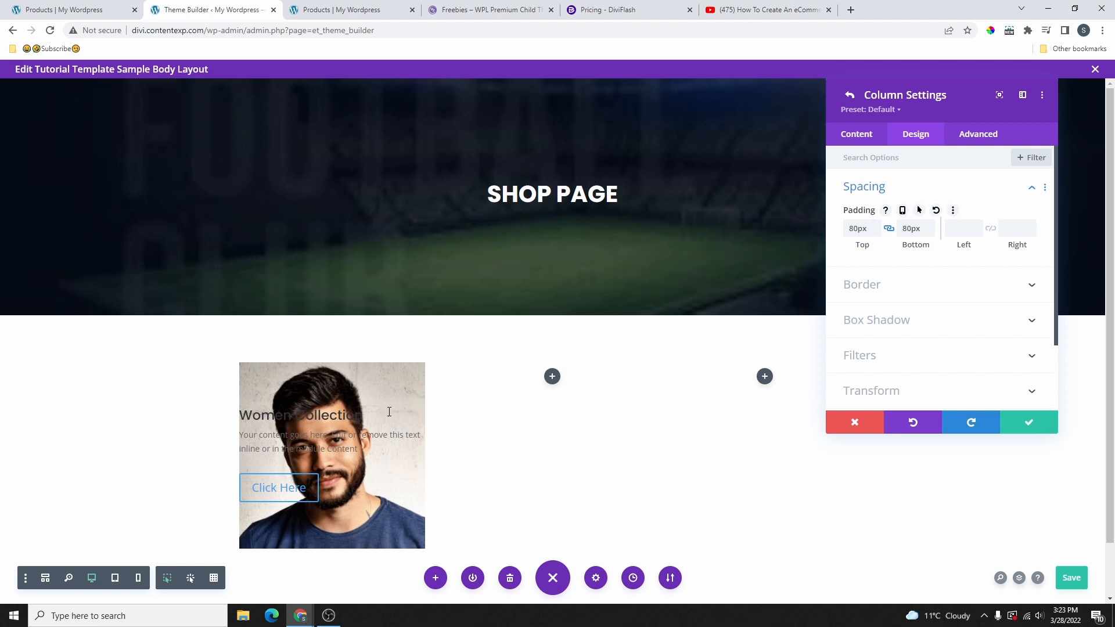
pyautogui.click(965, 248)
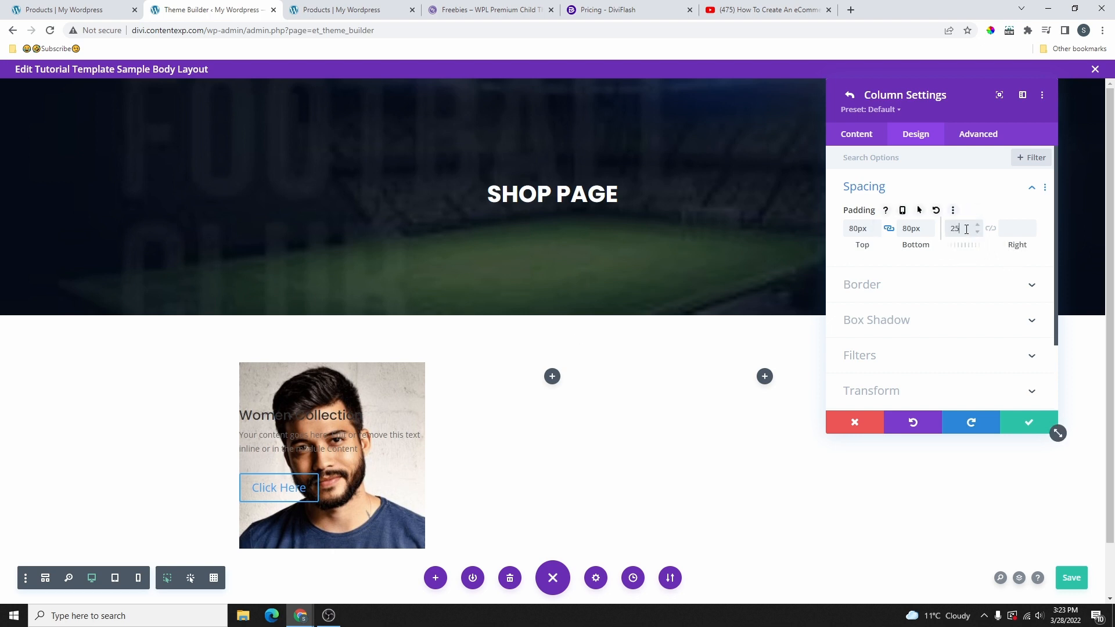
pyautogui.click(990, 228)
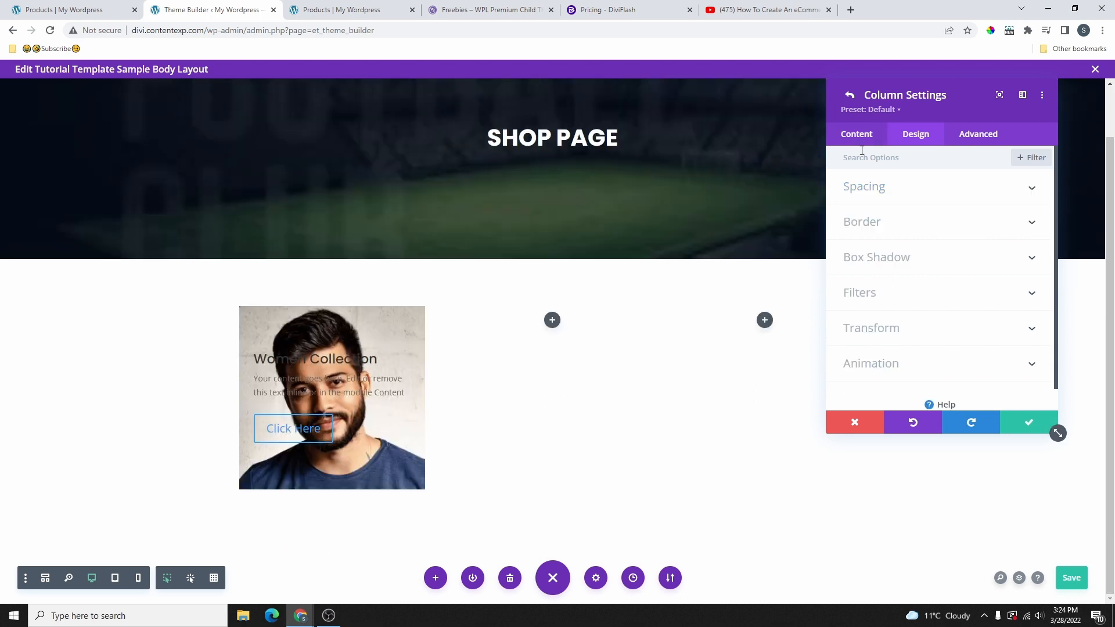
# Step: Set the background image blend of the row's first column to Overlay
pyautogui.click(858, 139)
pyautogui.click(877, 230)
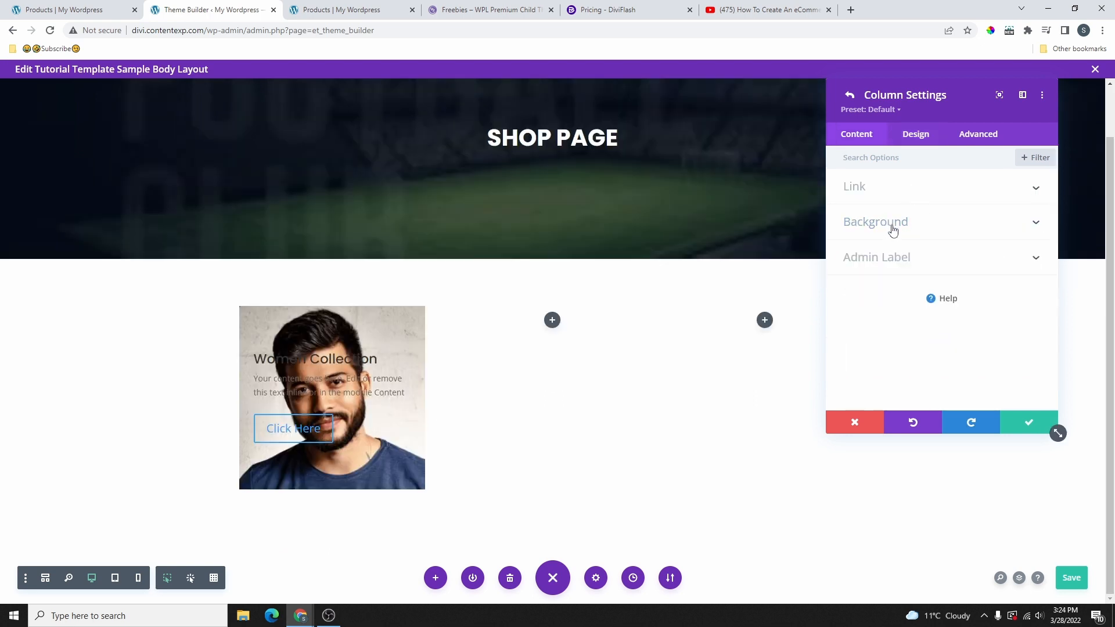
pyautogui.click(899, 224)
pyautogui.click(925, 210)
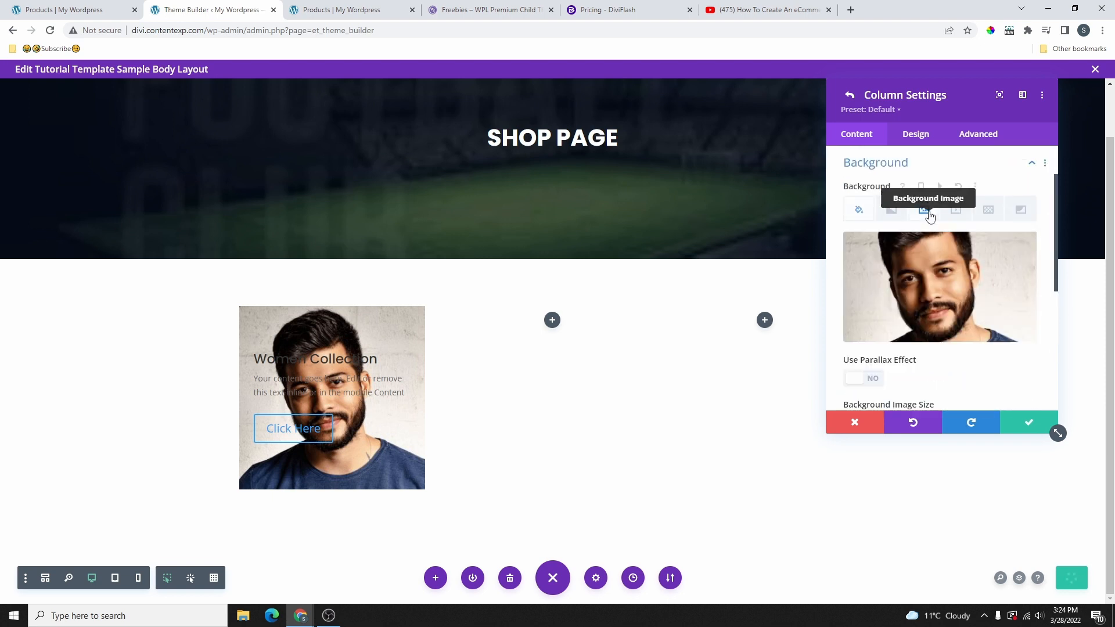
pyautogui.scroll(-3, 948, 283)
pyautogui.scroll(-3, 947, 283)
pyautogui.click(945, 293)
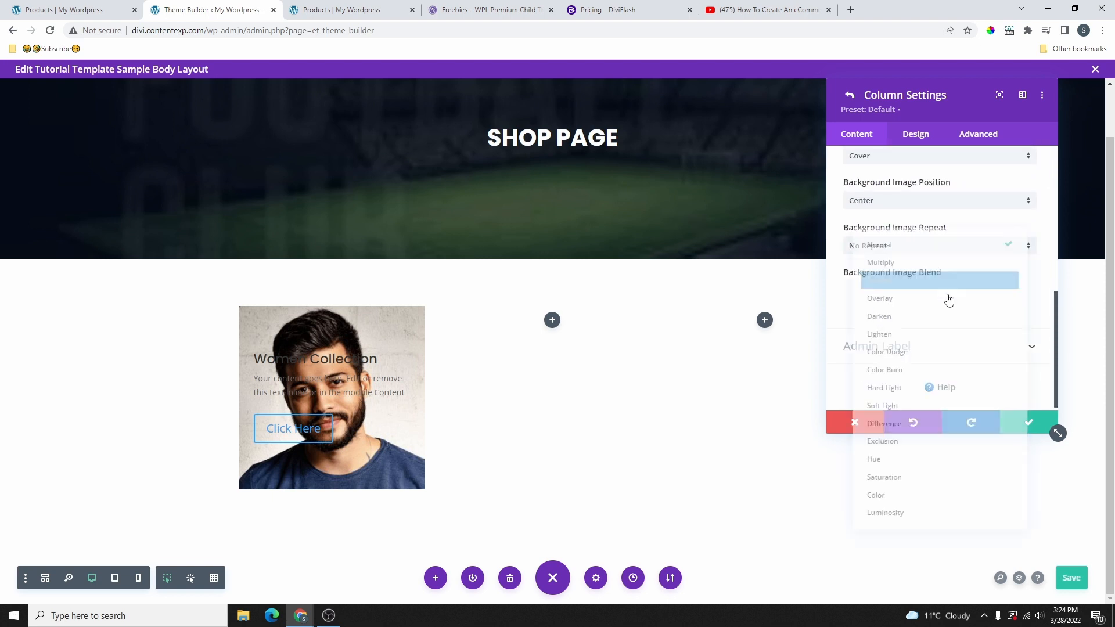
pyautogui.click(900, 289)
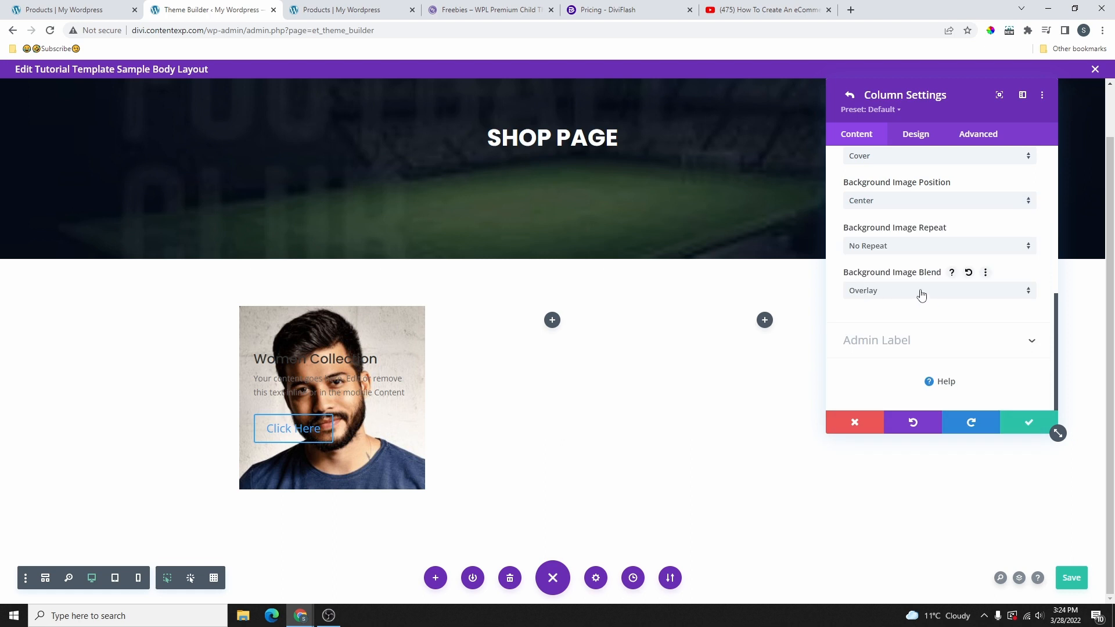
# Step: Add a black #000000 background color to the first column and lower its opacity so the photo shows through
pyautogui.scroll(3, 894, 296)
pyautogui.scroll(5, 881, 298)
pyautogui.click(859, 274)
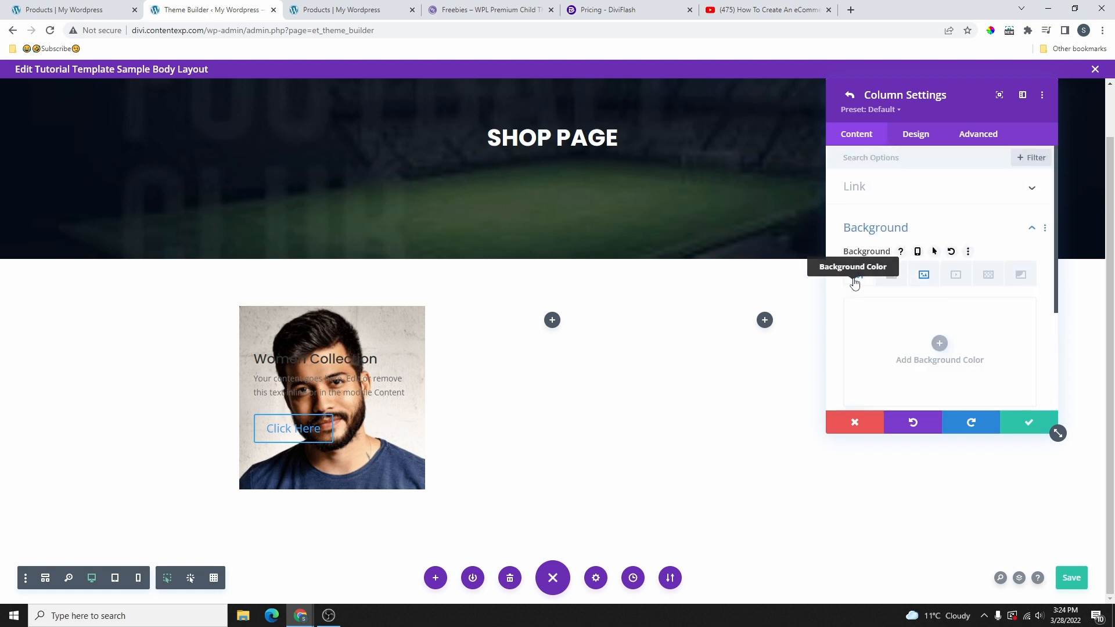
pyautogui.click(939, 344)
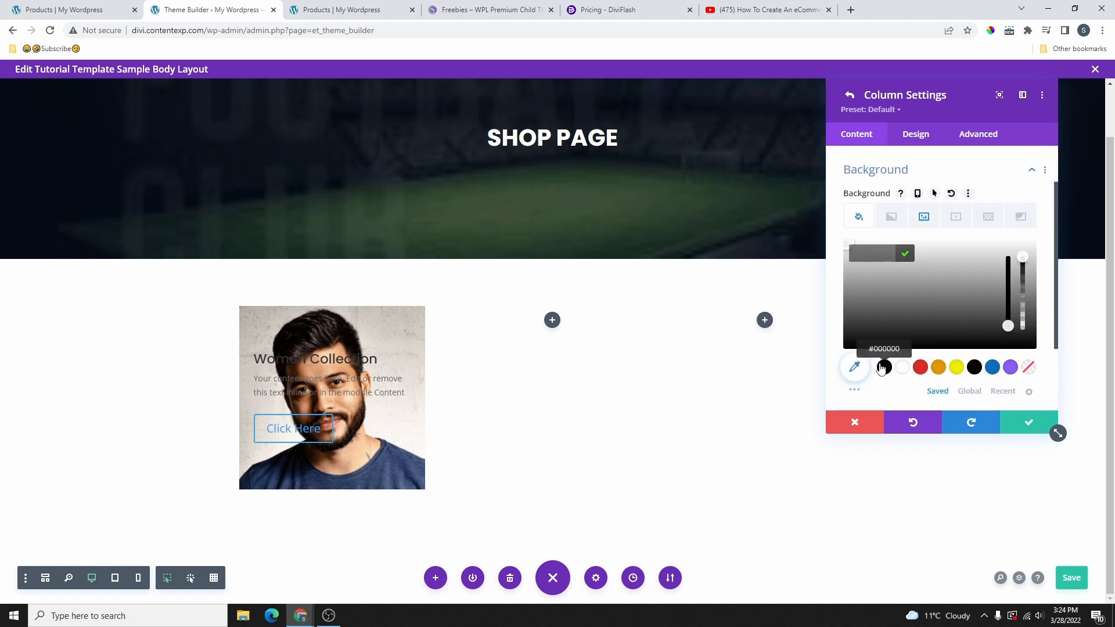
pyautogui.click(882, 367)
pyautogui.click(889, 284)
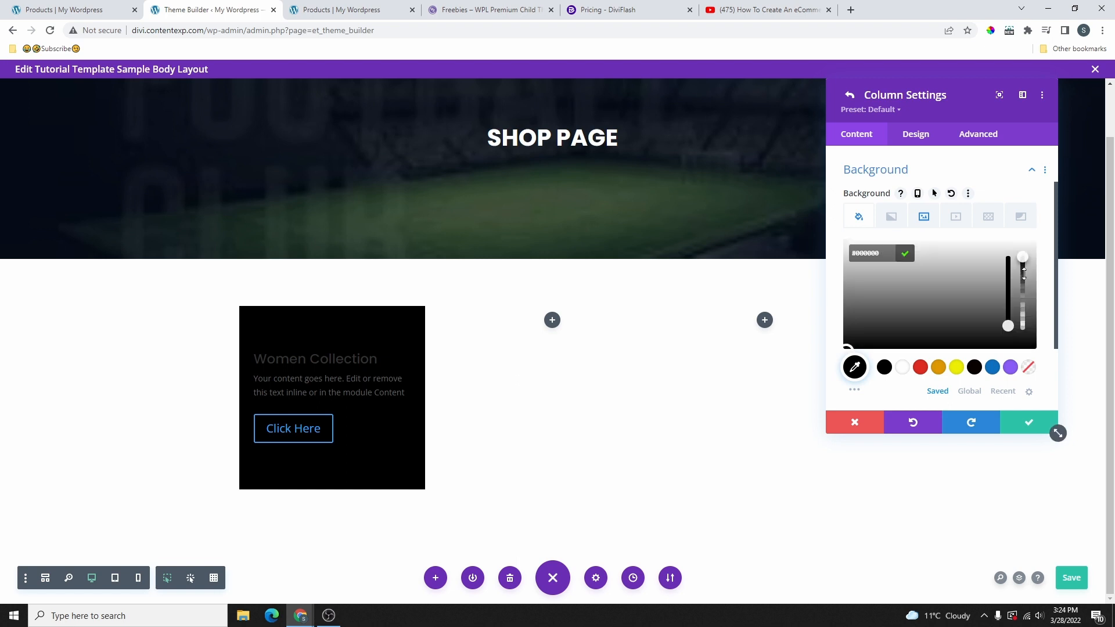
pyautogui.moveTo(1024, 273); pyautogui.dragTo(1023, 287)
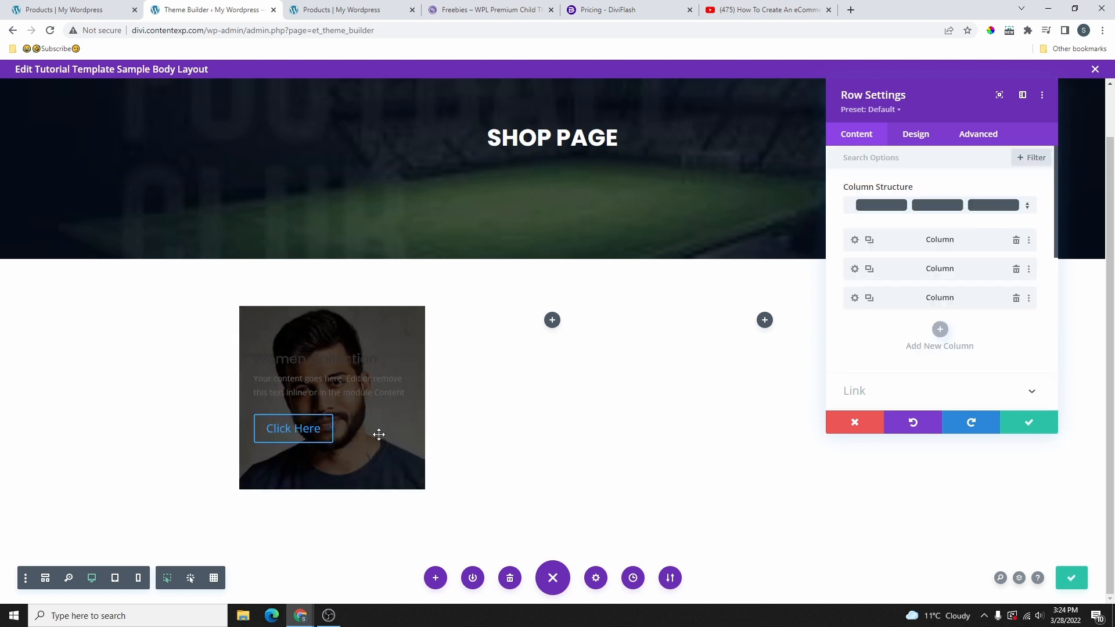
# Step: Round the border corners of the first column to match the collection cards on the finished shop page
pyautogui.click(74, 7)
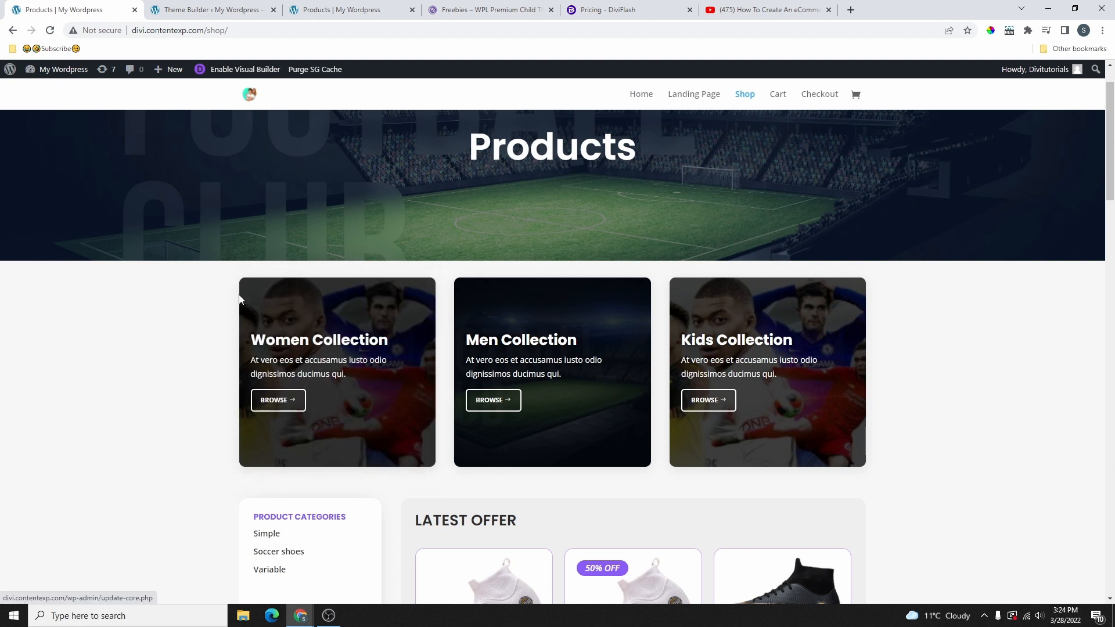
pyautogui.click(240, 10)
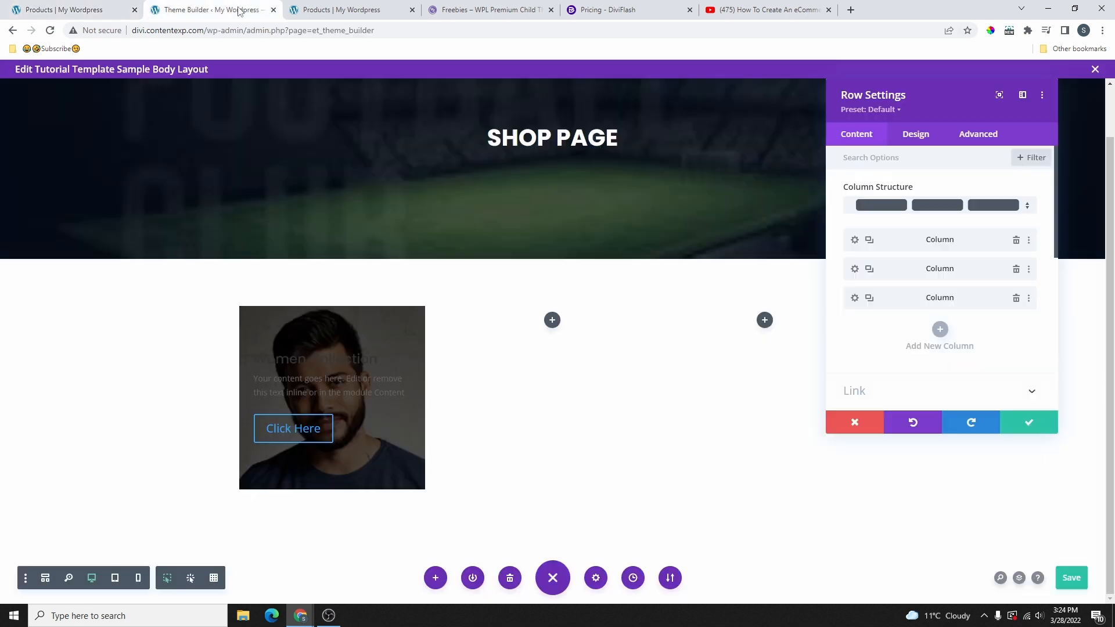
pyautogui.click(855, 240)
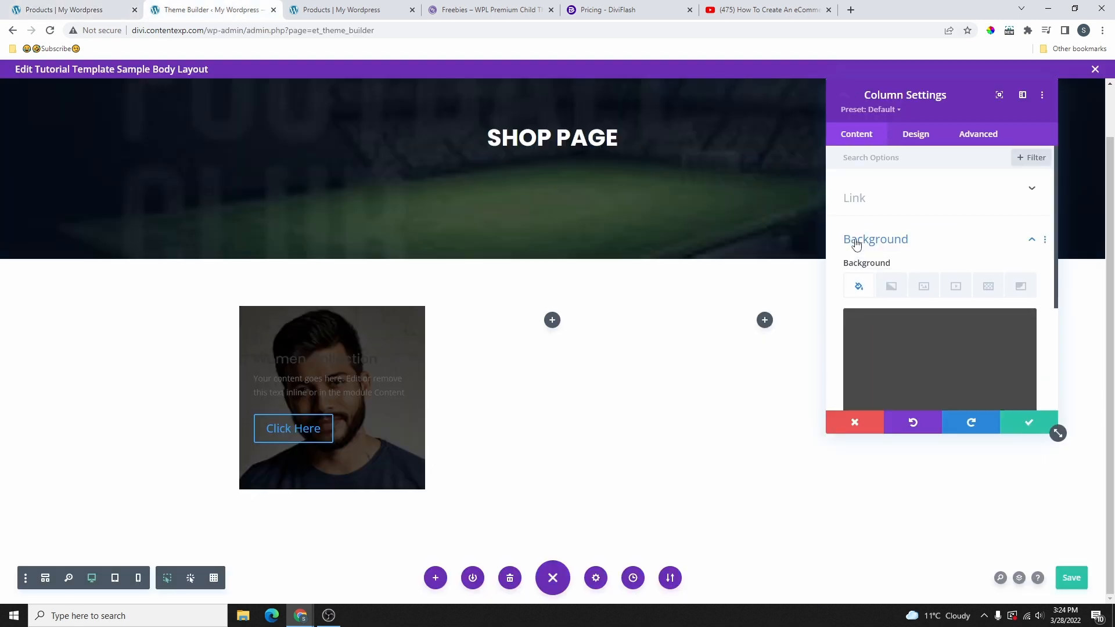
pyautogui.click(920, 140)
pyautogui.scroll(-1, 906, 244)
pyautogui.click(882, 203)
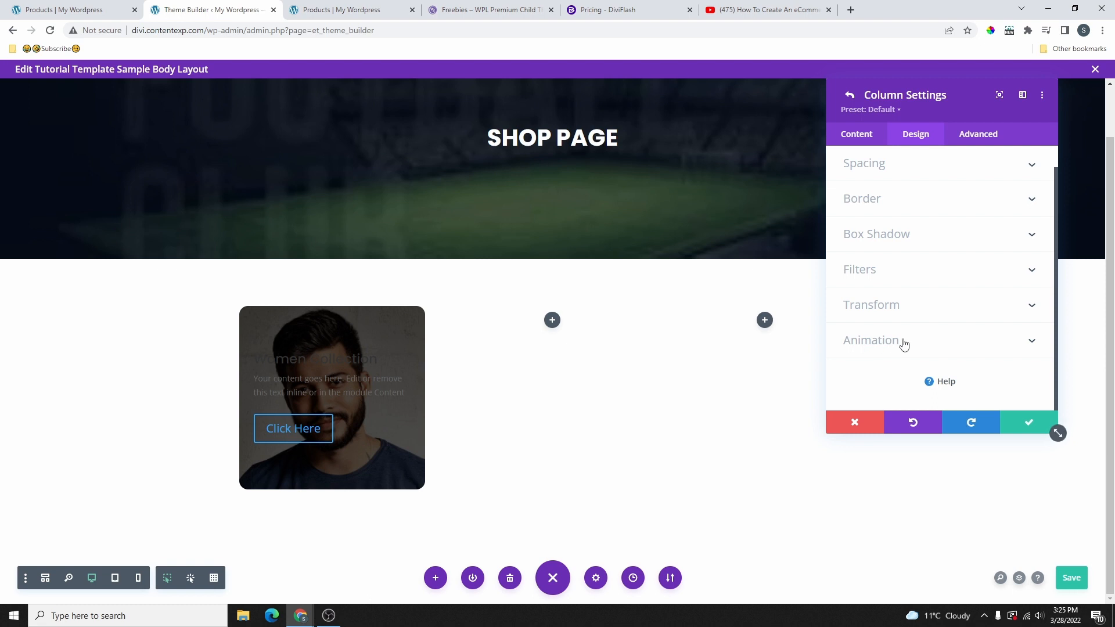
# Step: Set the first column's hover transform scale to 105% in both directions, leaving the desktop scale at its default
pyautogui.click(916, 320)
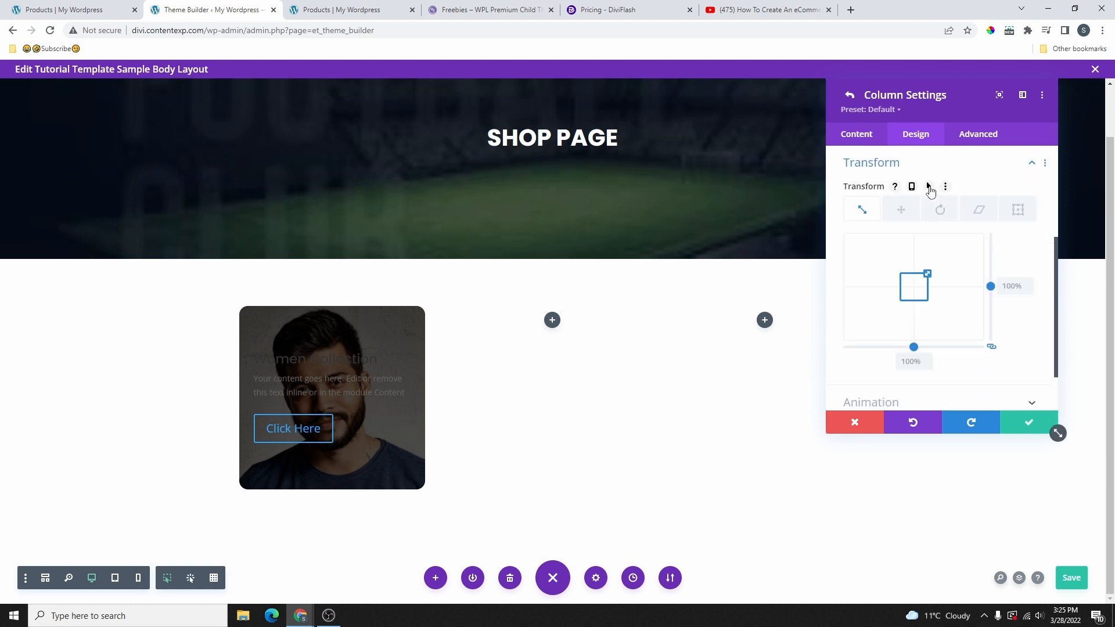
pyautogui.click(929, 187)
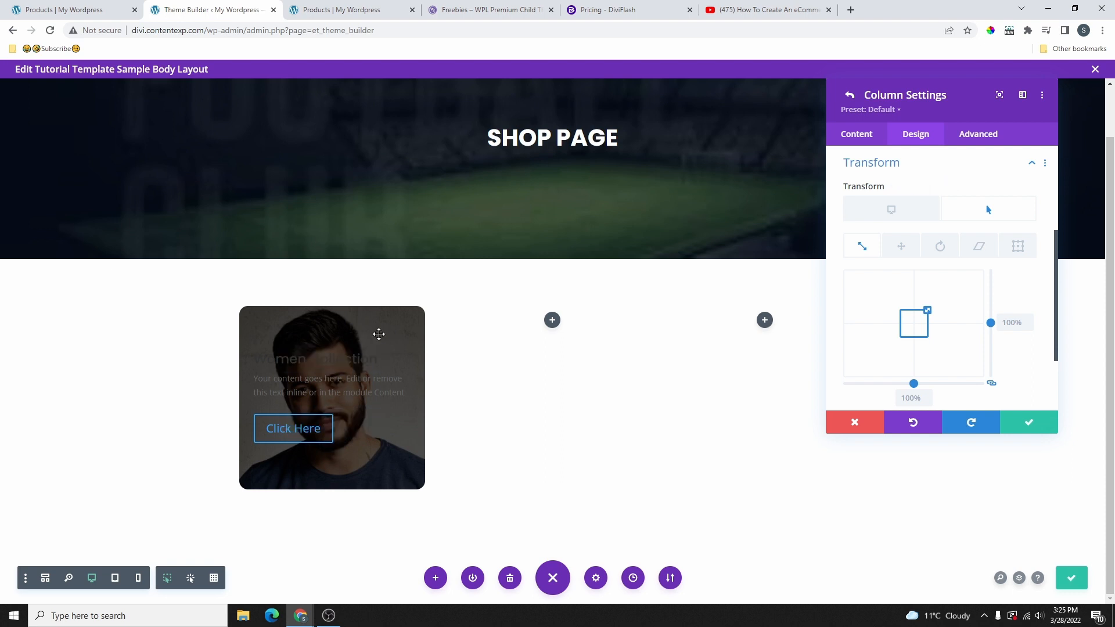
pyautogui.moveTo(927, 310); pyautogui.dragTo(929, 307)
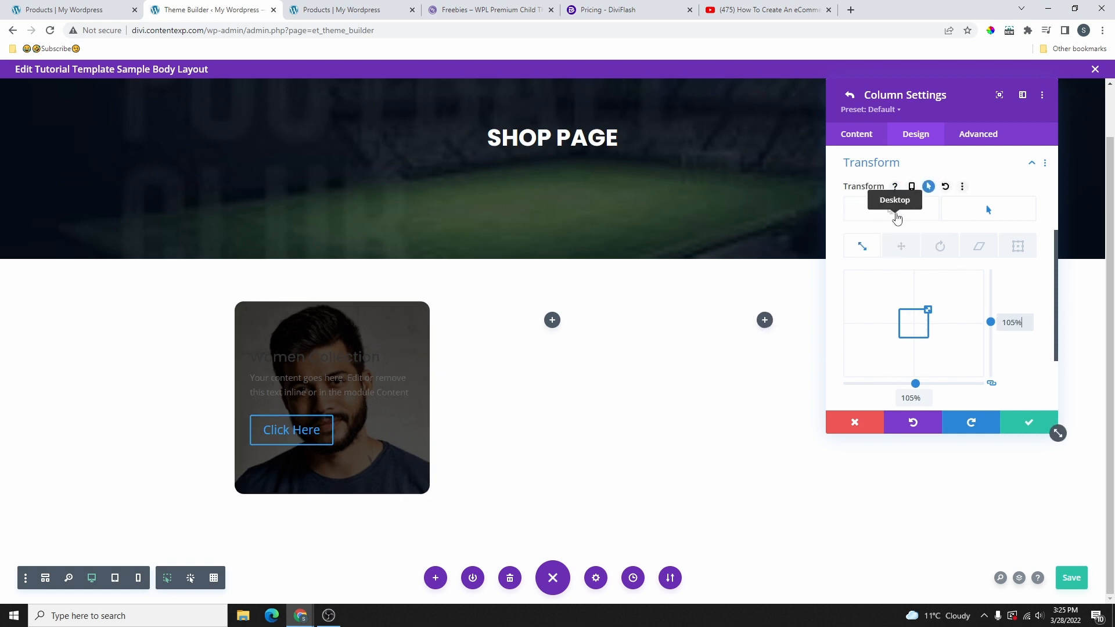
pyautogui.click(887, 209)
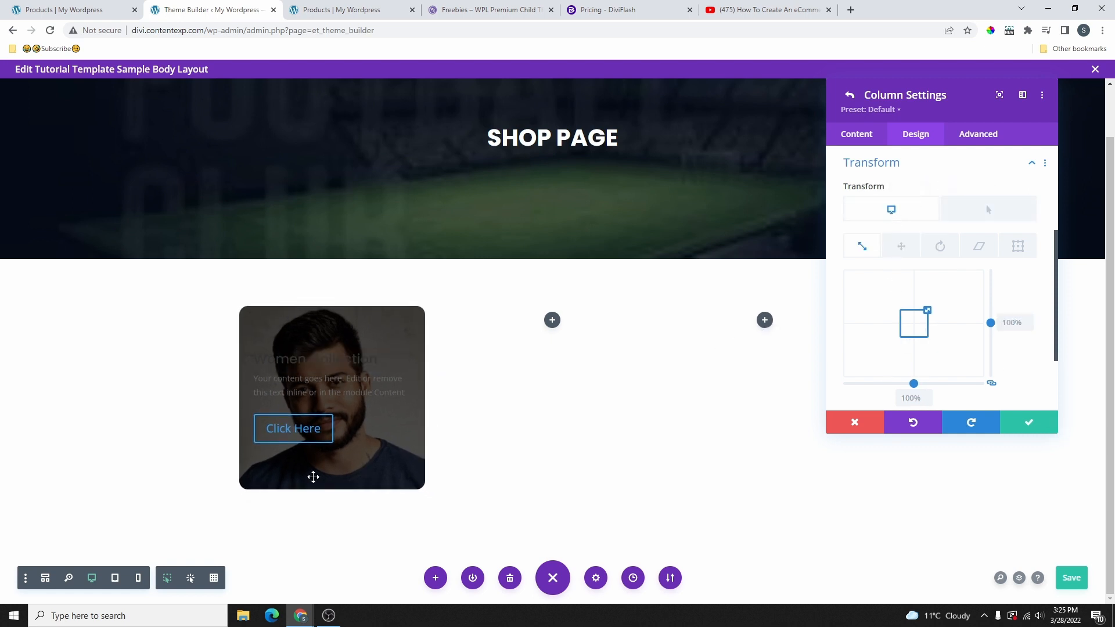
pyautogui.click(983, 209)
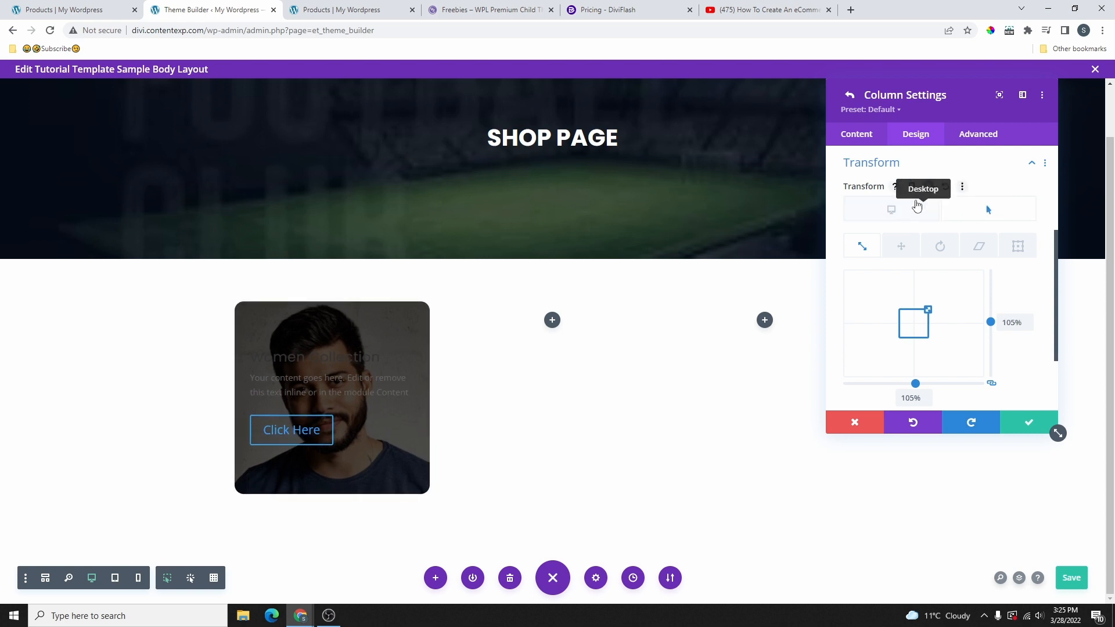
pyautogui.click(891, 210)
# Step: Check the hover effect on the finished shop page and darken the first column's background color to rgba(0,0,0,0.82)
pyautogui.click(76, 9)
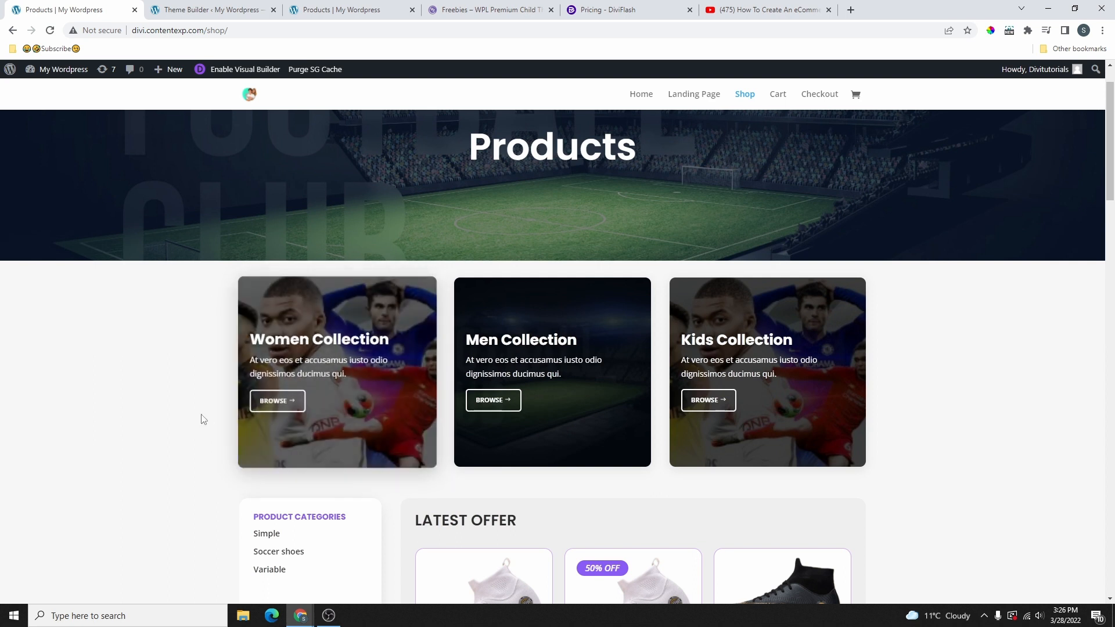
pyautogui.click(211, 7)
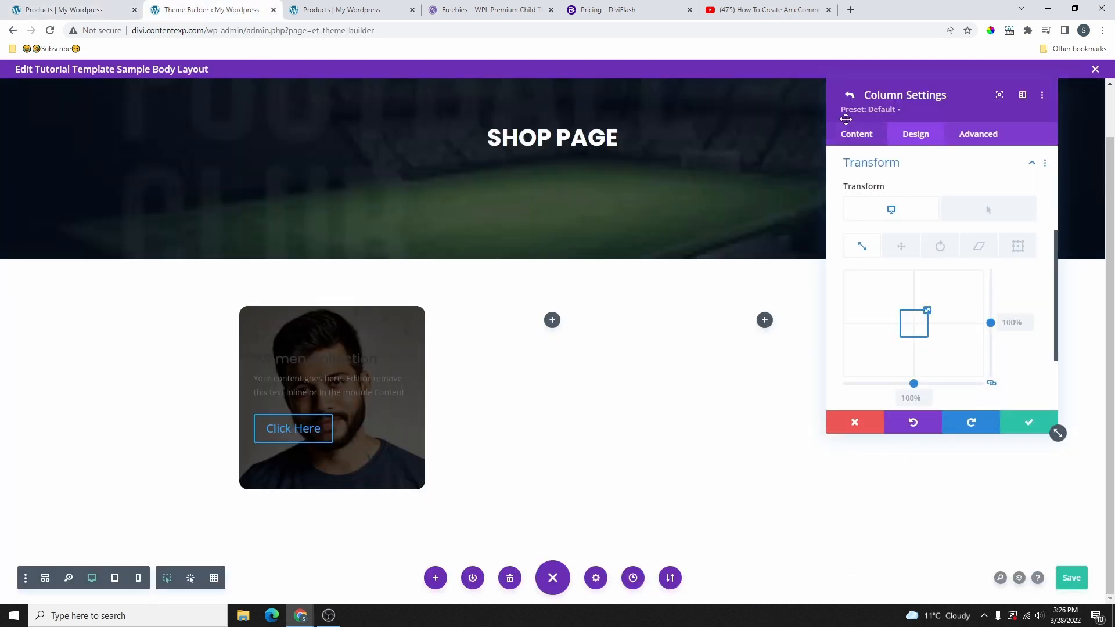
pyautogui.click(853, 137)
pyautogui.click(876, 221)
pyautogui.scroll(-1, 916, 276)
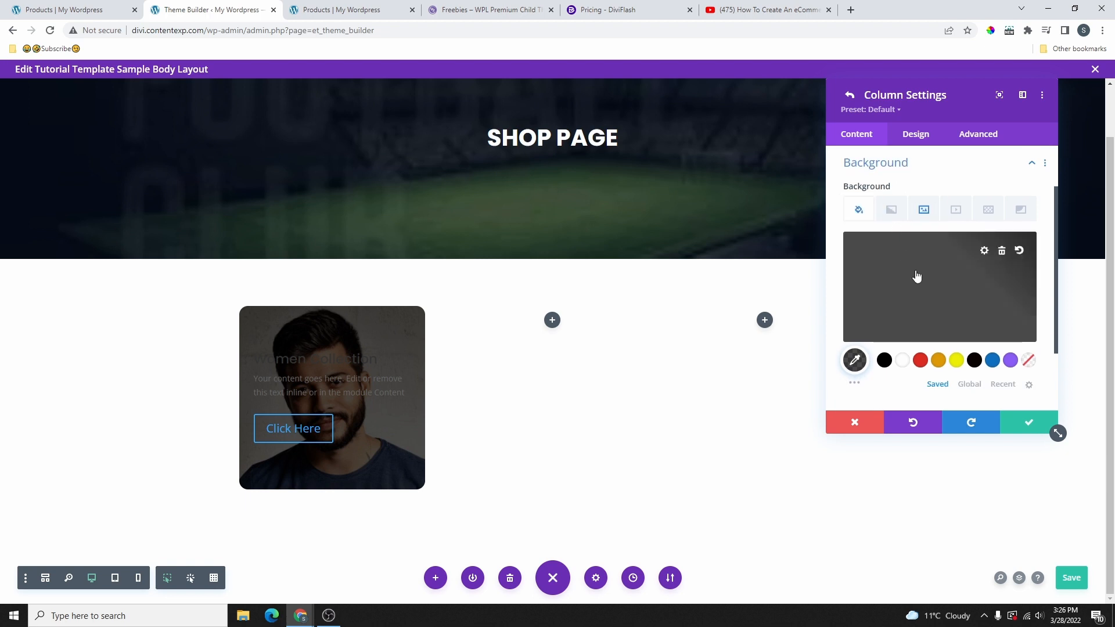
pyautogui.click(966, 296)
pyautogui.moveTo(1023, 269); pyautogui.dragTo(1024, 273)
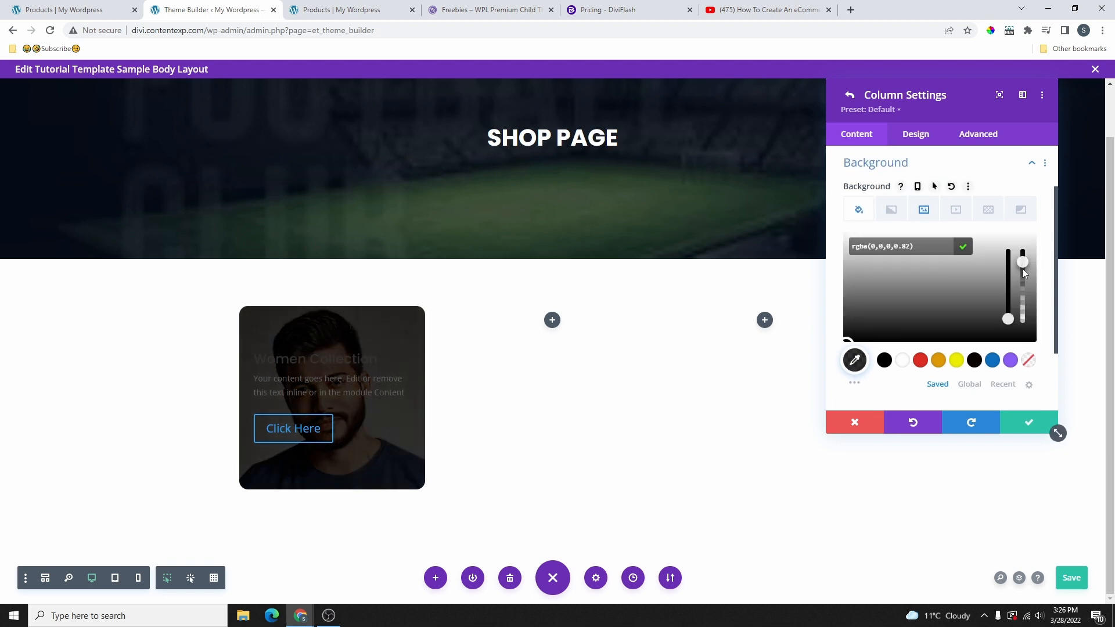
# Step: Make the first column's black background color more transparent in the hover state and save the changes
pyautogui.click(934, 187)
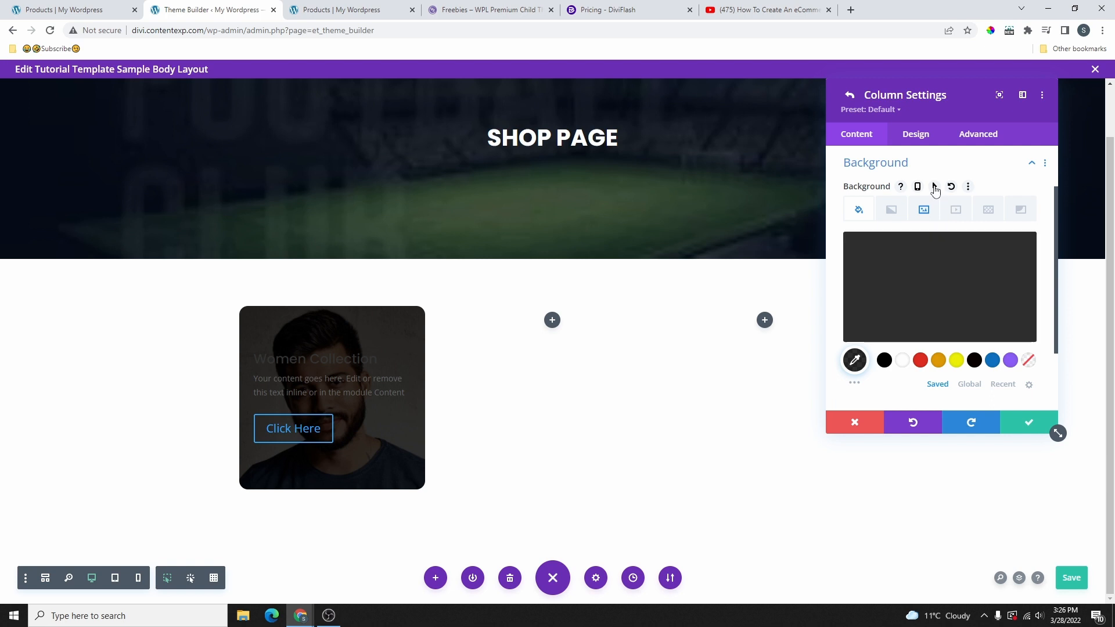
pyautogui.moveTo(1023, 291); pyautogui.dragTo(1023, 318)
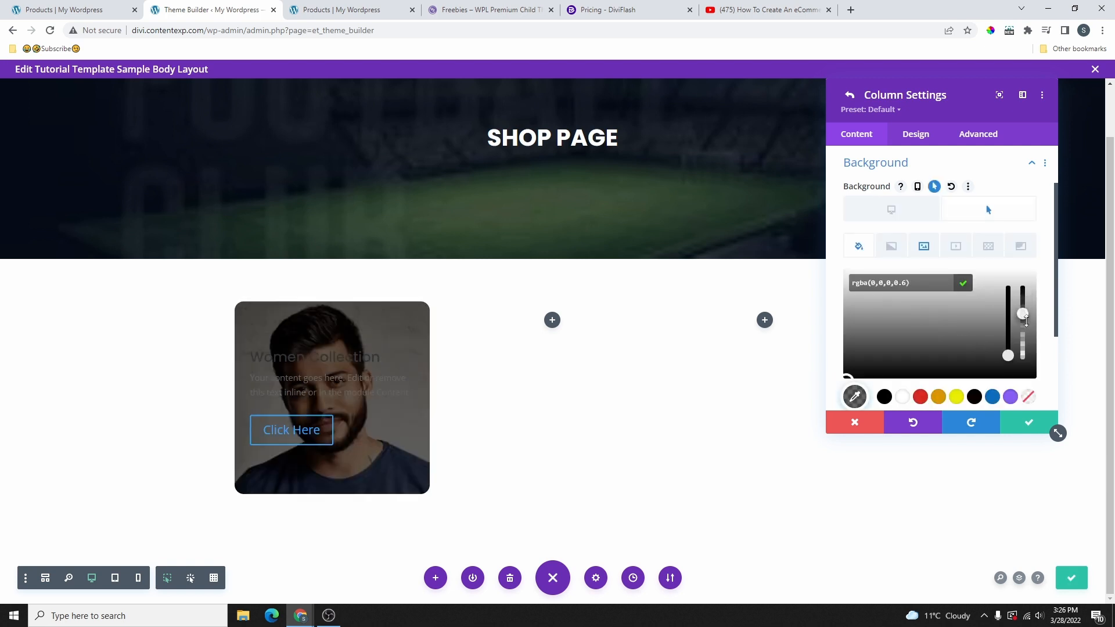
pyautogui.click(883, 213)
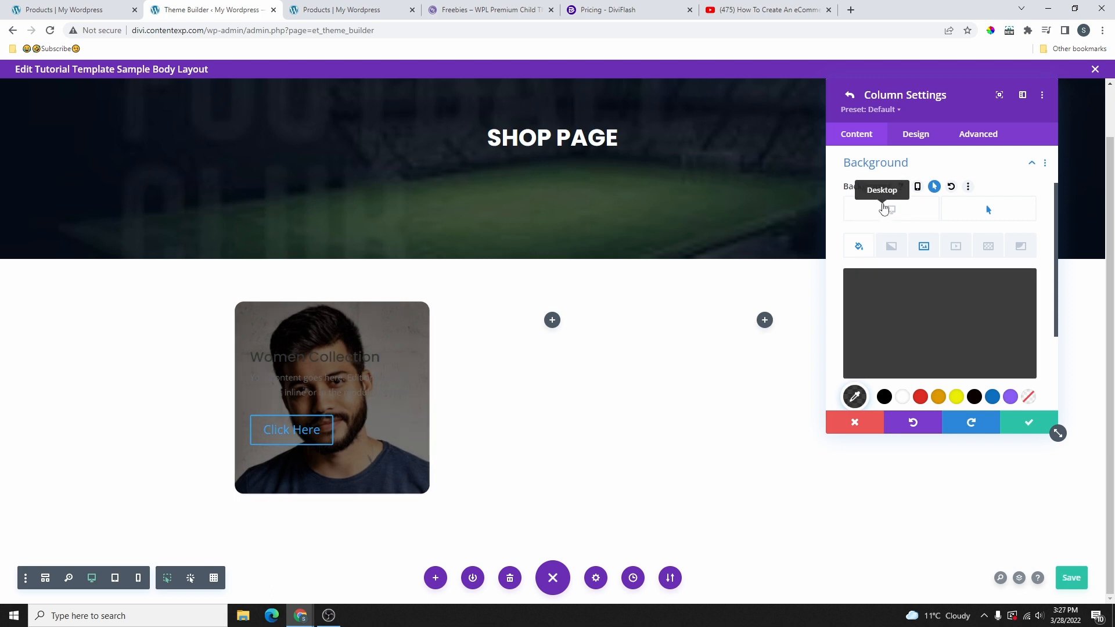
pyautogui.hotkey('ctrl', 's')
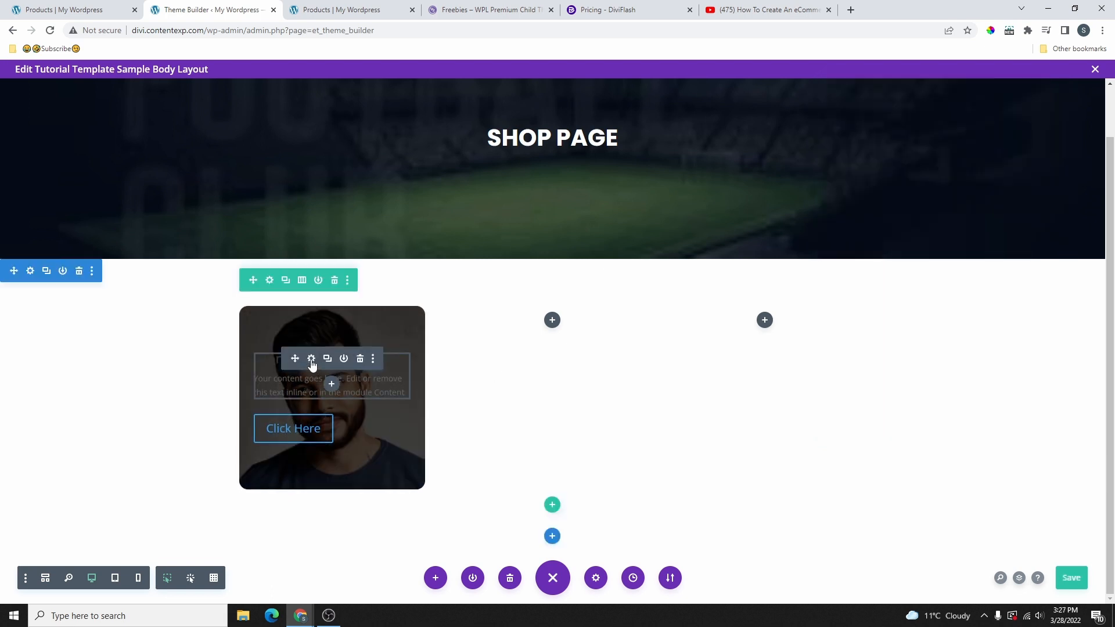
# Step: Set the Heading 2 text color of the Women Collection text module to white #ffffff
pyautogui.click(311, 360)
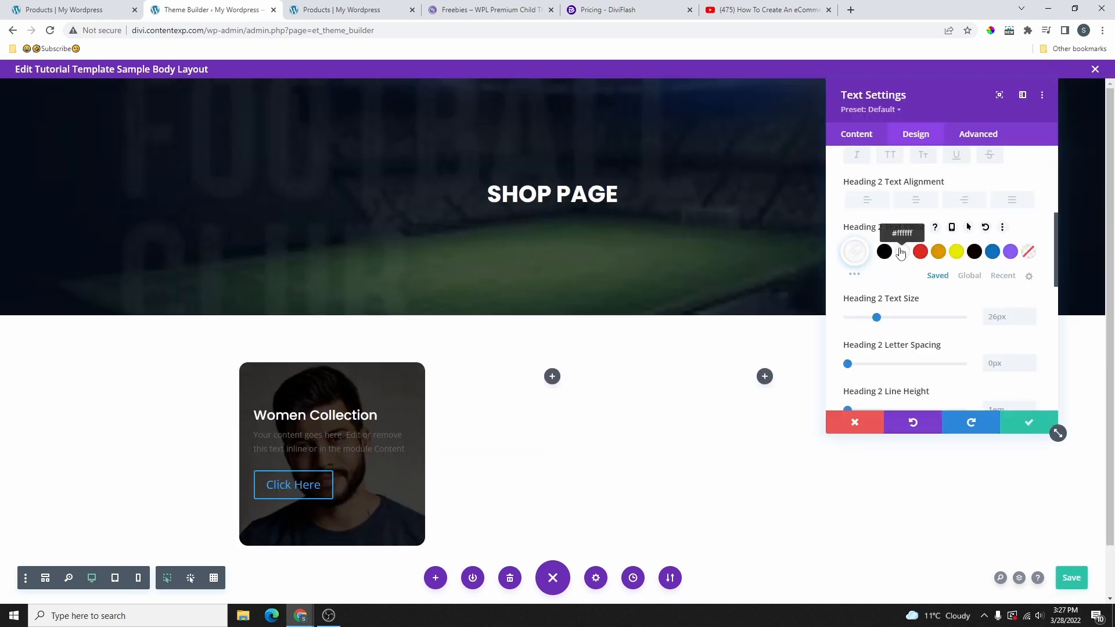
pyautogui.scroll(-2, 956, 331)
pyautogui.scroll(1, 891, 315)
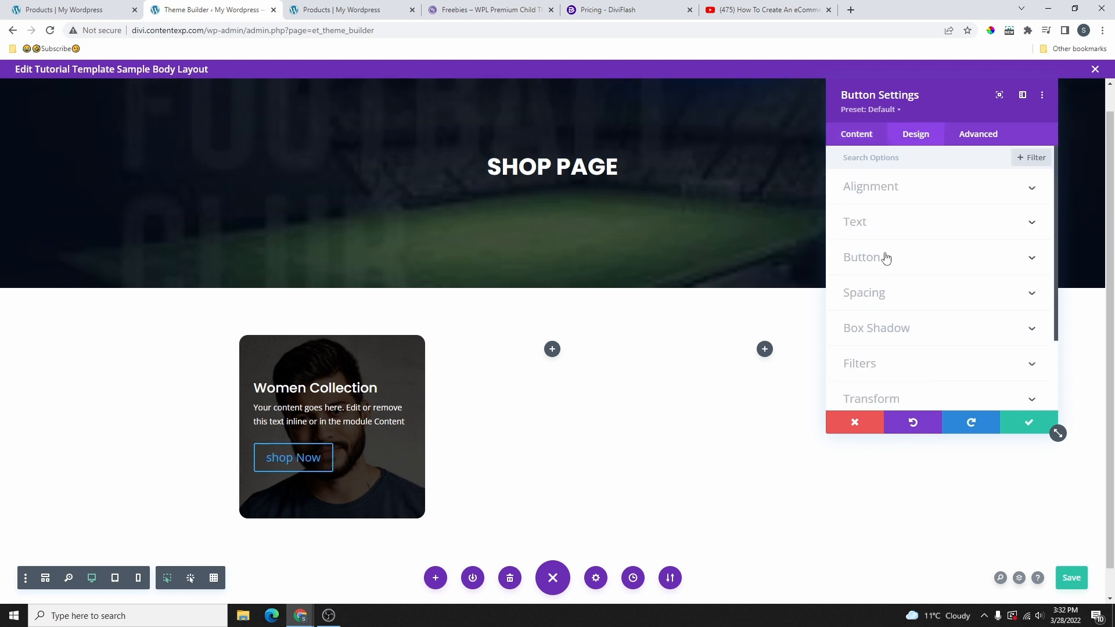
# Step: Enable custom styles for the shop Now button and set its text color to white
pyautogui.click(886, 257)
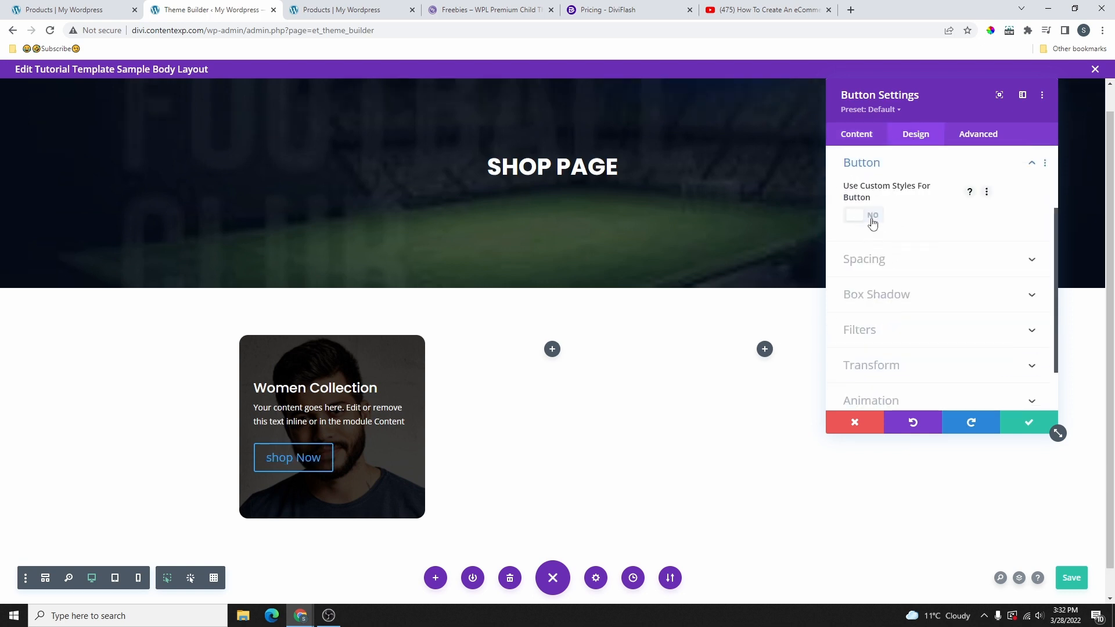
pyautogui.click(872, 216)
pyautogui.scroll(-2, 933, 250)
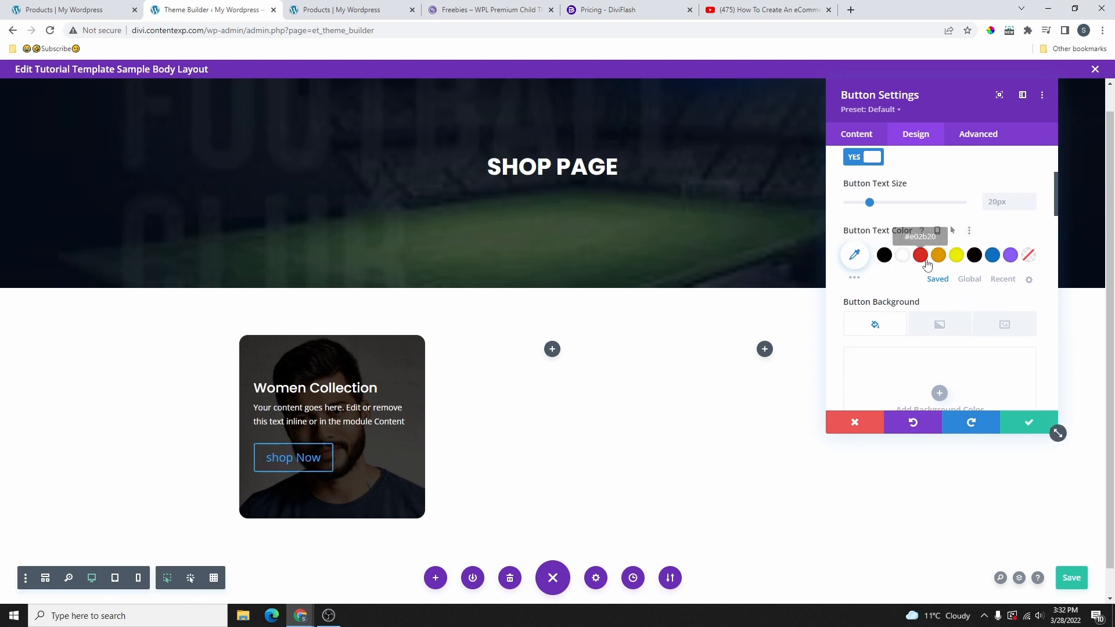
pyautogui.click(901, 255)
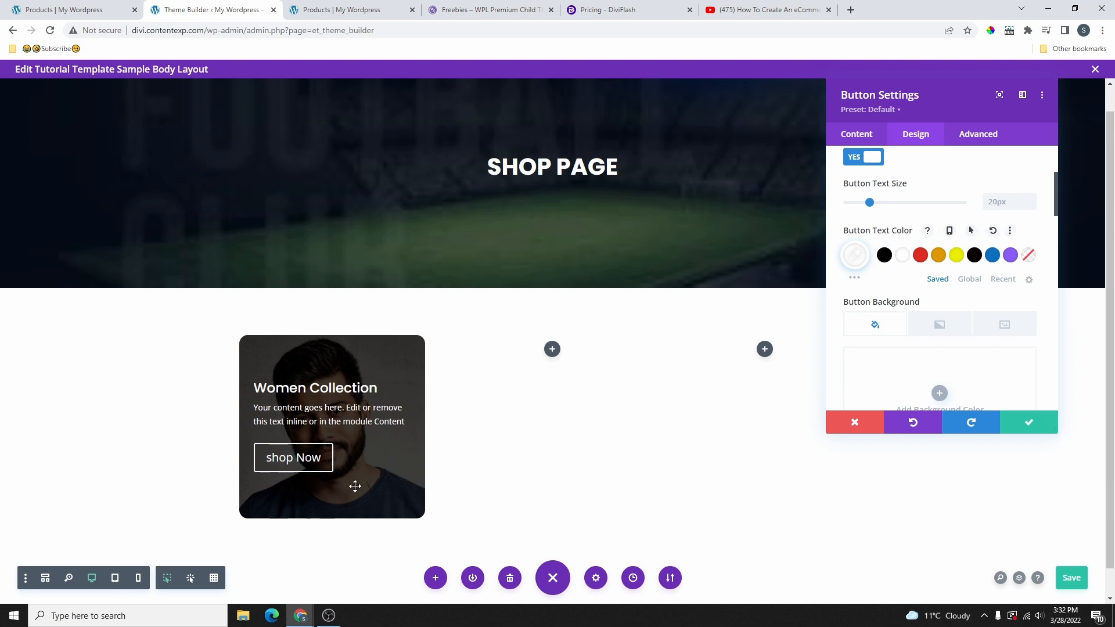
# Step: Give the shop Now button a purple background from the saved colors and increase its border radius for rounder corners
pyautogui.scroll(-3, 849, 295)
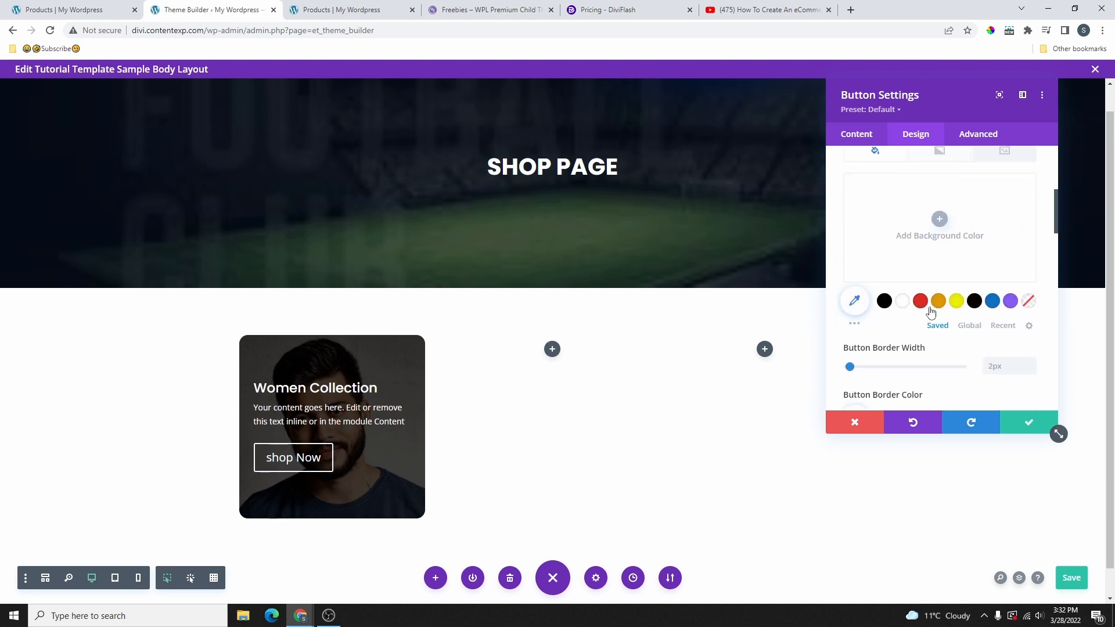
pyautogui.click(1010, 302)
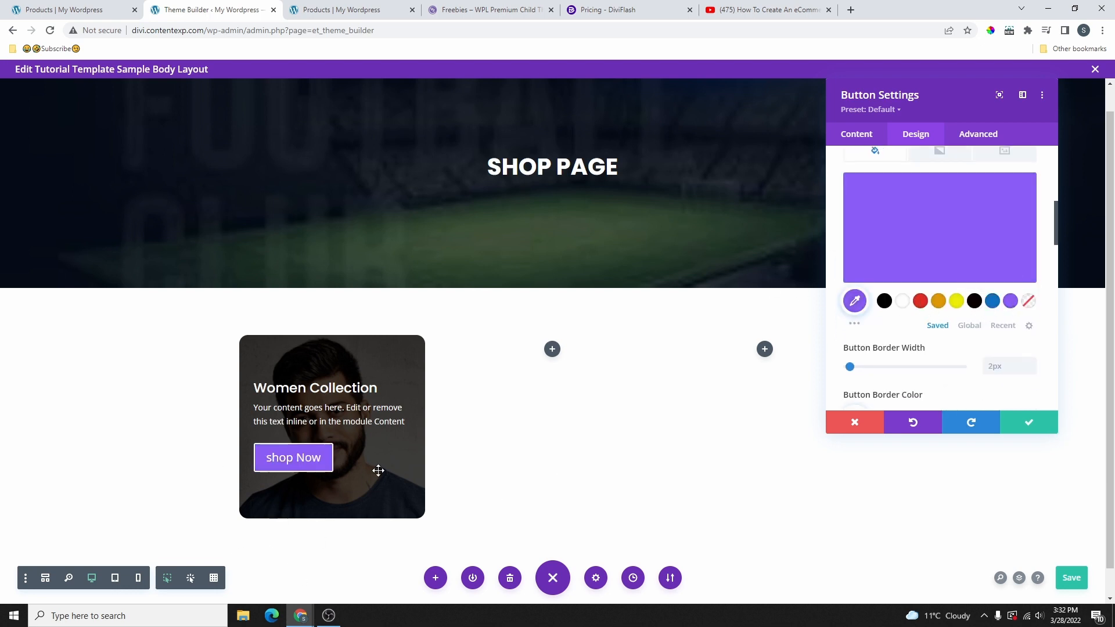
pyautogui.scroll(-3, 925, 304)
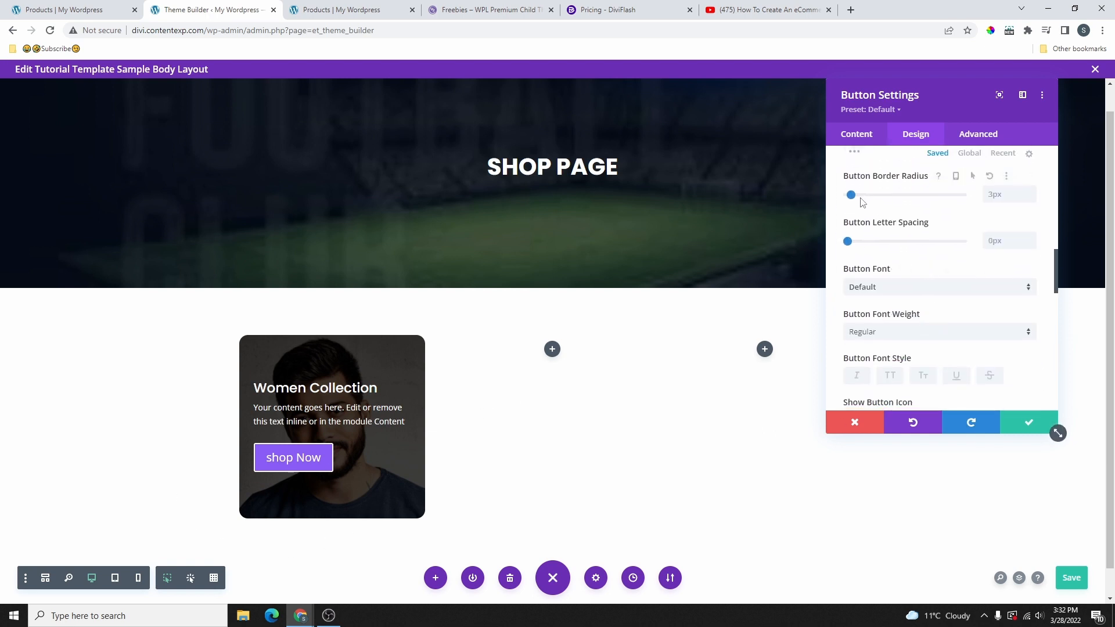
pyautogui.moveTo(858, 196); pyautogui.dragTo(865, 199)
pyautogui.scroll(9, 951, 250)
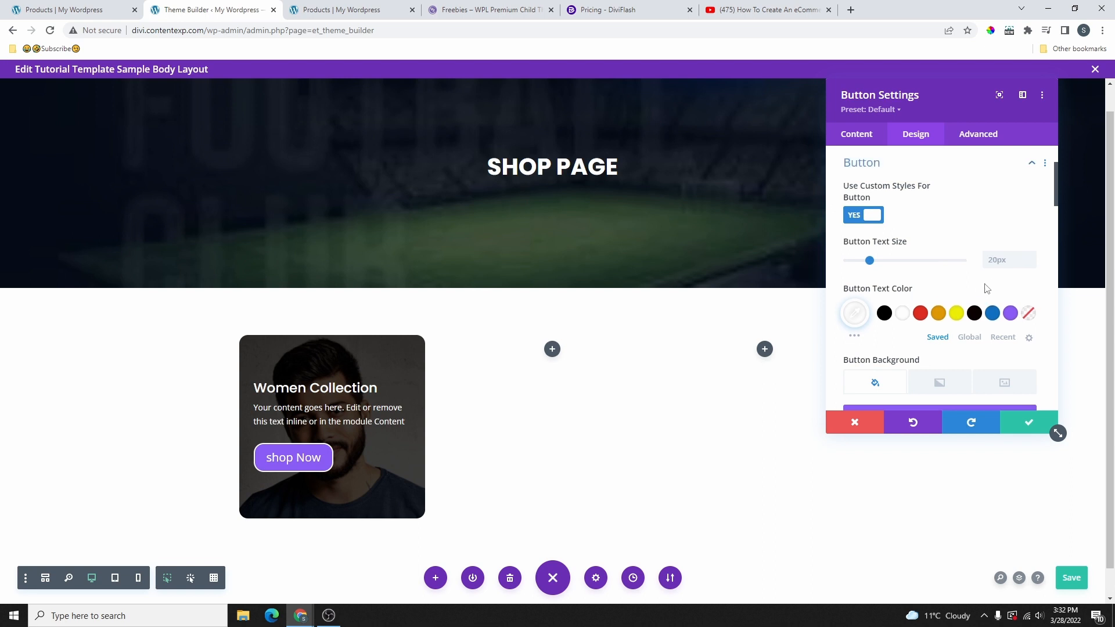
pyautogui.scroll(-2, 977, 293)
pyautogui.scroll(-2, 1040, 367)
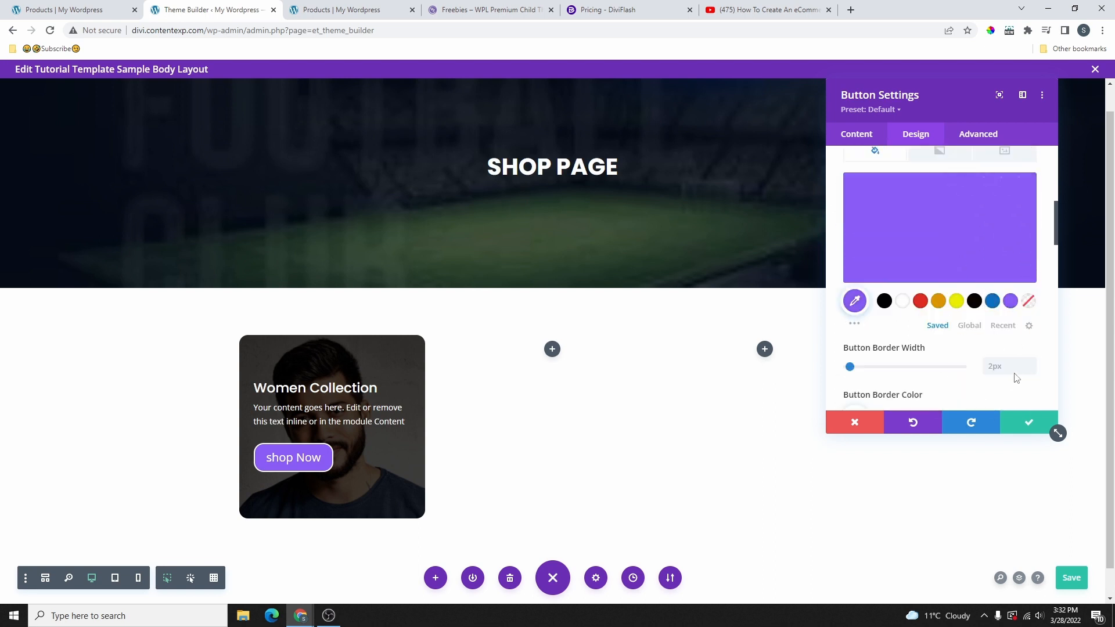
# Step: Confirm the button settings, then replace the card row's two empty columns with two duplicates of the Women Collection column
pyautogui.click(1030, 425)
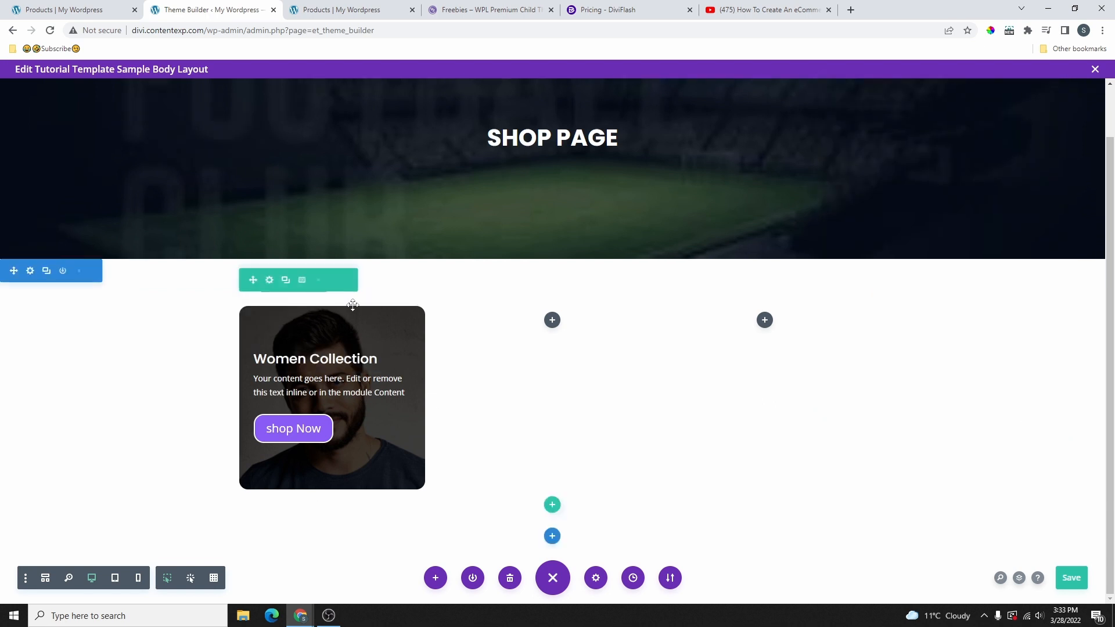
pyautogui.click(270, 281)
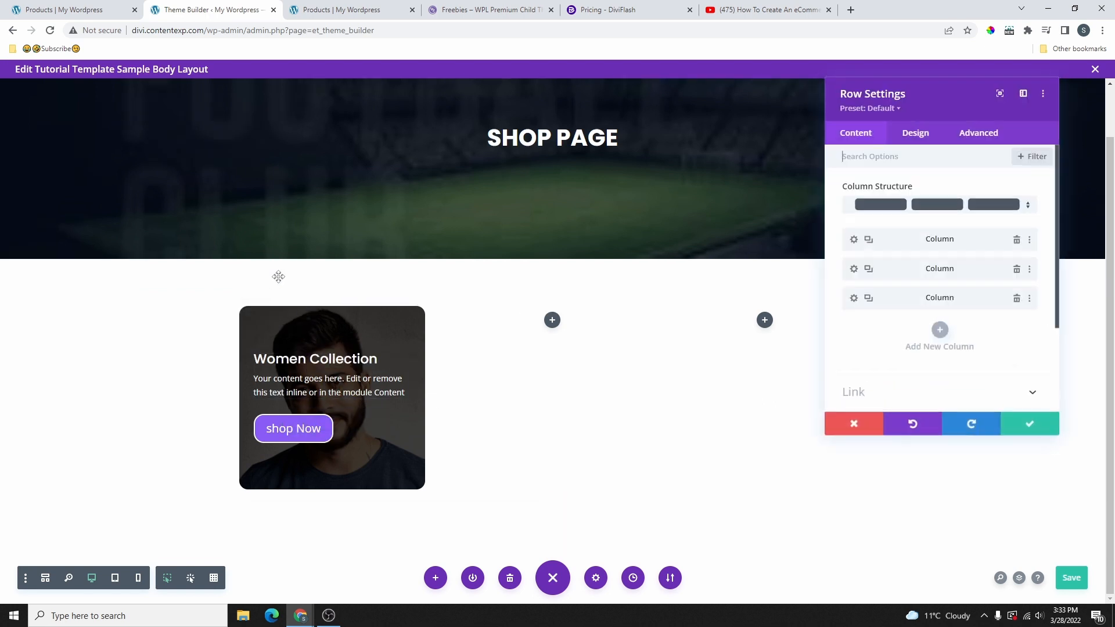
pyautogui.click(1016, 298)
pyautogui.click(1016, 269)
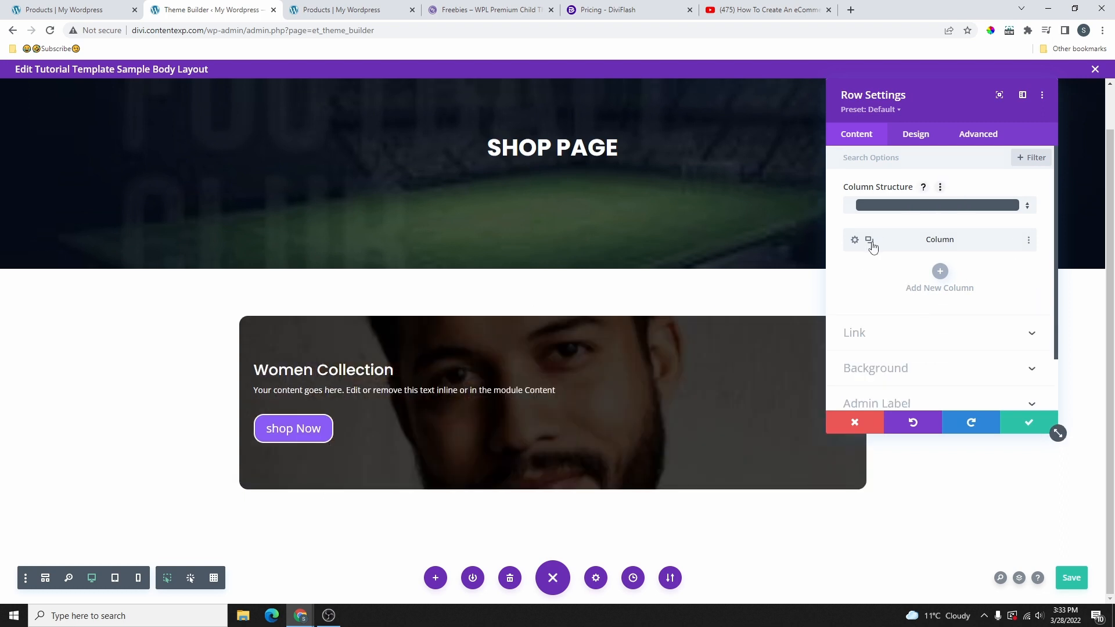
pyautogui.click(869, 241)
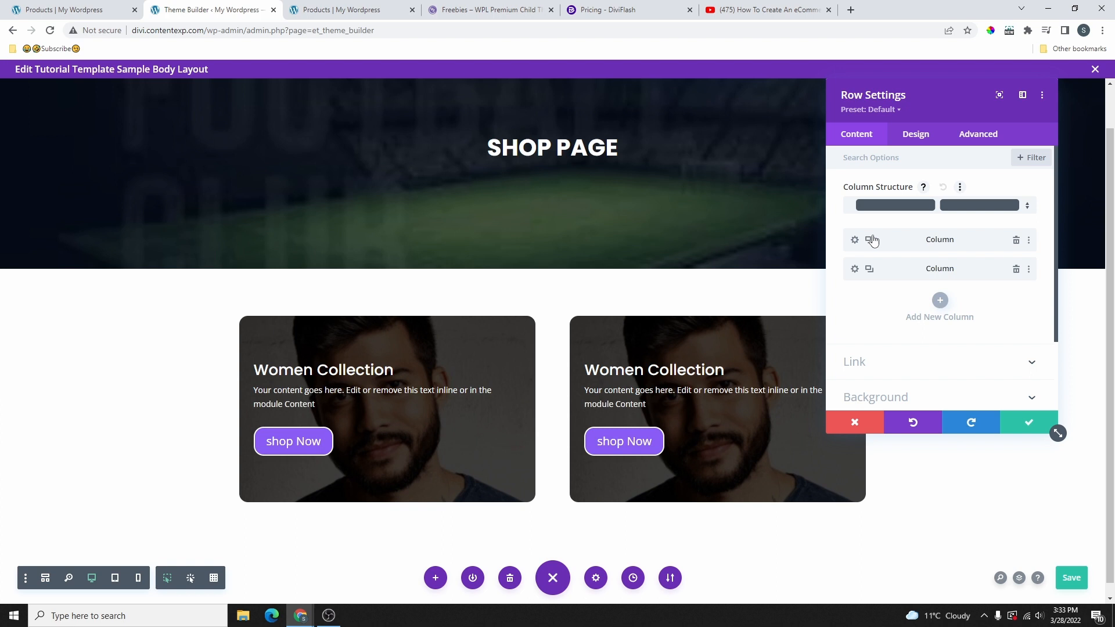
pyautogui.click(872, 240)
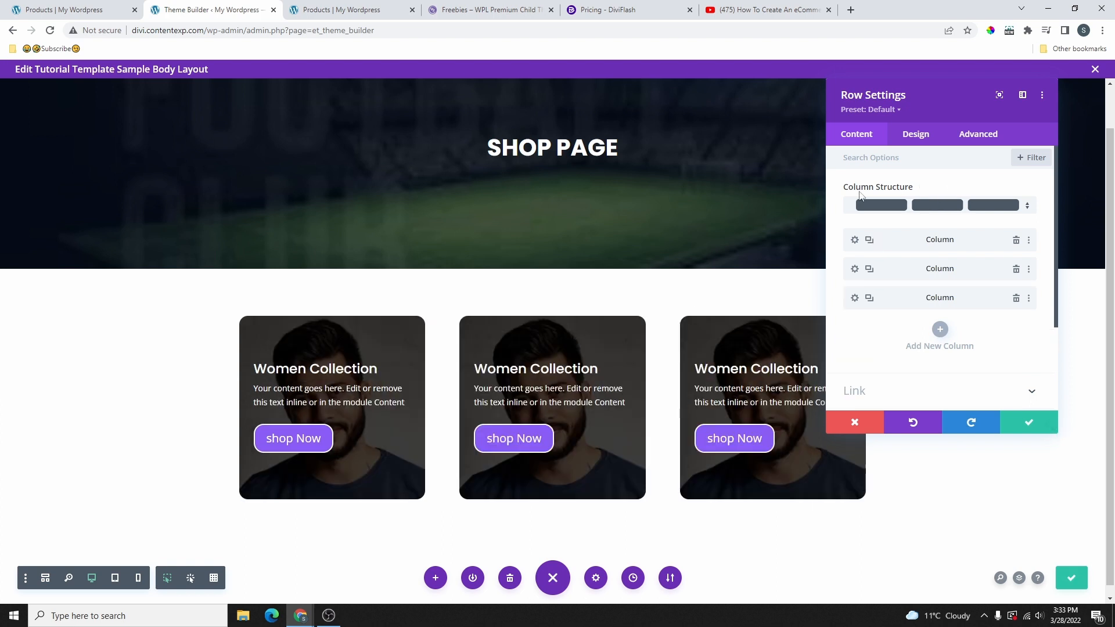
# Step: Enable a custom gutter width for the collection card row, set it to 2 and save the row settings
pyautogui.click(912, 137)
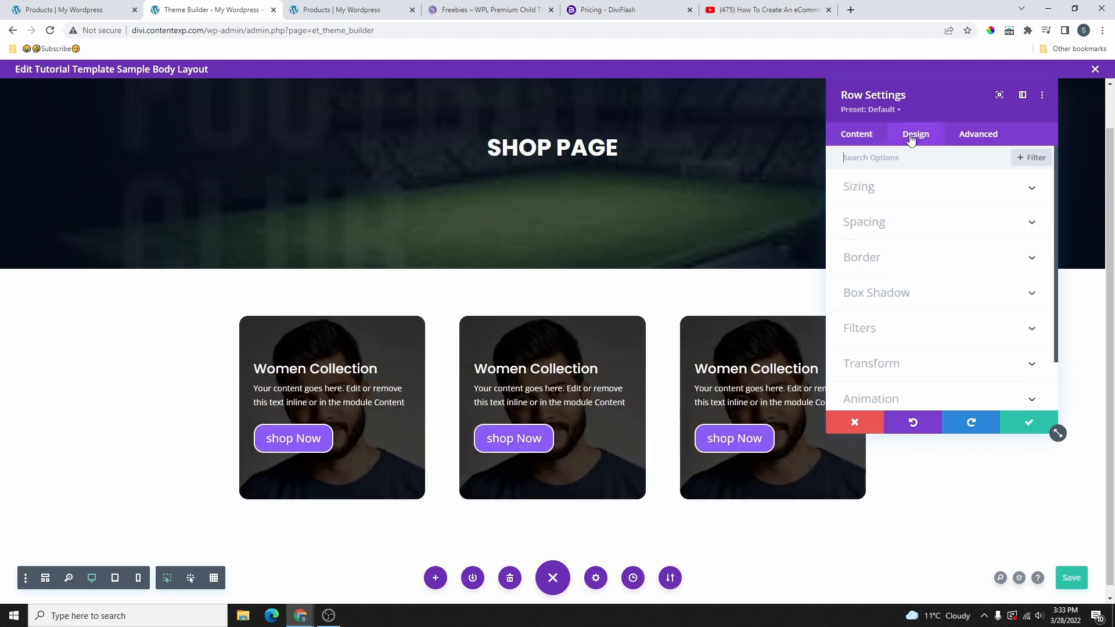
pyautogui.click(880, 191)
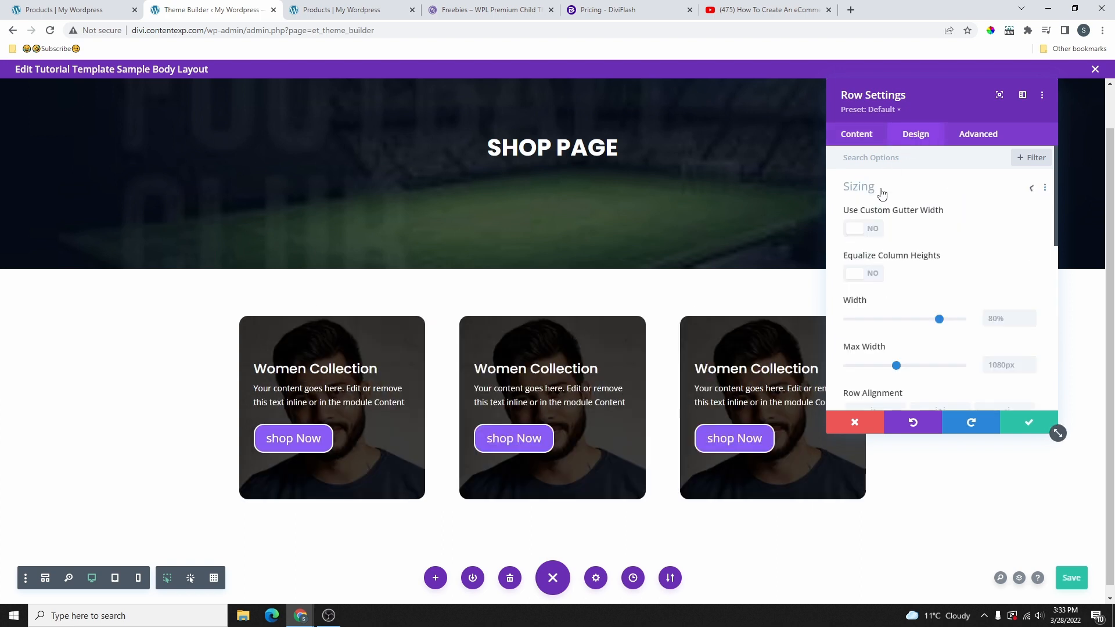
pyautogui.click(885, 229)
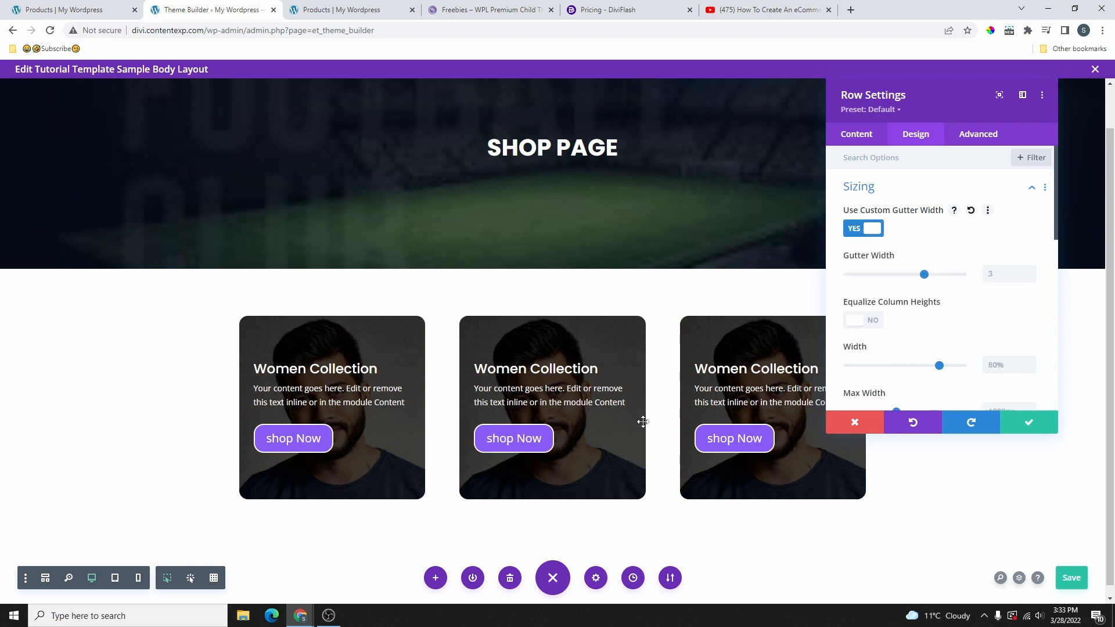
pyautogui.click(1031, 278)
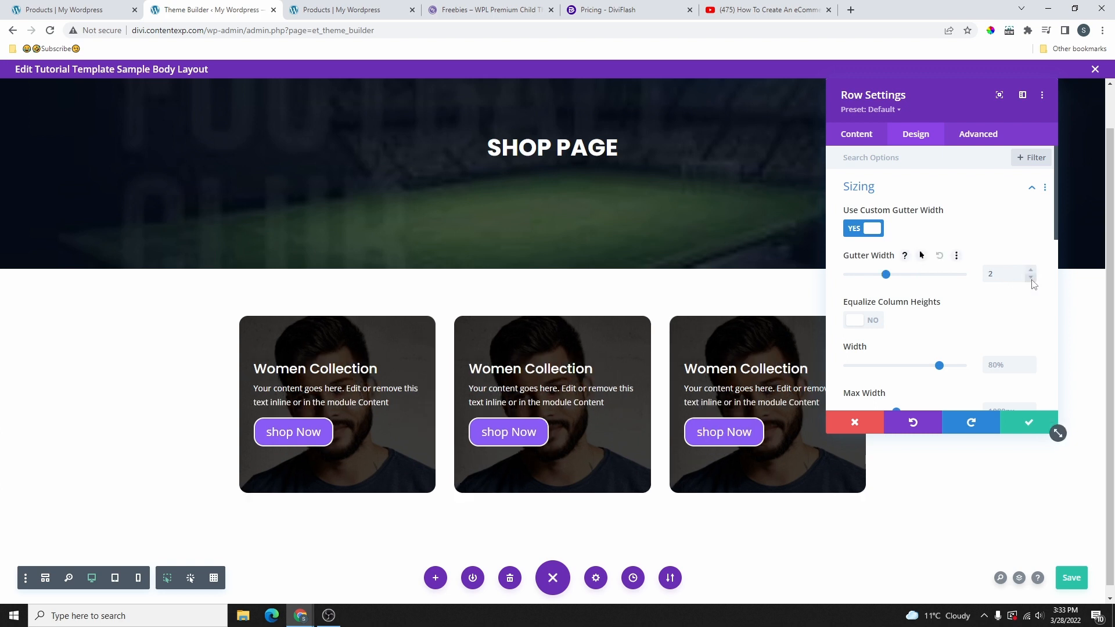
pyautogui.click(1023, 423)
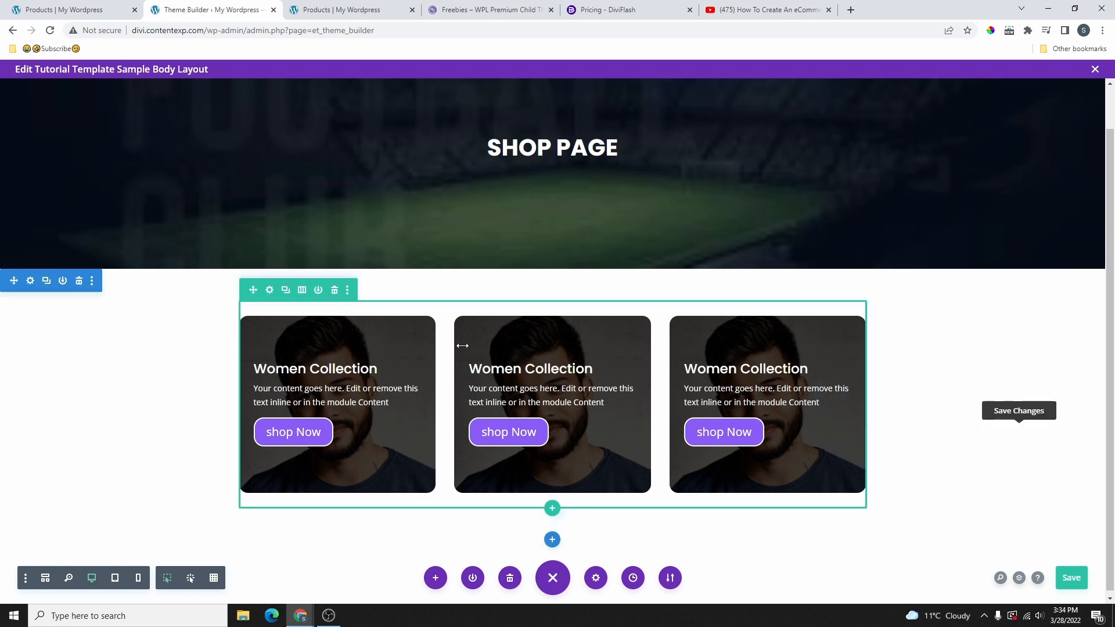
# Step: Set the collection card row's top and bottom padding to 0px and save the row settings
pyautogui.click(270, 290)
pyautogui.click(915, 134)
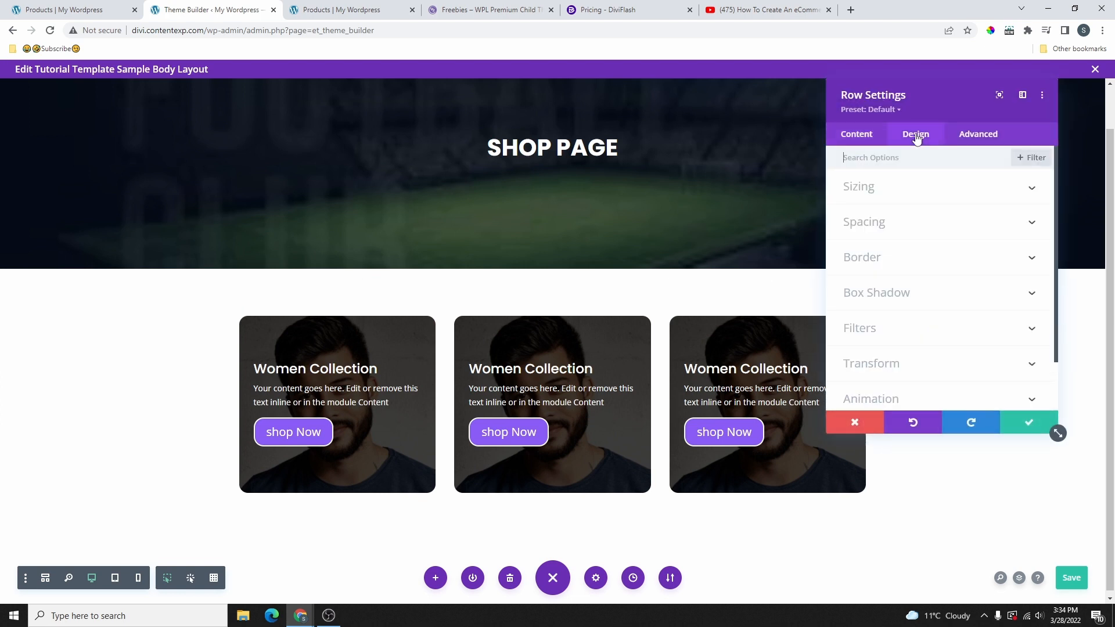
pyautogui.click(881, 231)
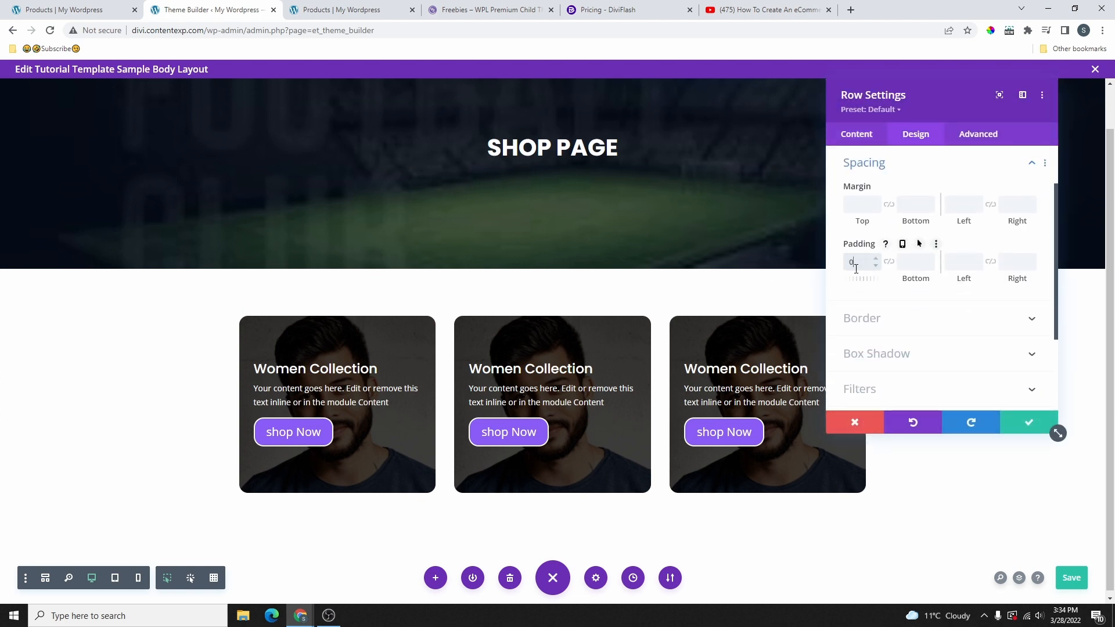
pyautogui.click(911, 262)
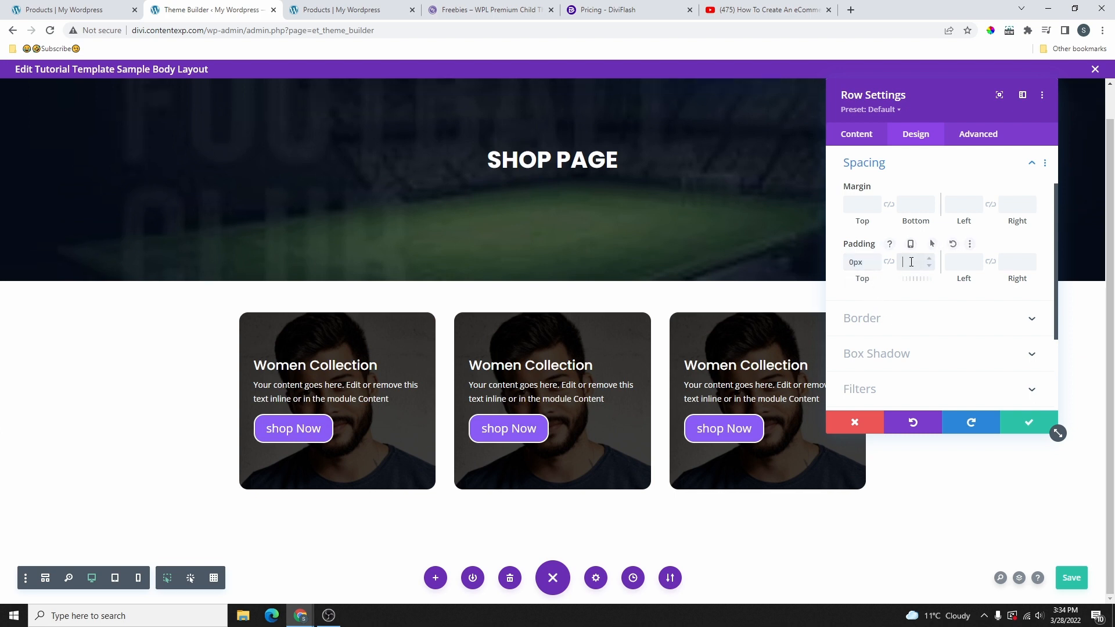
pyautogui.write('0')
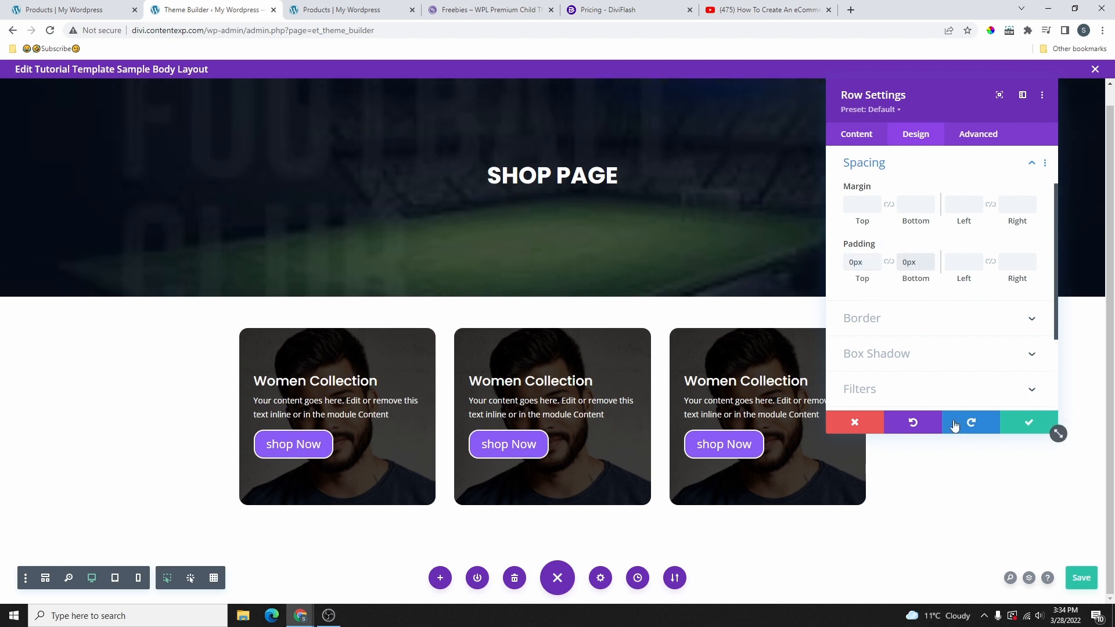
pyautogui.click(1028, 422)
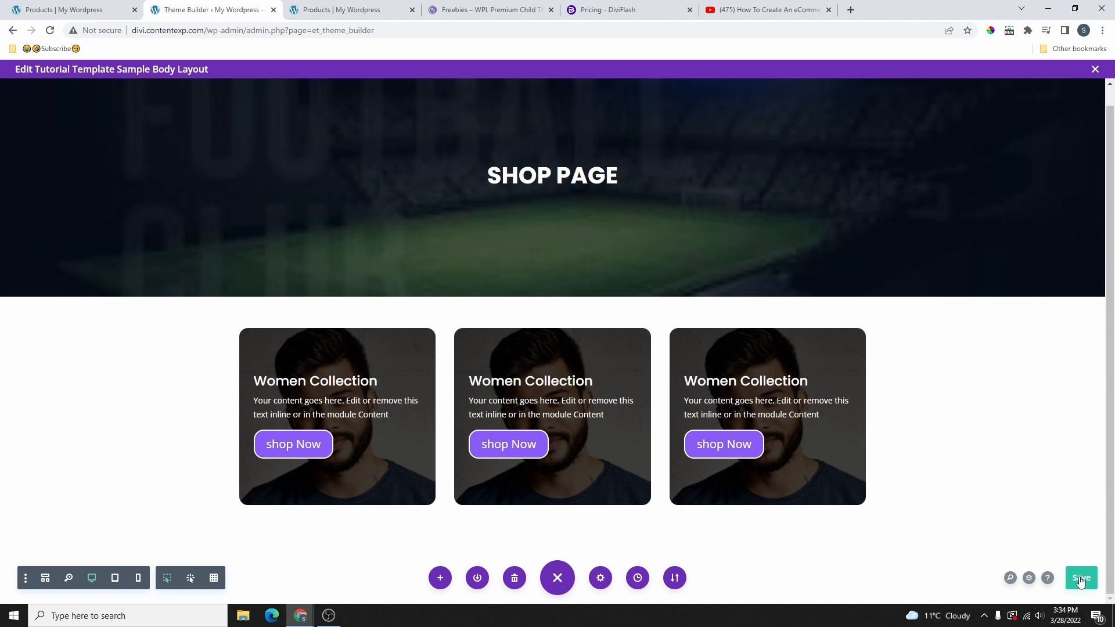
# Step: Close the body layout editor and save the Theme Builder changes
pyautogui.click(1094, 70)
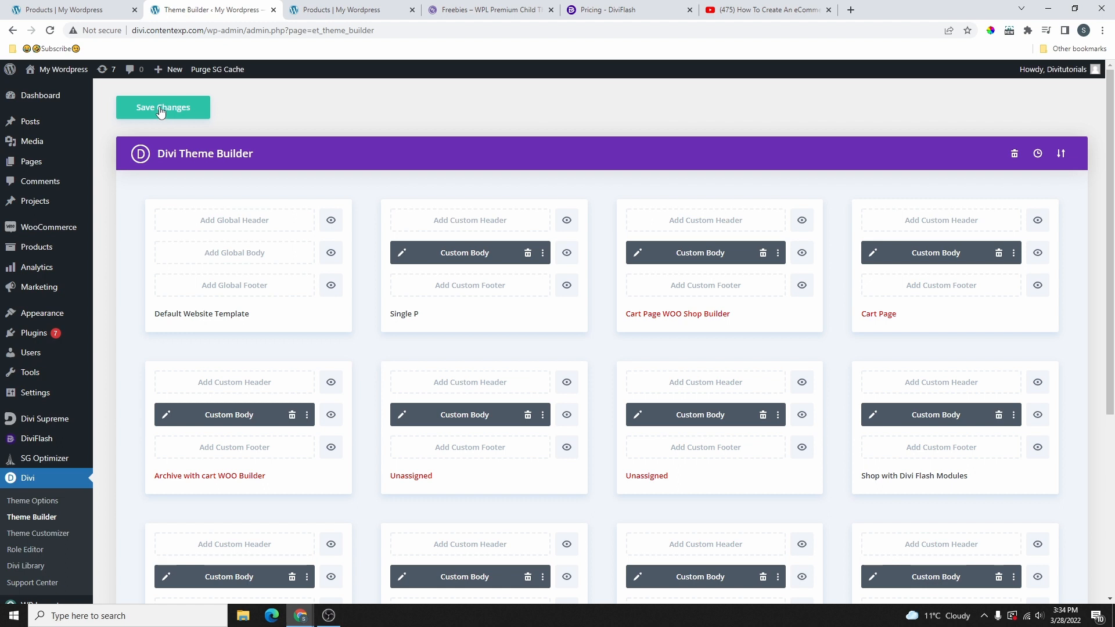
pyautogui.click(161, 110)
pyautogui.scroll(-3, 882, 479)
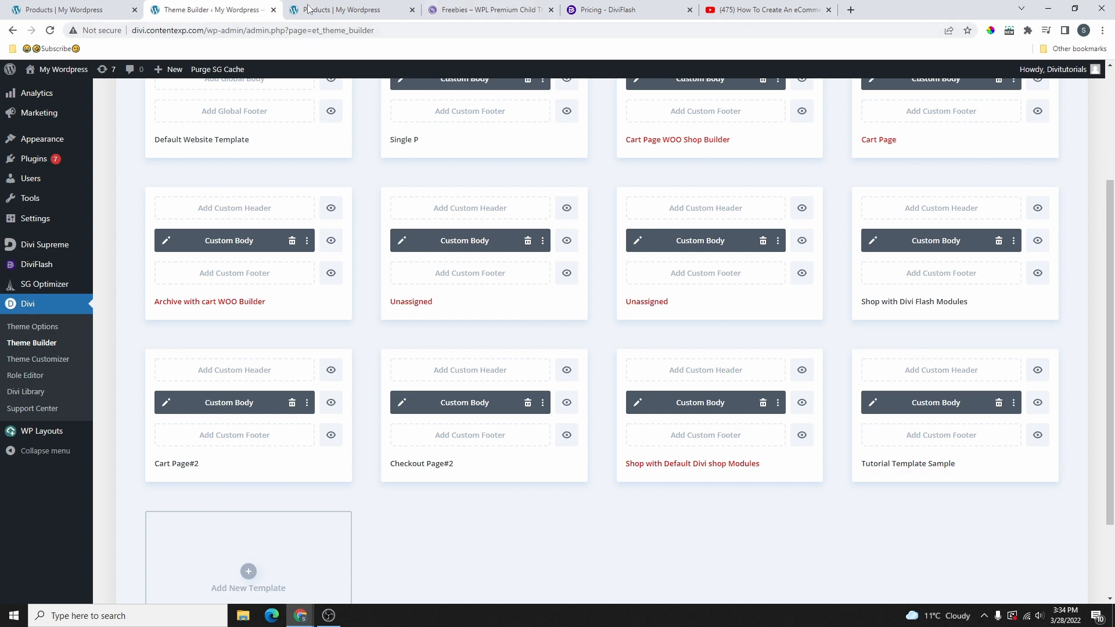
# Step: Reload the live shop page and check the three collection cards and their hover effect
pyautogui.click(337, 10)
pyautogui.scroll(3, 470, 249)
pyautogui.click(50, 30)
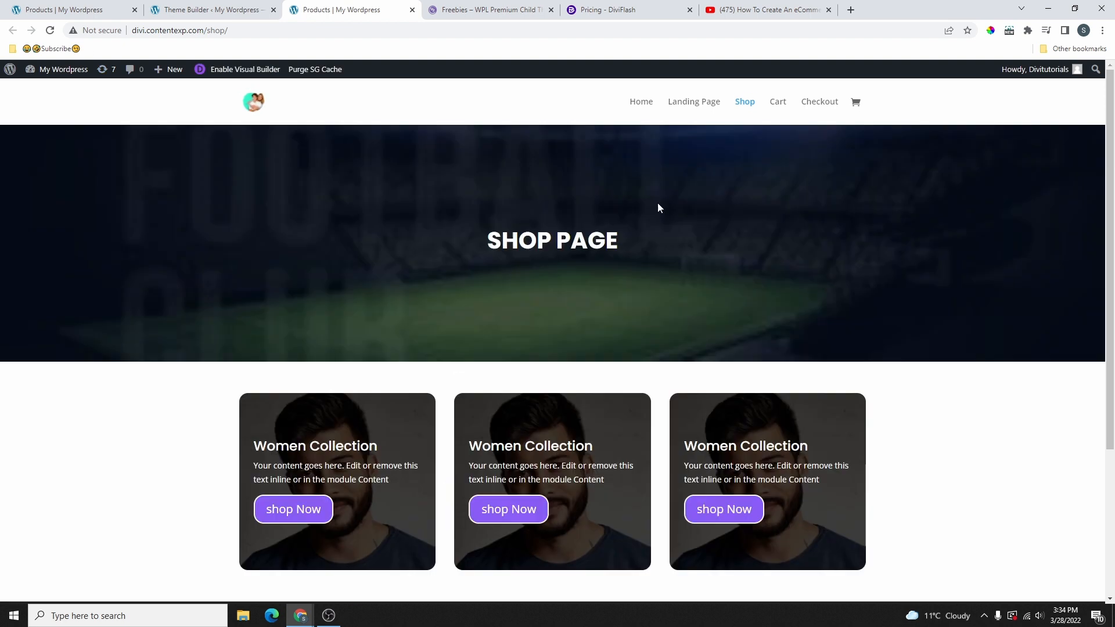
pyautogui.scroll(-2, 713, 135)
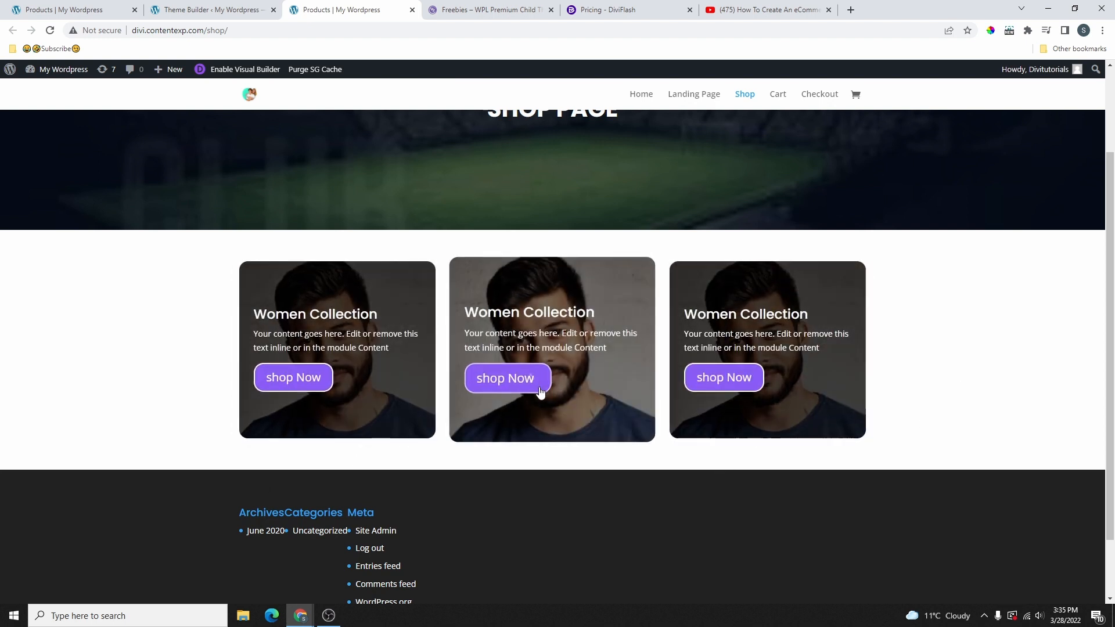
pyautogui.scroll(1, 453, 354)
# Step: Reopen the custom body of Tutorial Template Sample for editing and review the product section on the finished example shop page
pyautogui.click(212, 10)
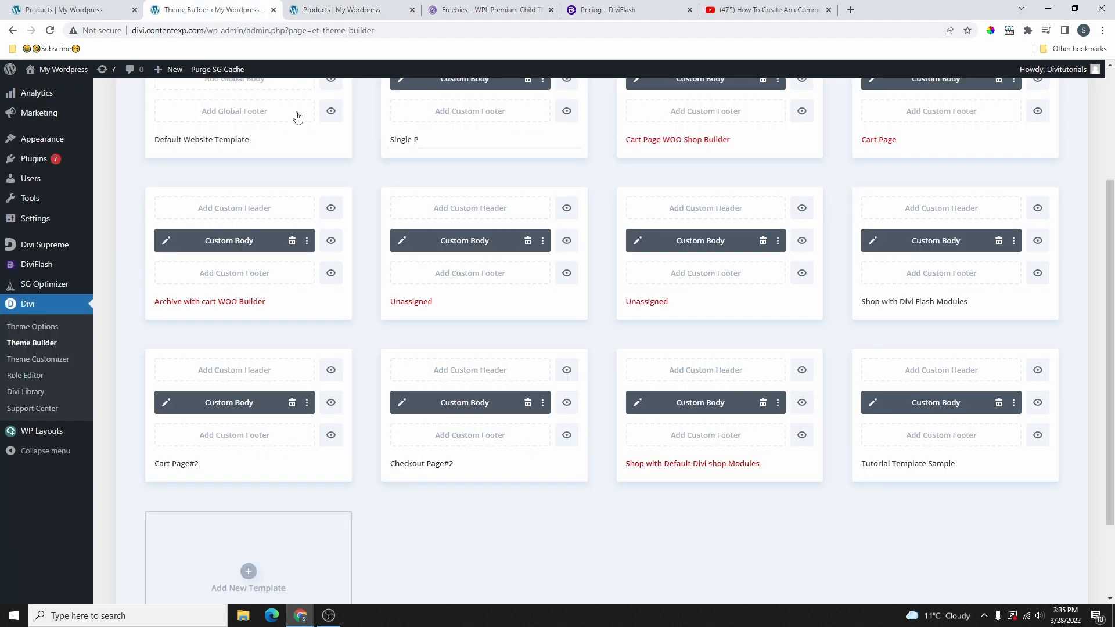
pyautogui.click(875, 404)
pyautogui.hotkey('ctrl', '1')
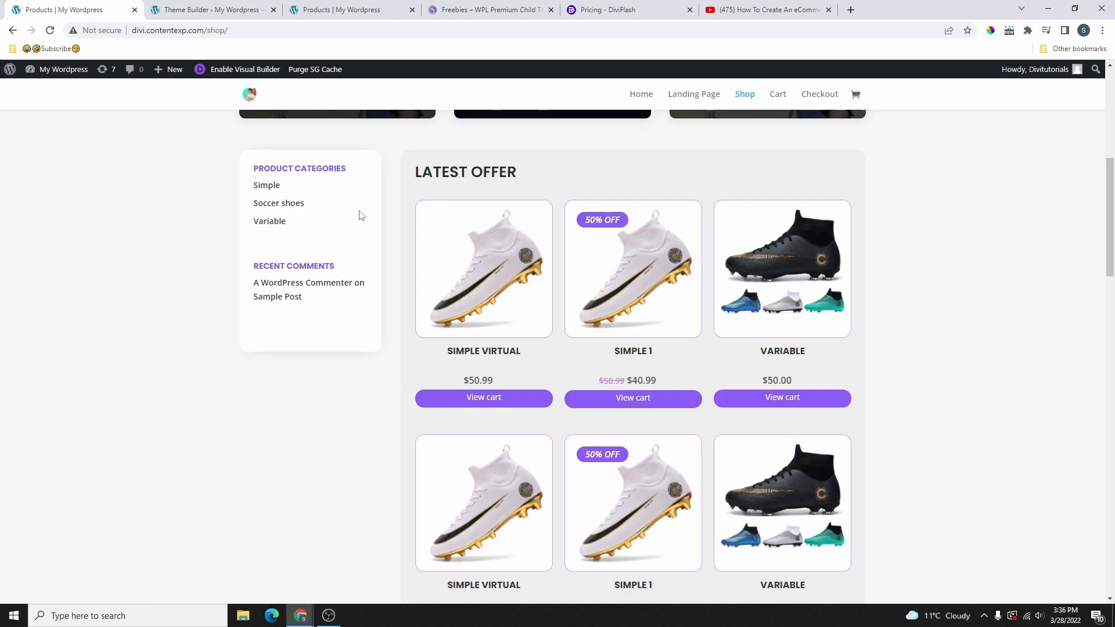
pyautogui.scroll(2, 891, 226)
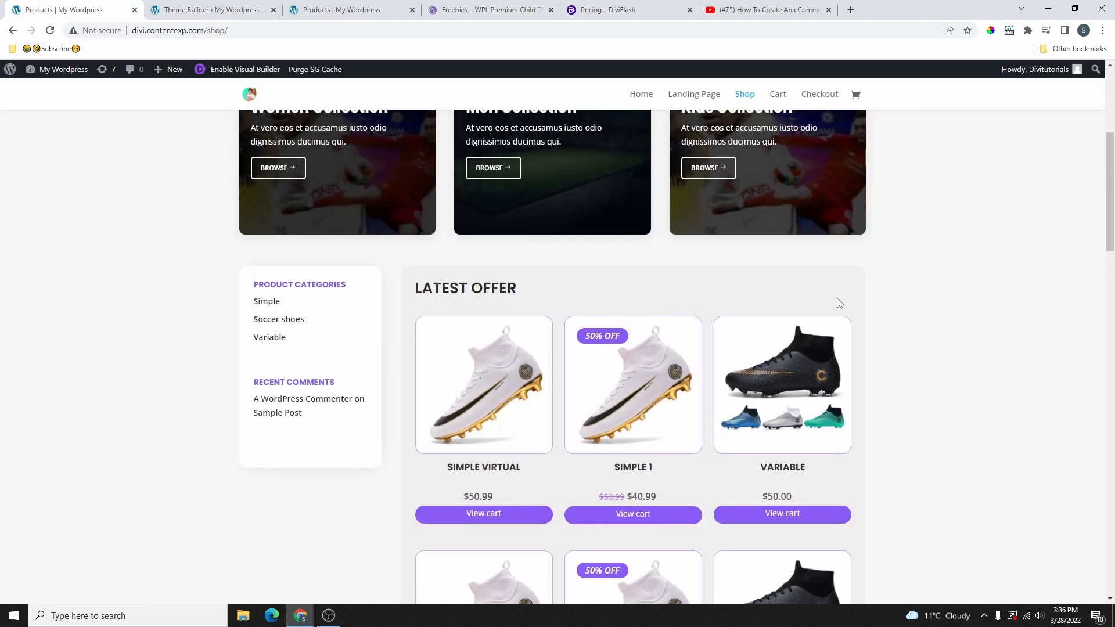
pyautogui.scroll(-1, 862, 340)
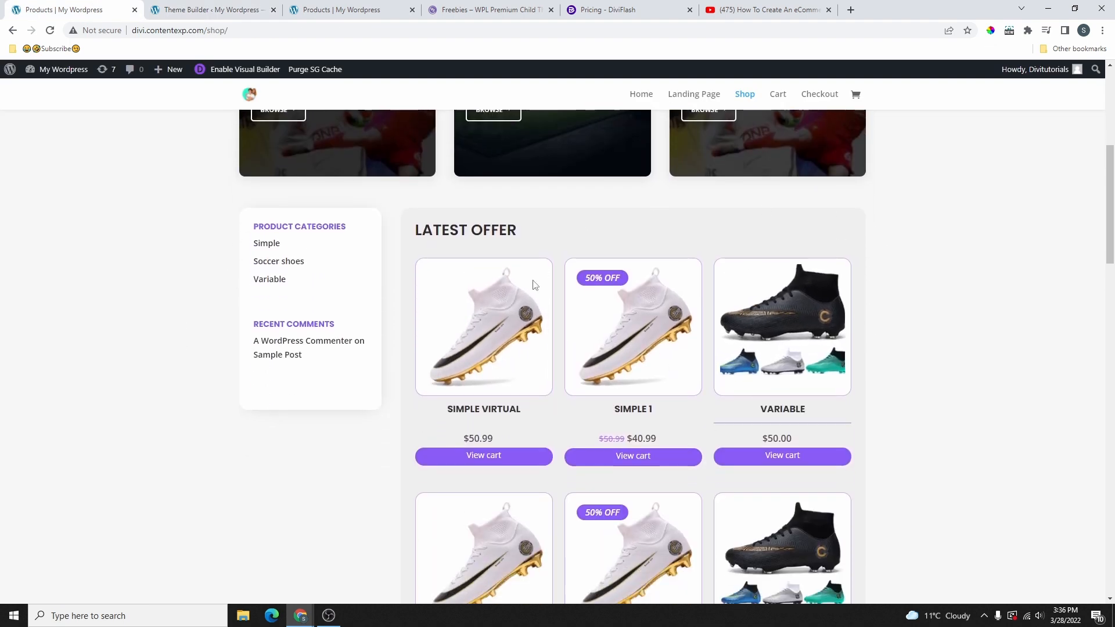
# Step: Insert a two-column row with one-third and two-thirds widths below the collection cards, checking the example shop page's layout
pyautogui.click(207, 6)
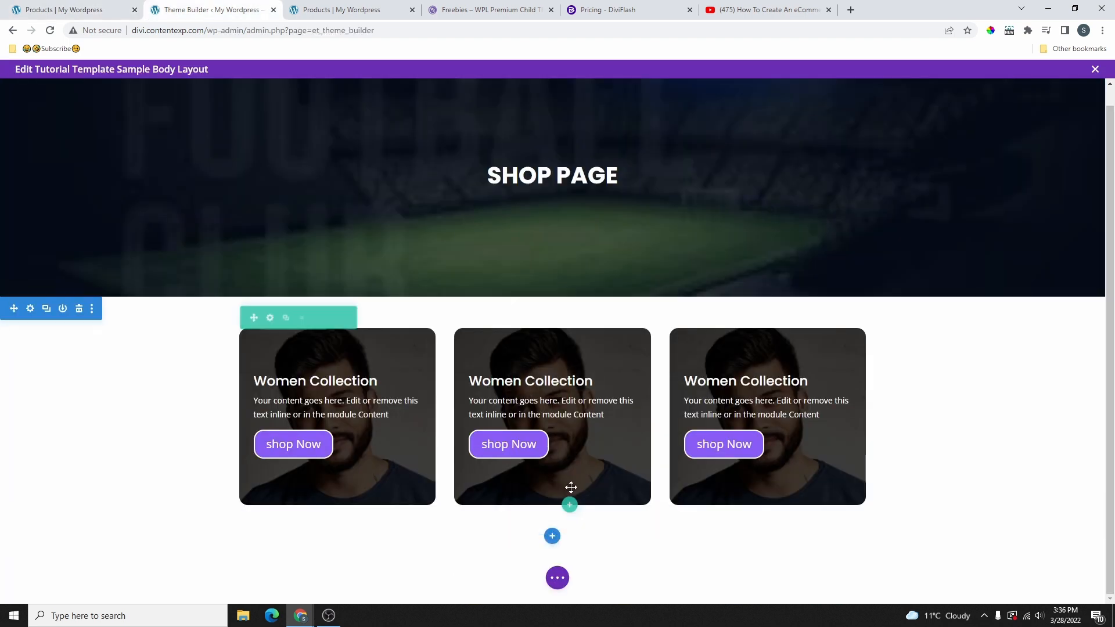
pyautogui.click(570, 506)
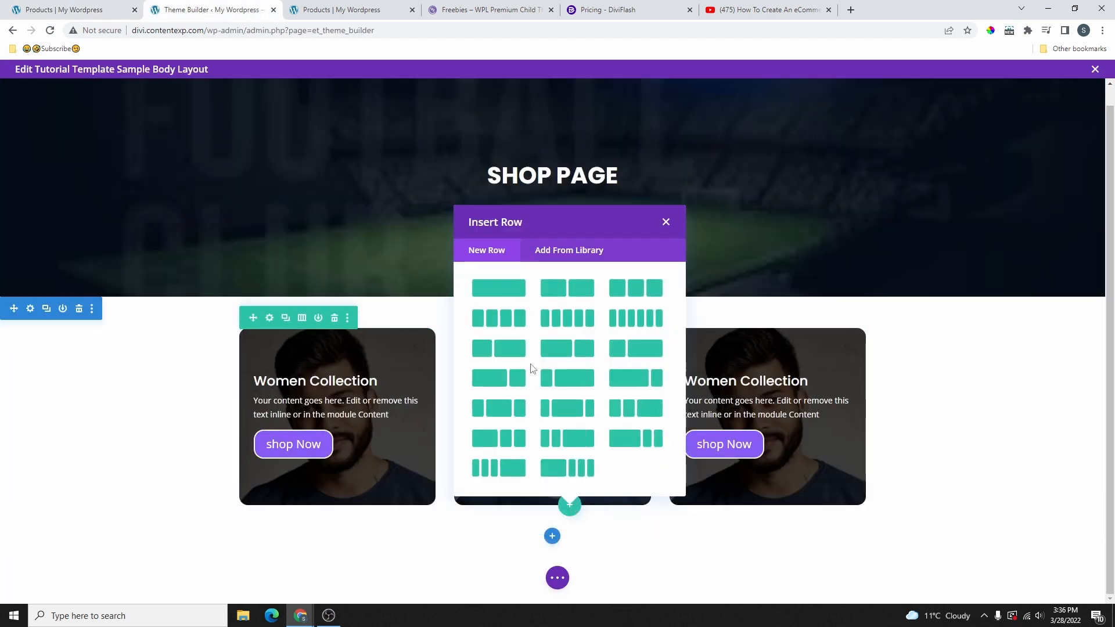
pyautogui.click(64, 9)
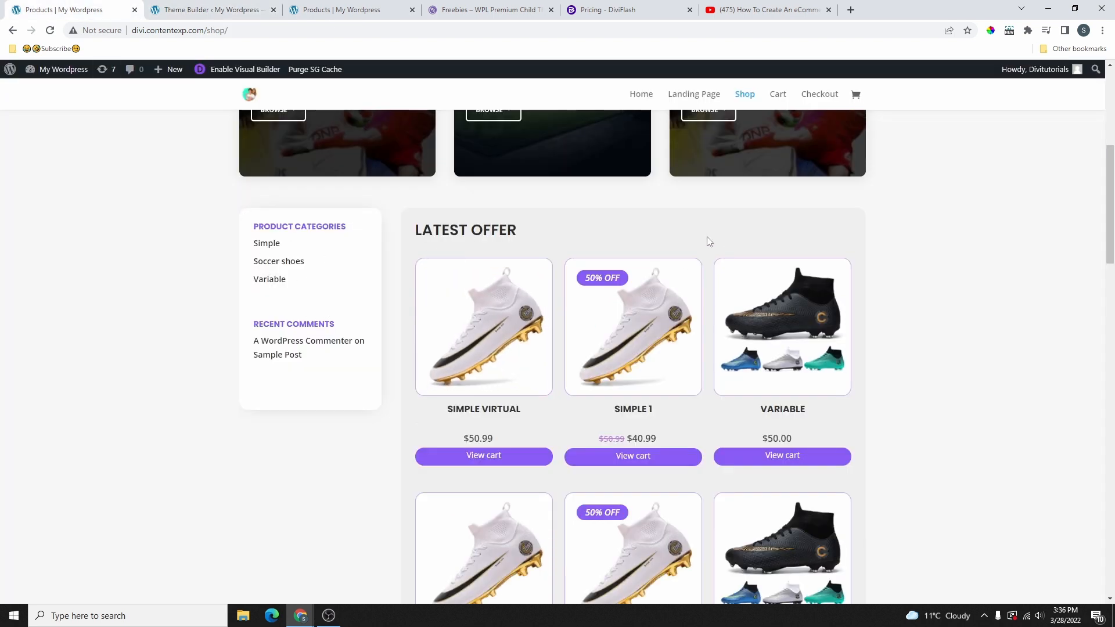
pyautogui.click(198, 9)
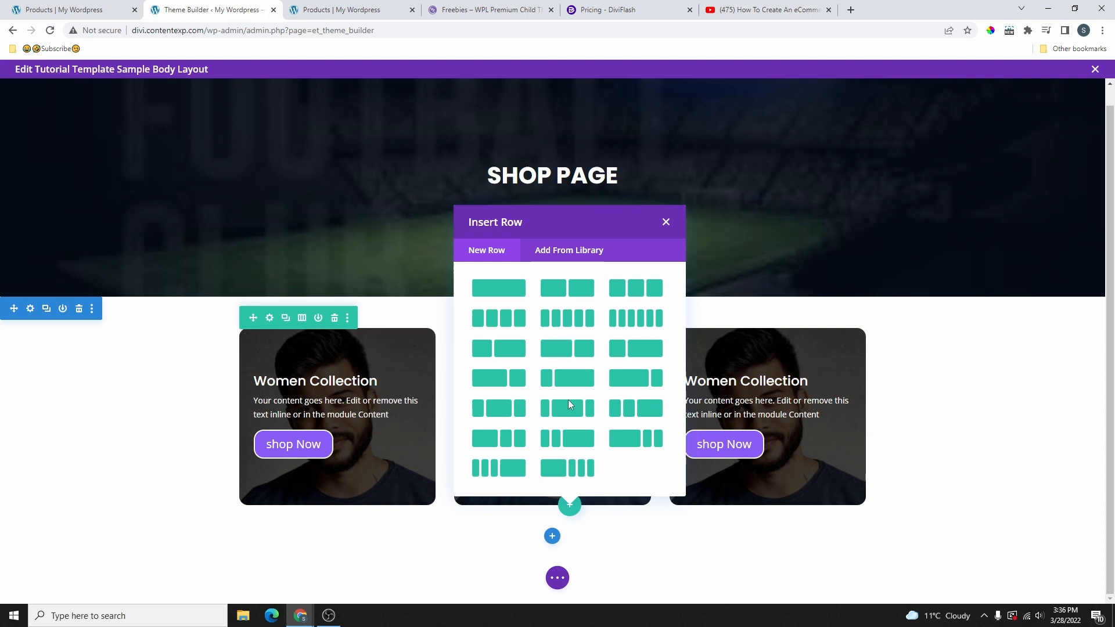
pyautogui.click(638, 351)
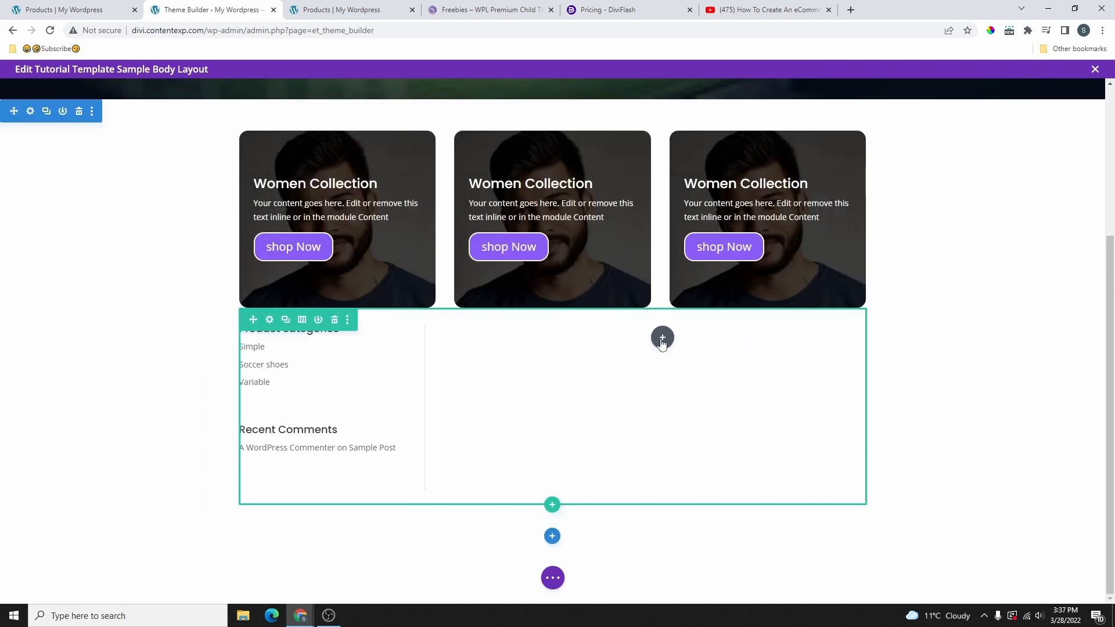
# Step: Add a Woo Products module to the wide column beside the product categories sidebar
pyautogui.click(662, 339)
pyautogui.scroll(-20, 736, 462)
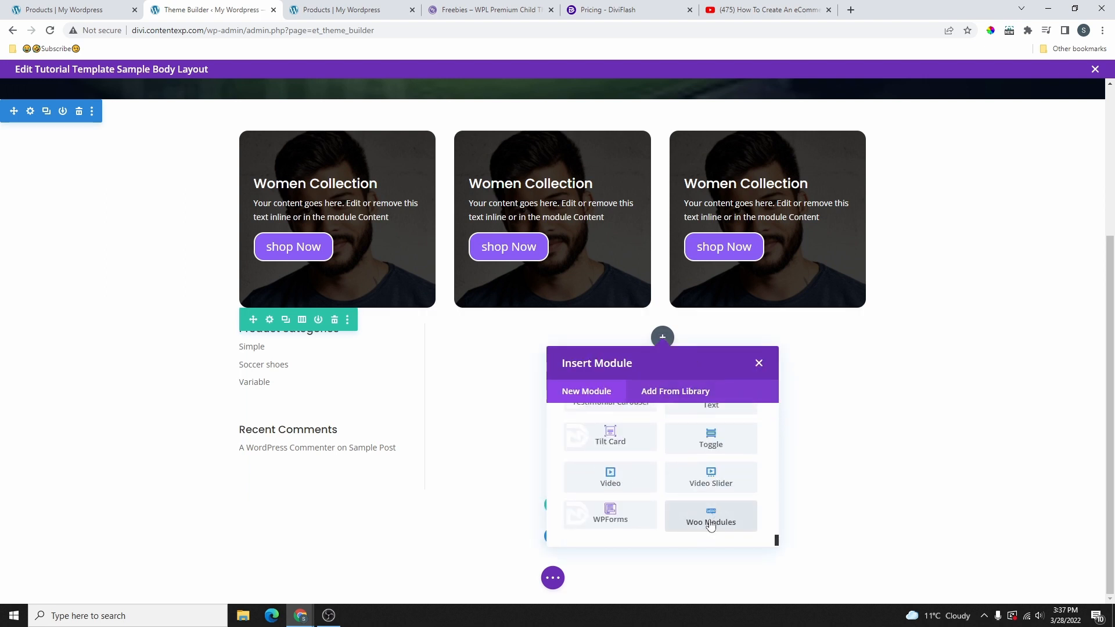
pyautogui.click(711, 522)
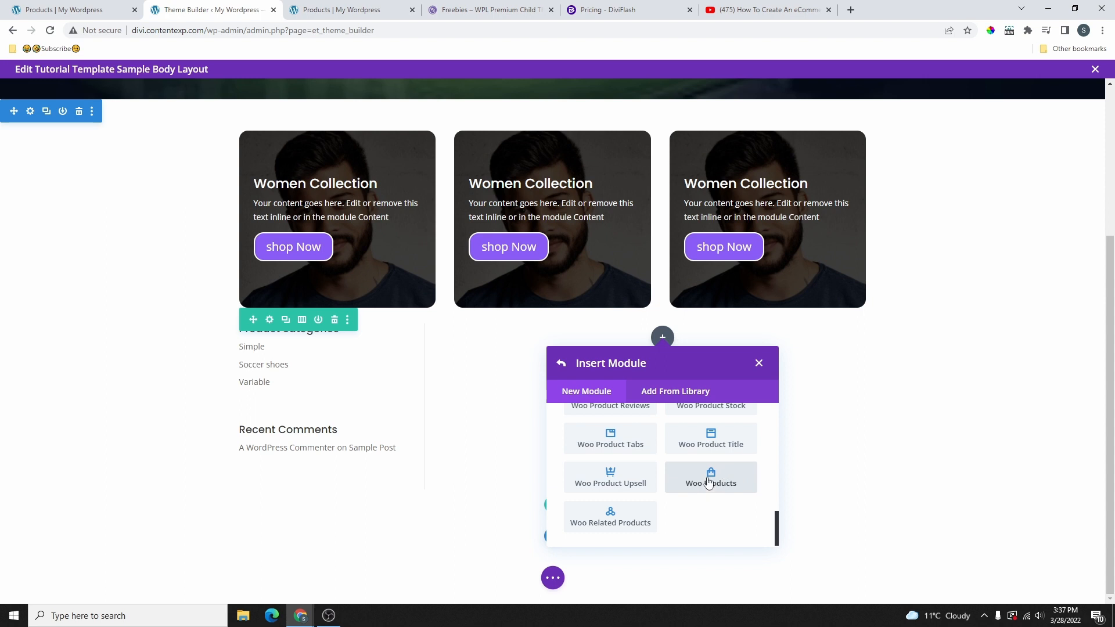
pyautogui.click(712, 481)
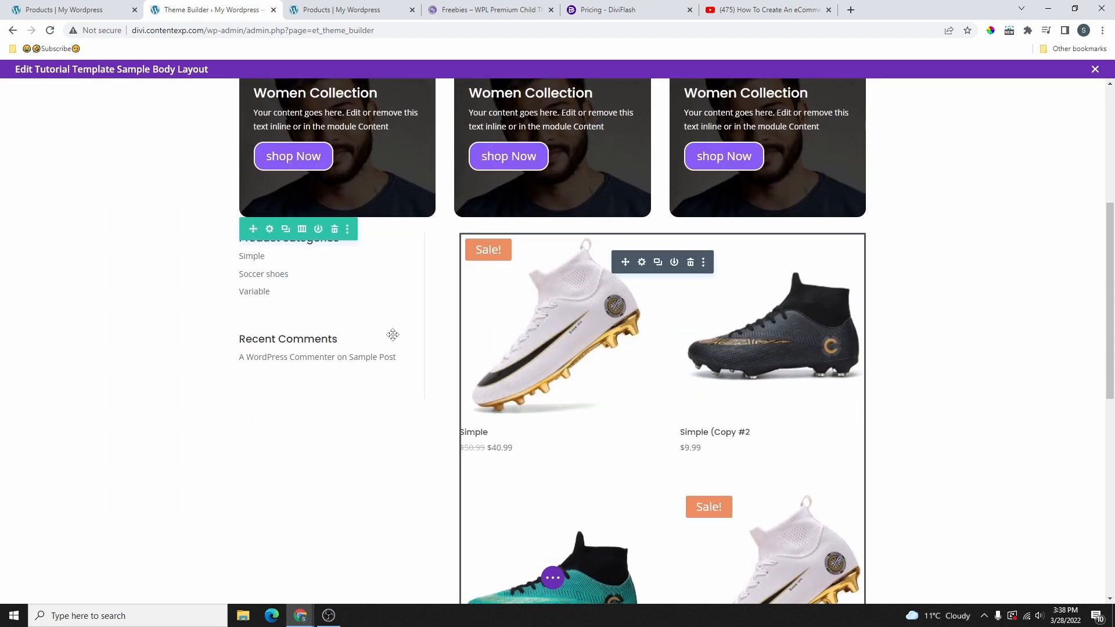
# Step: Change the product row's column layout to one-quarter and three-quarters
pyautogui.click(302, 230)
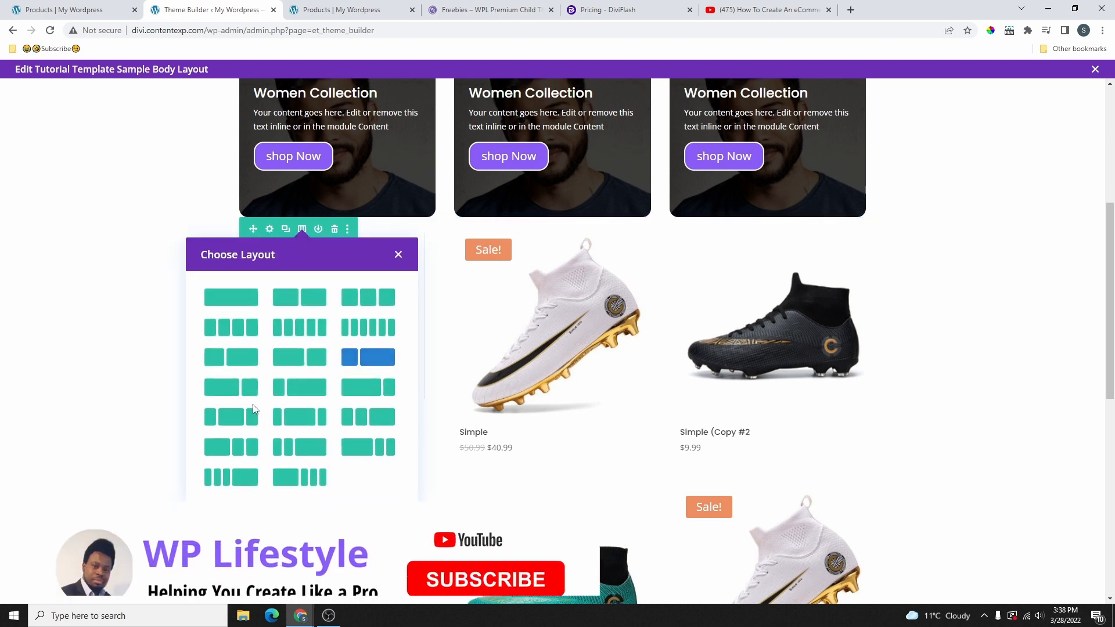
pyautogui.click(287, 389)
pyautogui.scroll(-5, 287, 389)
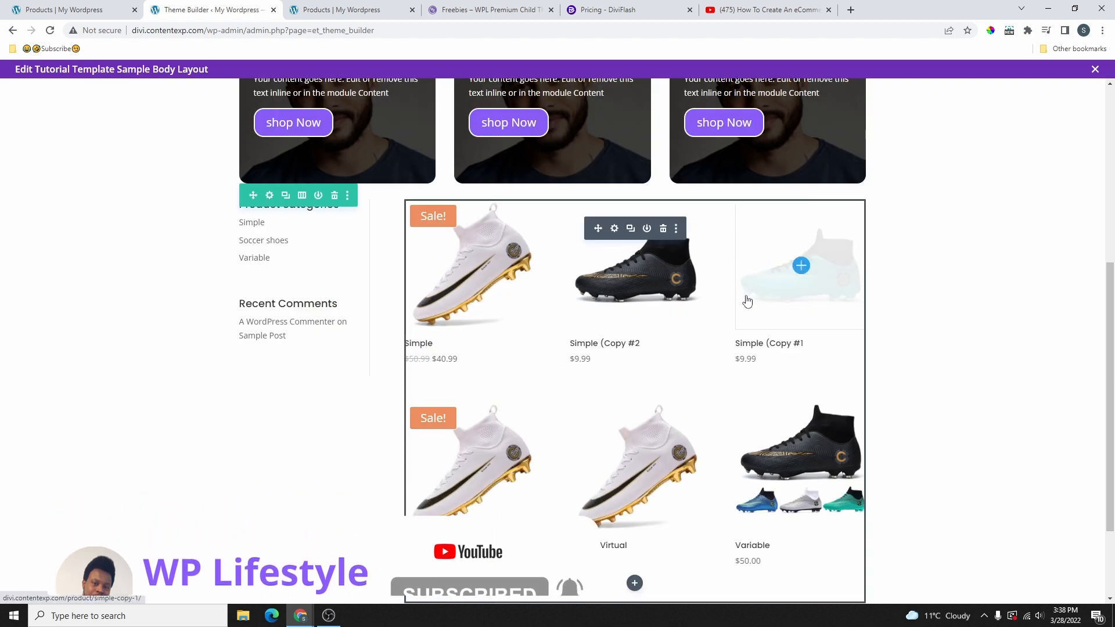
# Step: Turn on a custom gutter width for the product row and narrow the gap between its columns
pyautogui.click(269, 191)
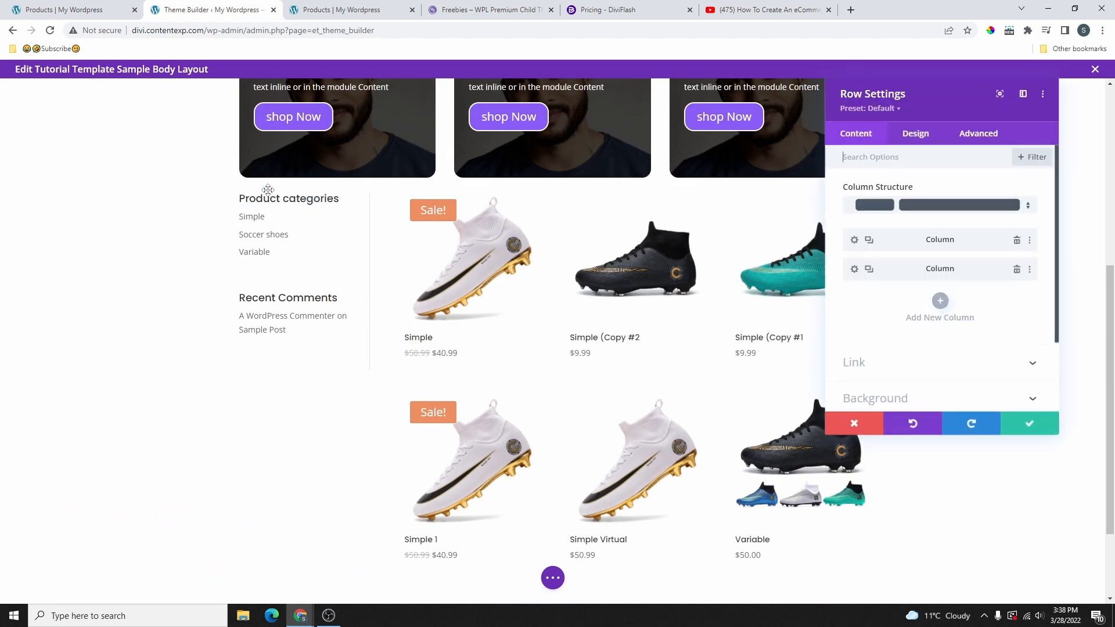
pyautogui.click(917, 140)
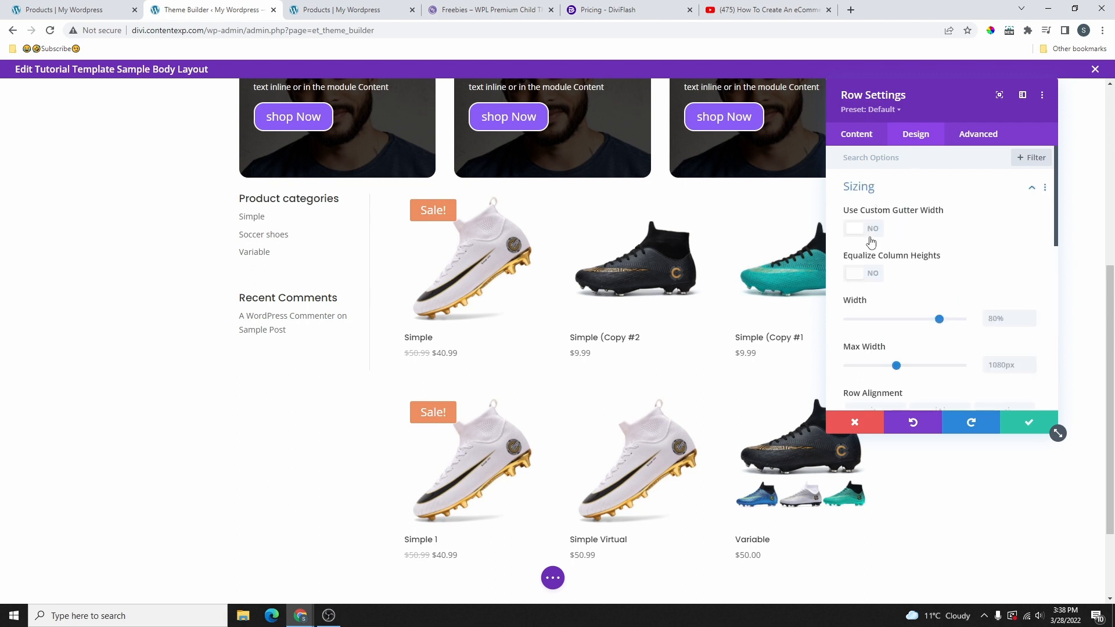
pyautogui.click(867, 232)
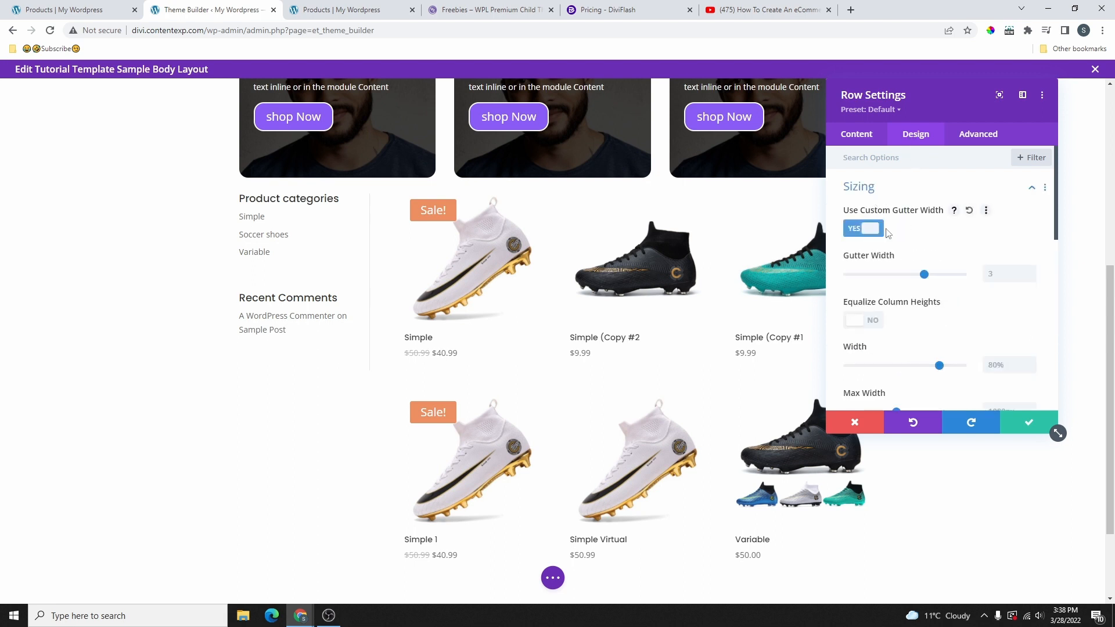
pyautogui.click(1031, 279)
pyautogui.click(330, 215)
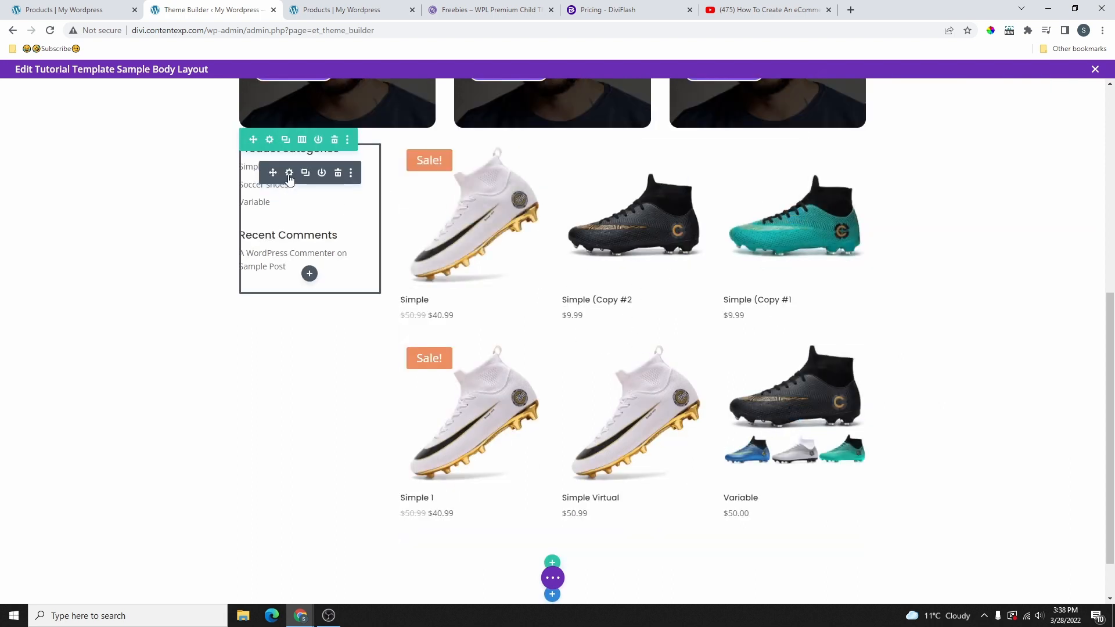
# Step: Turn off the border separator in the layout of the product categories sidebar module
pyautogui.click(290, 173)
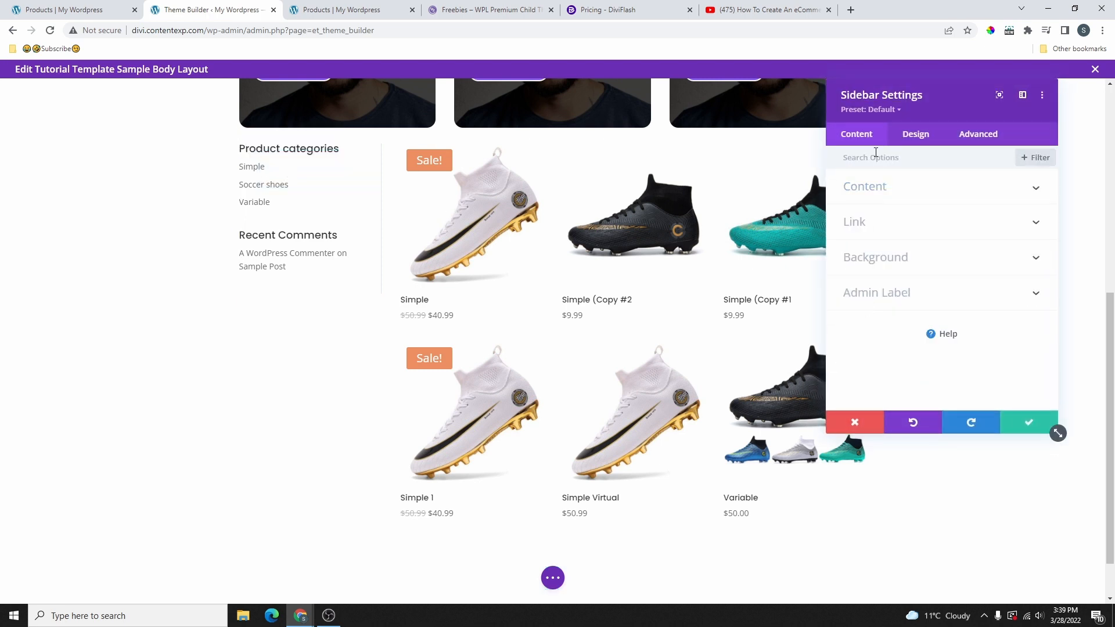
pyautogui.click(894, 135)
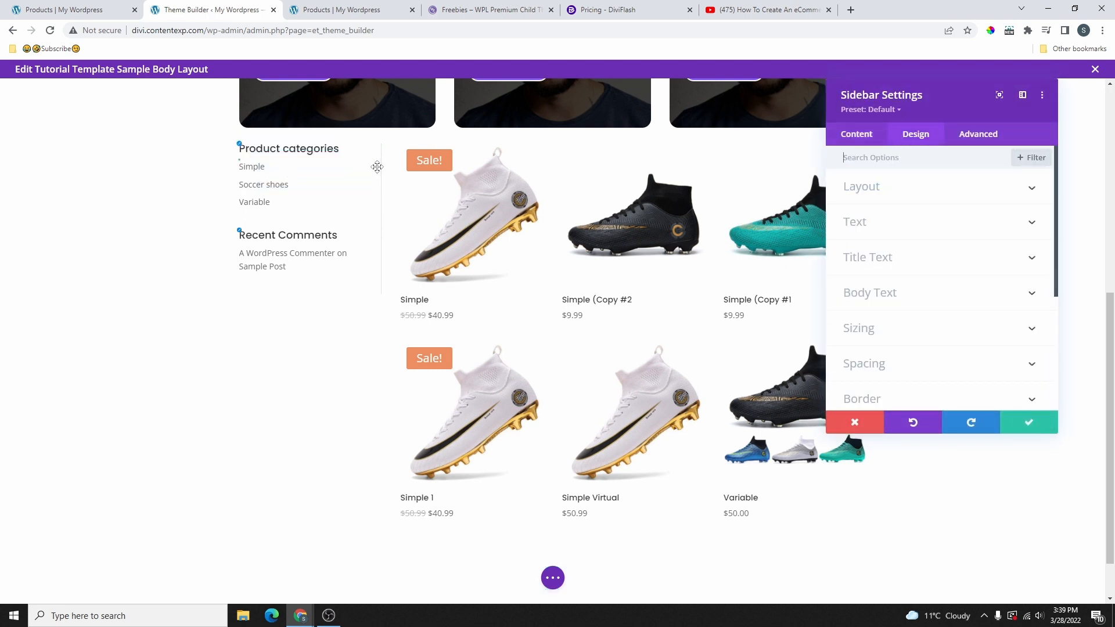
pyautogui.click(878, 191)
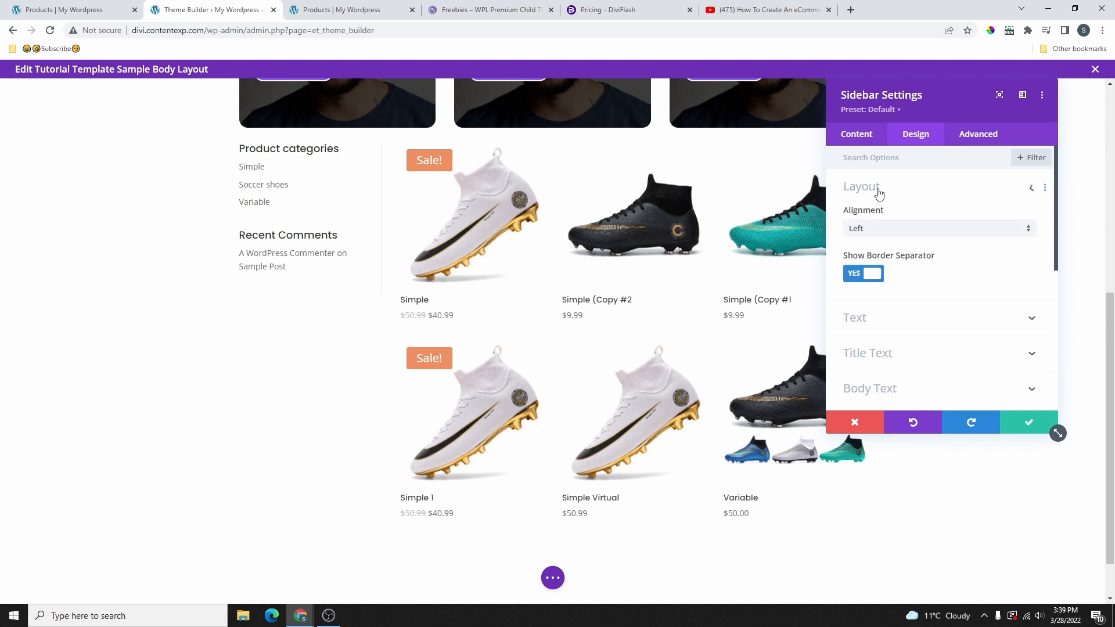
pyautogui.click(856, 276)
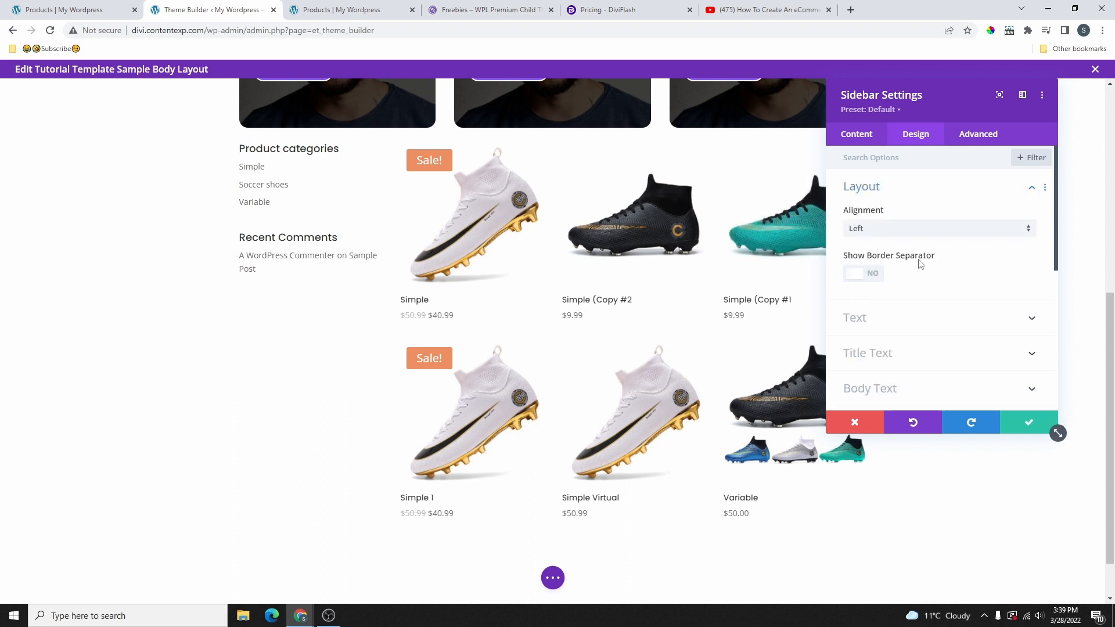
# Step: Give the sidebar module the saved orange background colour and lighten it to a semi-transparent beige
pyautogui.click(351, 186)
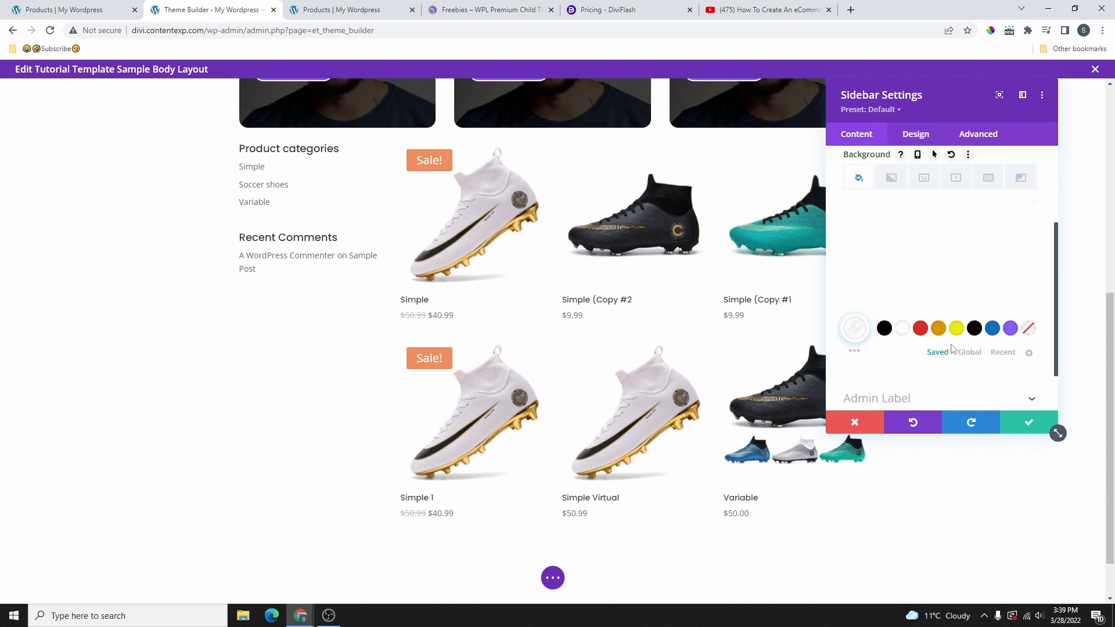
pyautogui.click(939, 328)
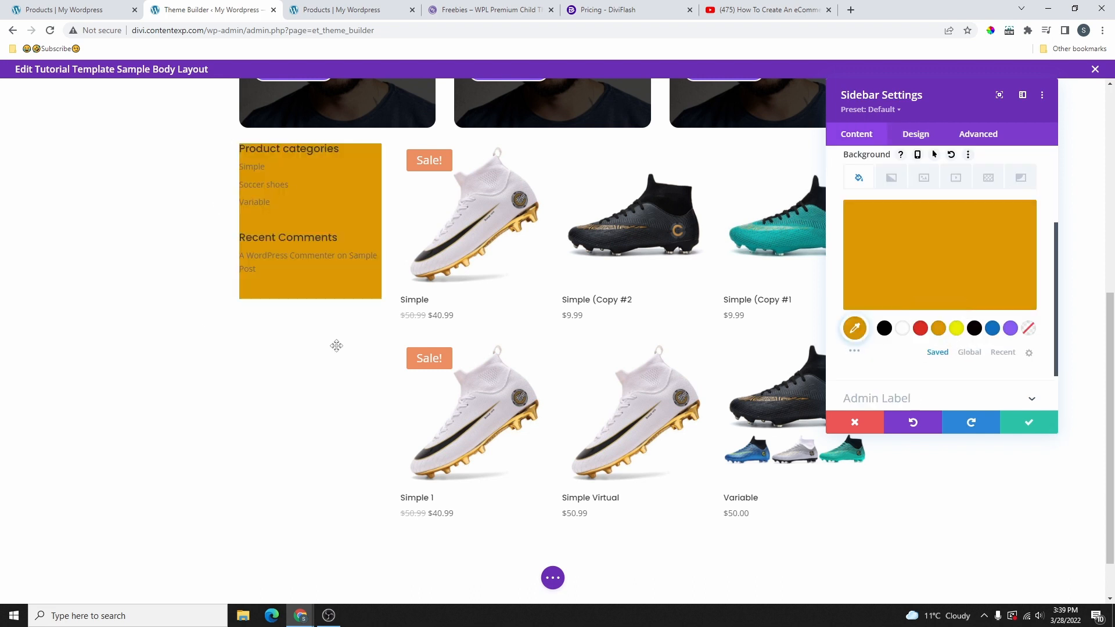
pyautogui.click(985, 273)
pyautogui.moveTo(1023, 217); pyautogui.dragTo(1023, 269)
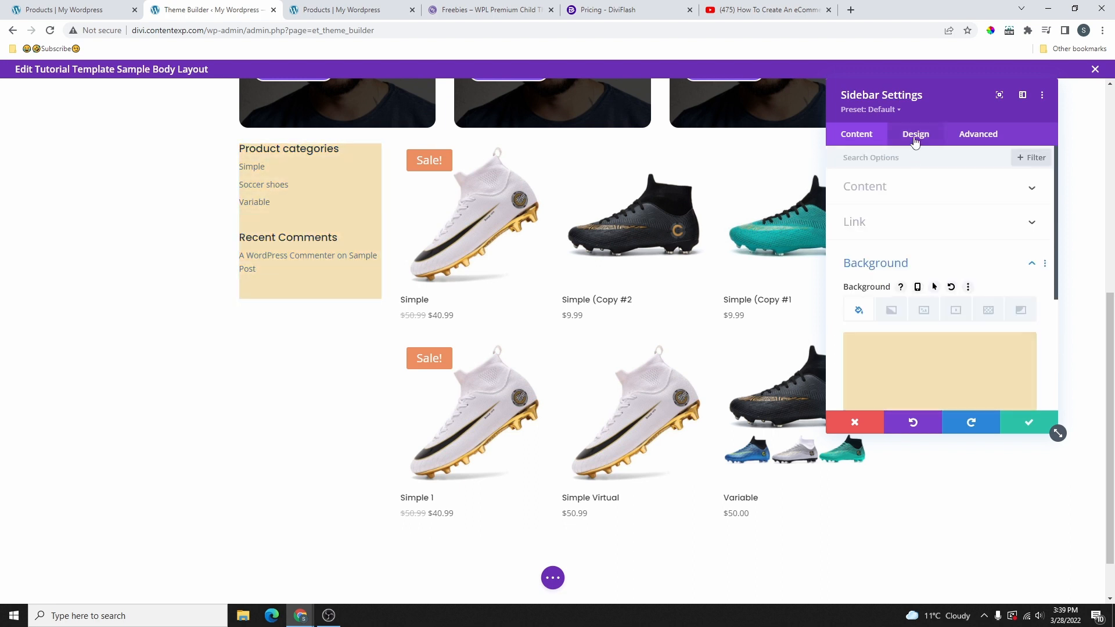
# Step: Set the sidebar module's padding to 10px on the top and bottom and 15px on the left and right
pyautogui.click(916, 135)
pyautogui.scroll(-1, 916, 305)
pyautogui.scroll(-1, 917, 305)
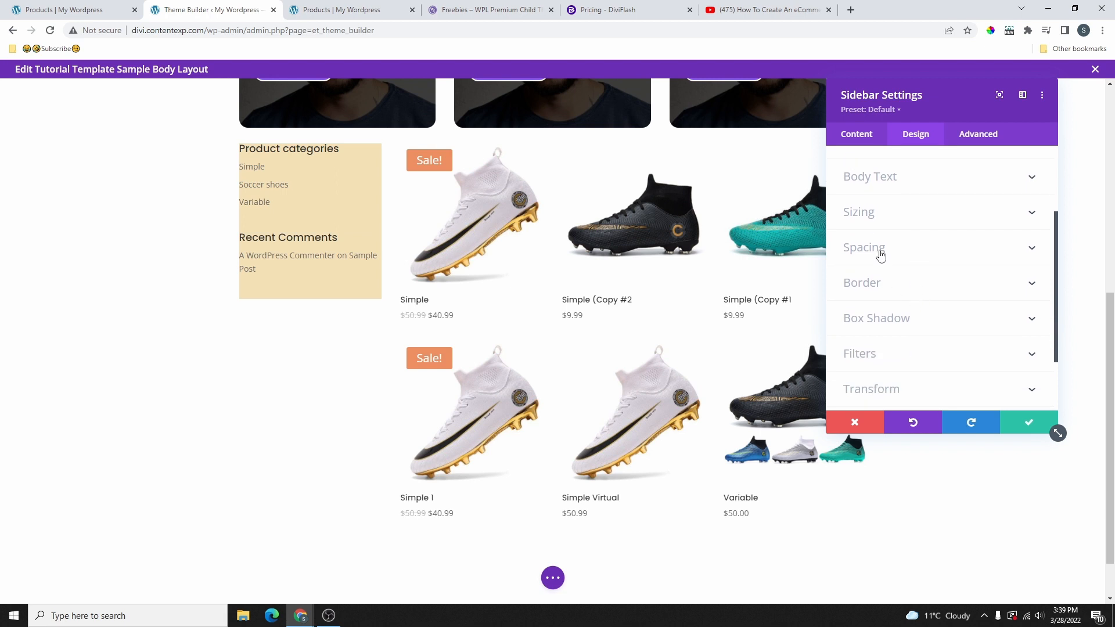
pyautogui.click(880, 251)
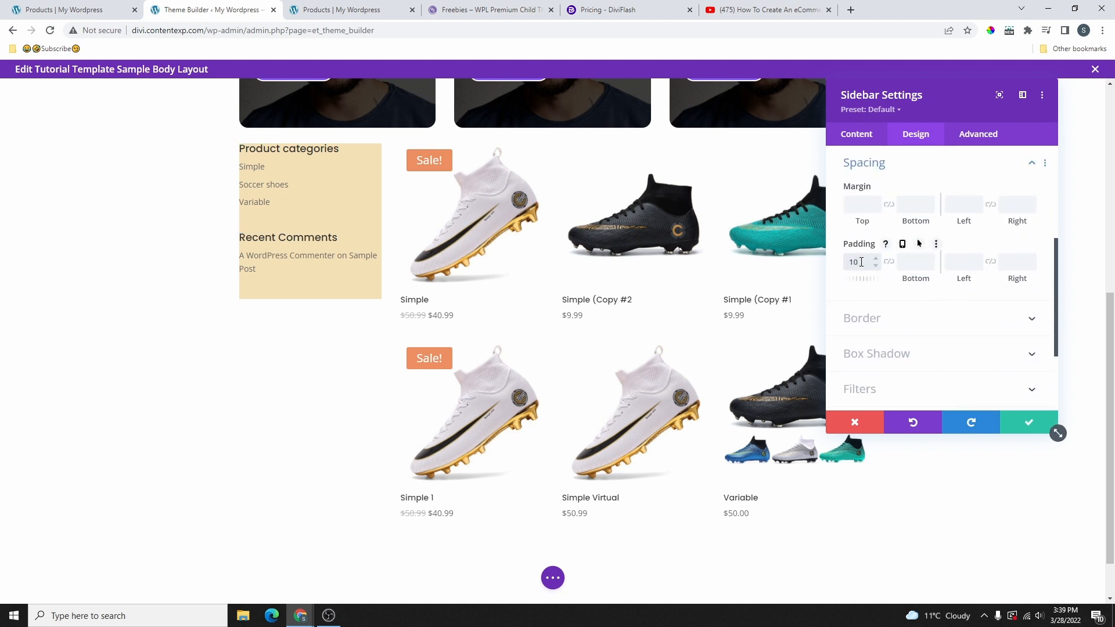
pyautogui.click(861, 262)
pyautogui.write('10')
pyautogui.click(889, 262)
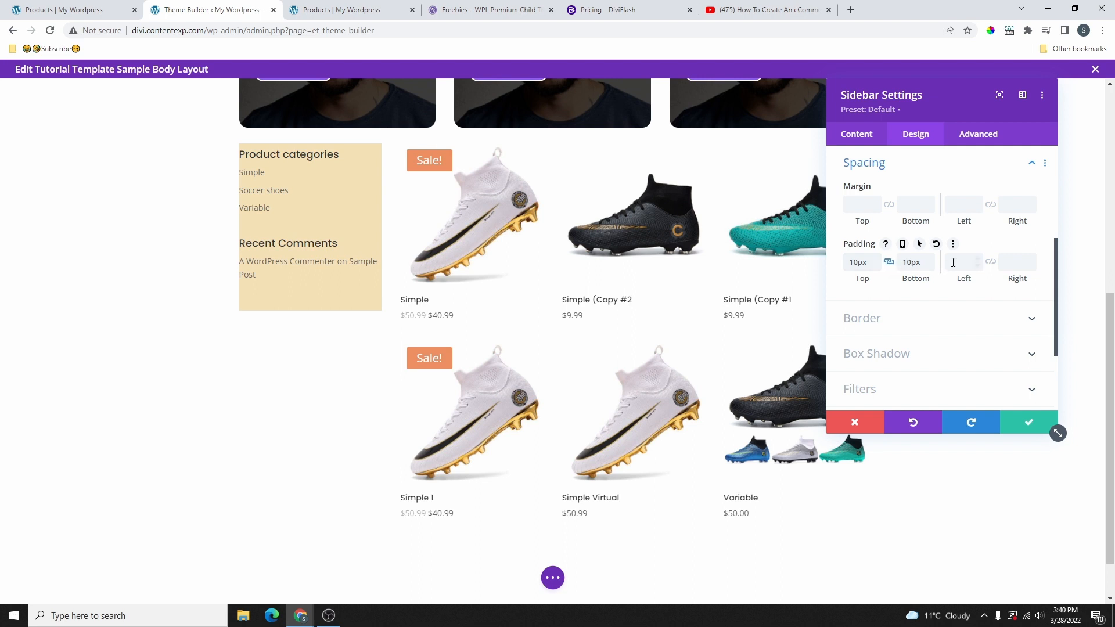
pyautogui.click(991, 262)
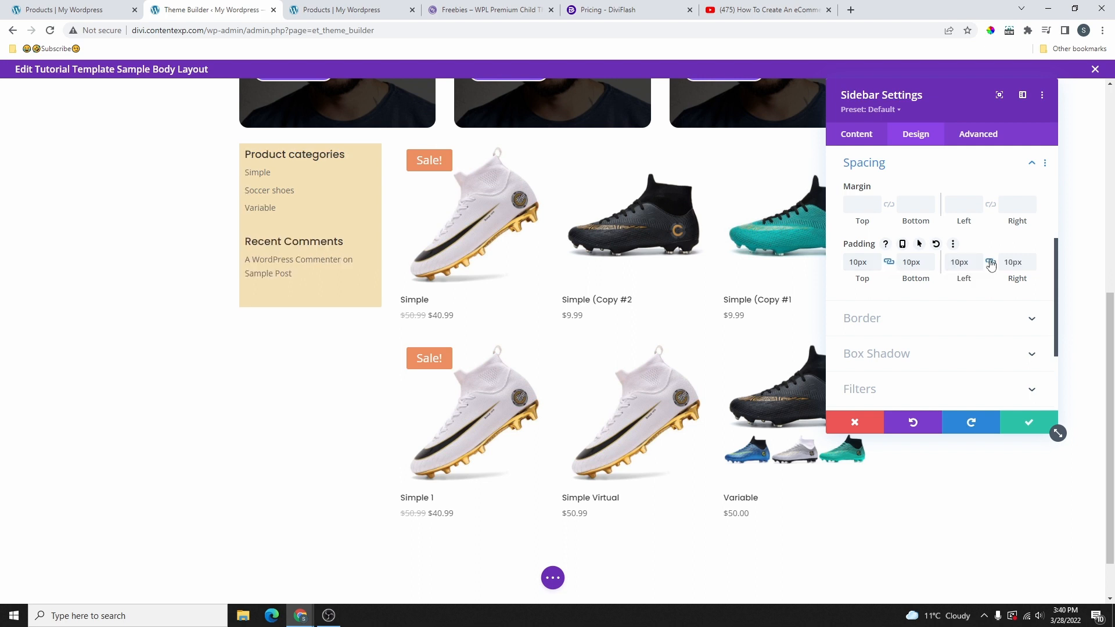
pyautogui.press('Up')
pyautogui.press('Up')
pyautogui.press('Up')
pyautogui.press('Up')
pyautogui.press('Up')
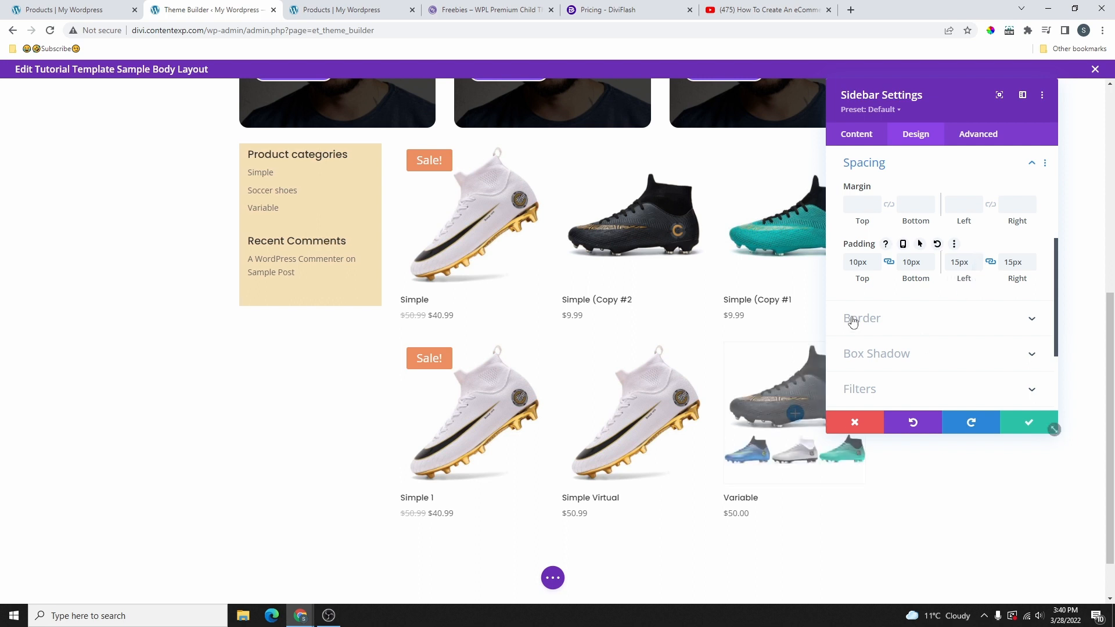
# Step: Round the corners of the sidebar module's border and apply the module settings
pyautogui.click(877, 260)
pyautogui.press('Up')
pyautogui.press('Up')
pyautogui.press('Up')
pyautogui.press('Up')
pyautogui.click(875, 257)
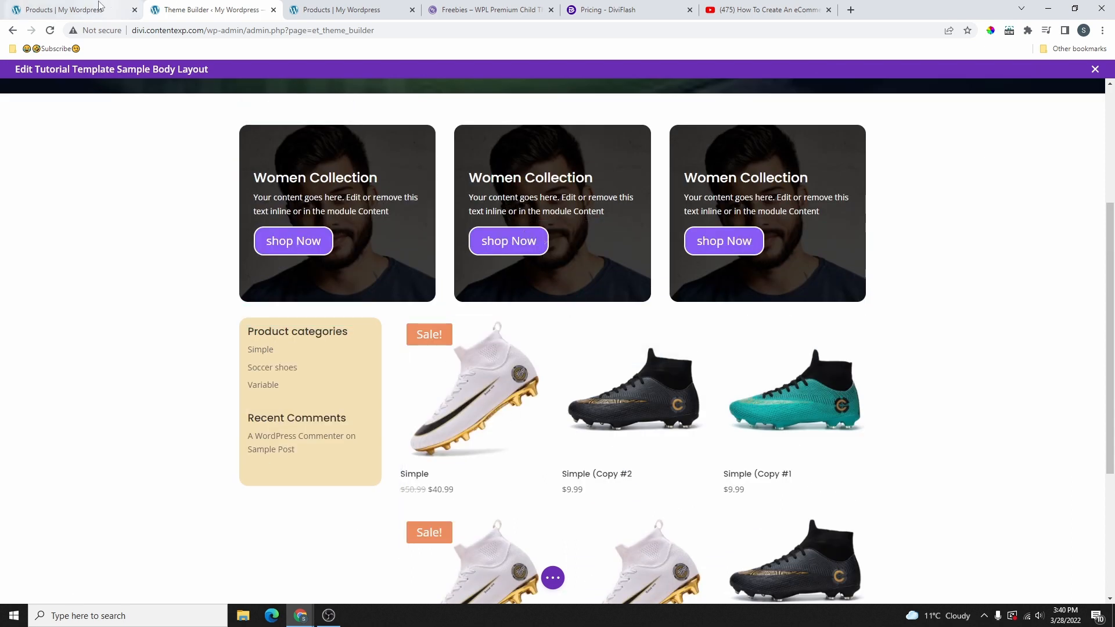
# Step: Set the sticky position of the product row's first column, which holds the sidebar, to Stick to Top
pyautogui.click(99, 5)
pyautogui.click(209, 10)
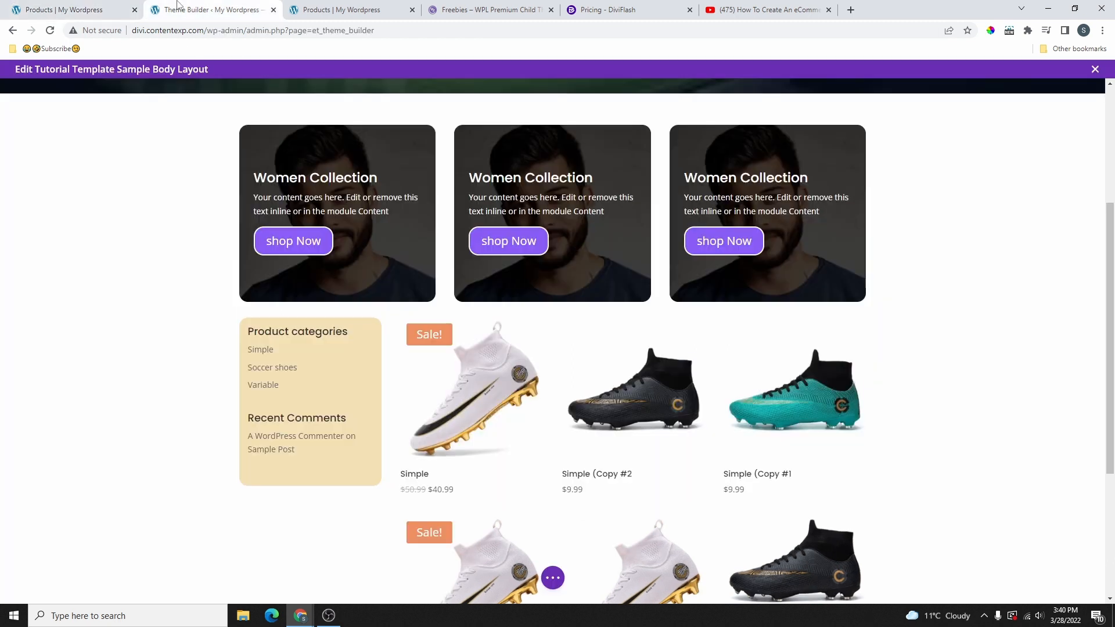
pyautogui.scroll(-3, 319, 222)
pyautogui.scroll(1, 320, 221)
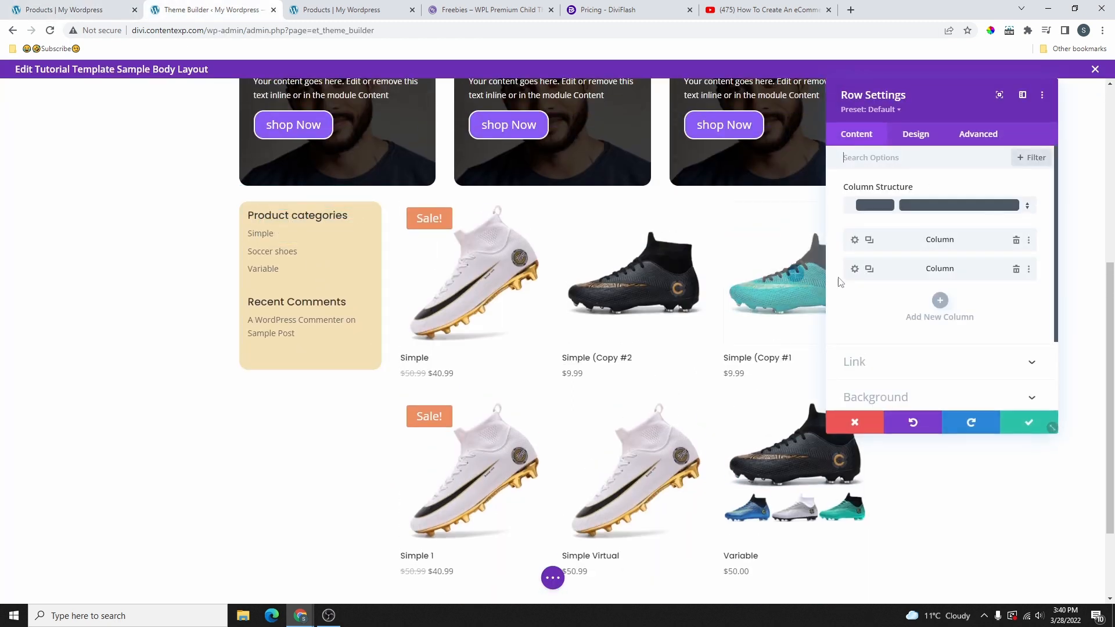
pyautogui.click(854, 241)
pyautogui.click(916, 134)
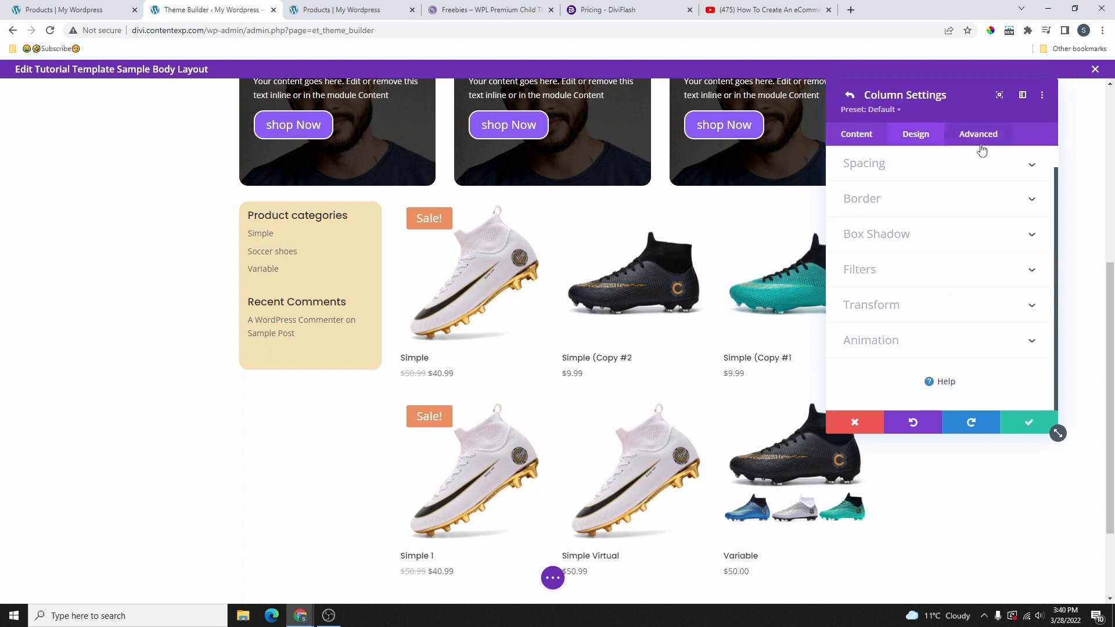
pyautogui.click(978, 134)
pyautogui.scroll(-1, 929, 331)
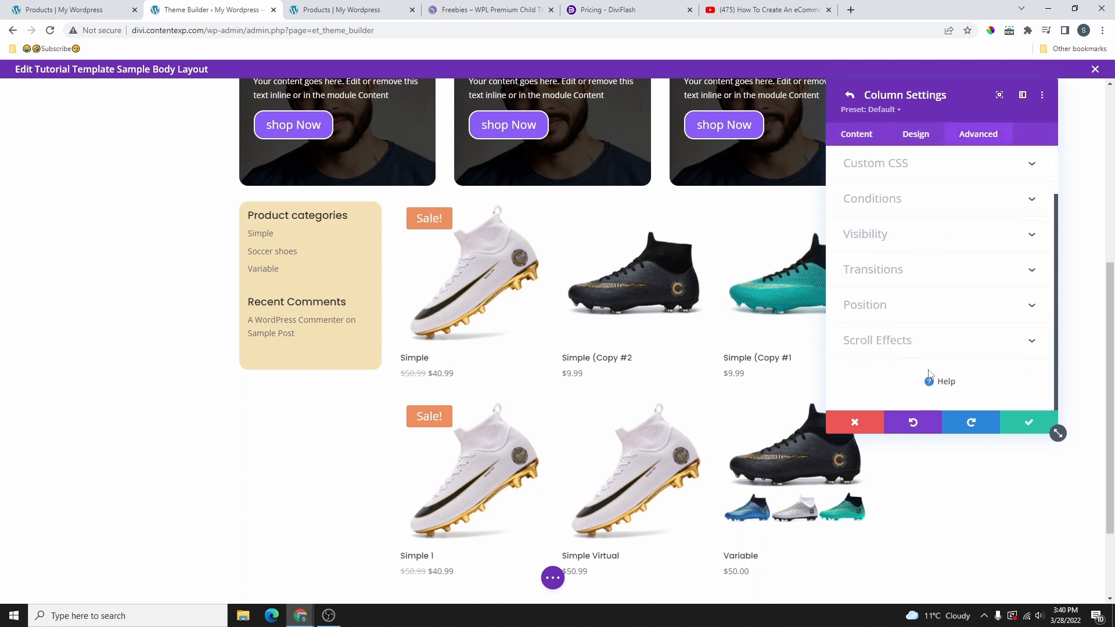
pyautogui.click(897, 346)
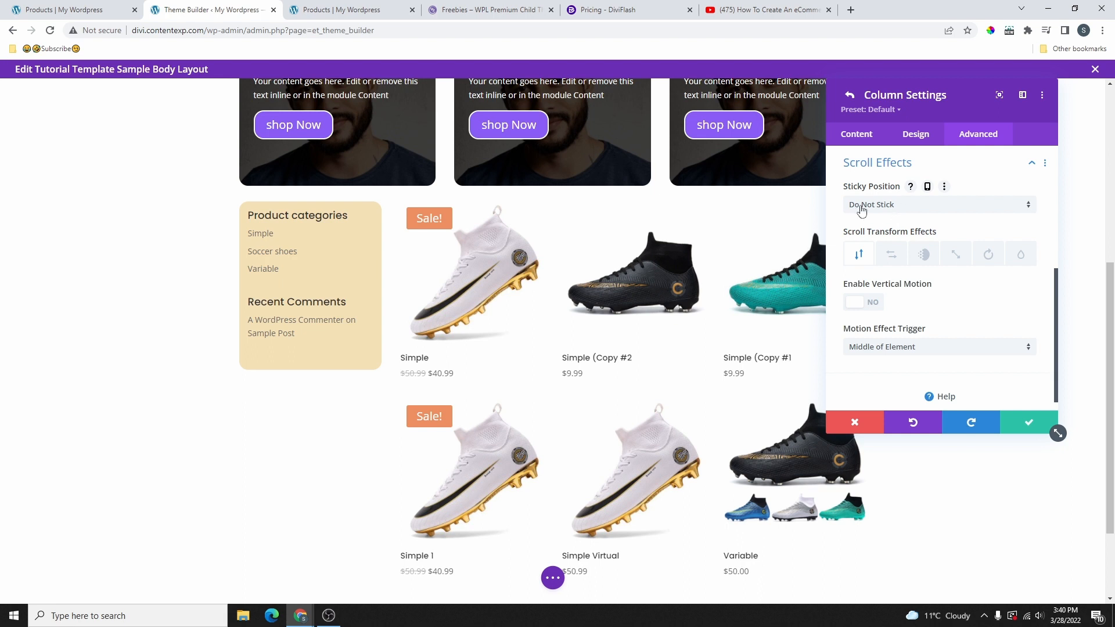
pyautogui.click(891, 210)
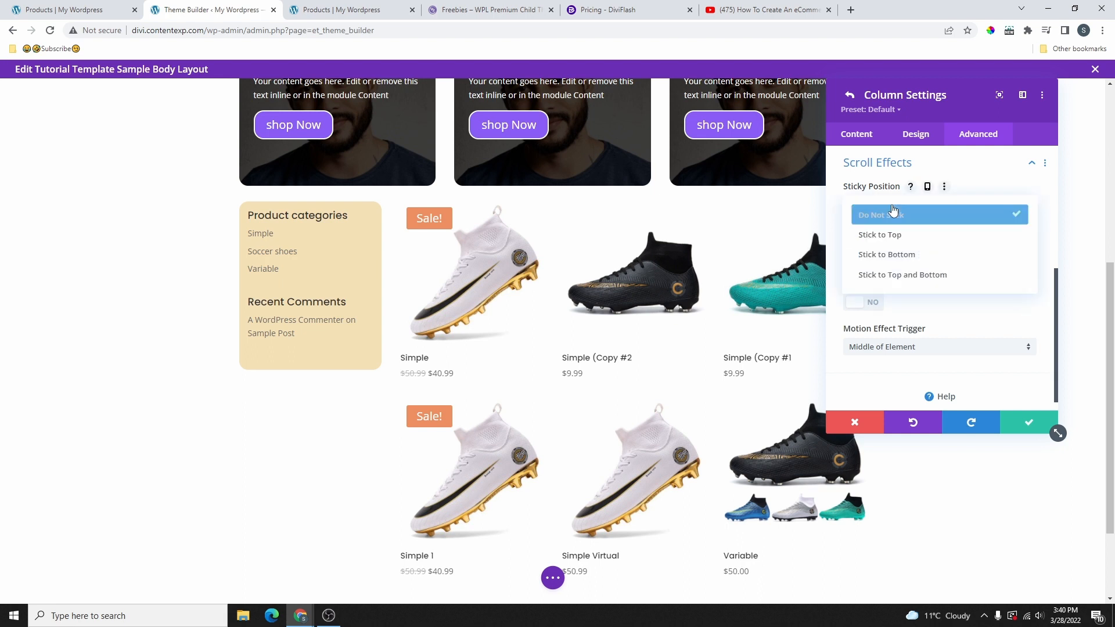
pyautogui.click(894, 237)
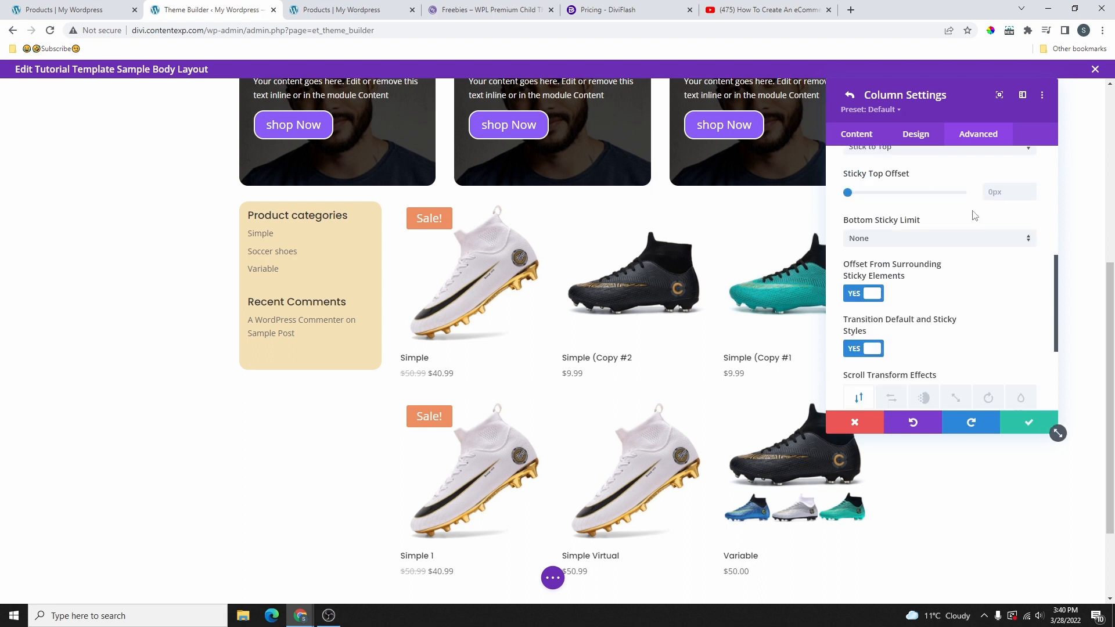
# Step: Set the sidebar column's sticky top offset to 10px and its bottom sticky limit to Row
pyautogui.click(1000, 192)
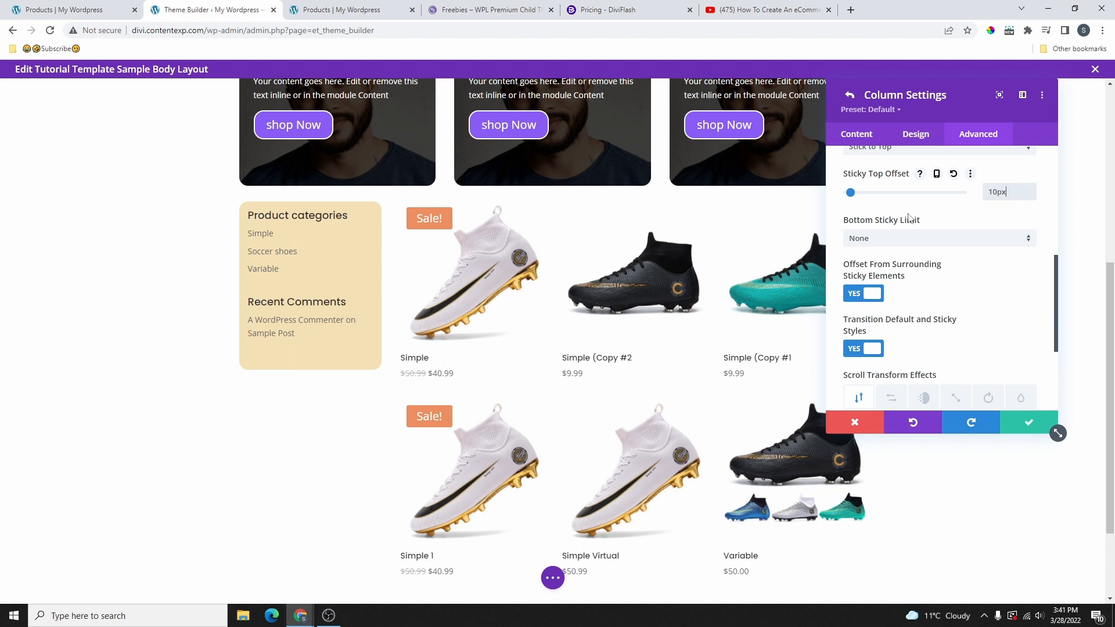
pyautogui.click(911, 238)
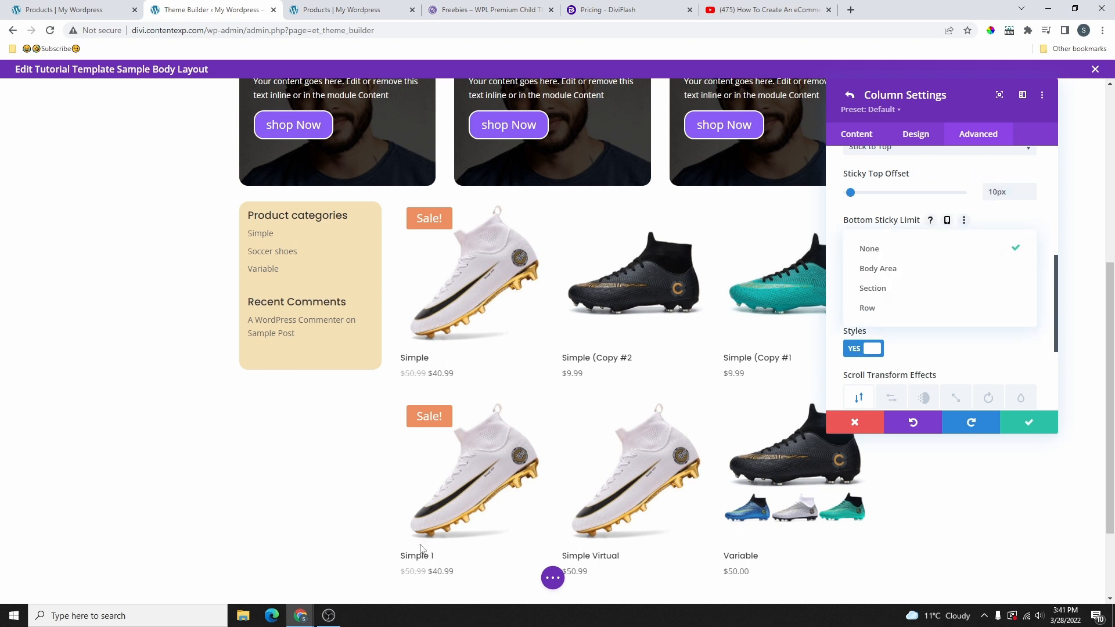
pyautogui.click(867, 308)
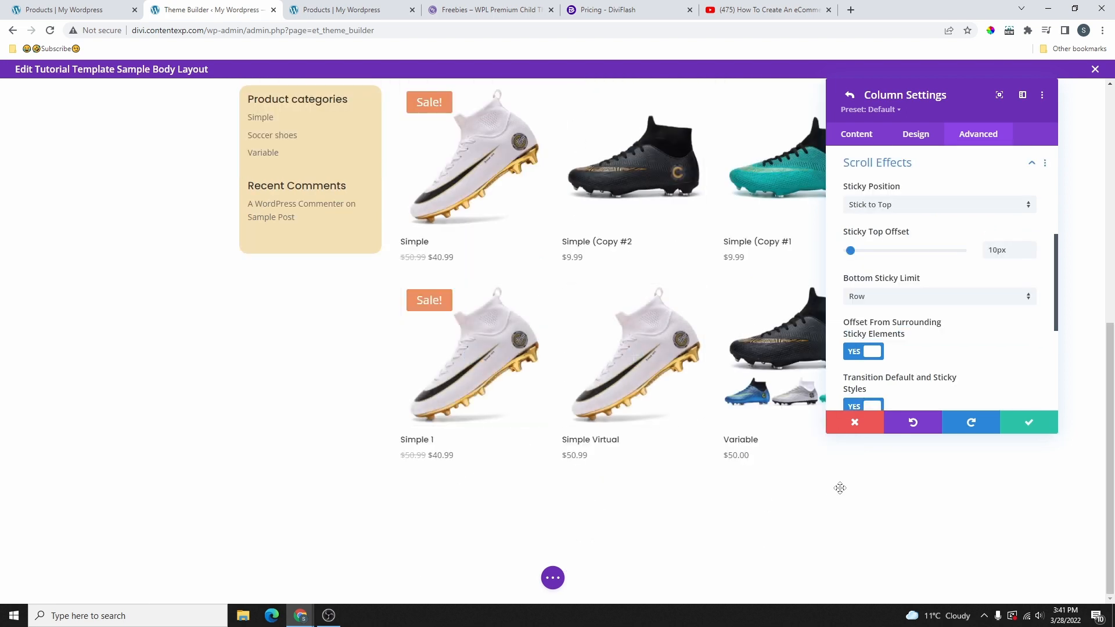
# Step: Examine how the sidebar sticks beside the product grid while scrolling on the finished example shop page
pyautogui.click(87, 5)
pyautogui.scroll(-2, 427, 243)
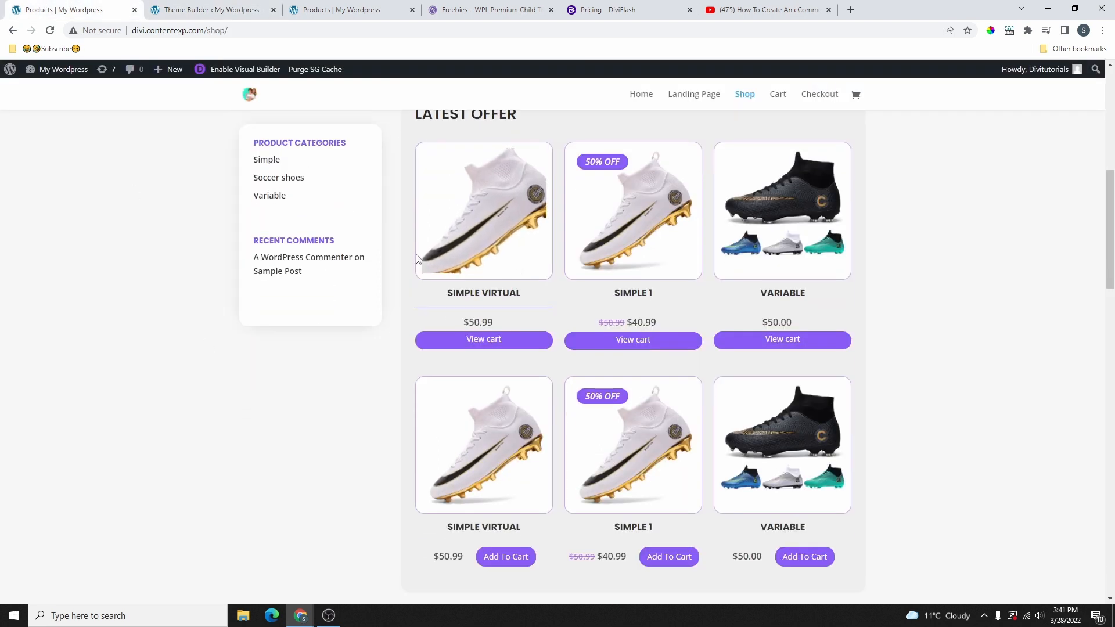
pyautogui.scroll(-2, 416, 258)
pyautogui.scroll(-7, 428, 214)
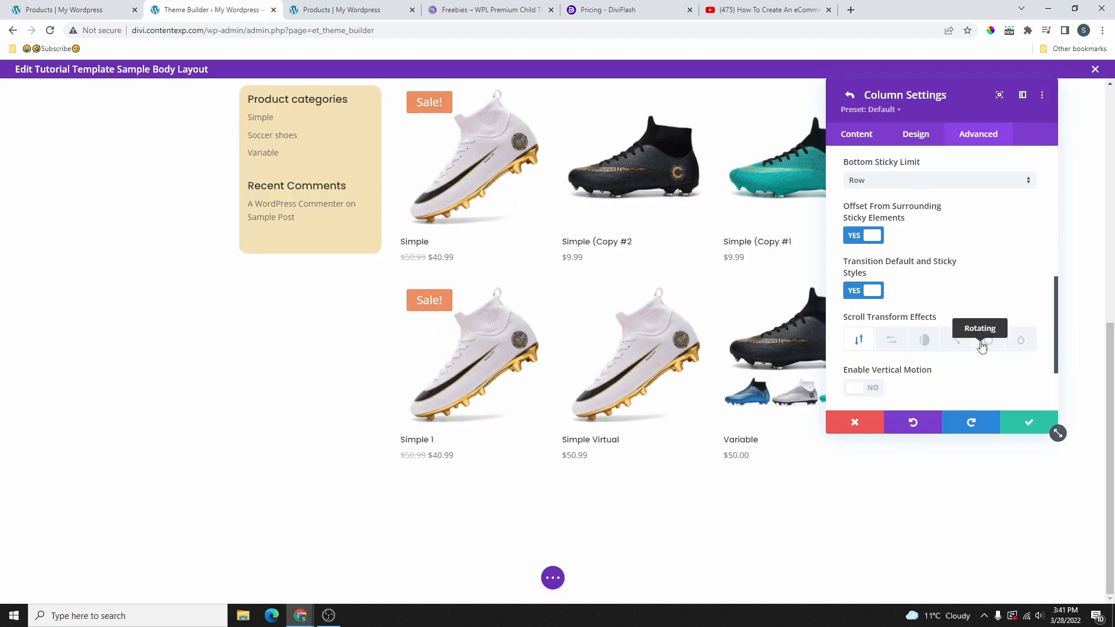
pyautogui.scroll(2, 981, 343)
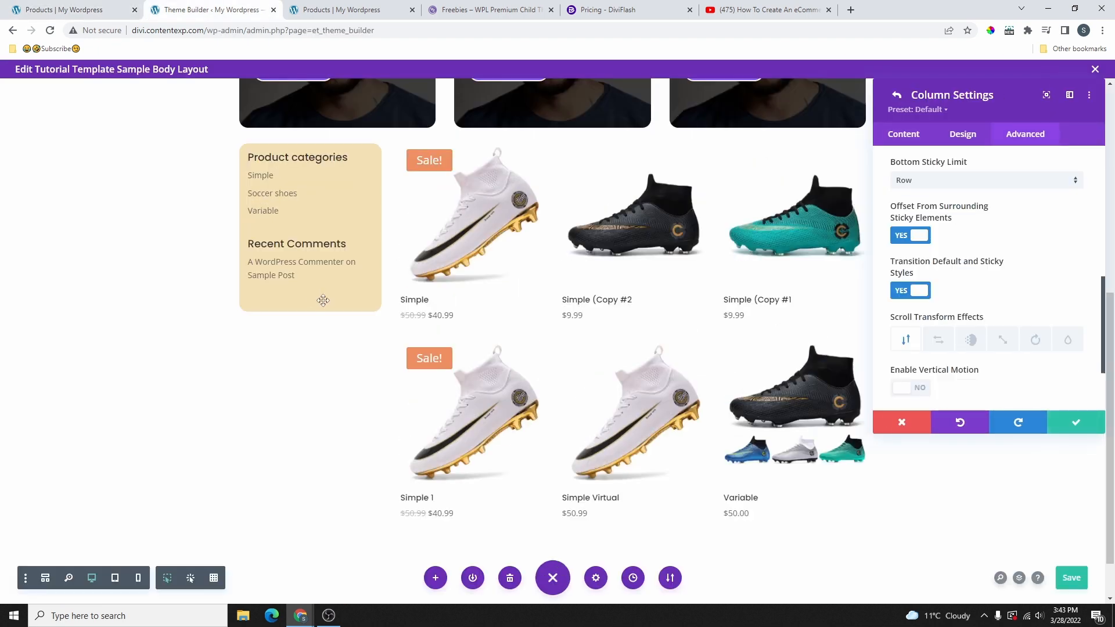
pyautogui.click(123, 6)
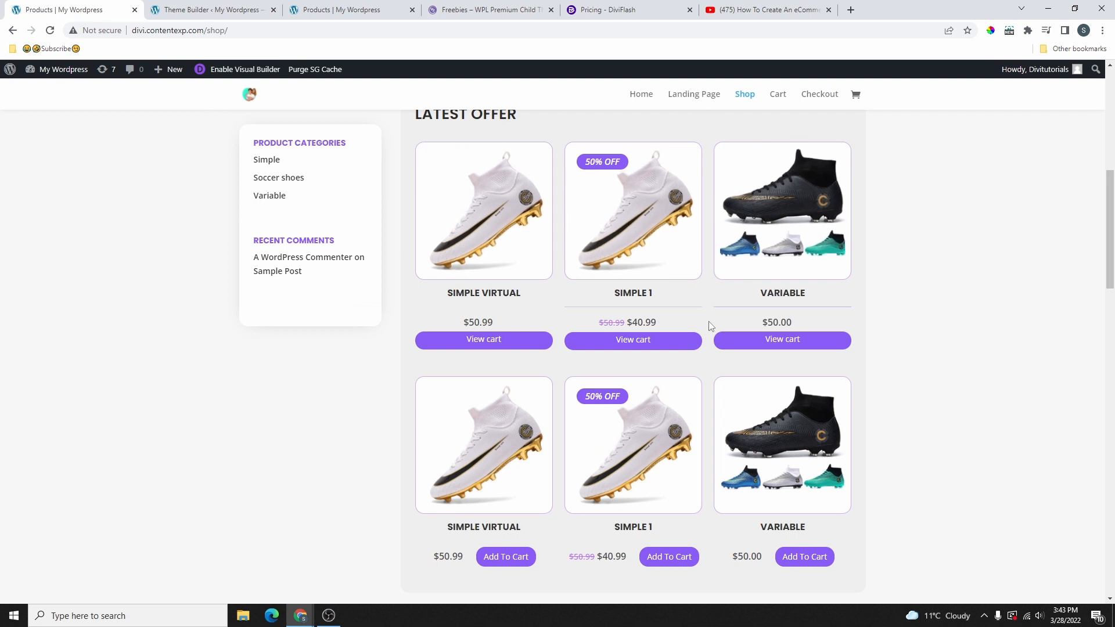
pyautogui.scroll(-2, 731, 433)
pyautogui.click(213, 6)
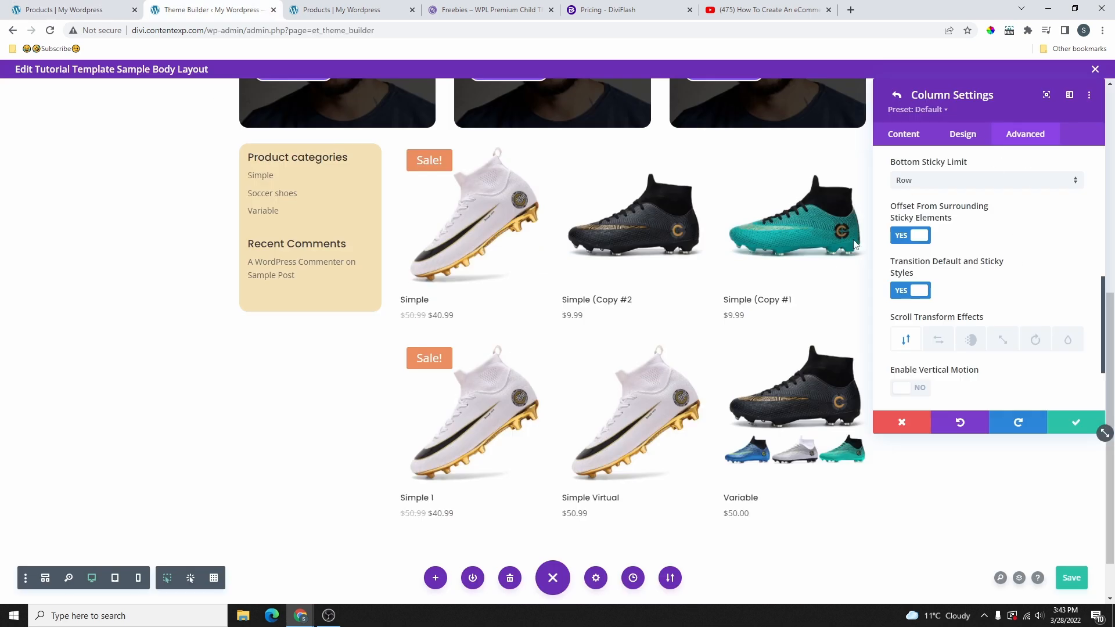
# Step: Apply the sidebar column's settings and the product row's settings
pyautogui.click(1090, 424)
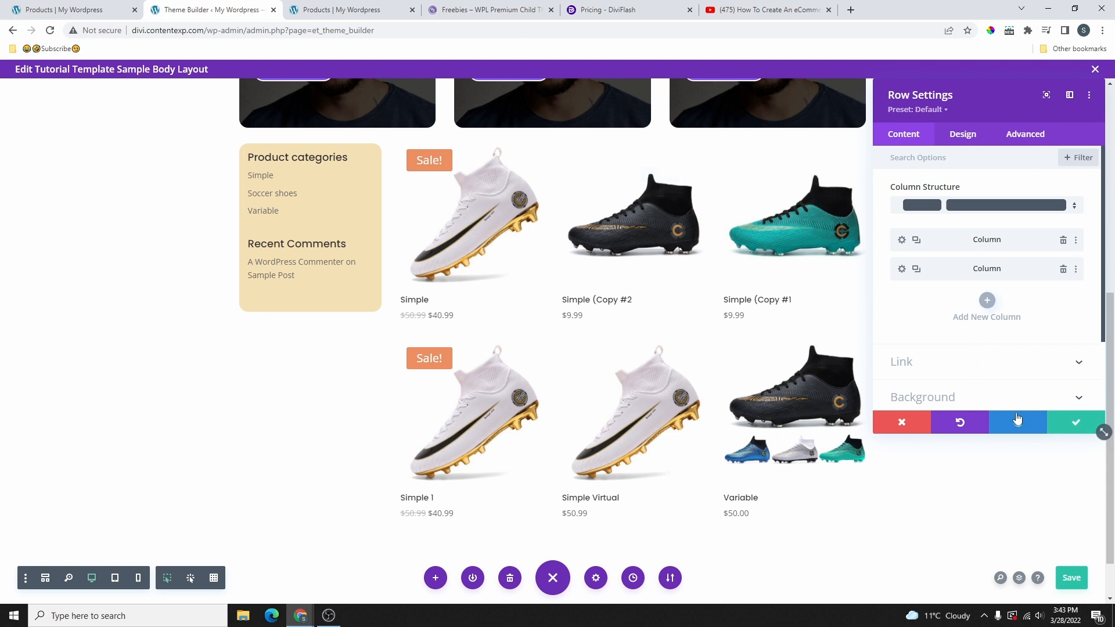
pyautogui.click(1066, 427)
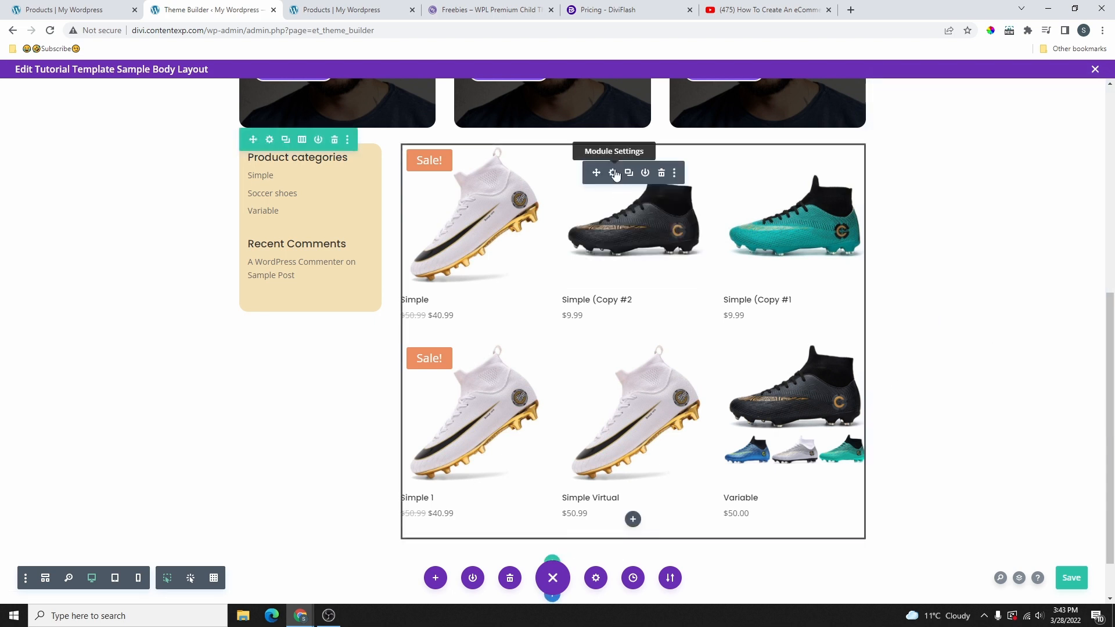
# Step: Set the title font weight of the Woo Products module to Bold
pyautogui.click(610, 172)
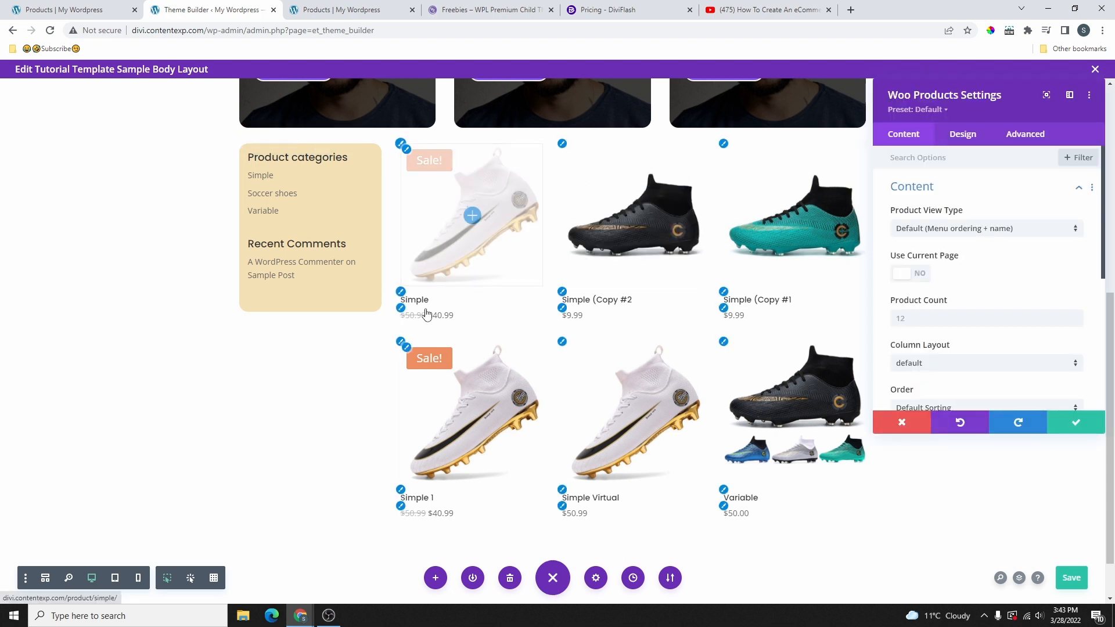
pyautogui.click(401, 294)
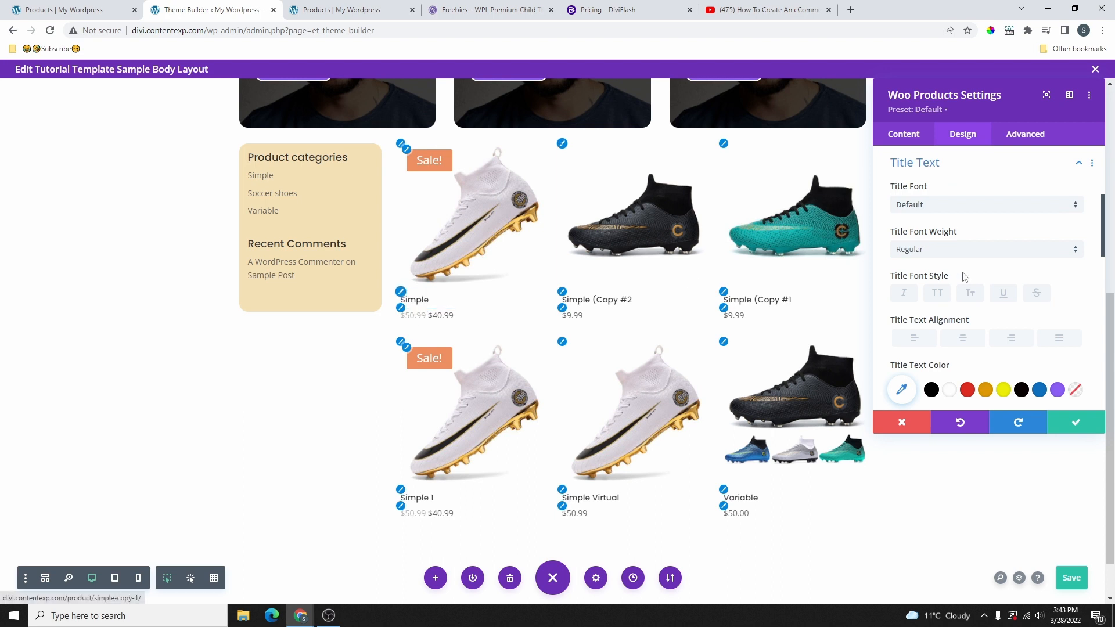
pyautogui.click(962, 253)
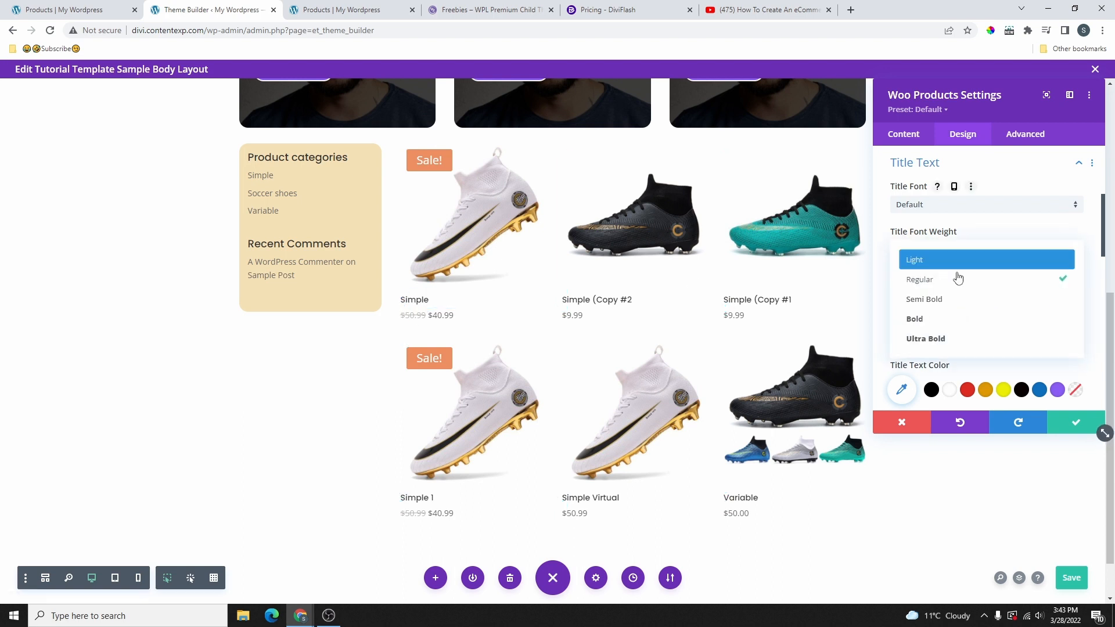
pyautogui.click(936, 317)
# Step: Style the product price text as uppercase, centered and black with a Bold font weight
pyautogui.click(401, 309)
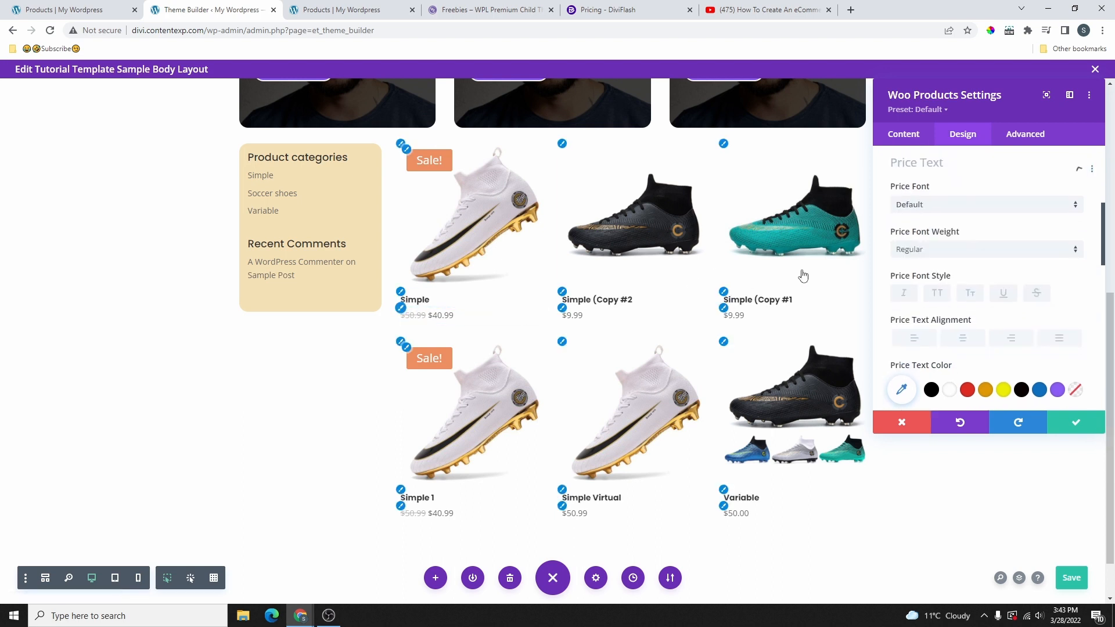
pyautogui.click(964, 283)
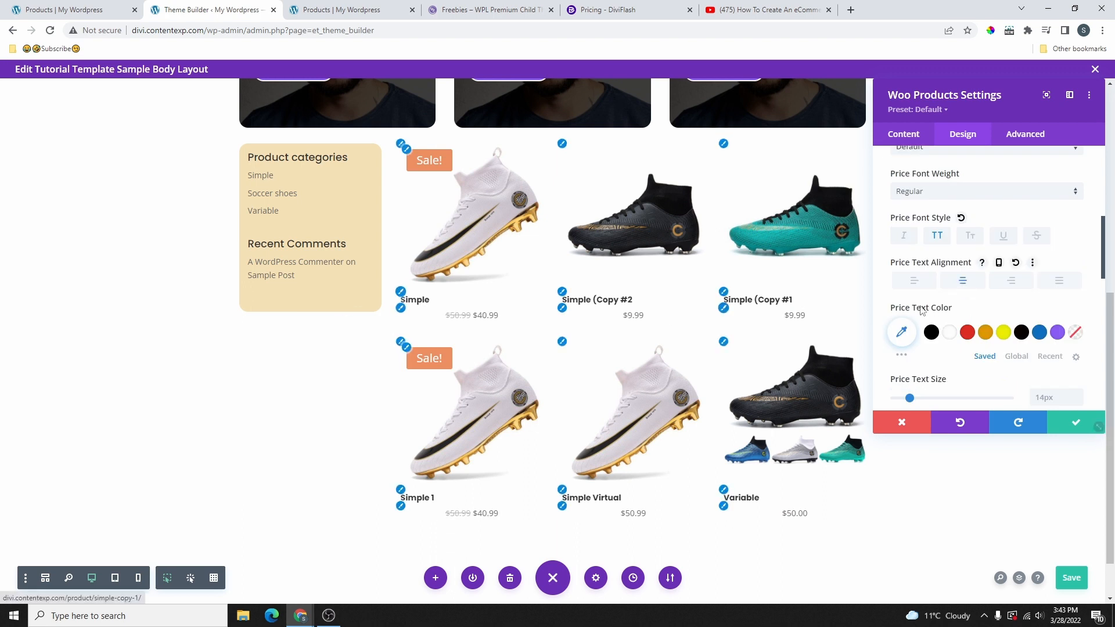
pyautogui.click(1057, 332)
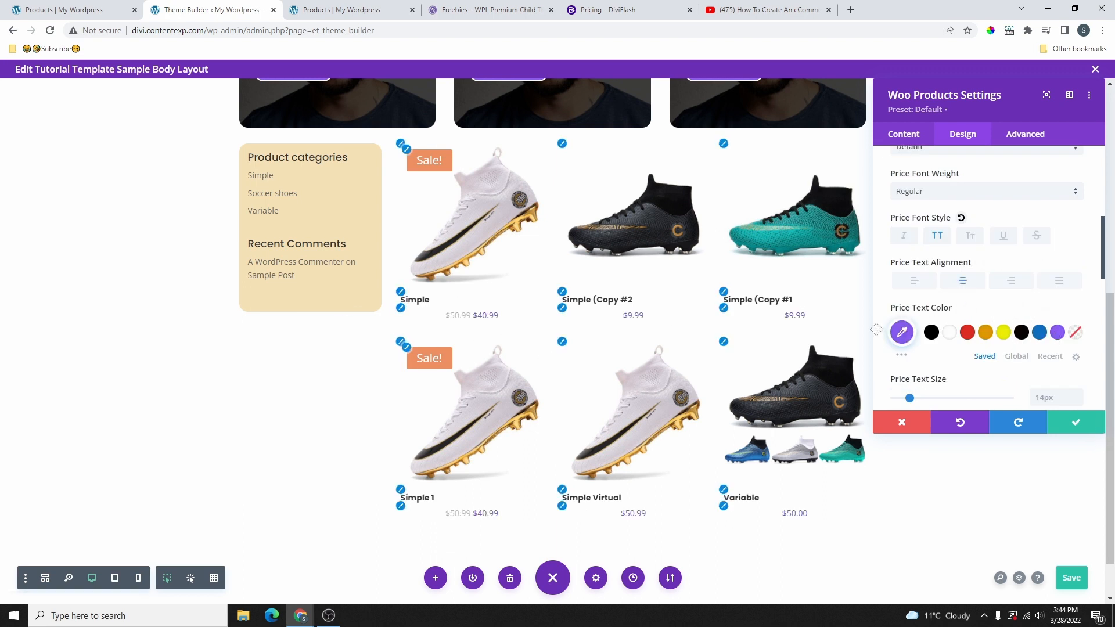
pyautogui.scroll(2, 968, 312)
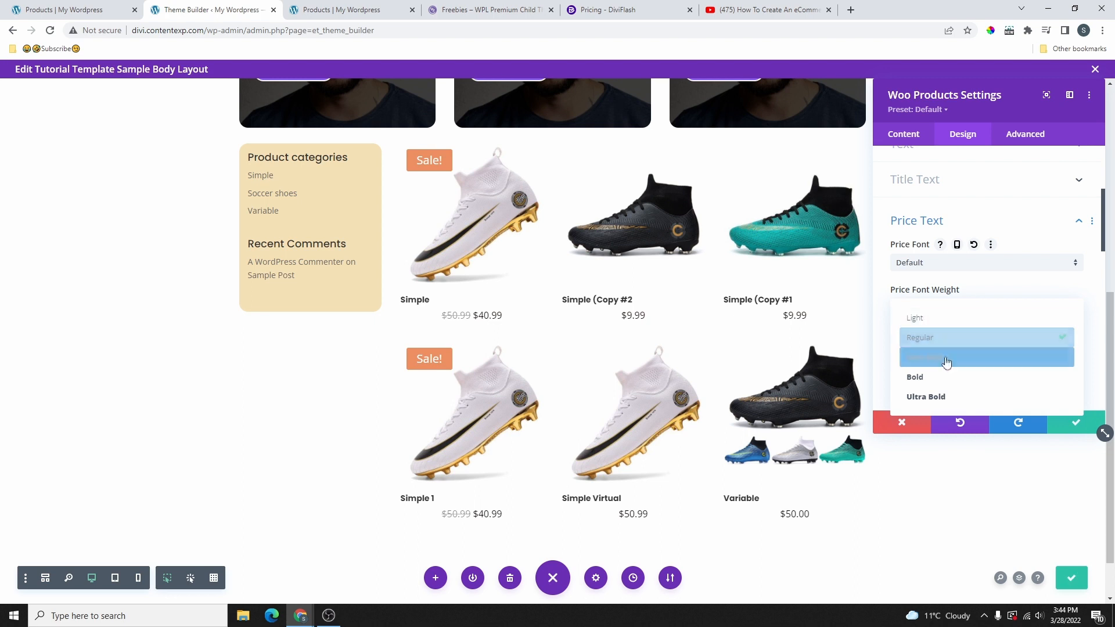
pyautogui.click(947, 377)
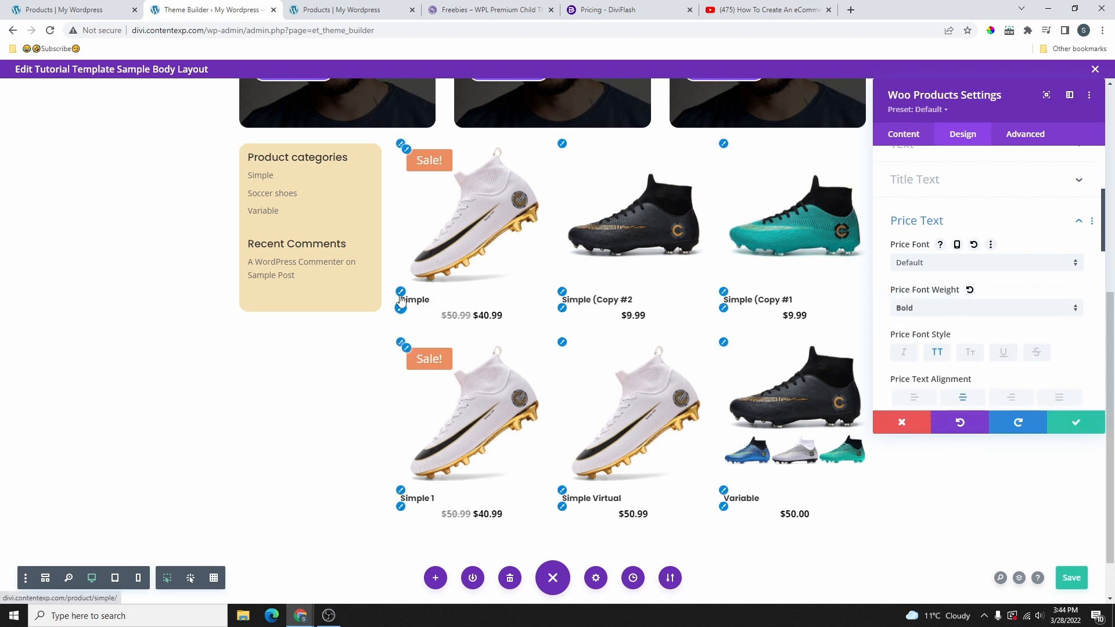
# Step: Center the product title text and color it purple
pyautogui.click(432, 299)
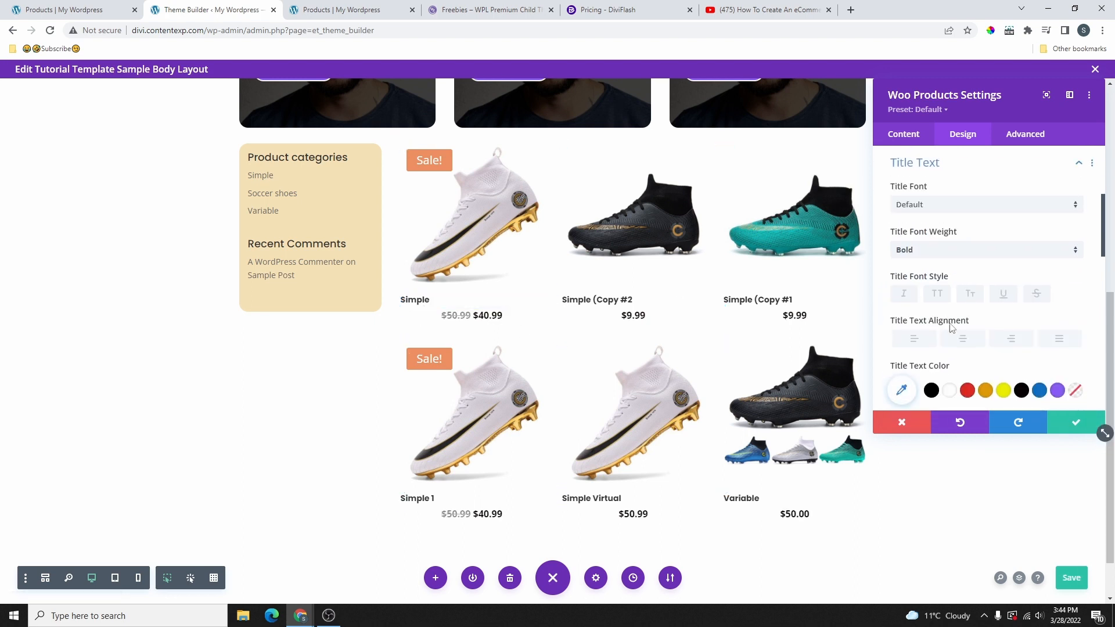
pyautogui.click(962, 339)
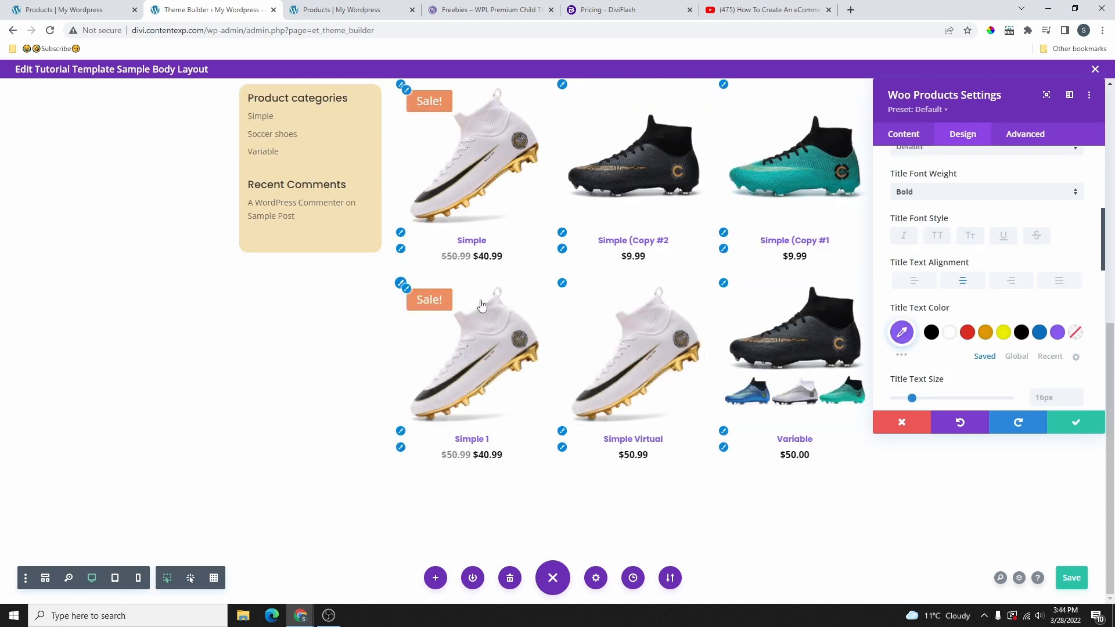
# Step: Color the sale badge purple and round its corners to 11px
pyautogui.scroll(1, 406, 319)
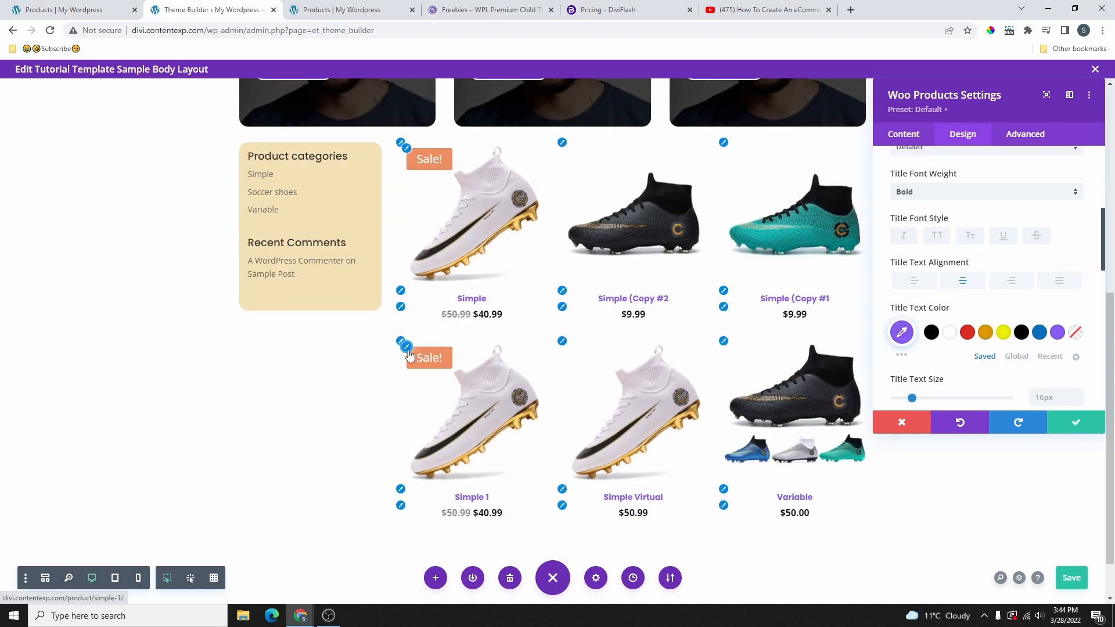
pyautogui.click(408, 350)
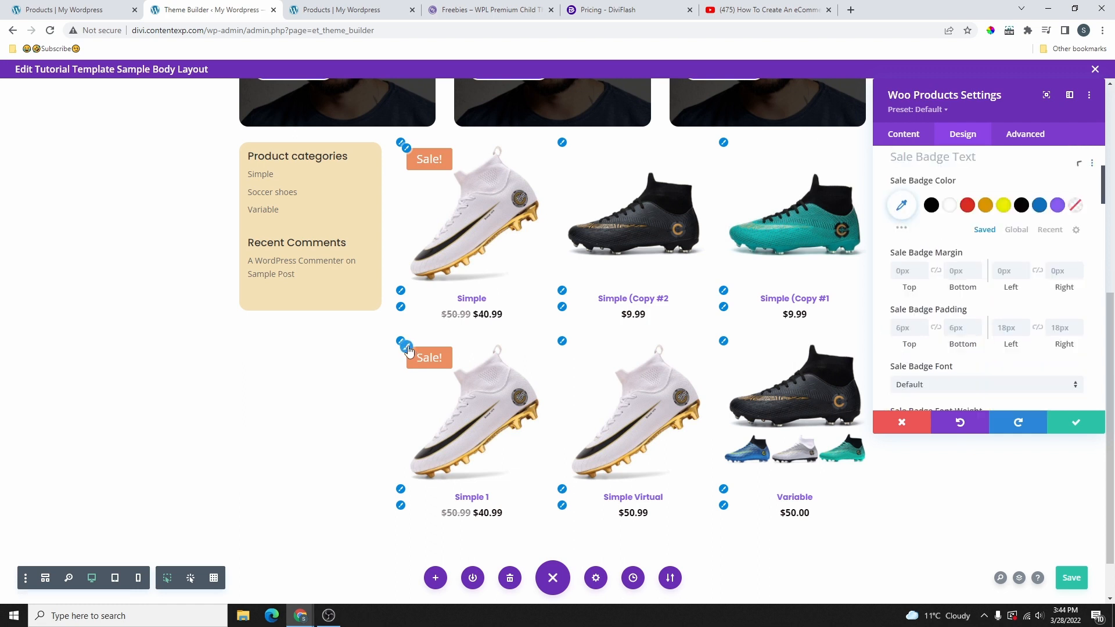
pyautogui.click(1056, 214)
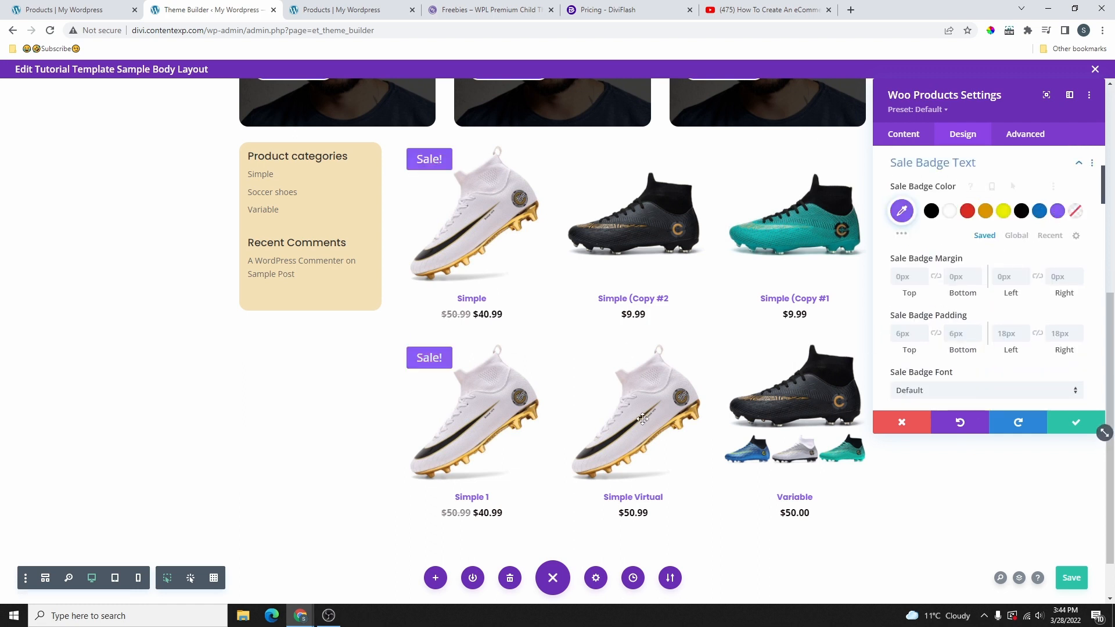
pyautogui.scroll(-5, 1040, 261)
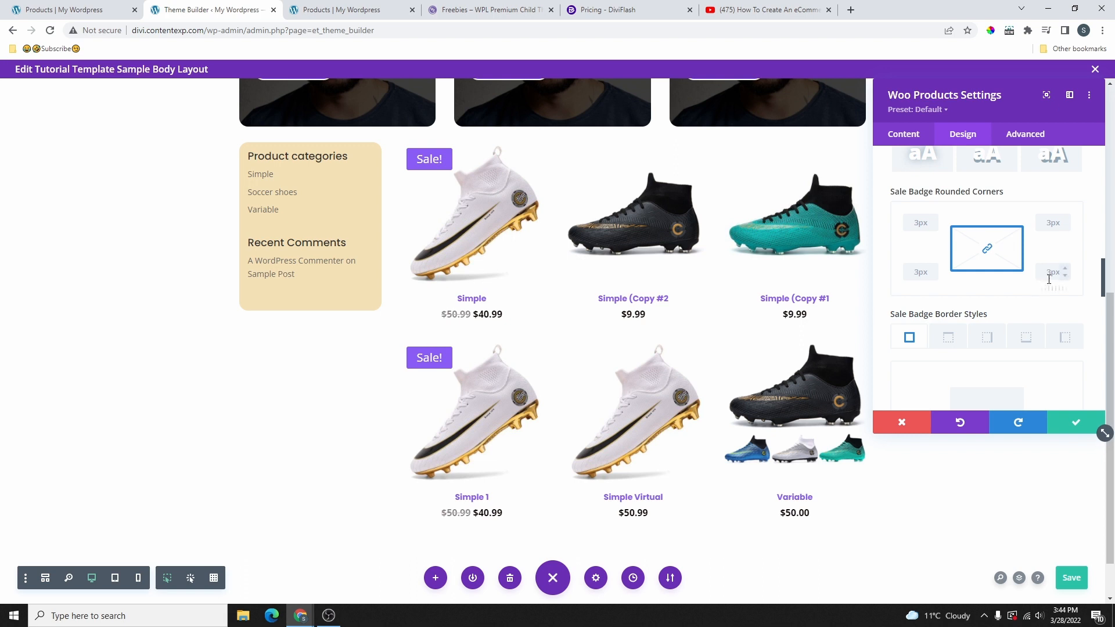
pyautogui.moveTo(1044, 289); pyautogui.dragTo(1046, 289)
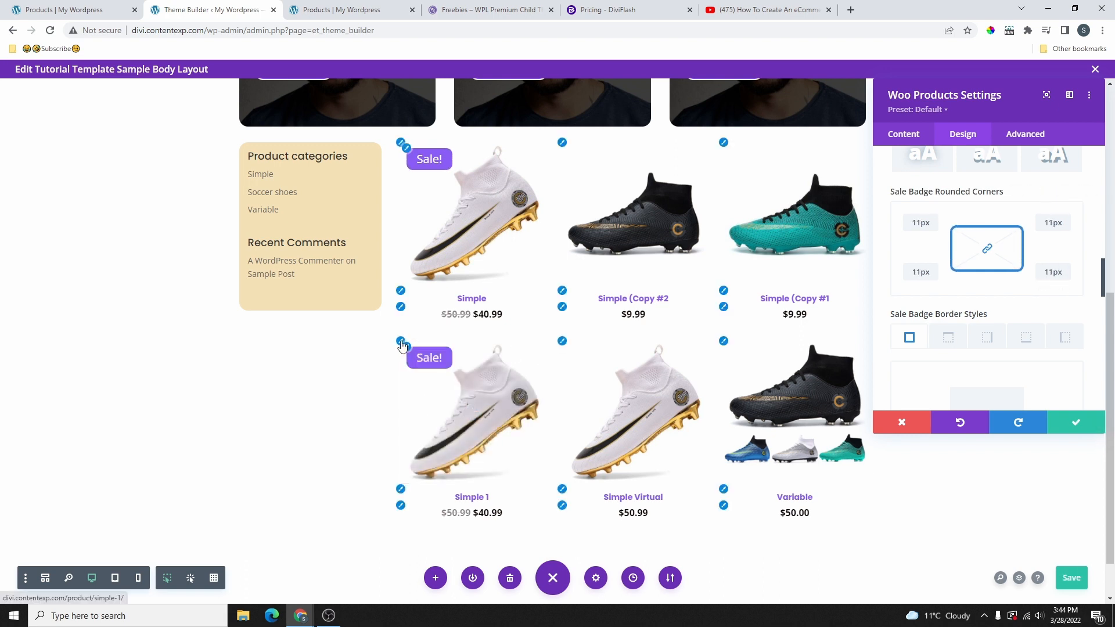
# Step: Give the product images a 1px border with 15px rounded corners
pyautogui.click(400, 343)
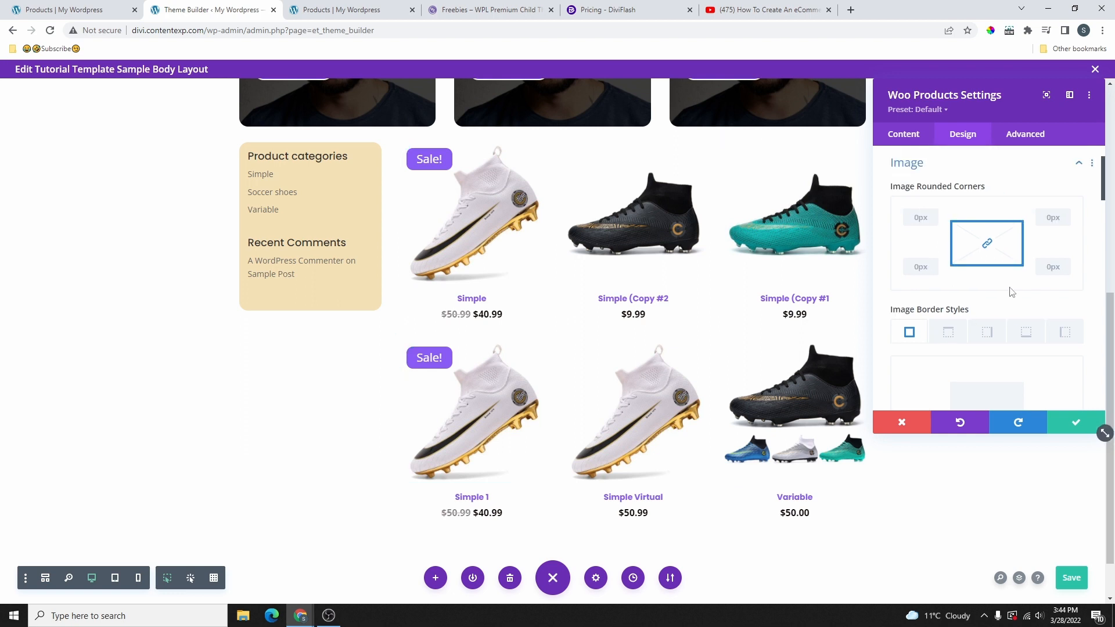
pyautogui.scroll(-5, 972, 240)
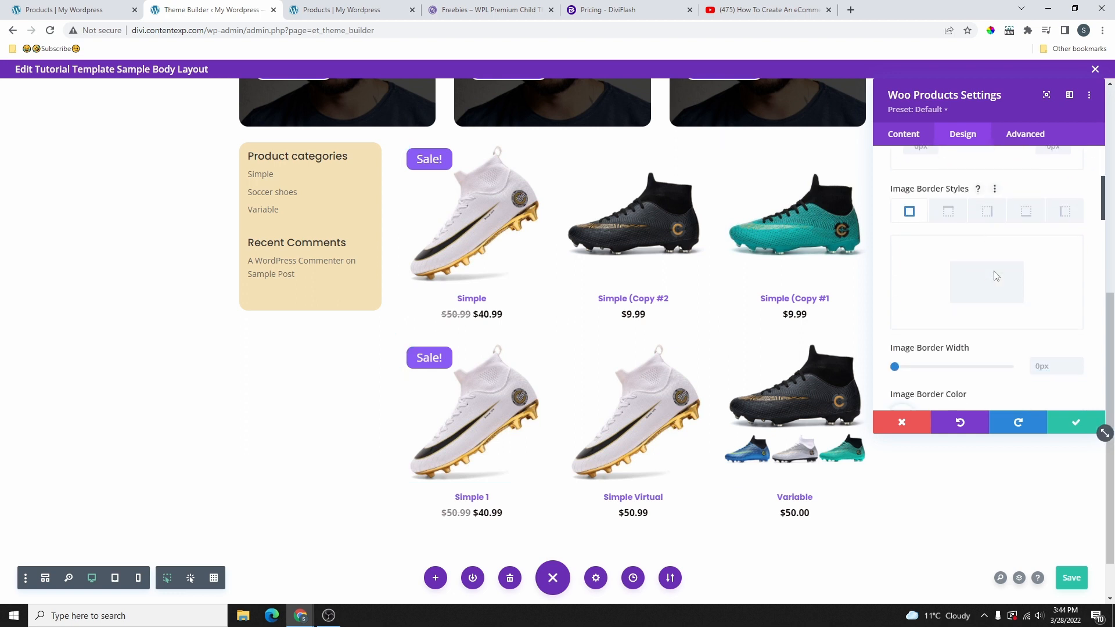
pyautogui.click(1077, 310)
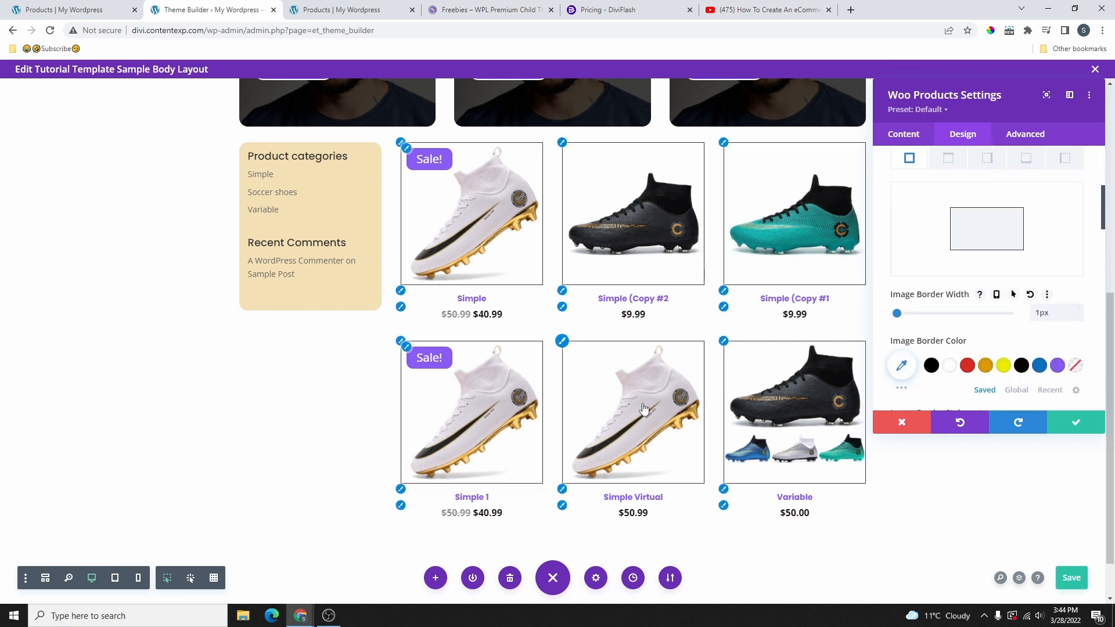
pyautogui.scroll(1, 1027, 250)
pyautogui.scroll(2, 1027, 250)
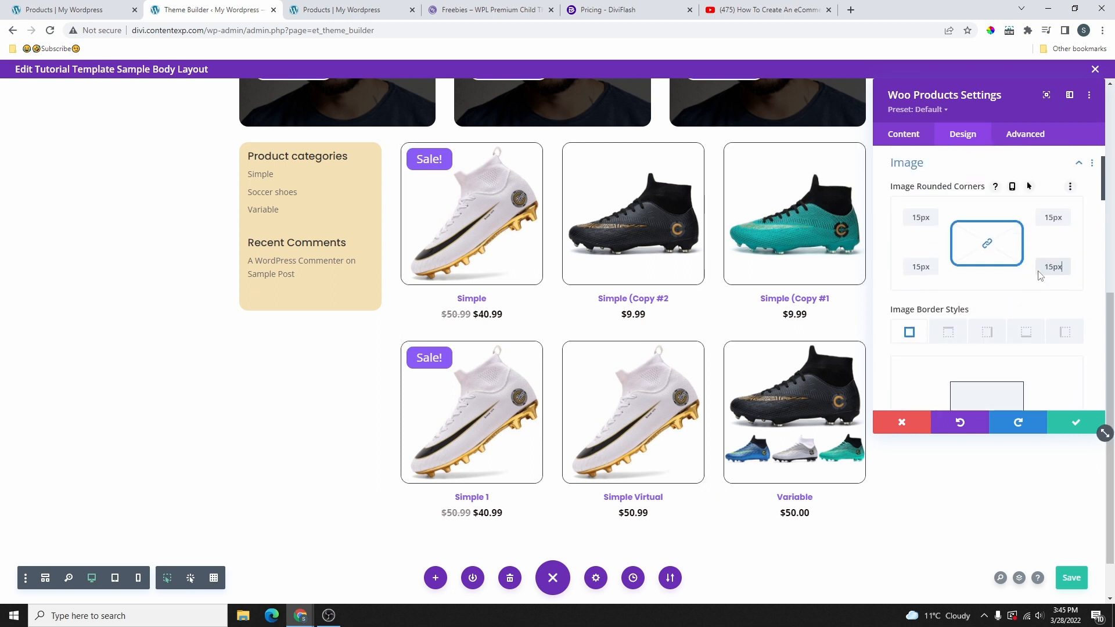
# Step: Color the product image border a semi-transparent purple and save the layout
pyautogui.scroll(-3, 1042, 276)
pyautogui.click(1057, 249)
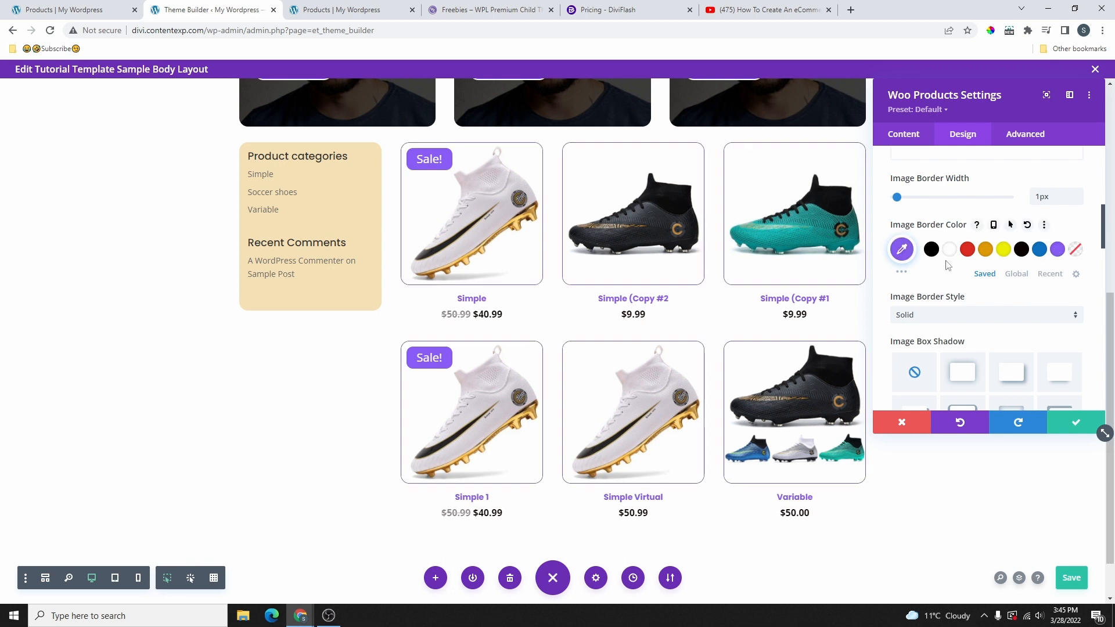
pyautogui.click(902, 249)
pyautogui.moveTo(1070, 283); pyautogui.dragTo(1070, 297)
pyautogui.scroll(-1, 1072, 511)
pyautogui.click(1073, 579)
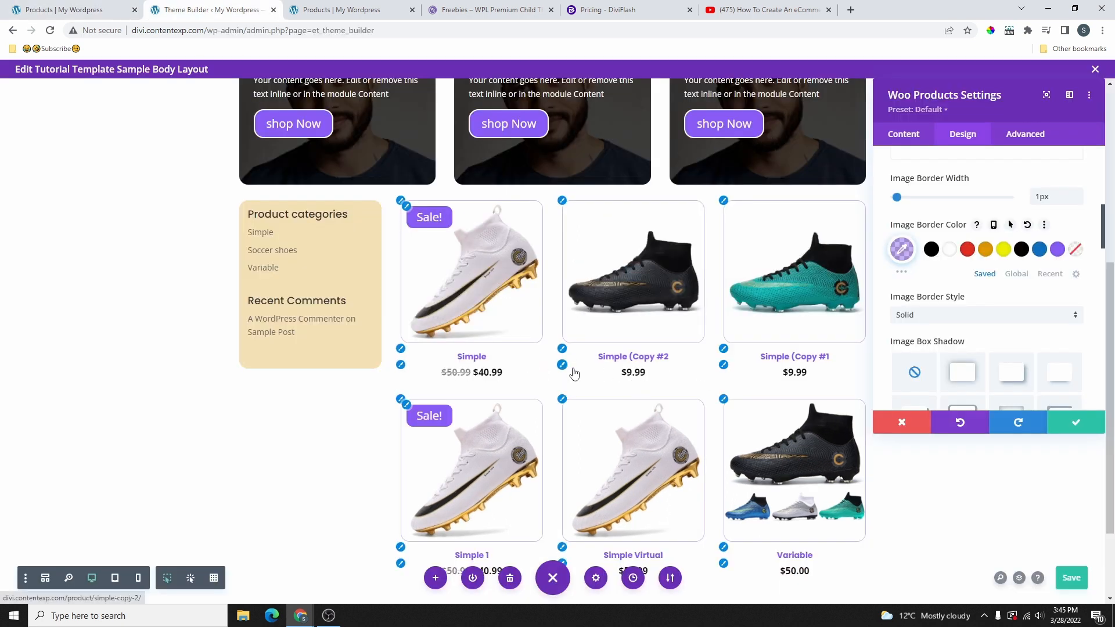
# Step: Examine the product card styling and image hover effects on the finished example shop page
pyautogui.click(60, 5)
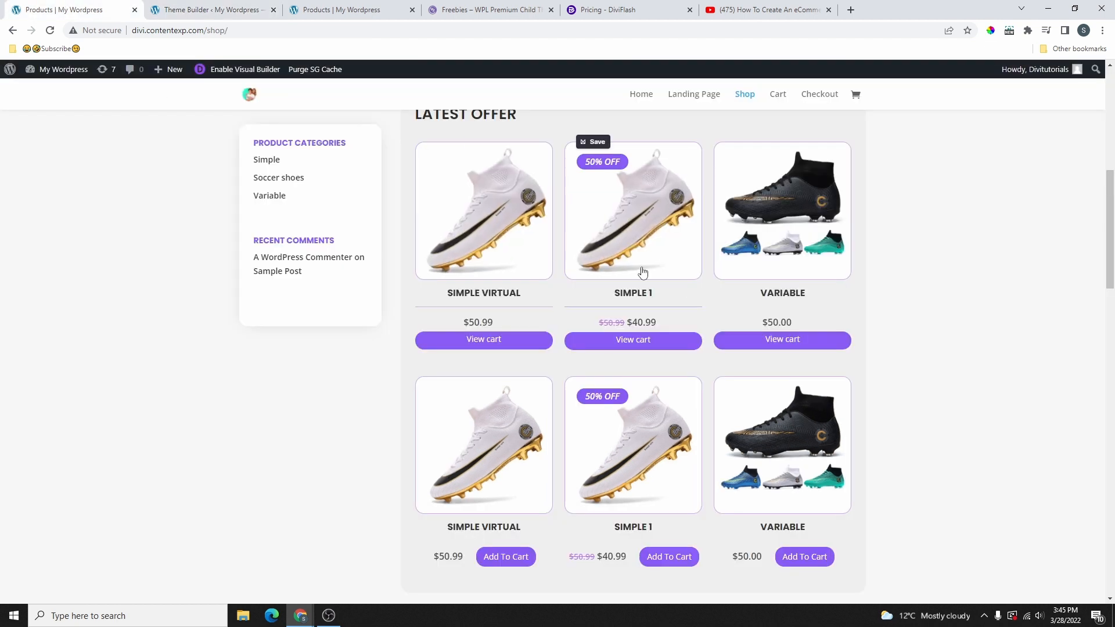
pyautogui.scroll(-3, 678, 434)
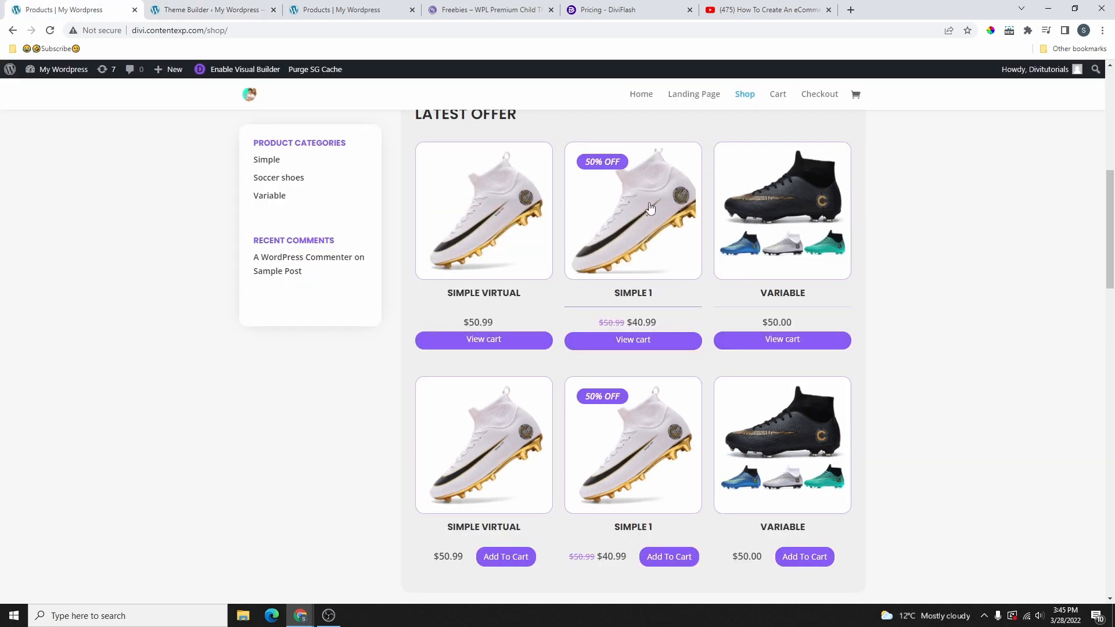
pyautogui.scroll(2, 648, 275)
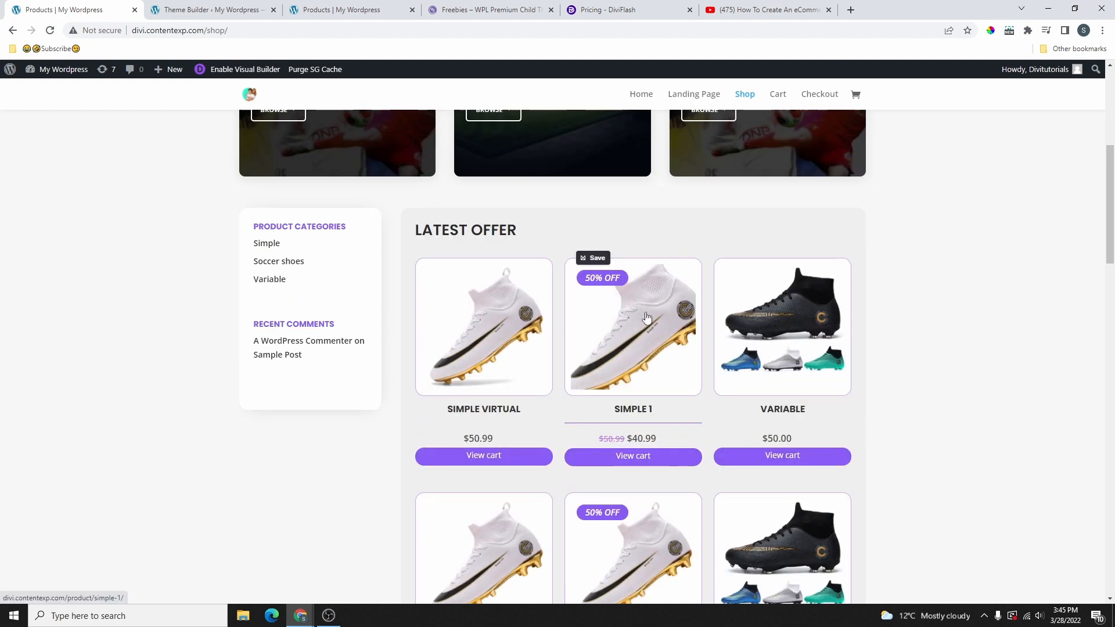
pyautogui.scroll(-1, 641, 311)
# Step: Review the prices and website limits of the Personal, Business and Agency packs on the DiviFlash pricing page
pyautogui.click(613, 7)
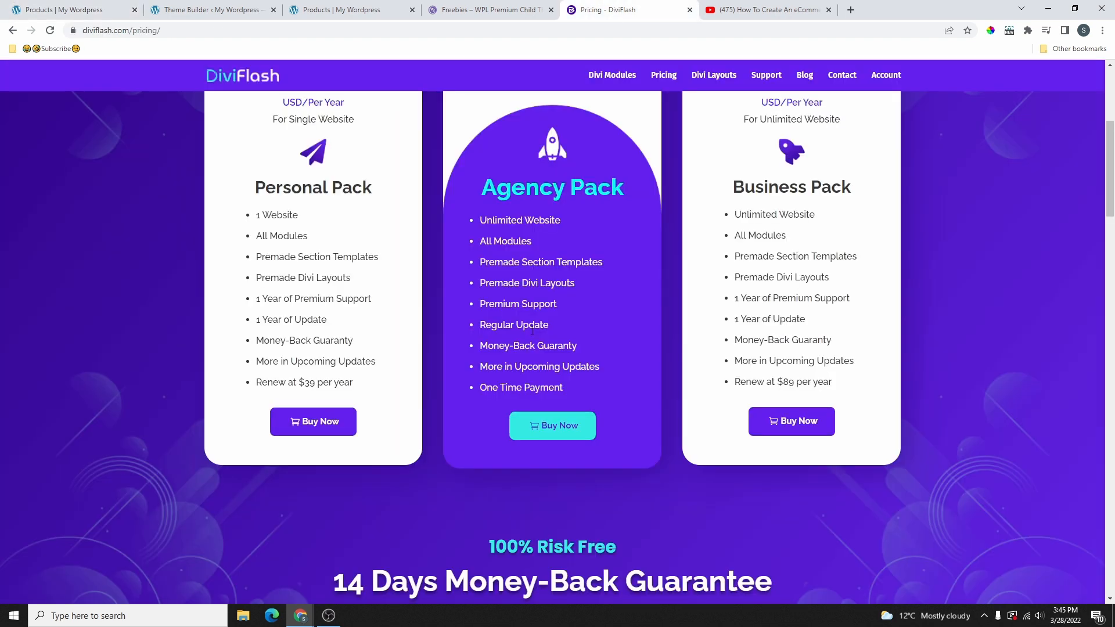
pyautogui.scroll(2, 277, 147)
pyautogui.scroll(2, 505, 209)
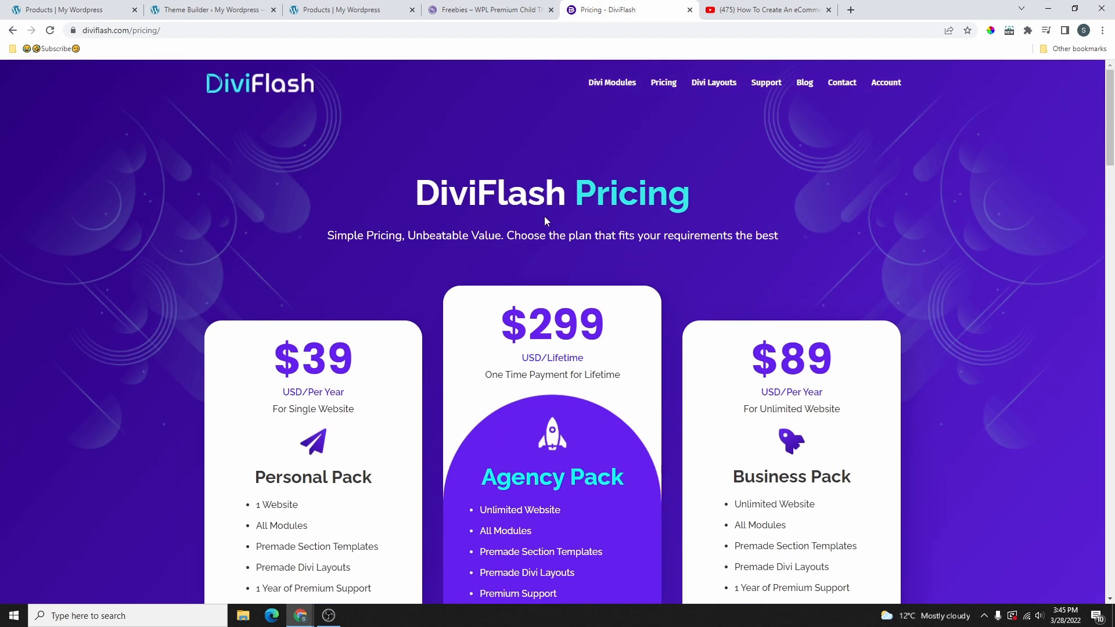
pyautogui.scroll(-3, 545, 226)
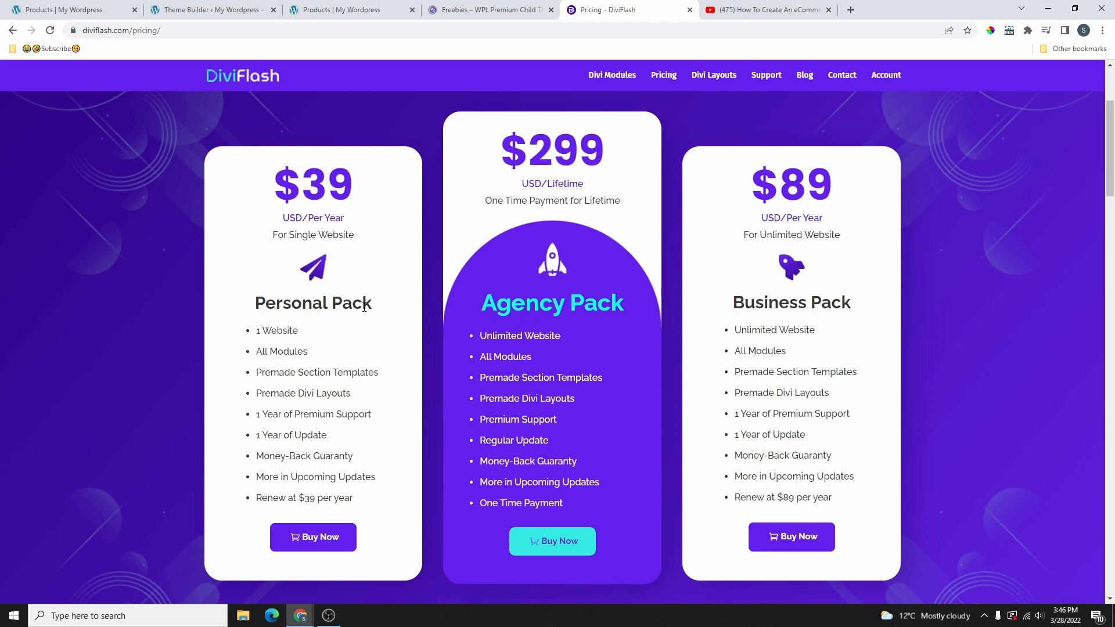
pyautogui.moveTo(306, 332); pyautogui.dragTo(255, 329)
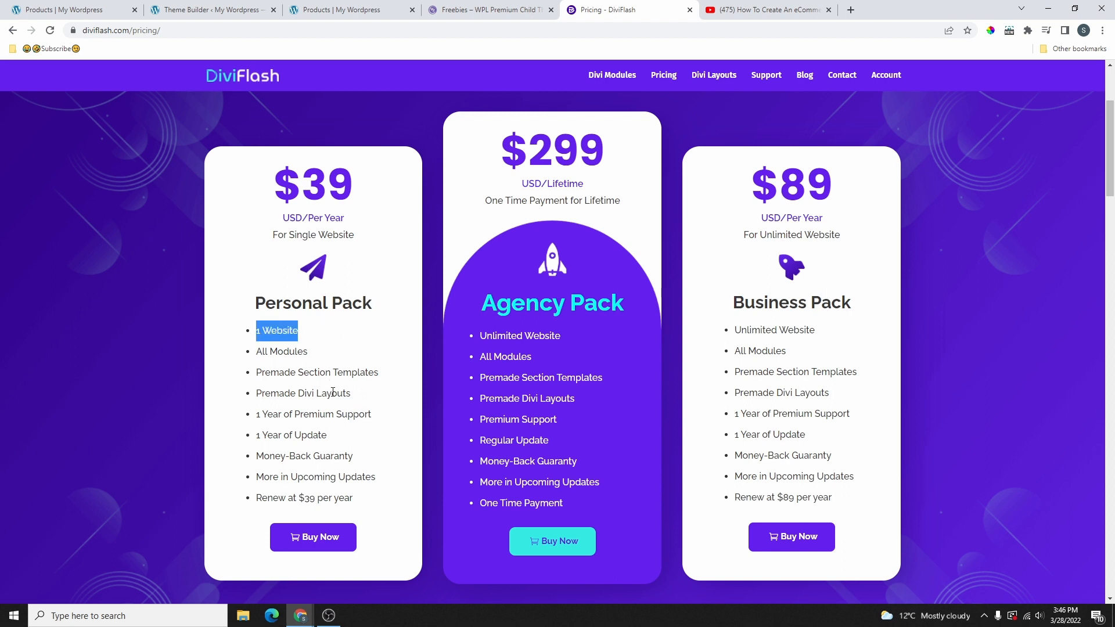
pyautogui.click(808, 253)
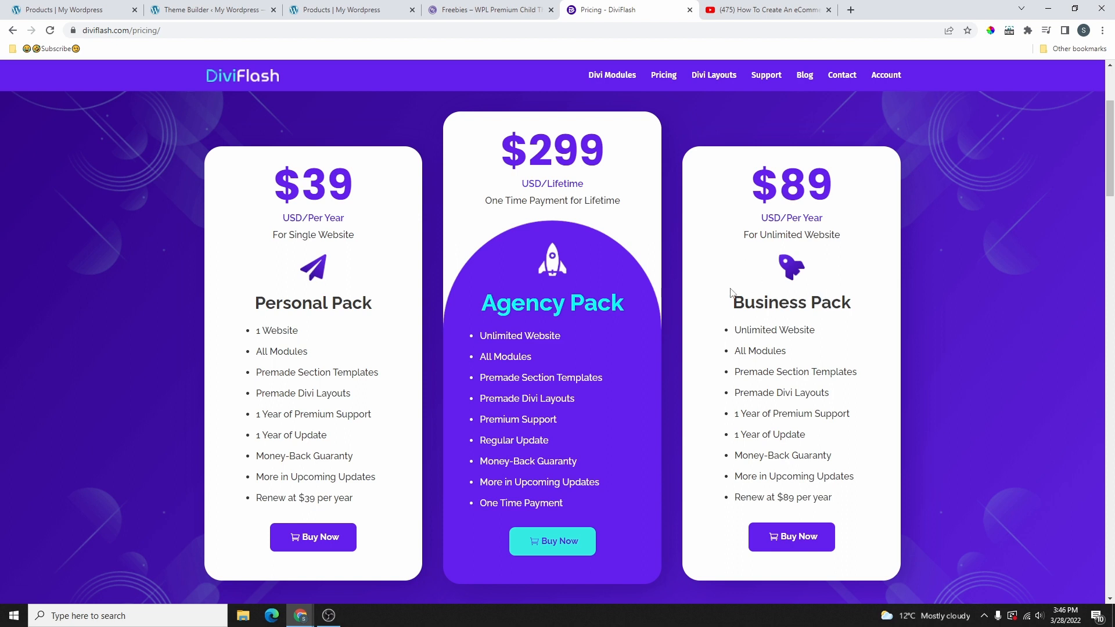
pyautogui.moveTo(754, 185); pyautogui.dragTo(843, 186)
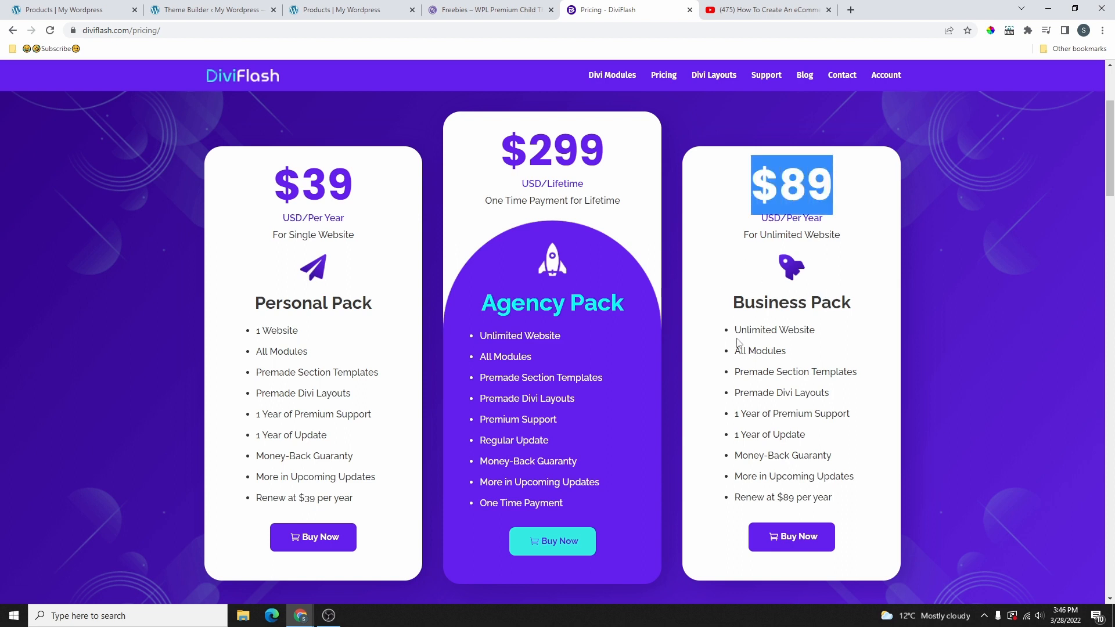
pyautogui.moveTo(732, 311); pyautogui.dragTo(856, 312)
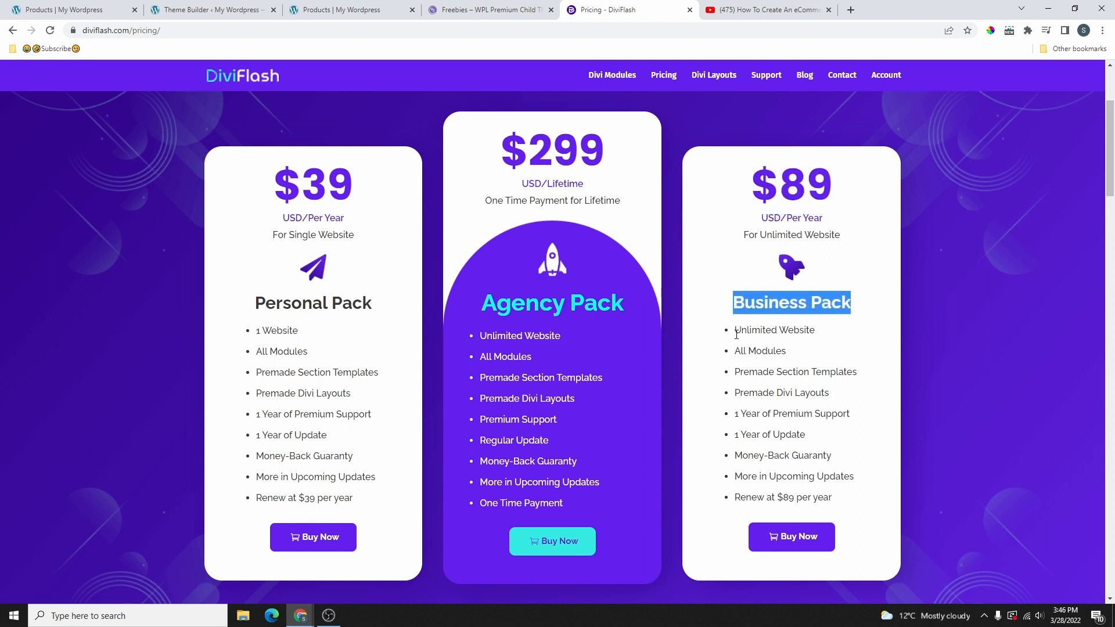
pyautogui.moveTo(735, 334); pyautogui.dragTo(832, 337)
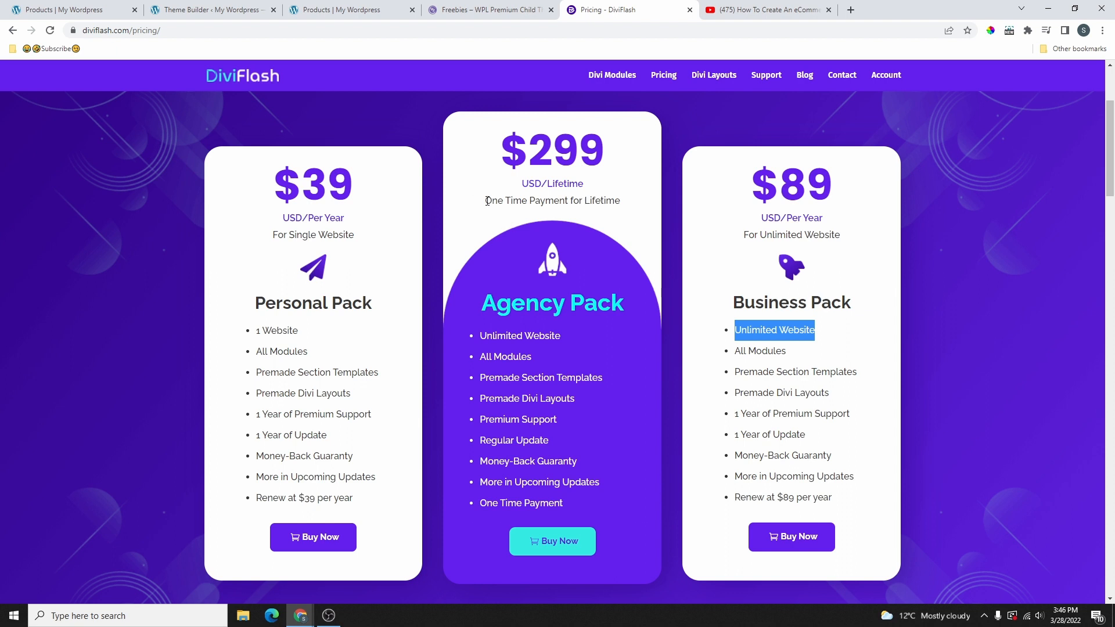
pyautogui.moveTo(487, 201); pyautogui.dragTo(631, 204)
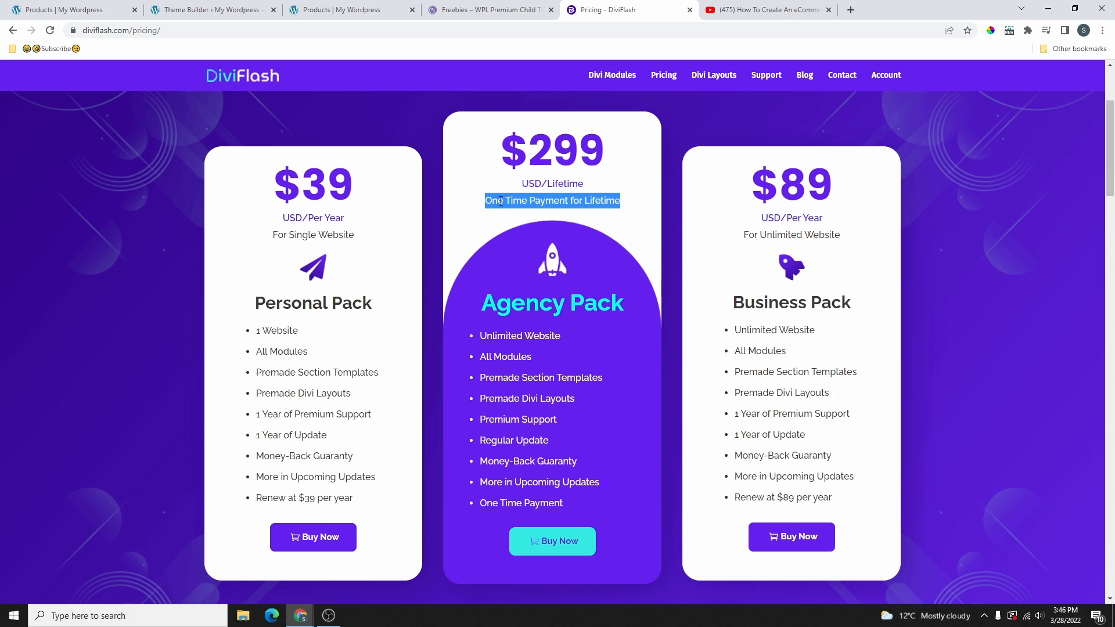
pyautogui.scroll(-1, 596, 365)
pyautogui.scroll(2, 589, 357)
pyautogui.scroll(-1, 585, 354)
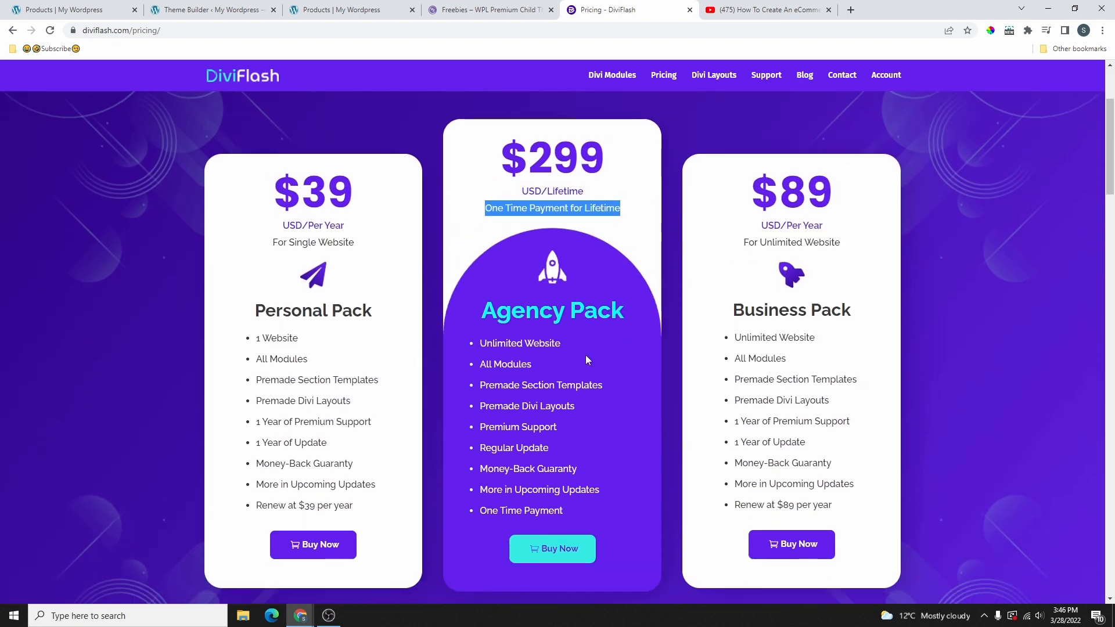
# Step: Open the home page of the example site and examine the Easy to Use, Content Variation and Sticky Tabs content of the Advanced Divi Tab Module
pyautogui.click(71, 10)
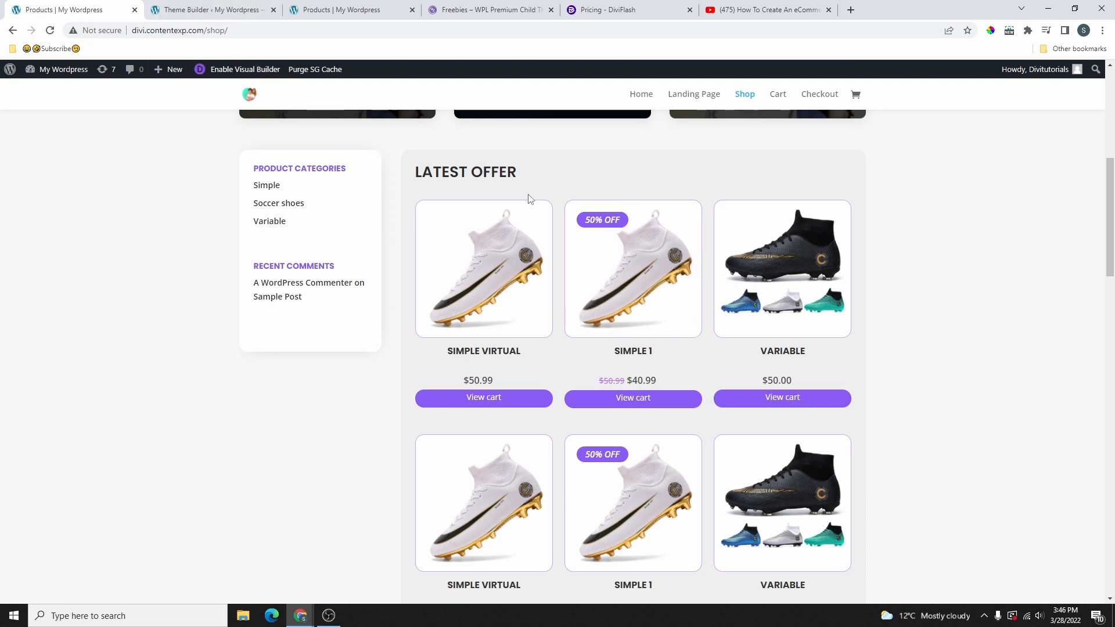
pyautogui.scroll(3, 620, 177)
pyautogui.click(641, 94)
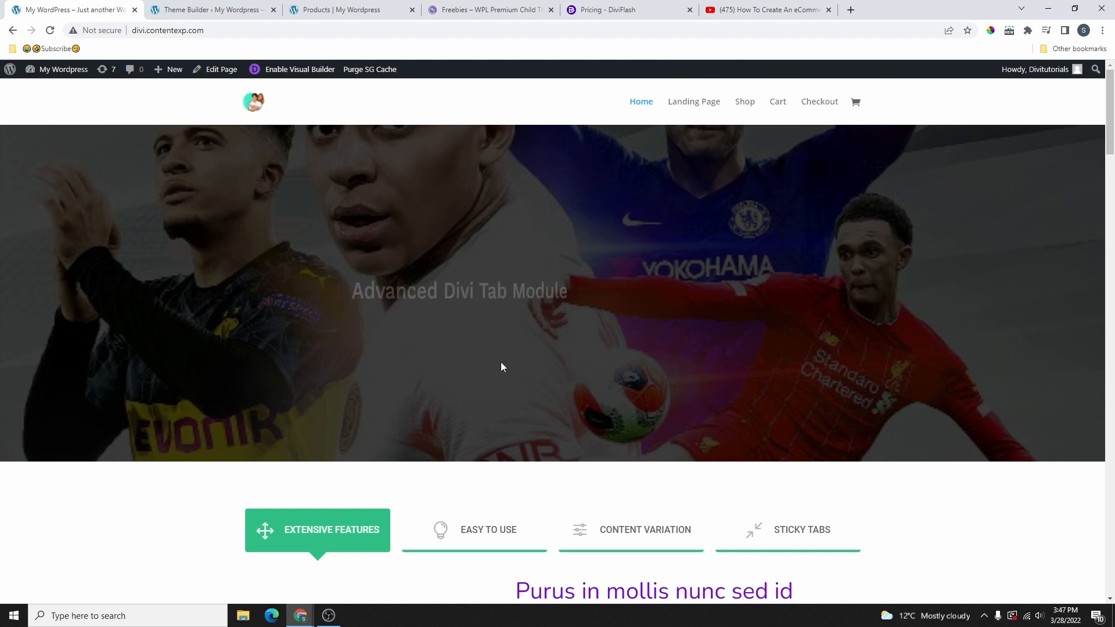
pyautogui.scroll(-5, 500, 361)
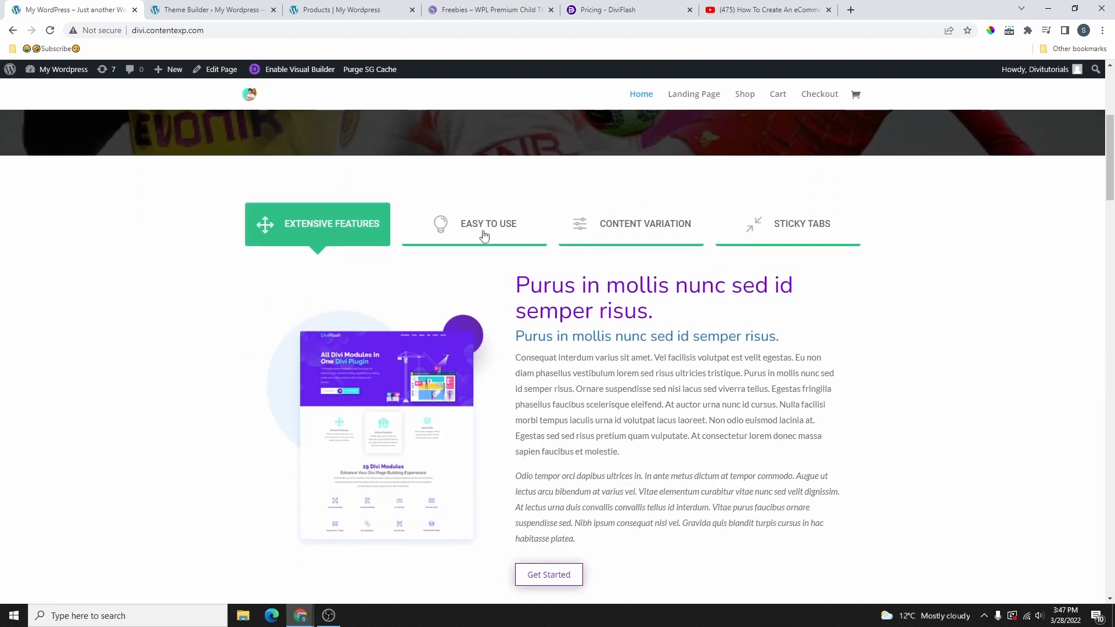
pyautogui.click(473, 231)
pyautogui.click(653, 225)
pyautogui.click(796, 229)
pyautogui.click(788, 229)
# Step: Look over the searchable data table beneath the tab module on the home page
pyautogui.scroll(-3, 640, 313)
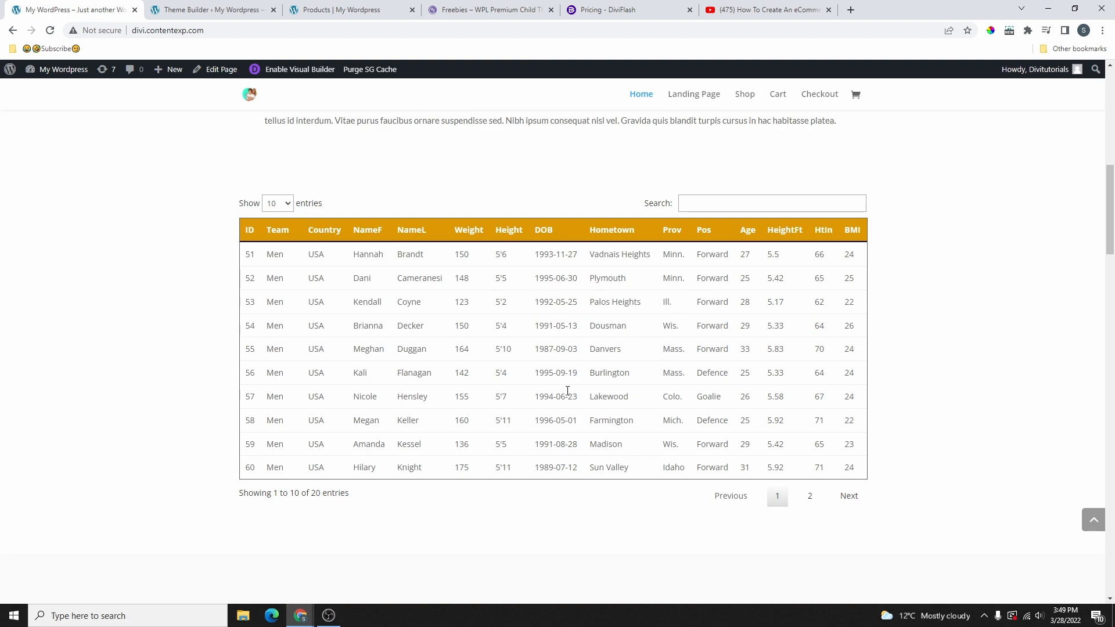
pyautogui.scroll(-3, 600, 268)
pyautogui.scroll(3, 621, 273)
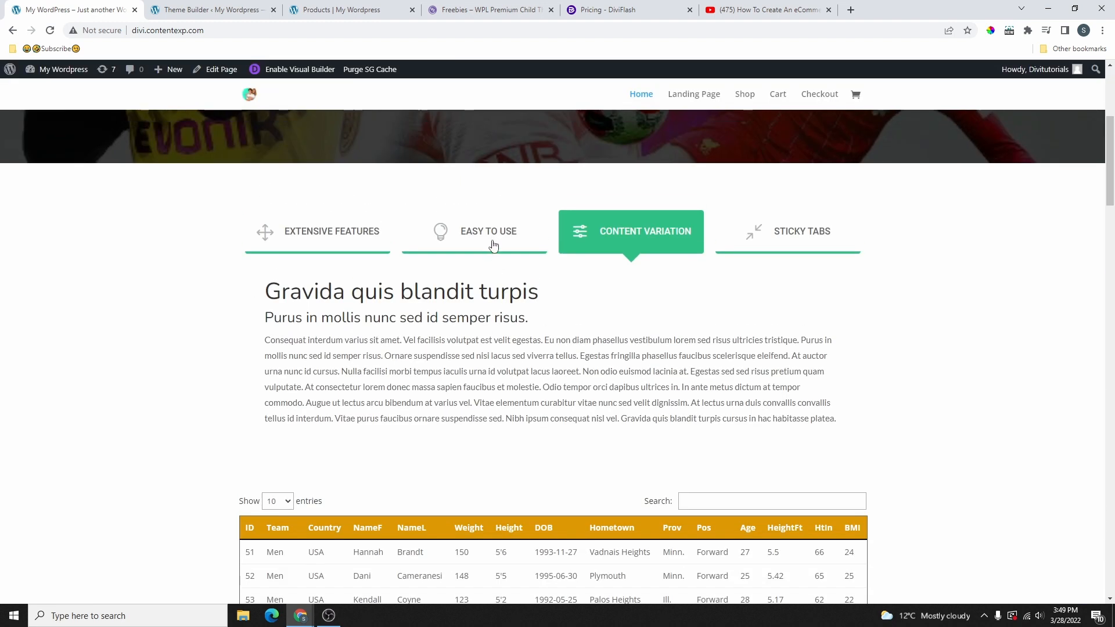
pyautogui.scroll(4, 516, 270)
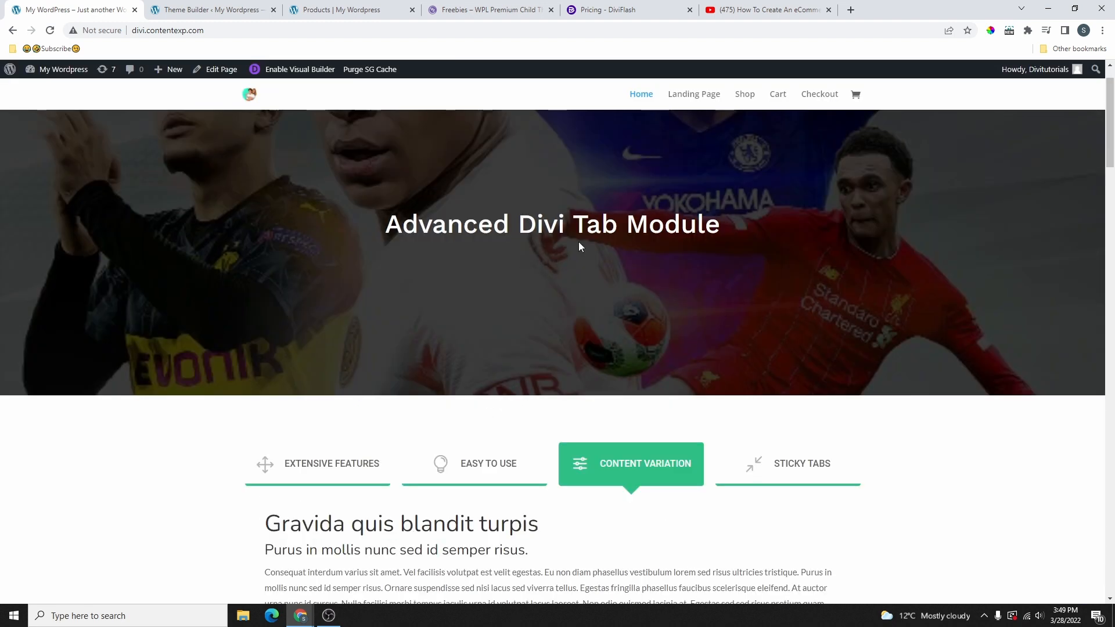
pyautogui.scroll(1, 579, 247)
# Step: Open the Divi Modules list on the DiviFlash site and review the General and Creative/Animated modules on offer
pyautogui.click(609, 10)
pyautogui.scroll(3, 675, 134)
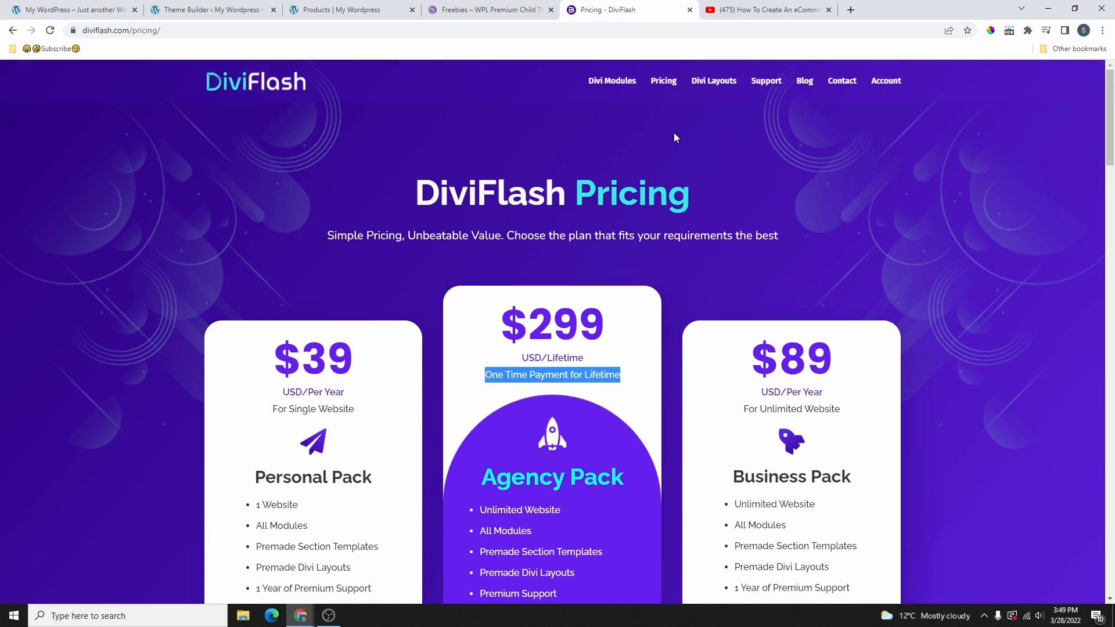
pyautogui.scroll(-1, 651, 110)
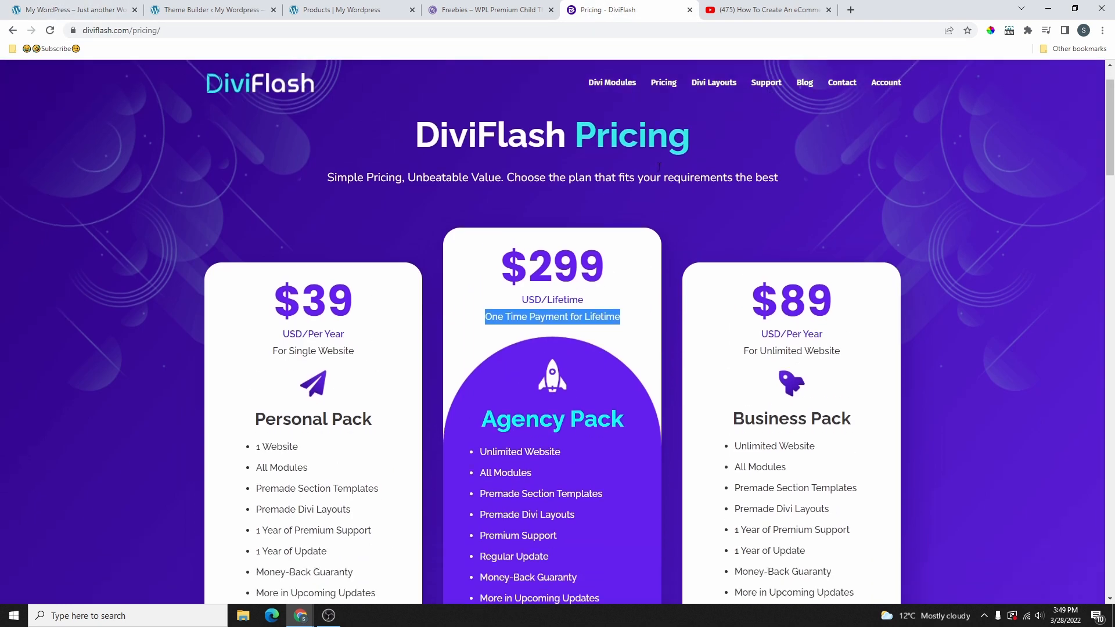
pyautogui.click(613, 90)
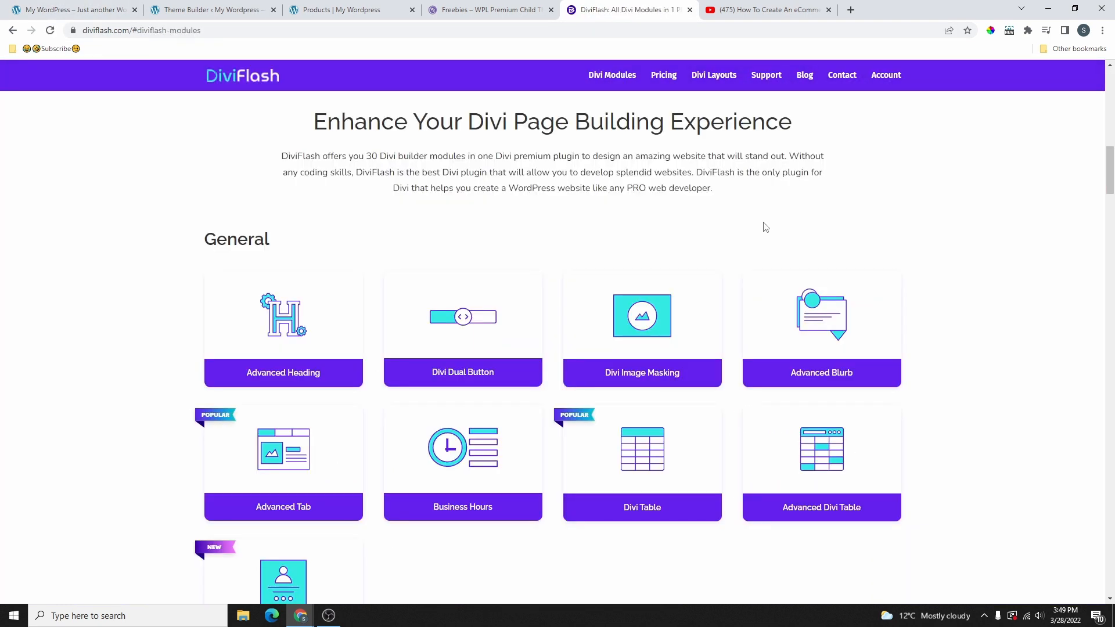
pyautogui.scroll(4, 735, 248)
pyautogui.scroll(-2, 562, 301)
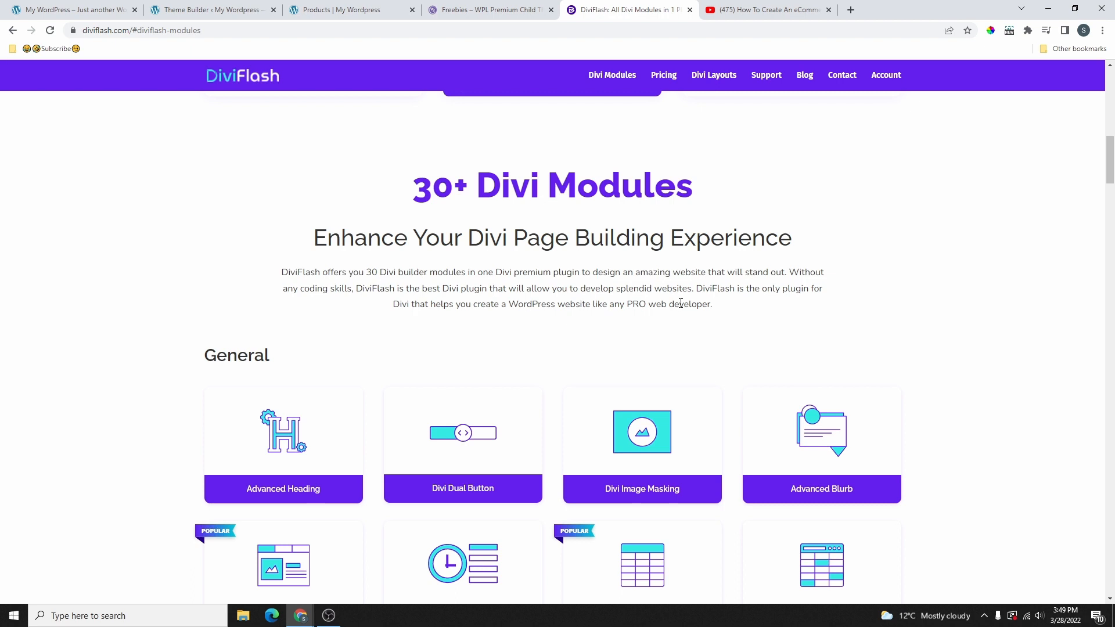
pyautogui.scroll(-5, 678, 301)
pyautogui.scroll(-4, 676, 356)
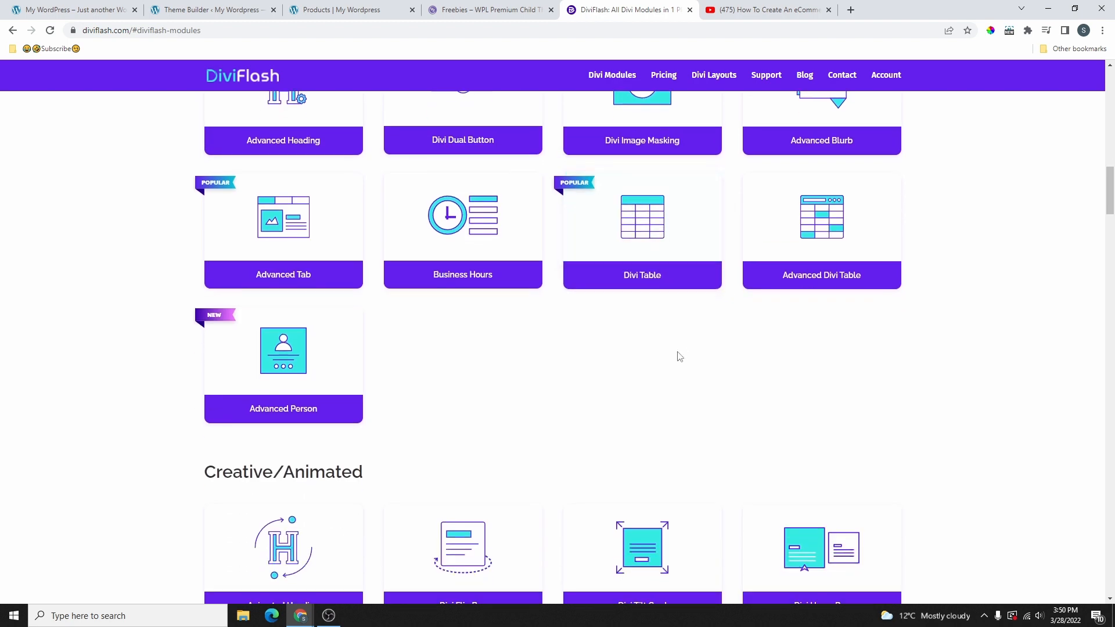
pyautogui.scroll(-3, 678, 356)
pyautogui.scroll(10, 669, 391)
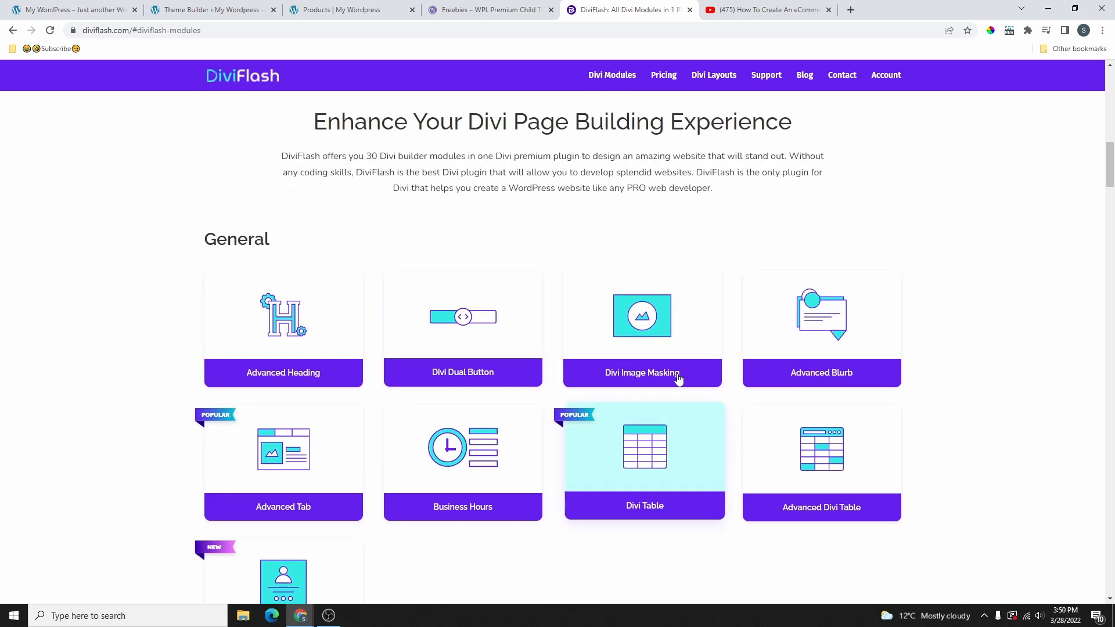
pyautogui.scroll(3, 787, 266)
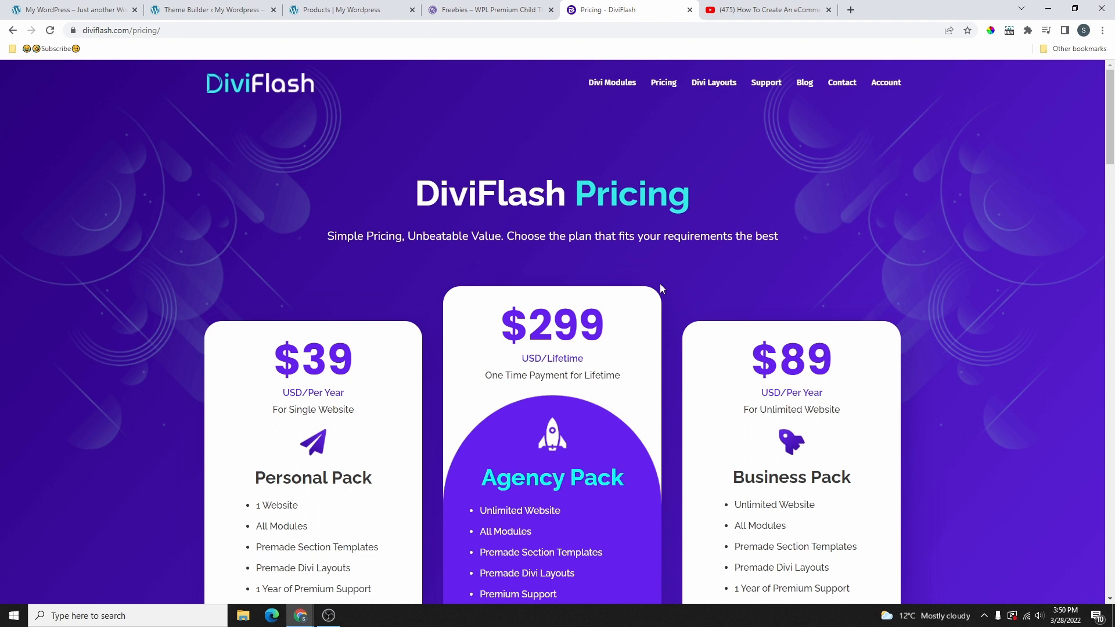
# Step: Take the DiviFlash Personal Pack to checkout, apply the discount code wplifestyle20 and review the order summary
pyautogui.scroll(-5, 661, 272)
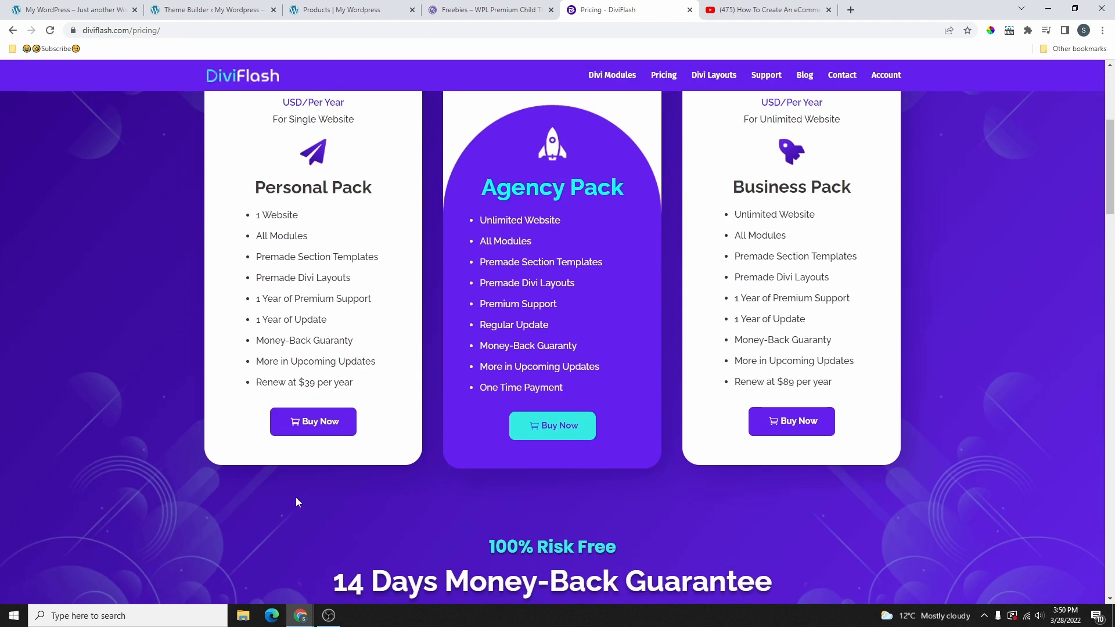
pyautogui.click(318, 427)
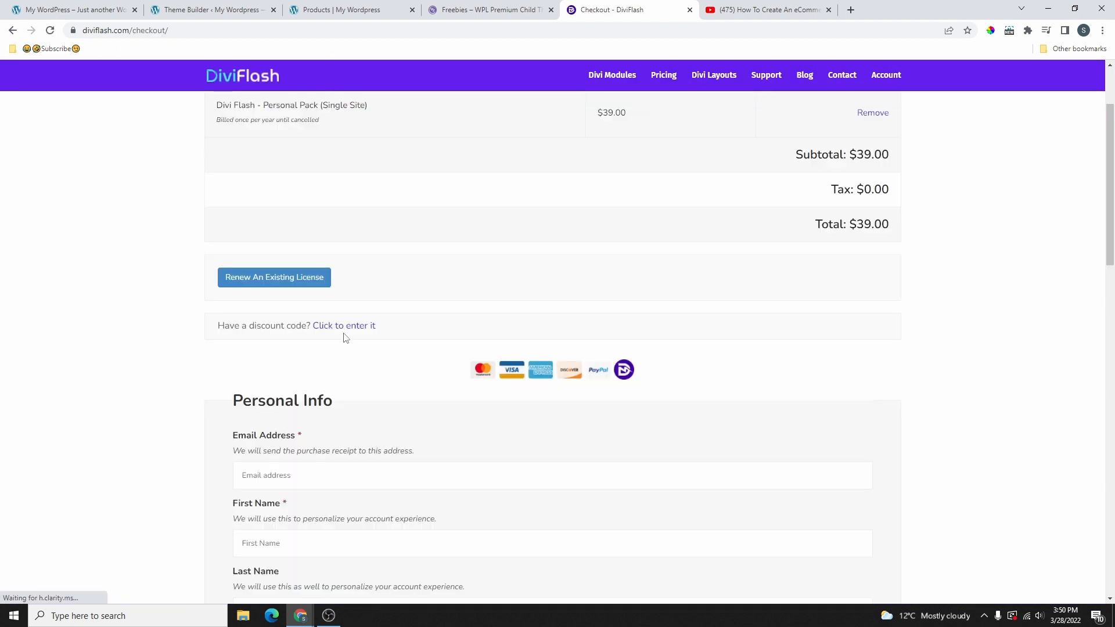
pyautogui.click(353, 326)
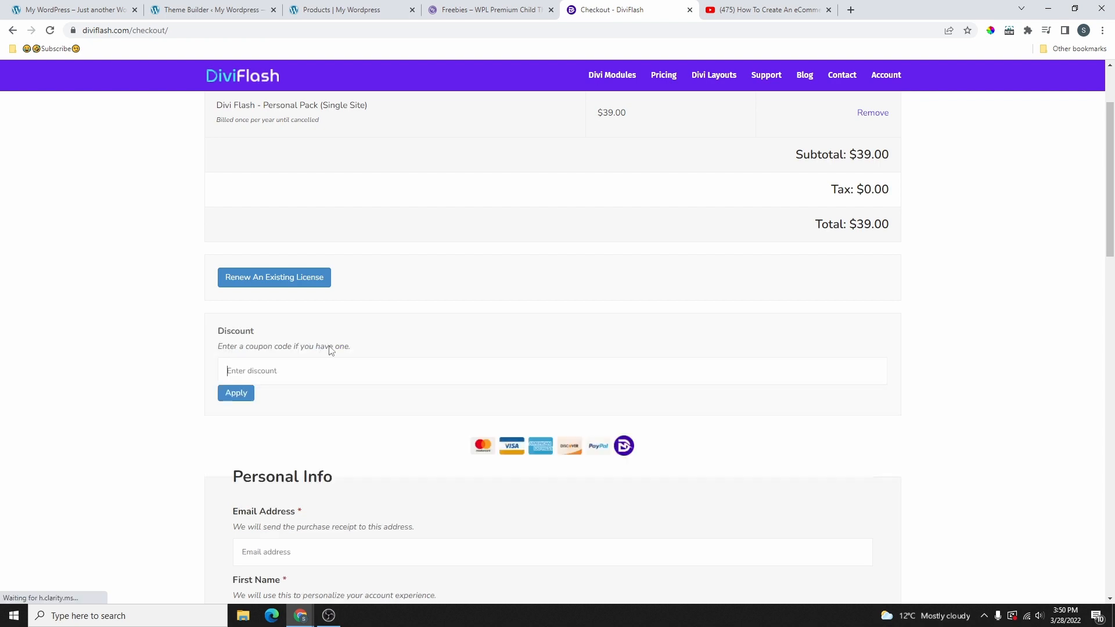
pyautogui.click(281, 370)
pyautogui.write('wplifestyle20')
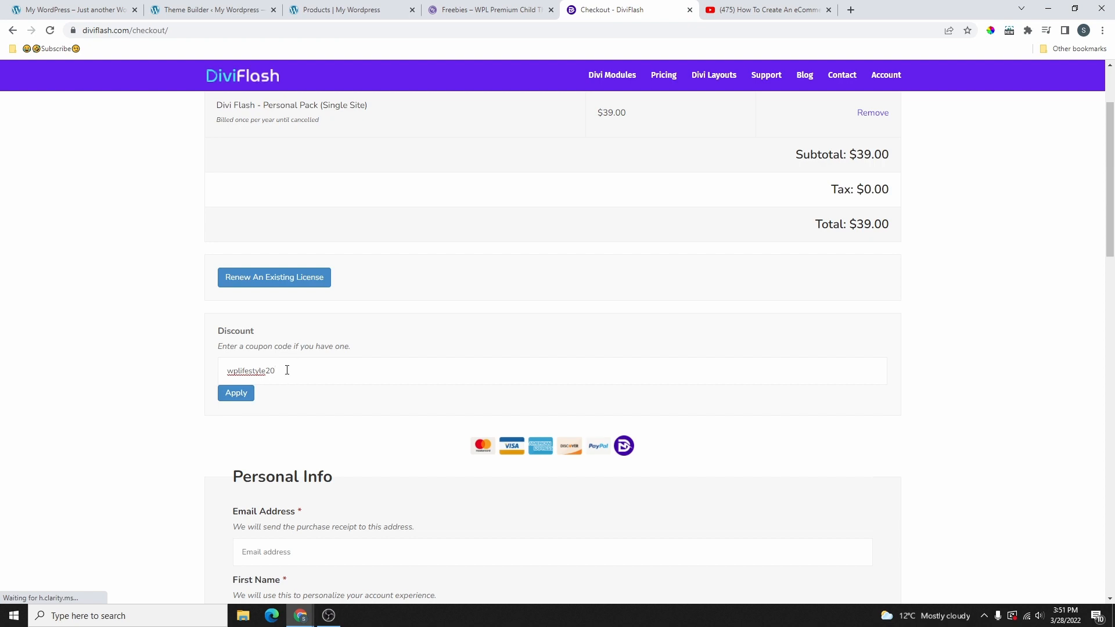
pyautogui.click(242, 393)
pyautogui.moveTo(762, 194); pyautogui.dragTo(898, 200)
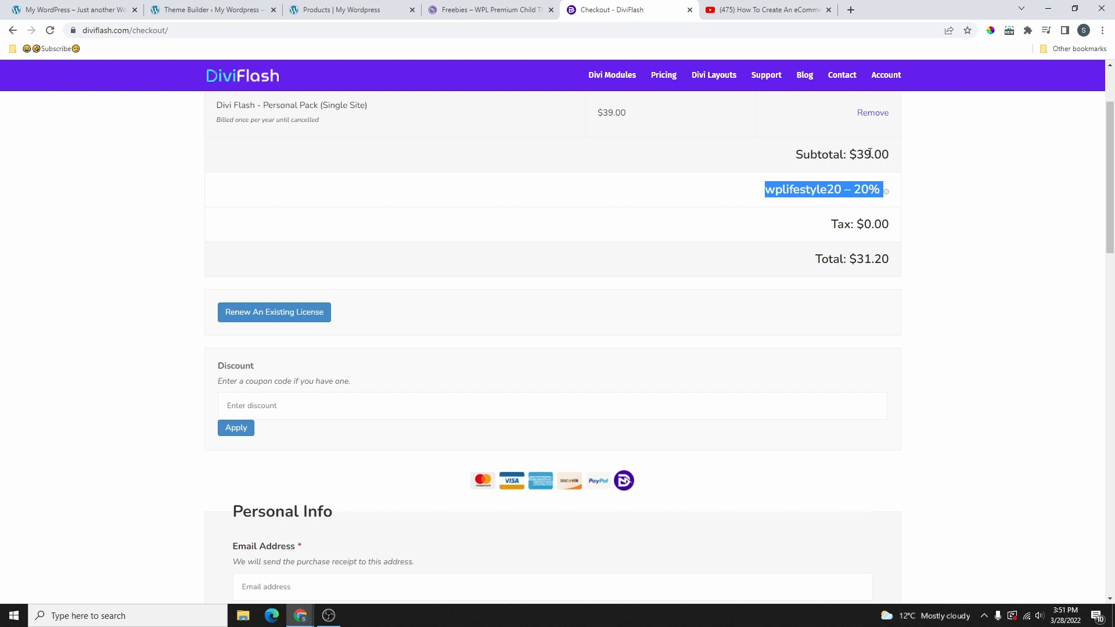
pyautogui.scroll(2, 857, 259)
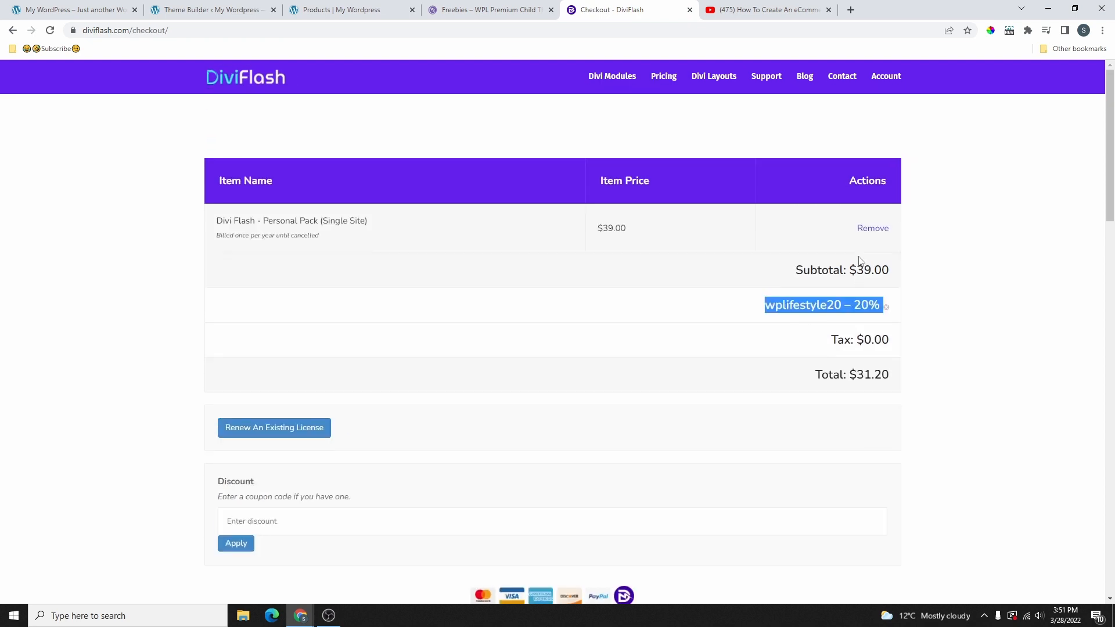
# Step: Return from the DiviFlash pricing page to the Theme Builder body layout and look over the Woo Products image settings
pyautogui.click(664, 83)
pyautogui.scroll(-2, 685, 220)
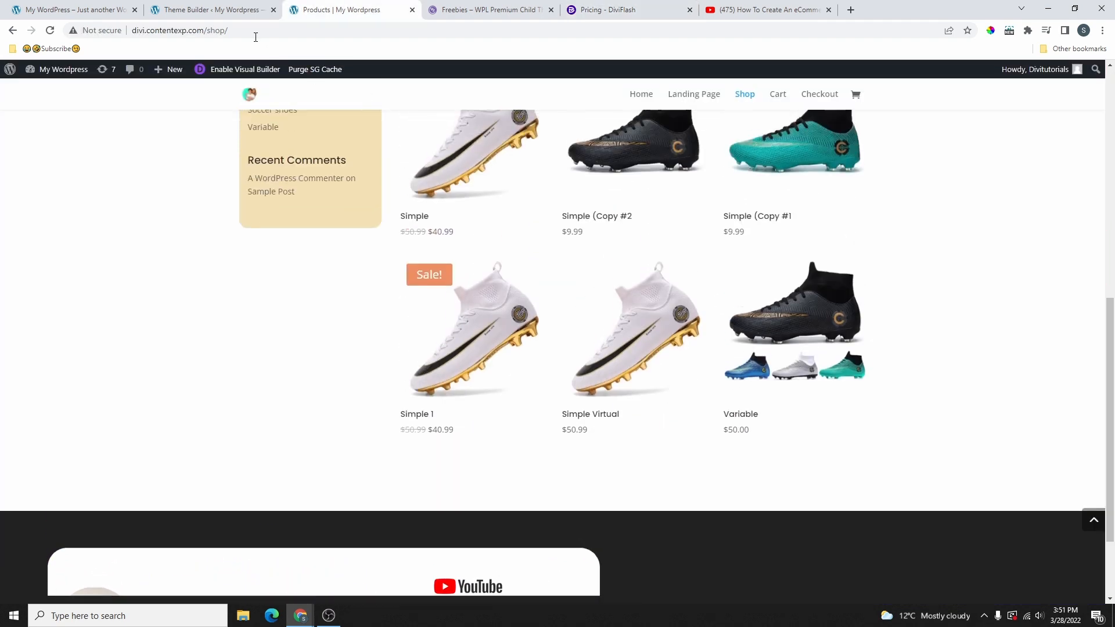
pyautogui.click(247, 10)
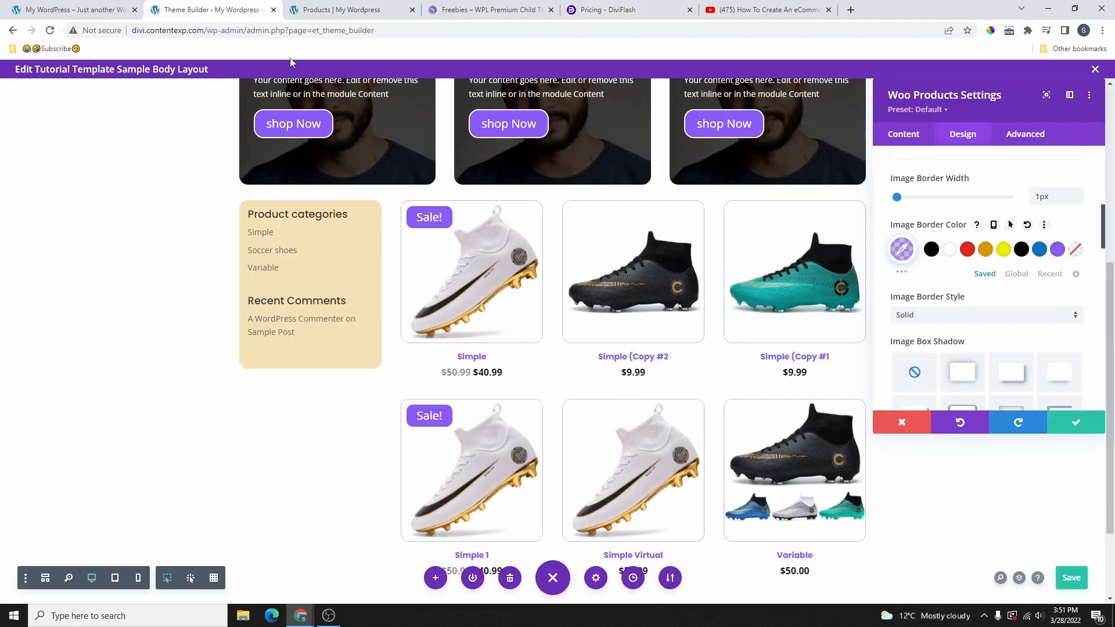
pyautogui.scroll(-3, 1006, 227)
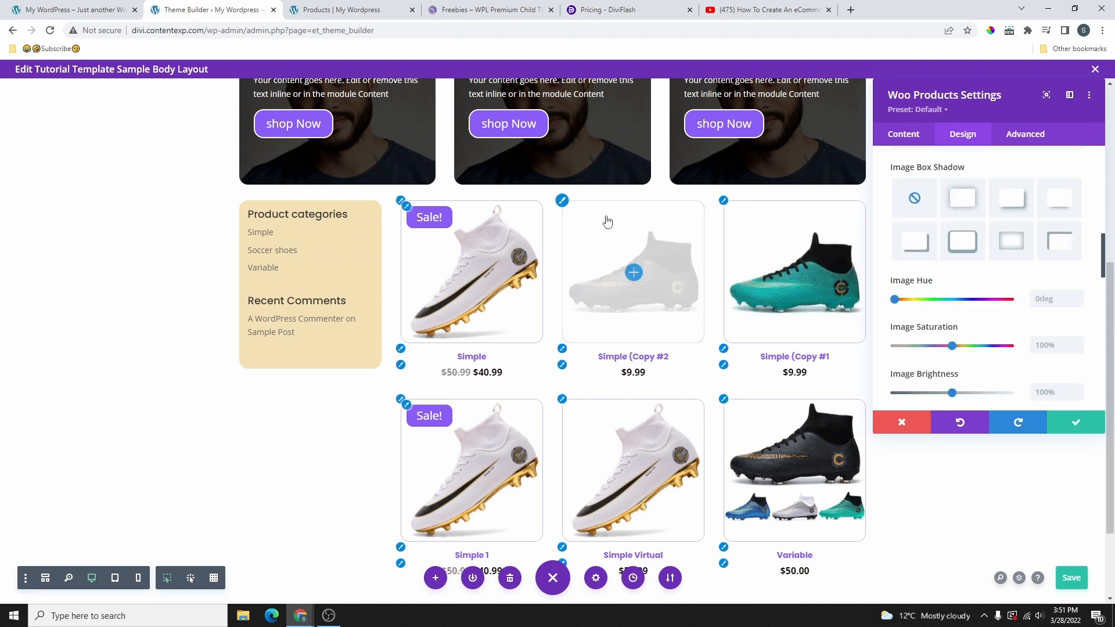
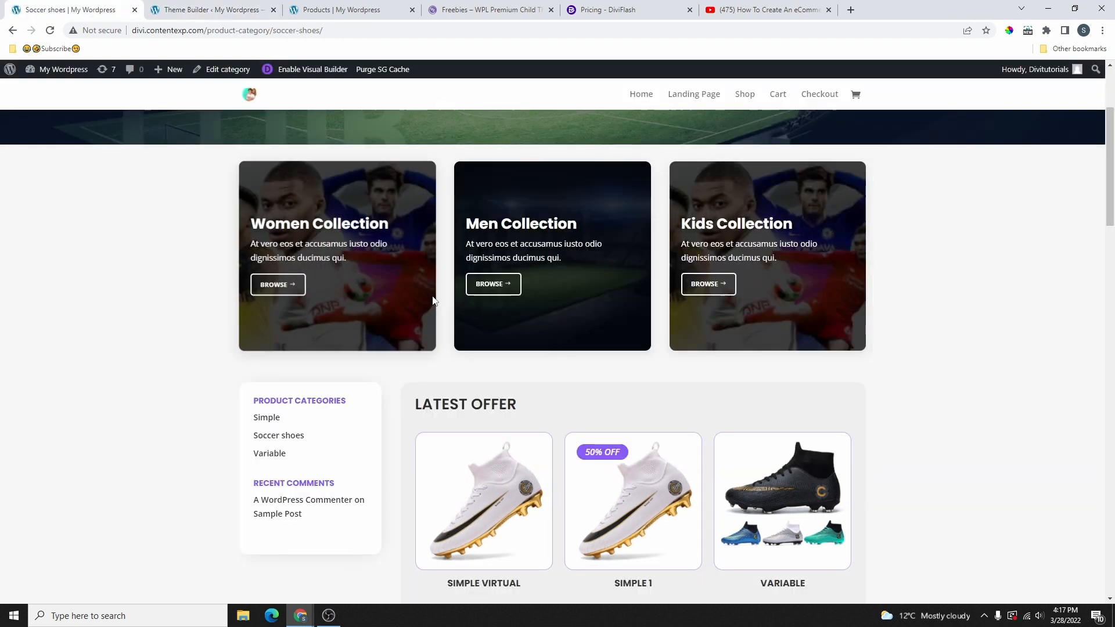
# Step: Check the LATEST OFFER heading on the example shop page and add a Text module below the product grid in the body layout
pyautogui.scroll(-1, 388, 319)
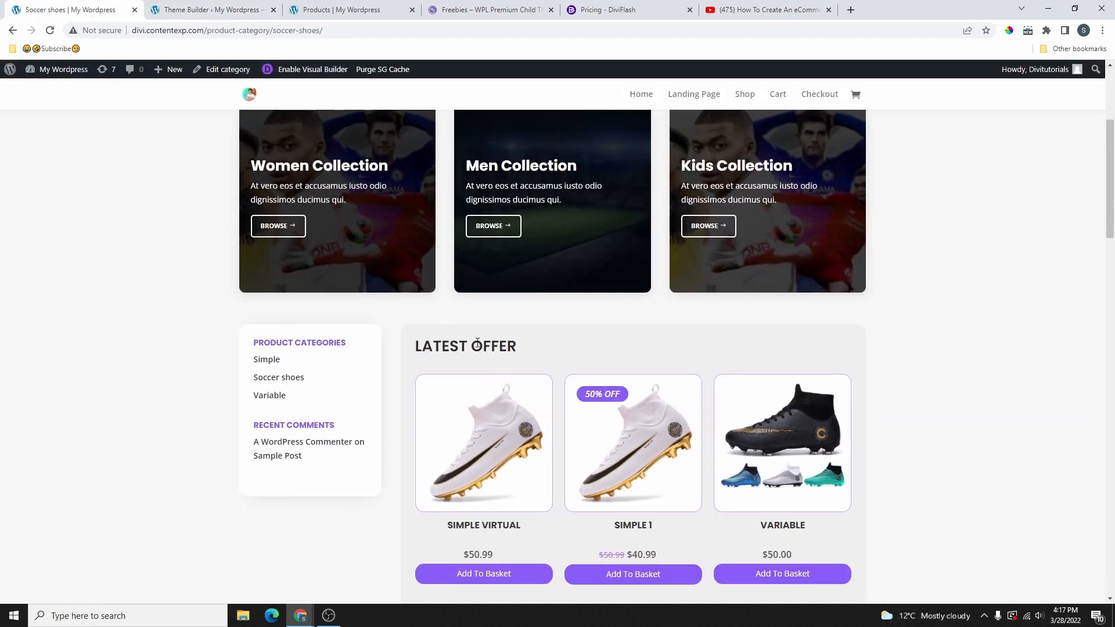
pyautogui.moveTo(405, 347); pyautogui.dragTo(561, 346)
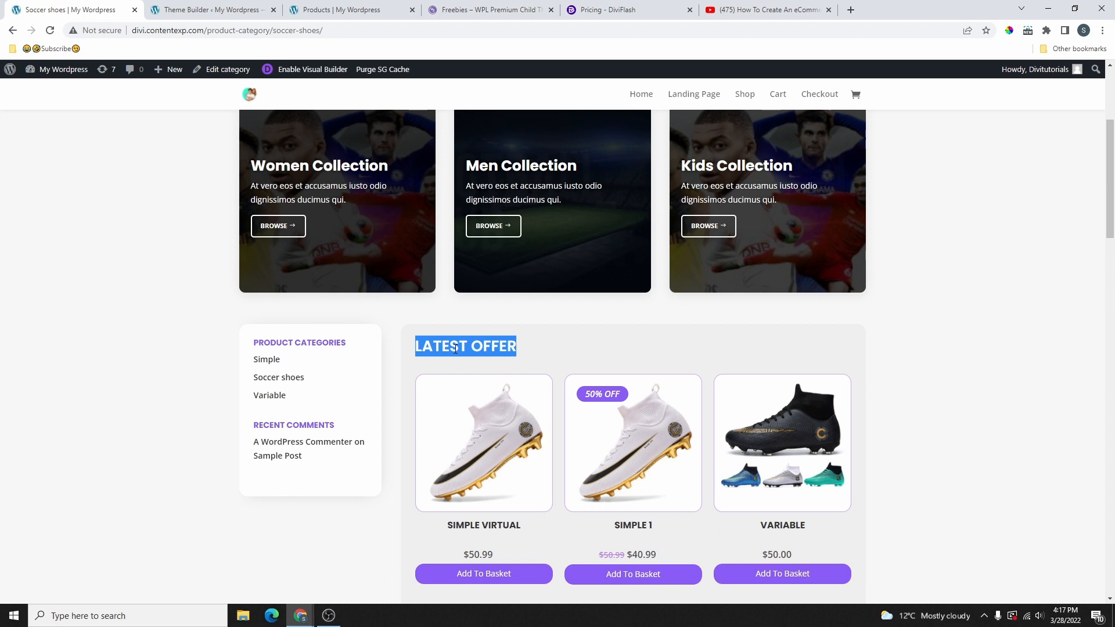
pyautogui.click(213, 10)
pyautogui.scroll(-1, 566, 279)
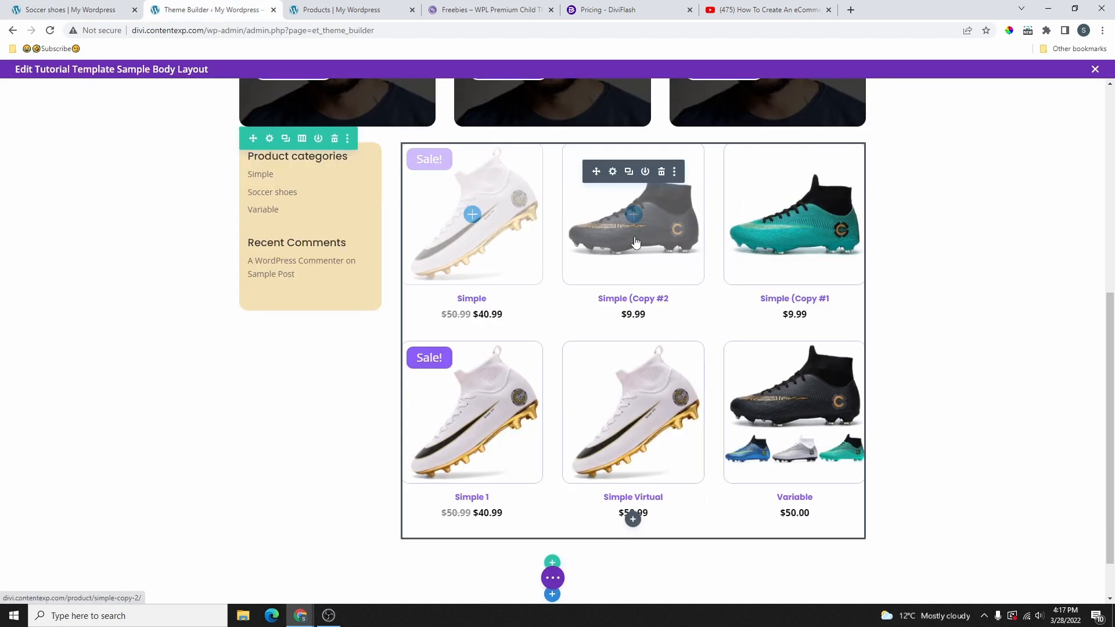
pyautogui.click(633, 519)
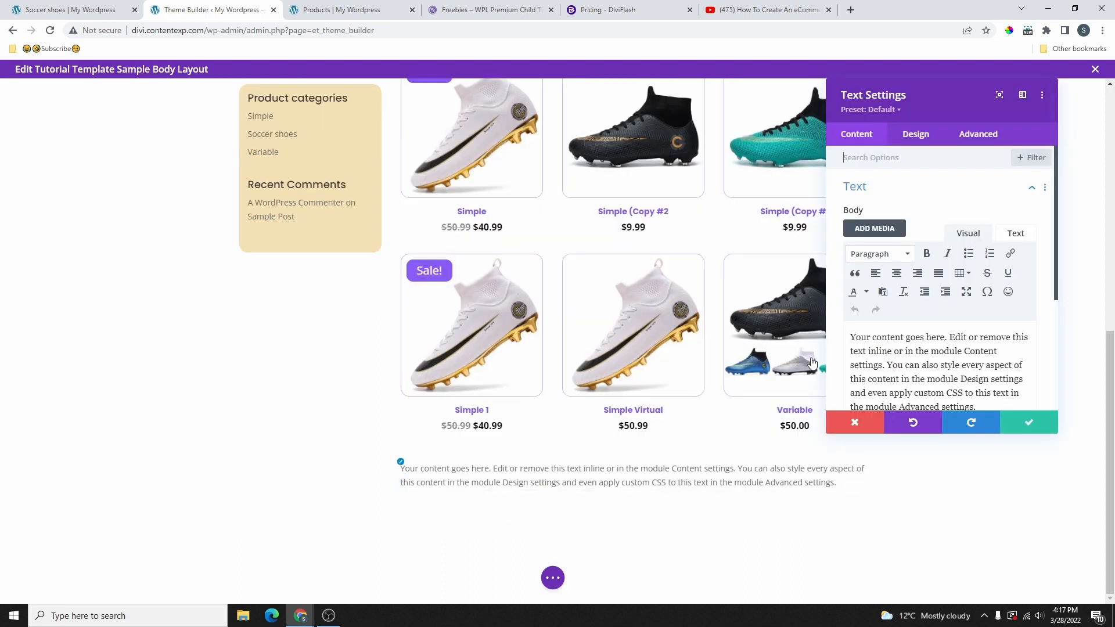
pyautogui.scroll(-2, 907, 361)
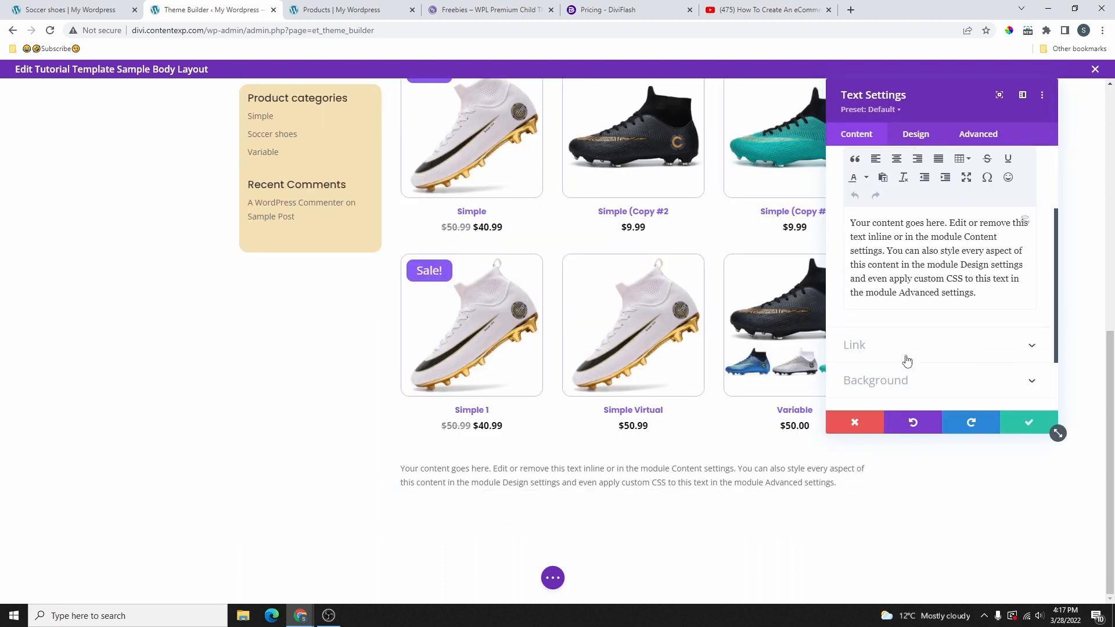
# Step: Replace the Text module's placeholder with LATEST OFFER copied from the example shop page and format it as Heading 3
pyautogui.moveTo(1026, 299); pyautogui.dragTo(850, 223)
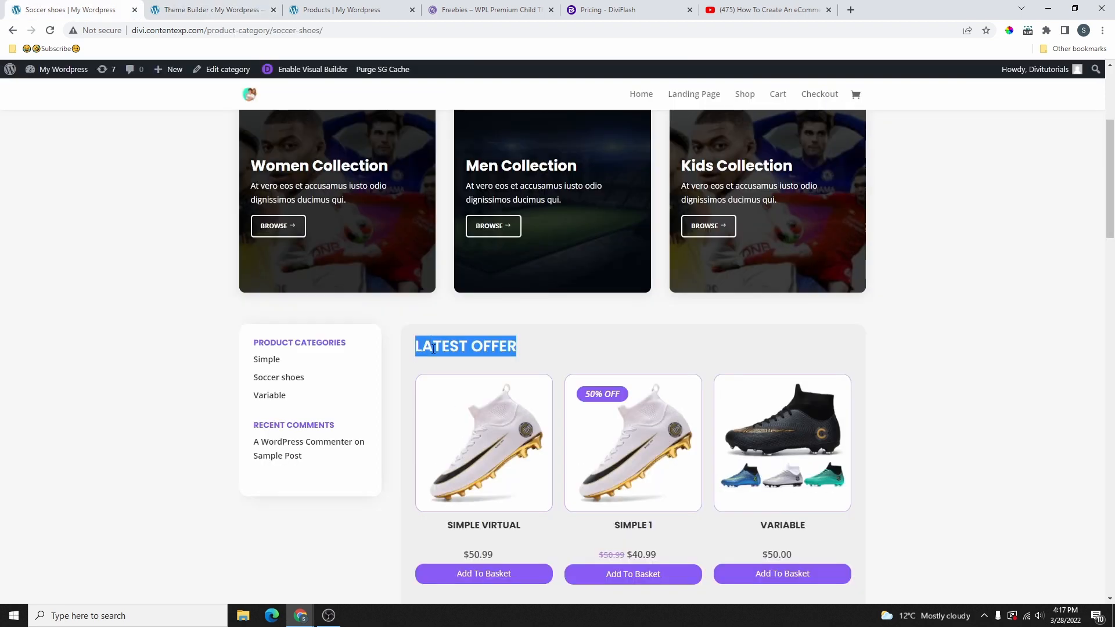
pyautogui.rightClick(433, 349)
pyautogui.click(459, 355)
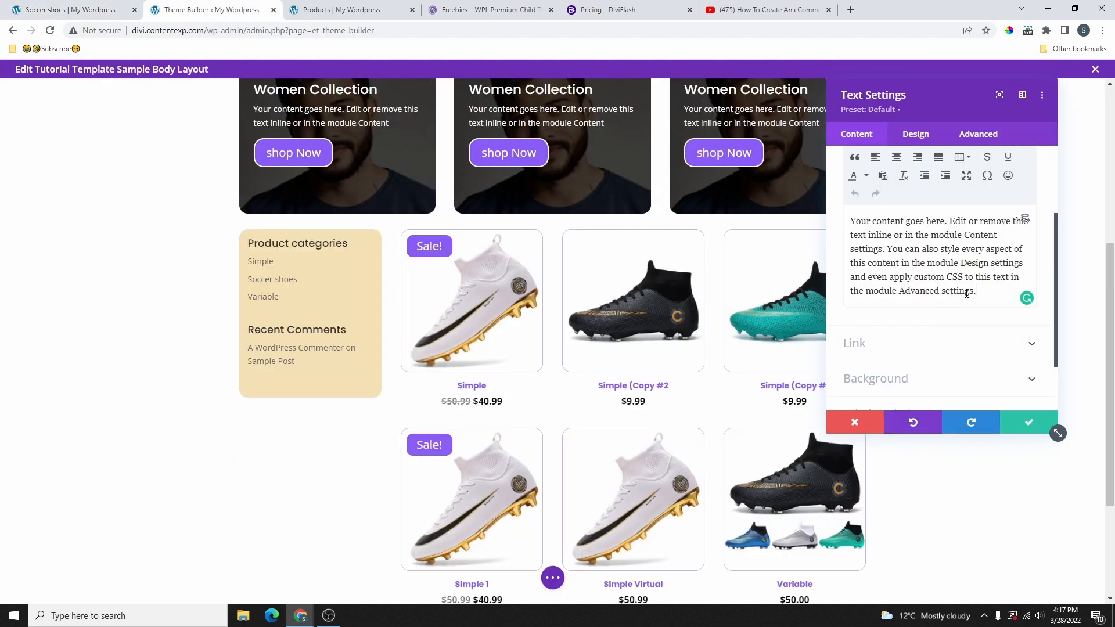
pyautogui.moveTo(966, 293); pyautogui.dragTo(846, 213)
pyautogui.press('BackSpace')
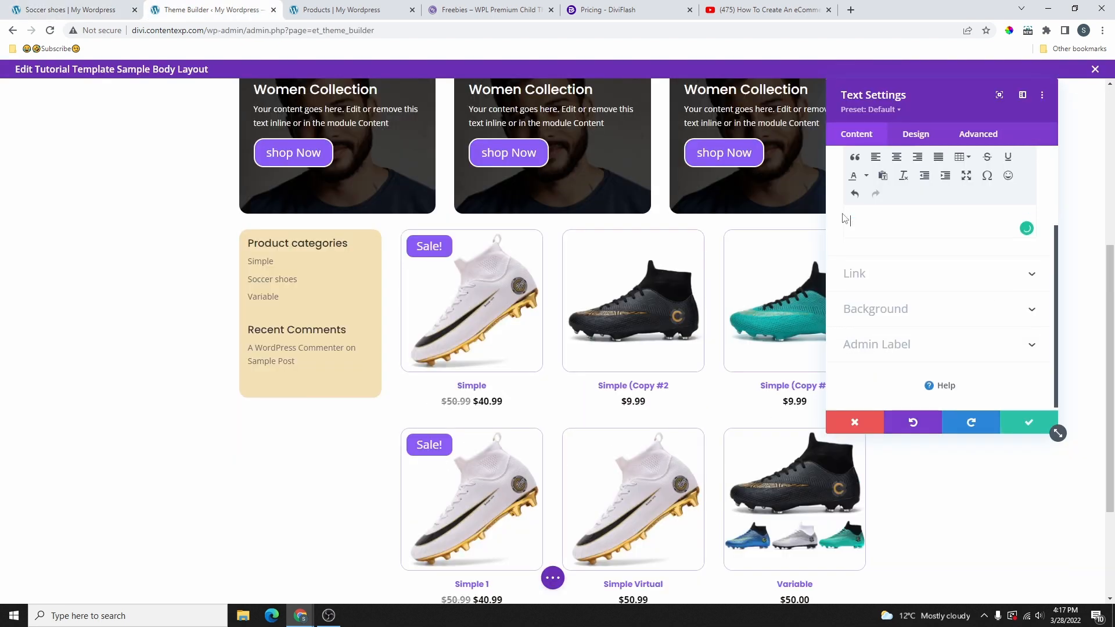
pyautogui.hotkey('ctrl', 'v')
pyautogui.scroll(2, 887, 307)
pyautogui.click(878, 254)
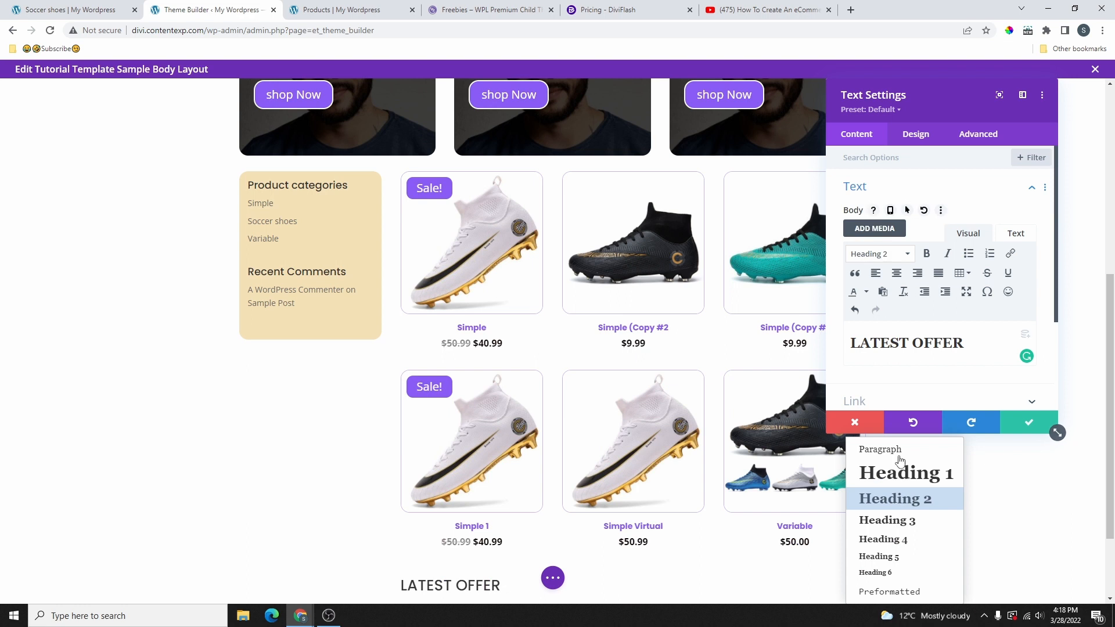
pyautogui.click(910, 518)
# Step: Set the LATEST OFFER text's Heading 3 font to Poppins with Bold weight
pyautogui.scroll(-2, 910, 519)
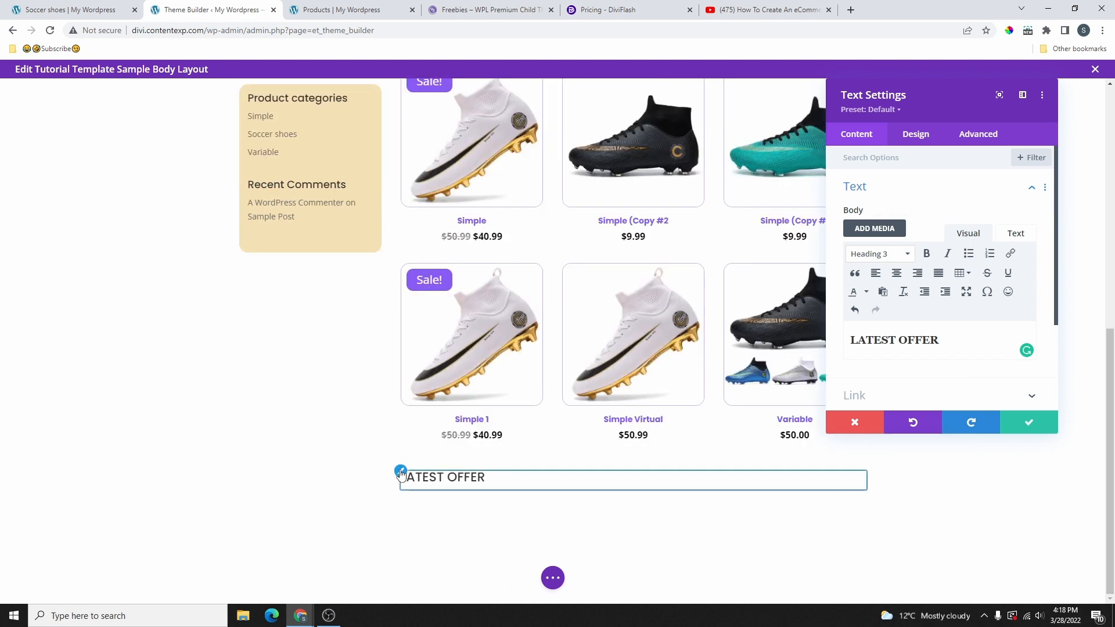
pyautogui.click(399, 467)
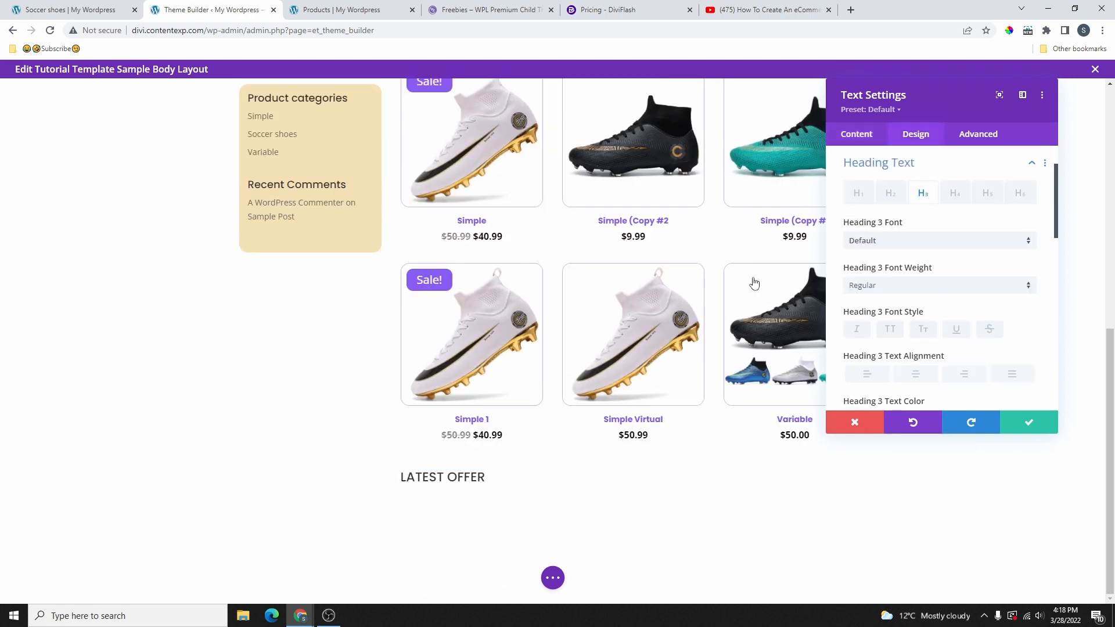
pyautogui.click(900, 243)
pyautogui.click(901, 180)
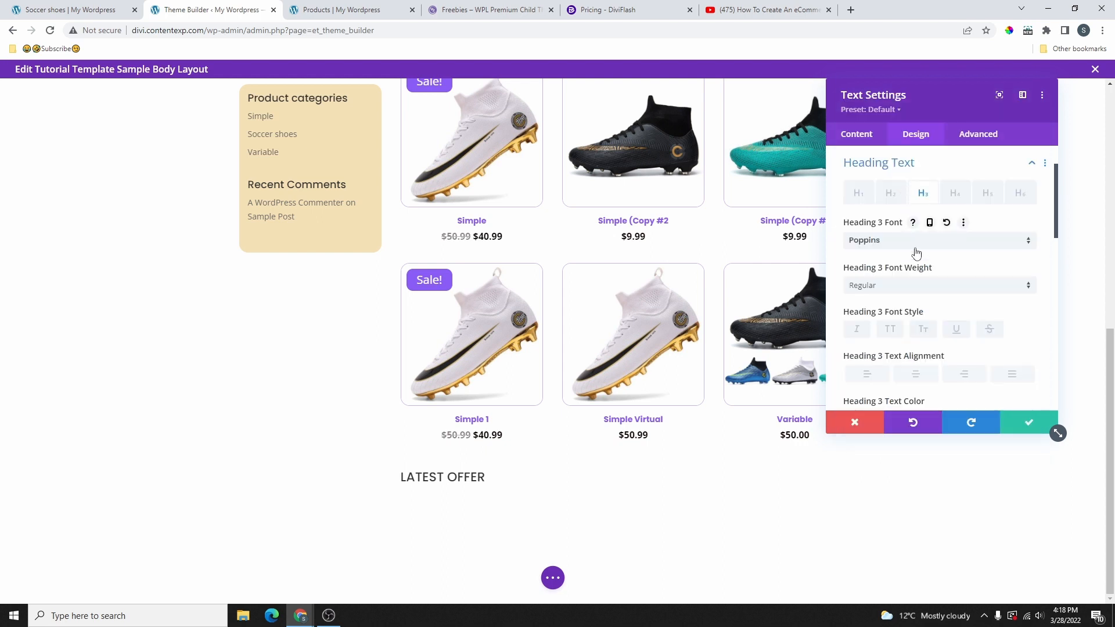
pyautogui.click(891, 297)
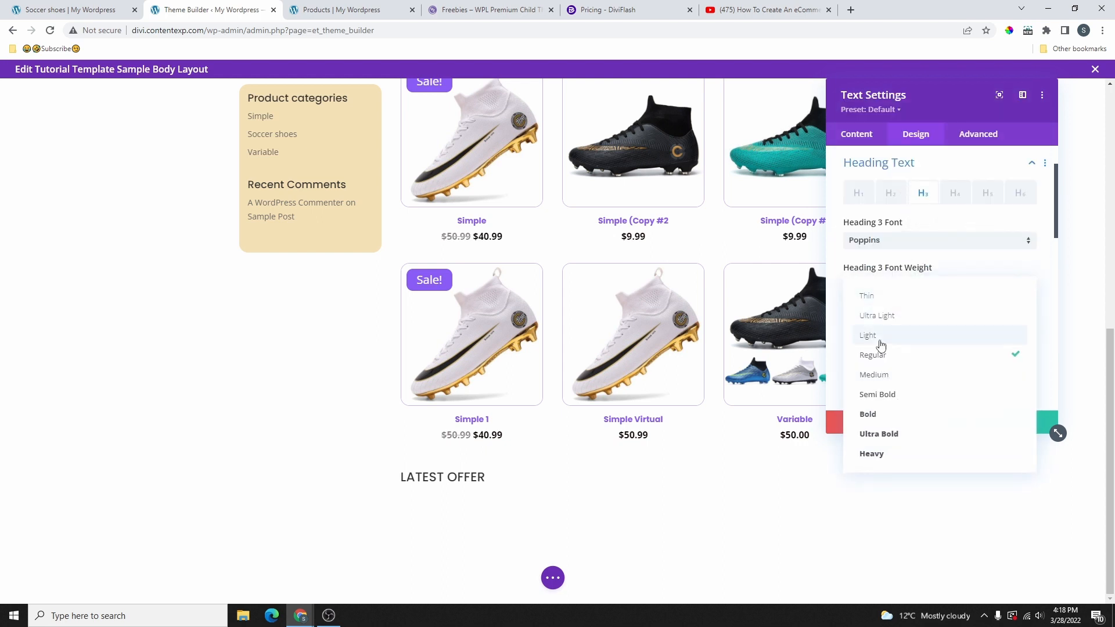
pyautogui.click(892, 416)
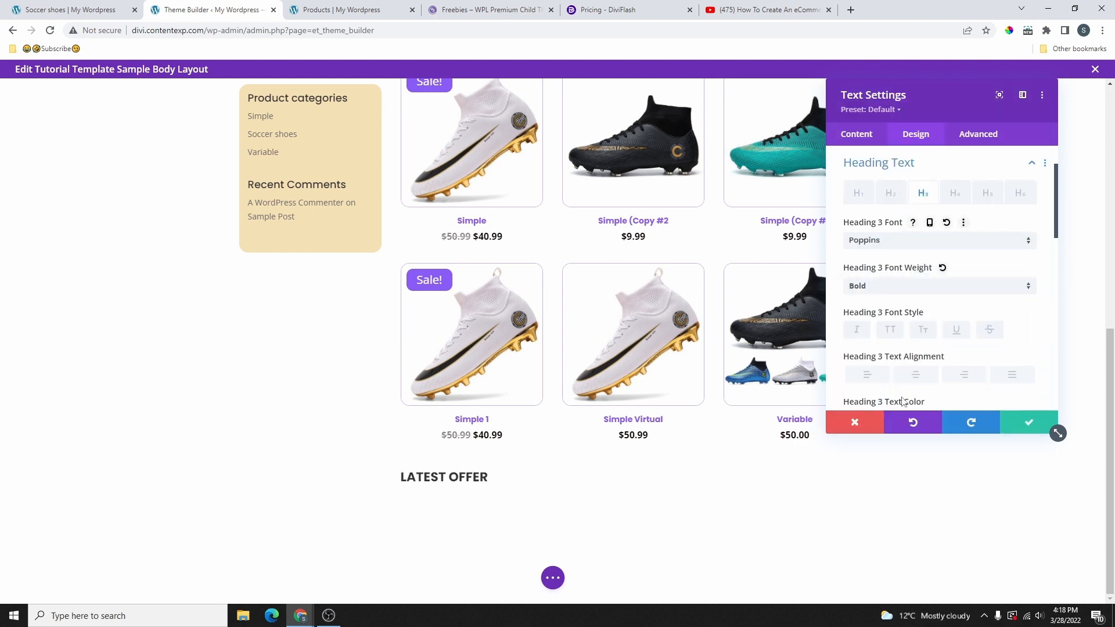
# Step: Set the LATEST OFFER heading's font style to uppercase and align it left
pyautogui.scroll(-2, 888, 196)
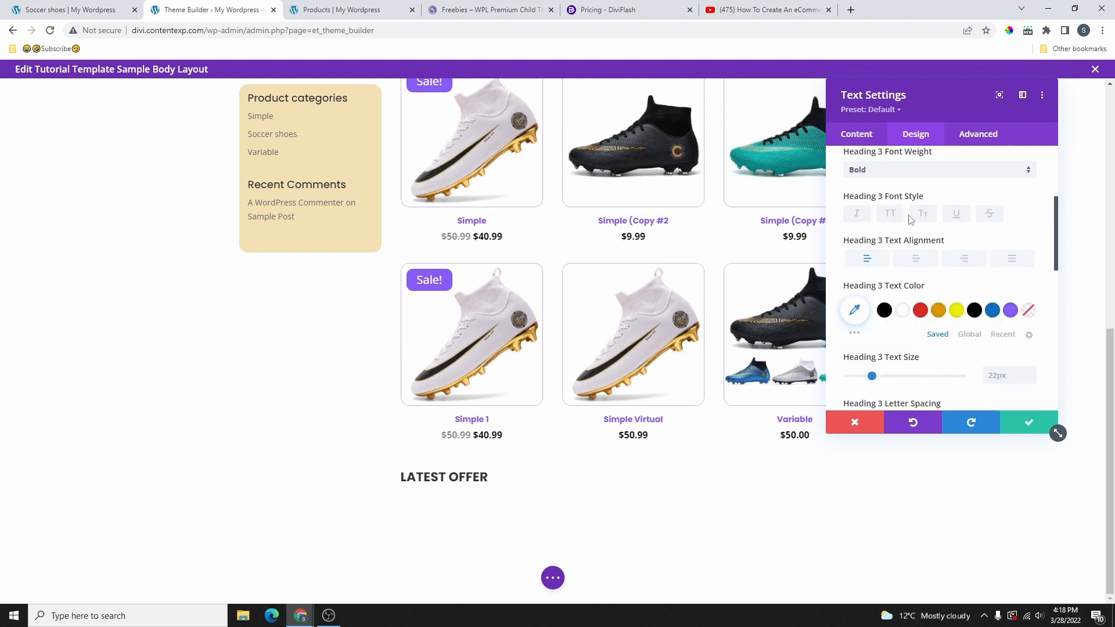
pyautogui.click(890, 214)
pyautogui.click(870, 261)
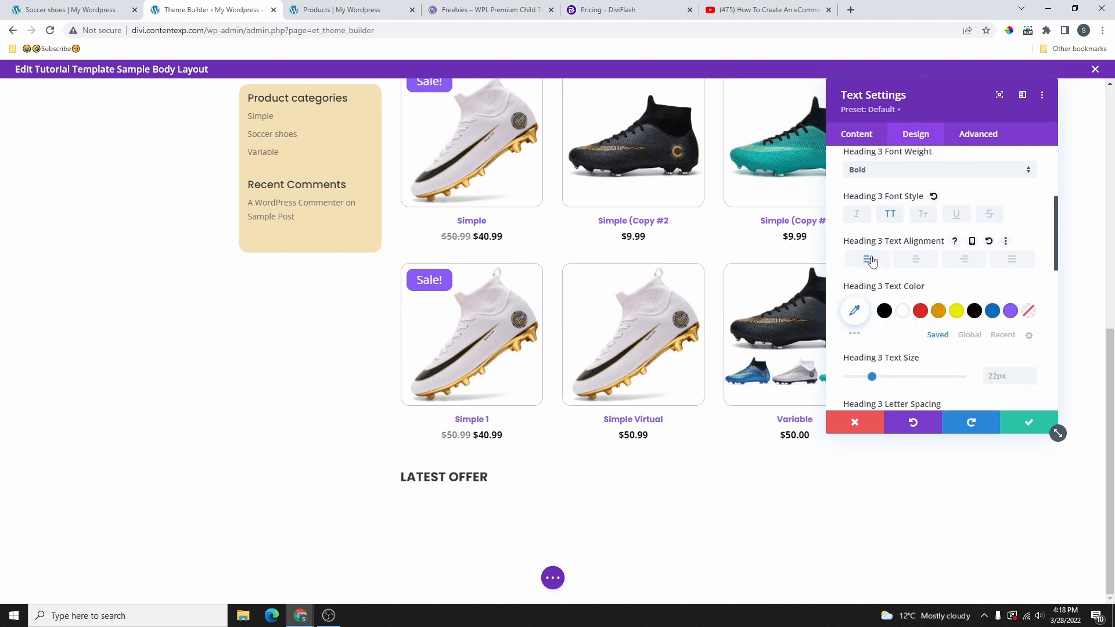
pyautogui.click(868, 266)
# Step: Save the Text module and move the LATEST OFFER heading above the product grid
pyautogui.click(1028, 423)
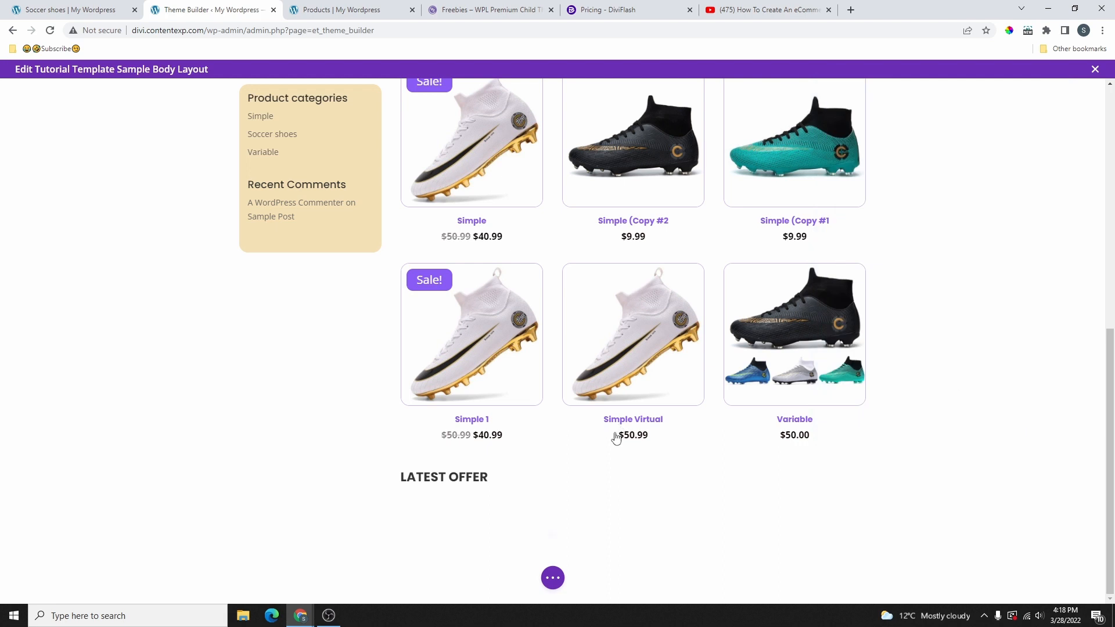
pyautogui.scroll(3, 548, 133)
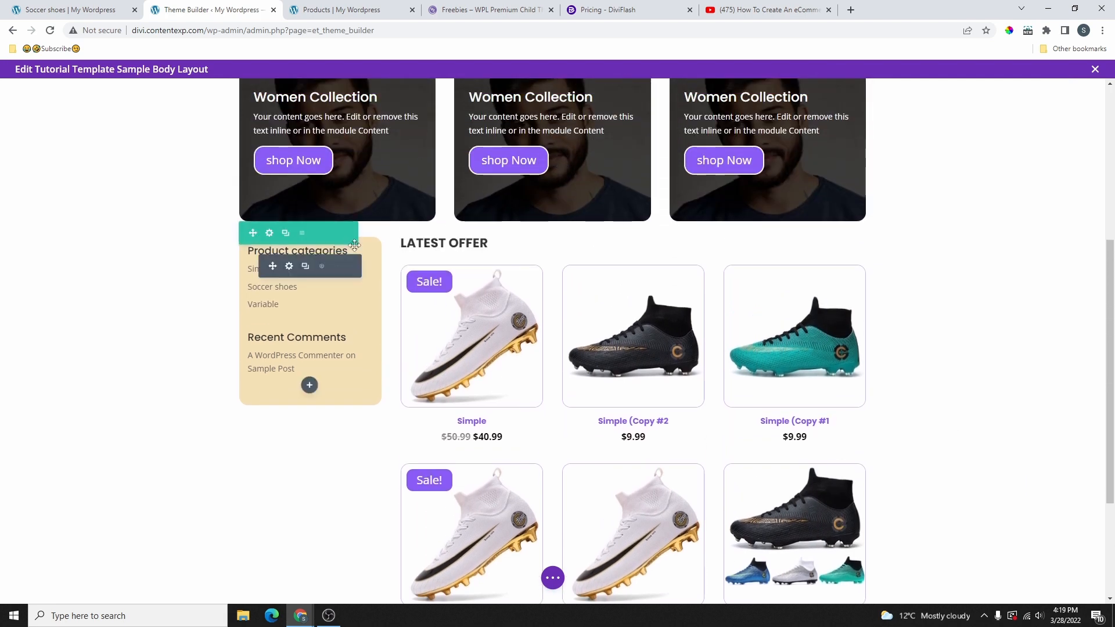
# Step: Add a top margin to the row holding the sidebar and product grid, trying 50px and reducing it slightly
pyautogui.click(269, 234)
pyautogui.click(923, 138)
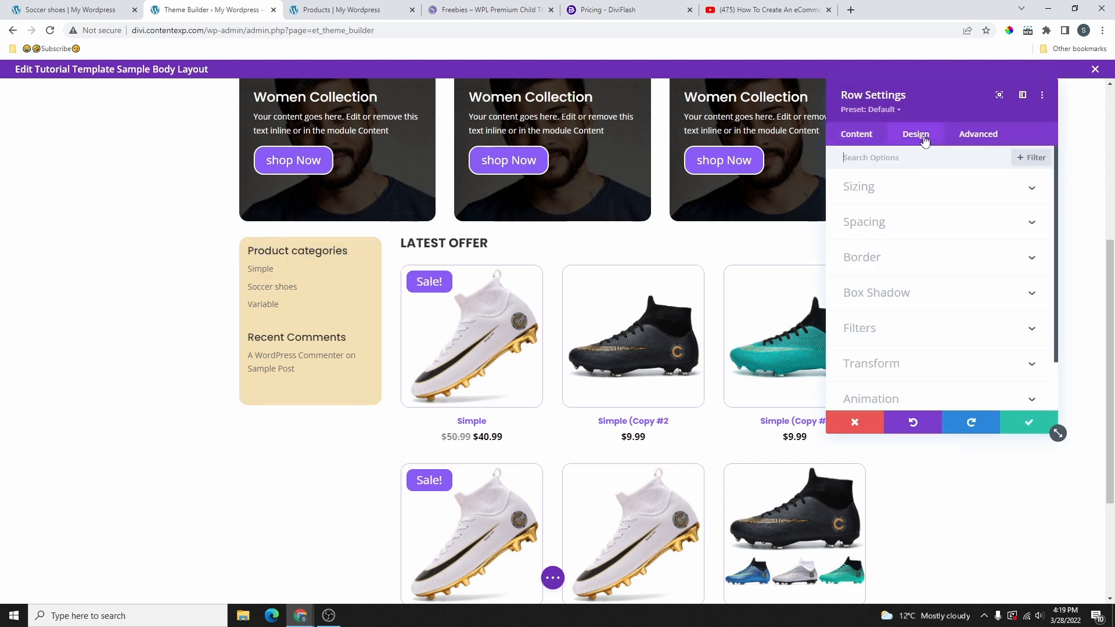
pyautogui.click(958, 225)
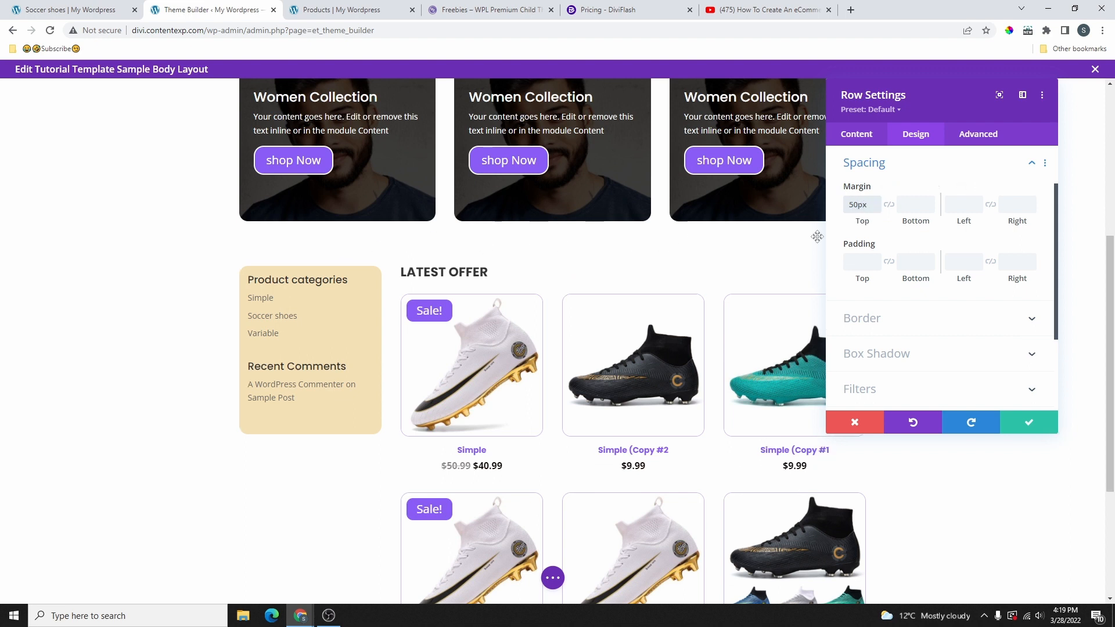
pyautogui.doubleClick(848, 207)
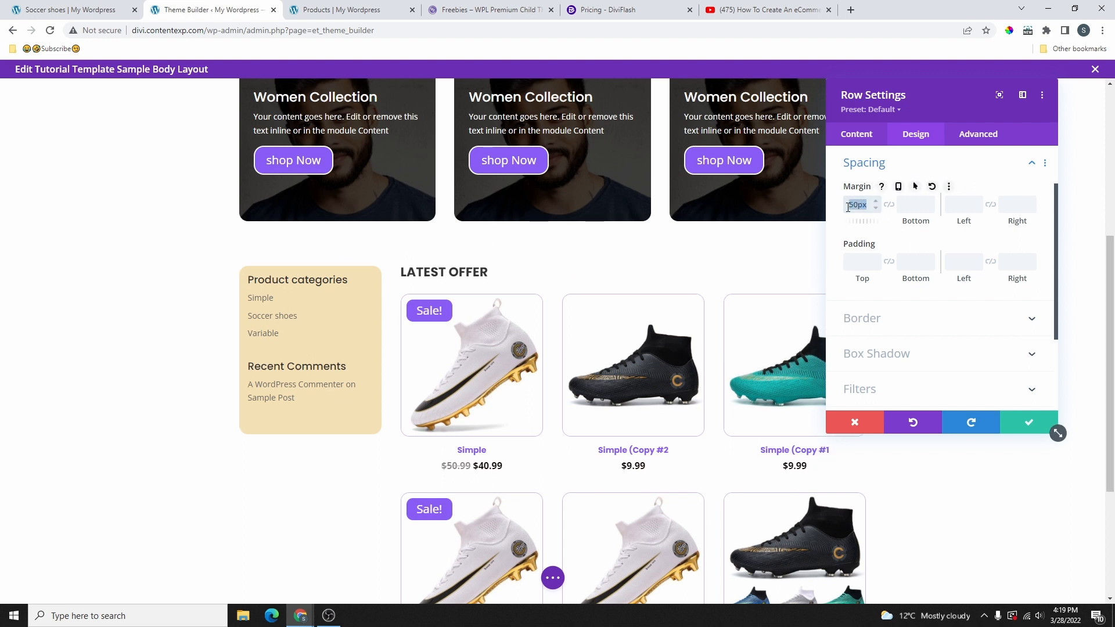
# Step: Give the row's second column, containing the products, a translucent purple background of rgba(139,92,249,0.09) and save it
pyautogui.click(851, 138)
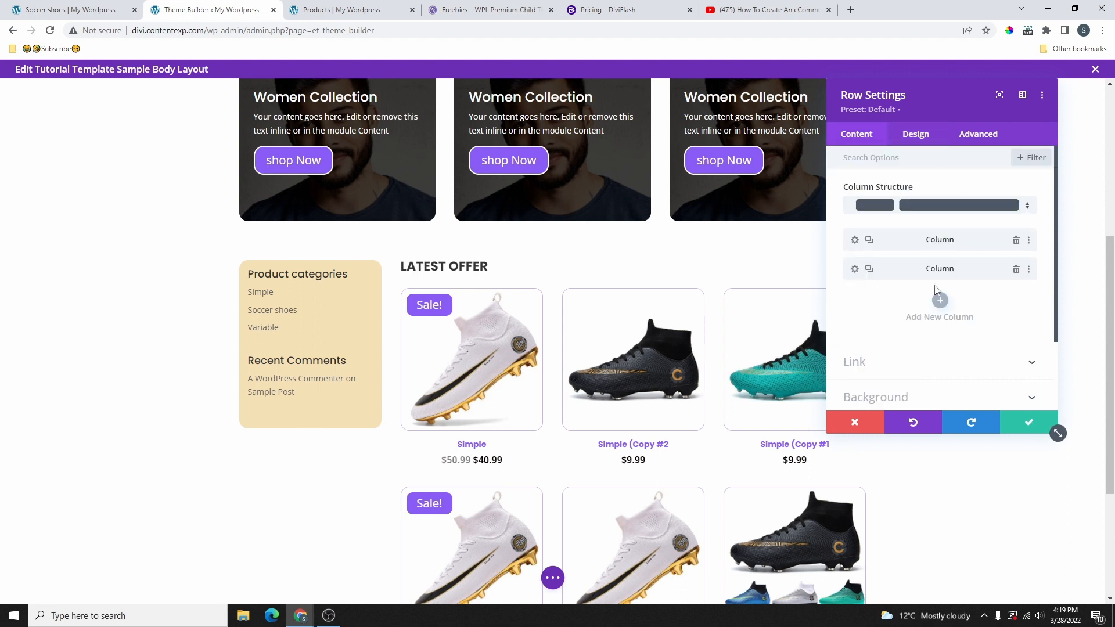
pyautogui.click(856, 270)
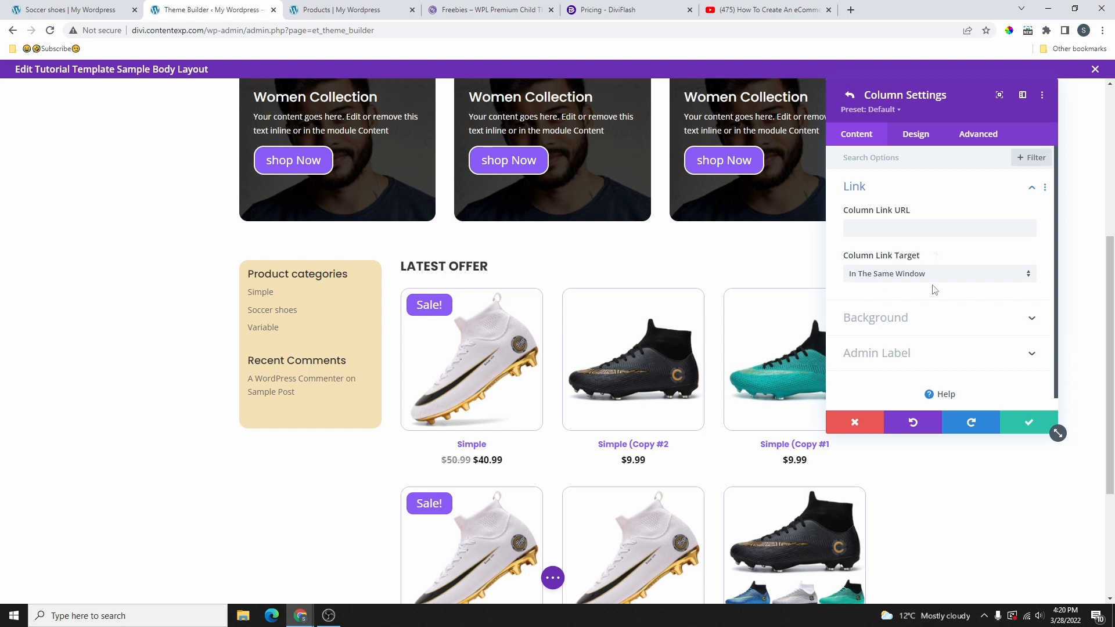
pyautogui.click(917, 310)
pyautogui.click(918, 334)
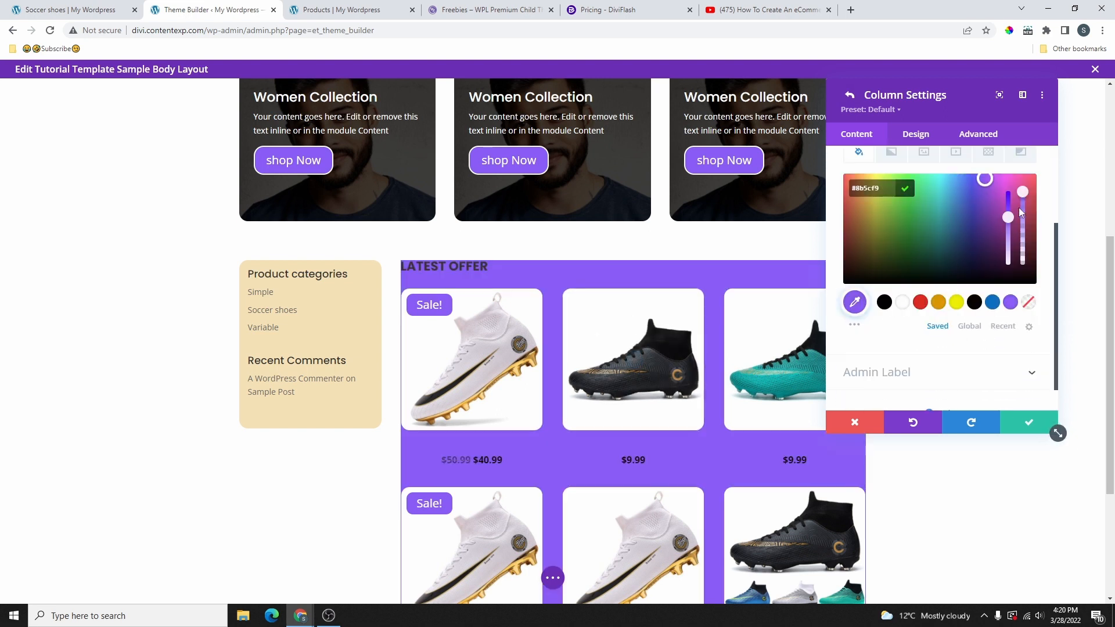
pyautogui.moveTo(1025, 188); pyautogui.dragTo(1022, 256)
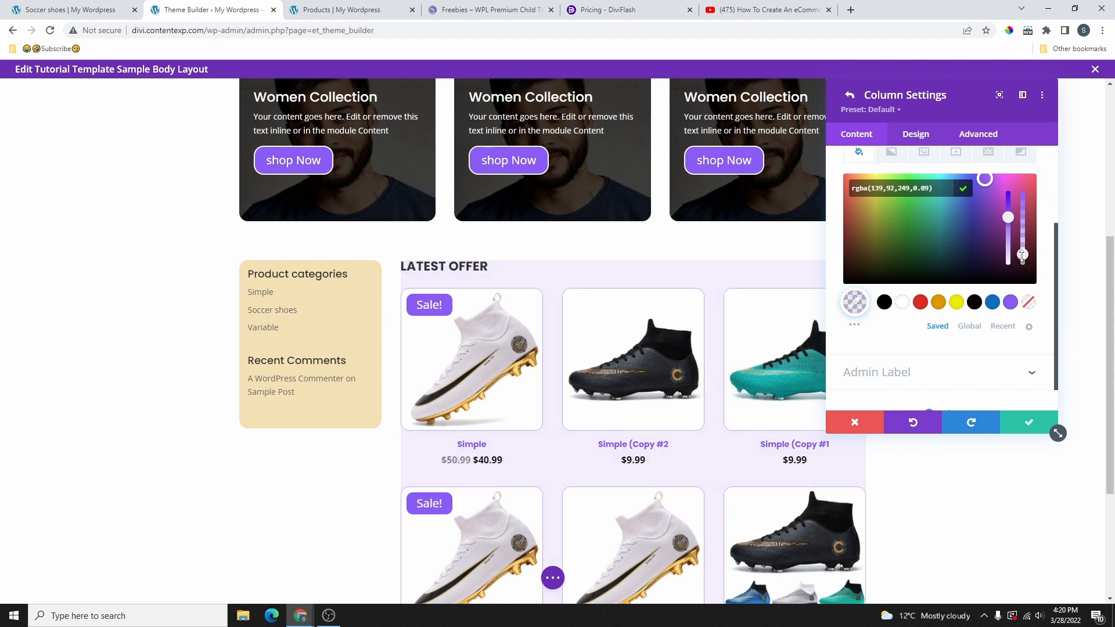
pyautogui.click(1030, 423)
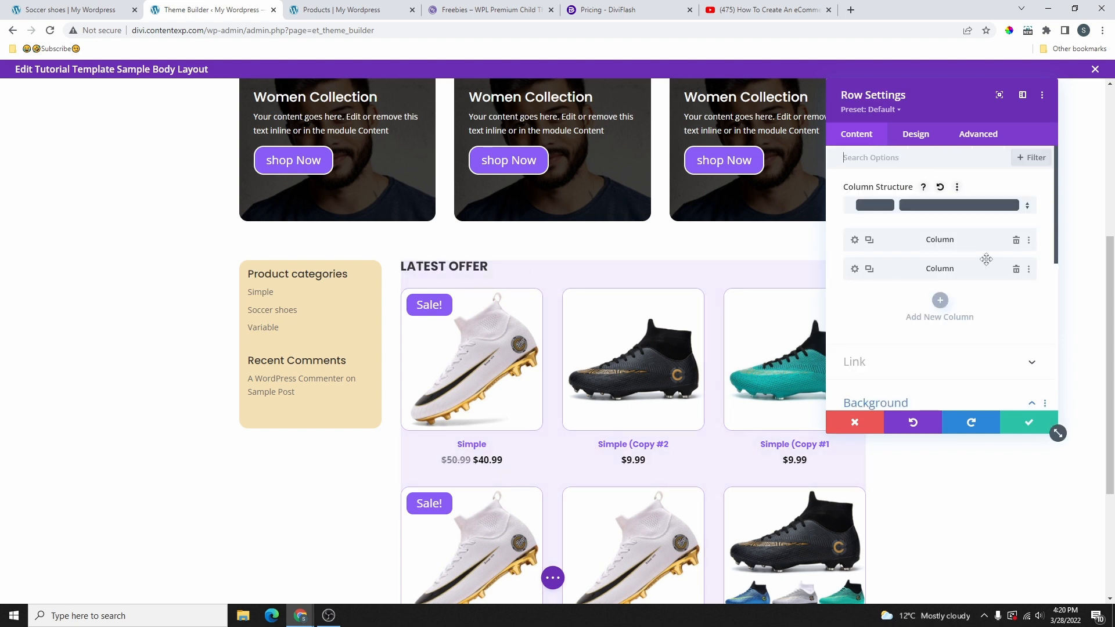
# Step: Set the product column's padding to 30px on top and bottom and 25px on left and right
pyautogui.click(853, 273)
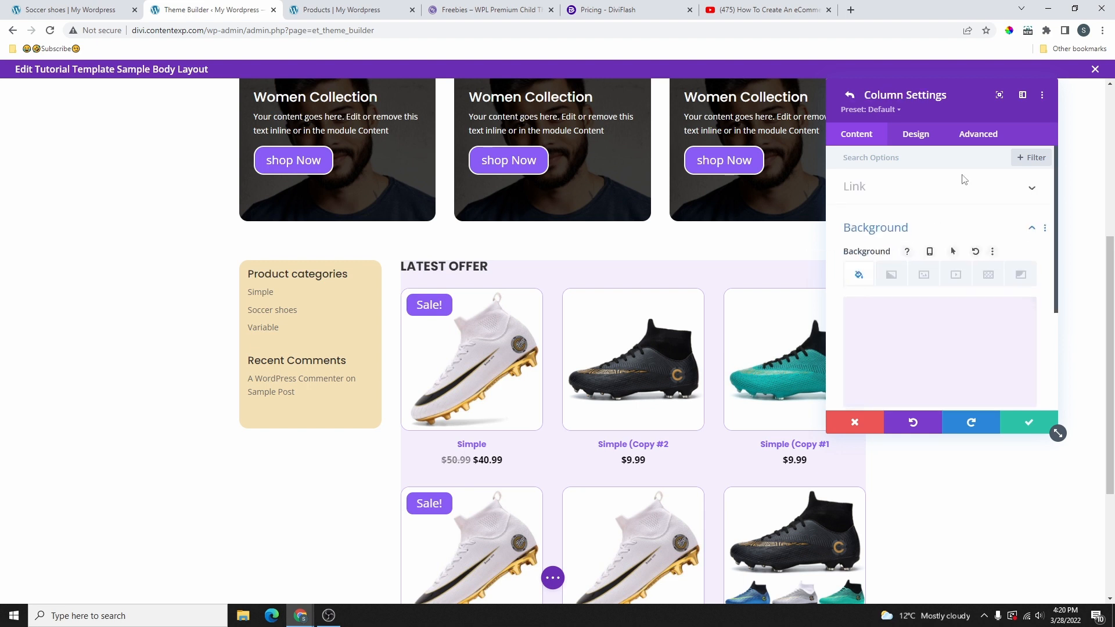
pyautogui.click(921, 138)
pyautogui.click(881, 192)
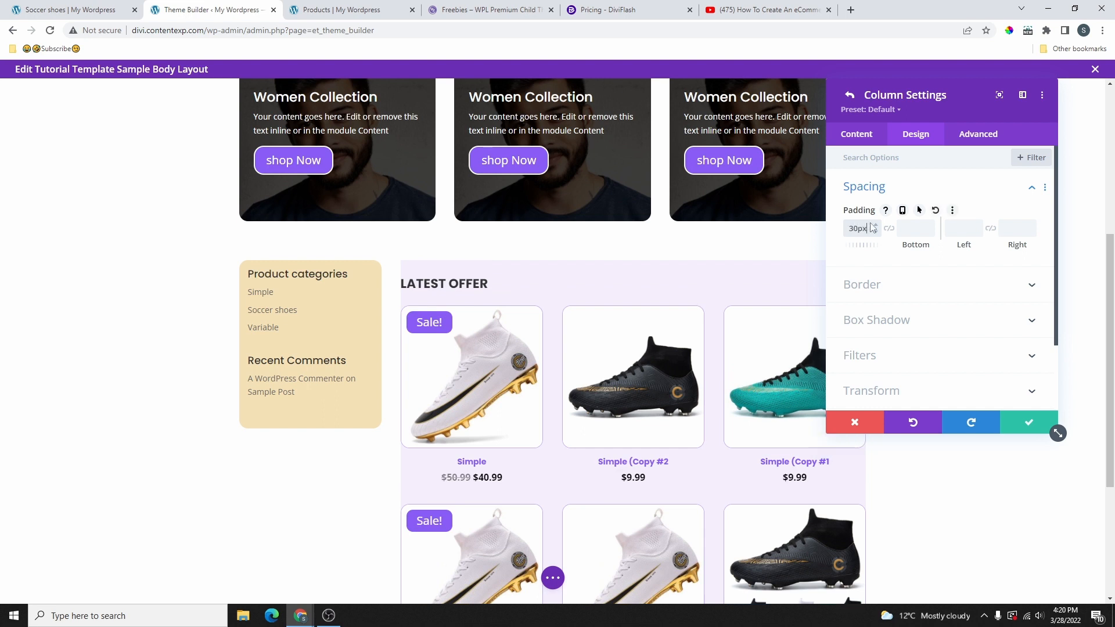
pyautogui.click(888, 228)
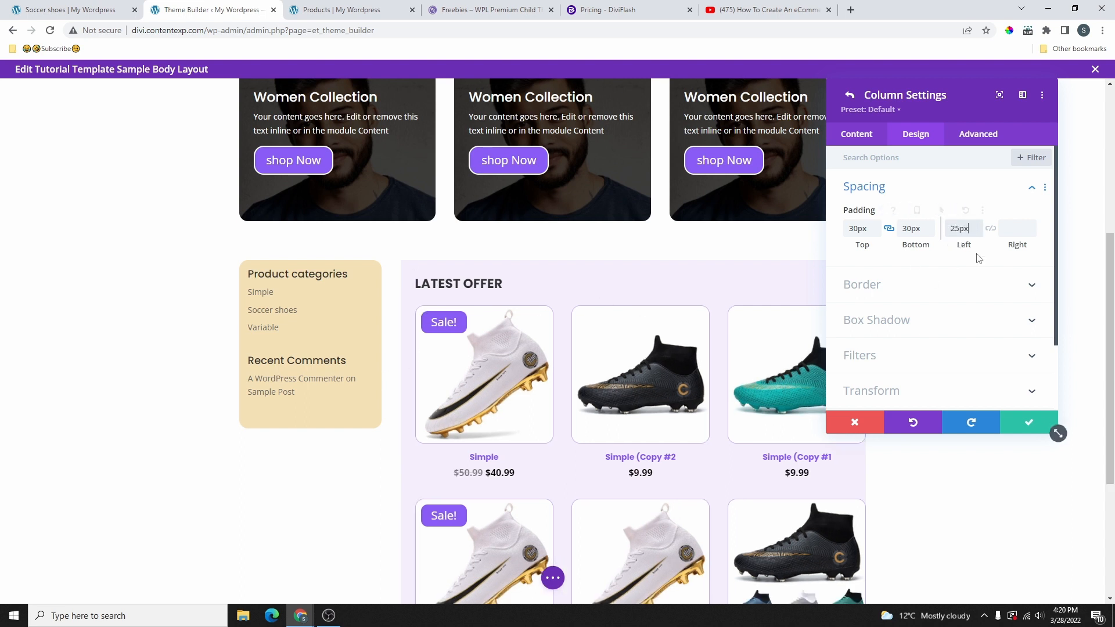
pyautogui.click(990, 228)
pyautogui.scroll(-1, 917, 231)
pyautogui.click(898, 219)
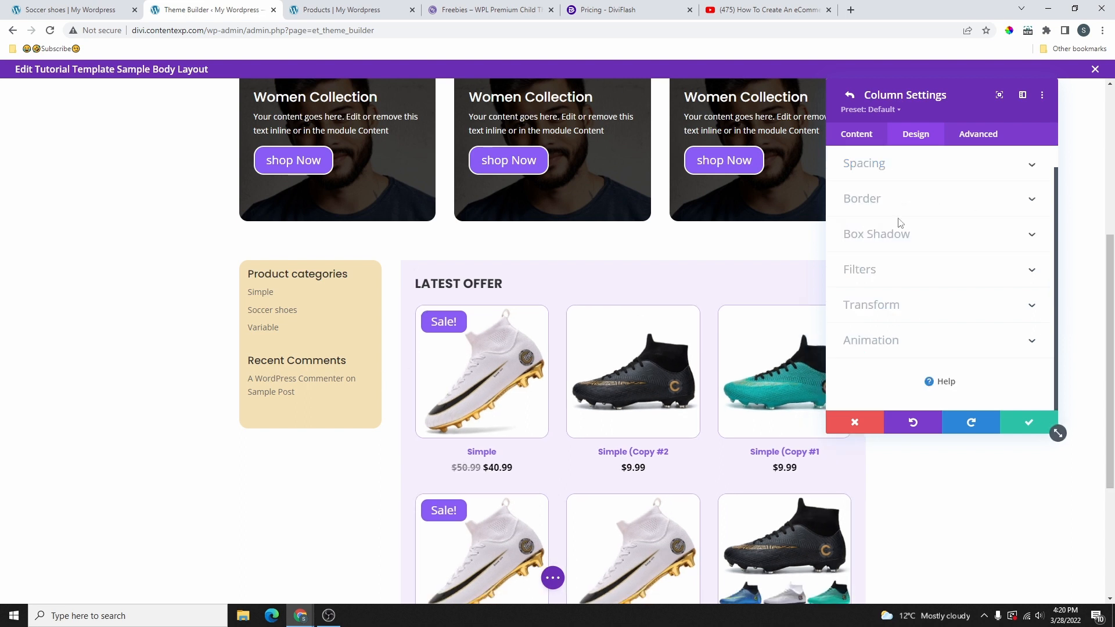
# Step: Round all four corners of the product column and save the settings and body layout
pyautogui.click(876, 203)
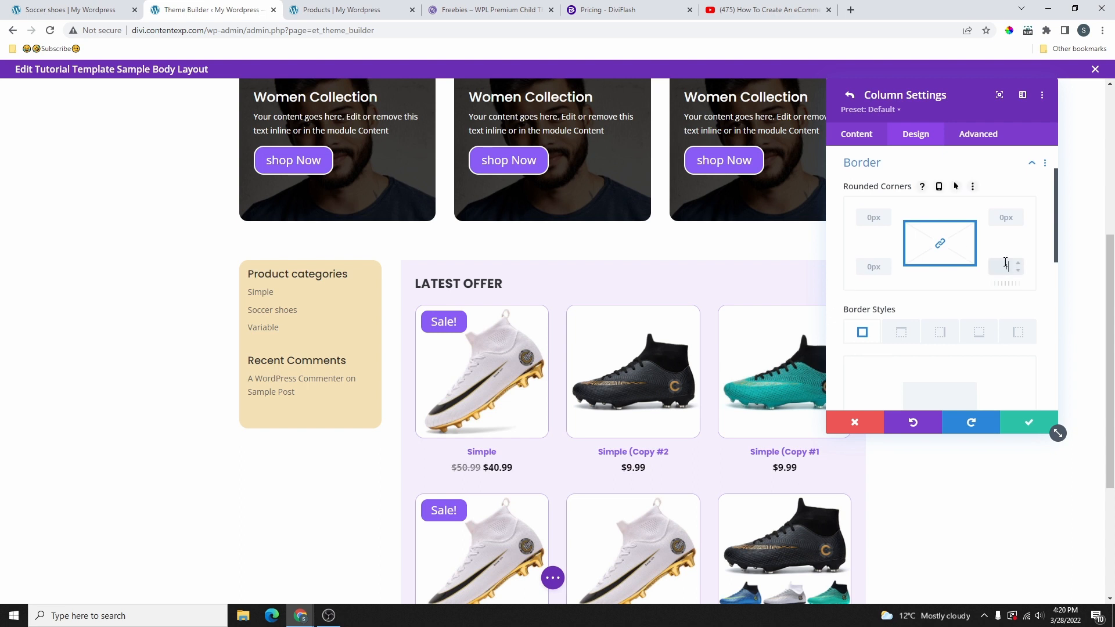
pyautogui.click(1028, 422)
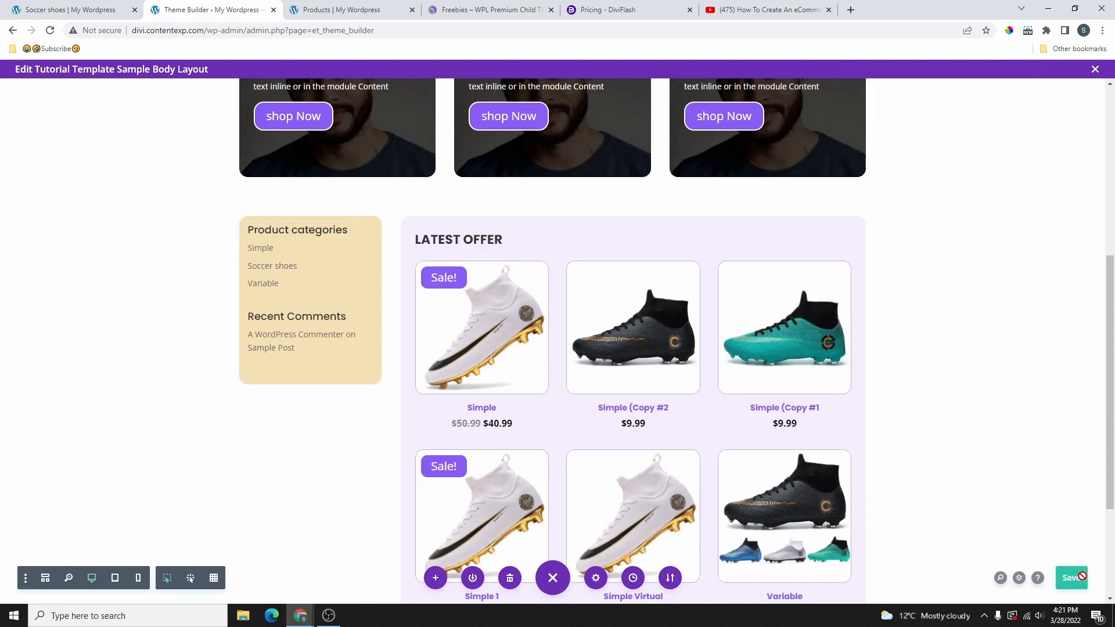
# Step: Compare the product section in the body layout with the LATEST OFFER section on the example Soccer shoes page
pyautogui.scroll(-1, 665, 207)
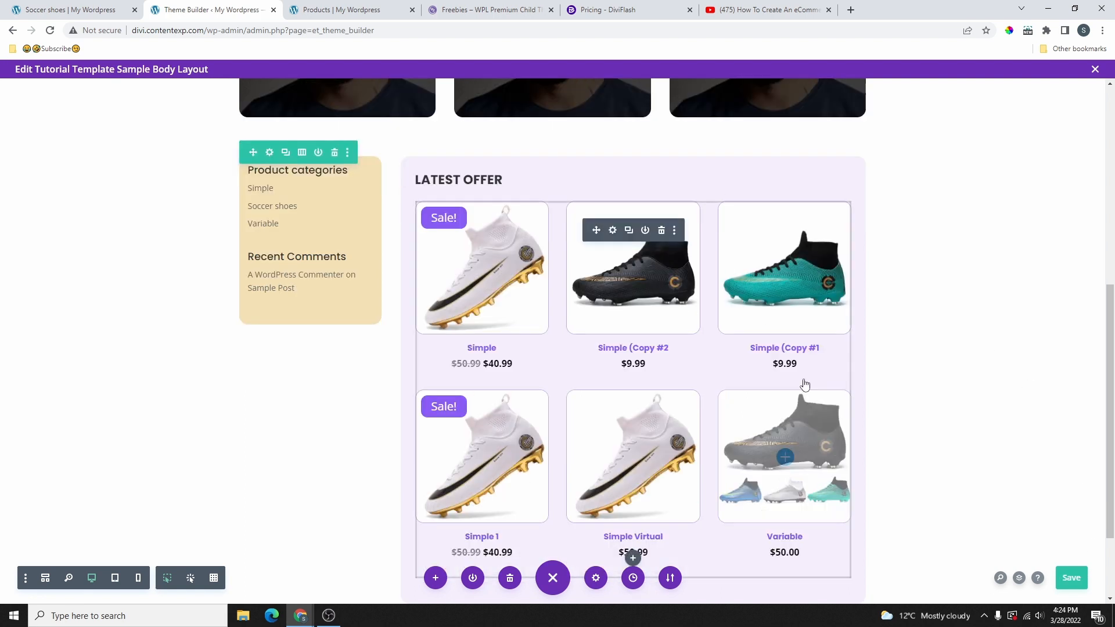
pyautogui.scroll(-2, 755, 418)
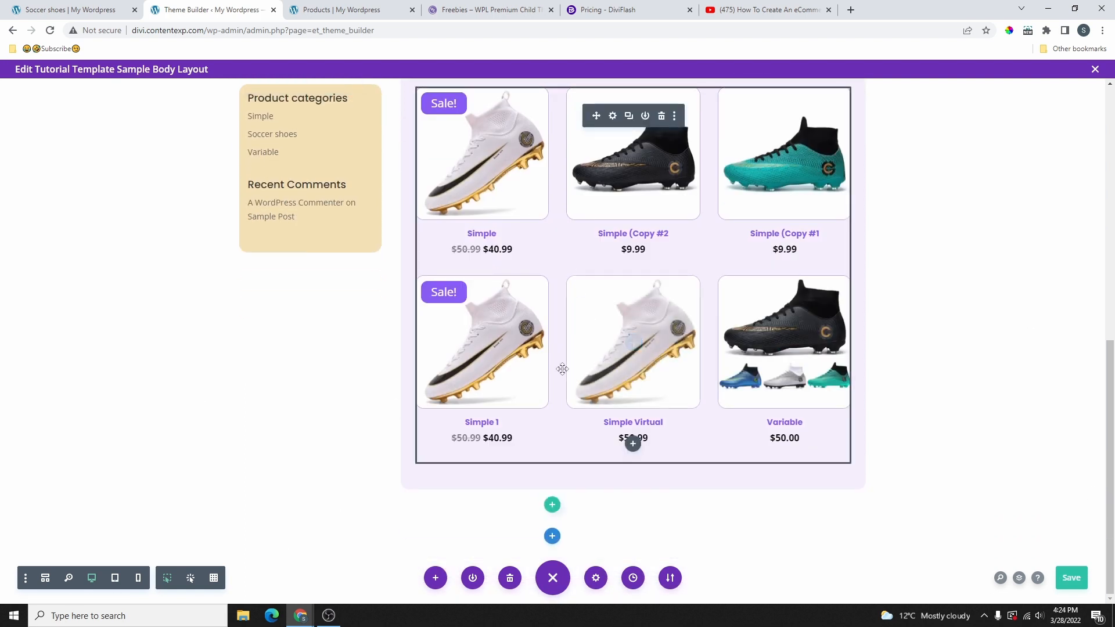
pyautogui.click(84, 8)
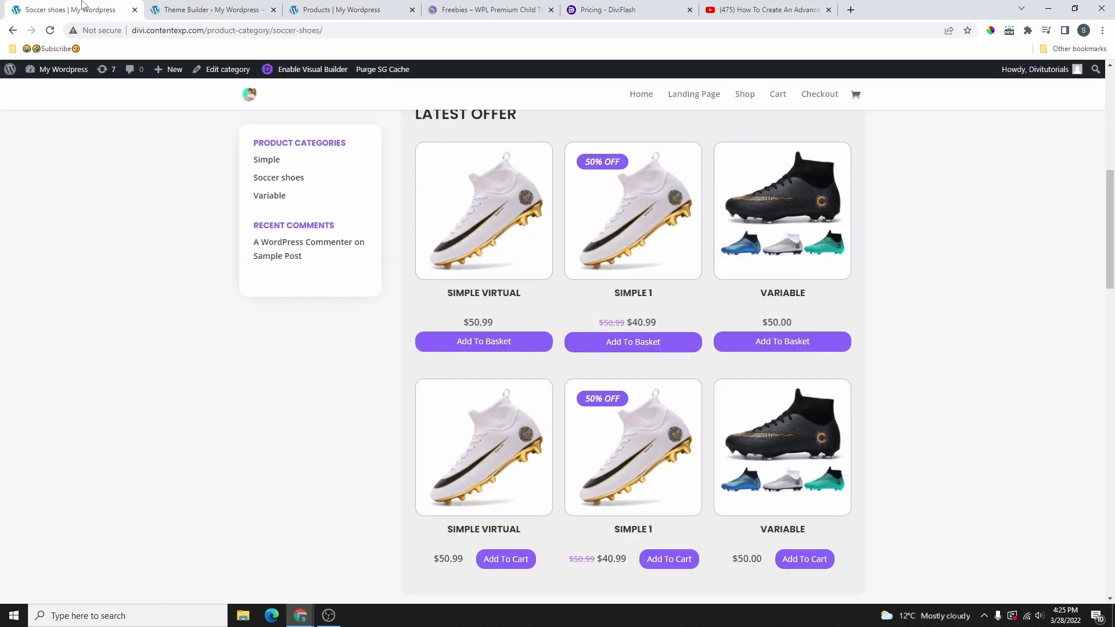
# Step: Review the live category page and duplicate the template row holding the product categories sidebar and the Latest Offer products
pyautogui.scroll(-2, 556, 372)
pyautogui.scroll(-10, 556, 372)
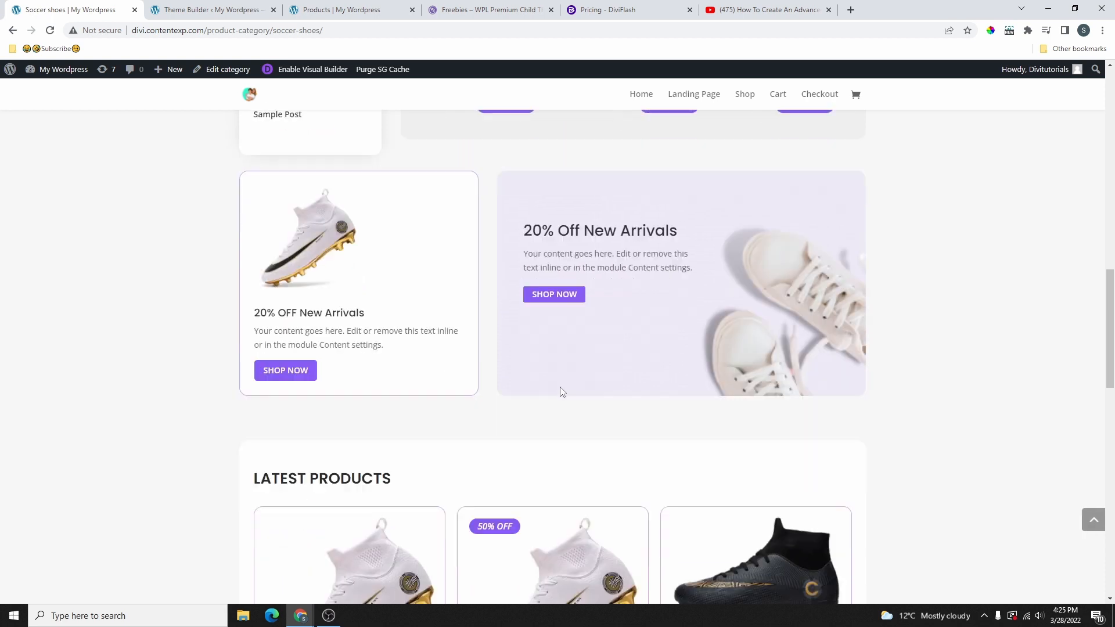
pyautogui.scroll(-5, 673, 215)
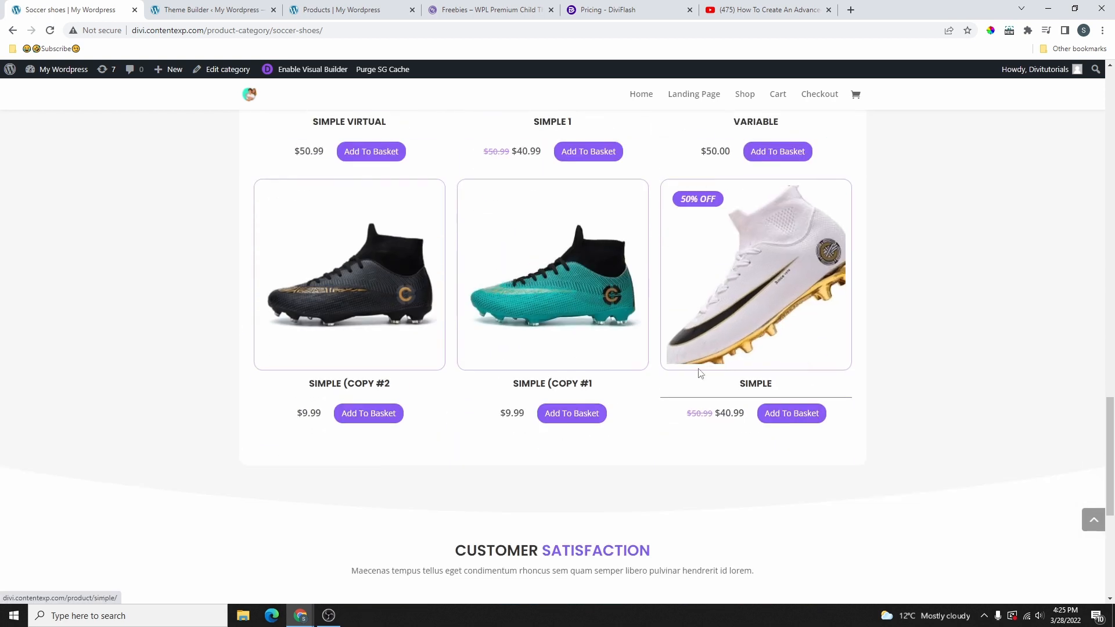
pyautogui.scroll(7, 488, 151)
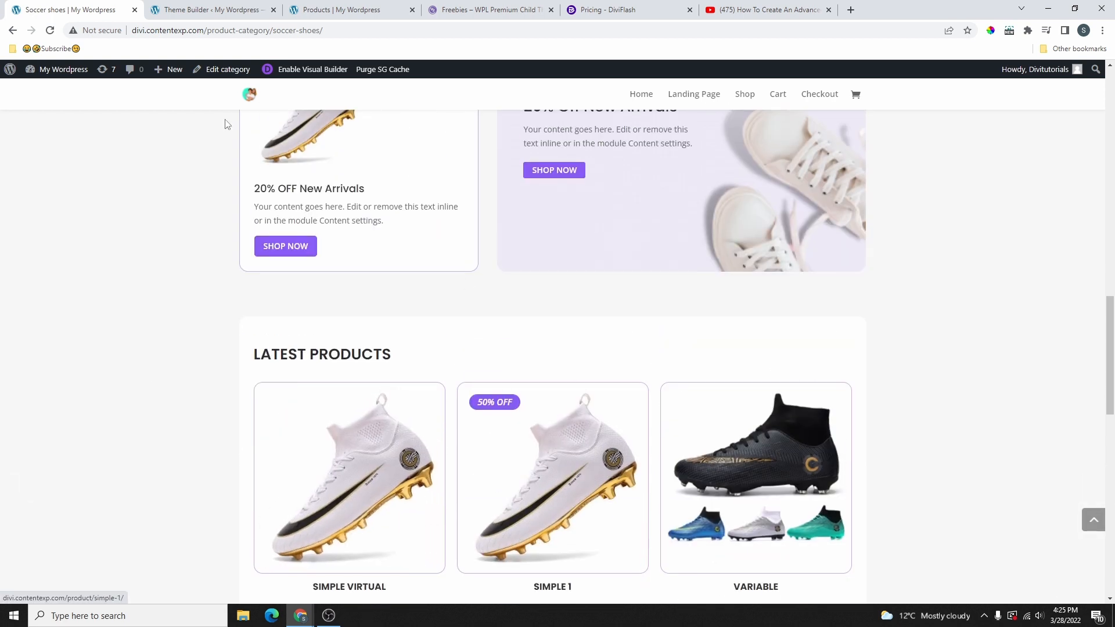
pyautogui.scroll(4, 579, 519)
pyautogui.click(203, 10)
pyautogui.scroll(3, 729, 319)
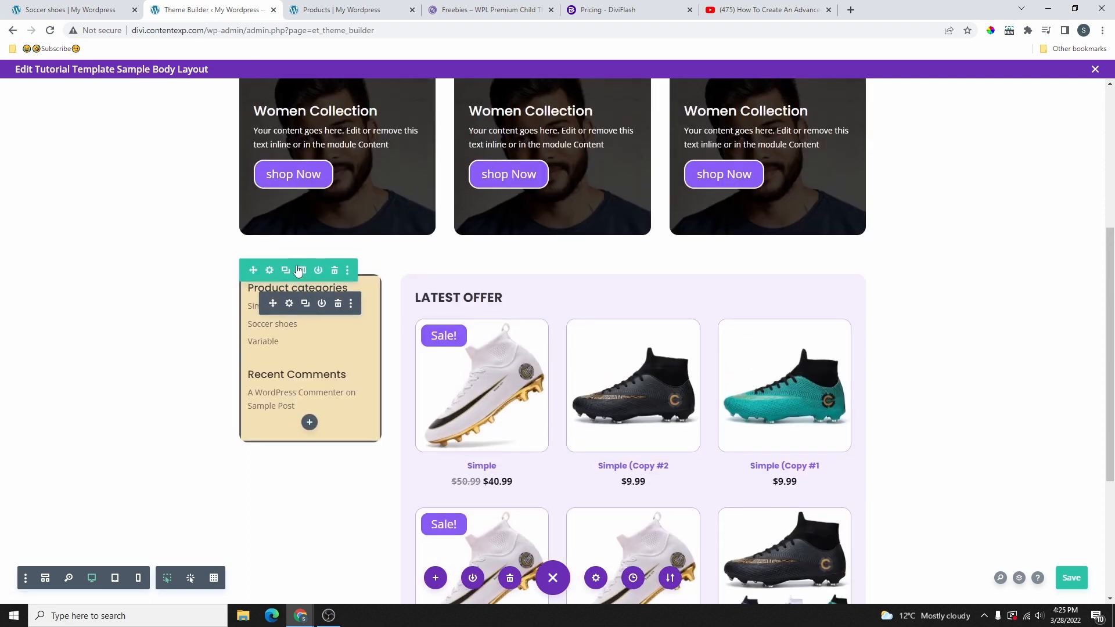
pyautogui.scroll(-1, 293, 284)
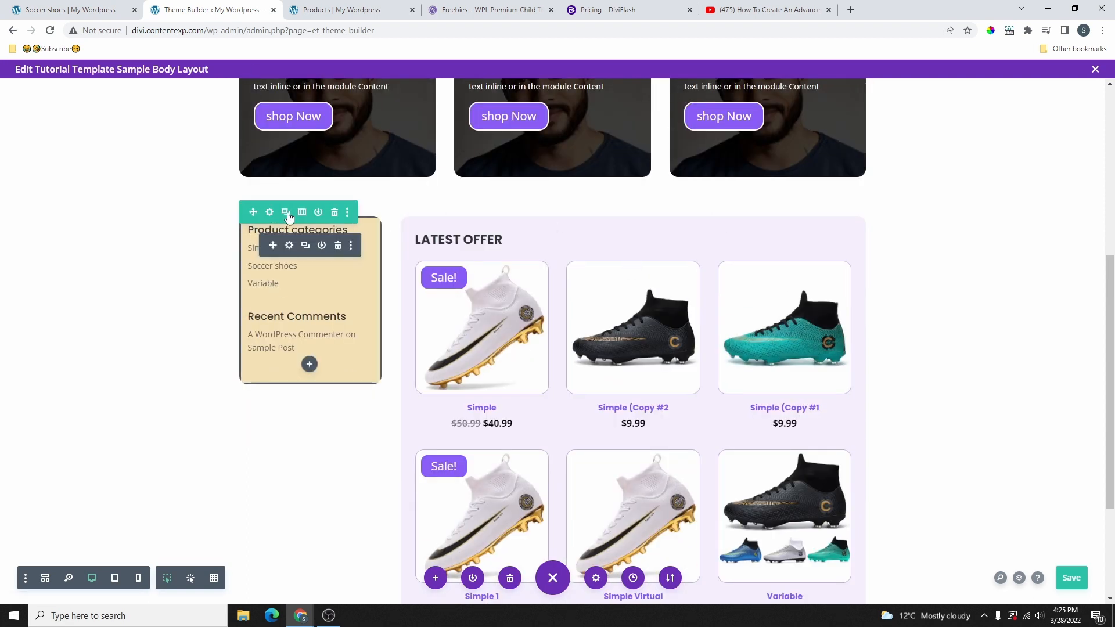
pyautogui.click(285, 212)
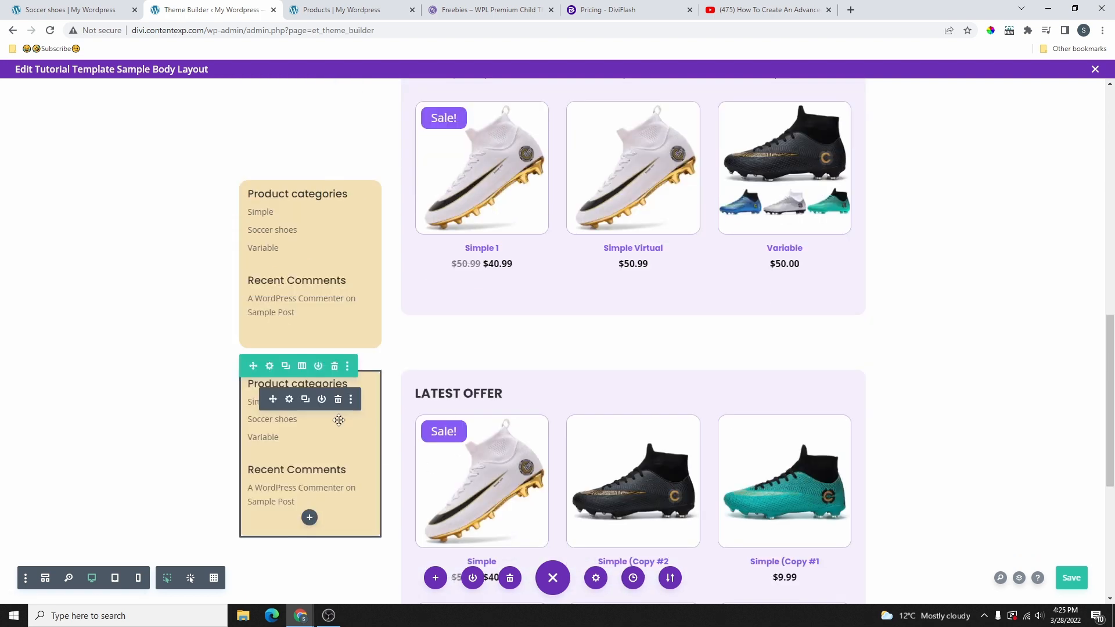
# Step: Reduce the duplicated row to a single column without the sidebar and set its products module to a 3 Columns layout
pyautogui.click(270, 366)
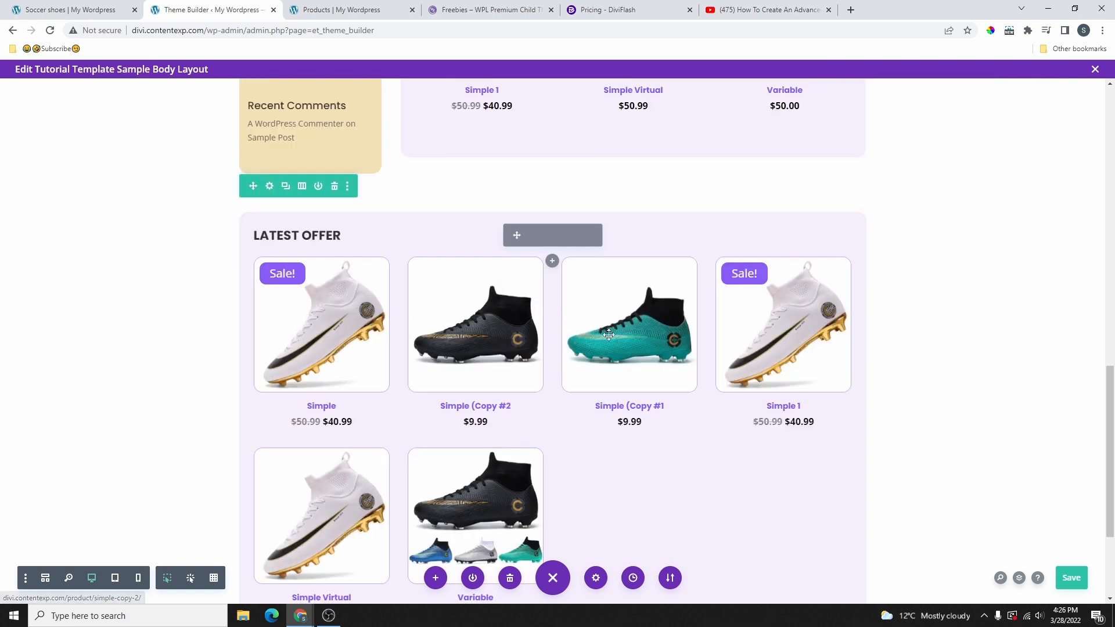
pyautogui.click(532, 287)
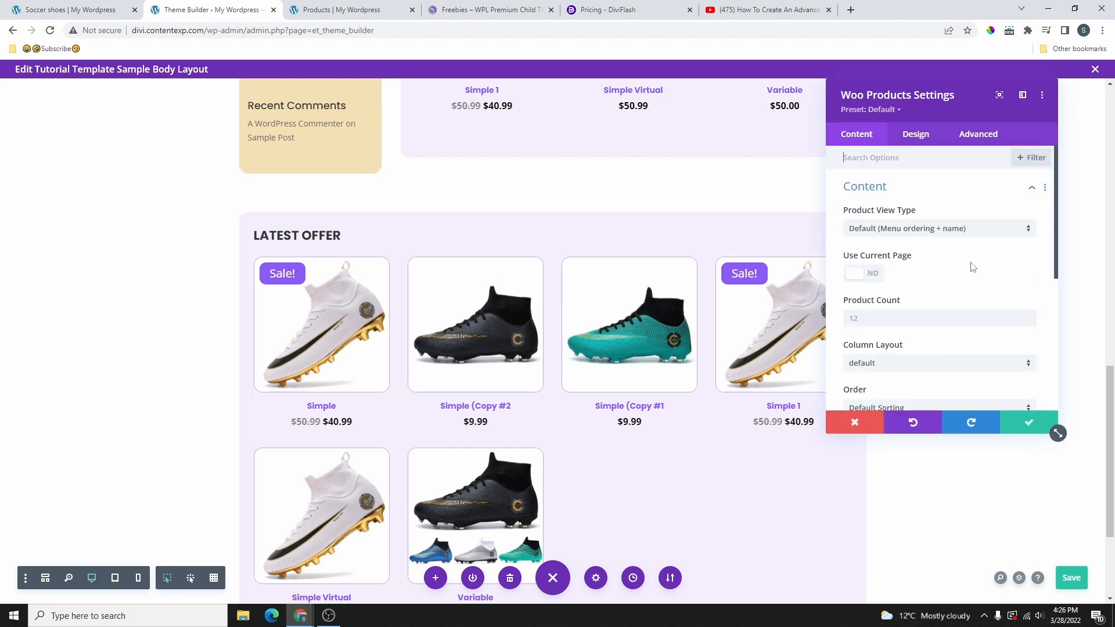
pyautogui.scroll(-1, 886, 308)
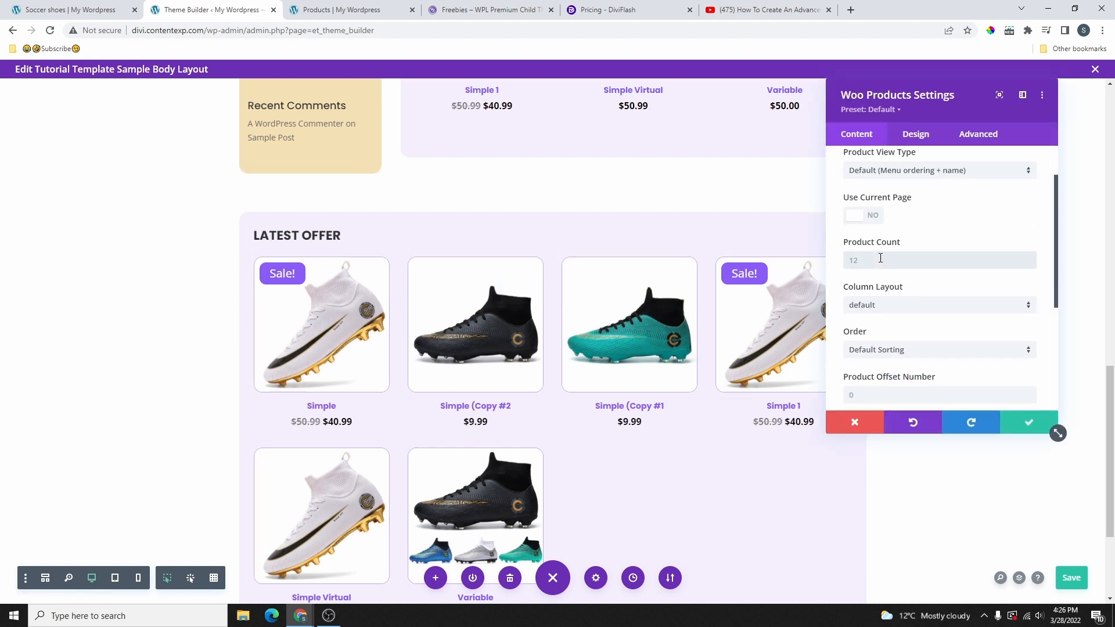
pyautogui.click(891, 304)
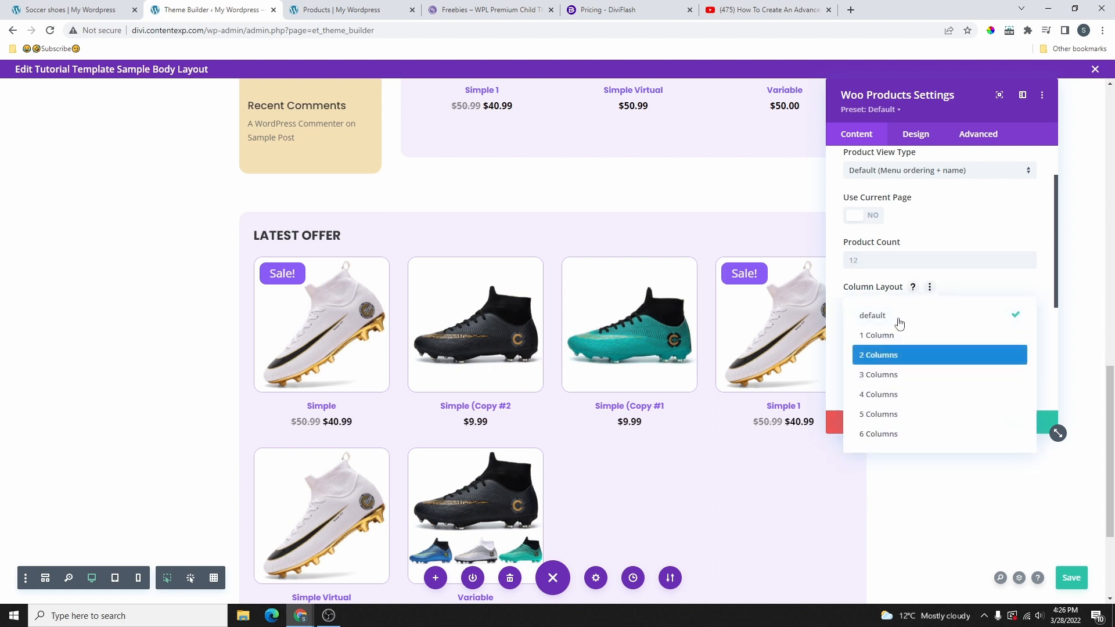
pyautogui.click(885, 380)
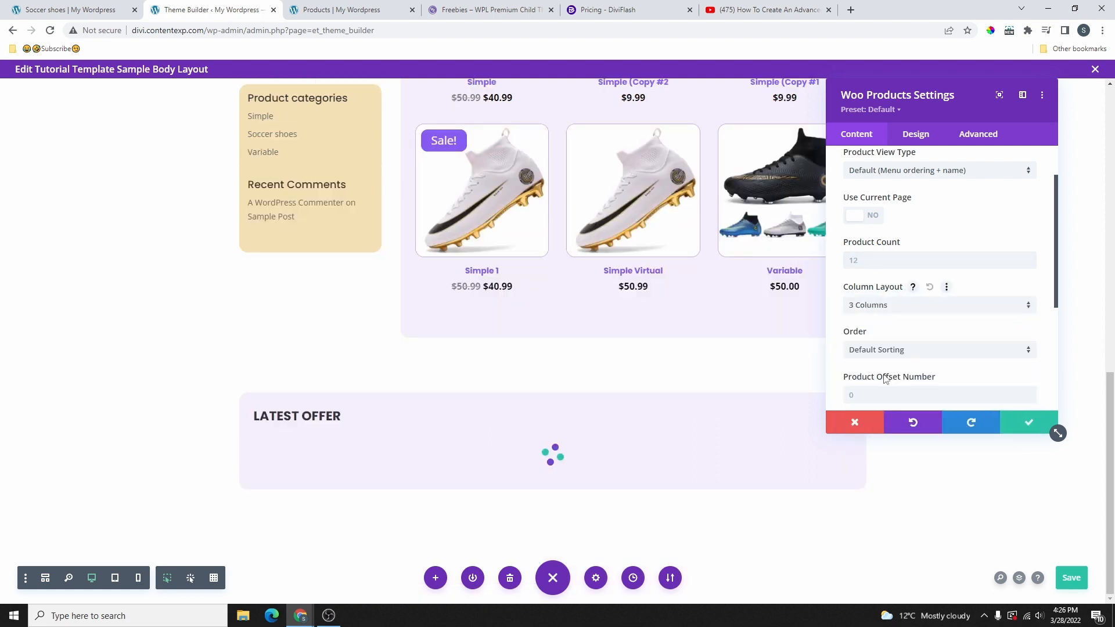
# Step: Open the duplicated row's heading text for editing and copy the LATEST PRODUCTS heading from the live category page
pyautogui.click(87, 8)
pyautogui.scroll(-3, 520, 325)
pyautogui.scroll(-4, 520, 325)
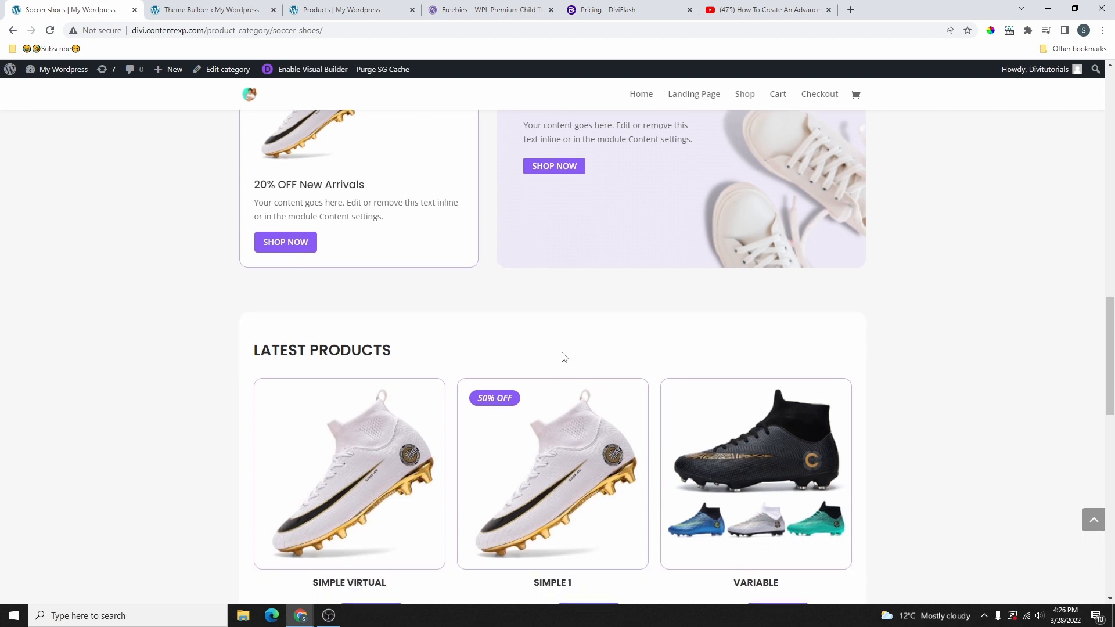
pyautogui.hotkey('ctrl', 'Tab')
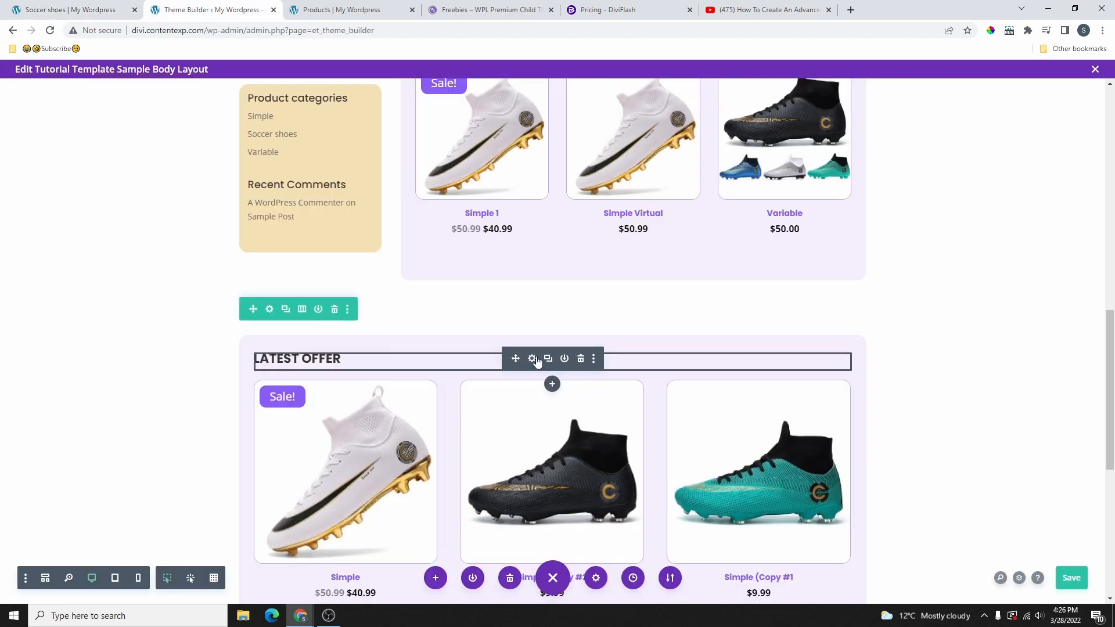
pyautogui.click(532, 358)
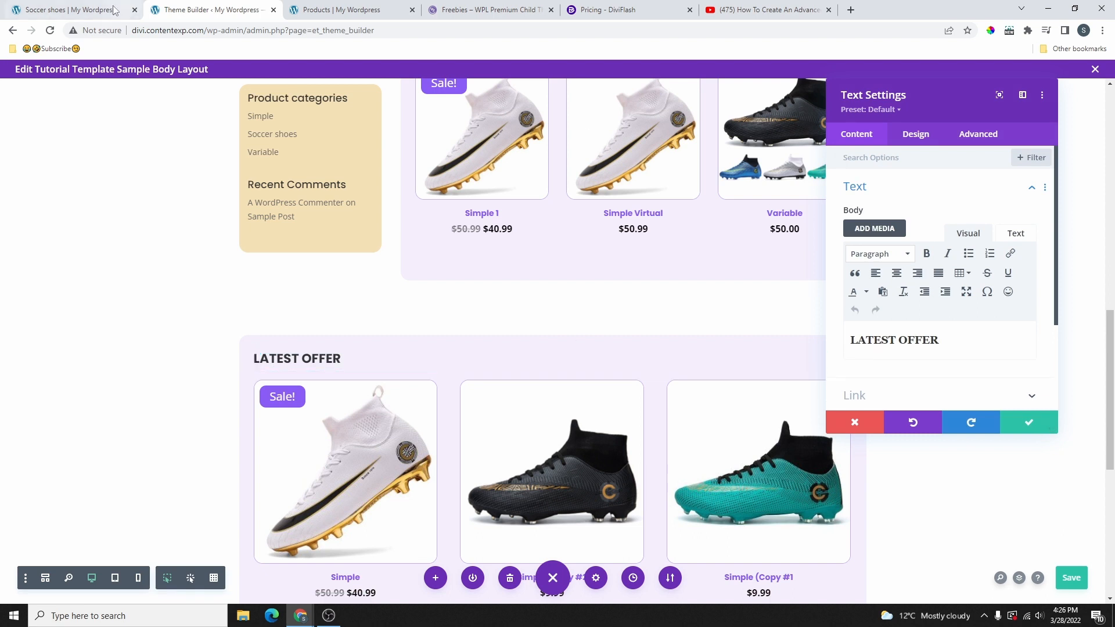
pyautogui.hotkey('ctrl', 'shift', 'Tab')
pyautogui.scroll(-2, 558, 311)
pyautogui.moveTo(403, 300); pyautogui.dragTo(252, 297)
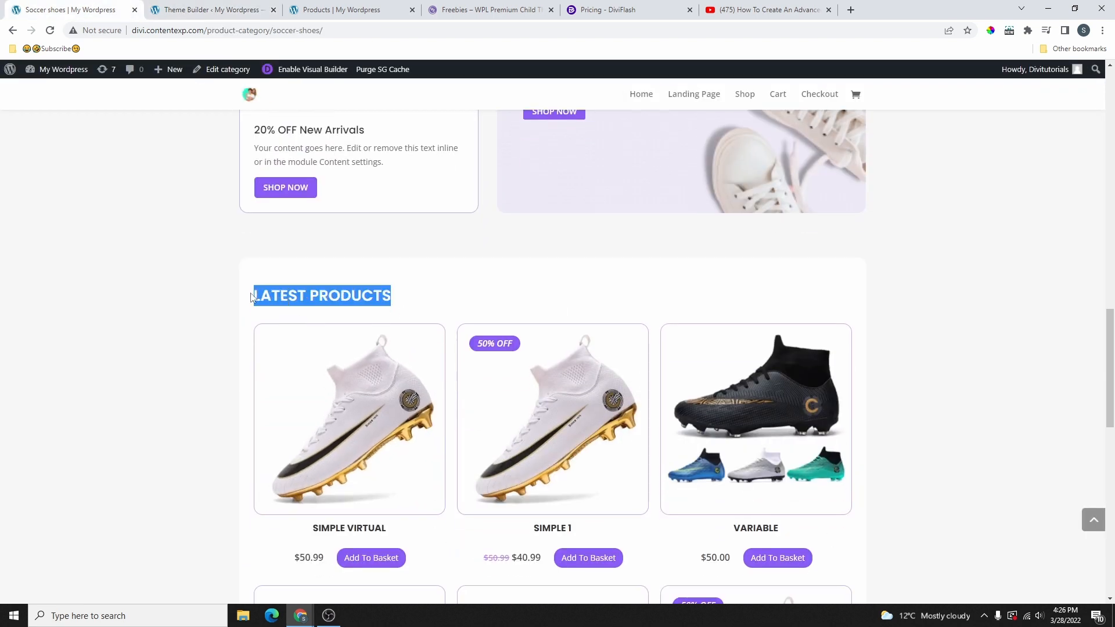
pyautogui.rightClick(300, 295)
pyautogui.click(317, 304)
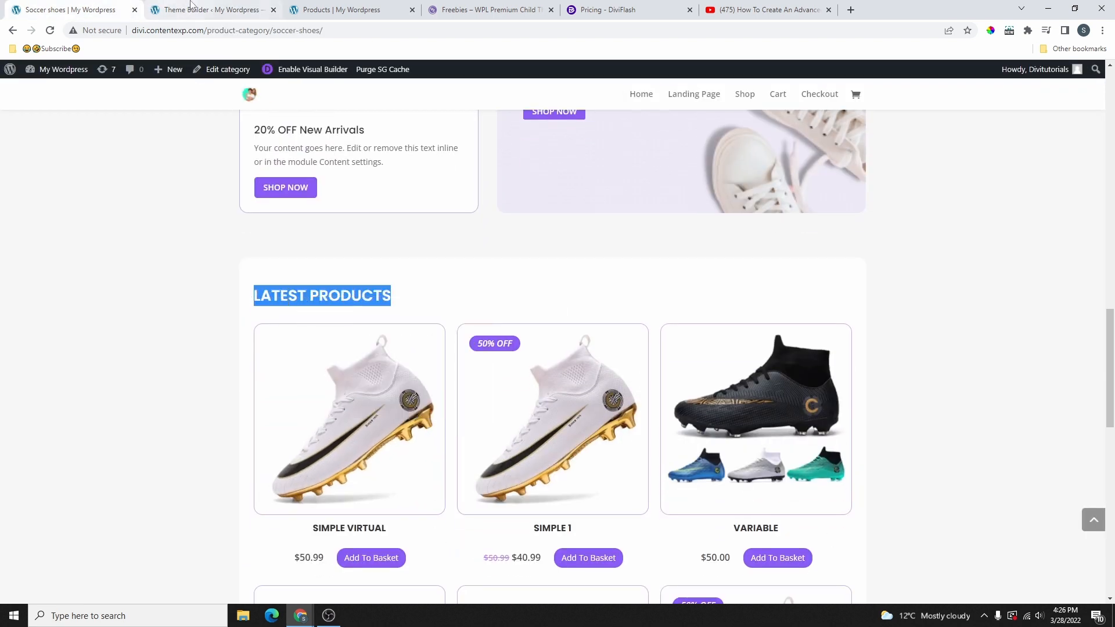
pyautogui.click(209, 10)
# Step: Insert a new two-column row with a two-fifths and a three-fifths column below the duplicated products row
pyautogui.scroll(-7, 570, 293)
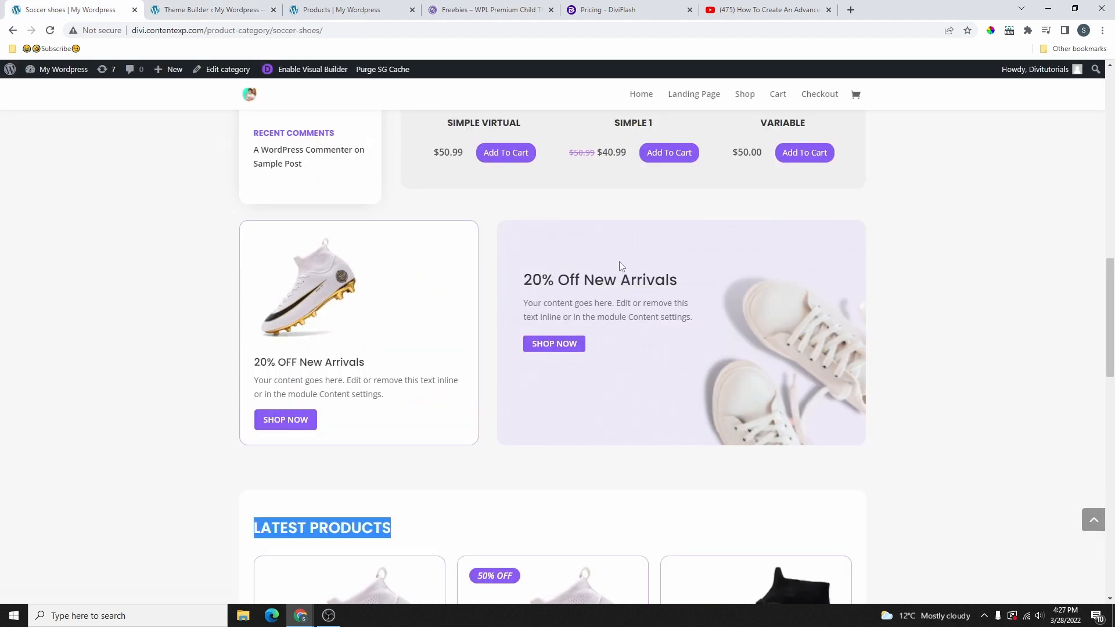
pyautogui.scroll(-3, 598, 312)
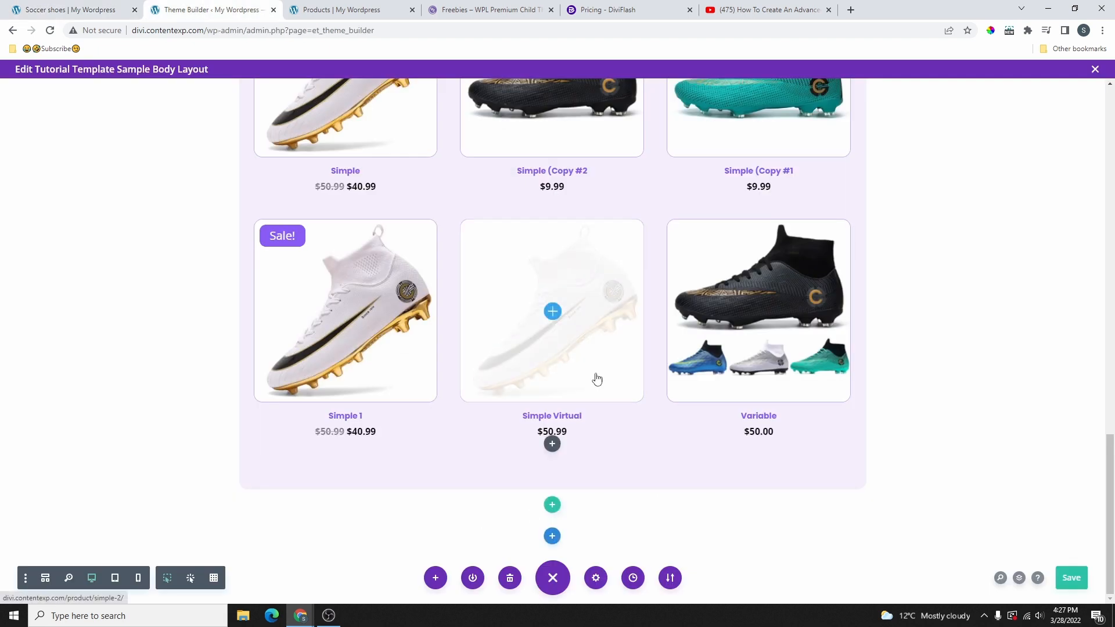
pyautogui.click(549, 507)
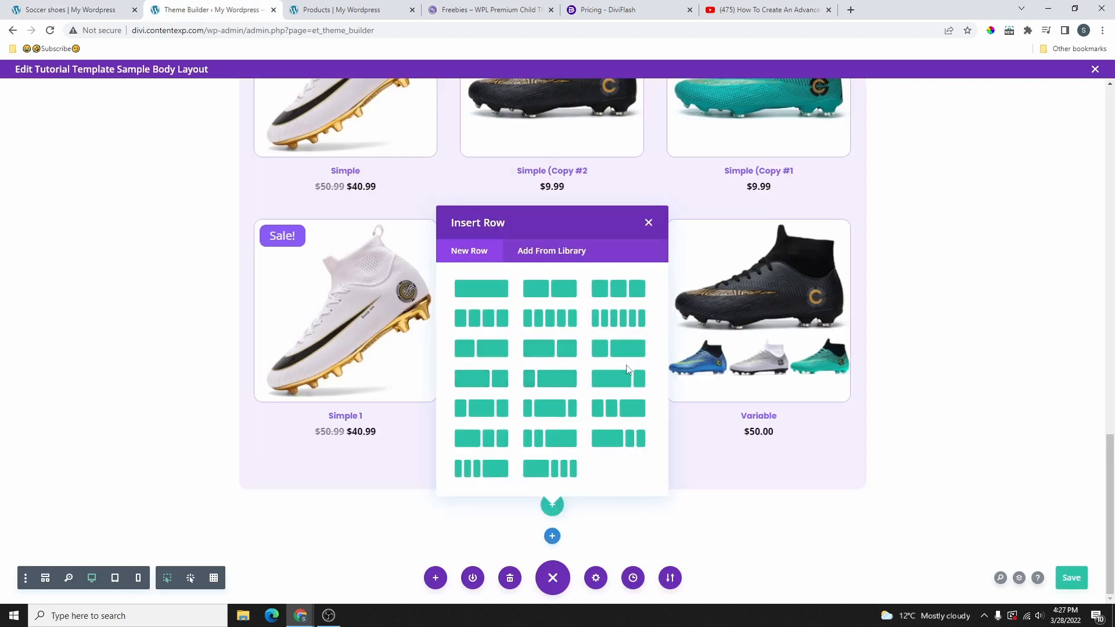
pyautogui.click(472, 350)
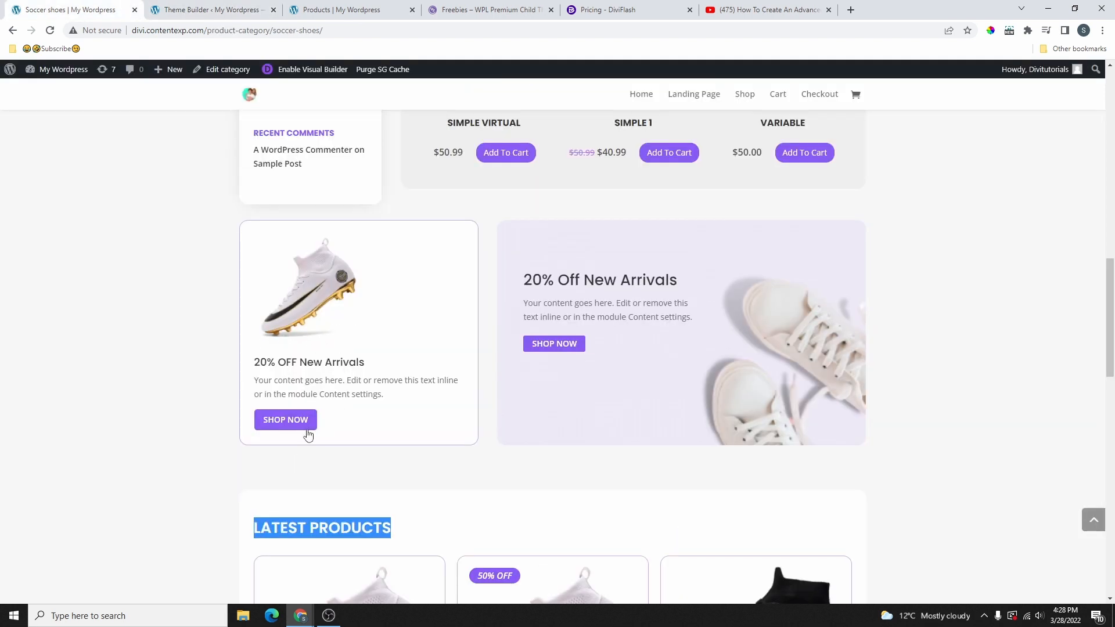
# Step: Add a Blurb module to the narrower column of the new row
pyautogui.click(194, 6)
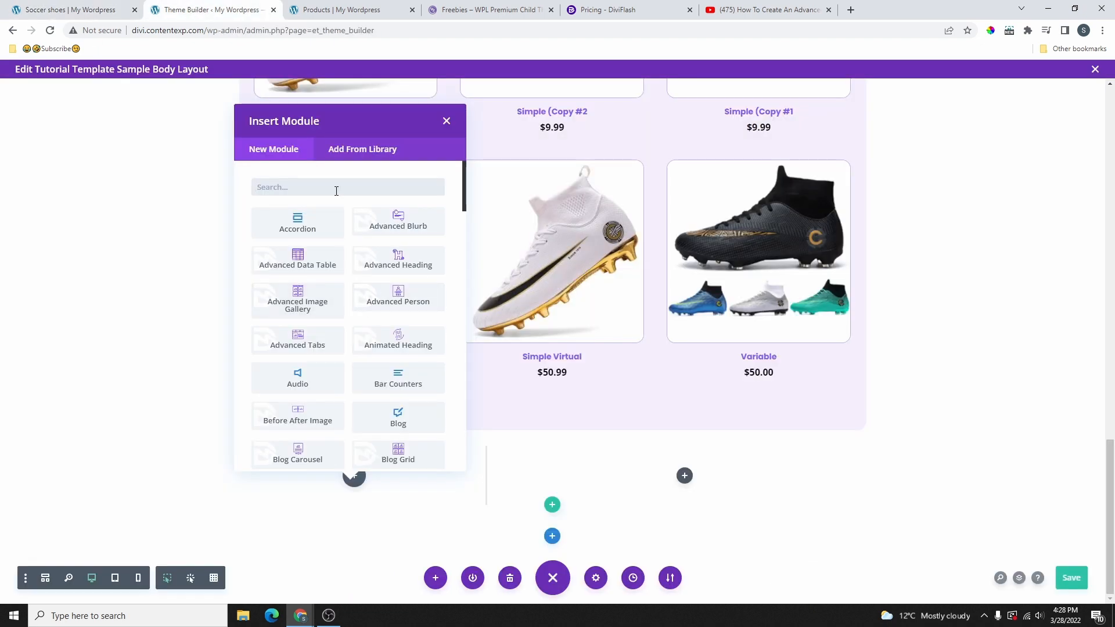
pyautogui.write('blurb')
pyautogui.click(399, 224)
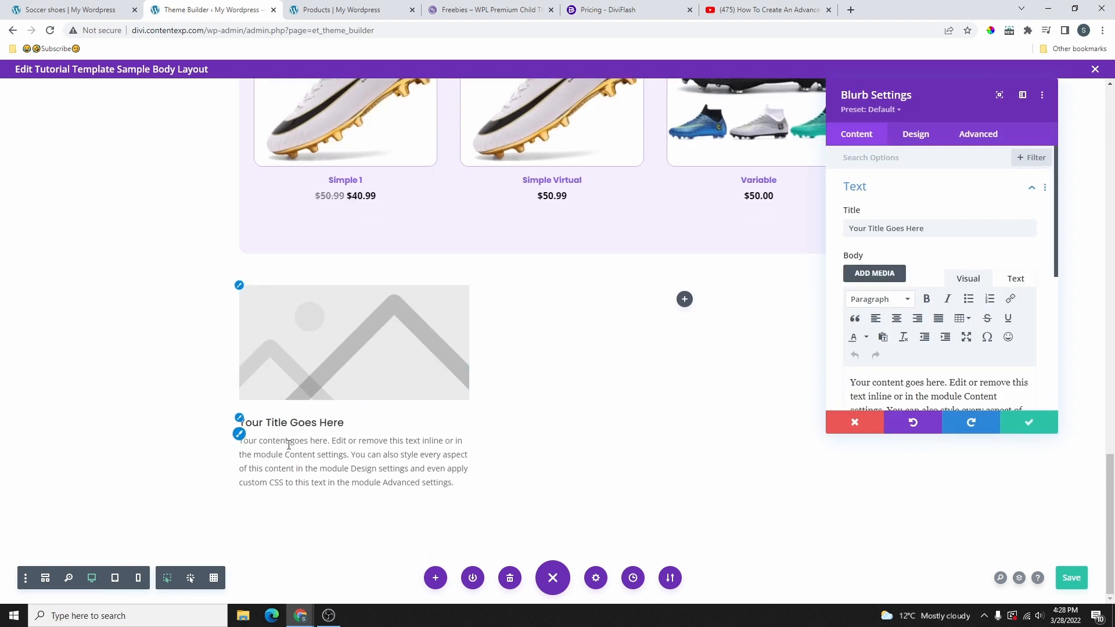
# Step: Set the blurb's title to "20% OFF New Arrivals", copied from the promotional card on the live category page
pyautogui.scroll(-2, 941, 290)
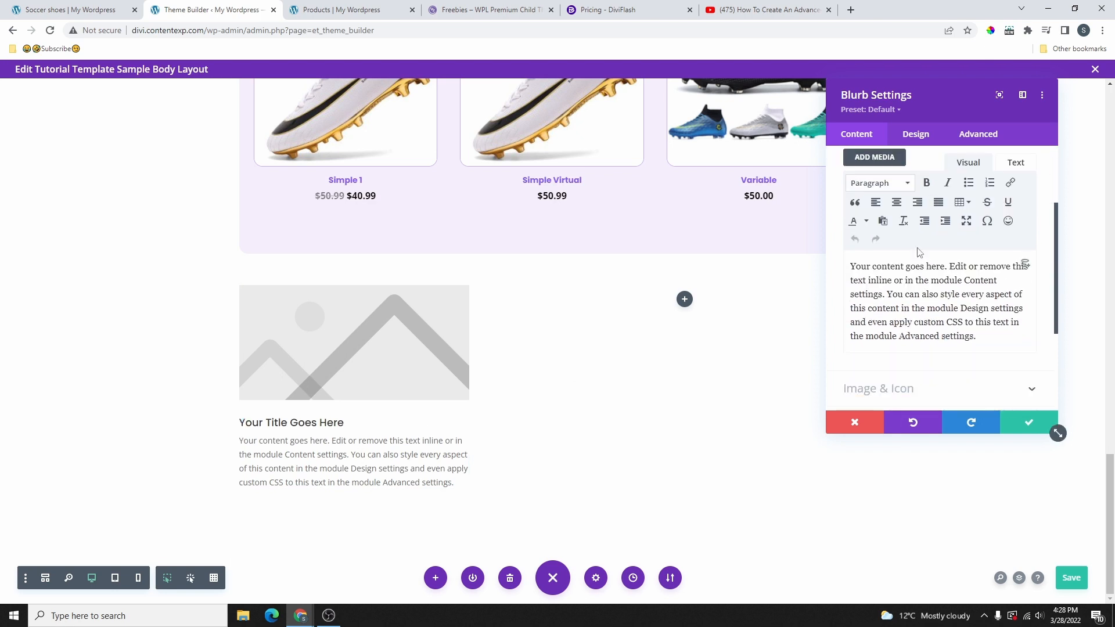
pyautogui.scroll(1, 940, 290)
pyautogui.moveTo(1022, 170); pyautogui.dragTo(871, 185)
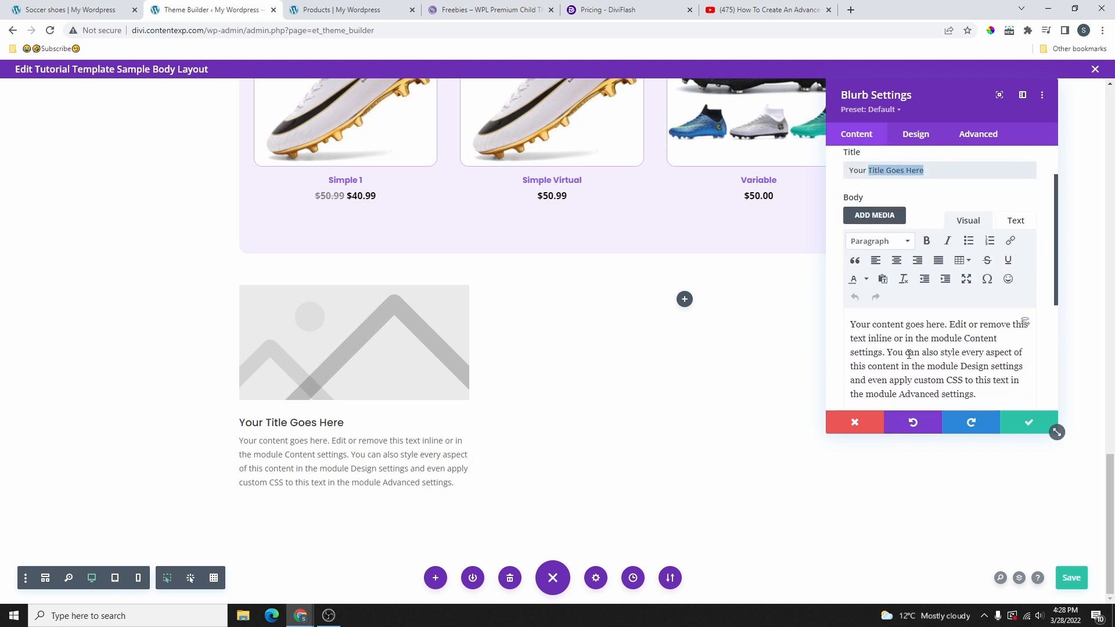
pyautogui.hotkey('ctrl', 'shift', 'Tab')
pyautogui.scroll(-2, 324, 291)
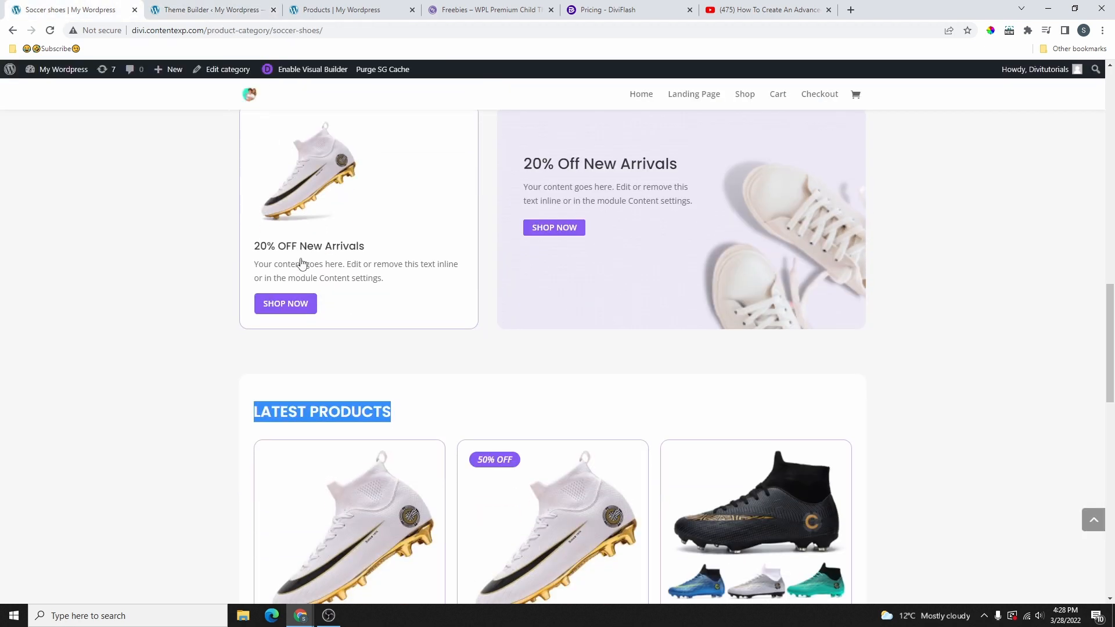
pyautogui.scroll(2, 298, 259)
pyautogui.moveTo(364, 361); pyautogui.dragTo(254, 361)
pyautogui.rightClick(259, 363)
pyautogui.click(289, 372)
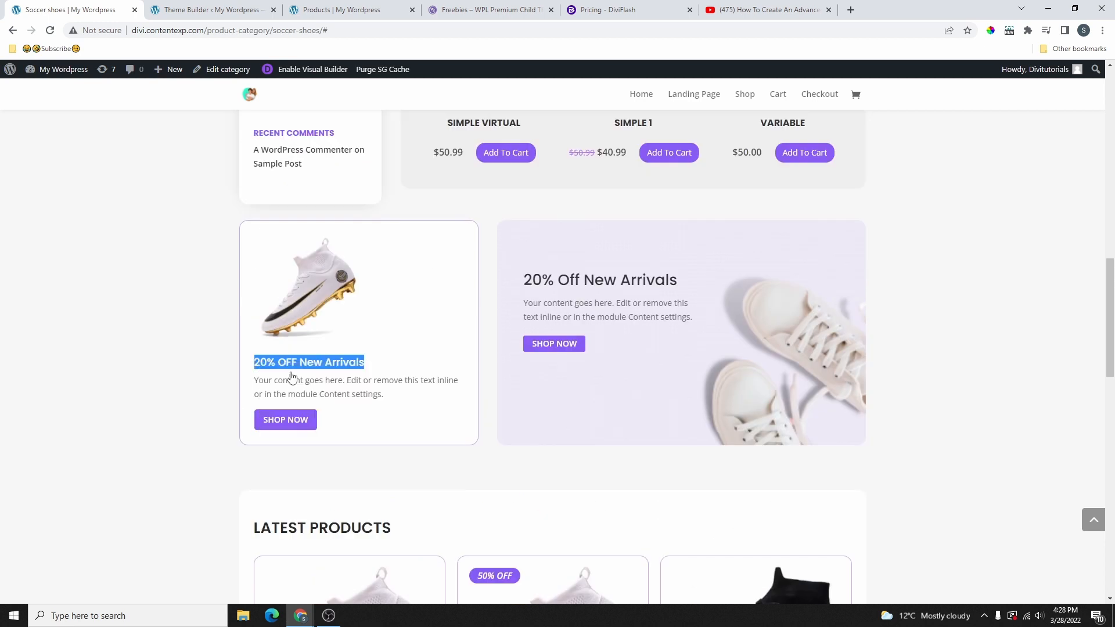
pyautogui.click(162, 15)
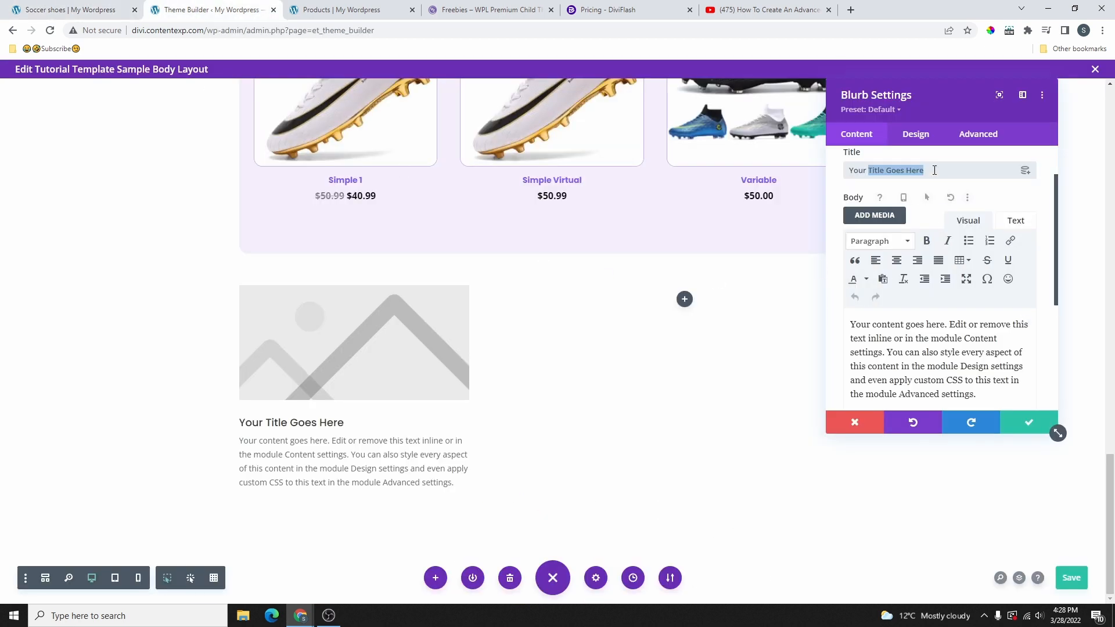
pyautogui.moveTo(926, 170); pyautogui.dragTo(840, 184)
pyautogui.press('BackSpace')
pyautogui.hotkey('ctrl', 'v')
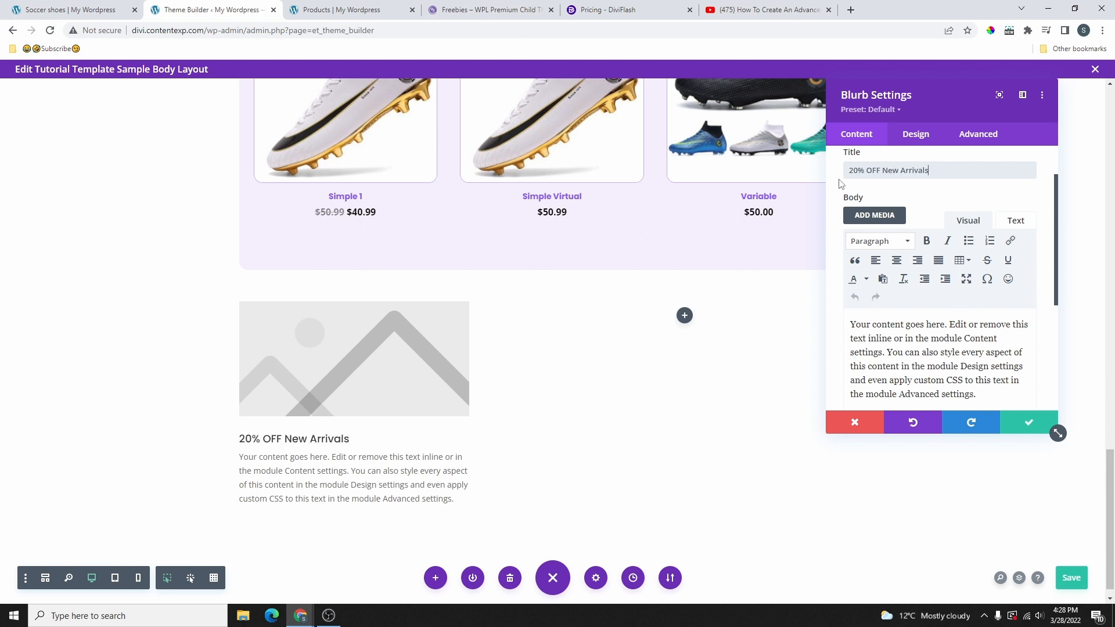
# Step: Shorten the blurb's body text by deleting the sentence starting "You can also style every aspect"
pyautogui.scroll(-1, 958, 290)
pyautogui.moveTo(981, 338); pyautogui.dragTo(886, 295)
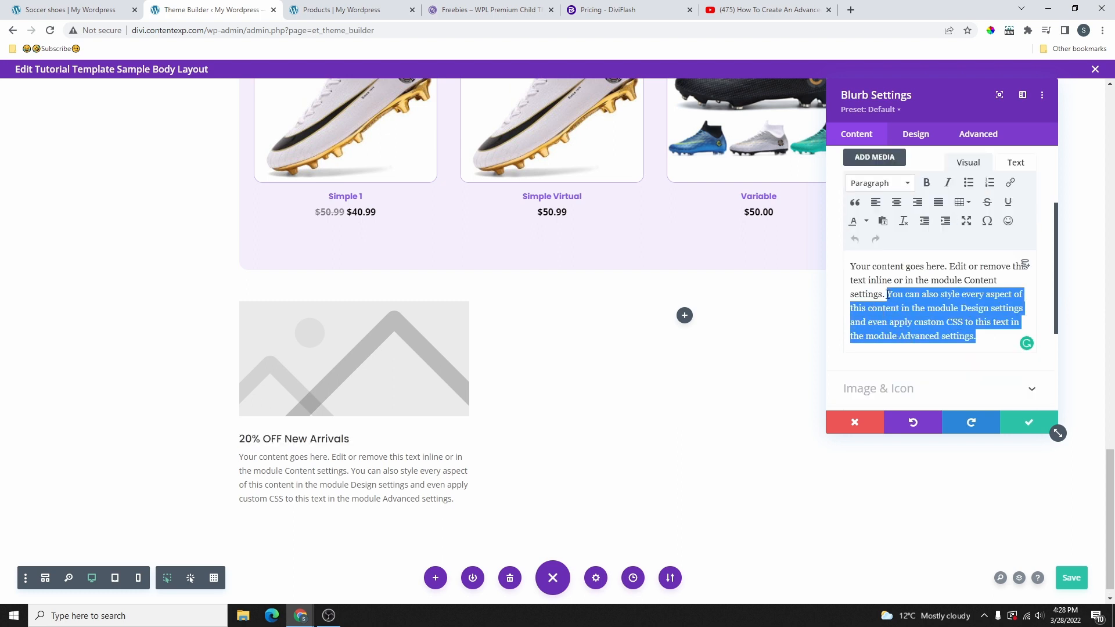
pyautogui.press('BackSpace')
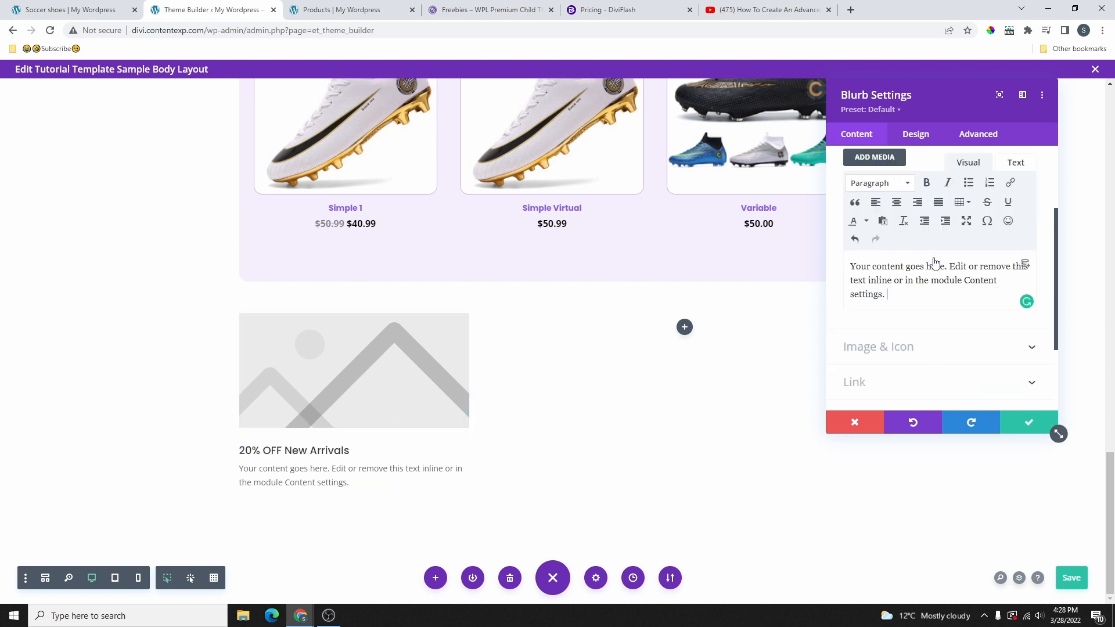
pyautogui.scroll(2, 929, 267)
pyautogui.click(928, 190)
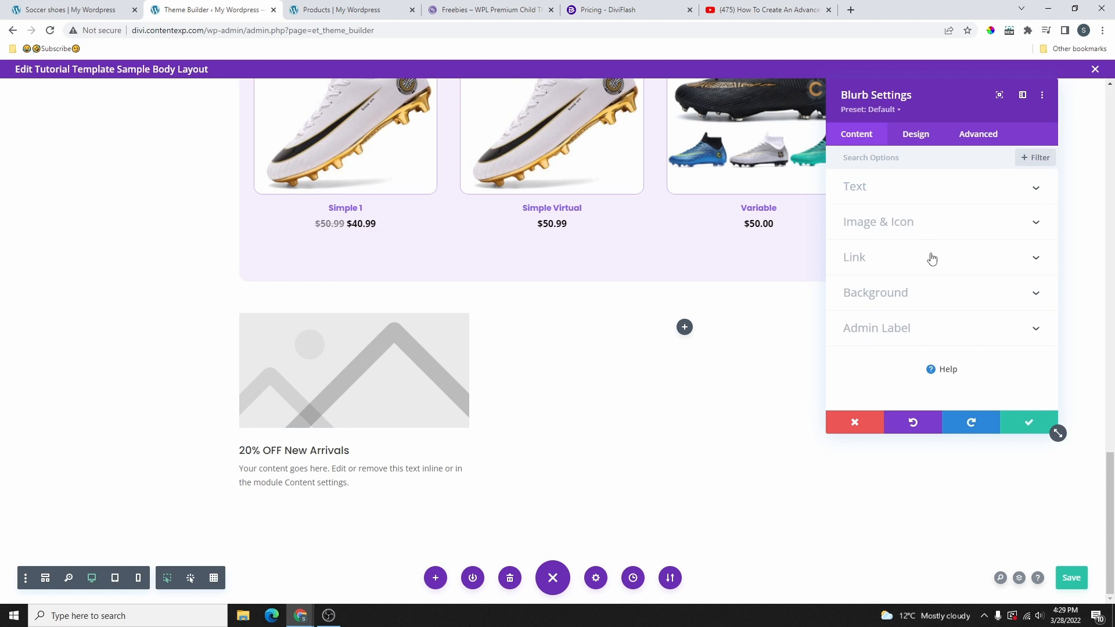
# Step: Replace the blurb's placeholder image with the soccer ball picture from the Media Library
pyautogui.click(876, 228)
pyautogui.click(944, 291)
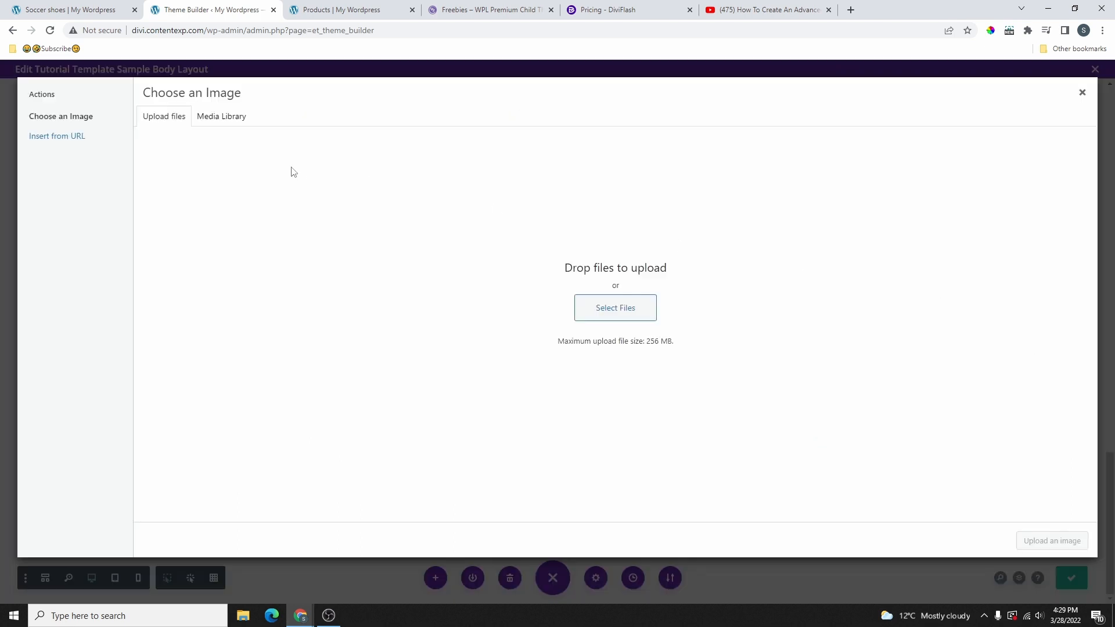
pyautogui.click(239, 117)
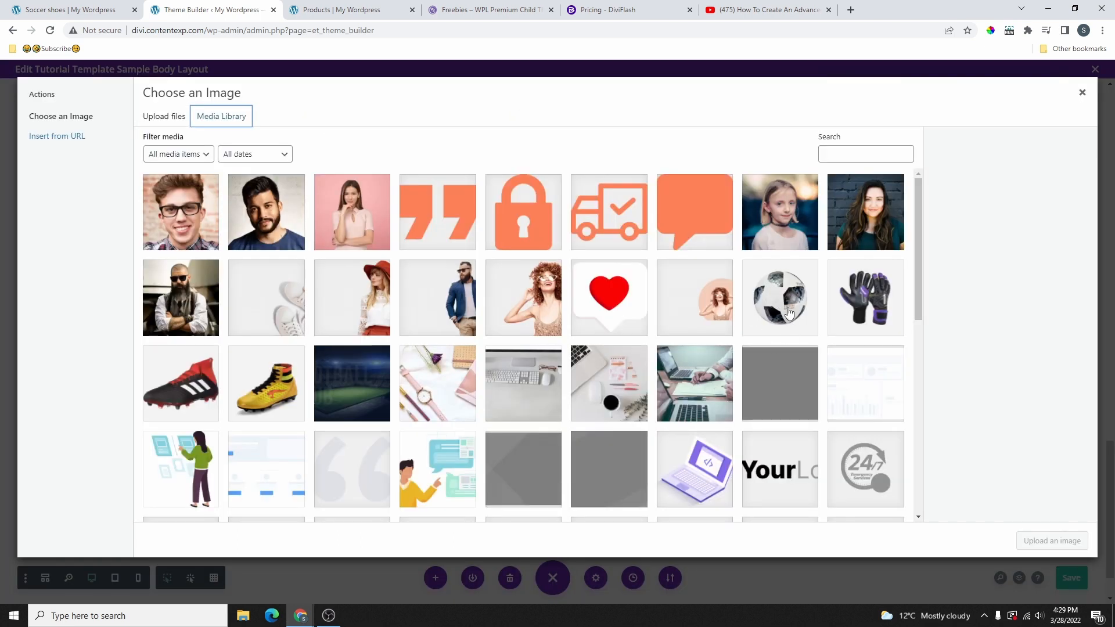
pyautogui.click(790, 305)
pyautogui.click(1052, 541)
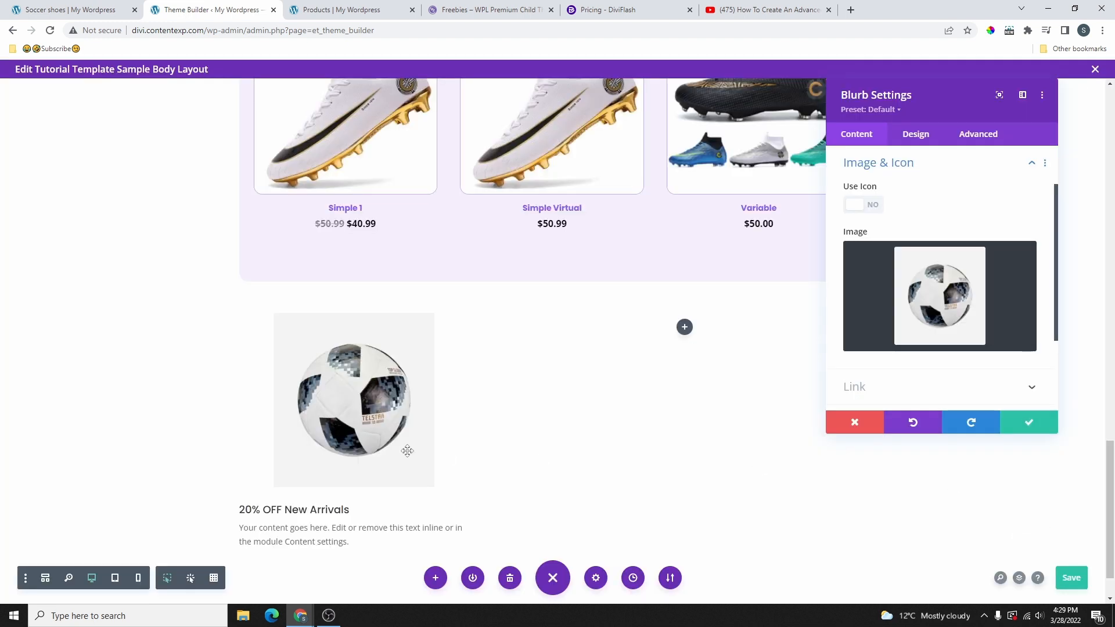
# Step: Set the blurb's image alignment to left
pyautogui.click(915, 138)
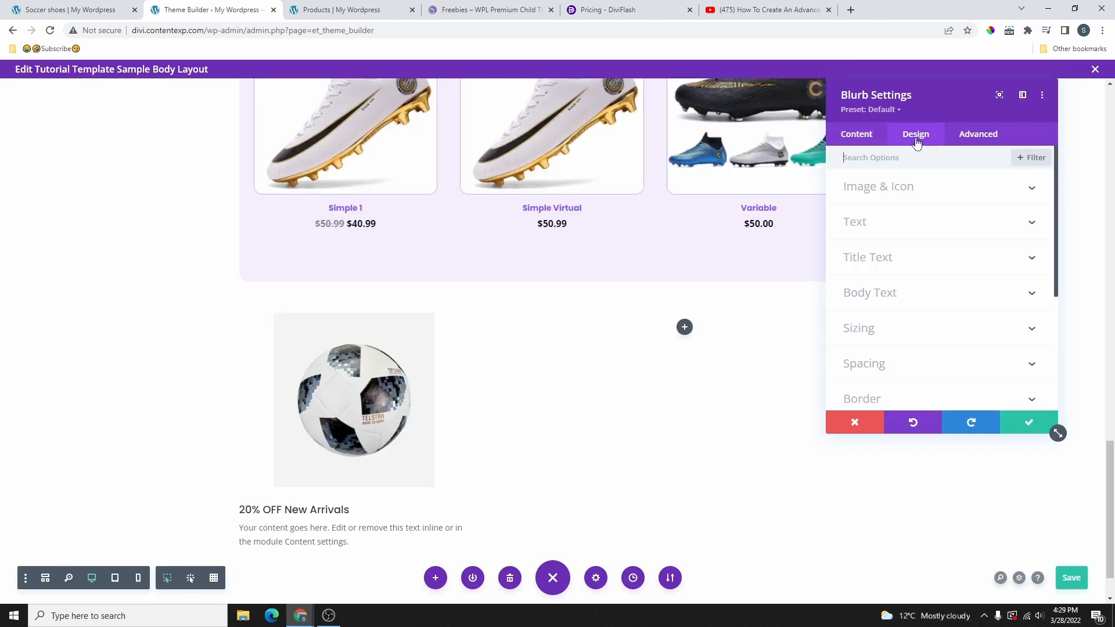
pyautogui.click(901, 202)
pyautogui.scroll(-2, 919, 316)
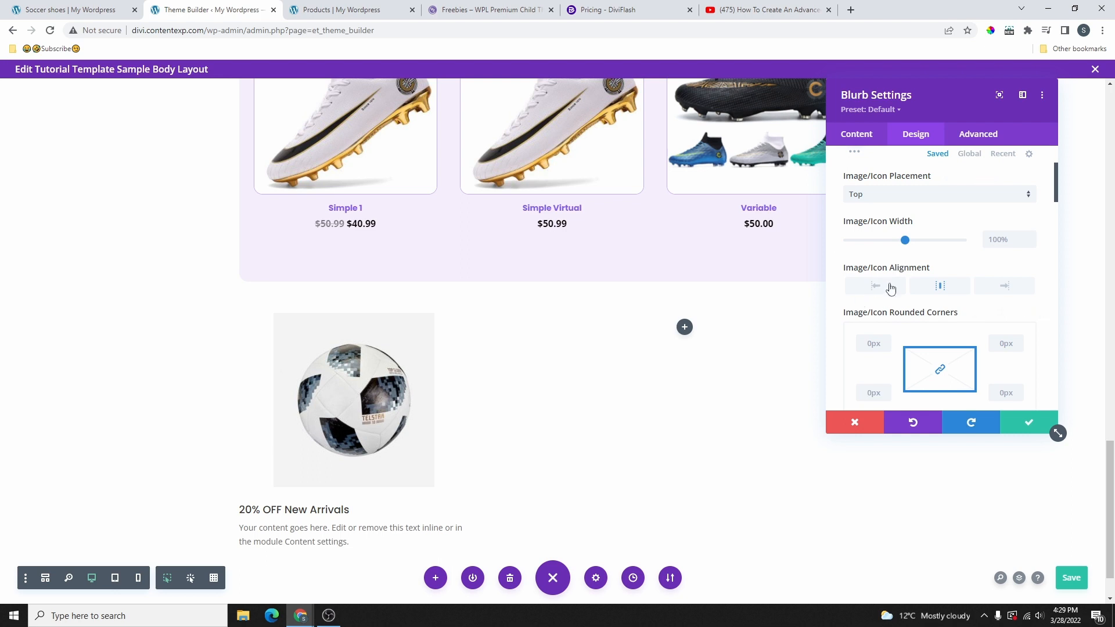
pyautogui.click(870, 294)
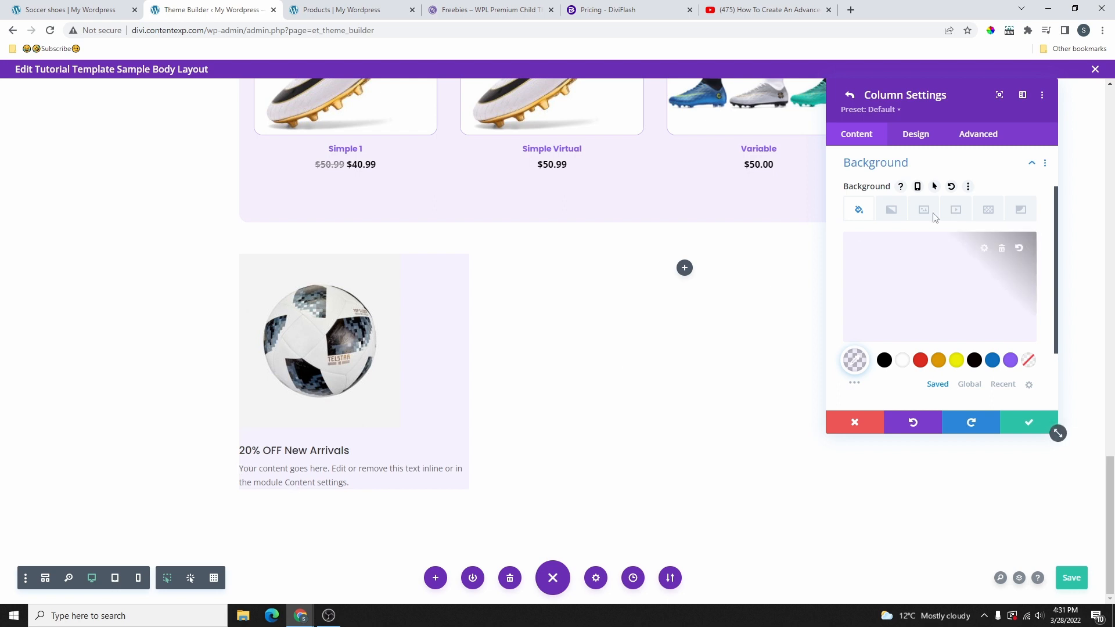
# Step: Give the blurb's column 25px padding at its bottom, left and right, round its corners, and save the settings
pyautogui.click(917, 134)
pyautogui.click(906, 191)
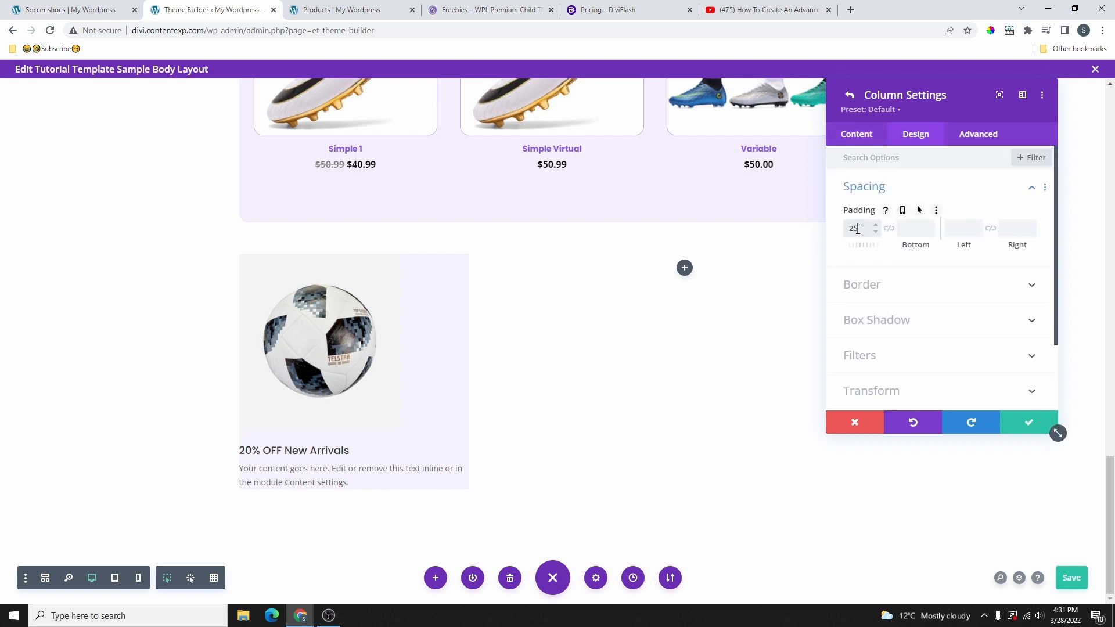
pyautogui.click(888, 229)
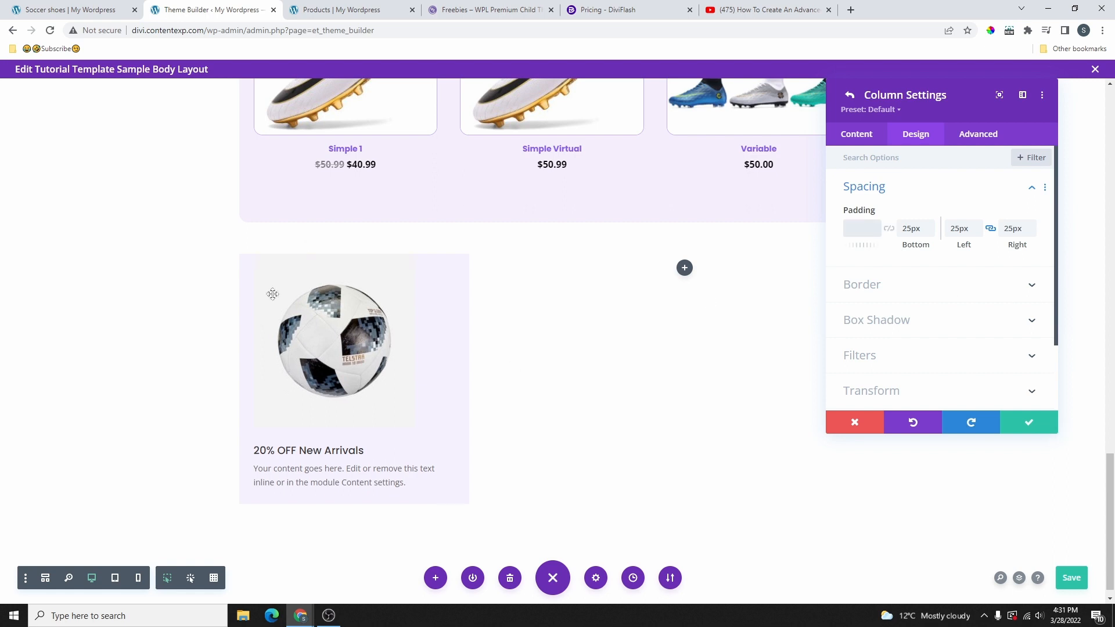
pyautogui.click(1020, 415)
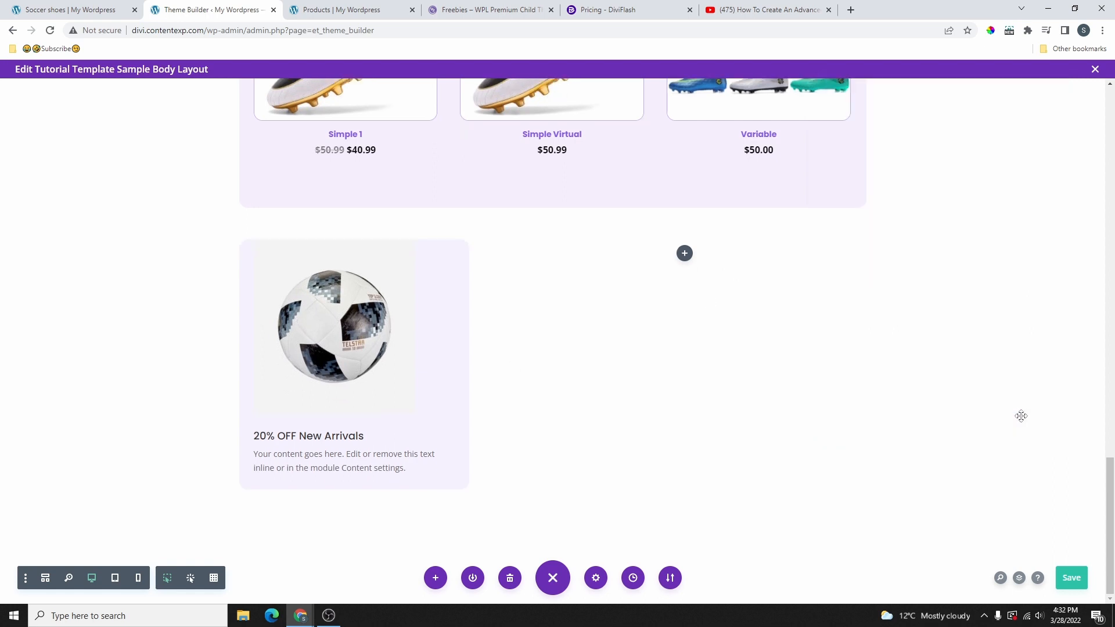
# Step: Add a Button module below the blurb and apply the module styles copied from the first Women Collection card's "shop Now" button
pyautogui.moveTo(356, 458)
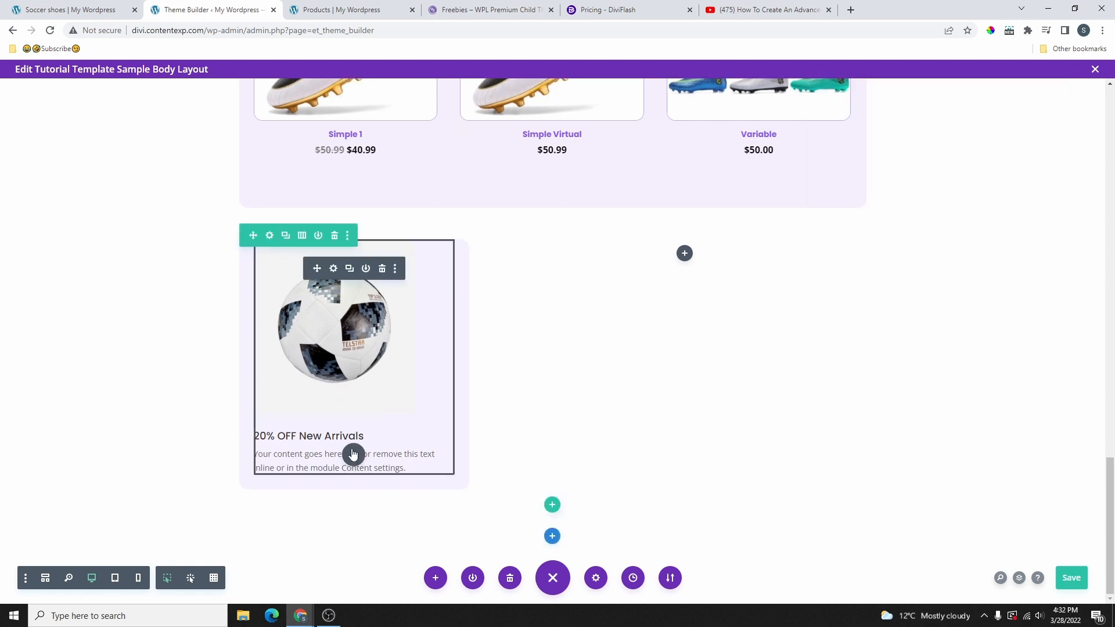
pyautogui.click(353, 456)
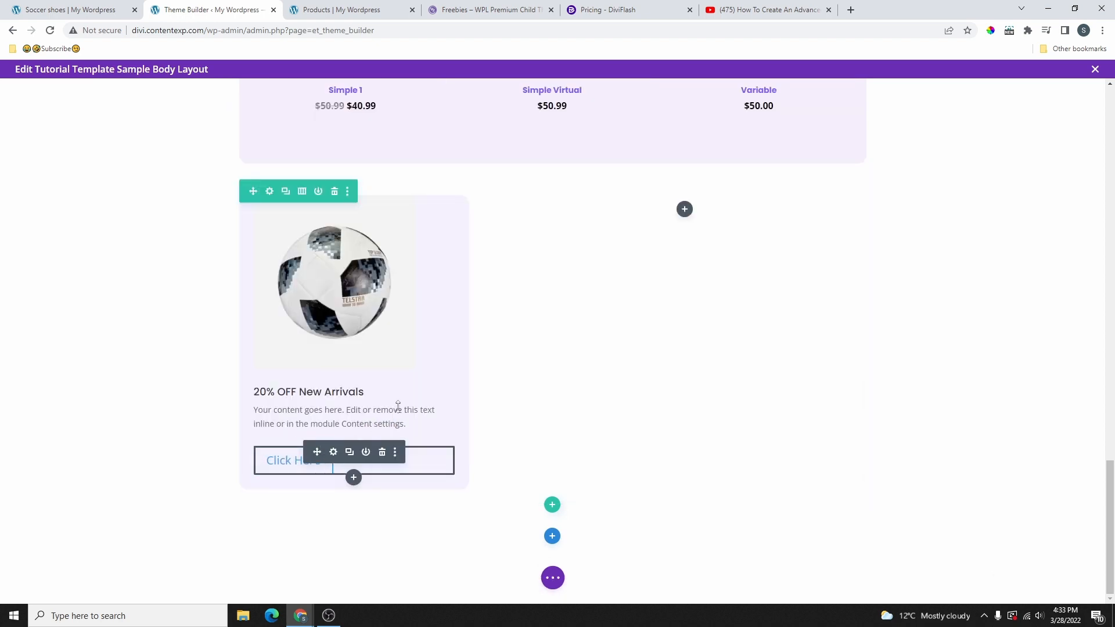
pyautogui.scroll(15, 398, 405)
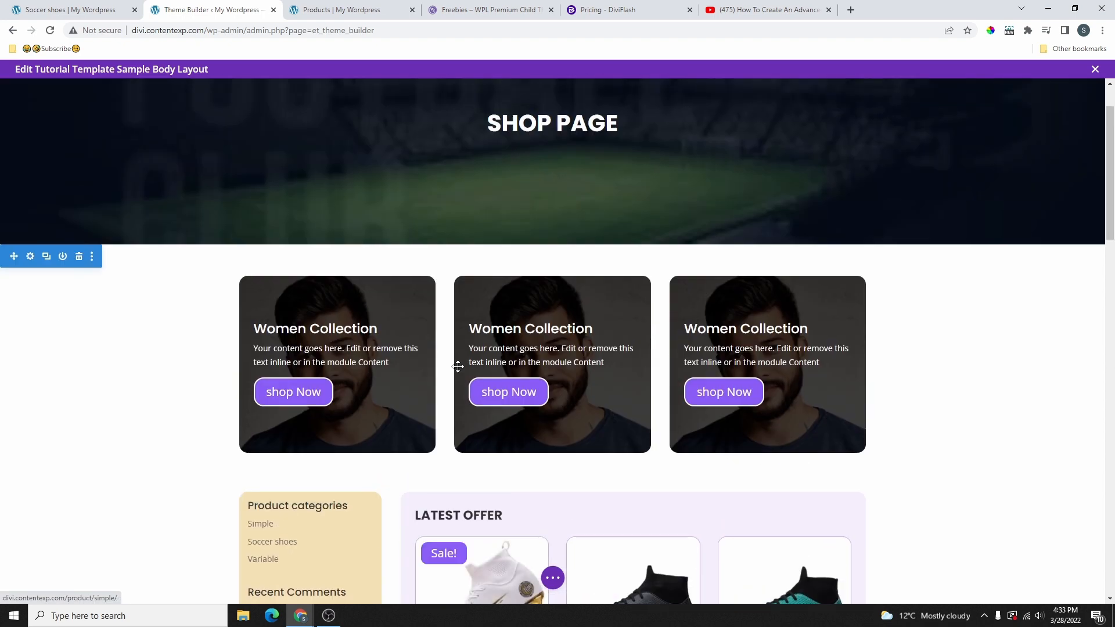
pyautogui.scroll(-1, 458, 366)
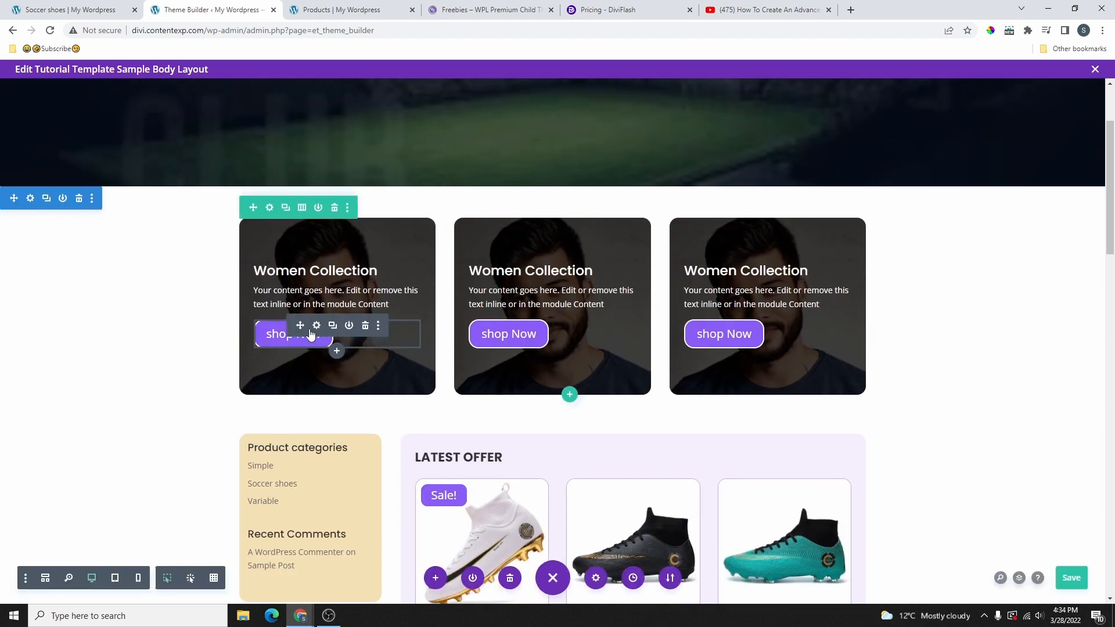
pyautogui.rightClick(316, 331)
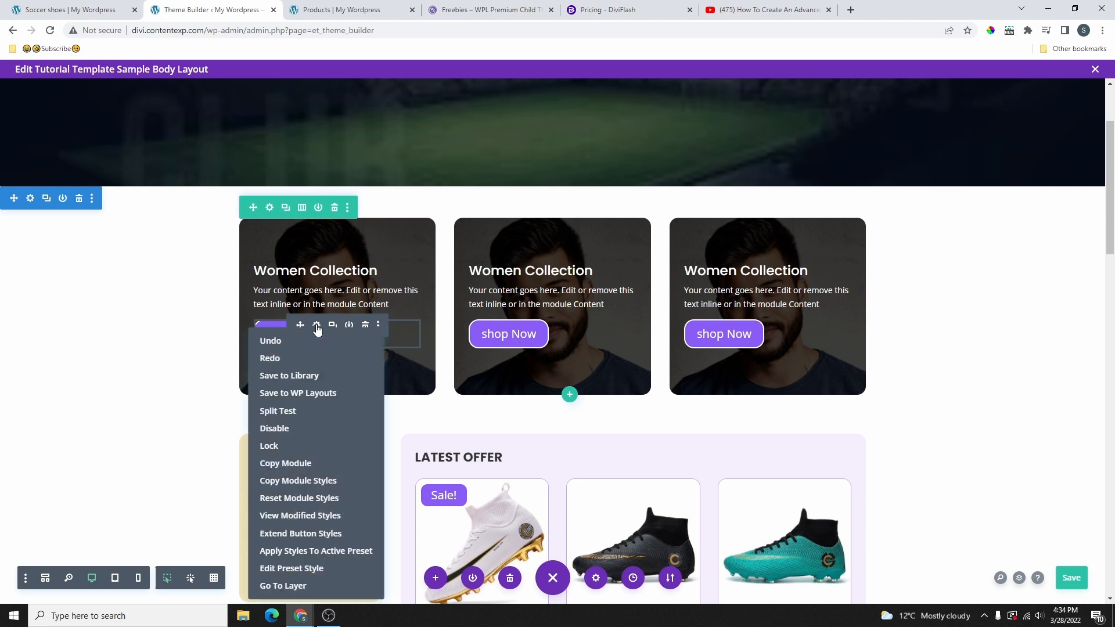
pyautogui.click(302, 481)
pyautogui.scroll(-15, 471, 395)
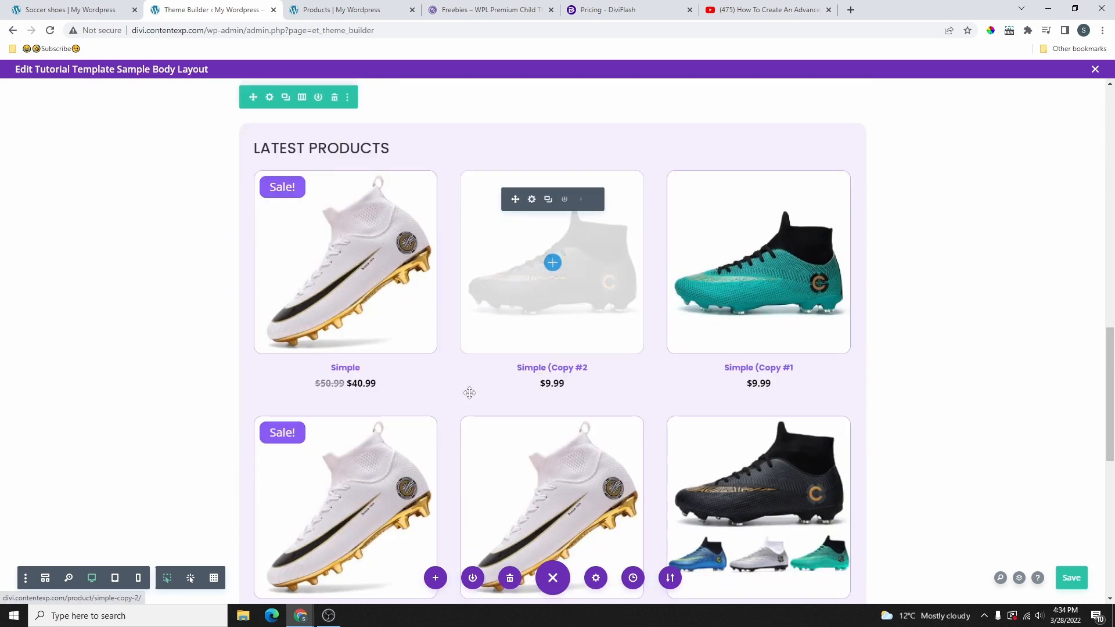
pyautogui.scroll(-5, 465, 390)
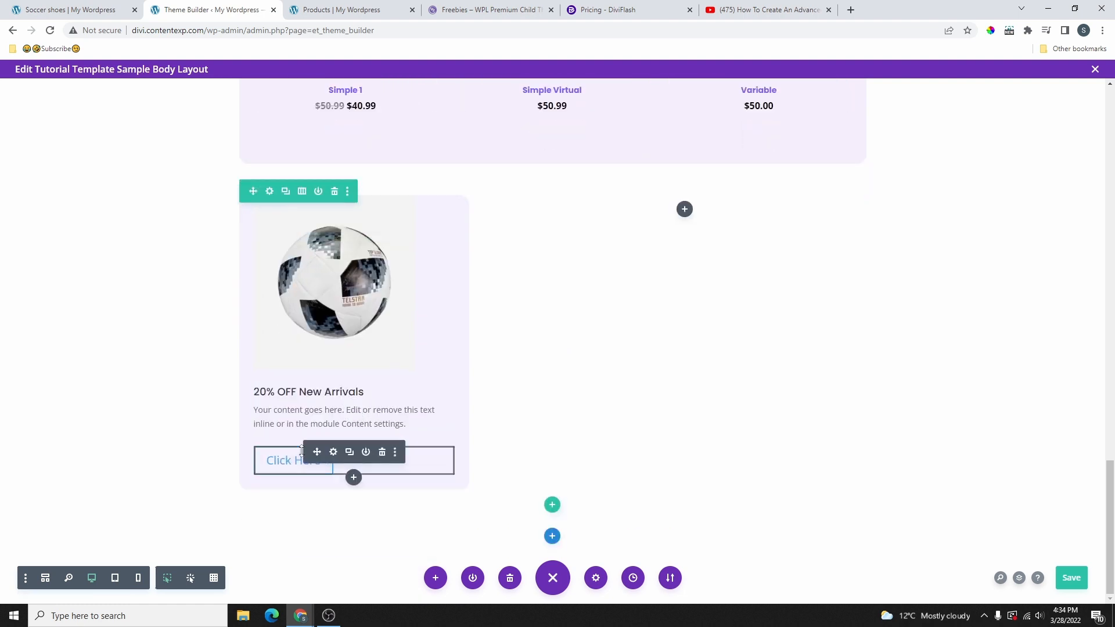
pyautogui.rightClick(336, 460)
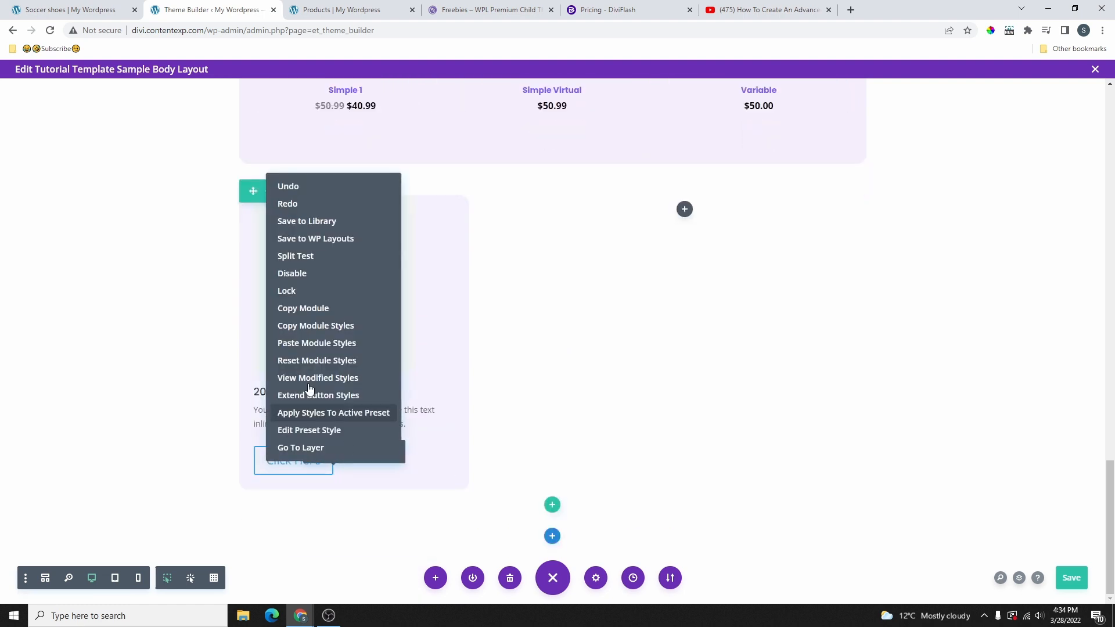
pyautogui.click(313, 344)
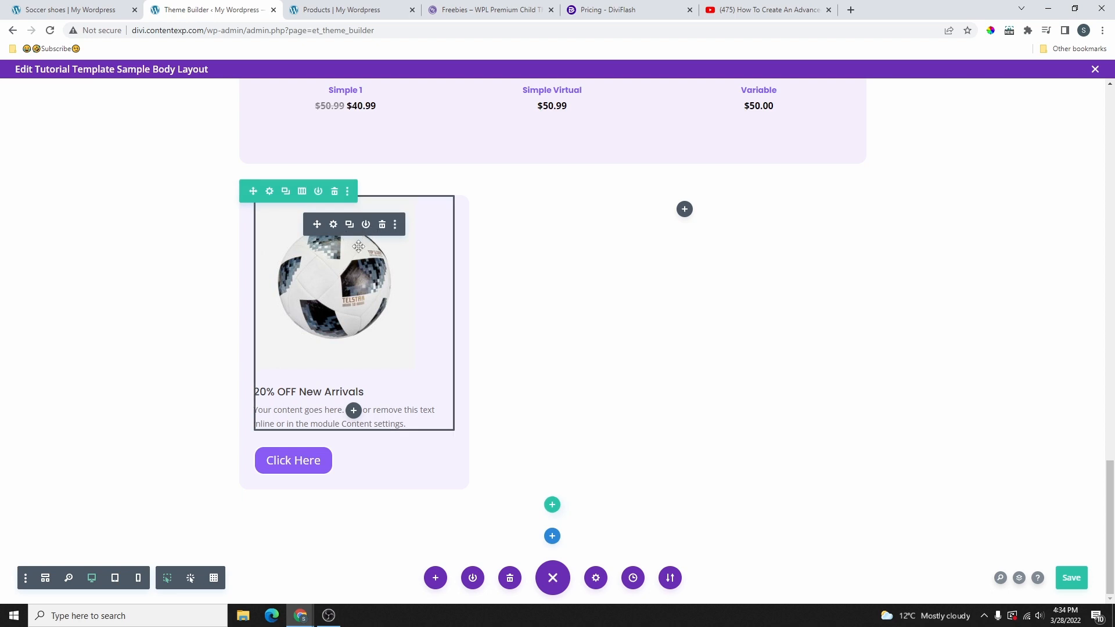
# Step: Copy the "20% OFF New Arrivals" blurb into the row's wider empty column and remove the copy's image
pyautogui.moveTo(358, 246); pyautogui.dragTo(522, 231)
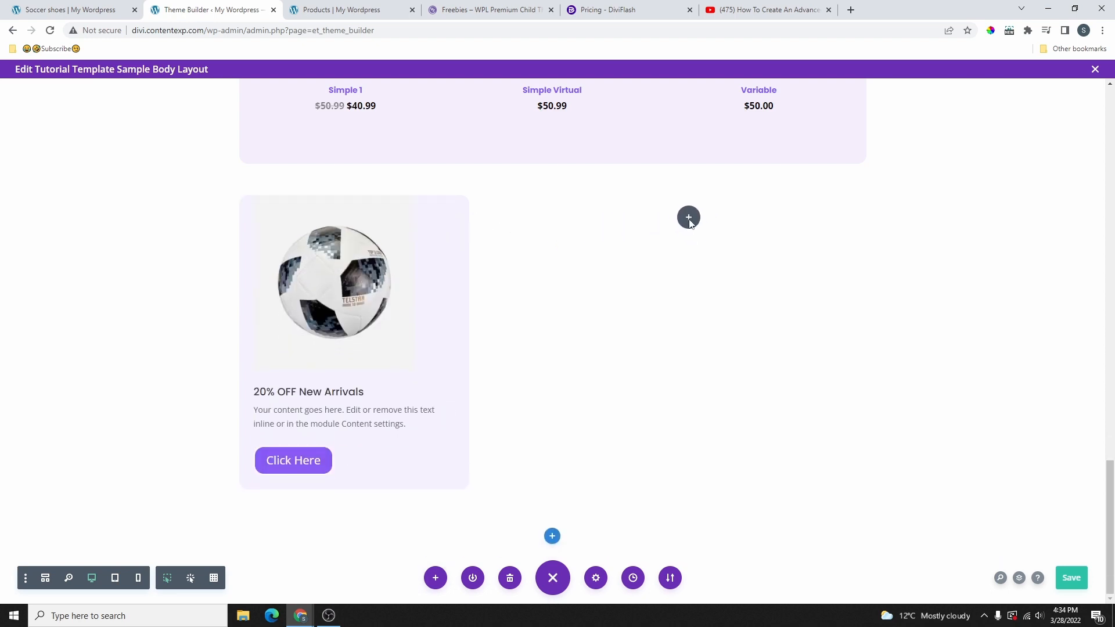
pyautogui.hotkey('ctrl', 'v')
pyautogui.click(663, 226)
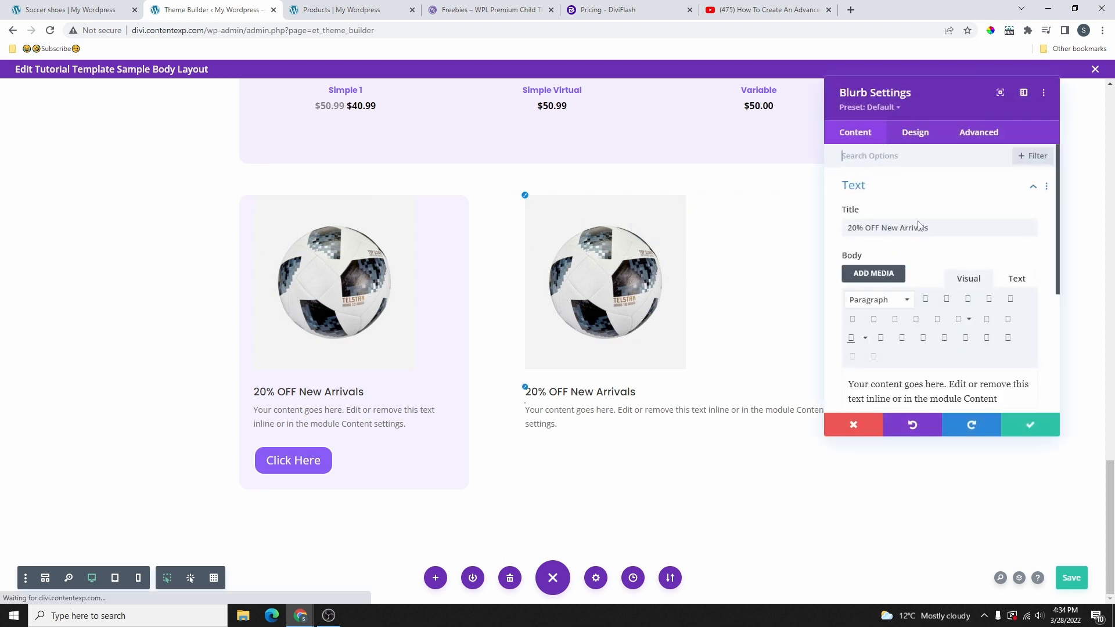
pyautogui.click(909, 134)
pyautogui.click(865, 137)
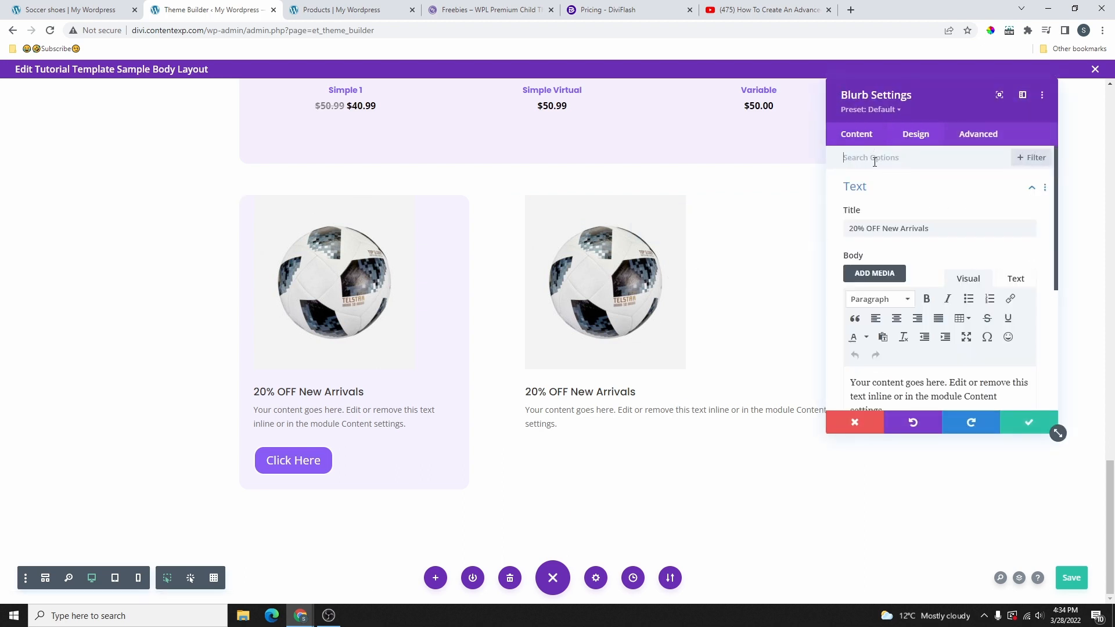
pyautogui.click(877, 227)
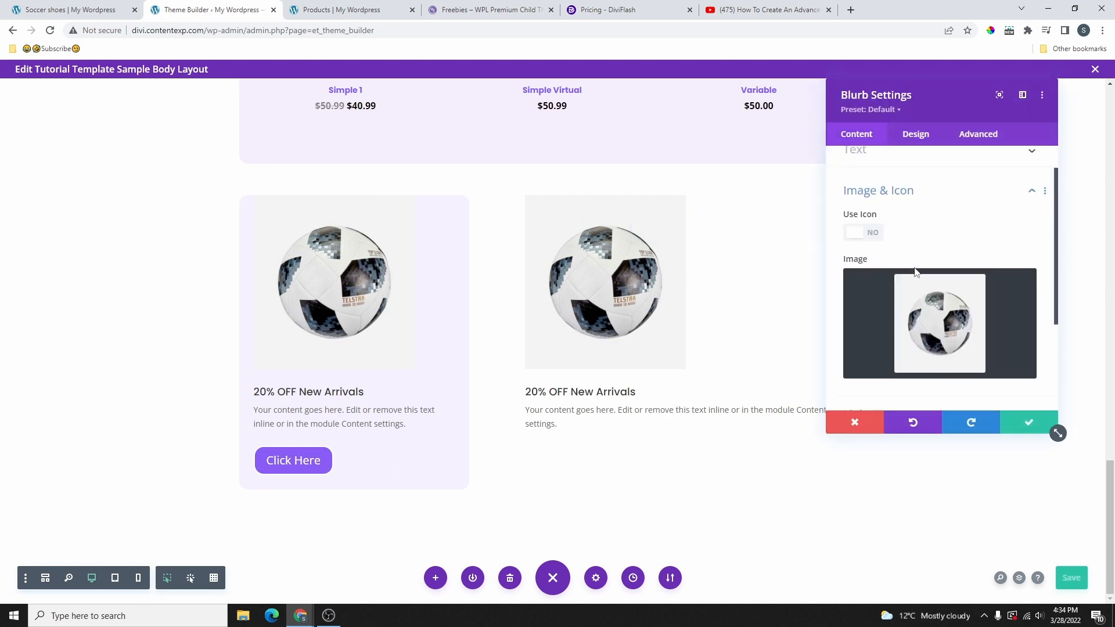
pyautogui.click(1008, 259)
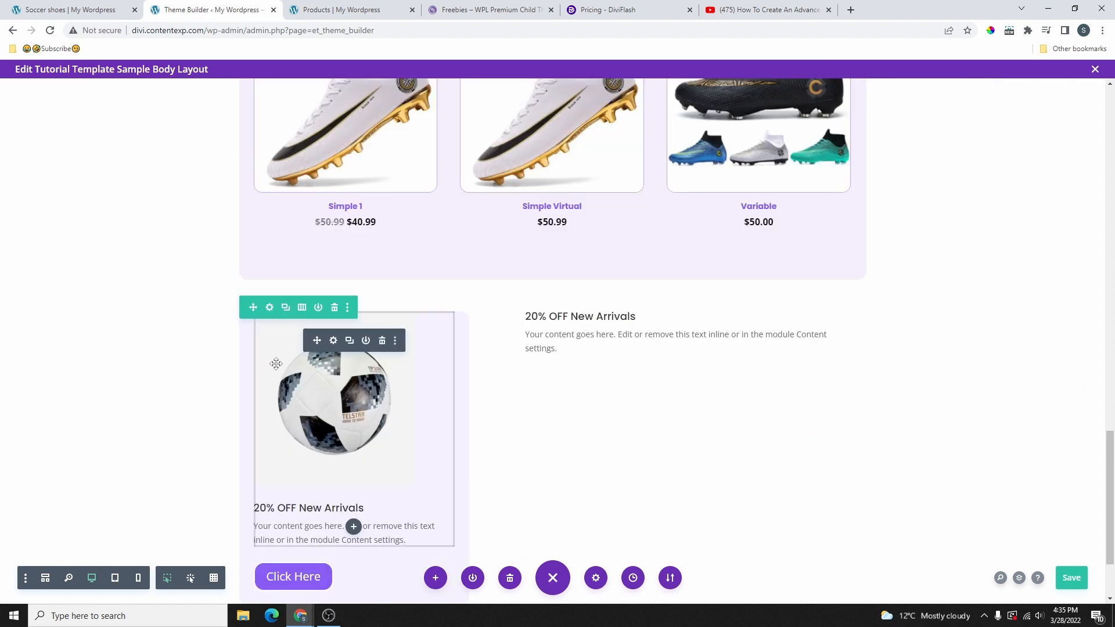
# Step: Round all four corners of the row's second, wider column in its border settings
pyautogui.click(271, 309)
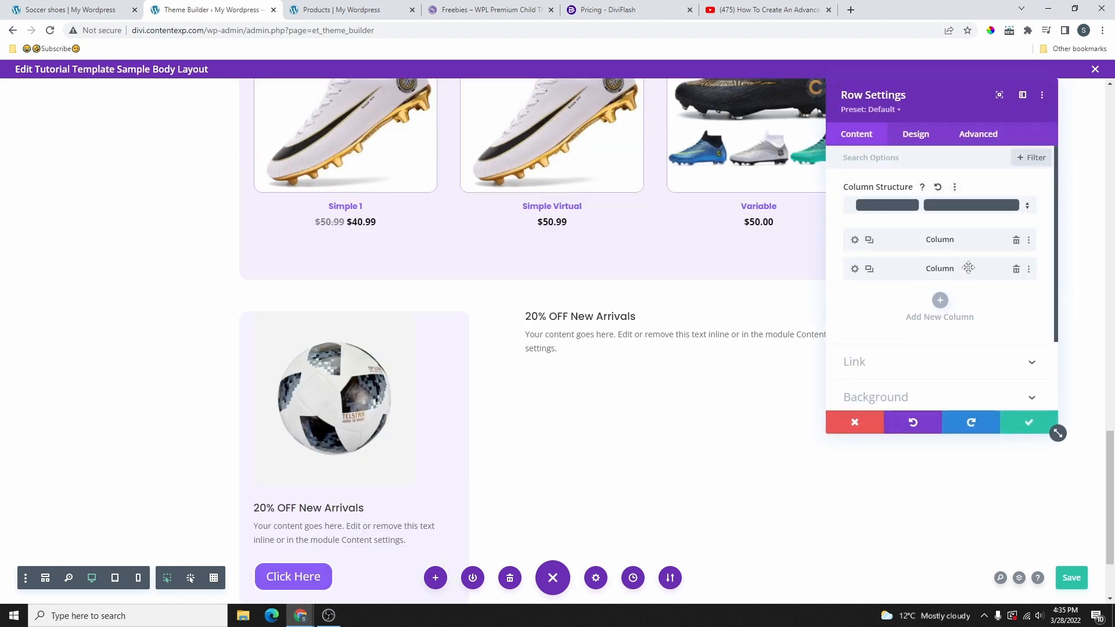
pyautogui.click(855, 270)
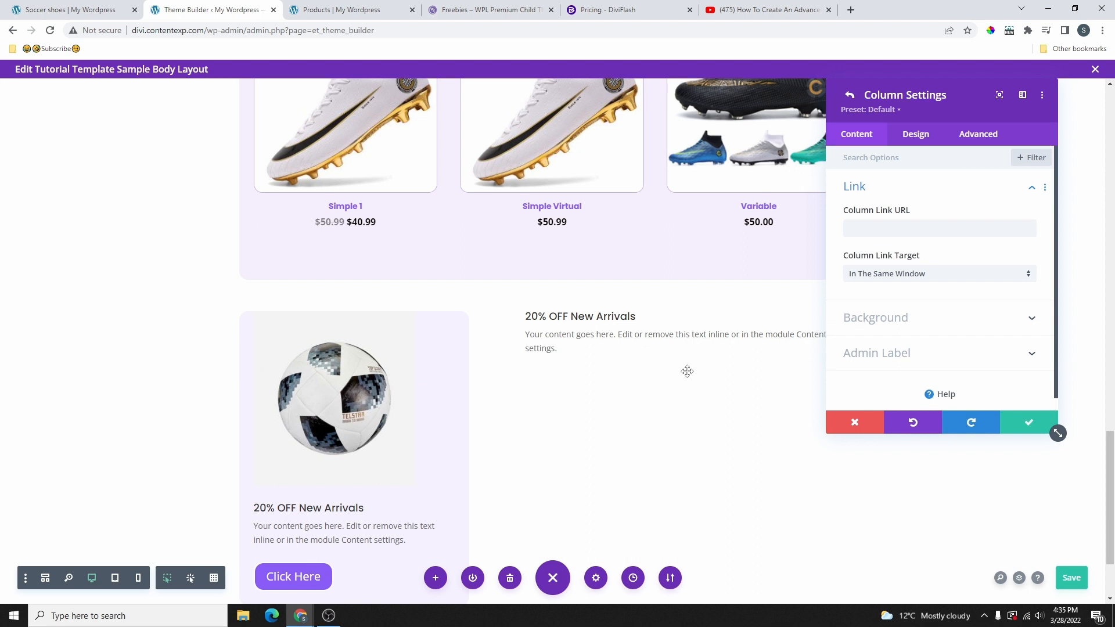
pyautogui.click(916, 134)
pyautogui.click(898, 169)
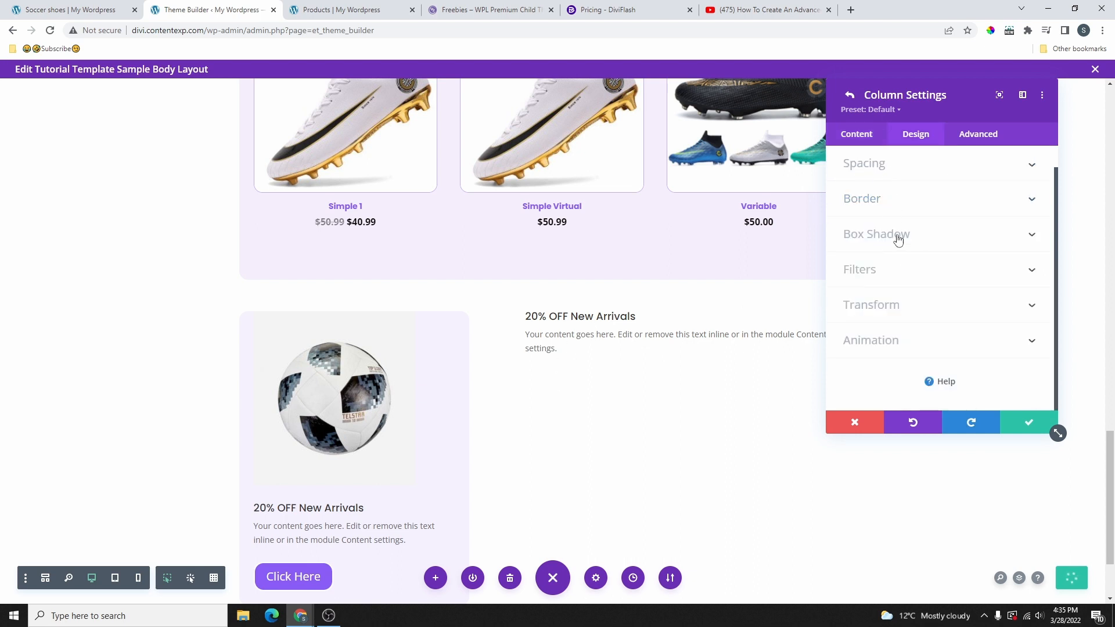
pyautogui.click(890, 202)
pyautogui.click(1017, 263)
pyautogui.click(1017, 262)
pyautogui.moveTo(1013, 267); pyautogui.dragTo(991, 266)
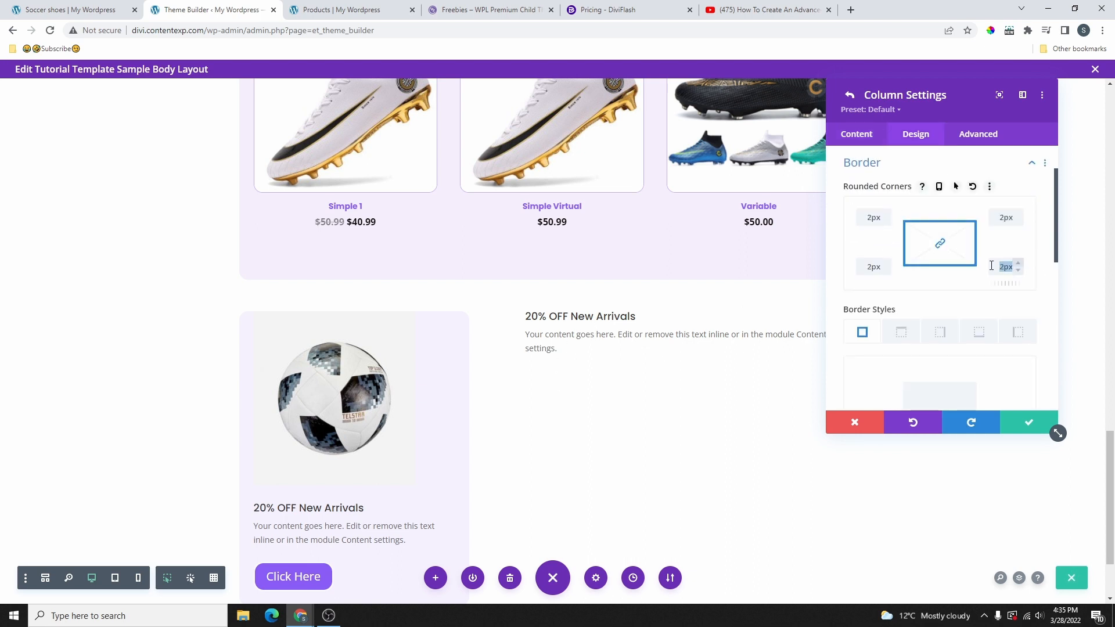
# Step: Give the wider column a 1px solid border in translucent purple, rgba(139,92,249,0.61)
pyautogui.scroll(-3, 877, 287)
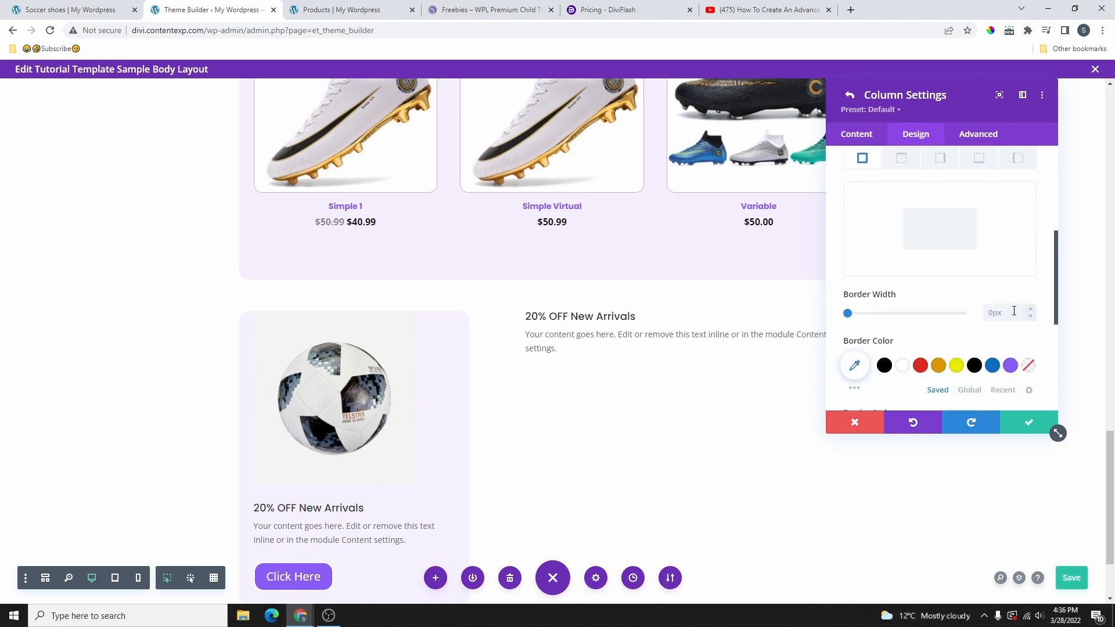
pyautogui.click(1032, 311)
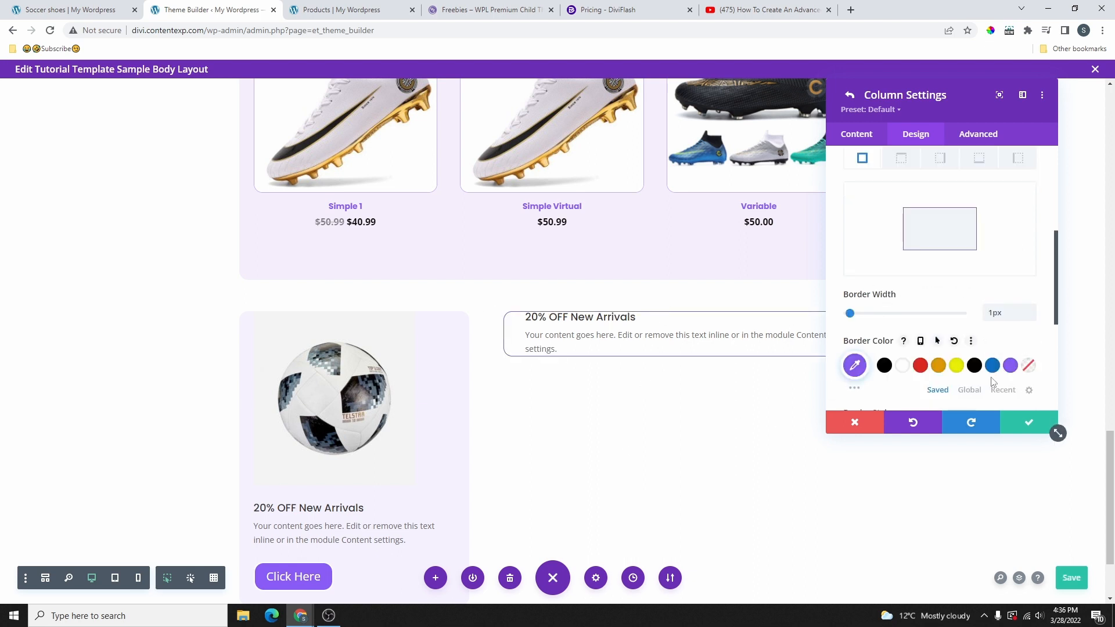
pyautogui.click(855, 364)
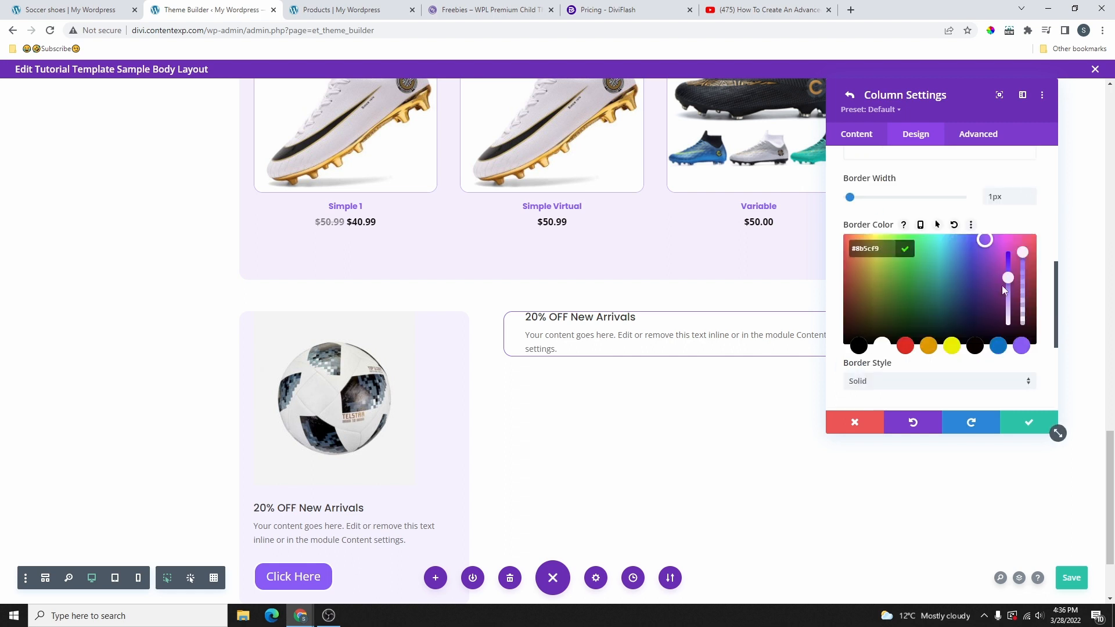
pyautogui.moveTo(1023, 256); pyautogui.dragTo(1023, 284)
# Step: Set the wider column's top and bottom padding to a linked 15%
pyautogui.scroll(5, 987, 261)
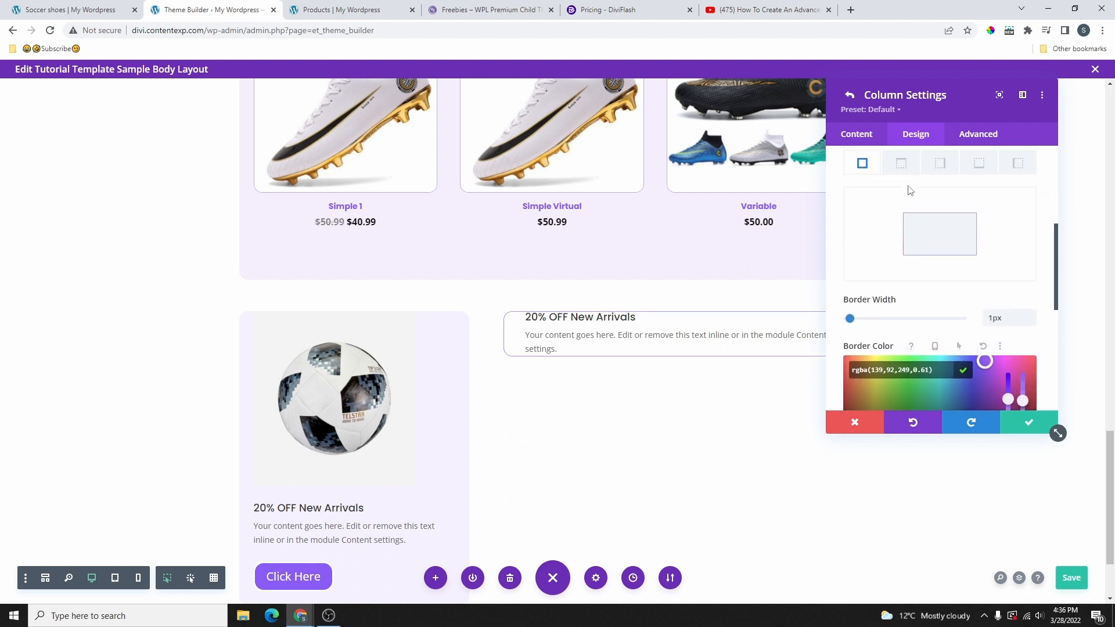
pyautogui.click(890, 187)
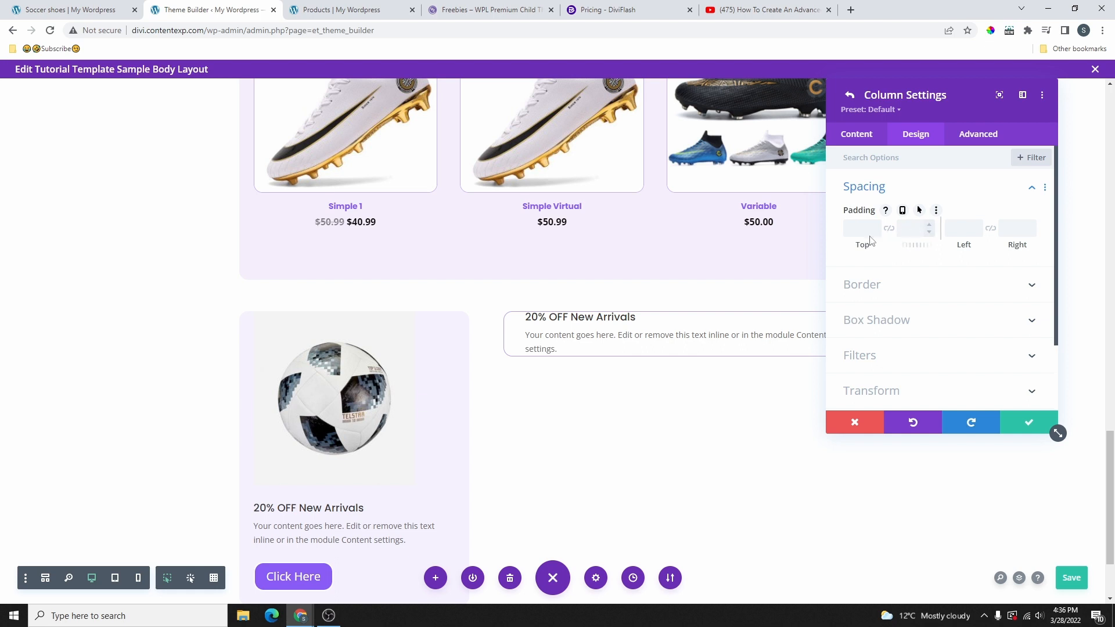
pyautogui.click(862, 227)
pyautogui.write('10%')
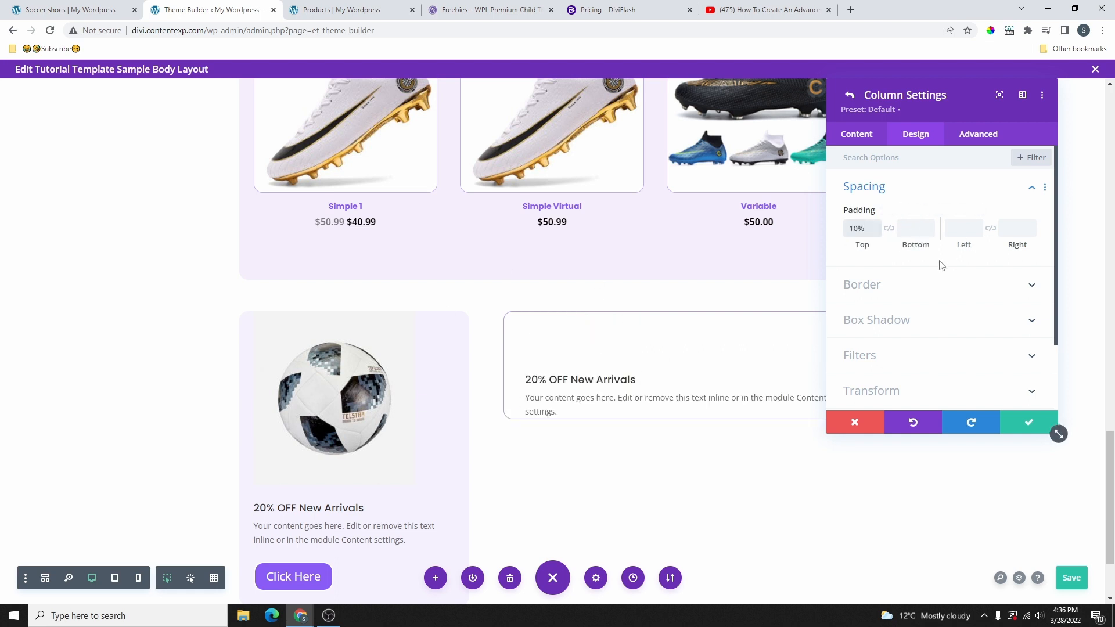
pyautogui.click(888, 228)
pyautogui.scroll(-1, 597, 380)
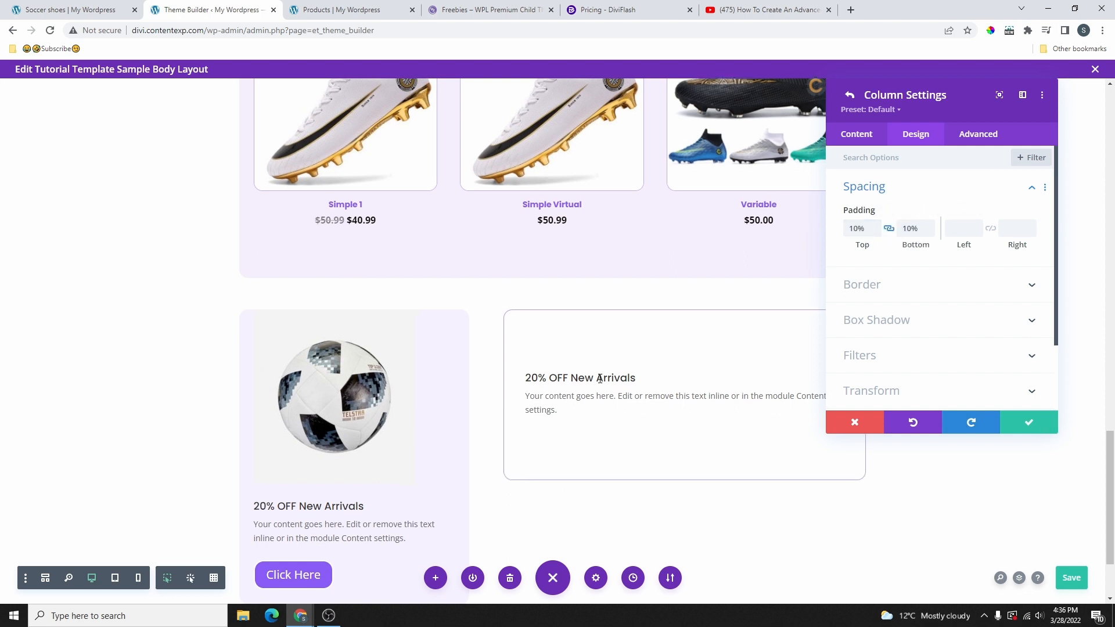
pyautogui.moveTo(863, 246); pyautogui.dragTo(867, 249)
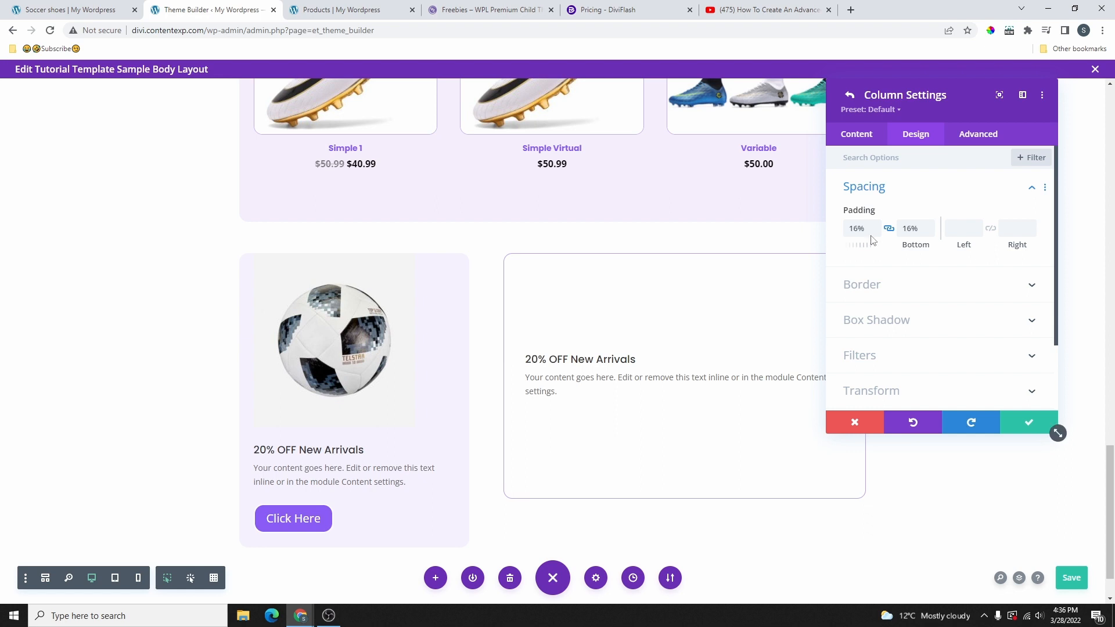
pyautogui.scroll(2, 899, 318)
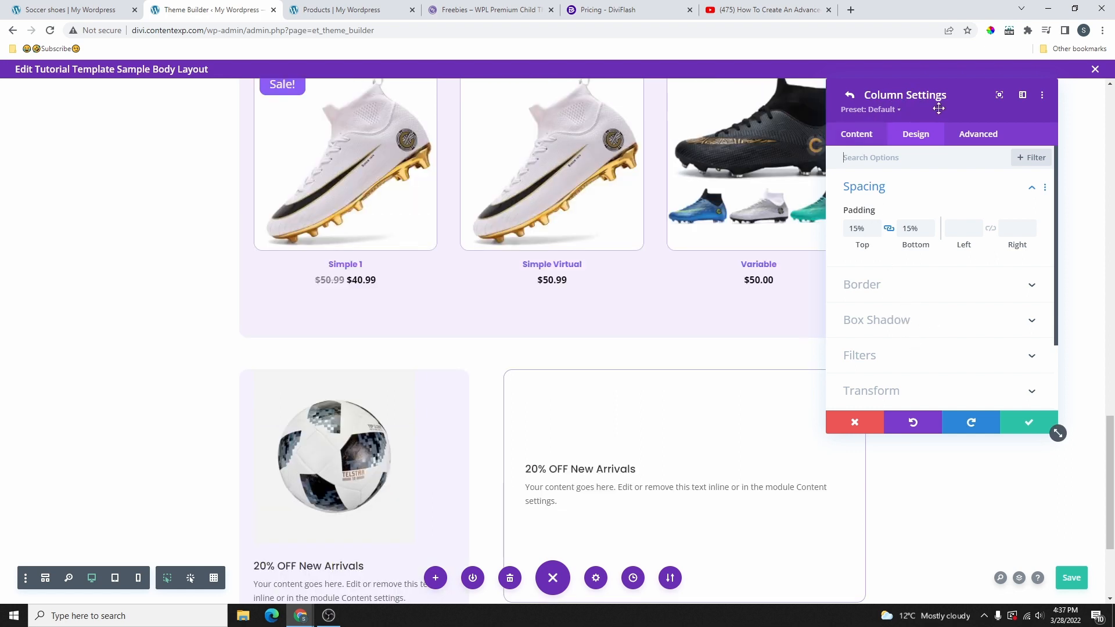
# Step: Set the white sneakers picture from the media library as the wider column's background image
pyautogui.click(868, 135)
pyautogui.click(922, 226)
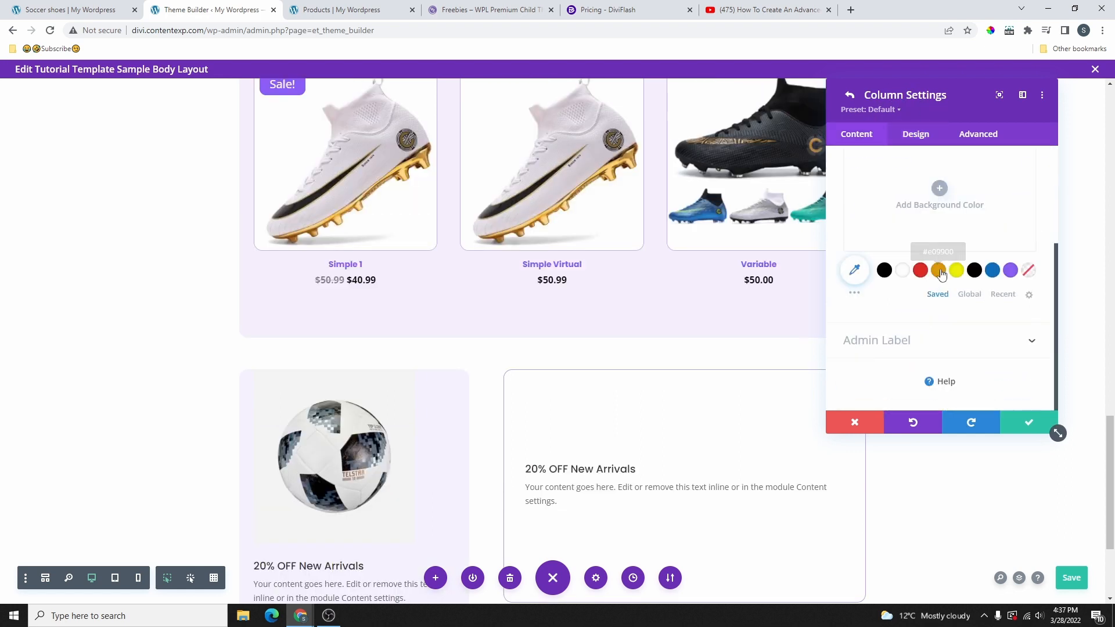
pyautogui.click(936, 199)
pyautogui.scroll(1, 940, 227)
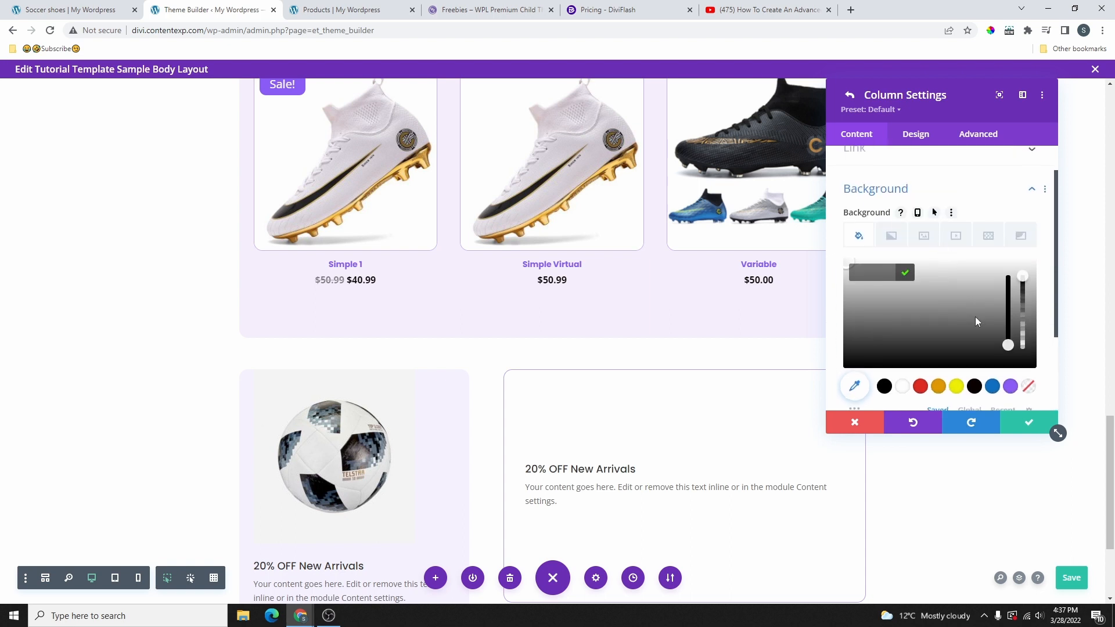
pyautogui.click(933, 210)
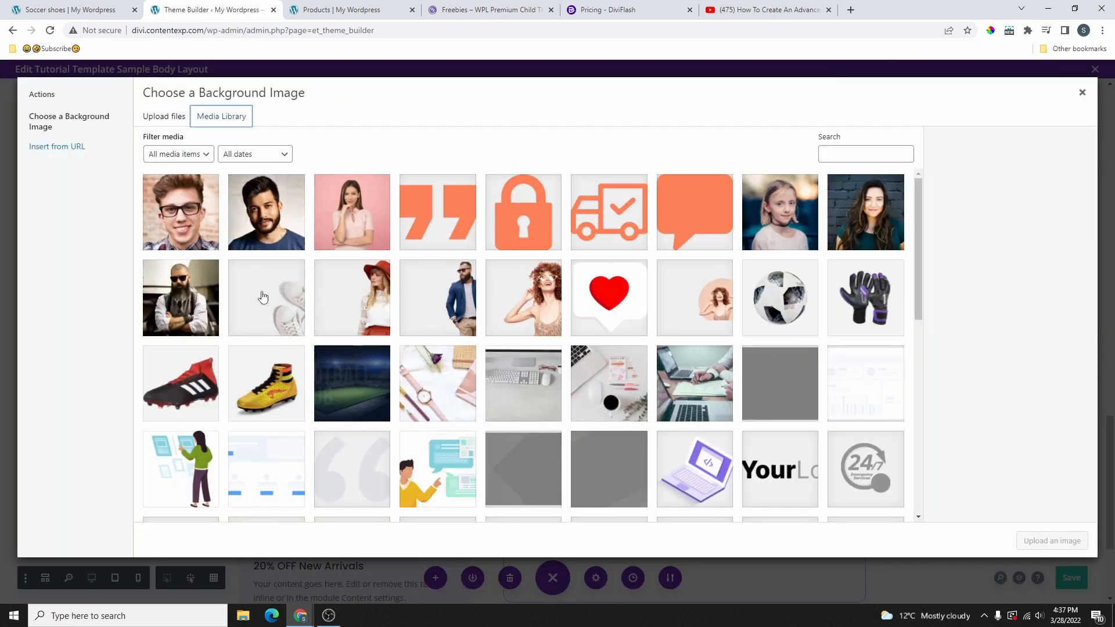
pyautogui.click(263, 297)
pyautogui.click(1058, 540)
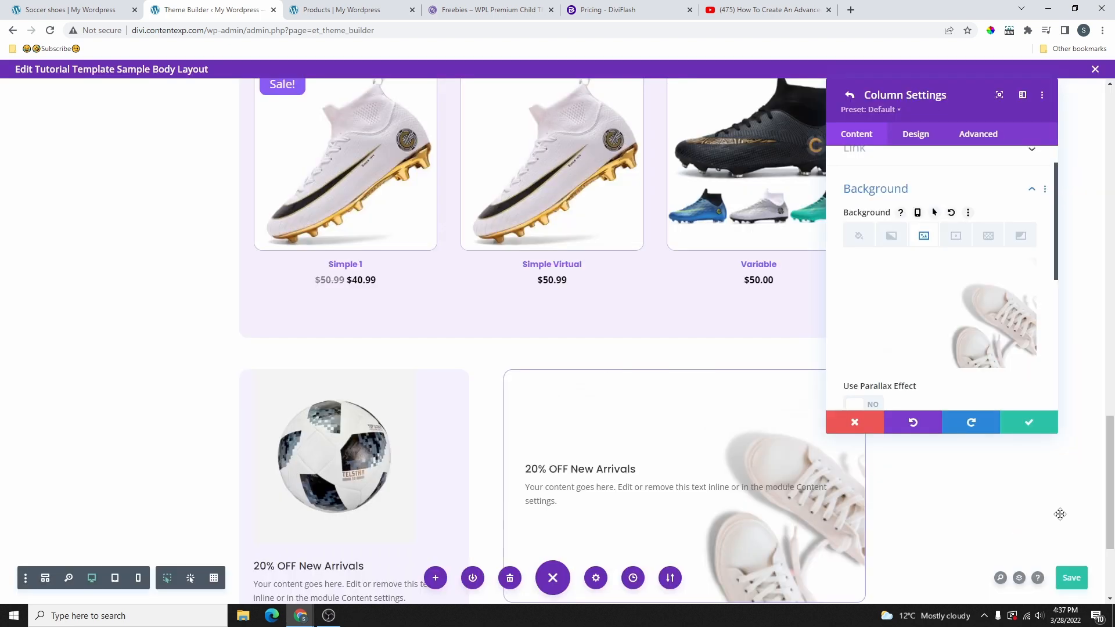
# Step: Set the wider column's background image blend mode to Overlay
pyautogui.scroll(-2, 462, 351)
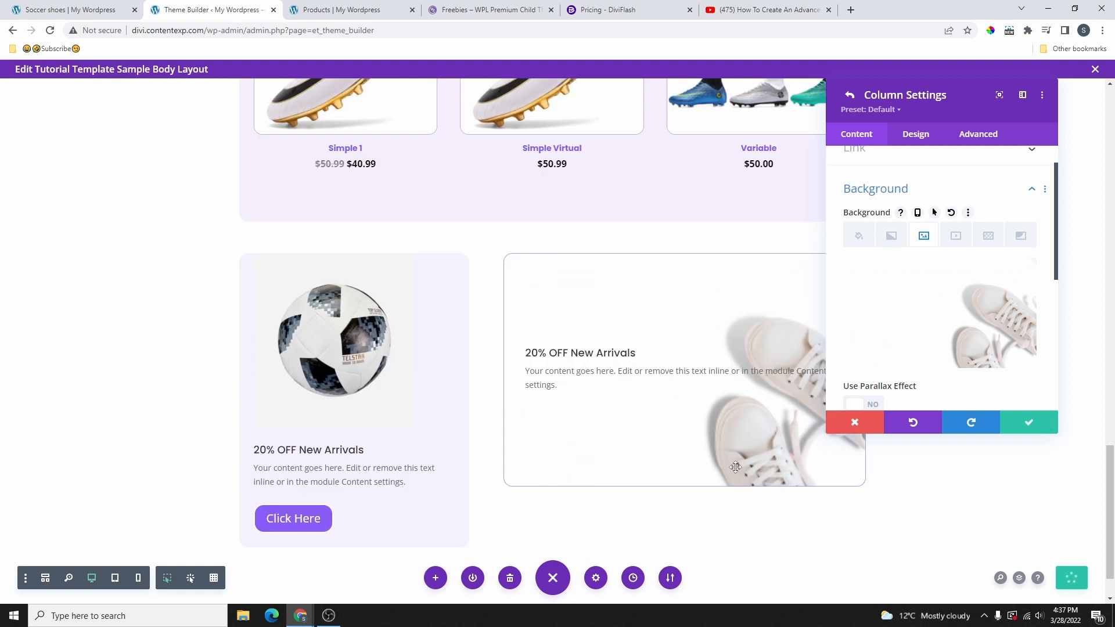
pyautogui.scroll(-5, 921, 290)
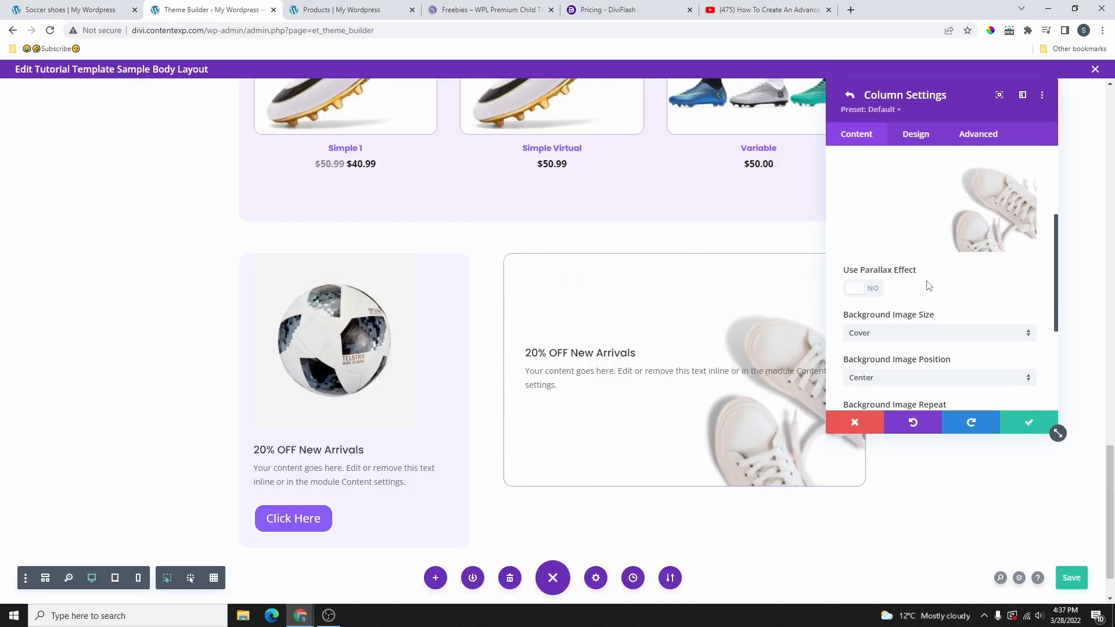
pyautogui.click(904, 293)
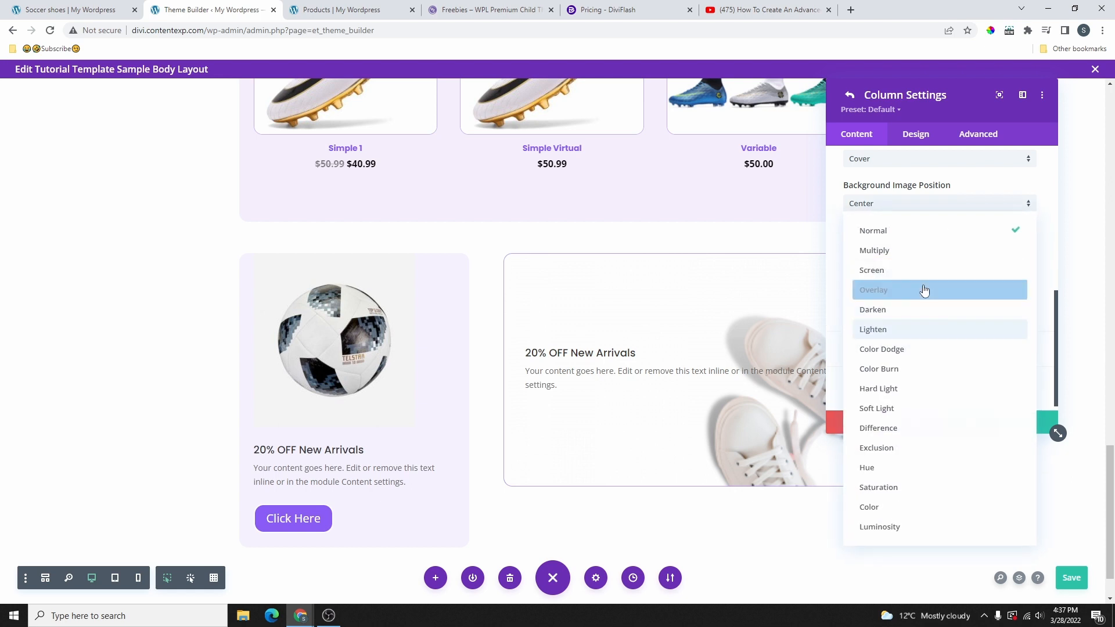
pyautogui.click(922, 289)
pyautogui.scroll(2, 860, 265)
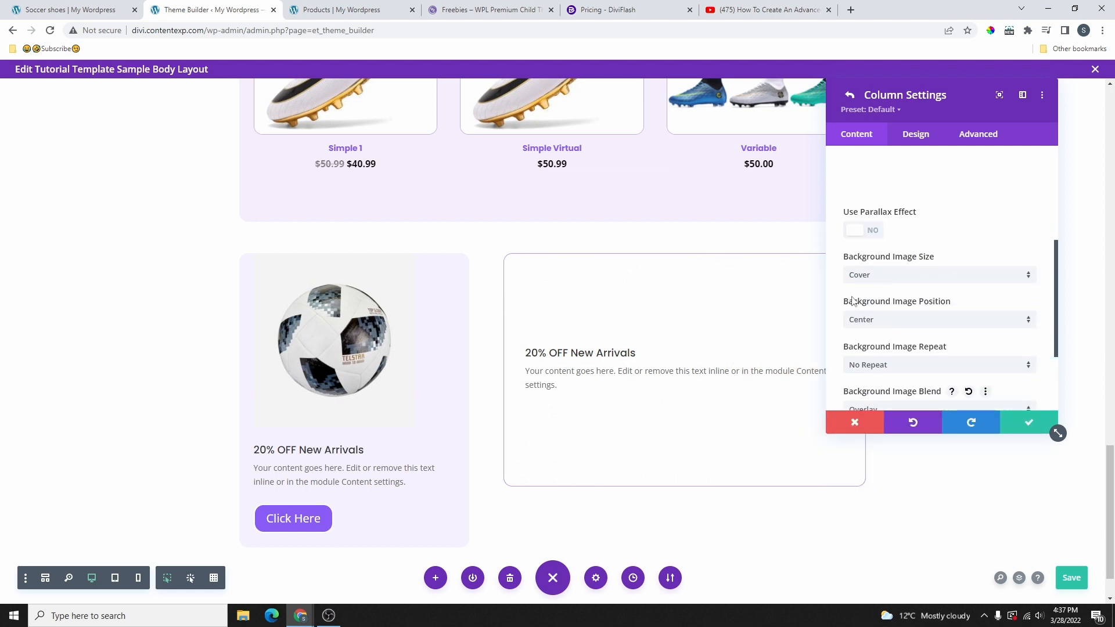
# Step: Give the wider column a white background color and lower its opacity so the sneakers show through
pyautogui.scroll(3, 852, 300)
pyautogui.click(859, 235)
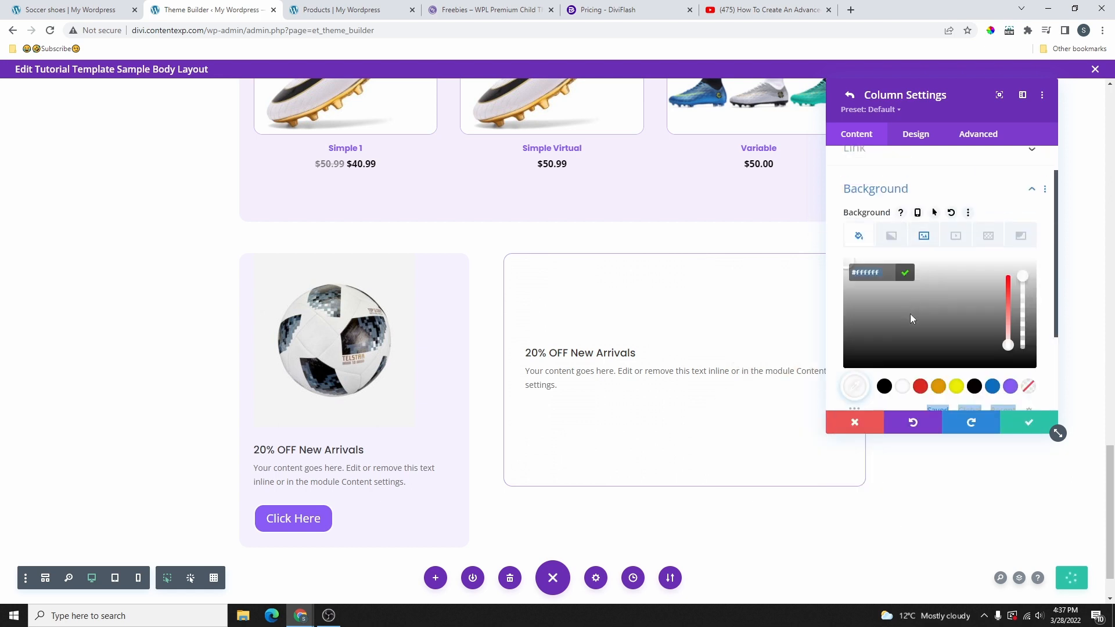
pyautogui.click(920, 386)
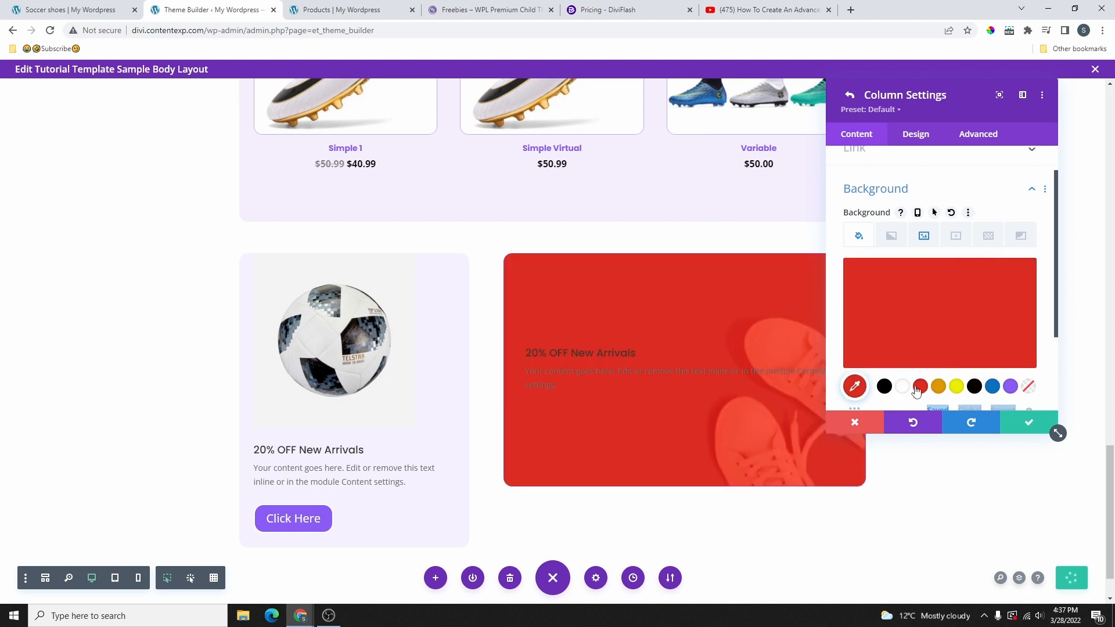
pyautogui.click(902, 387)
pyautogui.click(983, 346)
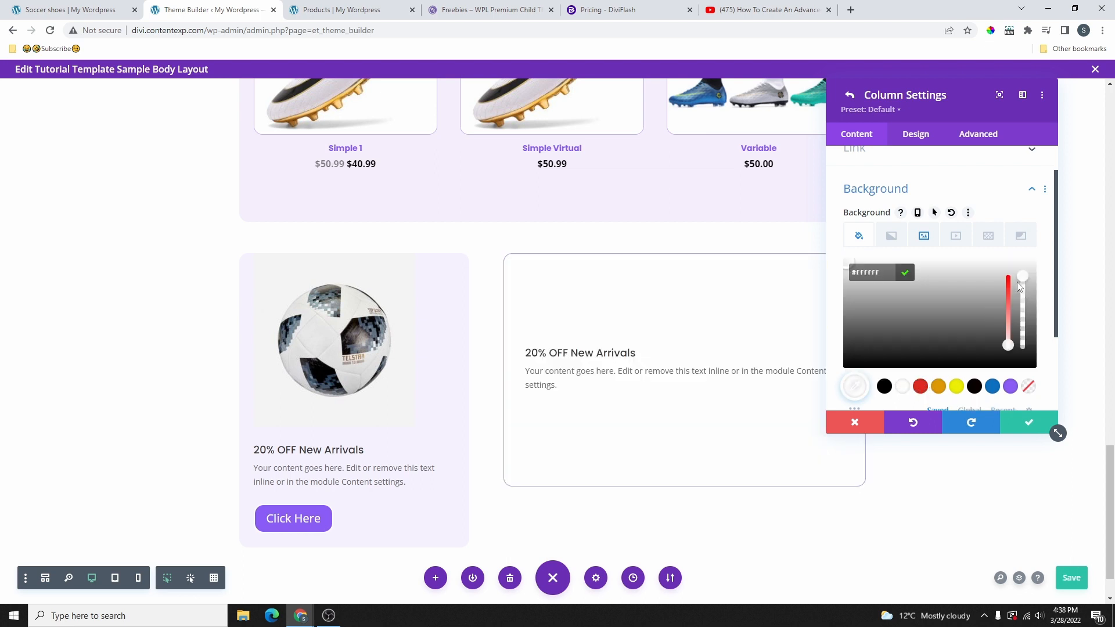
pyautogui.moveTo(1022, 278); pyautogui.dragTo(1023, 319)
# Step: Set the wider column's left and right desktop padding to a linked 114px
pyautogui.moveTo(938, 93); pyautogui.dragTo(211, 87)
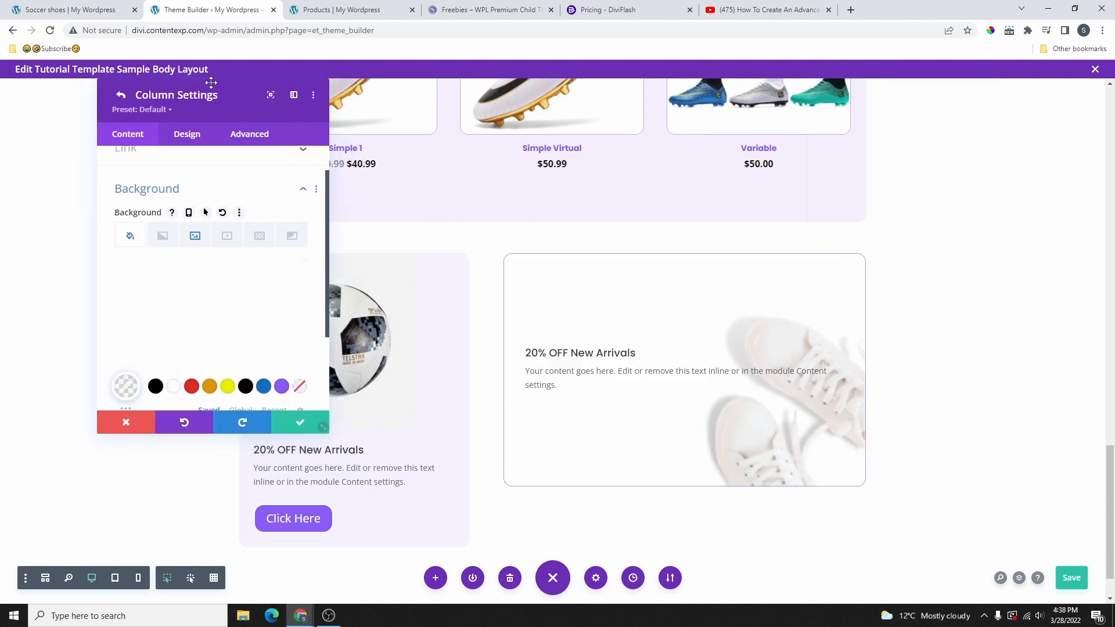
pyautogui.click(200, 134)
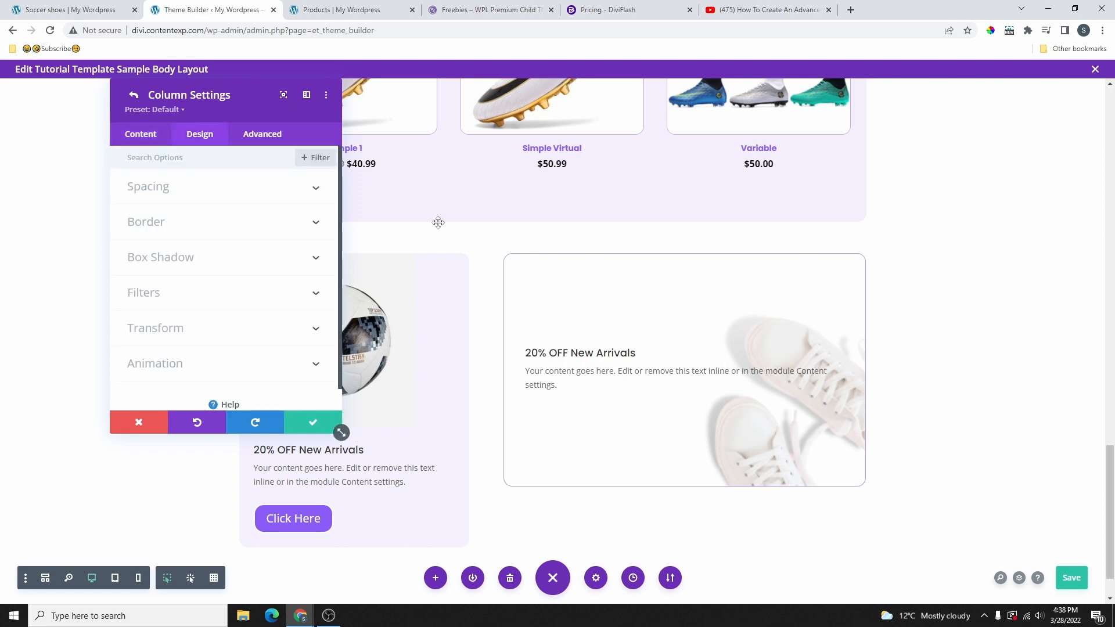
pyautogui.click(178, 190)
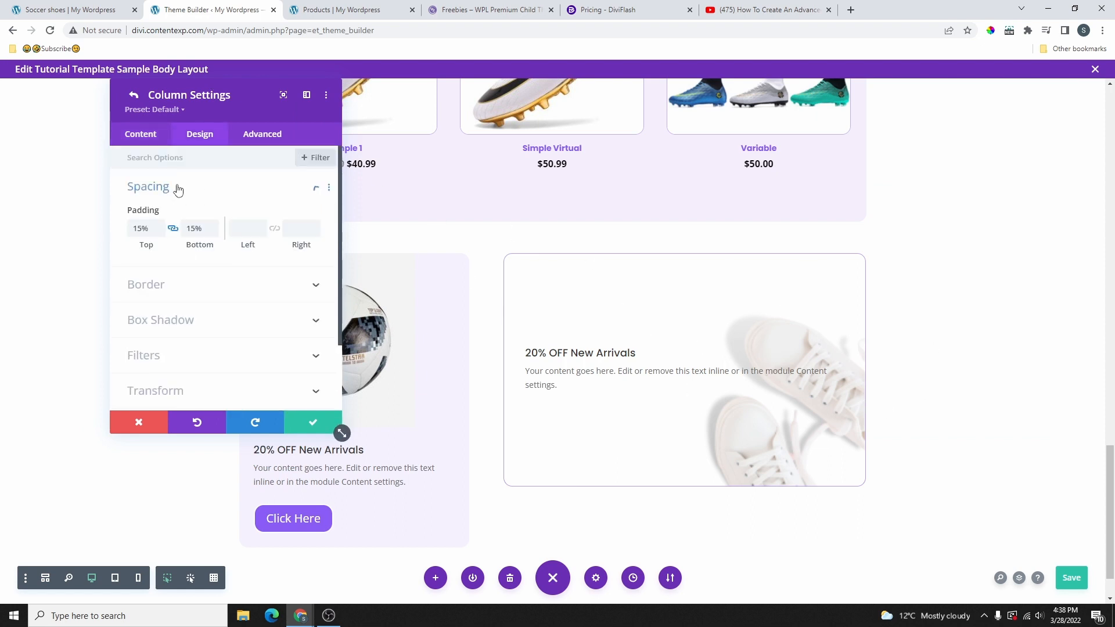
pyautogui.click(303, 246)
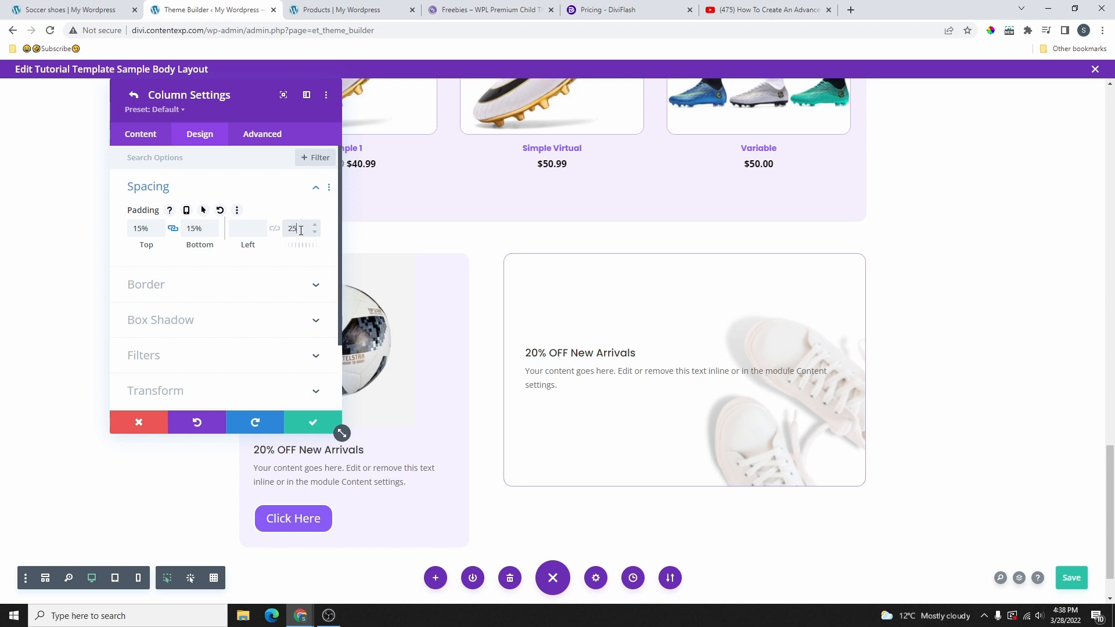
pyautogui.write('25')
pyautogui.click(244, 229)
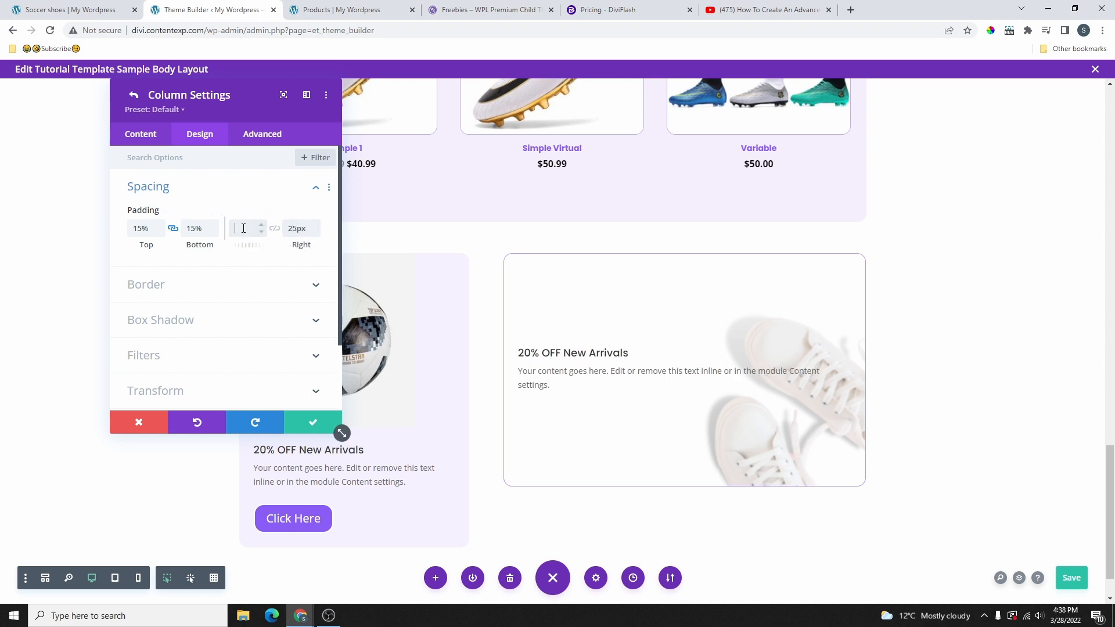
pyautogui.click(275, 228)
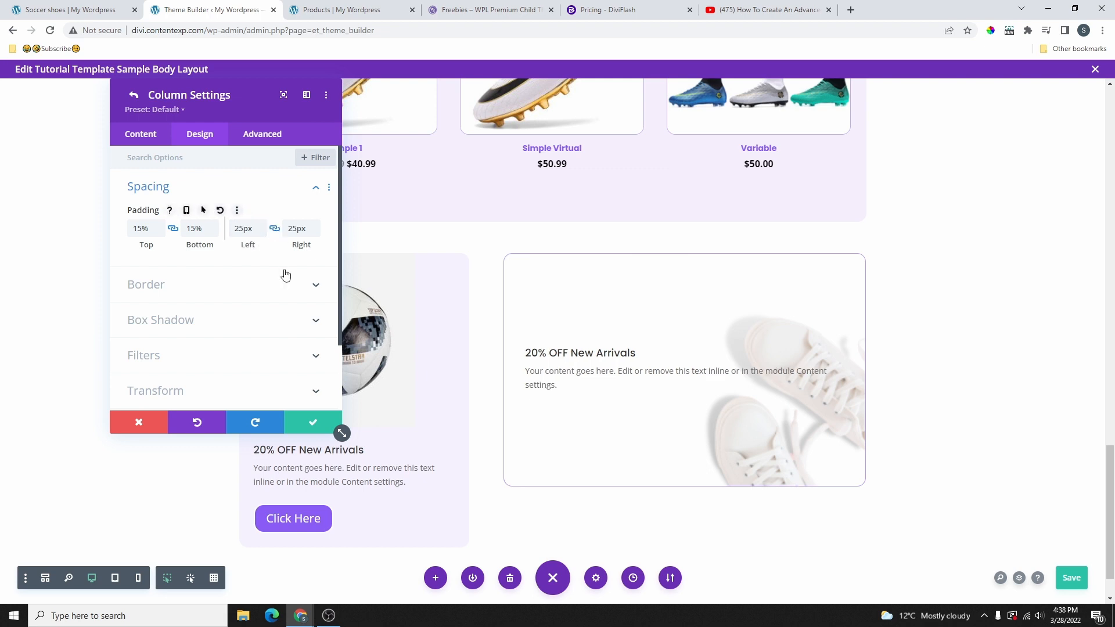
pyautogui.moveTo(297, 246); pyautogui.dragTo(532, 304)
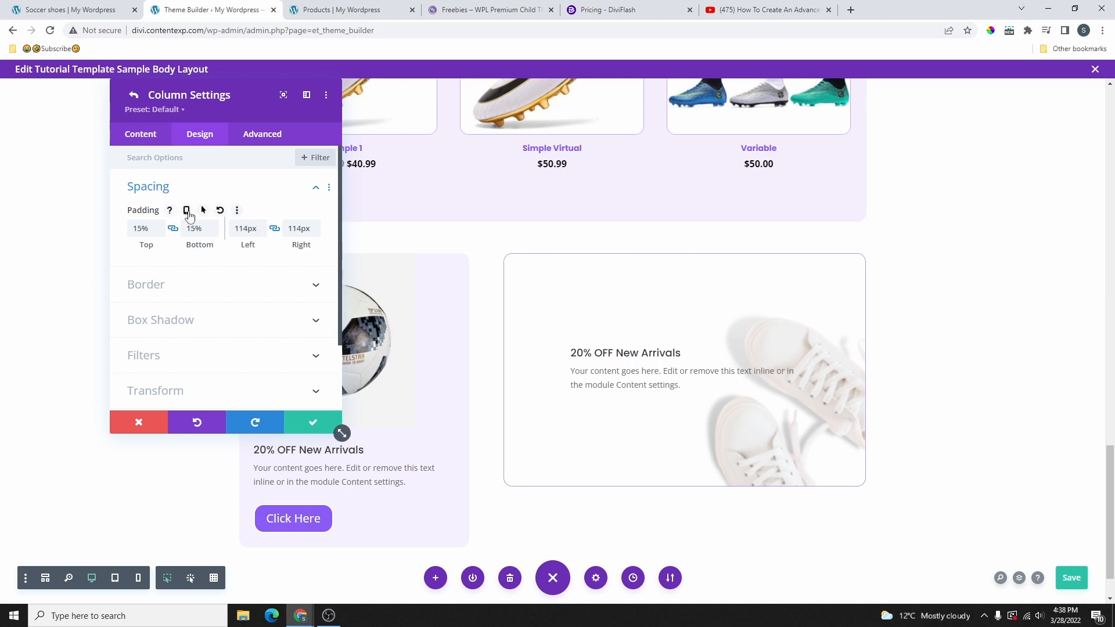
# Step: Enable responsive padding for the wider column and set its phone left and right padding to a linked 25px
pyautogui.click(186, 210)
pyautogui.click(289, 232)
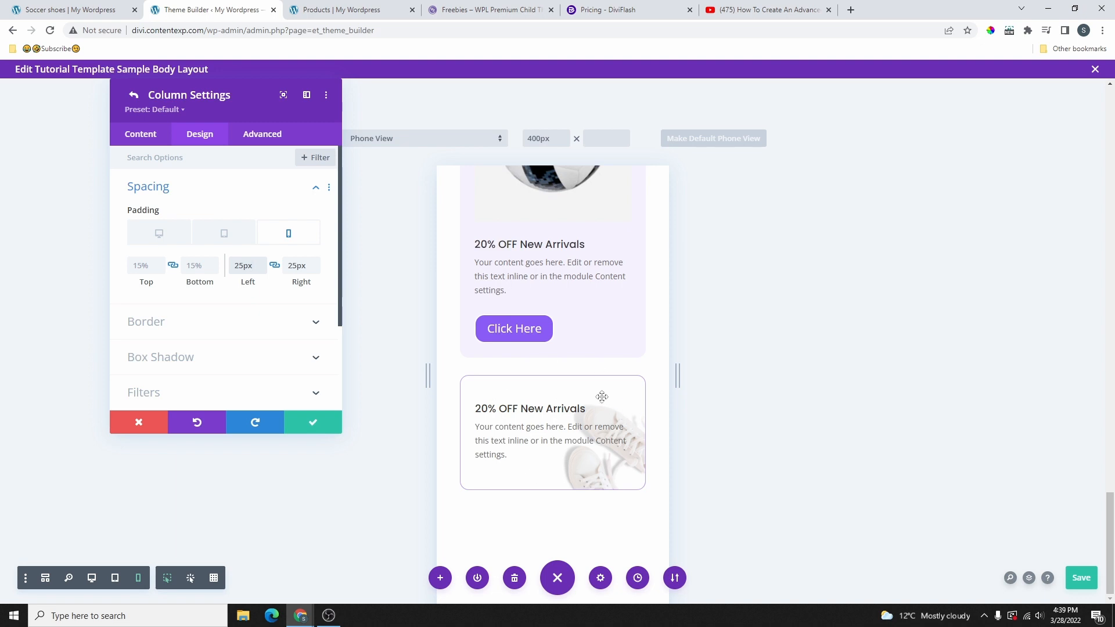
pyautogui.click(167, 235)
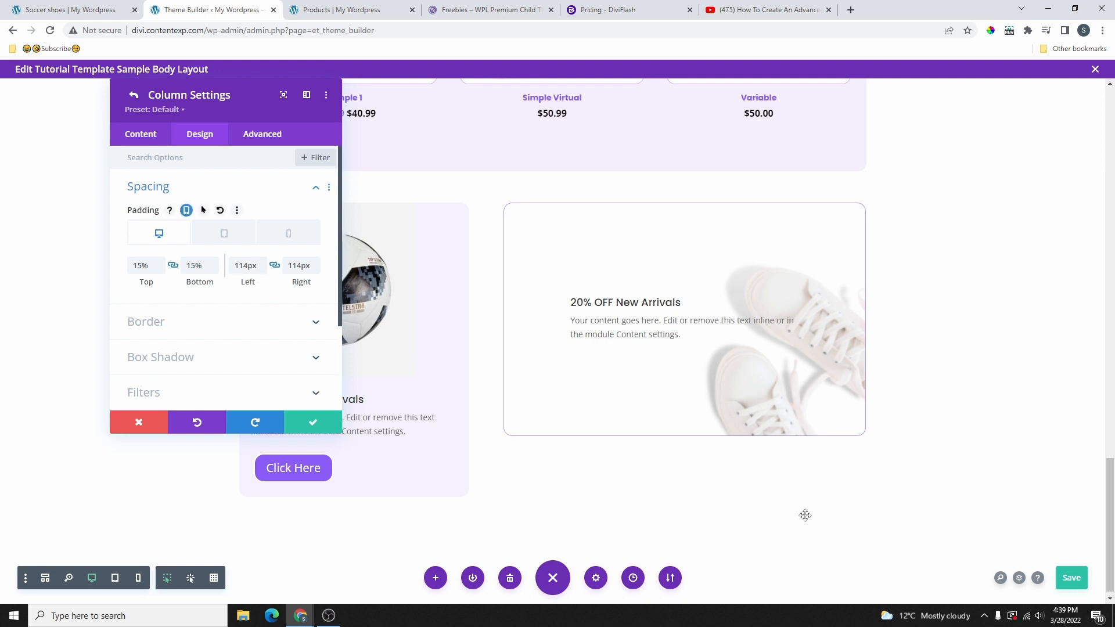
# Step: Open the wider column's settings and compare the two-column promotional row with the live shop page
pyautogui.moveTo(400, 200); pyautogui.dragTo(881, 187)
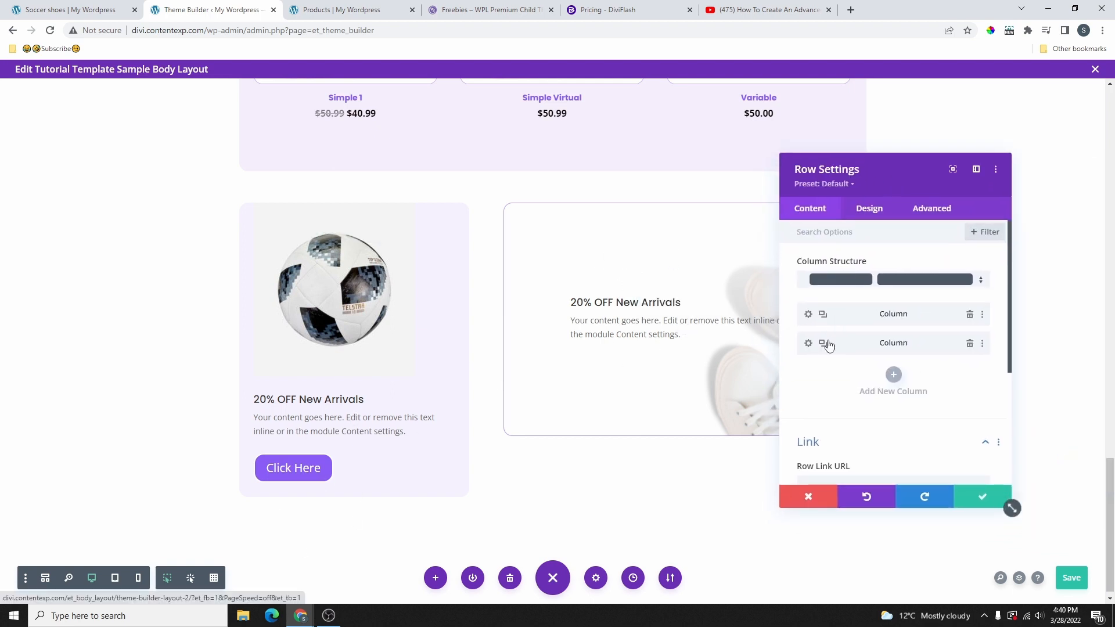
pyautogui.click(807, 342)
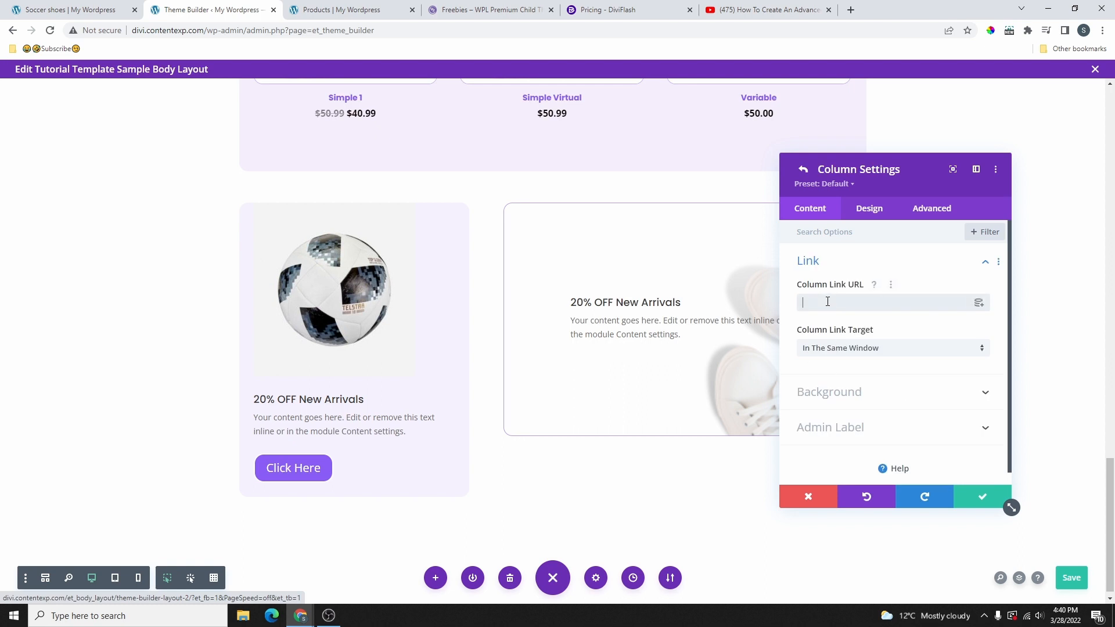
pyautogui.hotkey('ctrl', 'Tab')
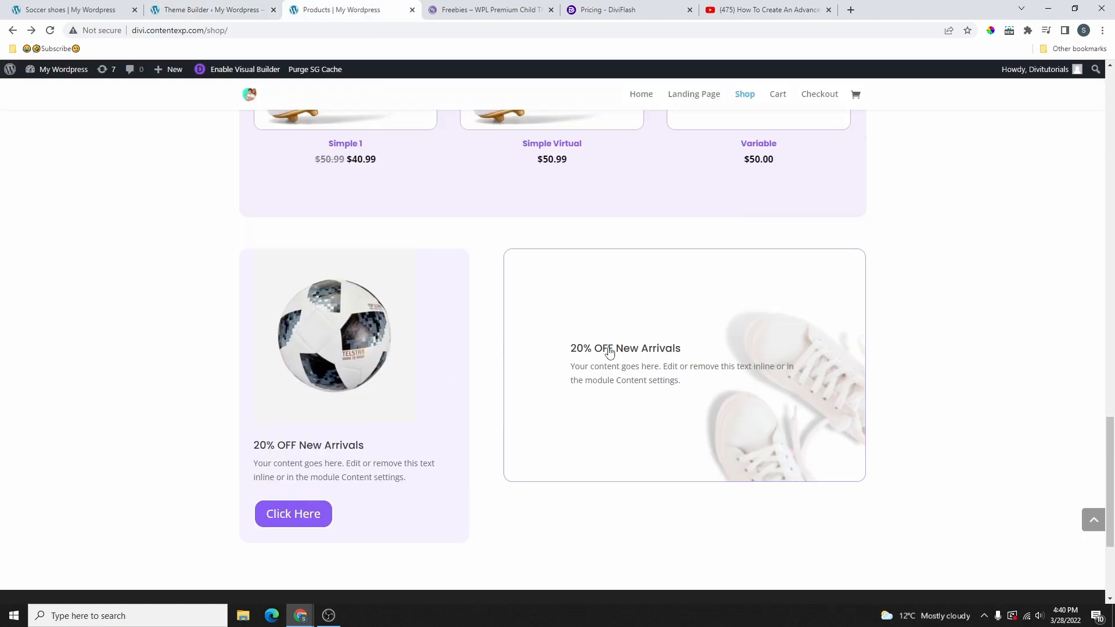
pyautogui.scroll(-2, 364, 352)
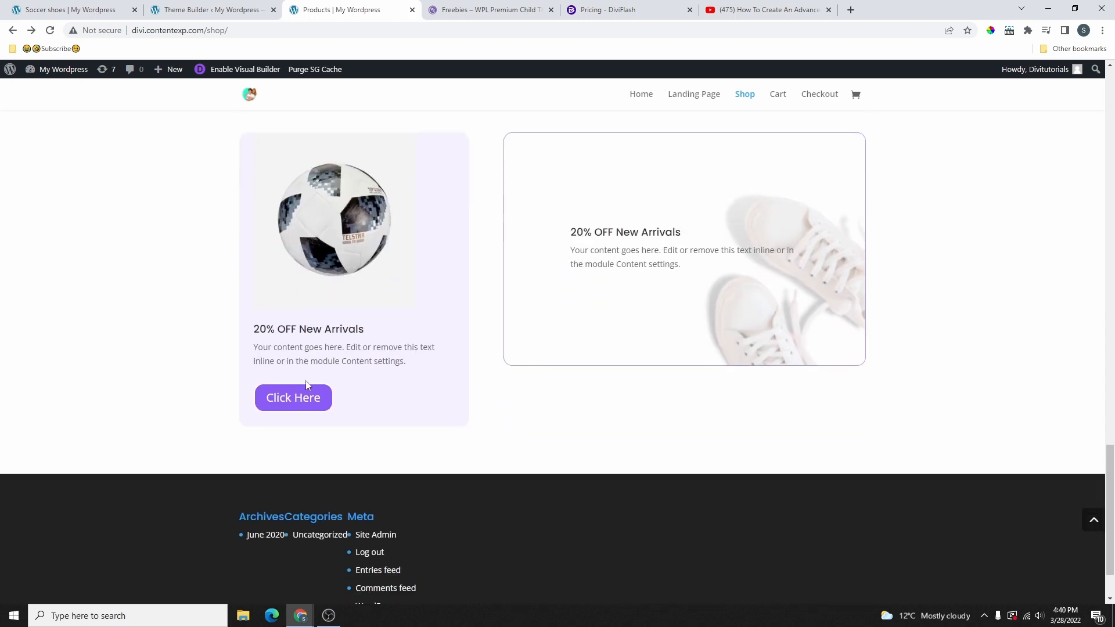
pyautogui.click(212, 10)
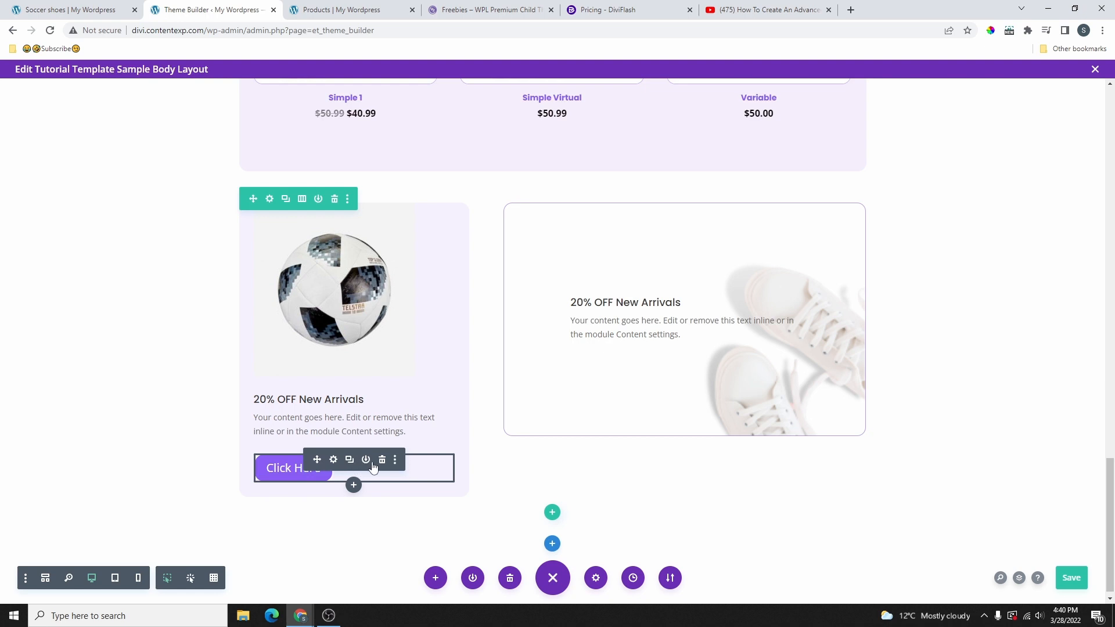
# Step: Delete the Click Here button below the soccer-ball blurb and reduce the blurb's image width
pyautogui.click(382, 461)
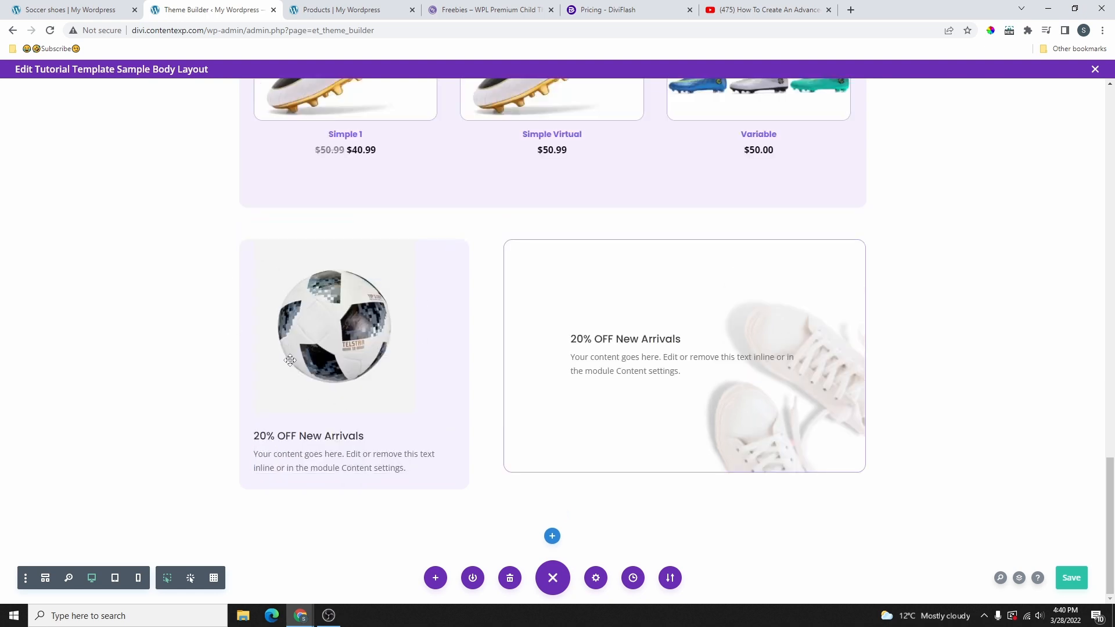
pyautogui.click(333, 270)
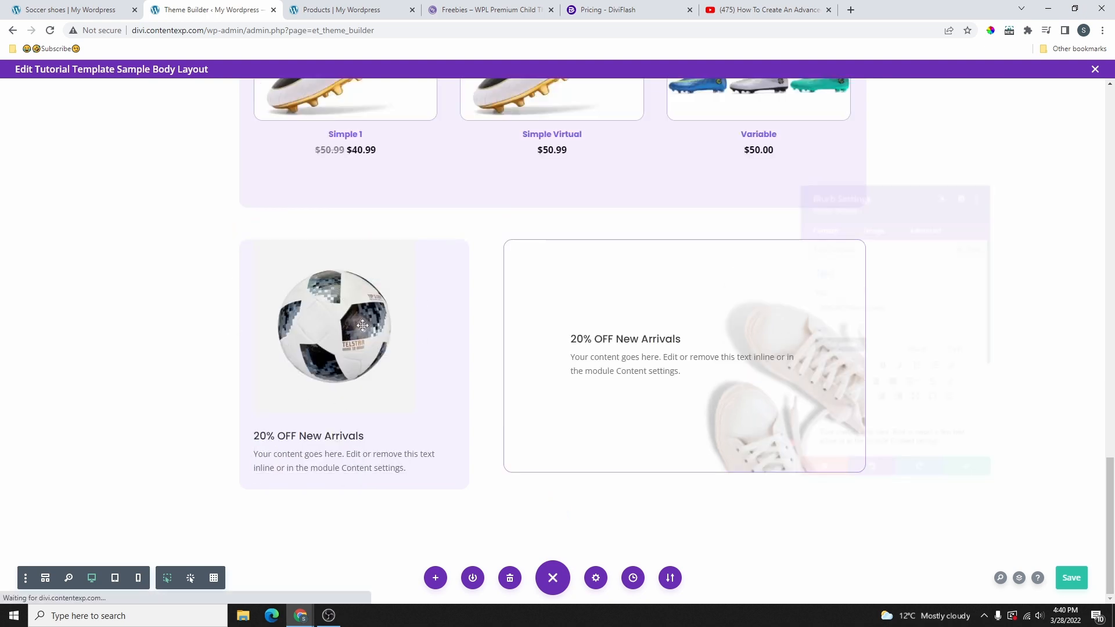
pyautogui.click(876, 210)
pyautogui.click(869, 272)
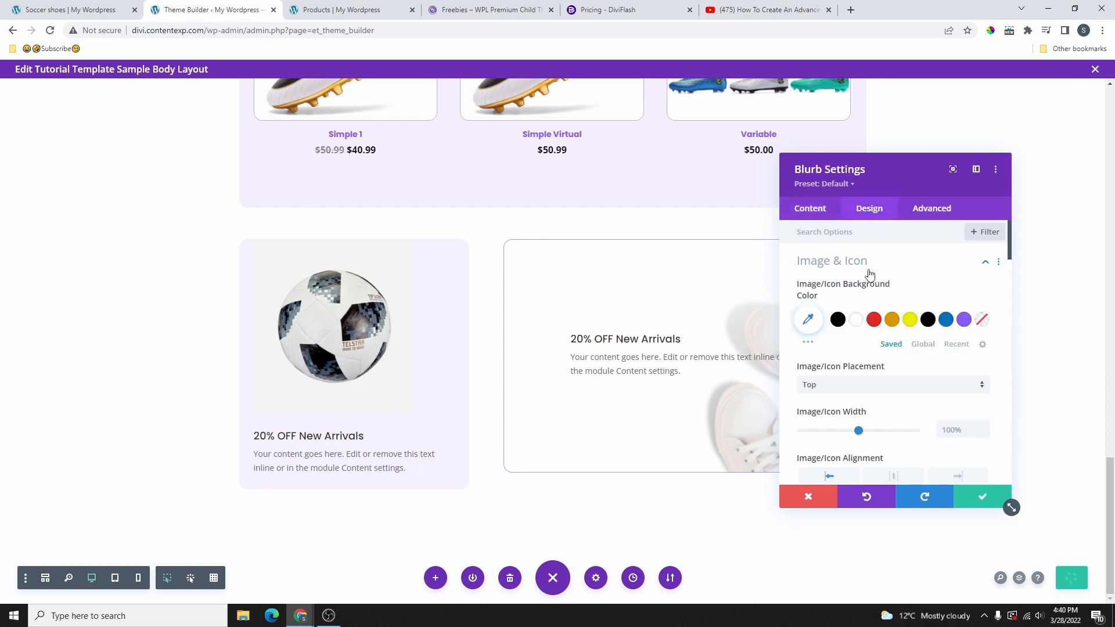
pyautogui.scroll(-2, 910, 402)
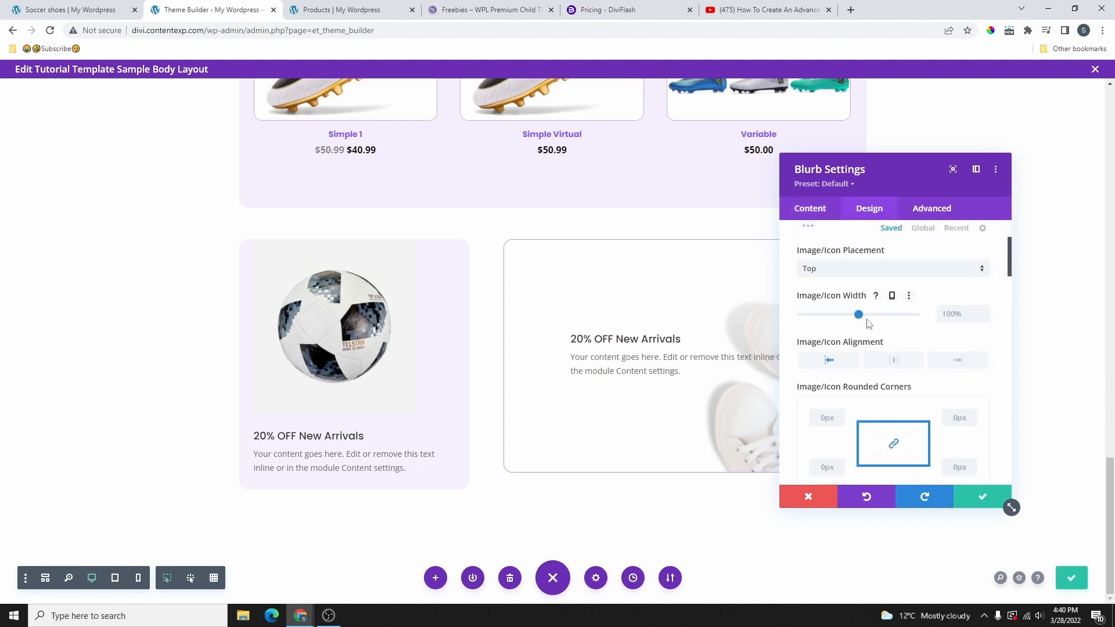
pyautogui.moveTo(870, 324); pyautogui.dragTo(852, 323)
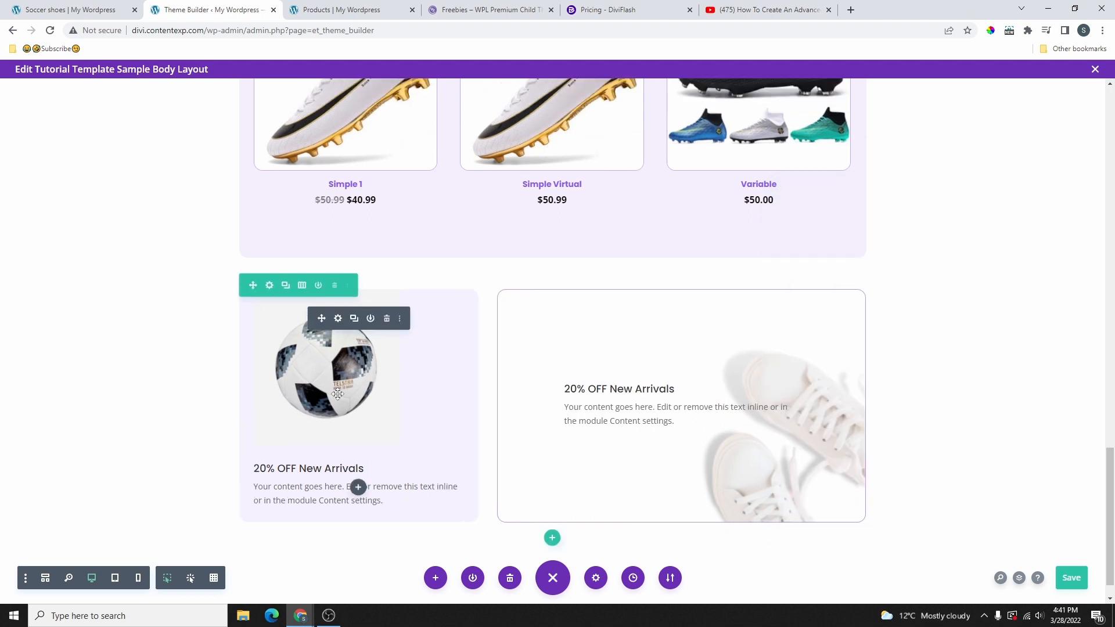
# Step: Move the two-column promotional row above the Latest Products row
pyautogui.scroll(7, 385, 372)
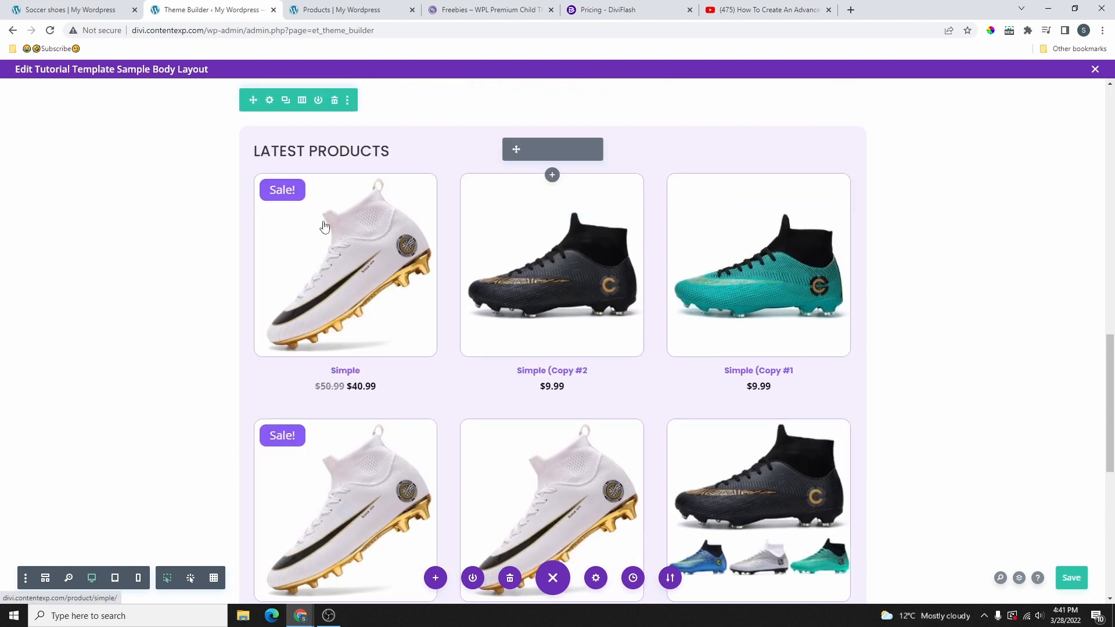
pyautogui.scroll(3, 373, 207)
pyautogui.scroll(-7, 374, 207)
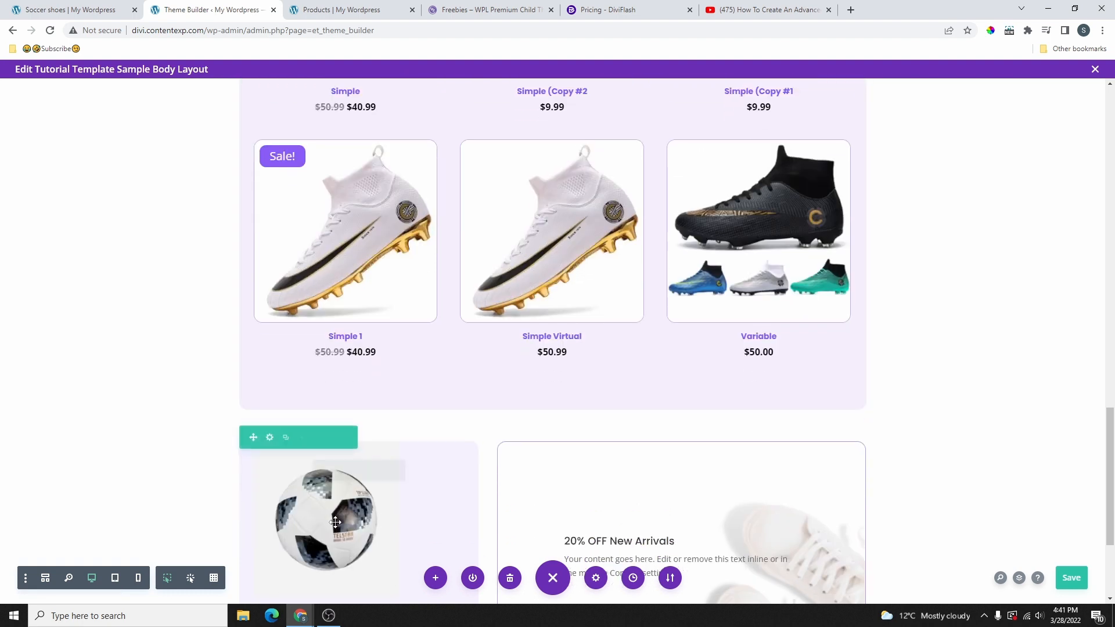
pyautogui.moveTo(255, 427); pyautogui.dragTo(323, 254)
# Step: Reload the live shop page and check the promotional row's placement and the sections above it
pyautogui.hotkey('ctrl', 'Tab')
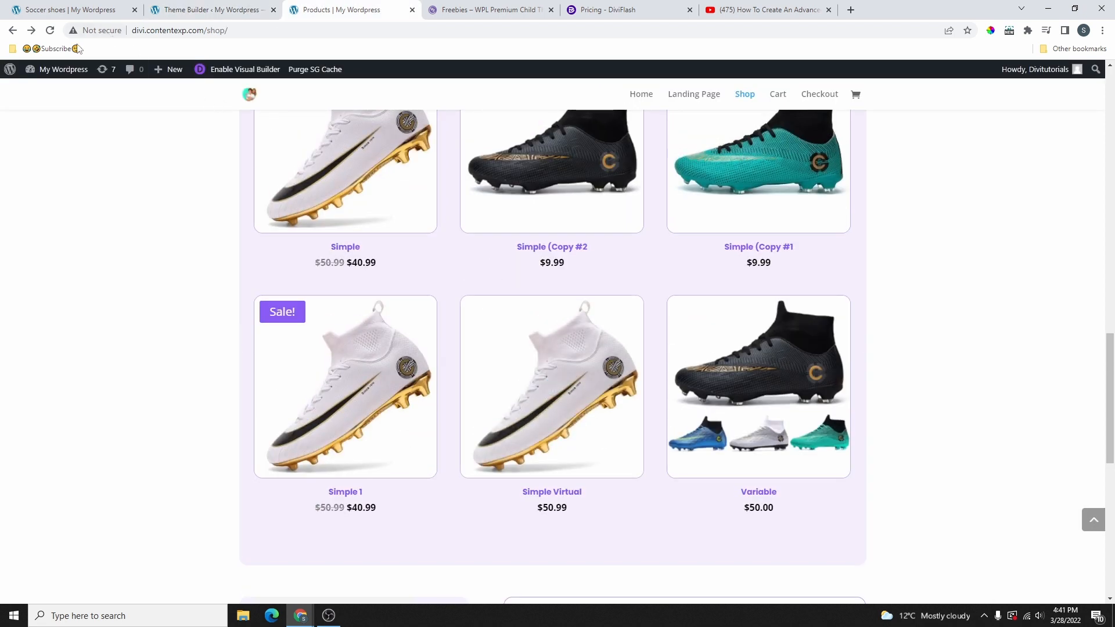
pyautogui.press('F5')
pyautogui.scroll(-12, 615, 377)
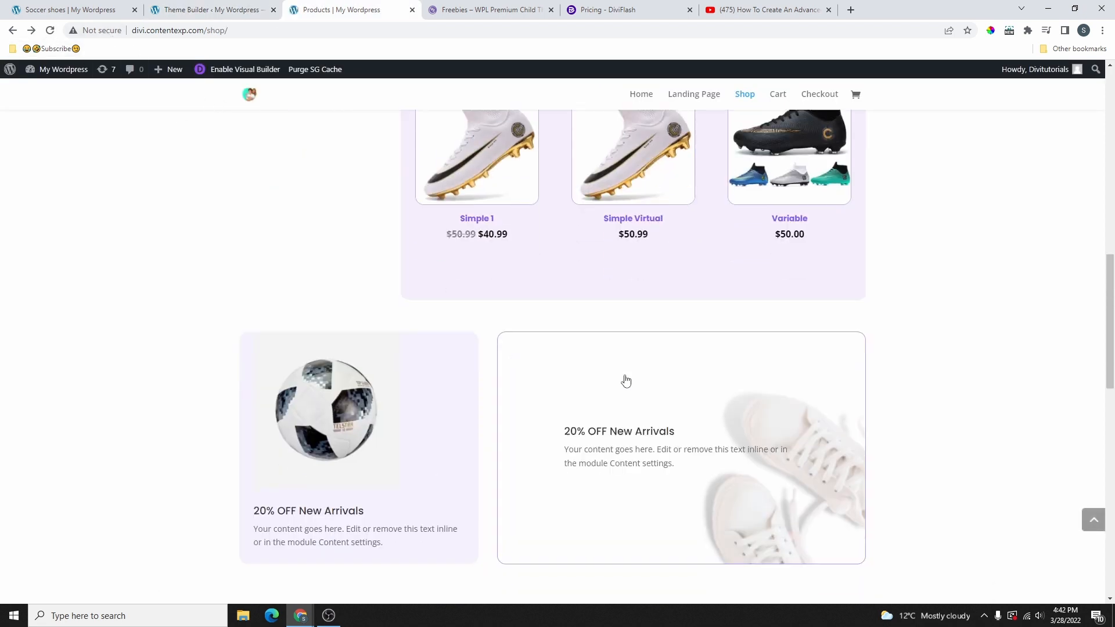
pyautogui.scroll(6, 573, 402)
pyautogui.scroll(15, 573, 402)
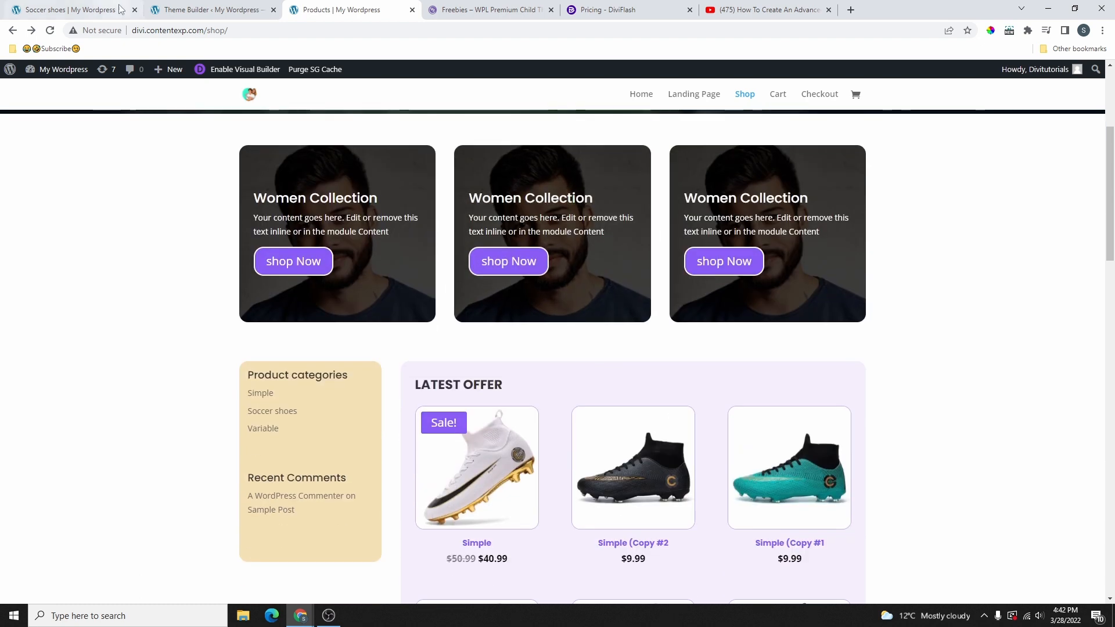
# Step: Look over the product section in the Theme Builder layout and the banner and collection cards on the live shop page
pyautogui.click(212, 9)
pyautogui.click(553, 443)
pyautogui.scroll(-3, 524, 261)
pyautogui.scroll(-8, 523, 262)
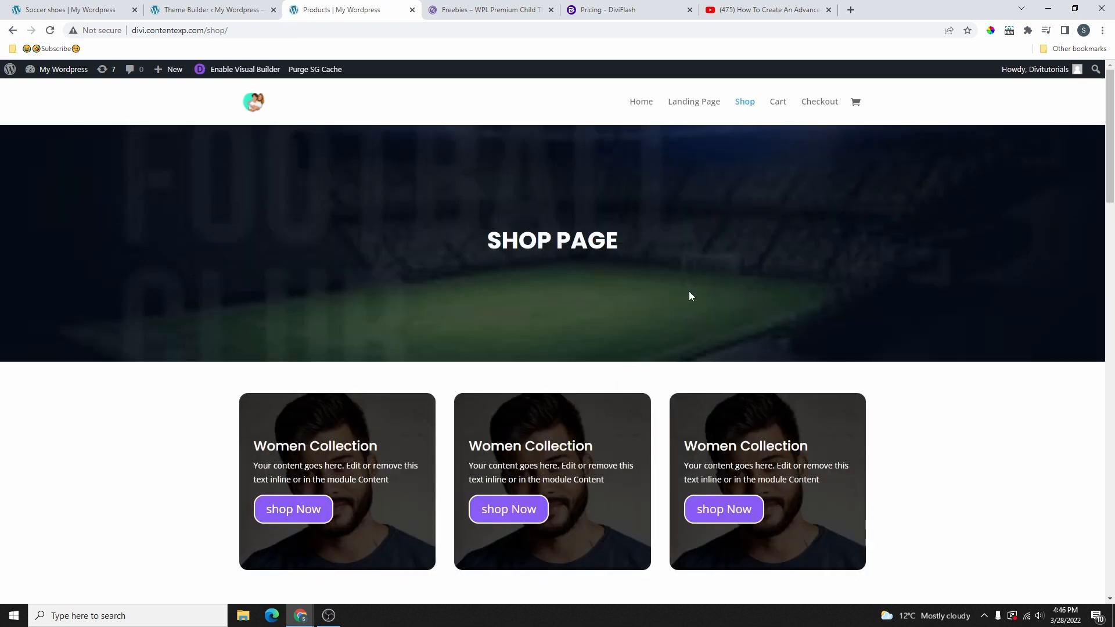
pyautogui.scroll(-4, 677, 284)
# Step: On the soccer shoes category page, add Simple Virtual, Simple 1 and Variable to the cart to test the product grids
pyautogui.hotkey('ctrl', '1')
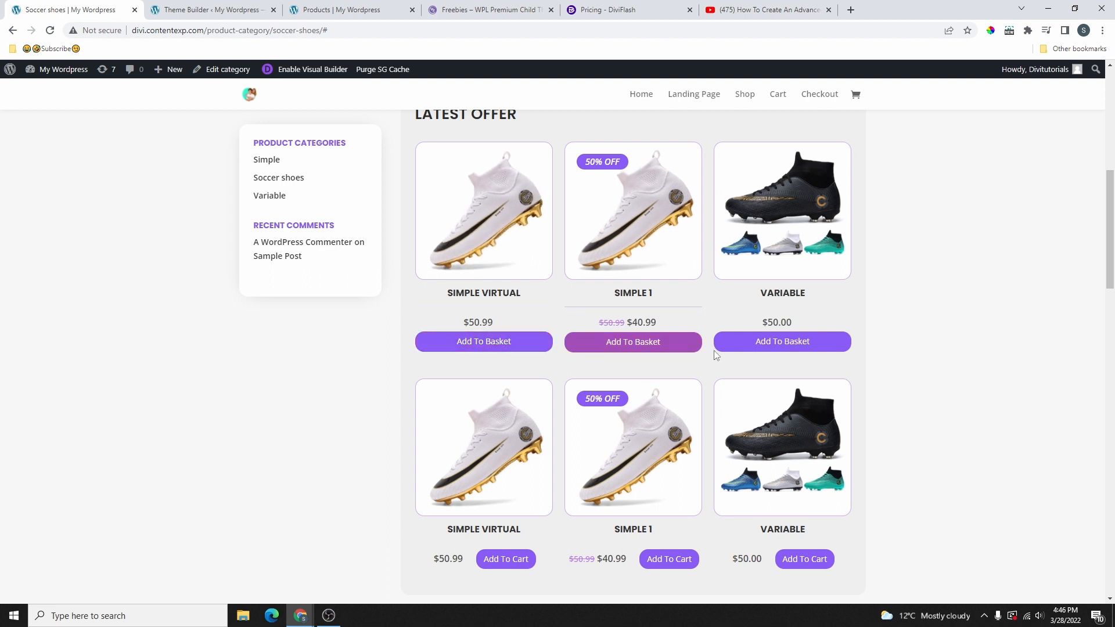
pyautogui.click(490, 342)
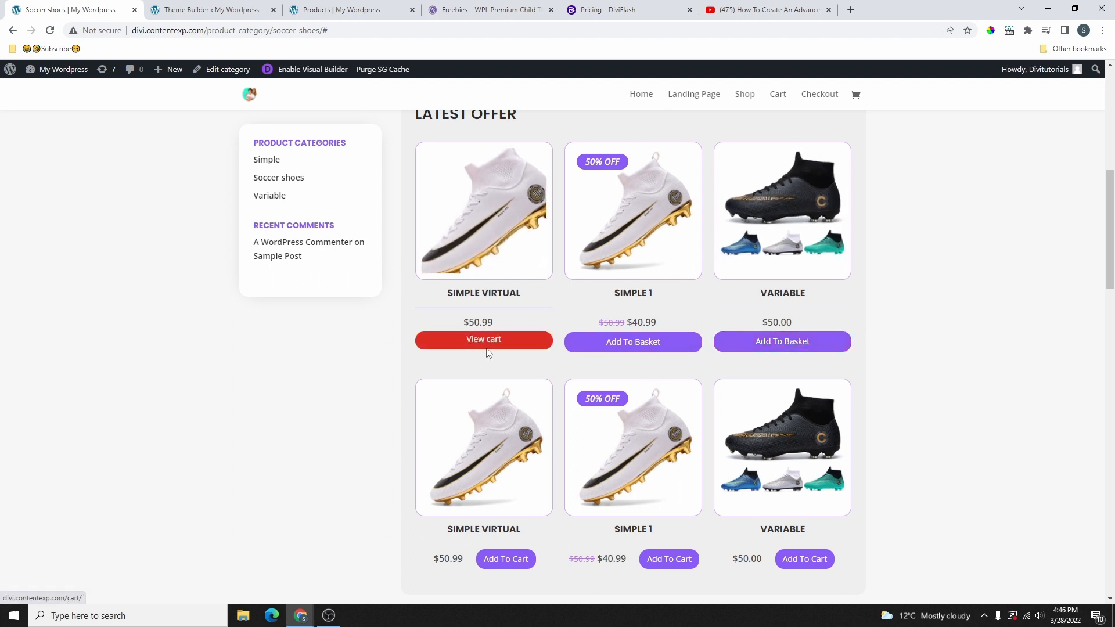
pyautogui.click(668, 559)
pyautogui.click(791, 566)
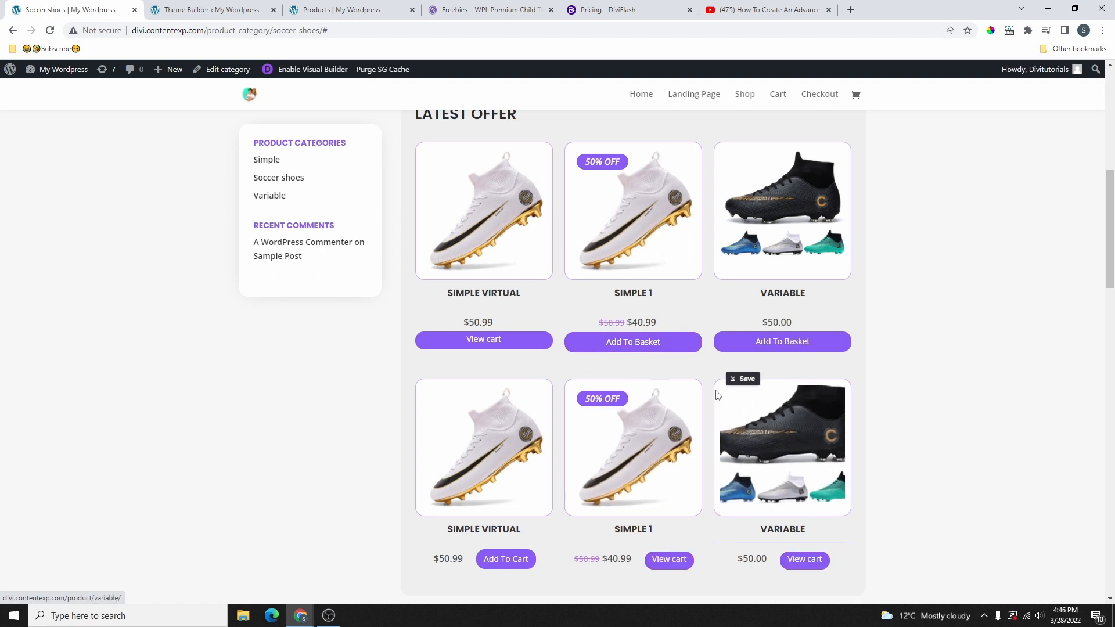
# Step: Open the cart page and examine its header, product table and cart totals
pyautogui.click(494, 344)
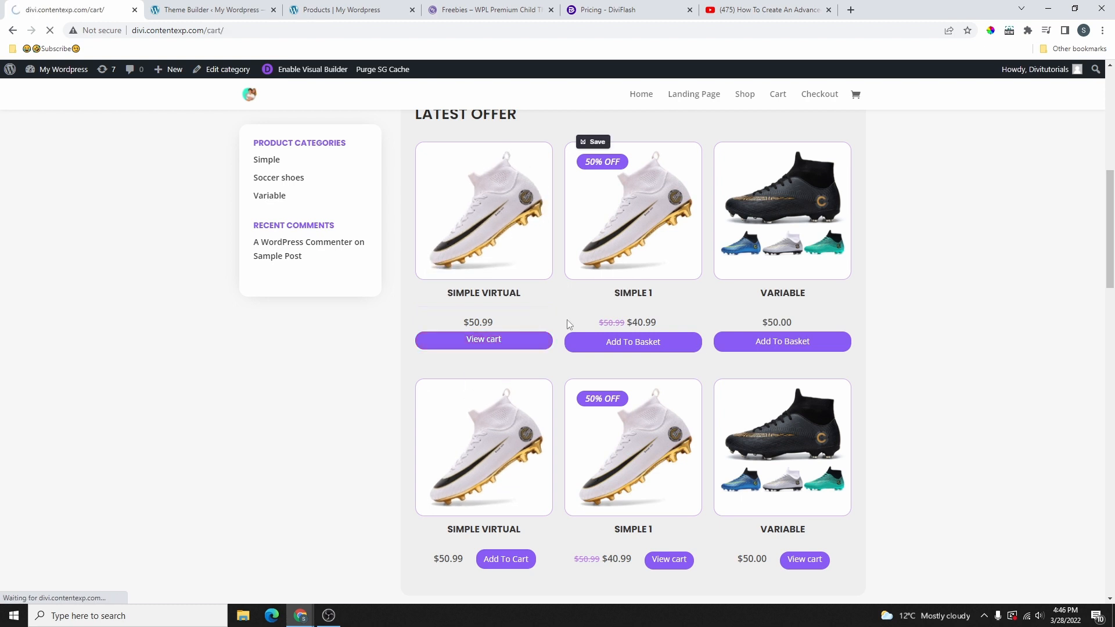
pyautogui.scroll(-5, 681, 239)
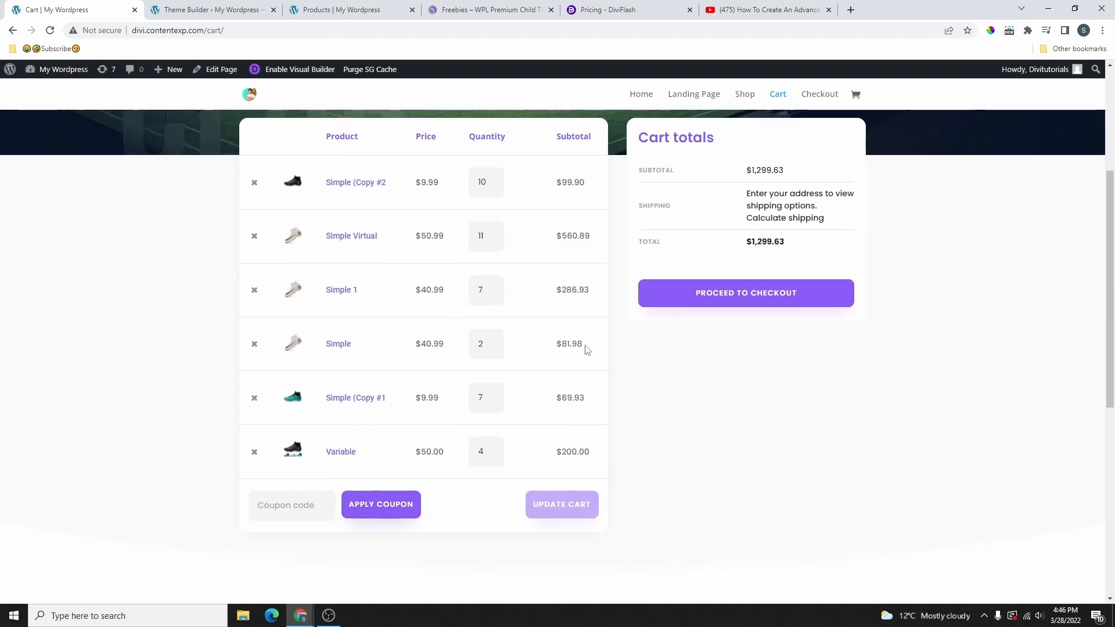
pyautogui.scroll(5, 553, 295)
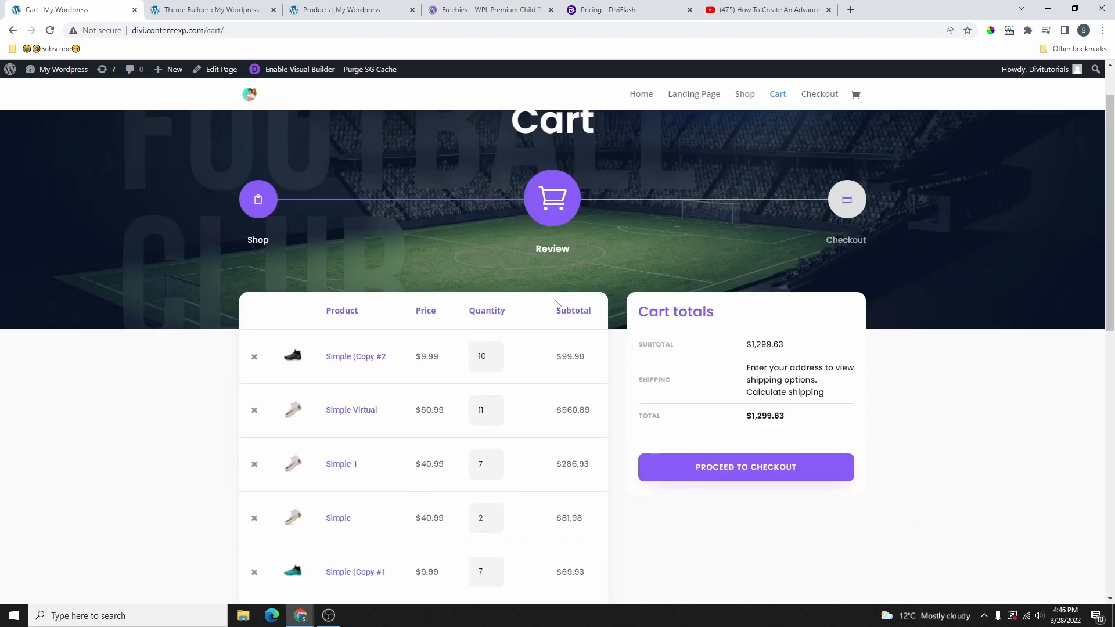
pyautogui.scroll(-5, 455, 326)
pyautogui.scroll(5, 451, 298)
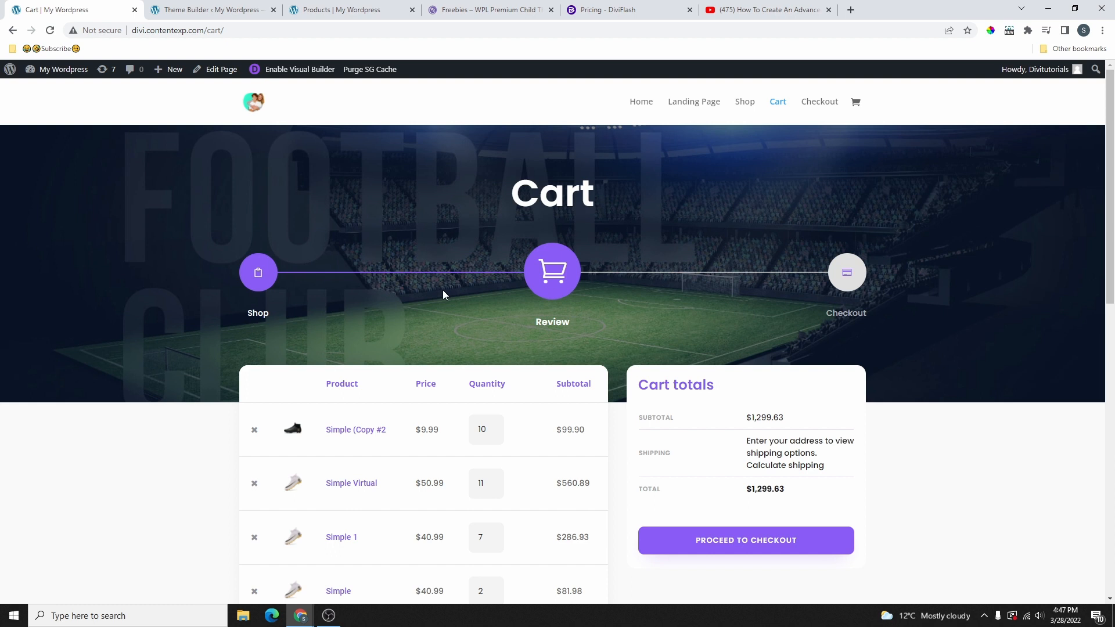
# Step: Proceed to checkout and examine the billing form, order summary and the sections below them
pyautogui.click(795, 541)
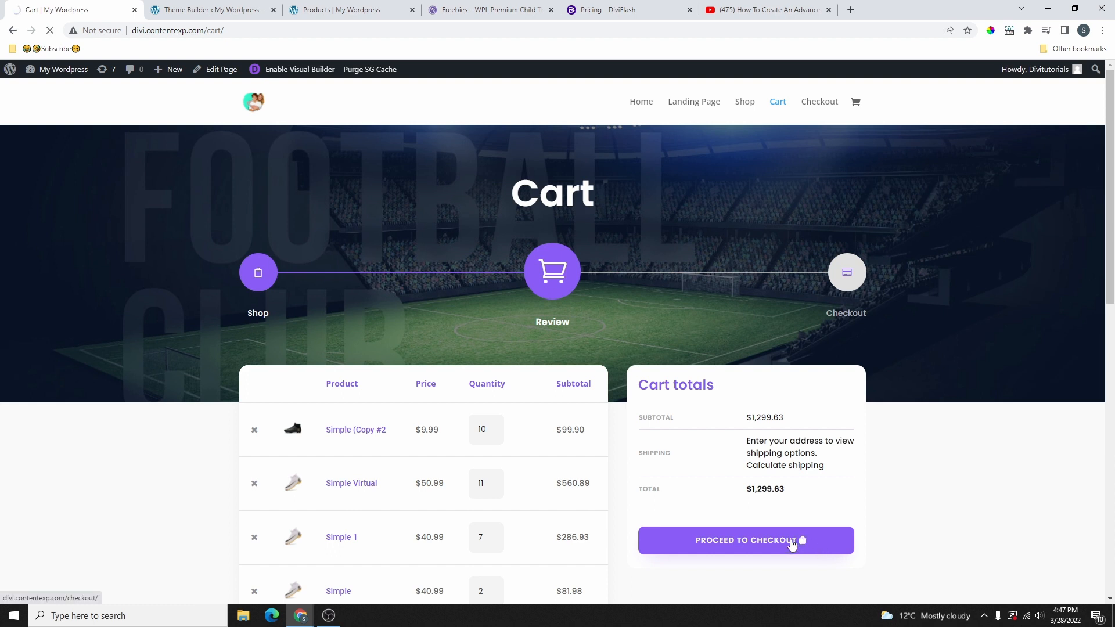
pyautogui.scroll(-5, 570, 317)
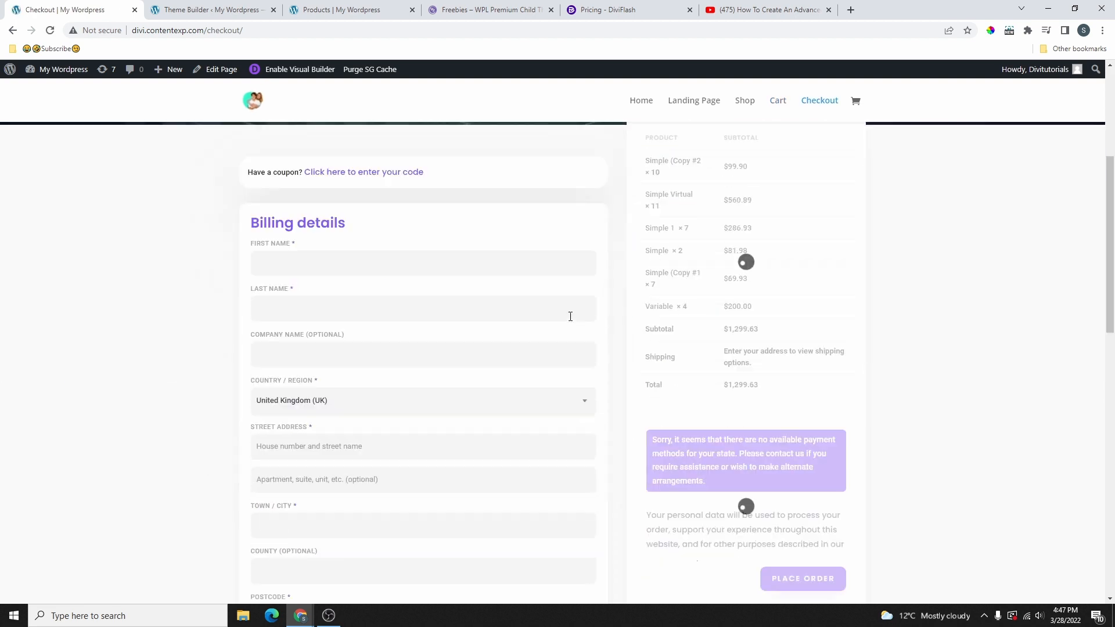
pyautogui.scroll(-9, 570, 316)
pyautogui.scroll(-4, 573, 392)
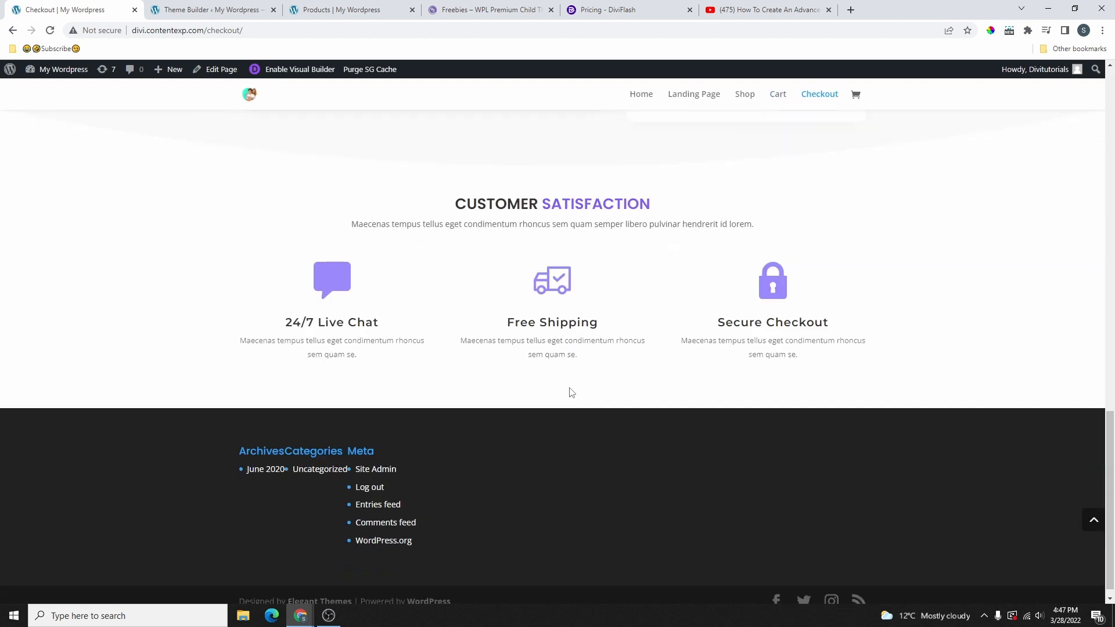
pyautogui.scroll(20, 572, 393)
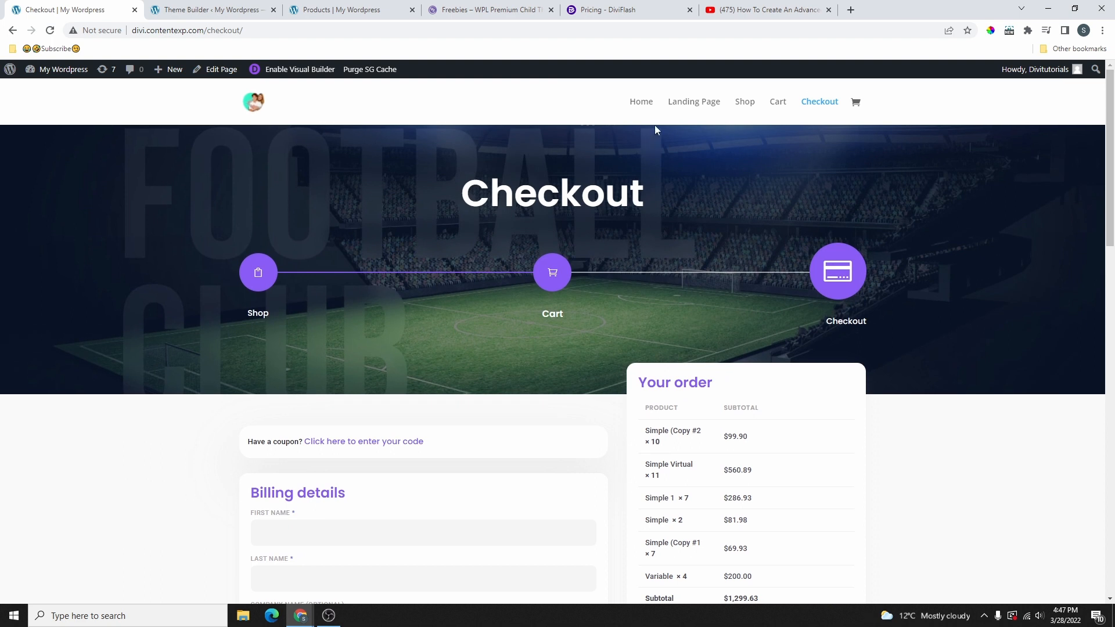
# Step: Return to the shop page and examine the Latest Offer product grids on the soccer shoes category page
pyautogui.click(745, 103)
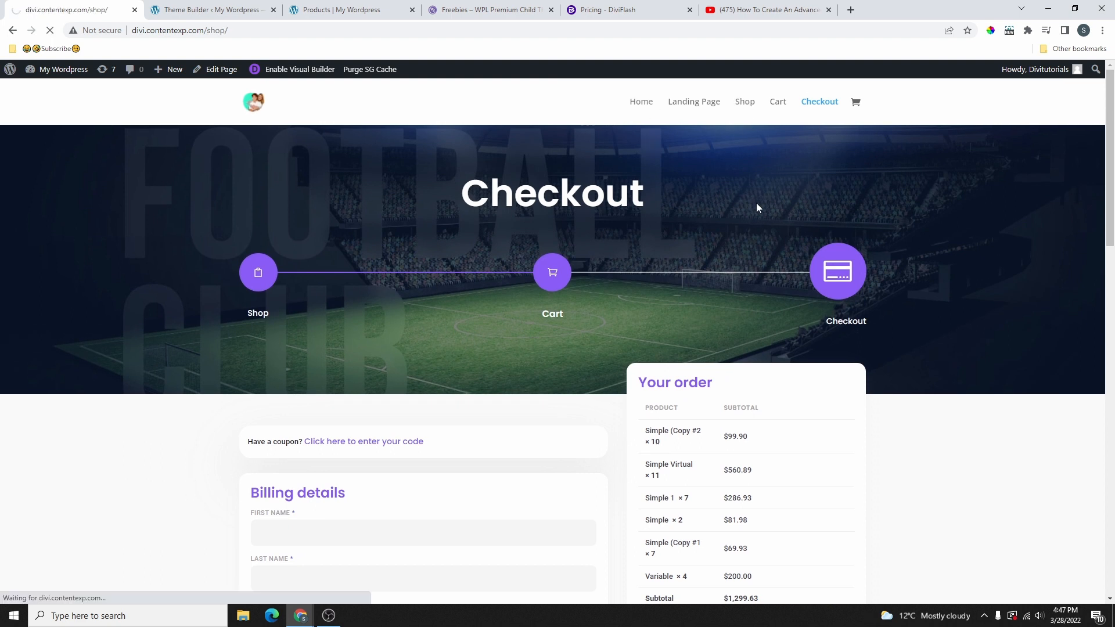
pyautogui.scroll(-5, 687, 372)
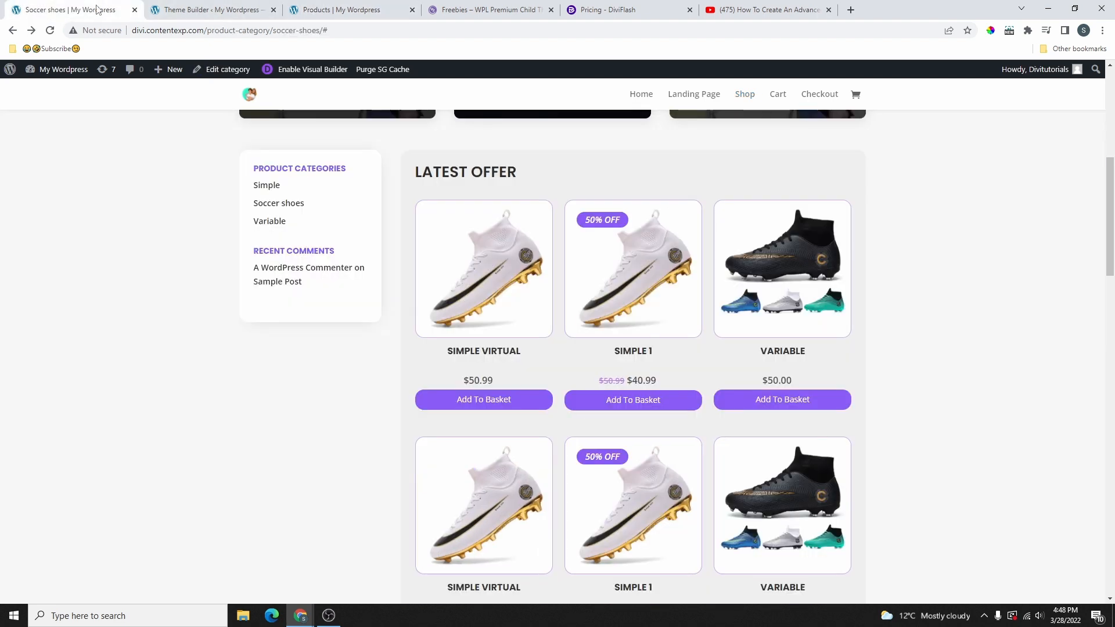
pyautogui.scroll(-2, 436, 252)
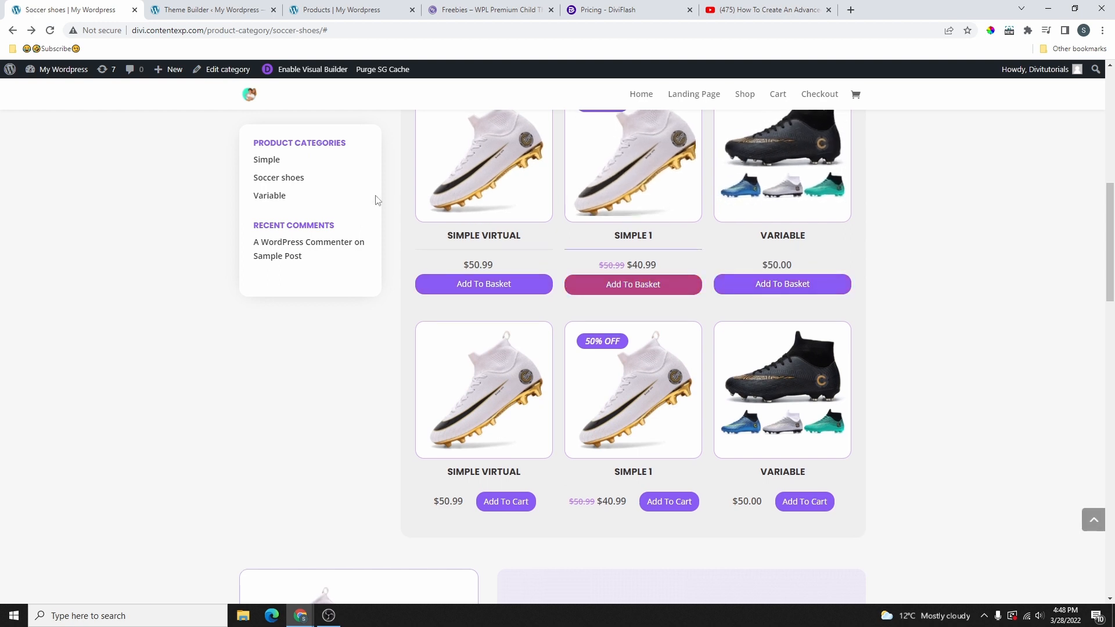
pyautogui.scroll(3, 522, 233)
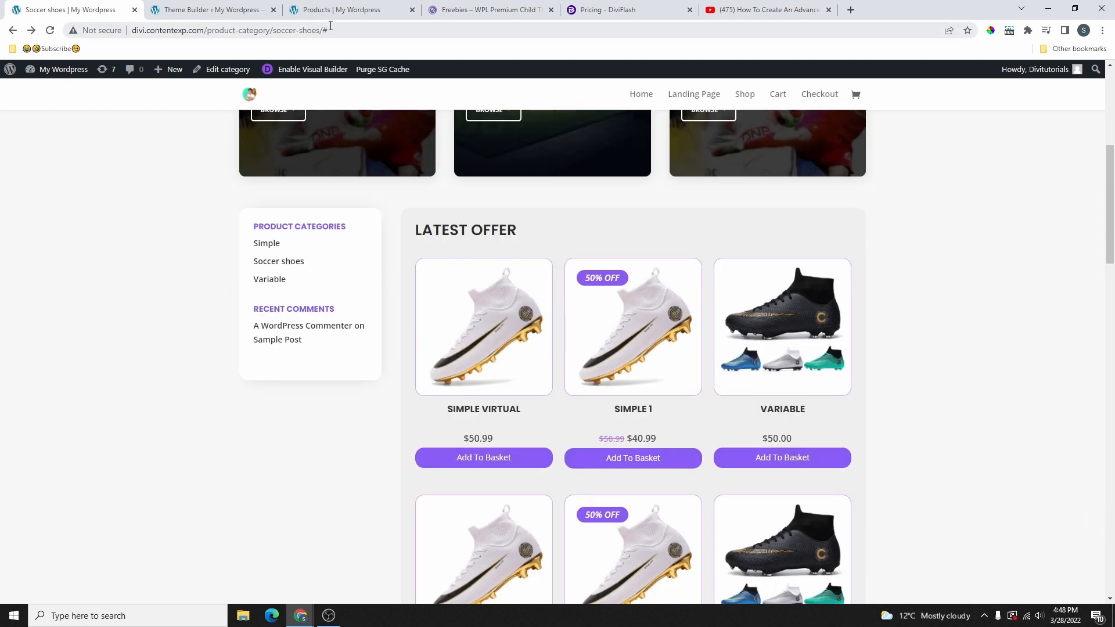
# Step: In the Theme Builder layout, insert a Product Grid module below the existing shop products
pyautogui.click(212, 10)
pyautogui.click(552, 443)
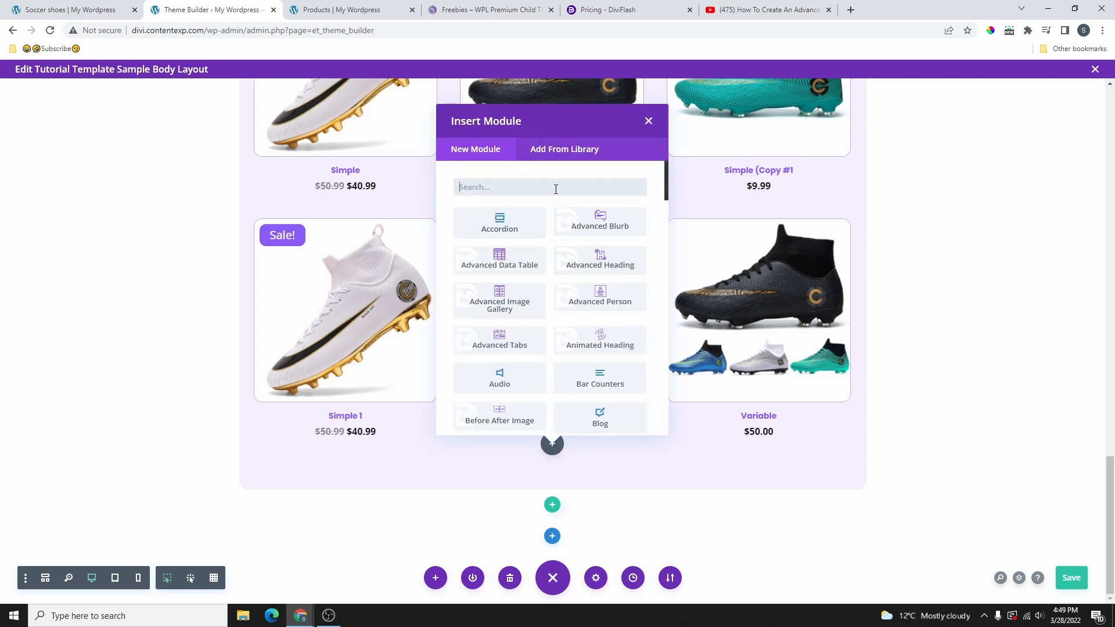
pyautogui.write('pro')
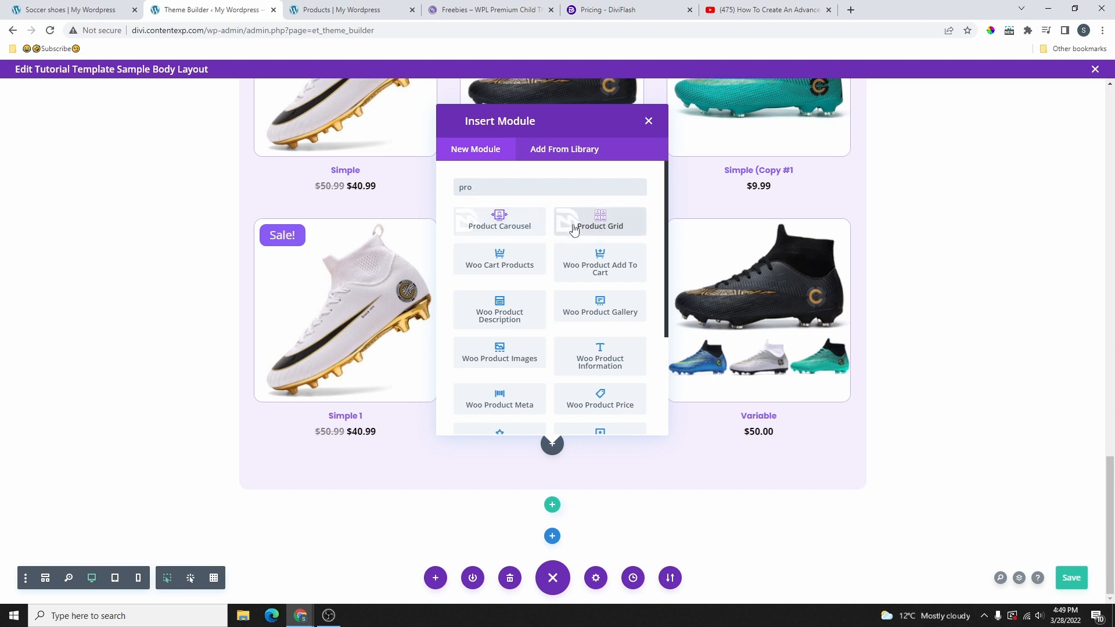
pyautogui.click(574, 230)
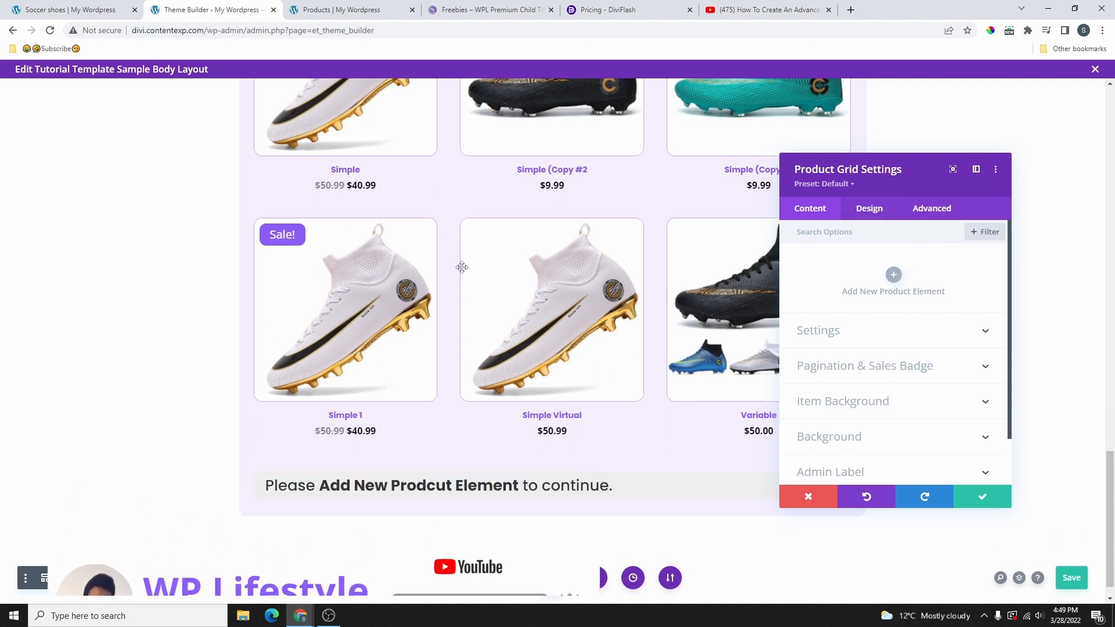
# Step: Add a Product Image element to the product grid and set its image scale type to Zoom In
pyautogui.click(893, 274)
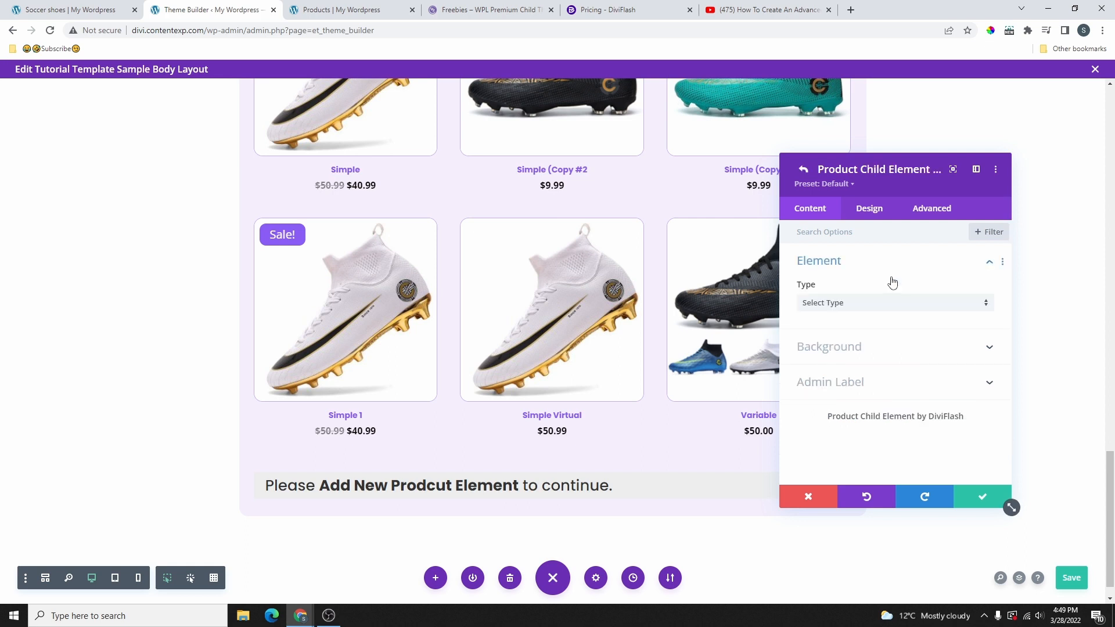
pyautogui.click(894, 281)
pyautogui.click(873, 303)
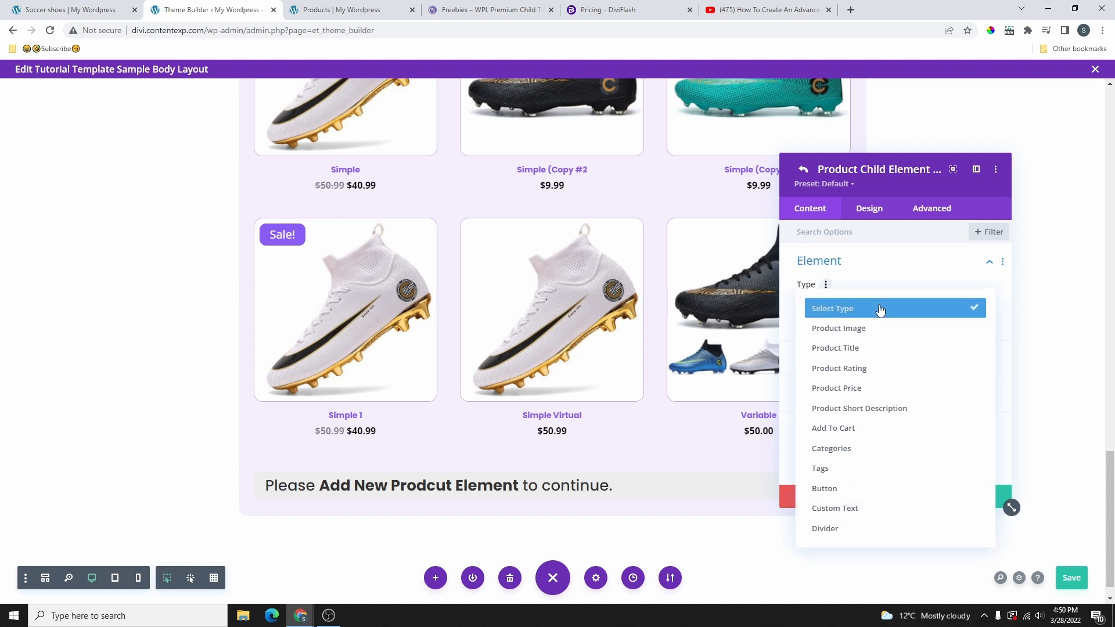
pyautogui.click(821, 330)
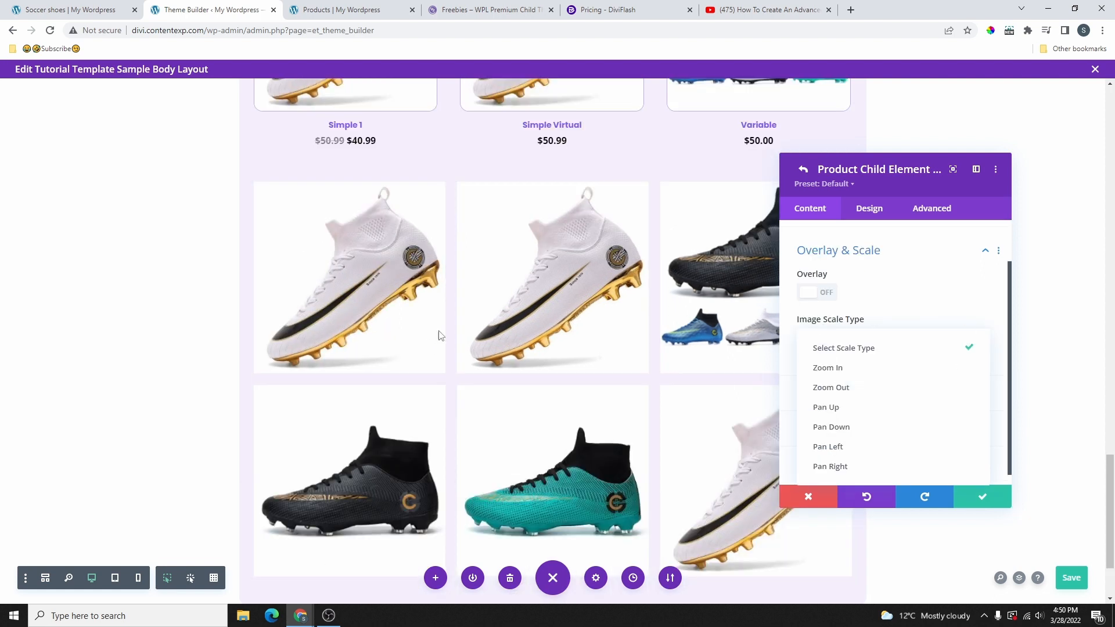
pyautogui.click(835, 370)
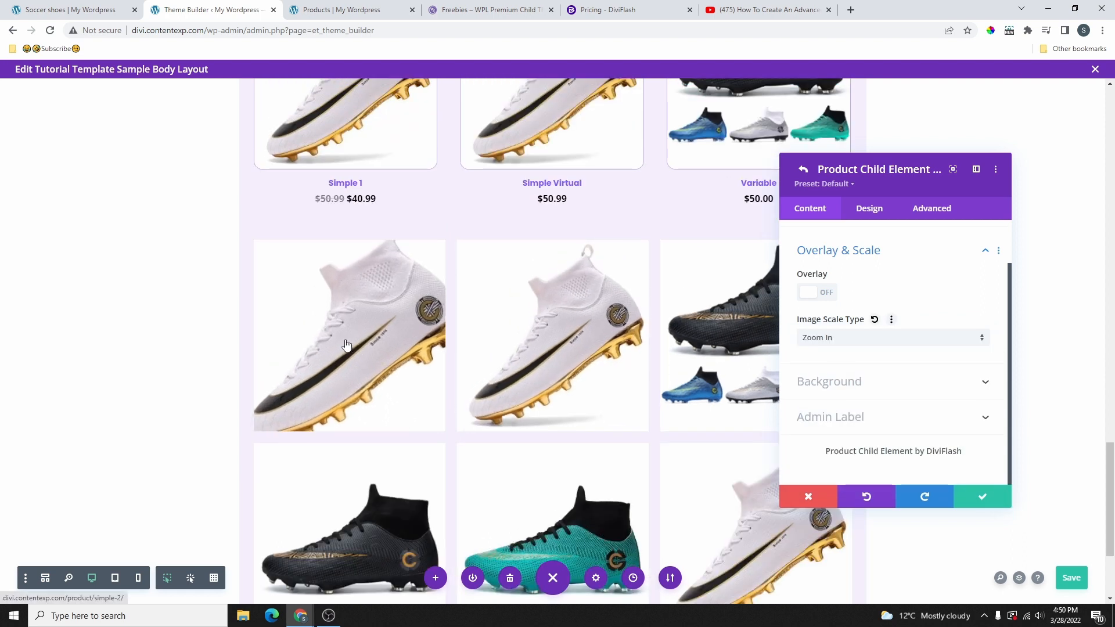
pyautogui.scroll(-2, 581, 360)
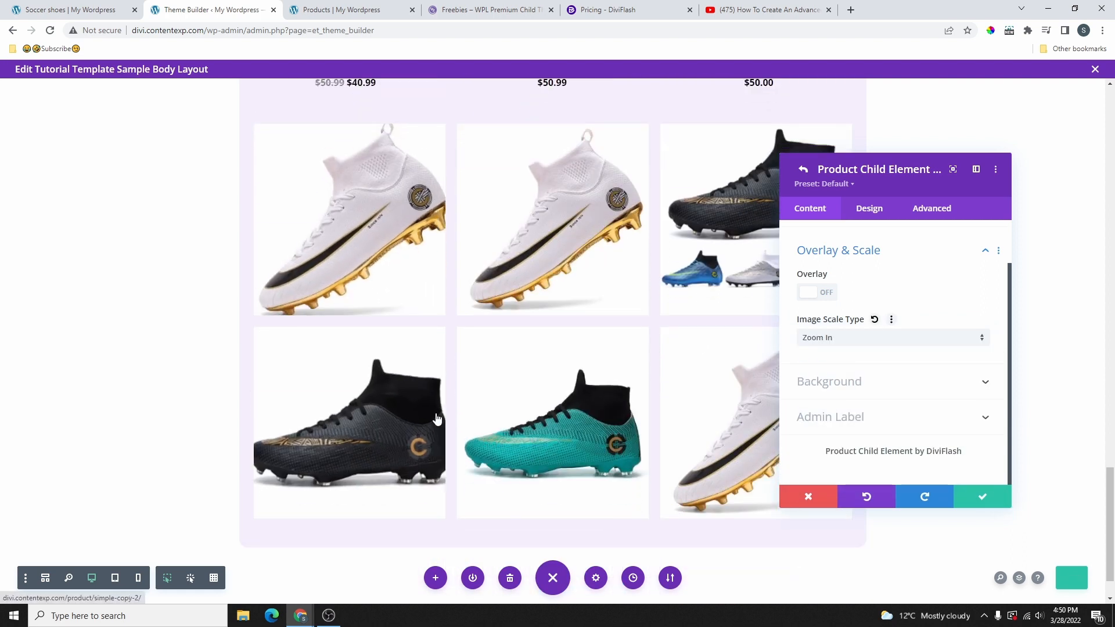
pyautogui.scroll(1, 799, 311)
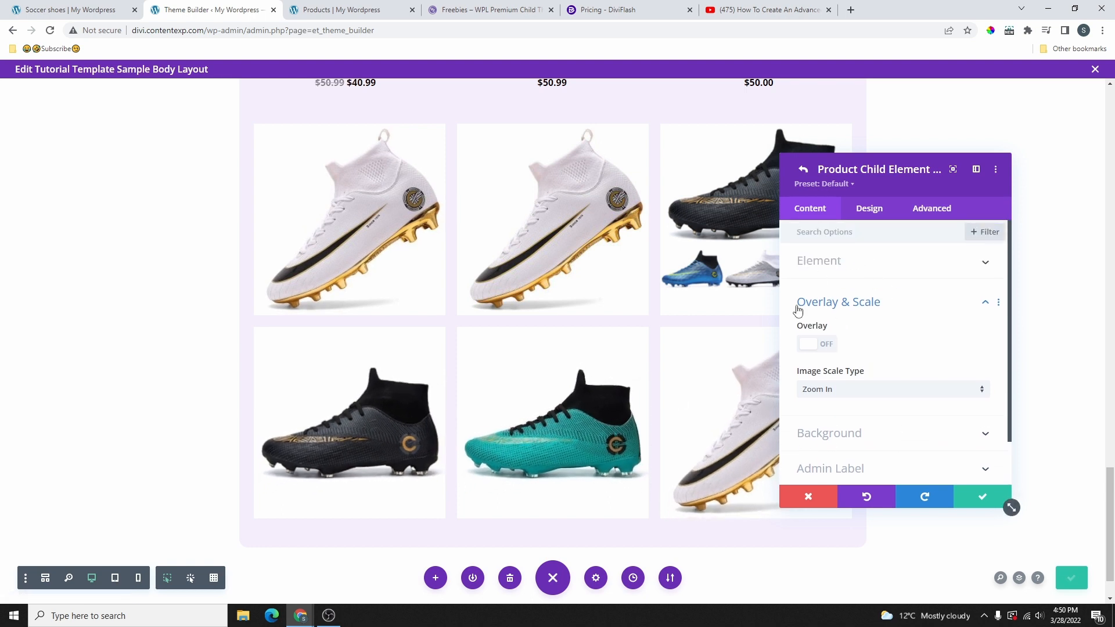
pyautogui.click(835, 303)
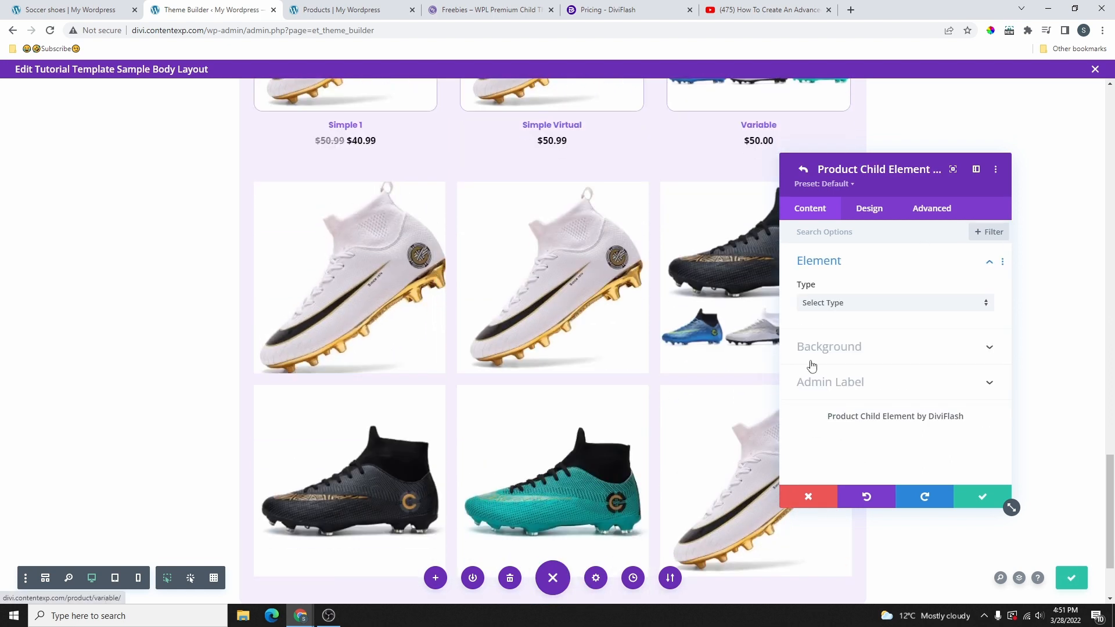
# Step: Add Product Title and Divider elements below the image in the product grid
pyautogui.click(853, 302)
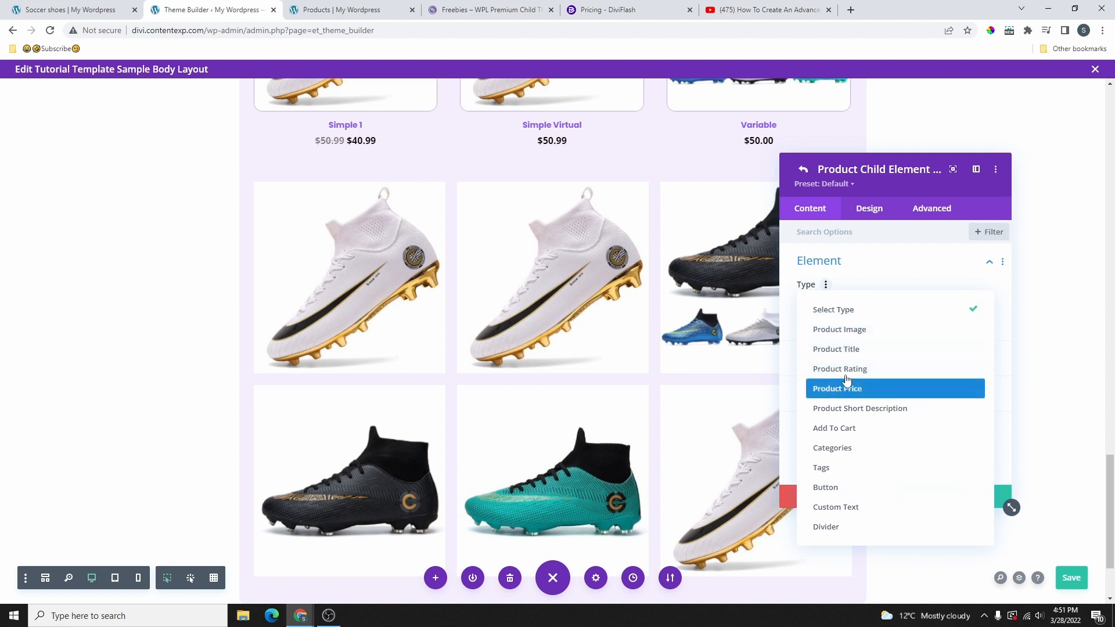
pyautogui.click(847, 349)
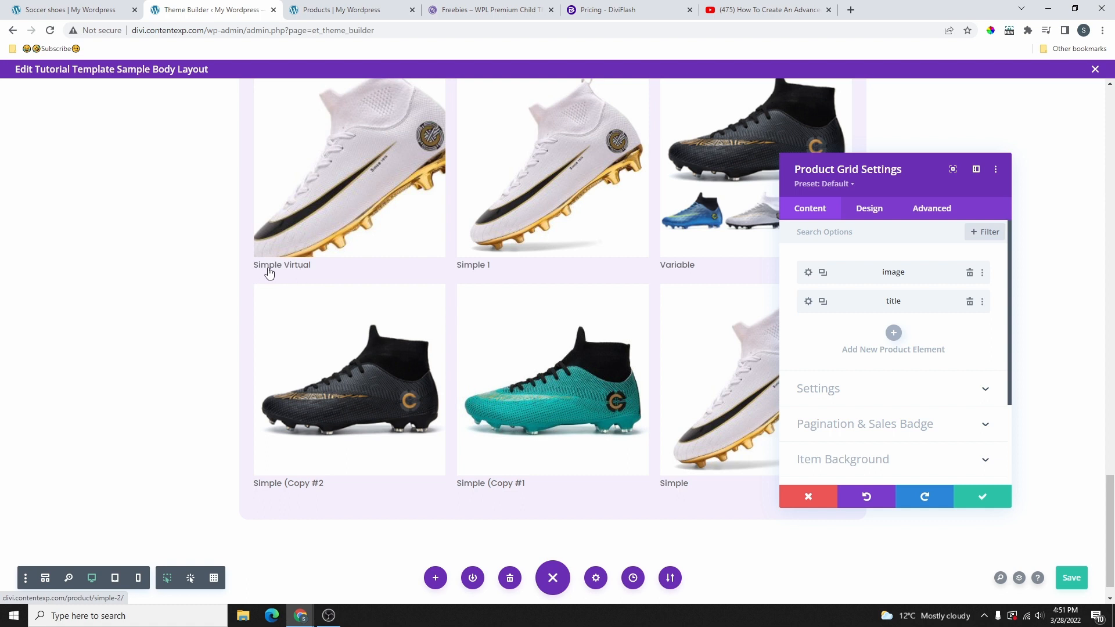
pyautogui.click(893, 333)
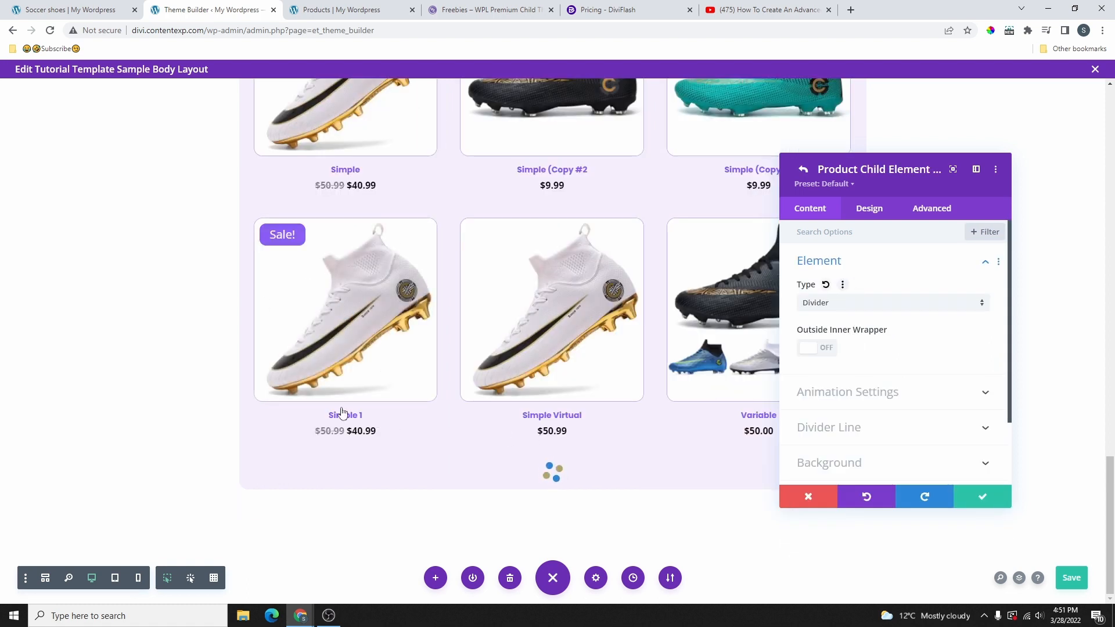
pyautogui.click(803, 170)
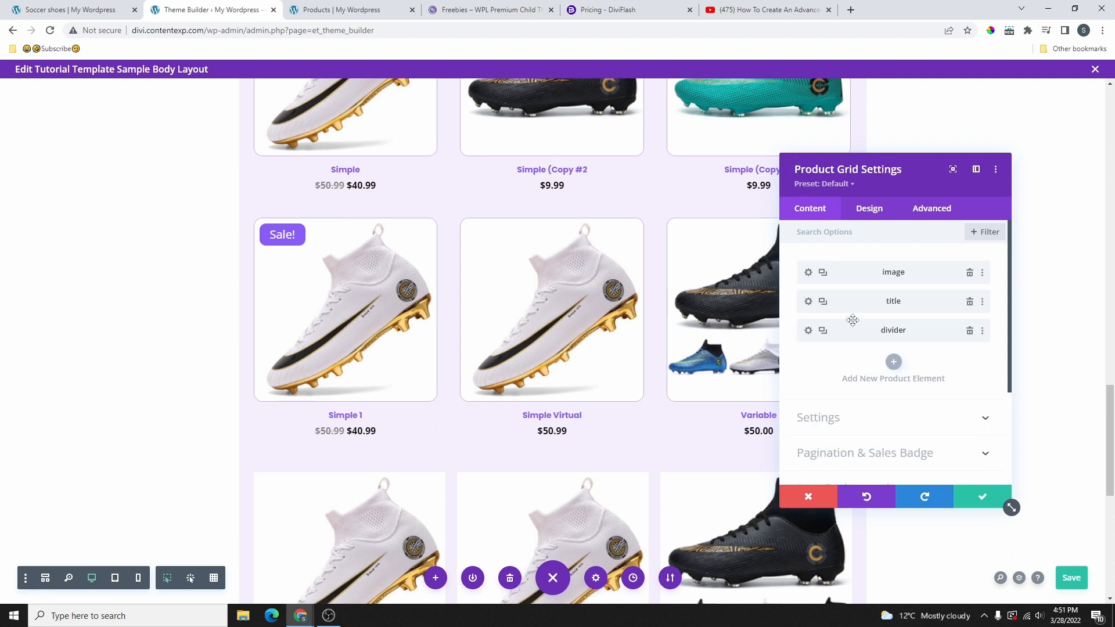
# Step: Add Product Price and Add To Cart elements to the product grid
pyautogui.click(893, 362)
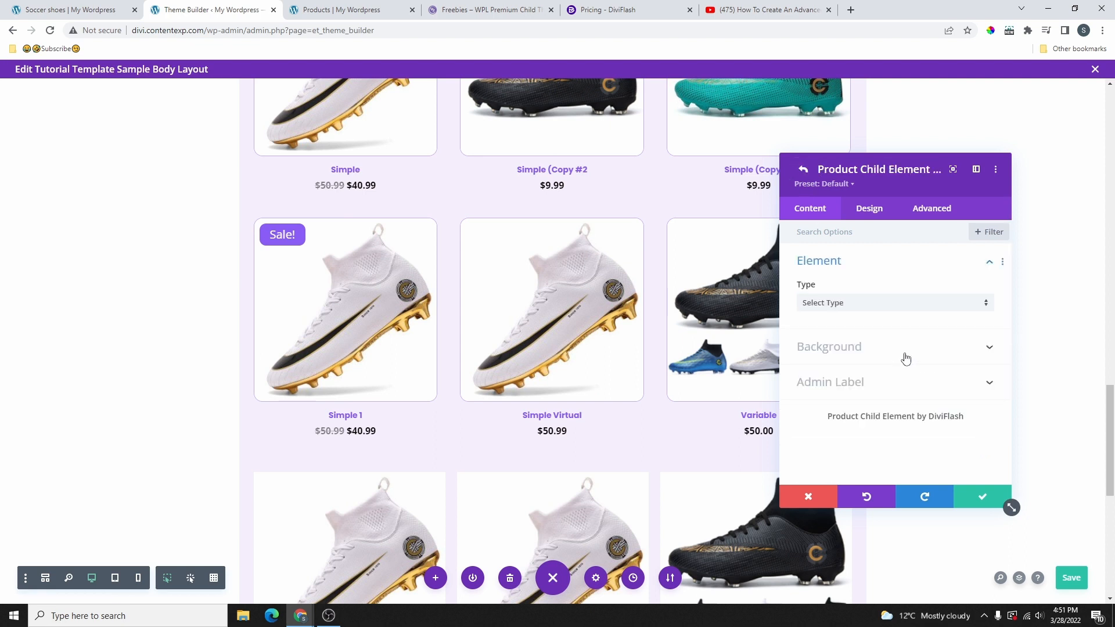
pyautogui.click(873, 303)
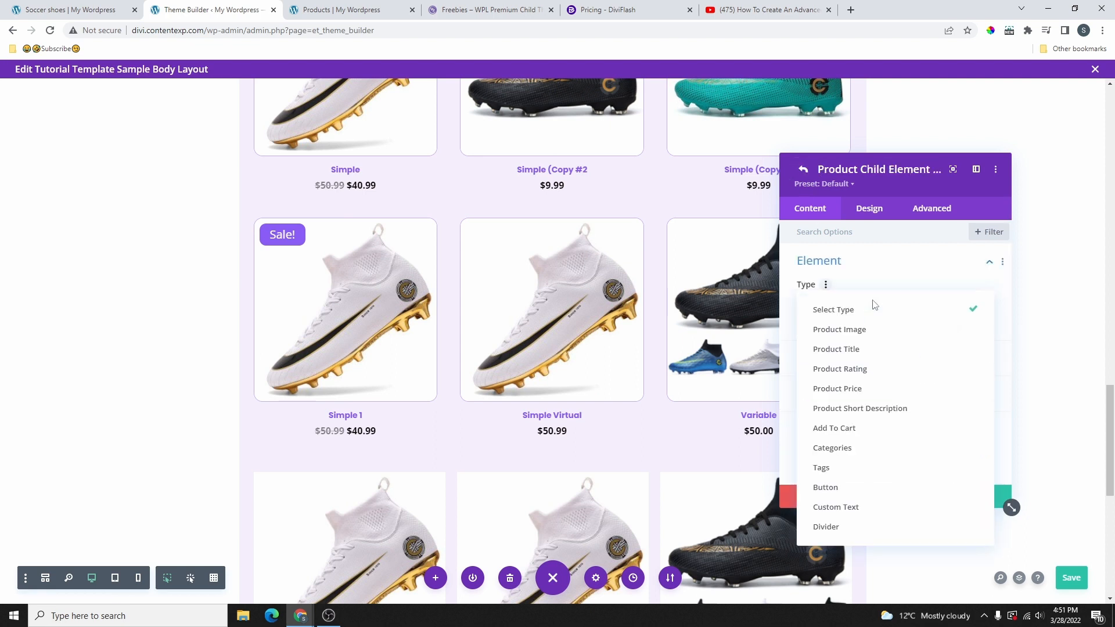
pyautogui.click(855, 429)
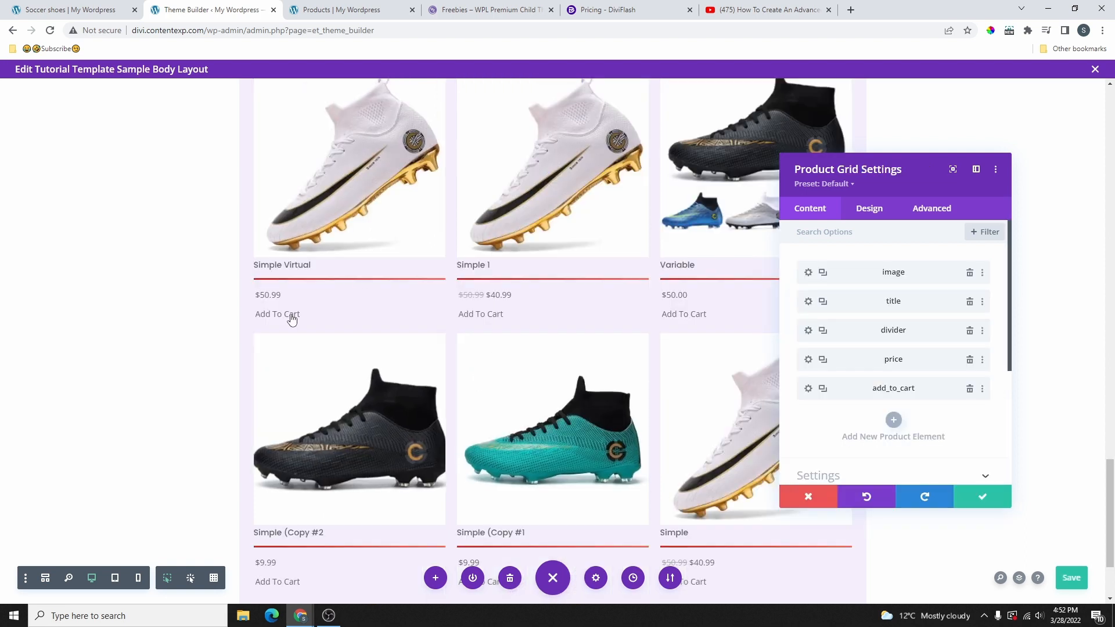
pyautogui.scroll(1, 333, 331)
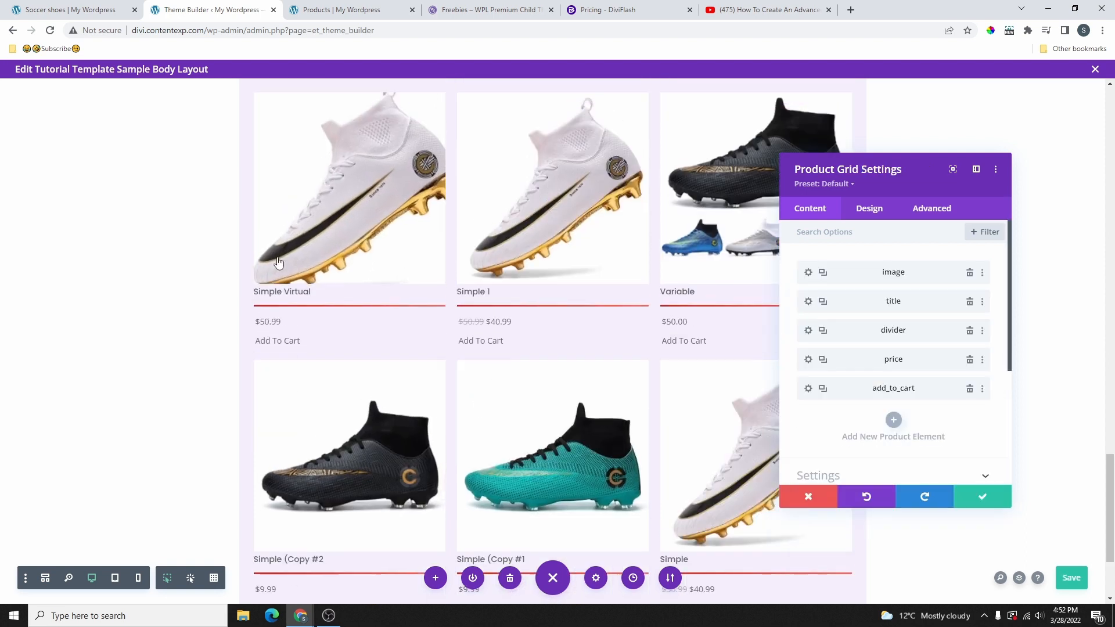
pyautogui.click(895, 419)
pyautogui.click(882, 307)
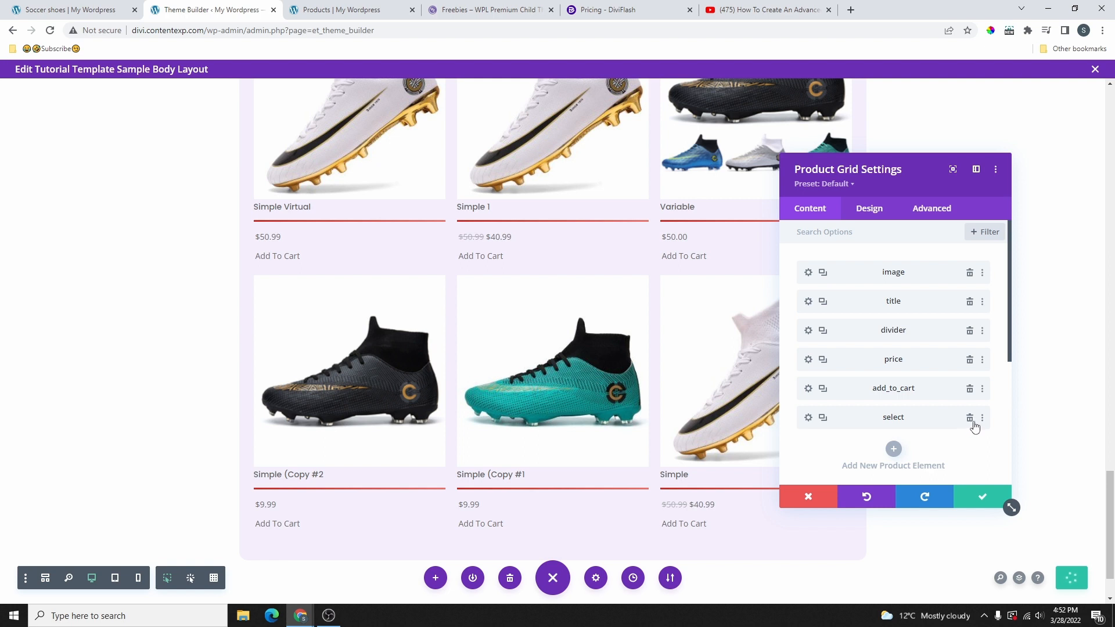
pyautogui.click(969, 419)
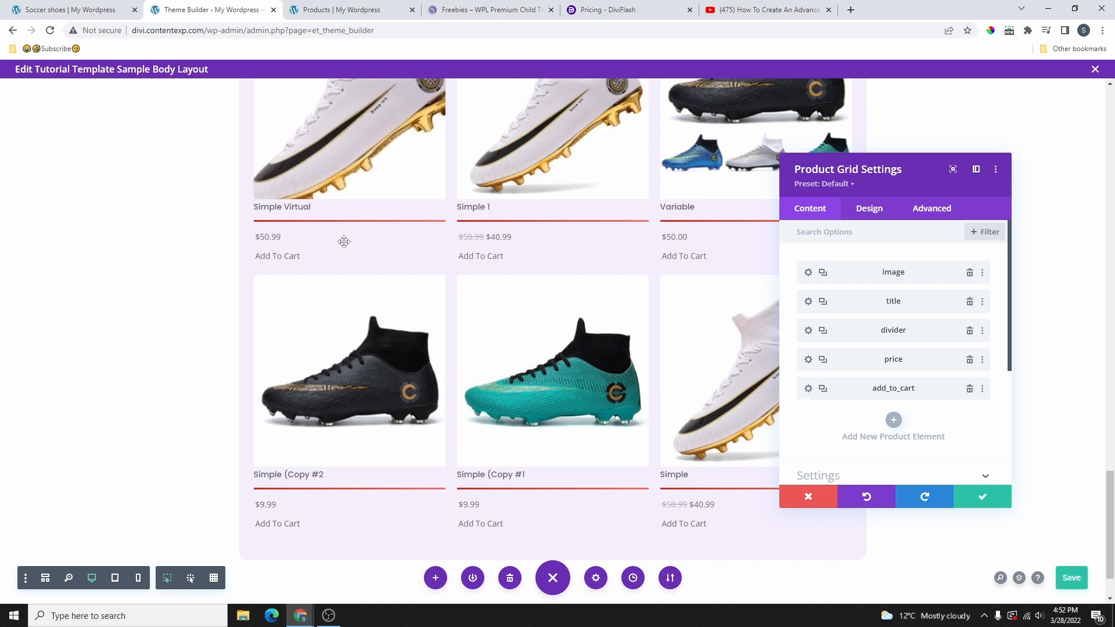
# Step: Round the product grid image element's corners to 15px on all sides and set its border width to 1px
pyautogui.scroll(3, 380, 224)
pyautogui.scroll(-2, 379, 224)
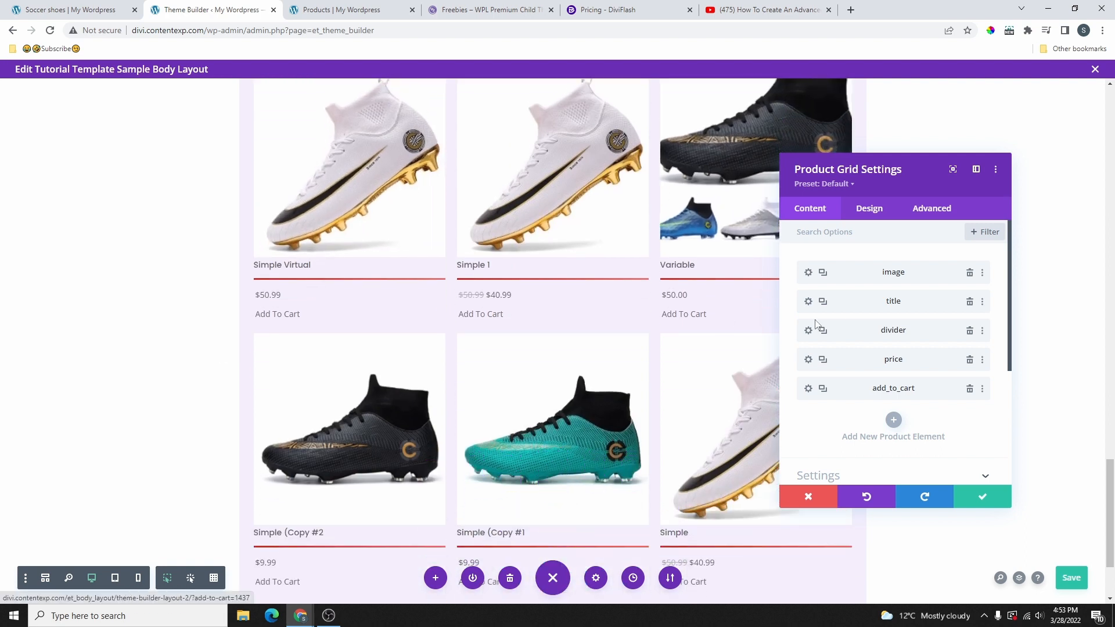
pyautogui.scroll(3, 772, 321)
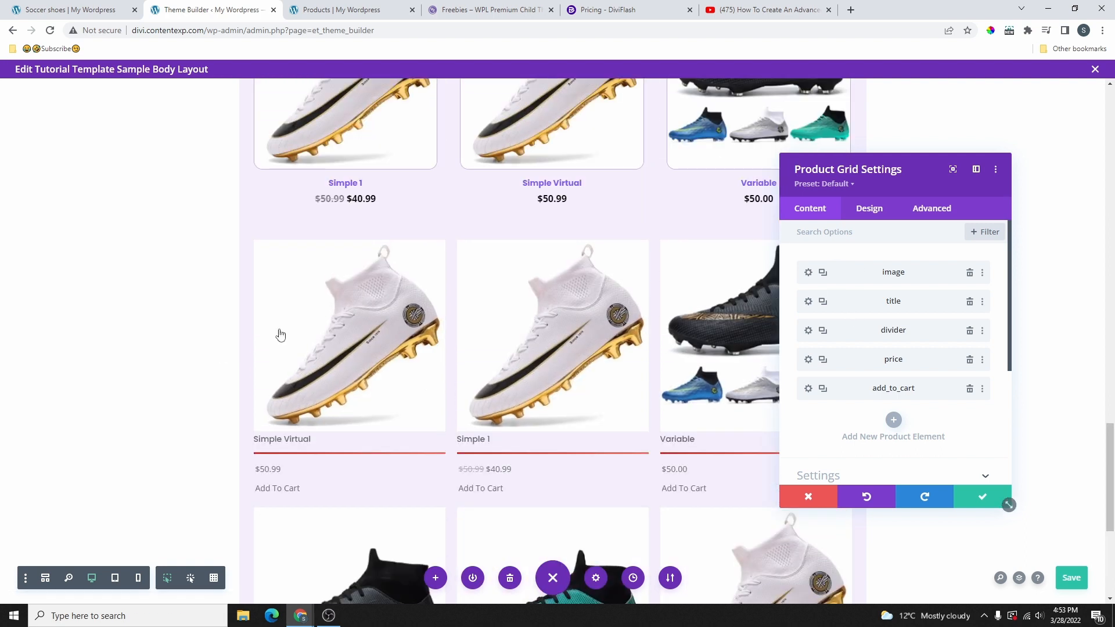
pyautogui.click(808, 273)
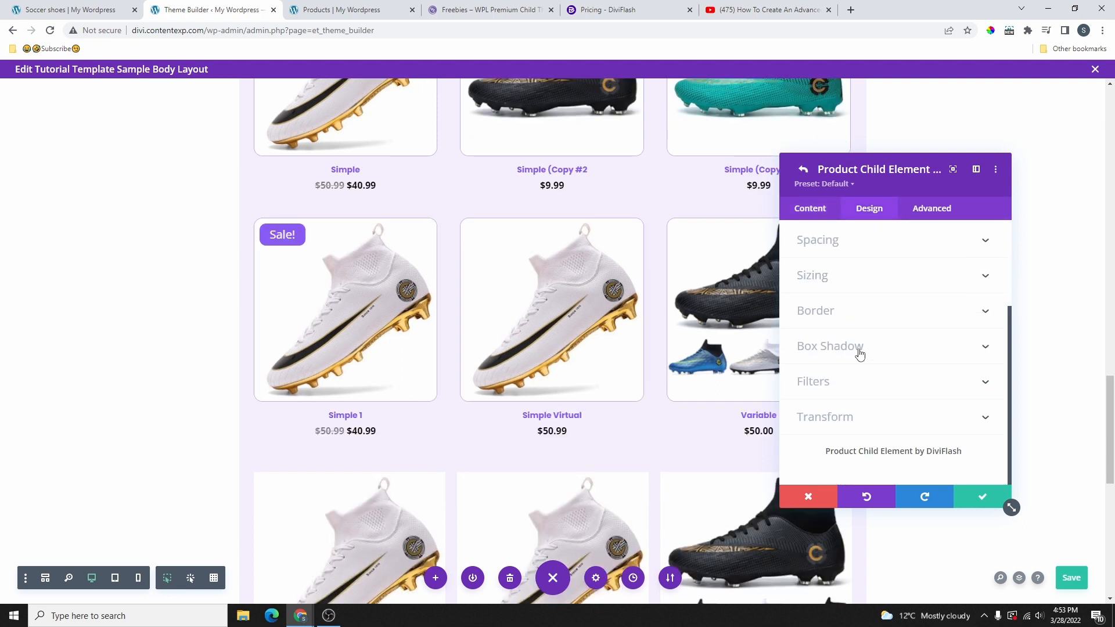
pyautogui.scroll(2, 860, 355)
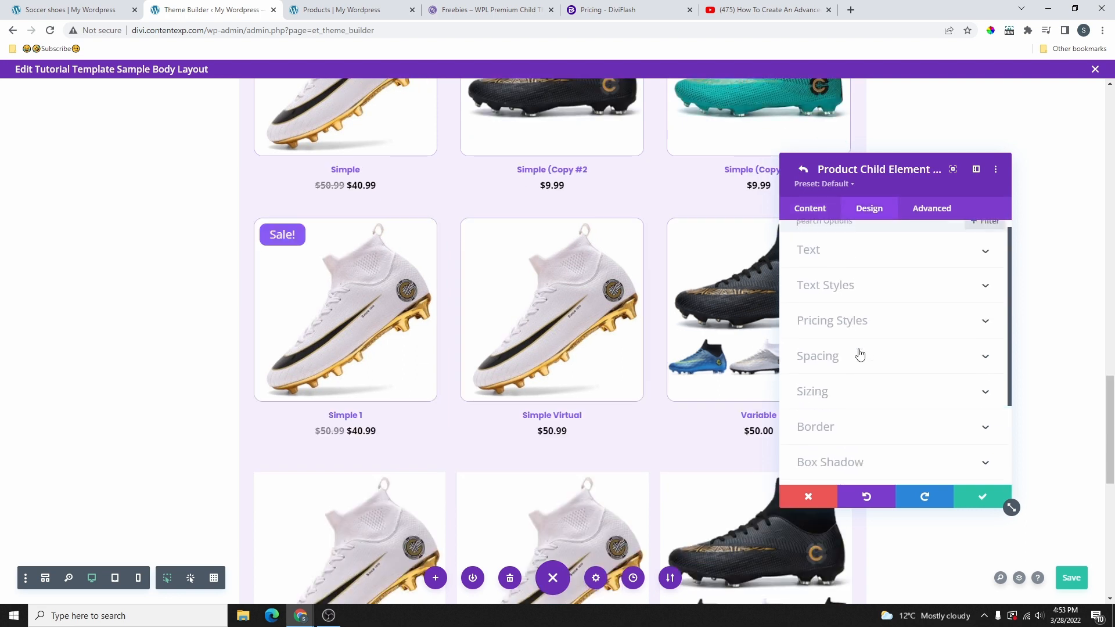
pyautogui.scroll(-1, 860, 354)
pyautogui.click(827, 371)
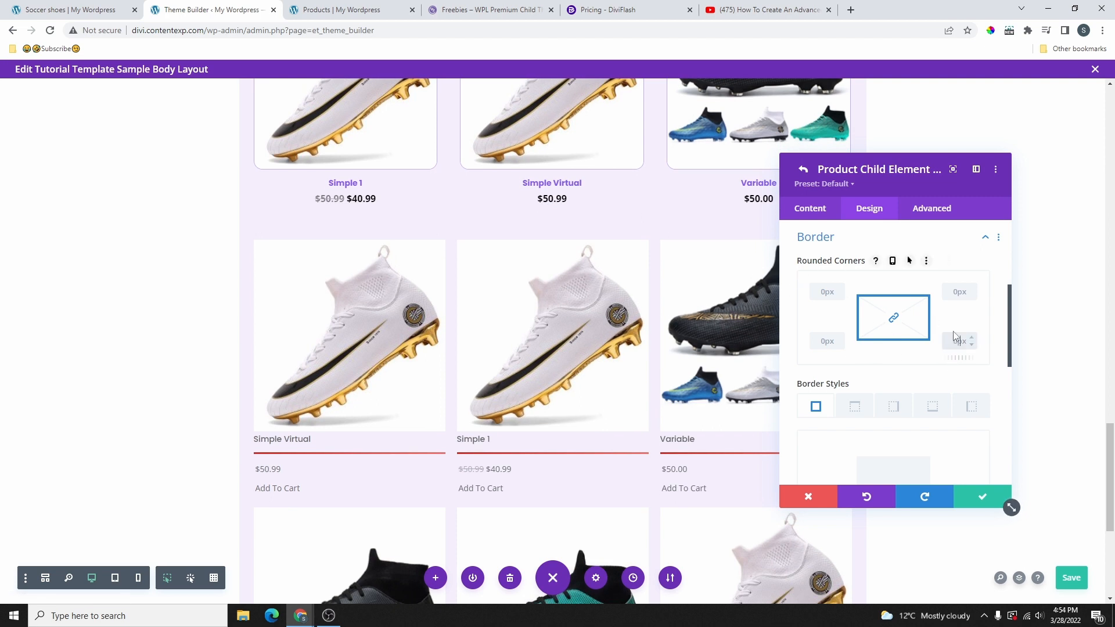
pyautogui.scroll(-2, 958, 377)
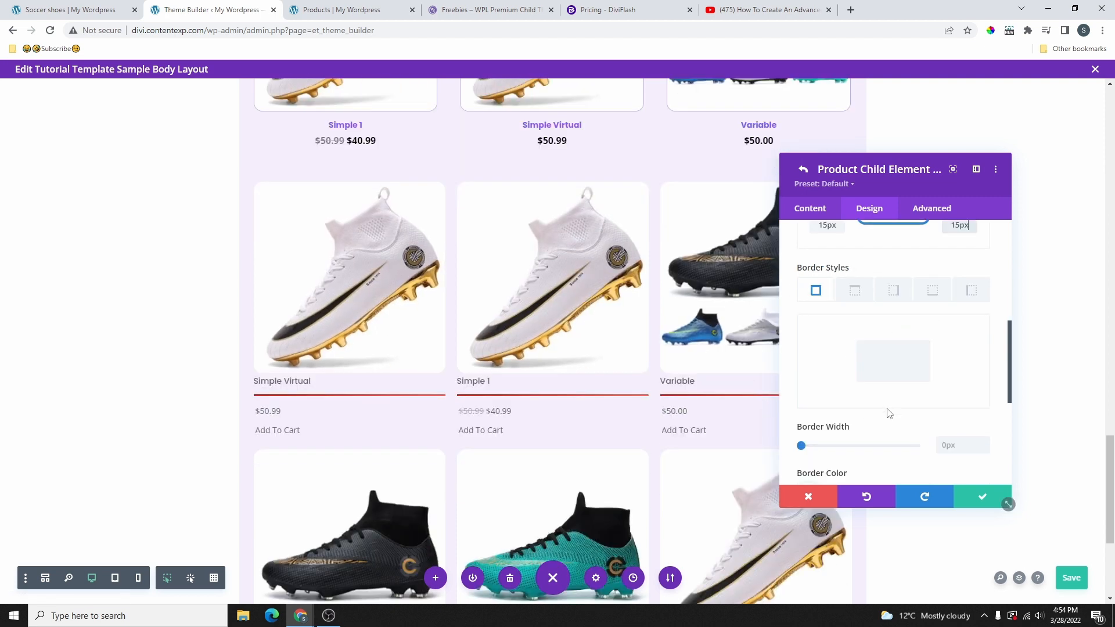
pyautogui.click(985, 443)
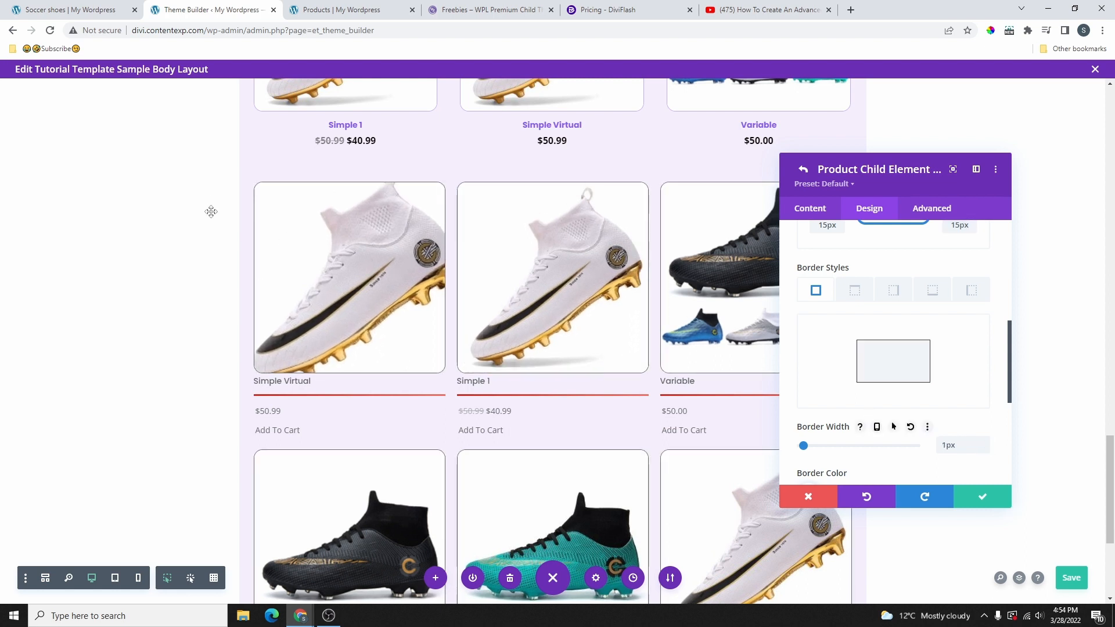
# Step: Color the image border red (#e02b20), lower its opacity, and return to the product grid's element list
pyautogui.scroll(-2, 995, 388)
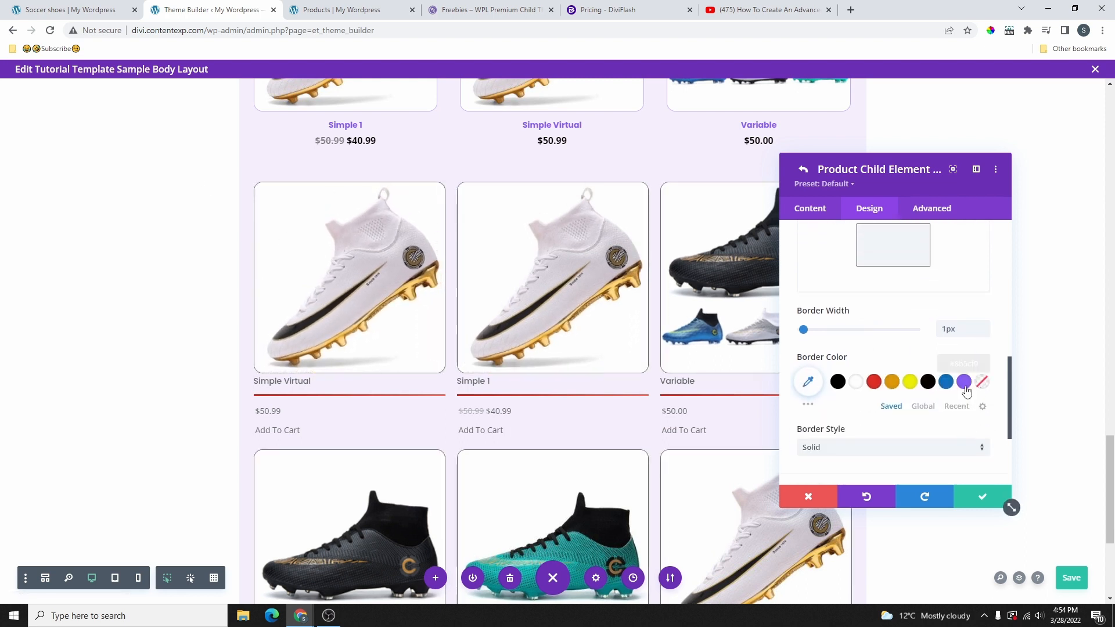
pyautogui.click(874, 383)
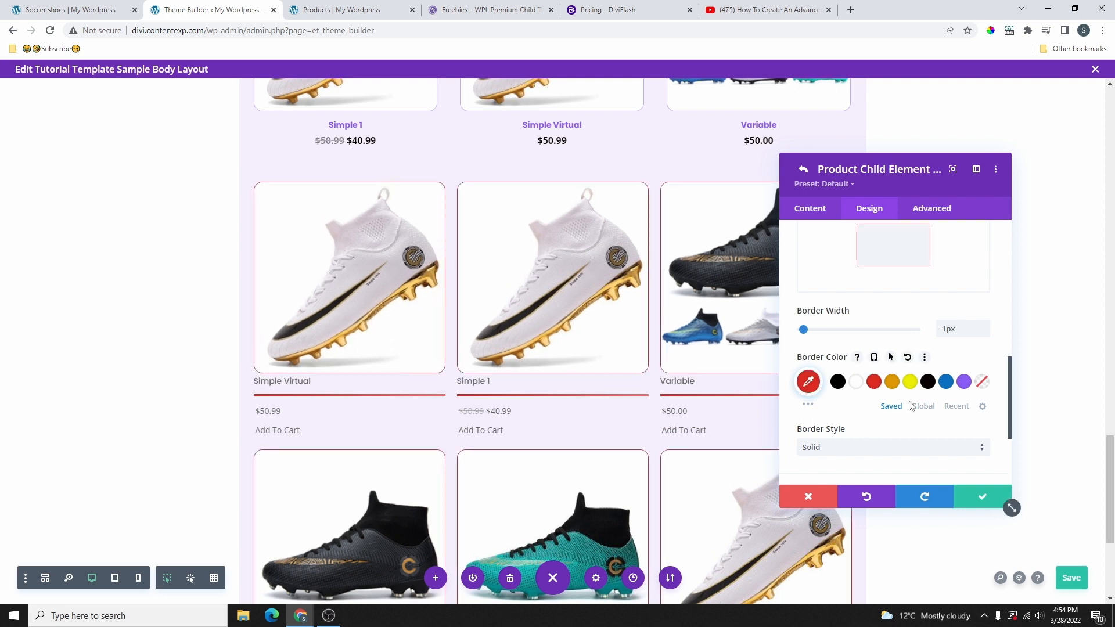
pyautogui.click(808, 382)
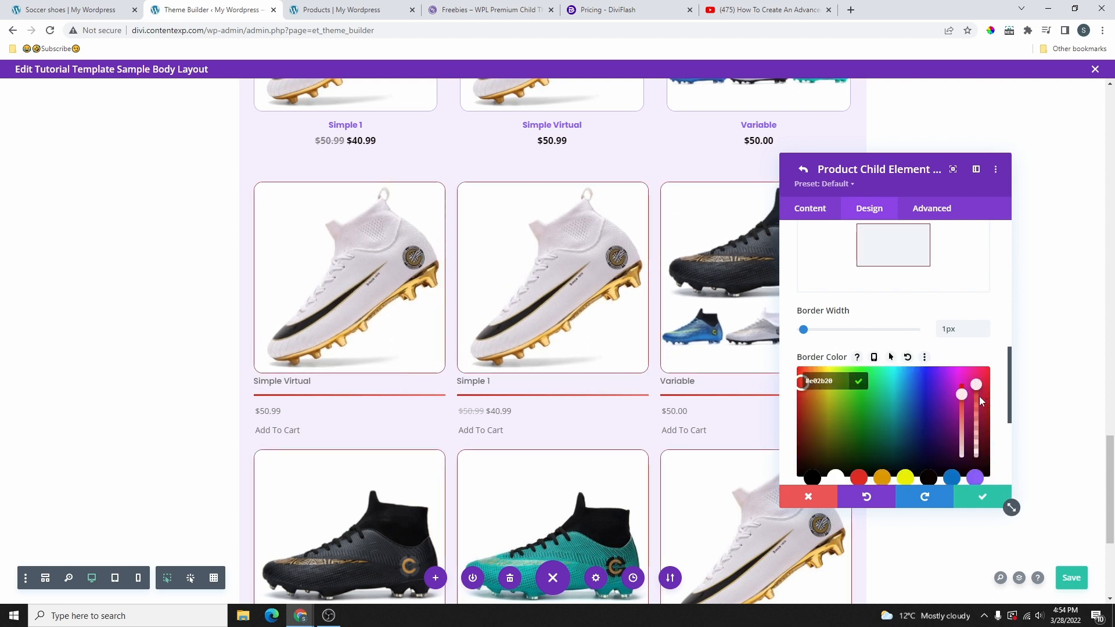
pyautogui.moveTo(979, 397)
pyautogui.mouseDown()
pyautogui.moveTo(979, 418)
pyautogui.moveTo(978, 402)
pyautogui.mouseUp()
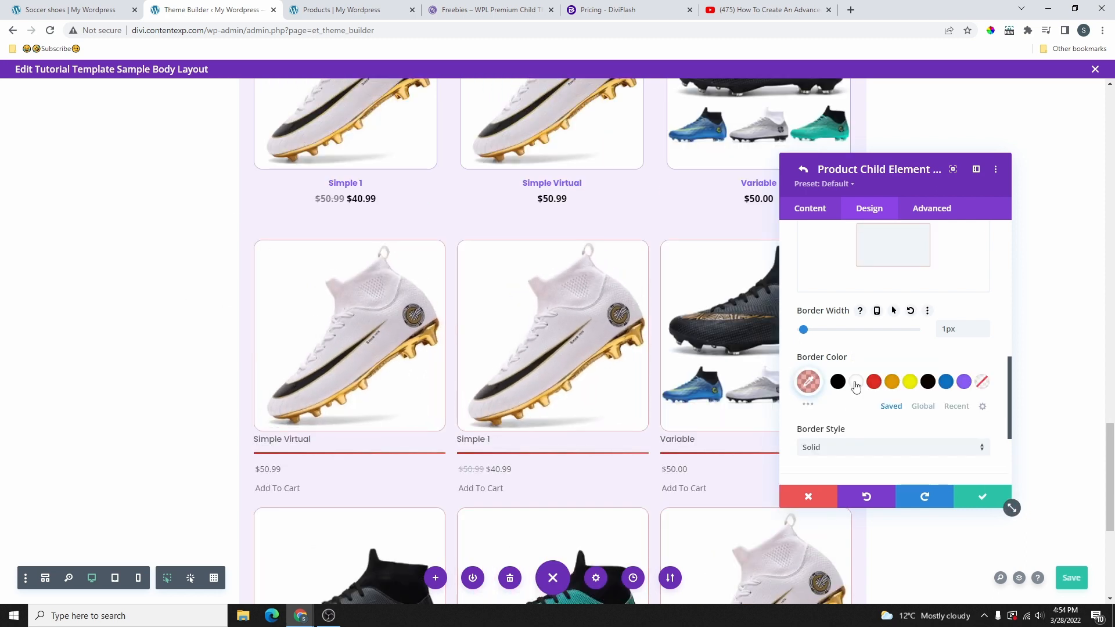
pyautogui.scroll(4, 878, 330)
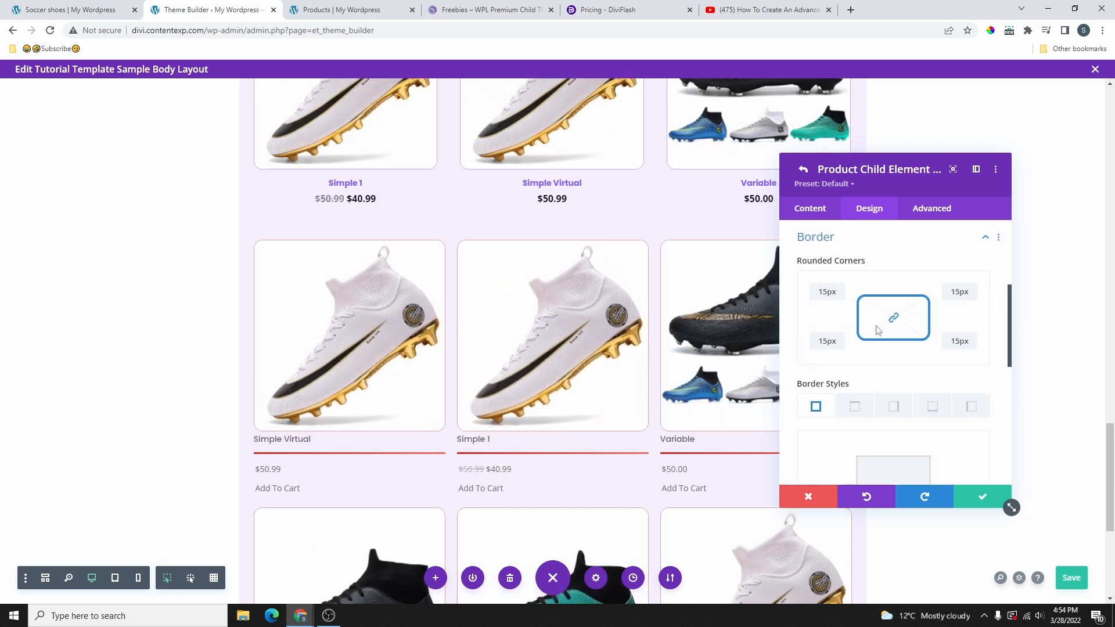
pyautogui.click(803, 169)
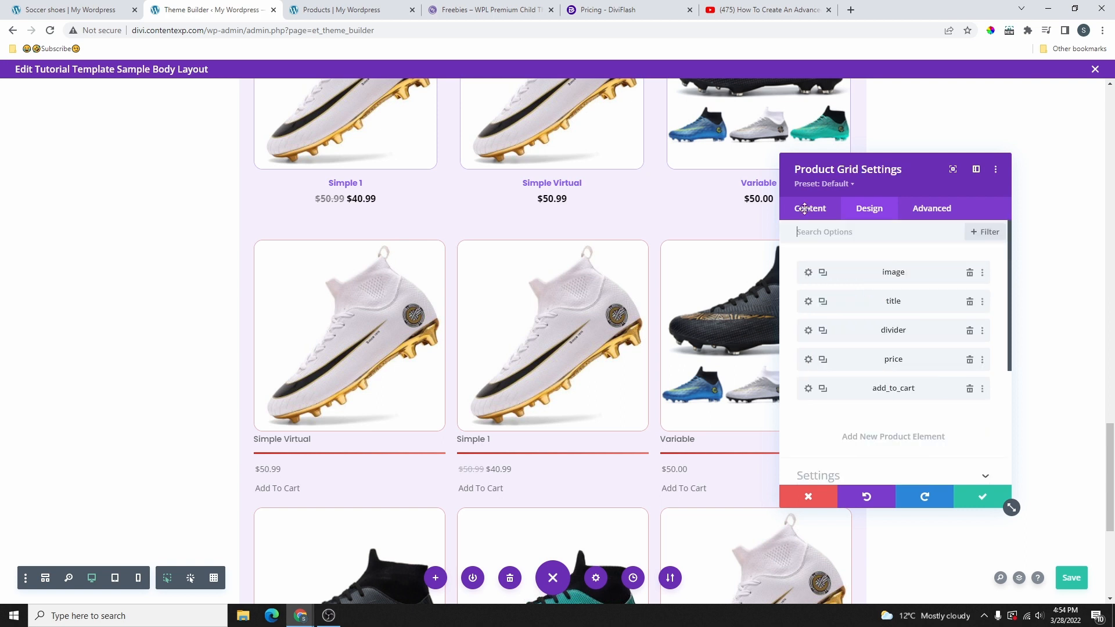
# Step: In the product grid's title element, choose the h2 tag as the title tag
pyautogui.click(808, 302)
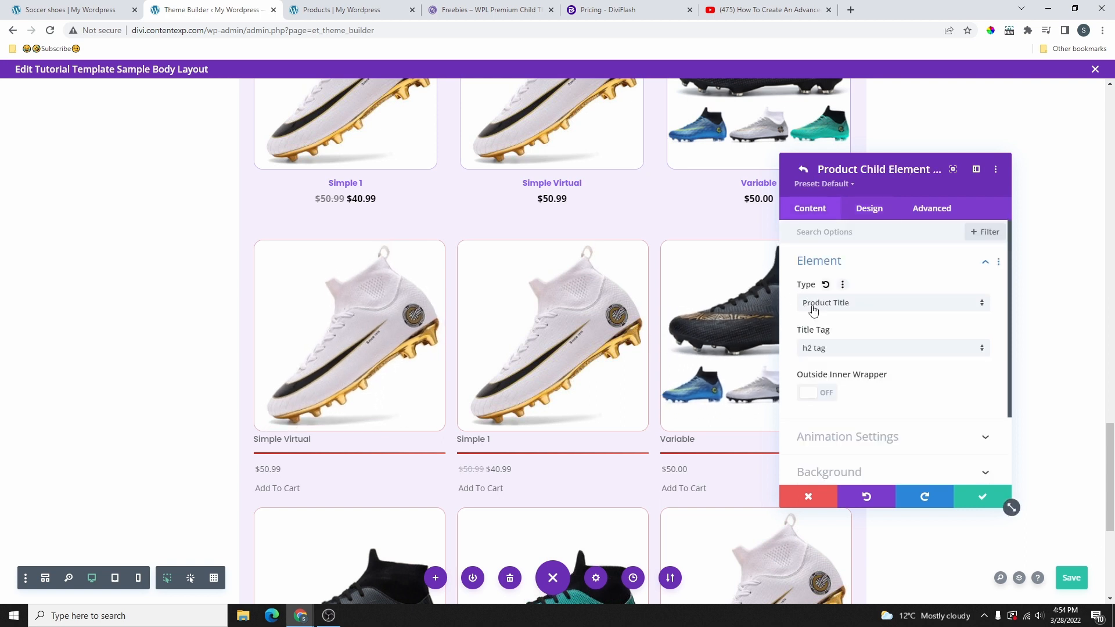
pyautogui.click(833, 349)
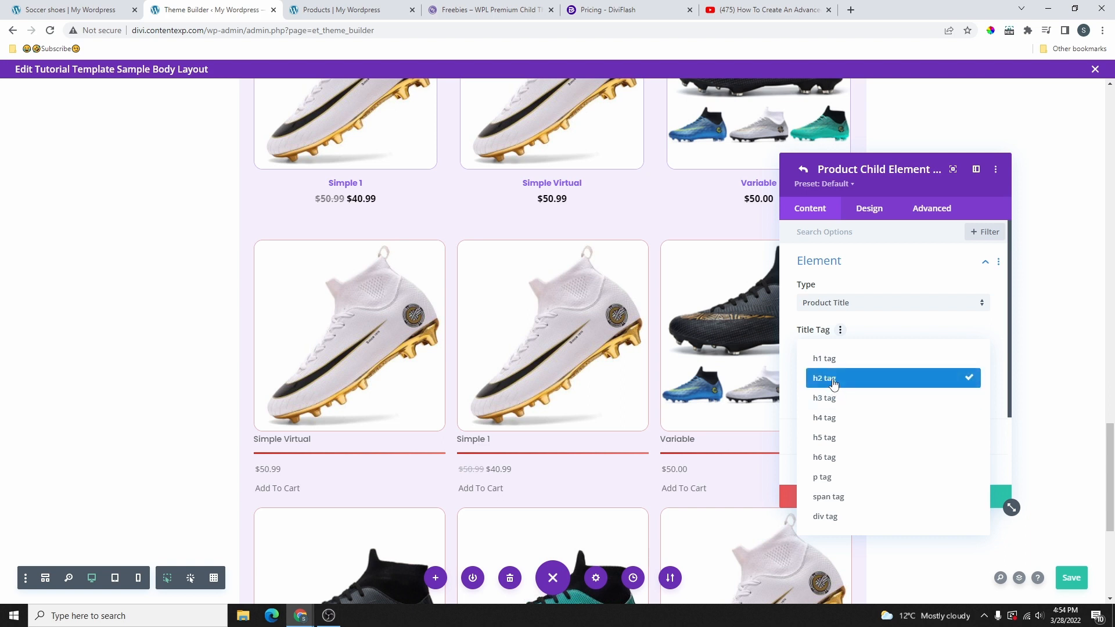
pyautogui.click(834, 381)
pyautogui.click(821, 264)
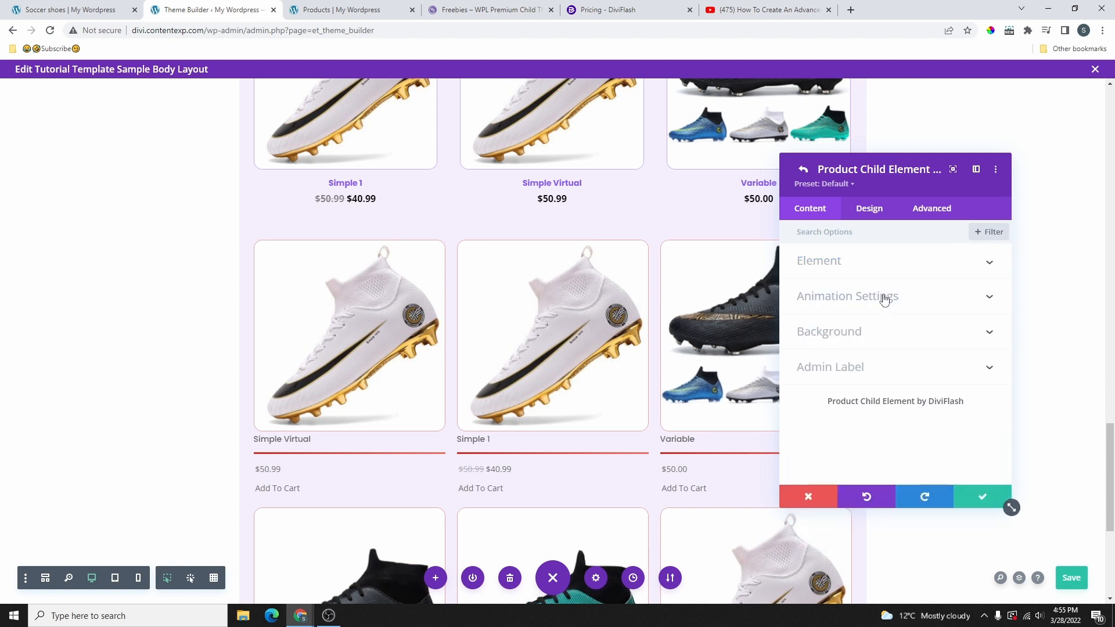
# Step: Try the Show On Hover and Hide On Hover display types on the title element, then restore Always Show
pyautogui.click(838, 296)
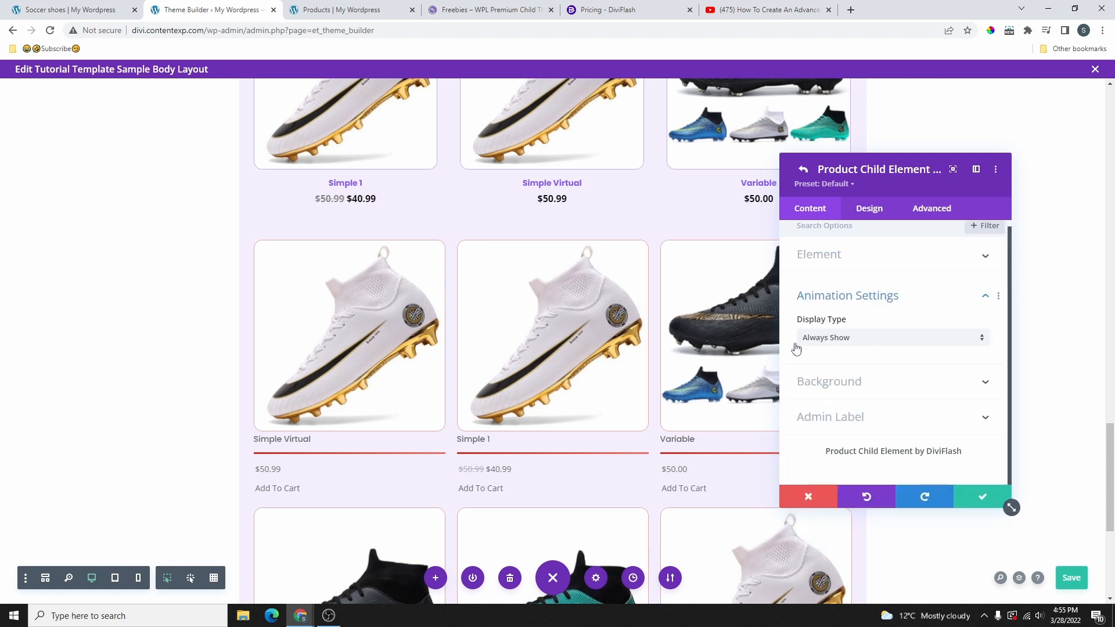
pyautogui.click(859, 343)
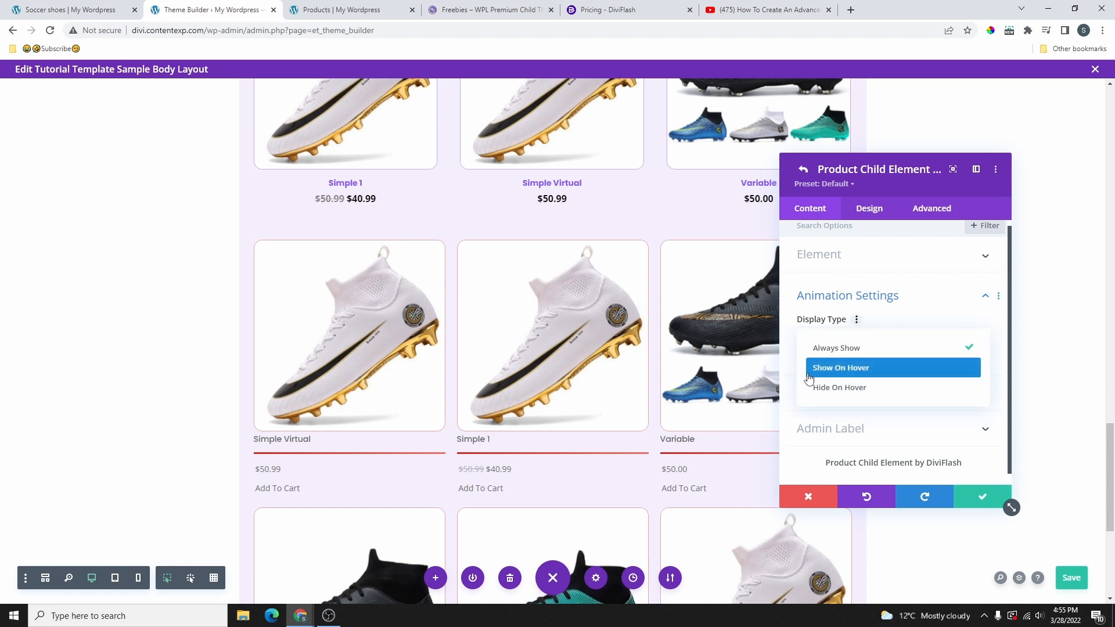
pyautogui.click(845, 369)
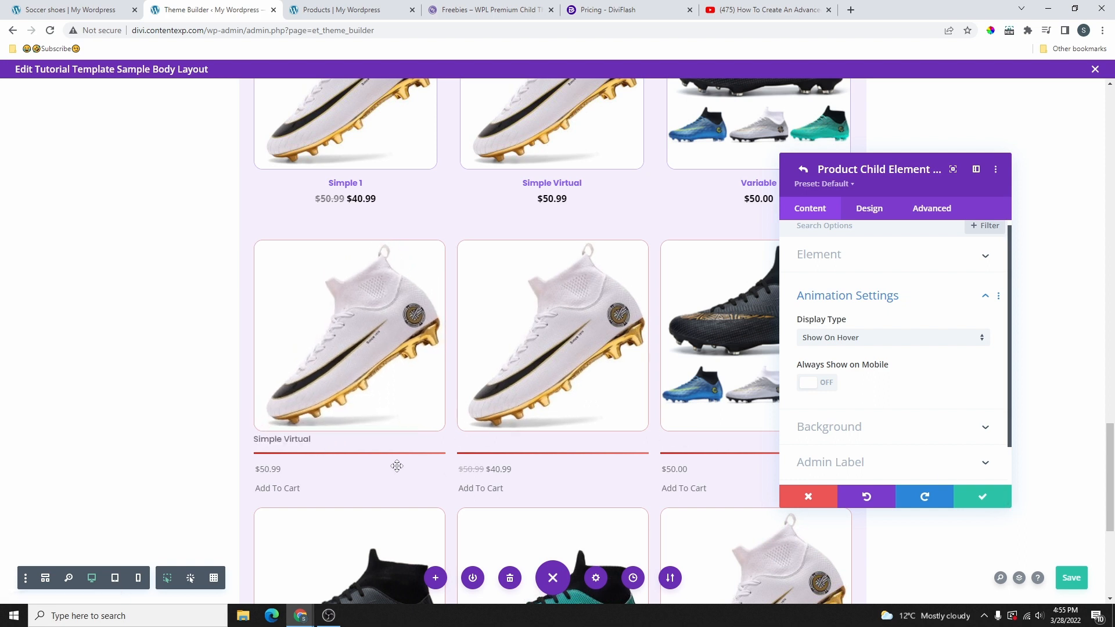
pyautogui.click(842, 338)
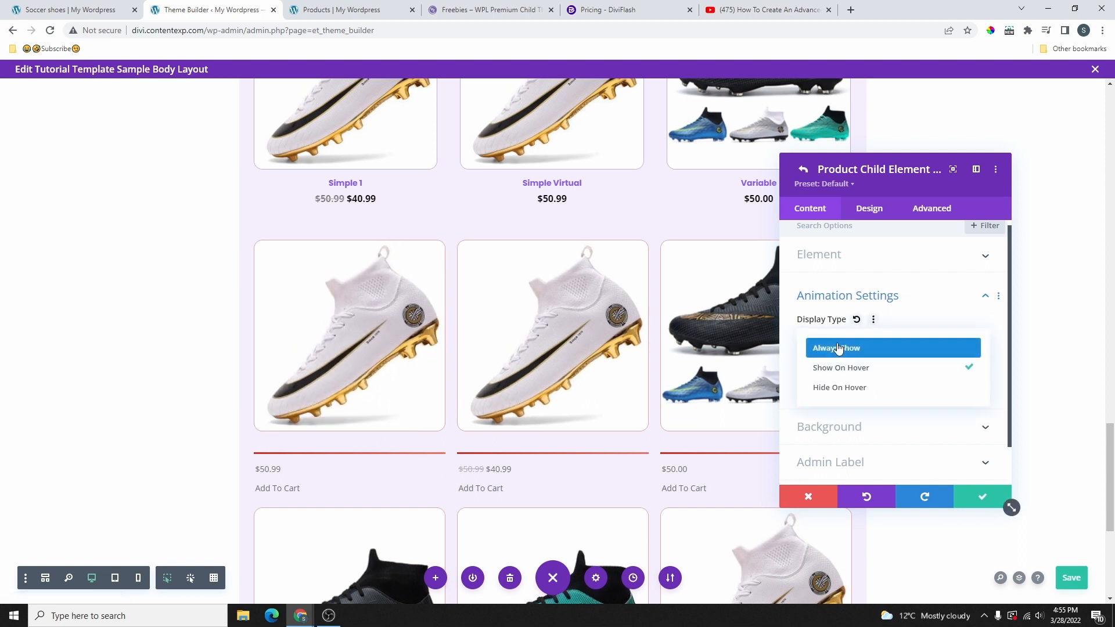
pyautogui.click(845, 388)
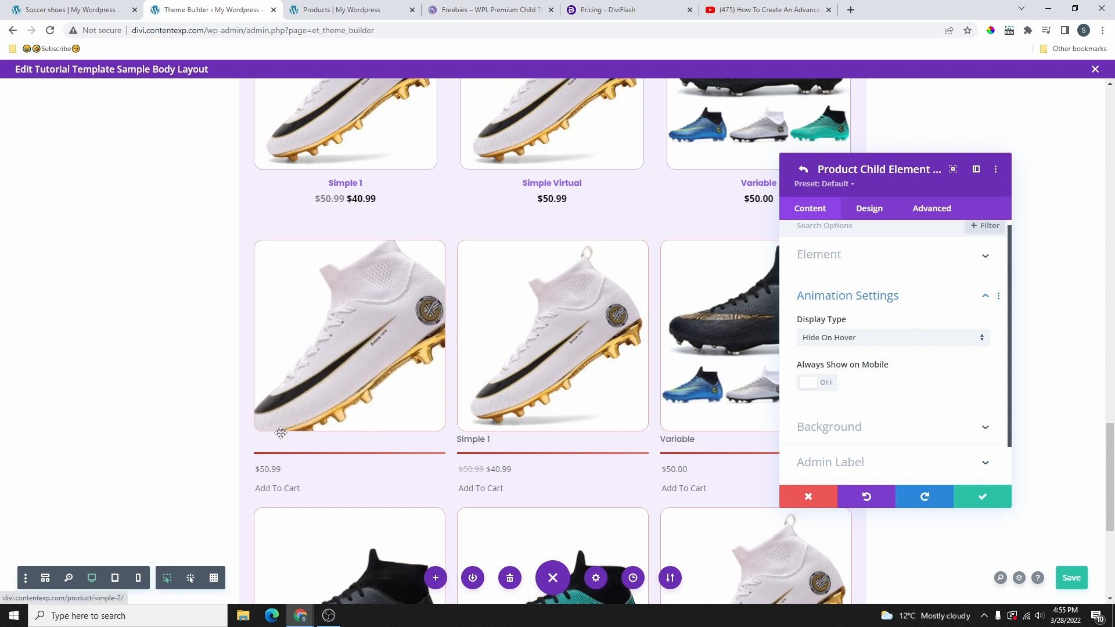
pyautogui.click(875, 338)
pyautogui.click(851, 349)
pyautogui.click(852, 251)
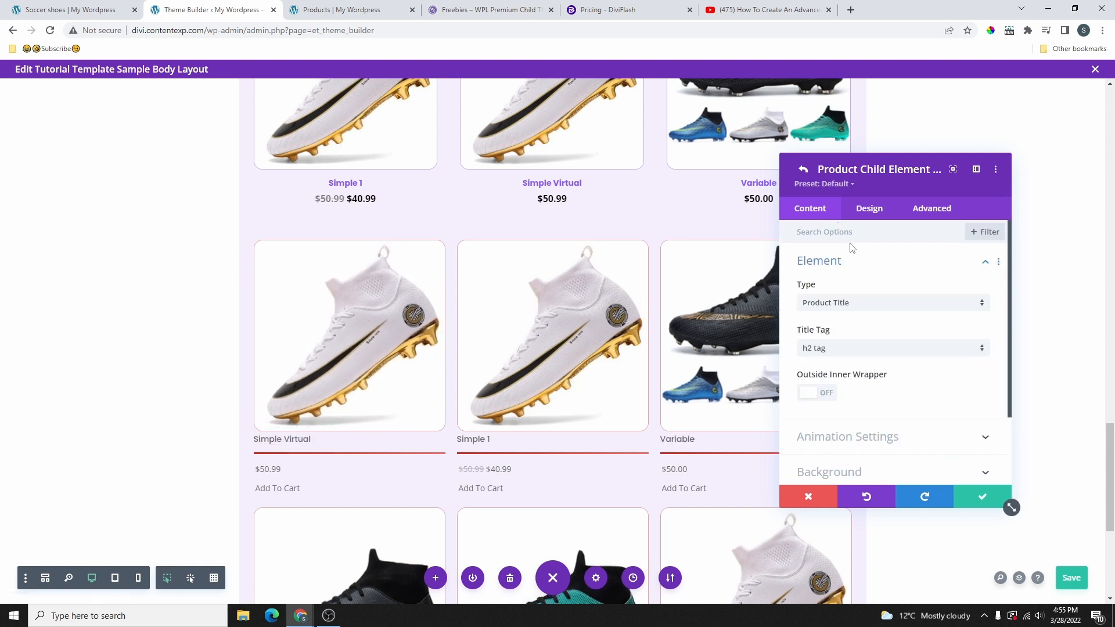
# Step: Set the title element's top margin to 20px
pyautogui.click(869, 210)
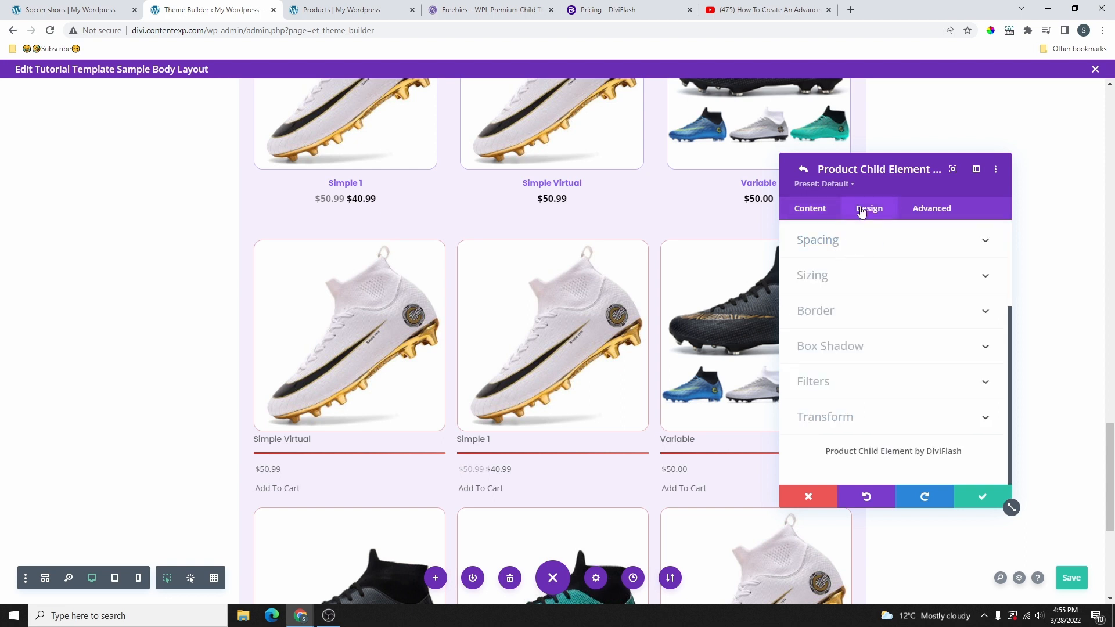
pyautogui.click(829, 246)
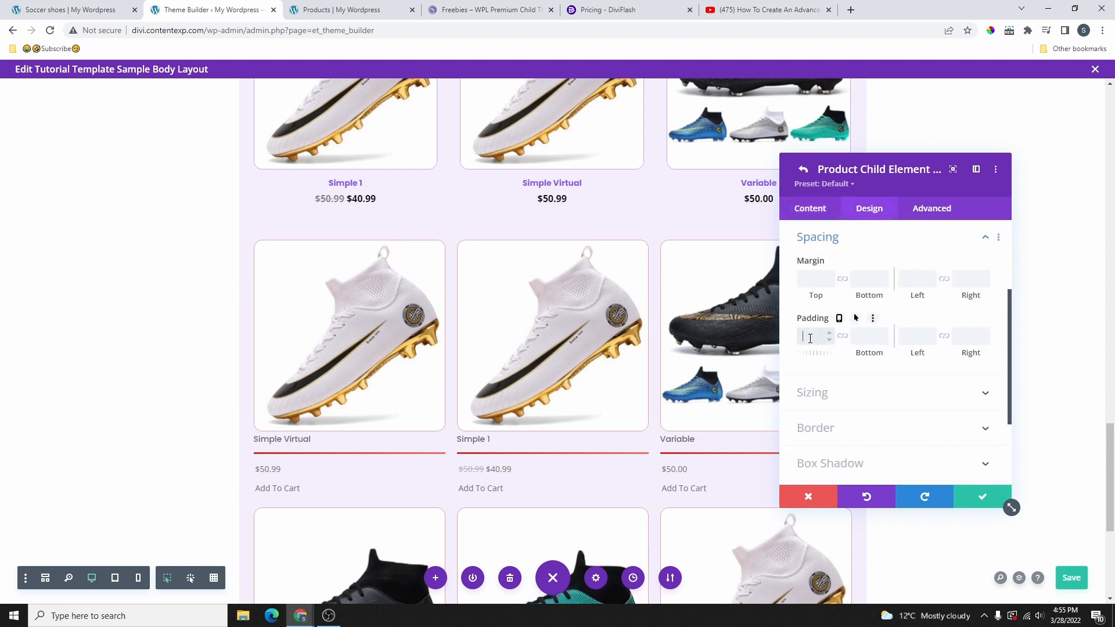
pyautogui.moveTo(812, 296); pyautogui.dragTo(829, 297)
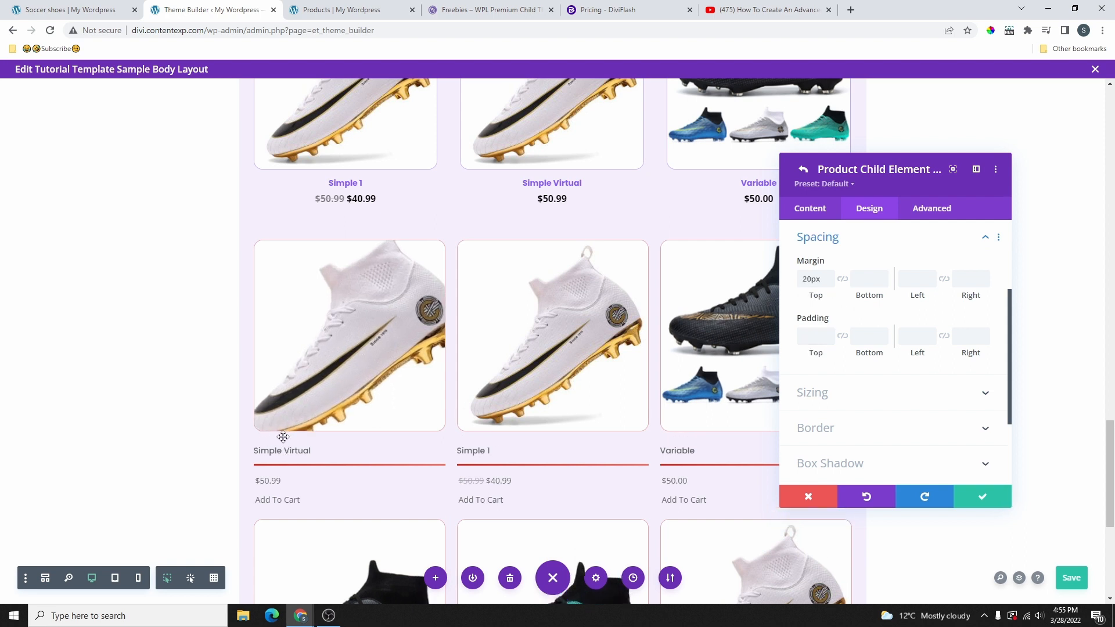
# Step: Style the title text as Poppins, medium weight, uppercase and centered, and return to the grid's element list
pyautogui.scroll(5, 836, 285)
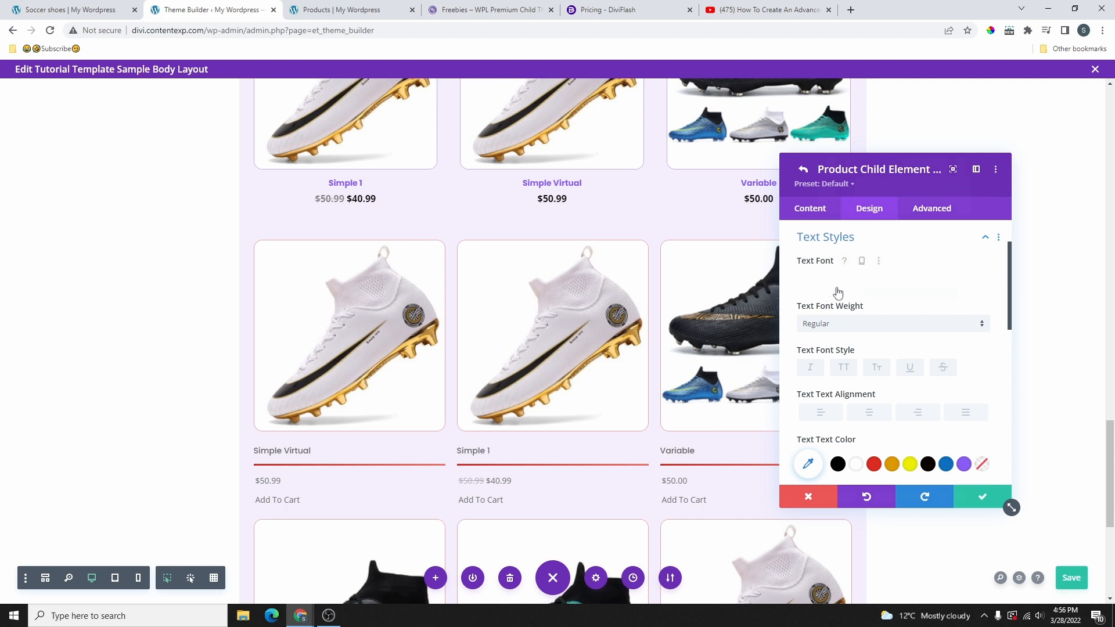
pyautogui.click(835, 282)
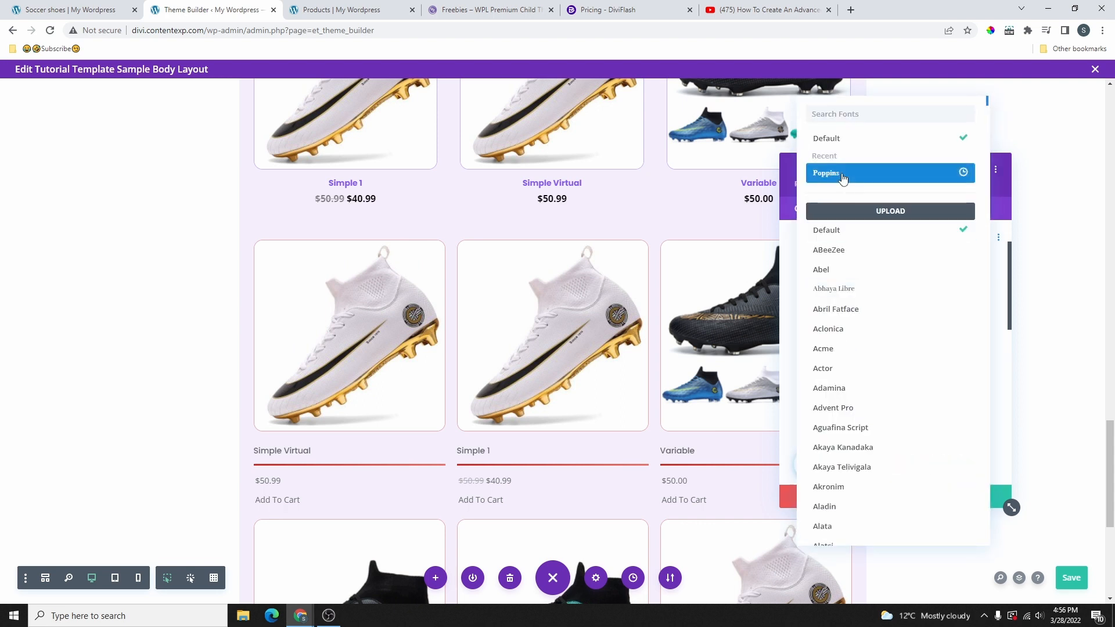
pyautogui.click(841, 183)
pyautogui.click(852, 326)
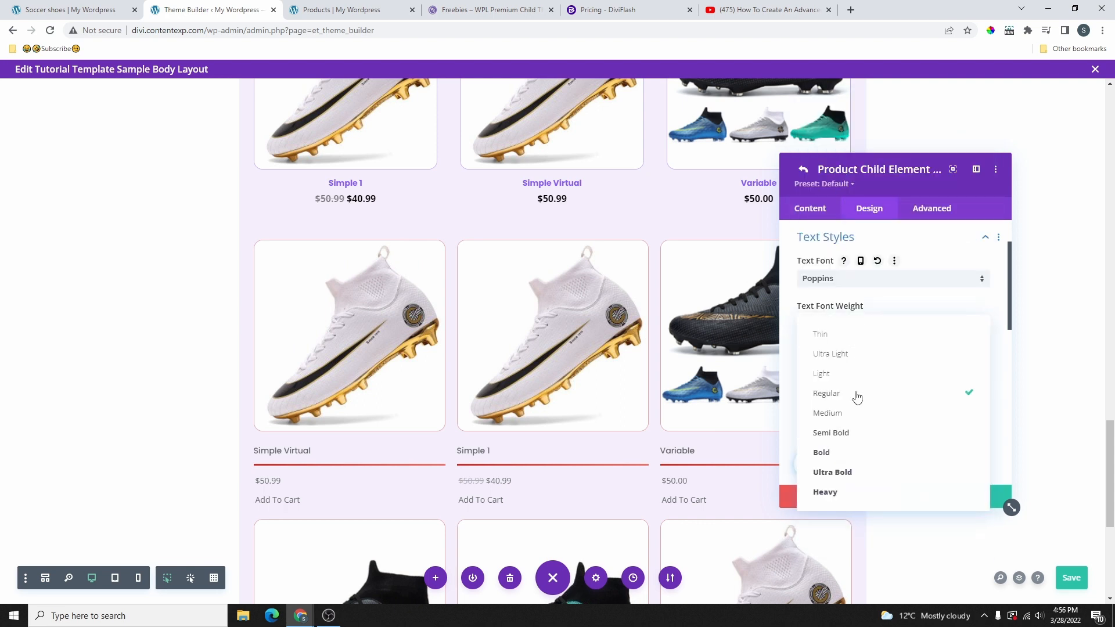
pyautogui.click(842, 458)
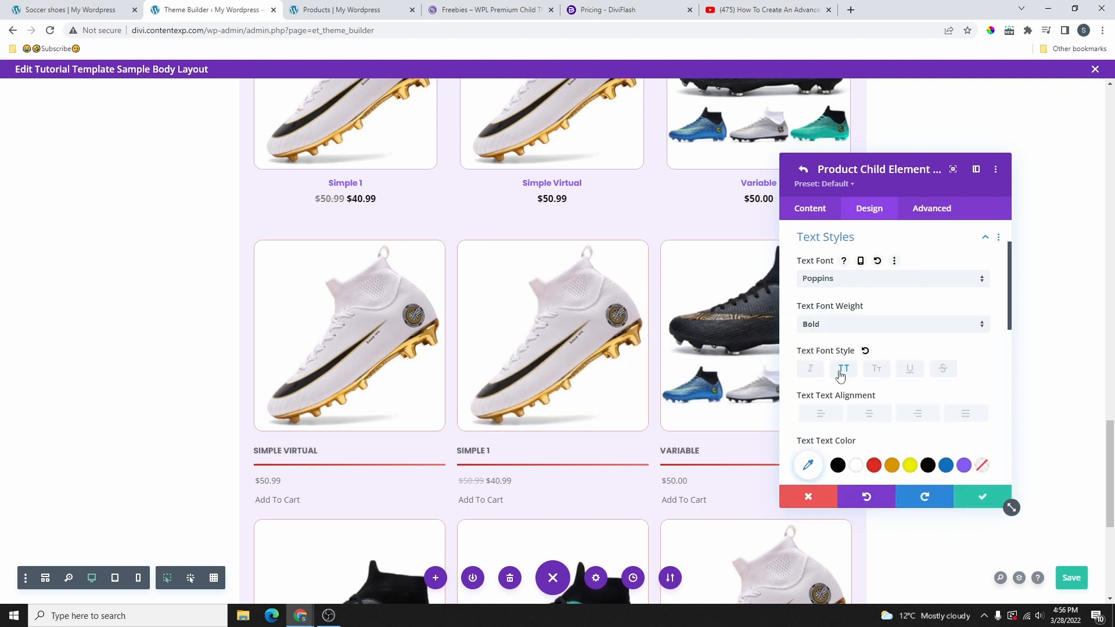
pyautogui.click(869, 413)
pyautogui.click(854, 324)
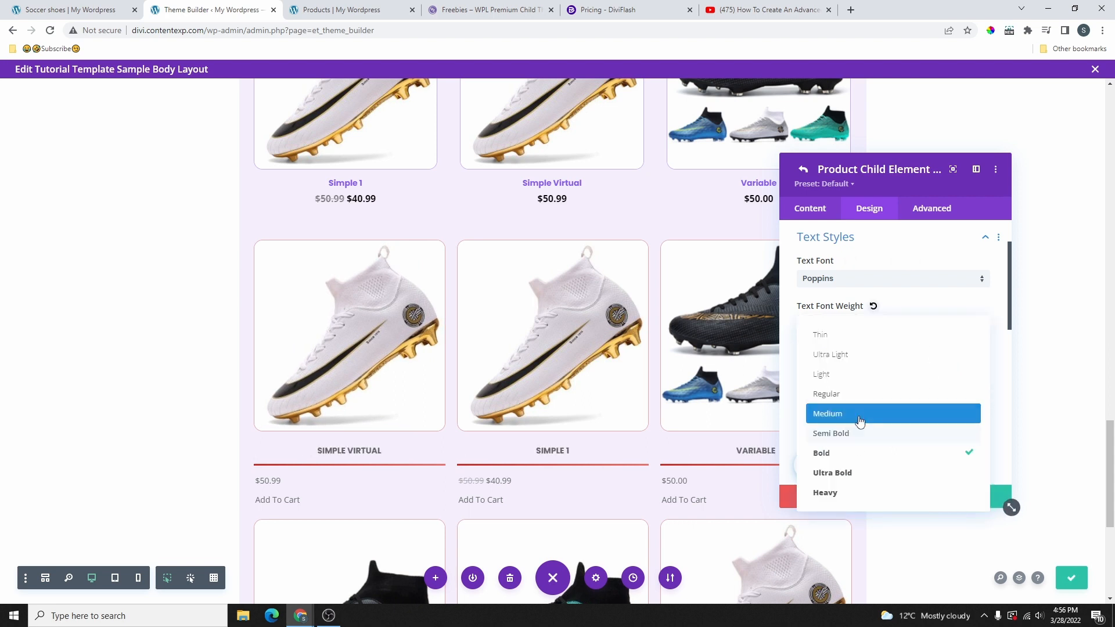
pyautogui.click(852, 413)
pyautogui.click(803, 171)
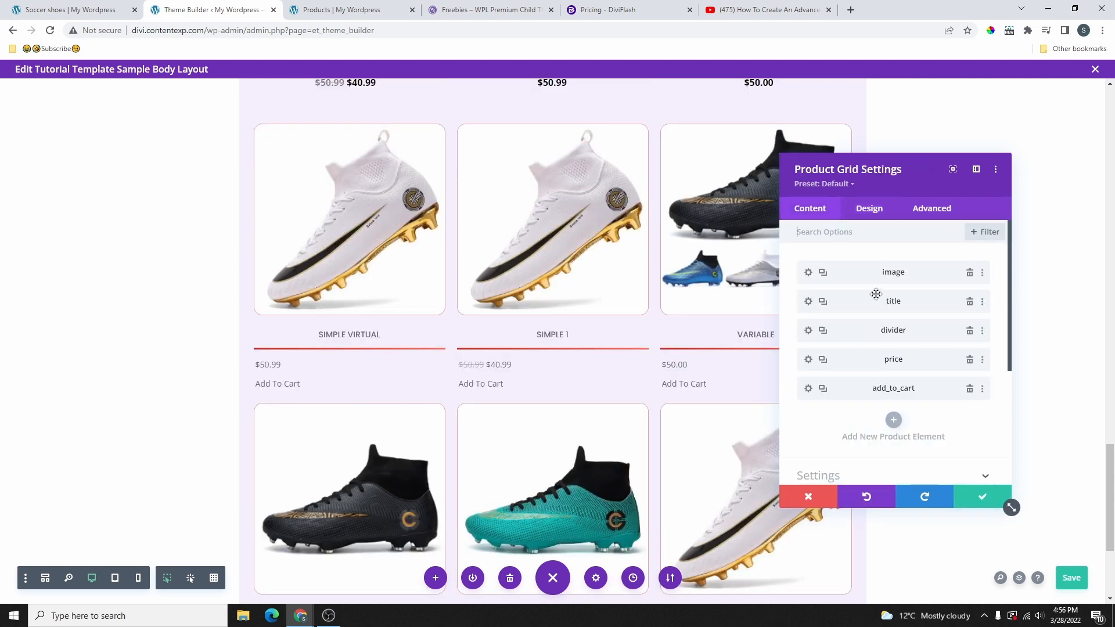
# Step: In the product grid's divider element, set the line height to 1px and both the primary and secondary colors to red
pyautogui.click(808, 330)
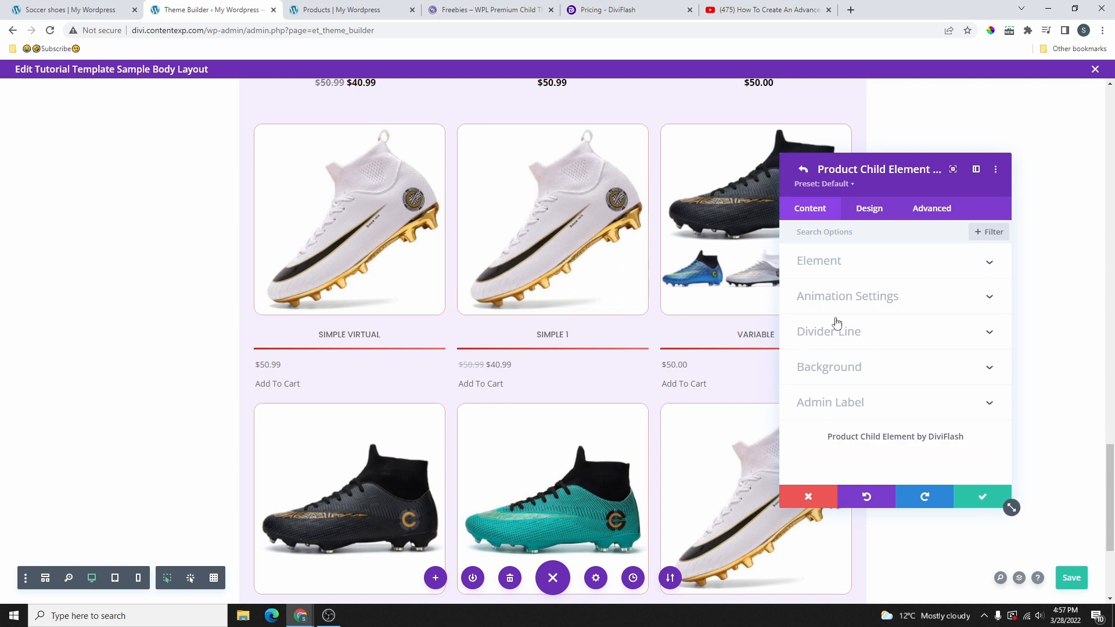
pyautogui.click(825, 337)
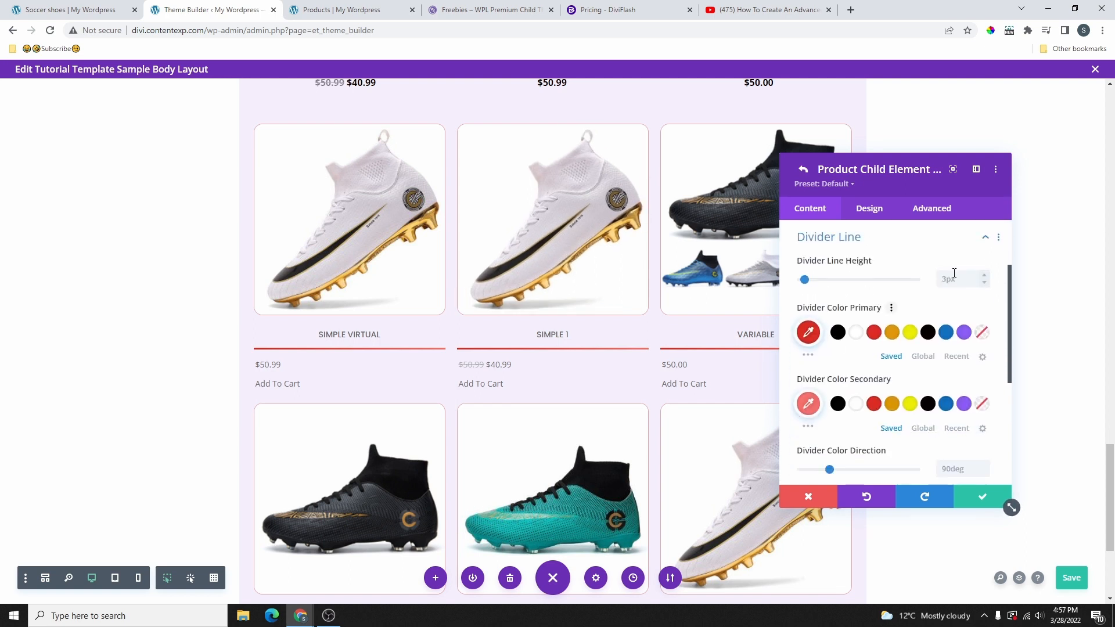
pyautogui.click(983, 284)
pyautogui.click(982, 284)
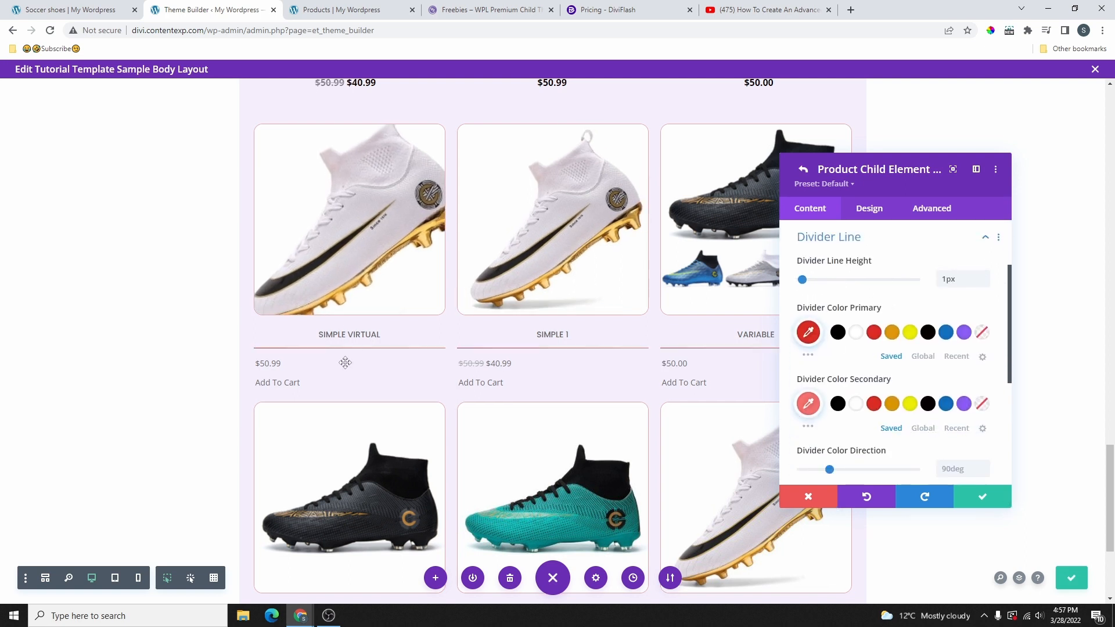
pyautogui.click(873, 332)
pyautogui.click(874, 404)
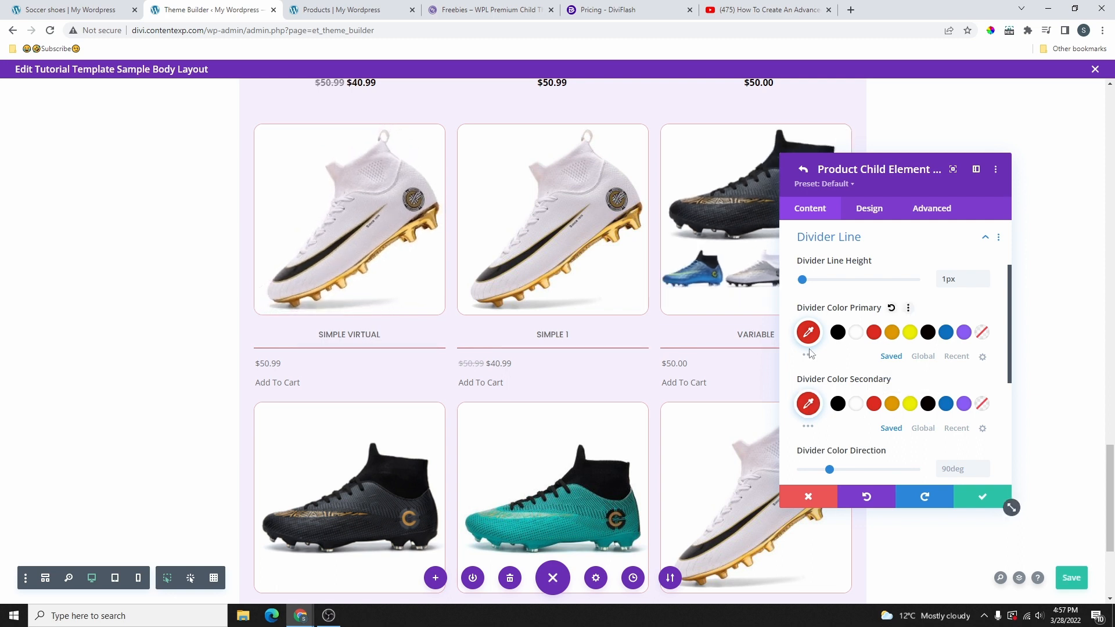
# Step: Try a two-color divider with a purple secondary color, 57% starting position, 41% ending position and 4px line height
pyautogui.scroll(-1, 905, 377)
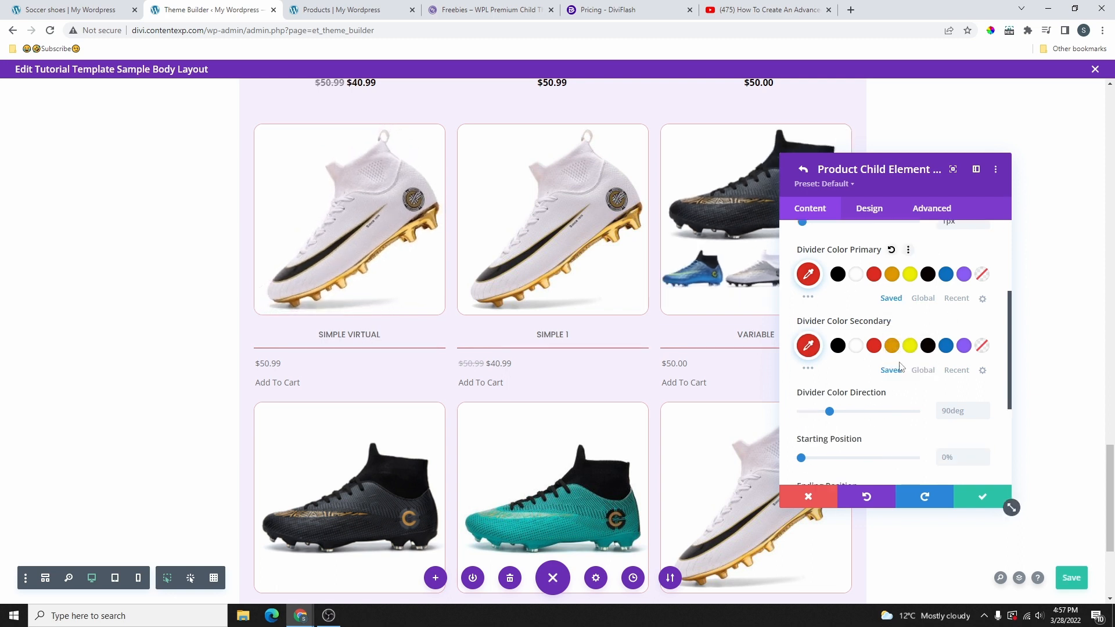
pyautogui.click(827, 411)
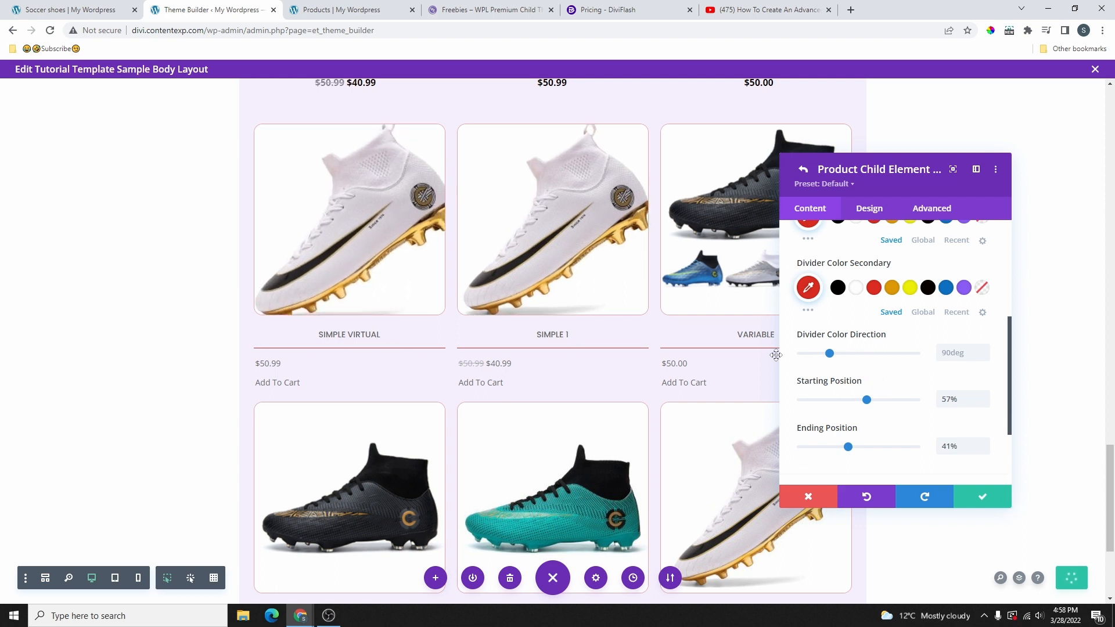
pyautogui.click(963, 288)
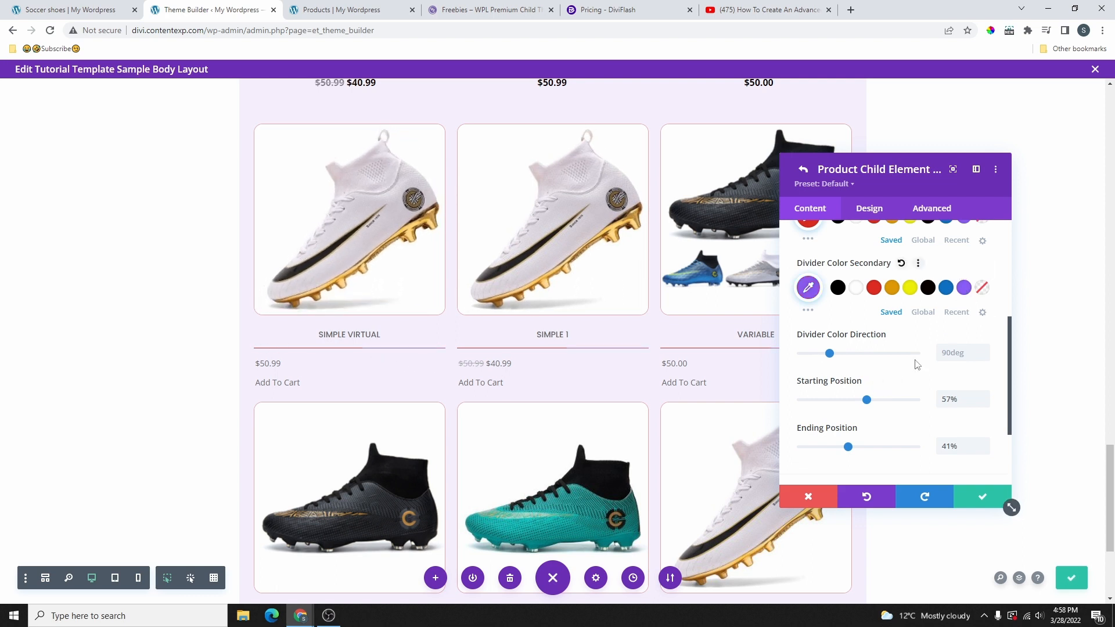
pyautogui.scroll(3, 917, 364)
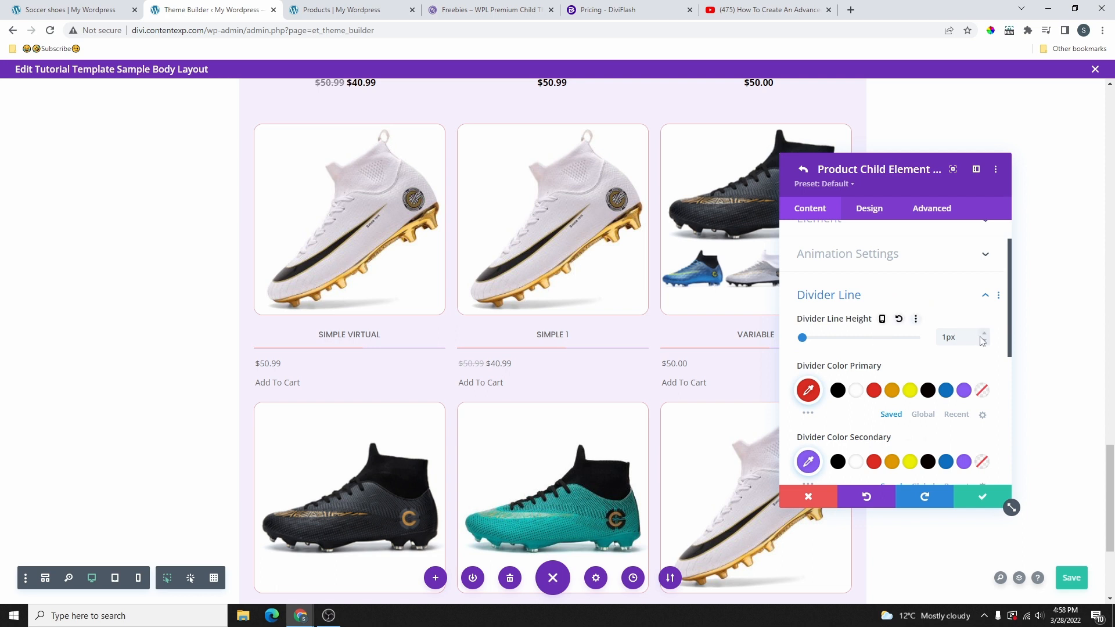
pyautogui.click(985, 335)
pyautogui.click(985, 335)
pyautogui.click(986, 335)
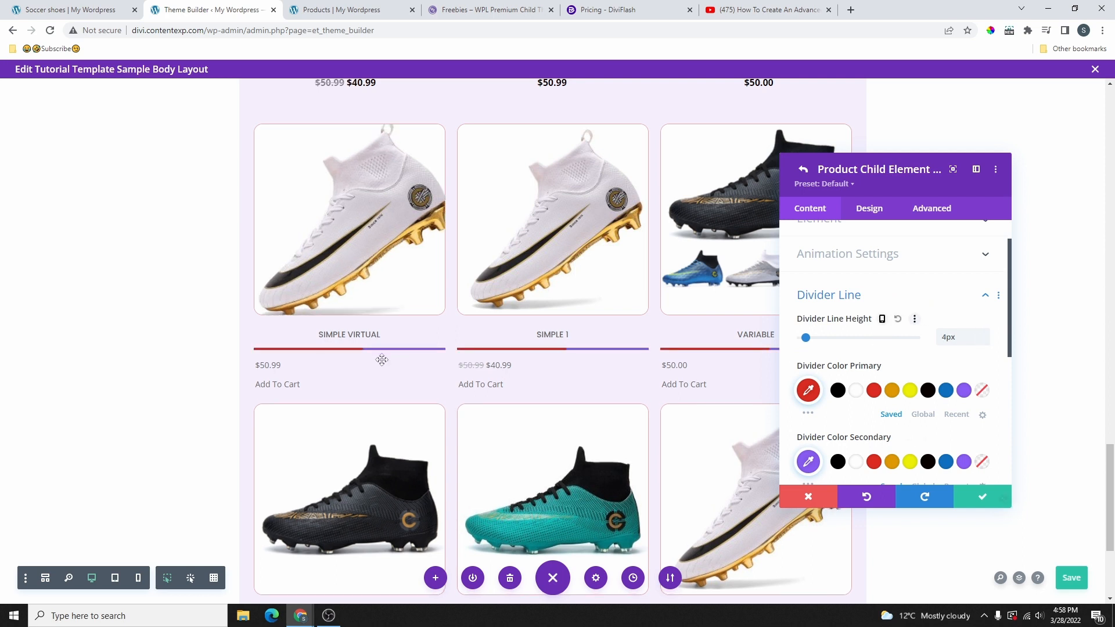
# Step: Try different color direction and starting position values for the divider line
pyautogui.scroll(-3, 914, 402)
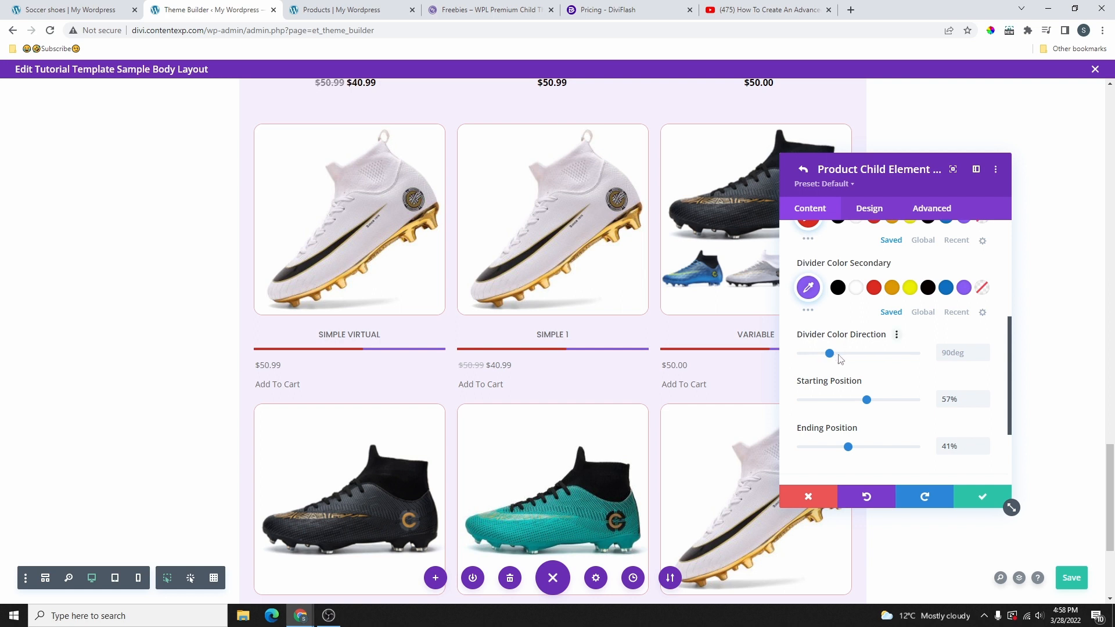
pyautogui.moveTo(838, 355)
pyautogui.mouseDown()
pyautogui.moveTo(886, 362)
pyautogui.moveTo(826, 354)
pyautogui.mouseUp()
pyautogui.moveTo(865, 409); pyautogui.dragTo(893, 388)
pyautogui.scroll(-1, 871, 407)
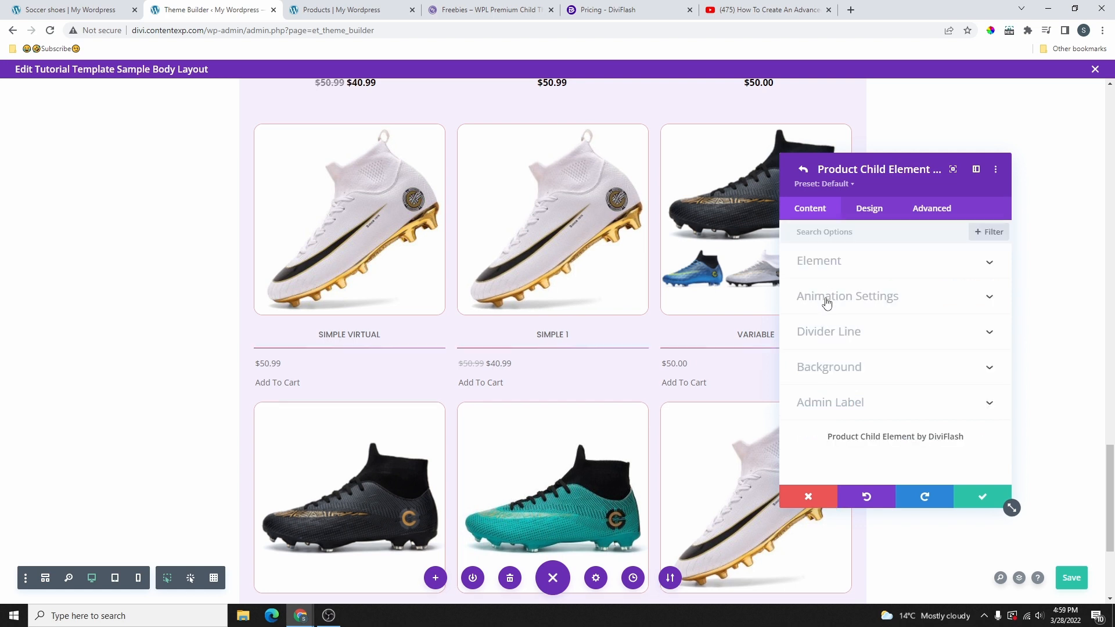
# Step: Set the divider element's display type to Show On Hover and return to the grid's element list
pyautogui.click(847, 298)
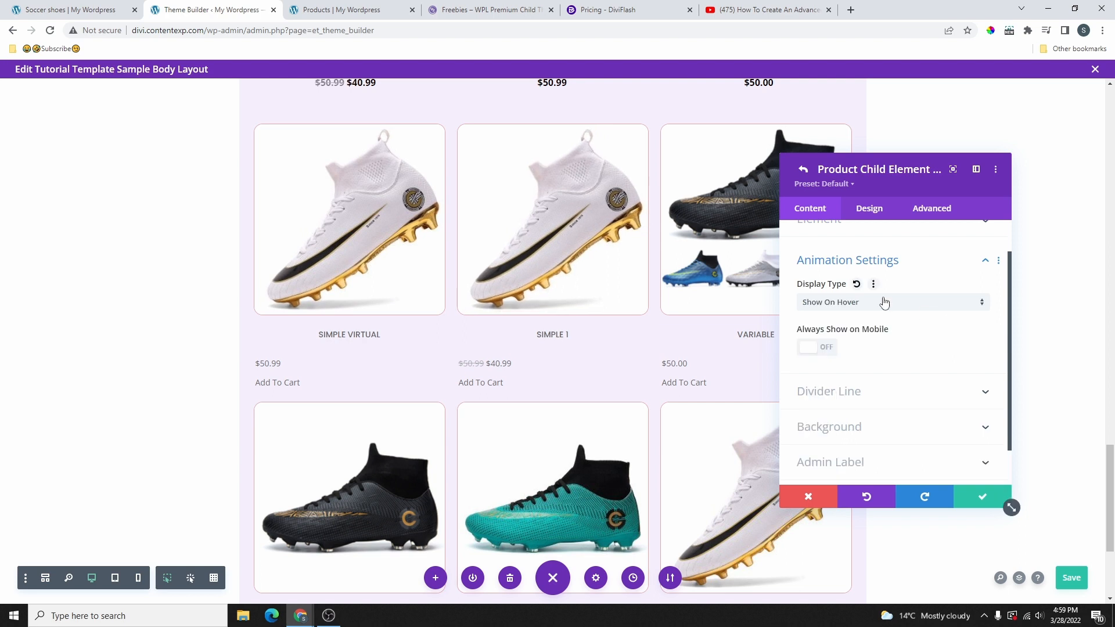
pyautogui.click(871, 303)
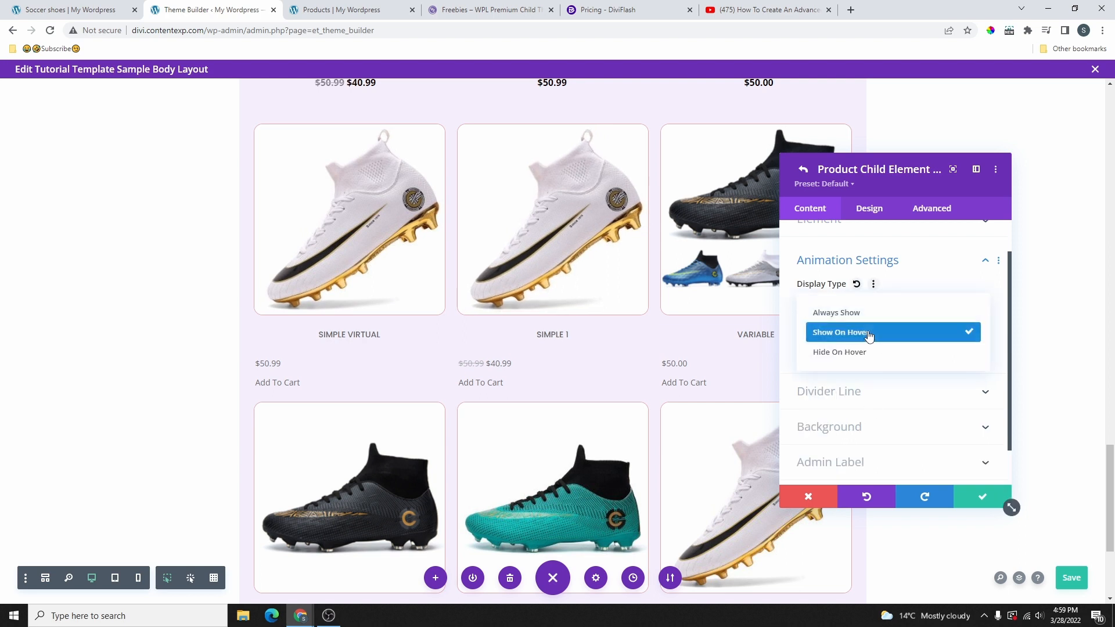
pyautogui.click(871, 329)
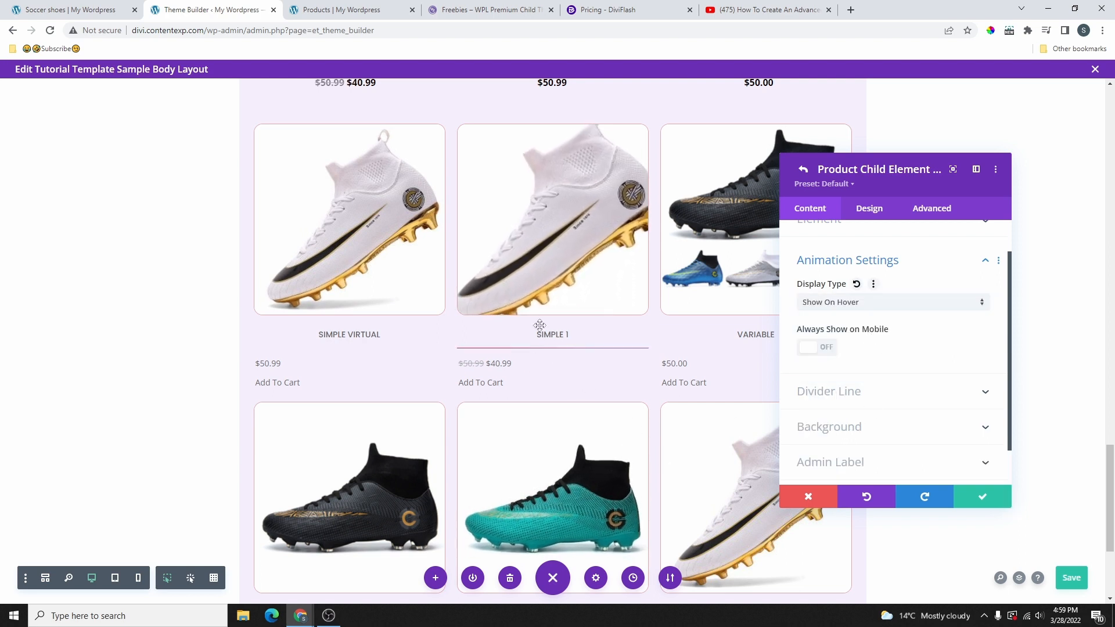
pyautogui.click(803, 169)
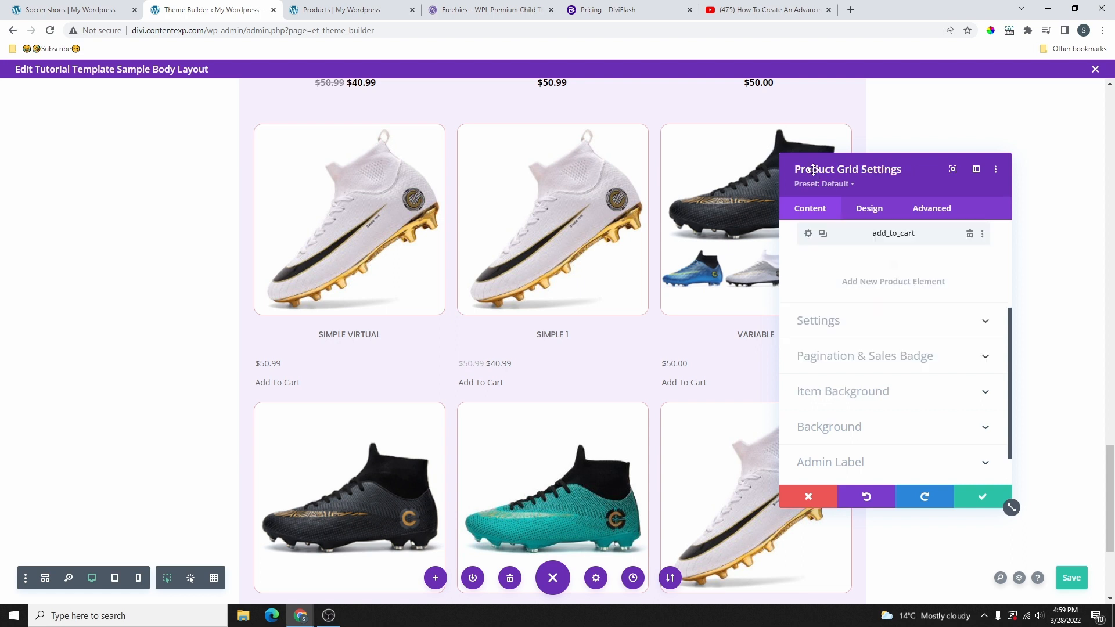
# Step: Open the price element's settings and look over its animation display type options
pyautogui.scroll(5, 823, 311)
pyautogui.rightClick(862, 363)
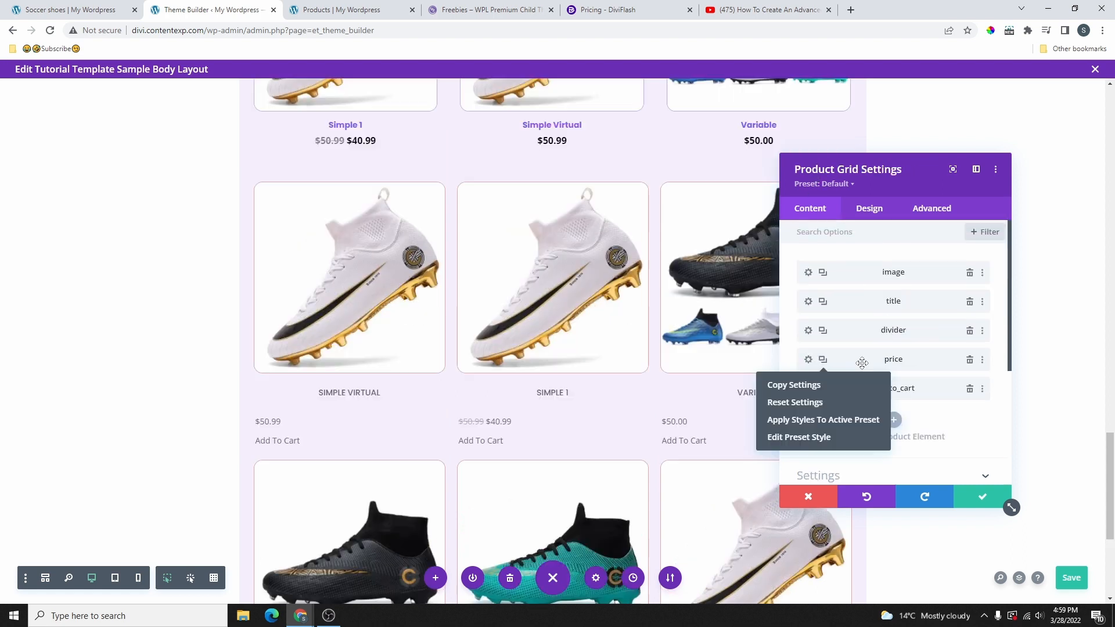
pyautogui.click(809, 361)
pyautogui.click(809, 361)
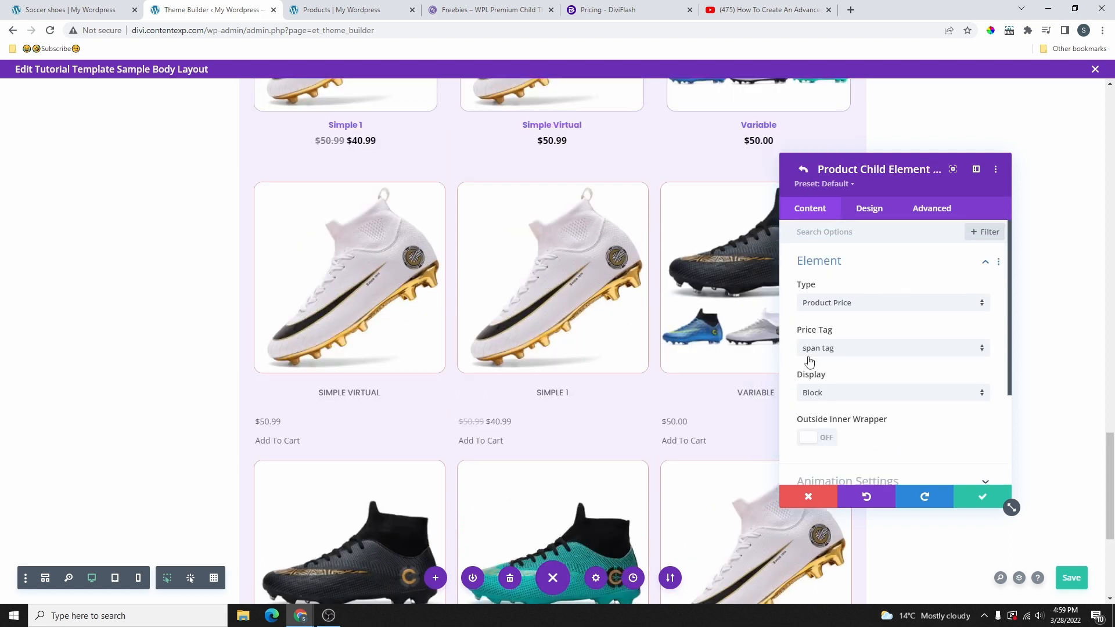
pyautogui.click(985, 482)
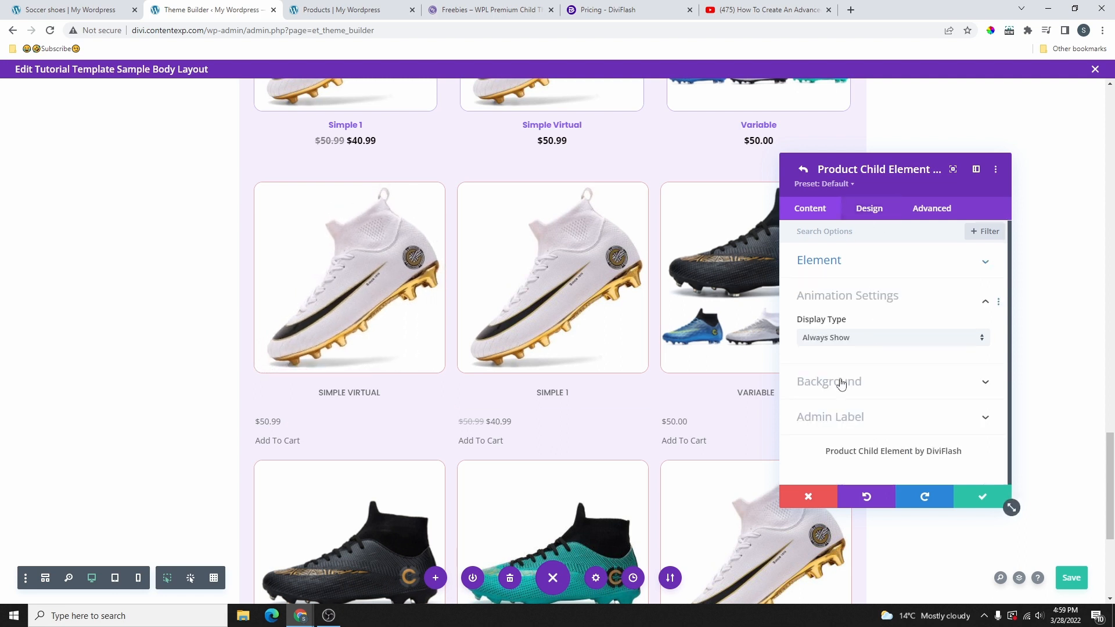
pyautogui.click(852, 343)
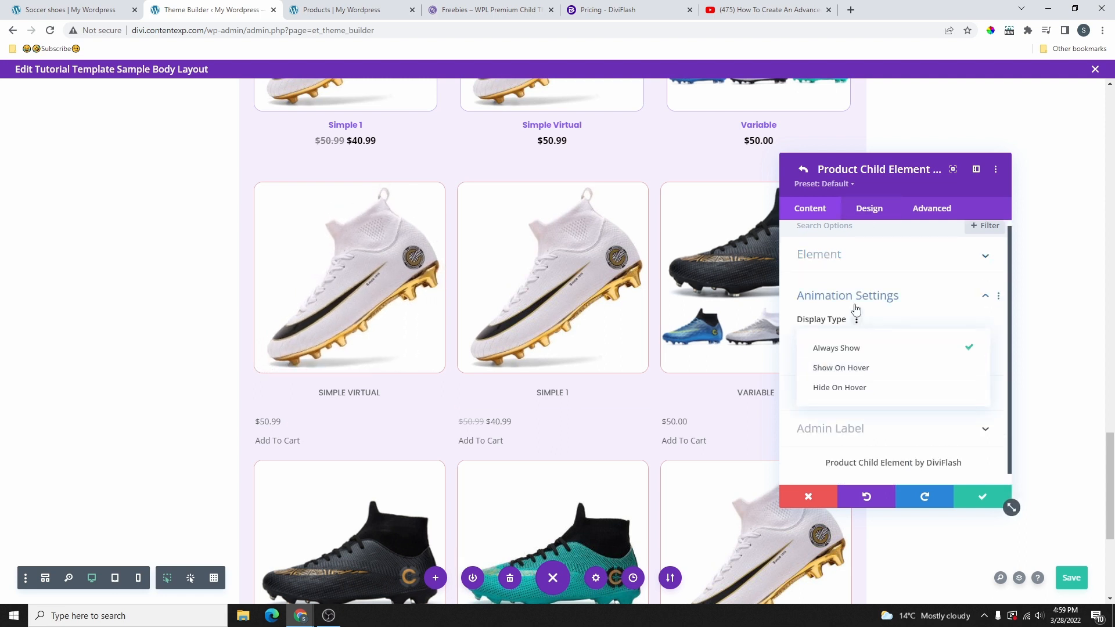
pyautogui.click(865, 313)
# Step: In the price element's pricing styles, make the off price bold with red text
pyautogui.click(870, 208)
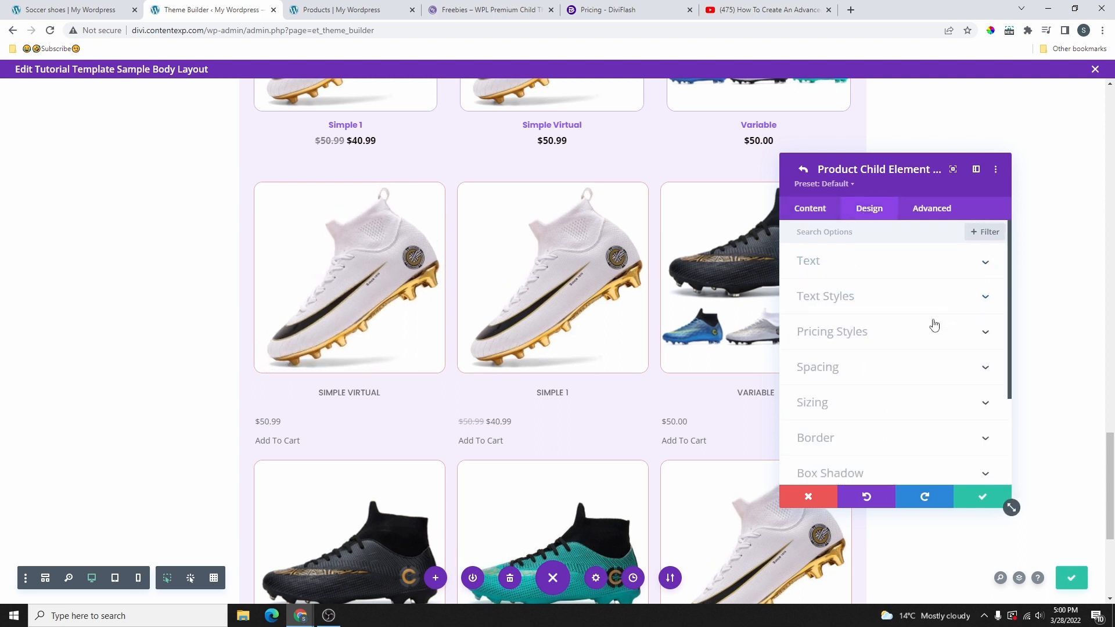
pyautogui.click(839, 334)
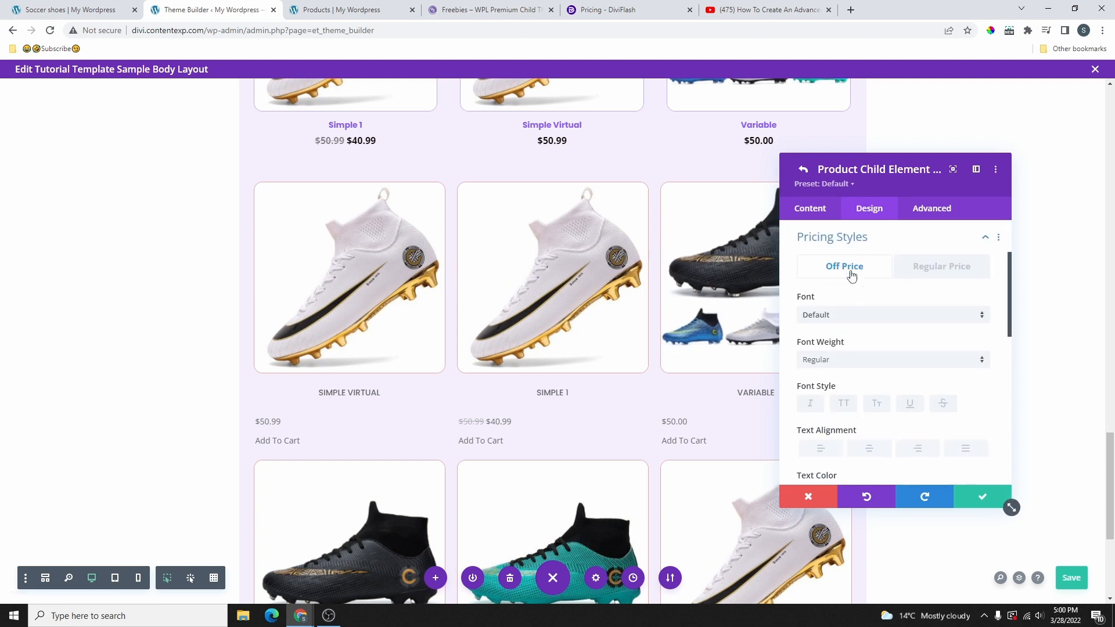
pyautogui.click(848, 359)
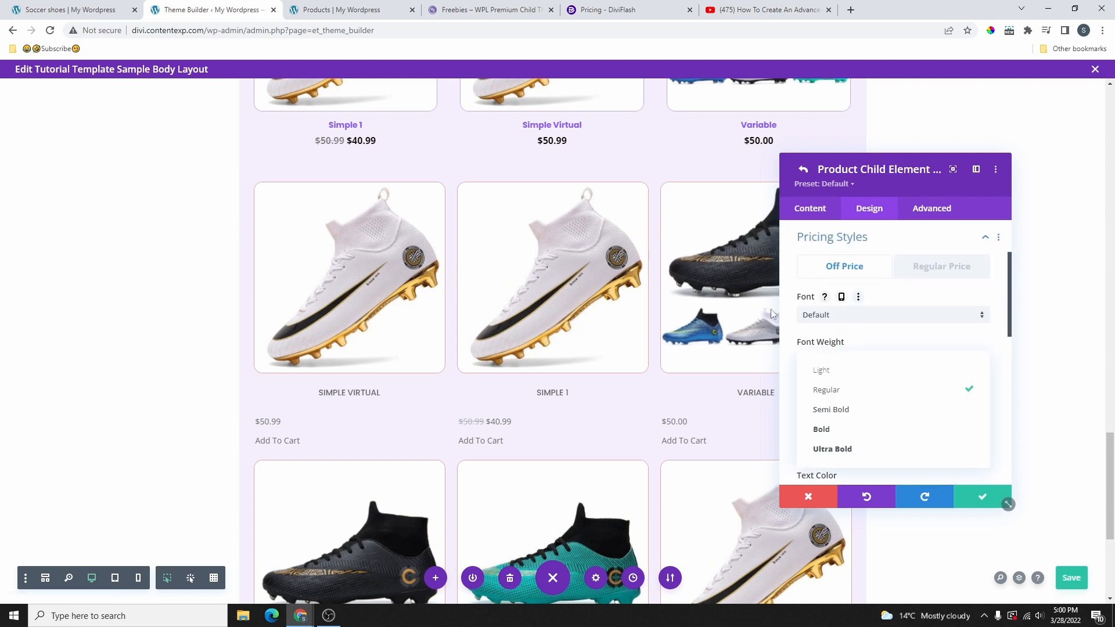
pyautogui.click(846, 429)
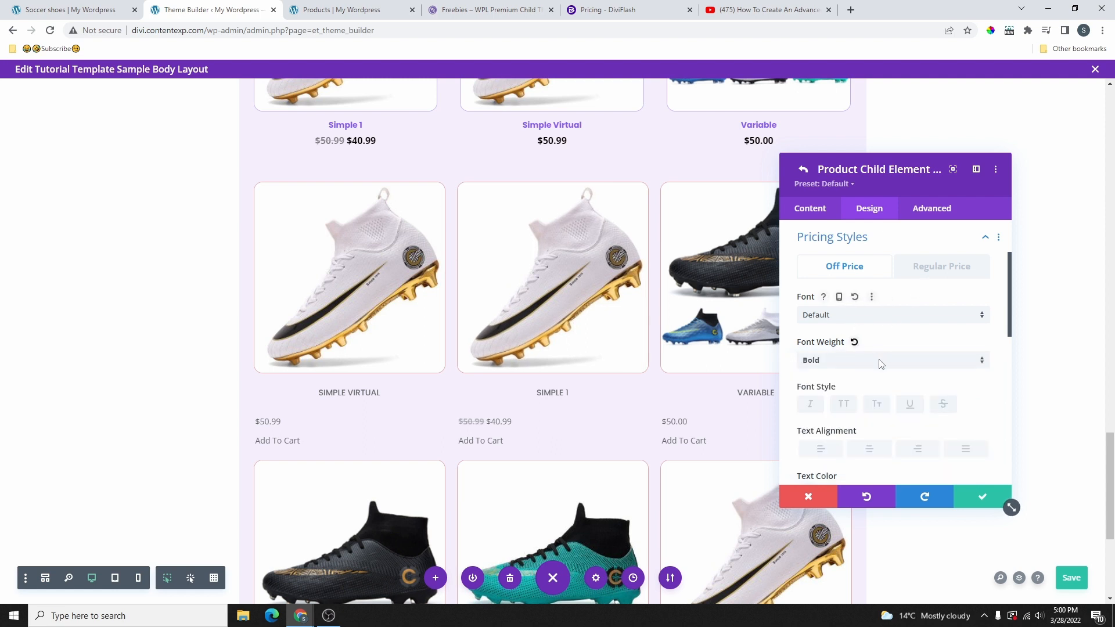
pyautogui.scroll(-2, 879, 363)
pyautogui.click(874, 385)
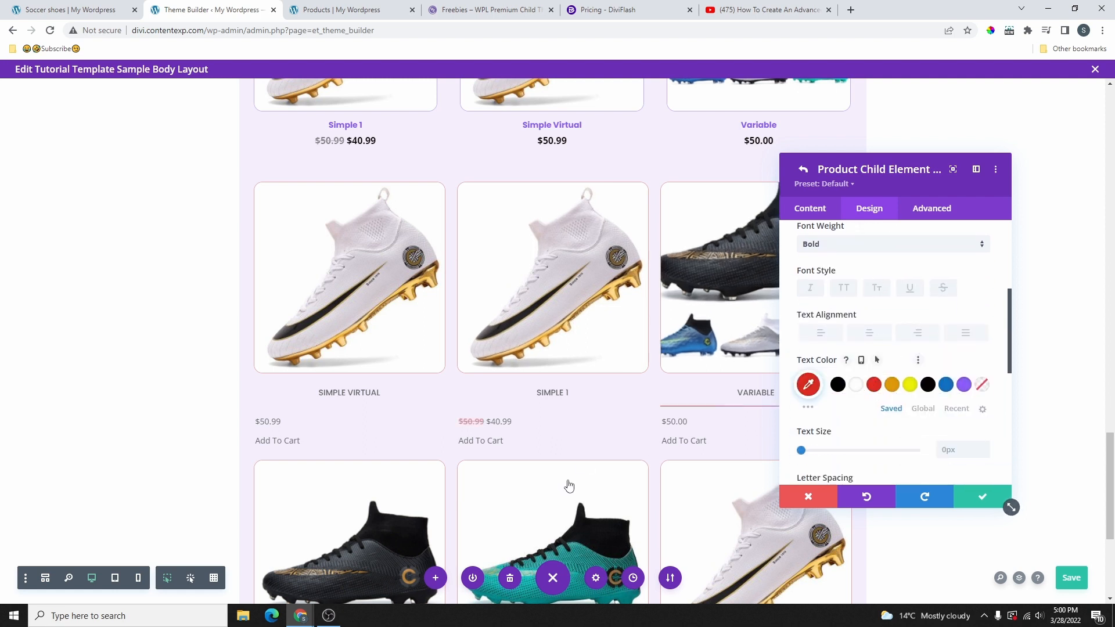
# Step: Style the price element's regular price as bold, black and centered
pyautogui.scroll(2, 846, 296)
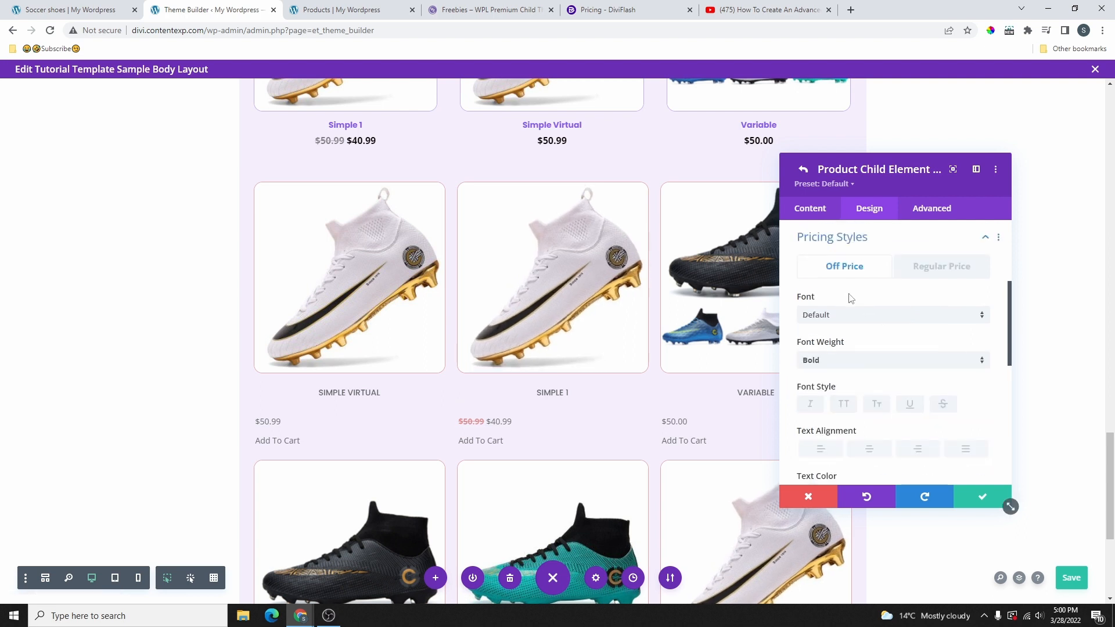
pyautogui.click(929, 271)
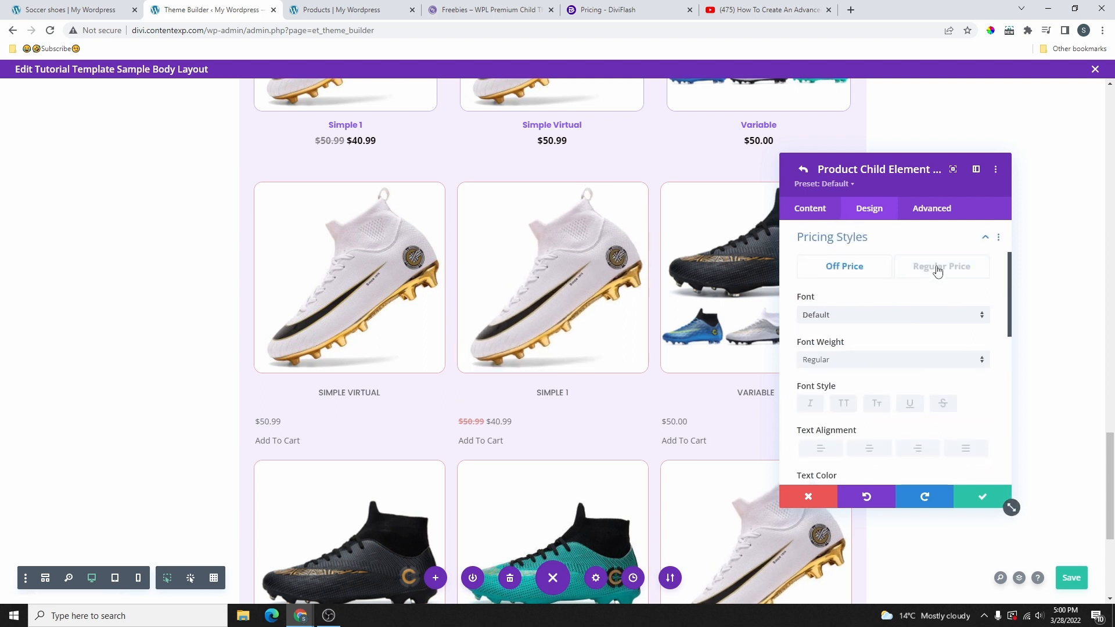
pyautogui.click(844, 361)
pyautogui.click(813, 428)
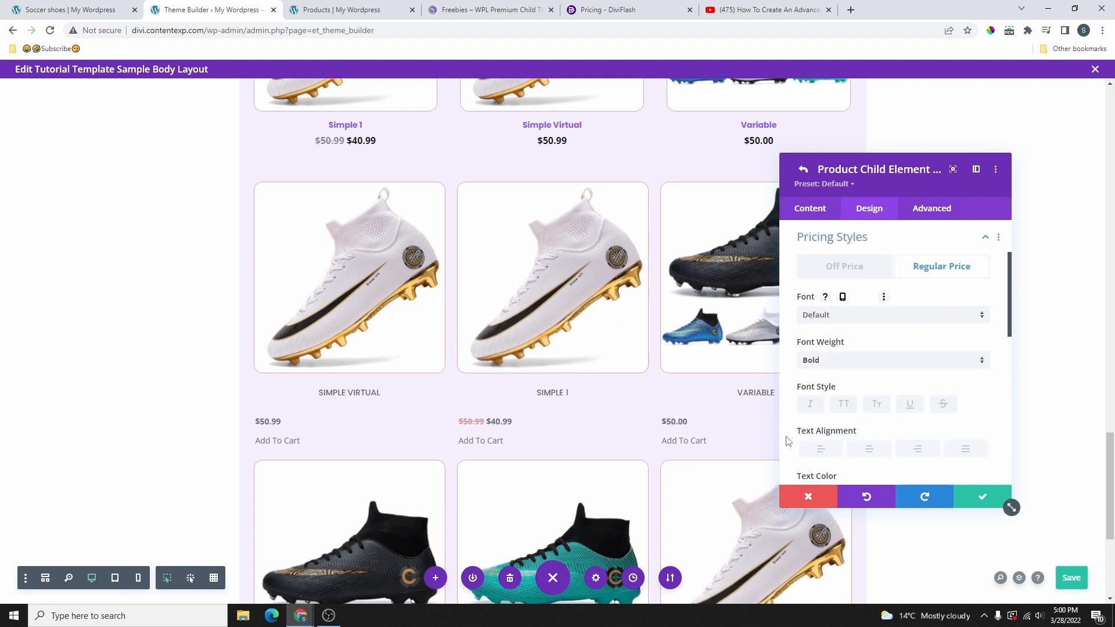
pyautogui.scroll(-3, 846, 371)
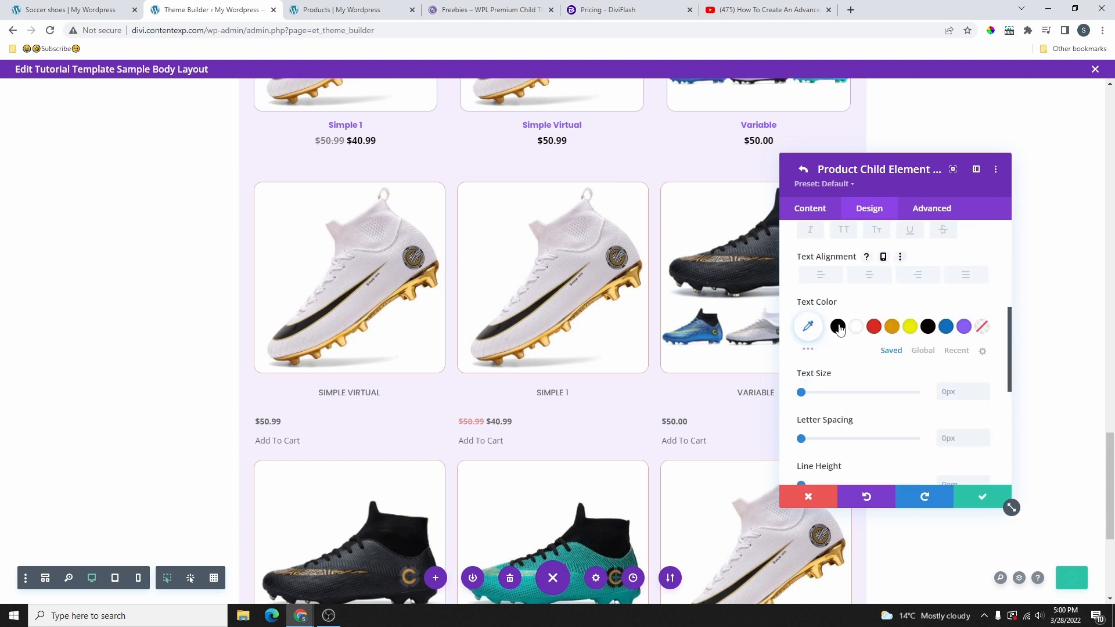
pyautogui.click(838, 327)
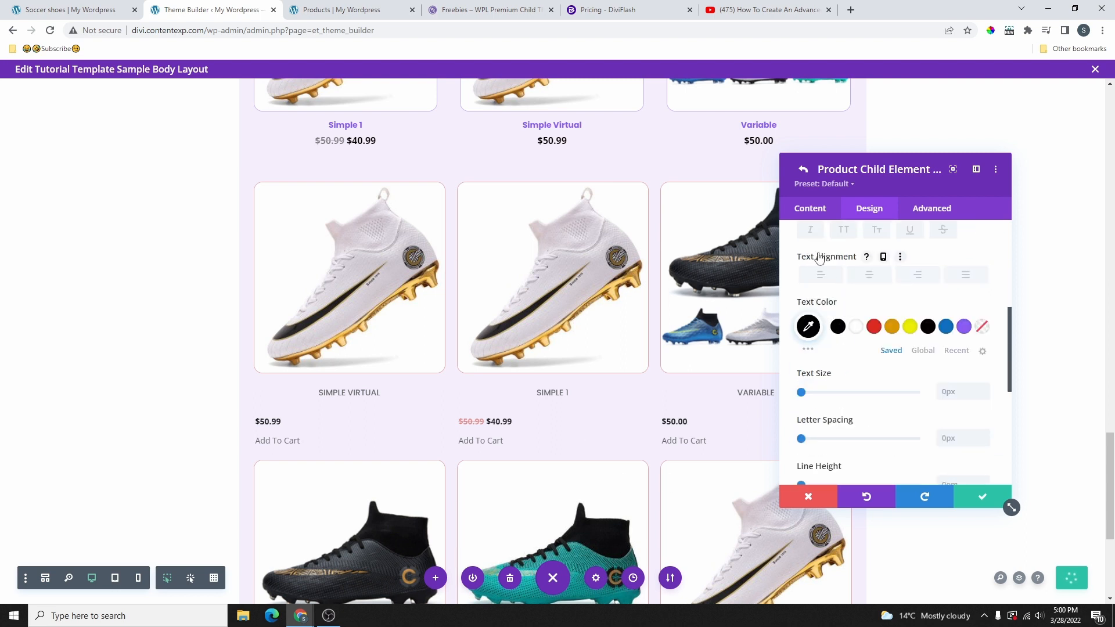
pyautogui.click(871, 276)
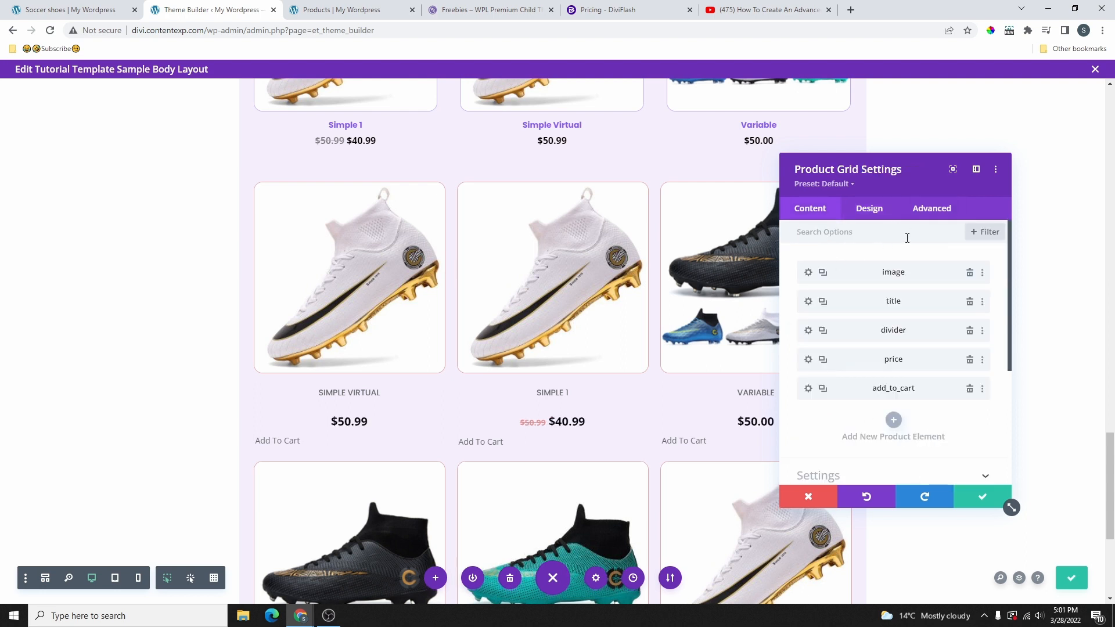
# Step: Change the add_to_cart element's text to Add to Basket and enable its icon, choosing the solid shopping bag from a "cart" search
pyautogui.scroll(-1, 958, 291)
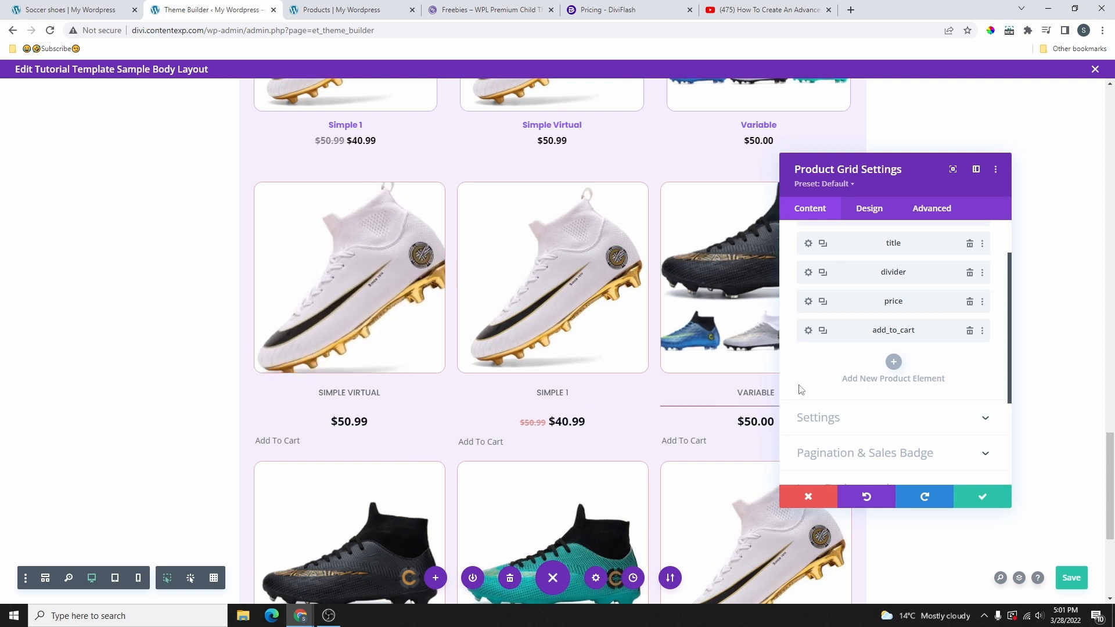
pyautogui.click(807, 331)
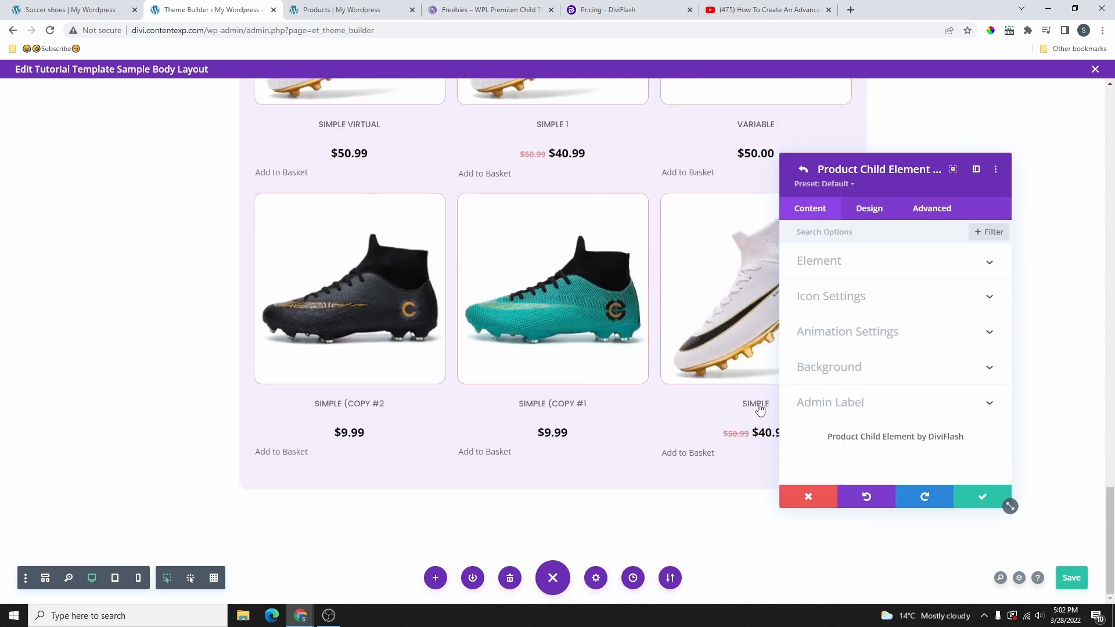
pyautogui.click(842, 299)
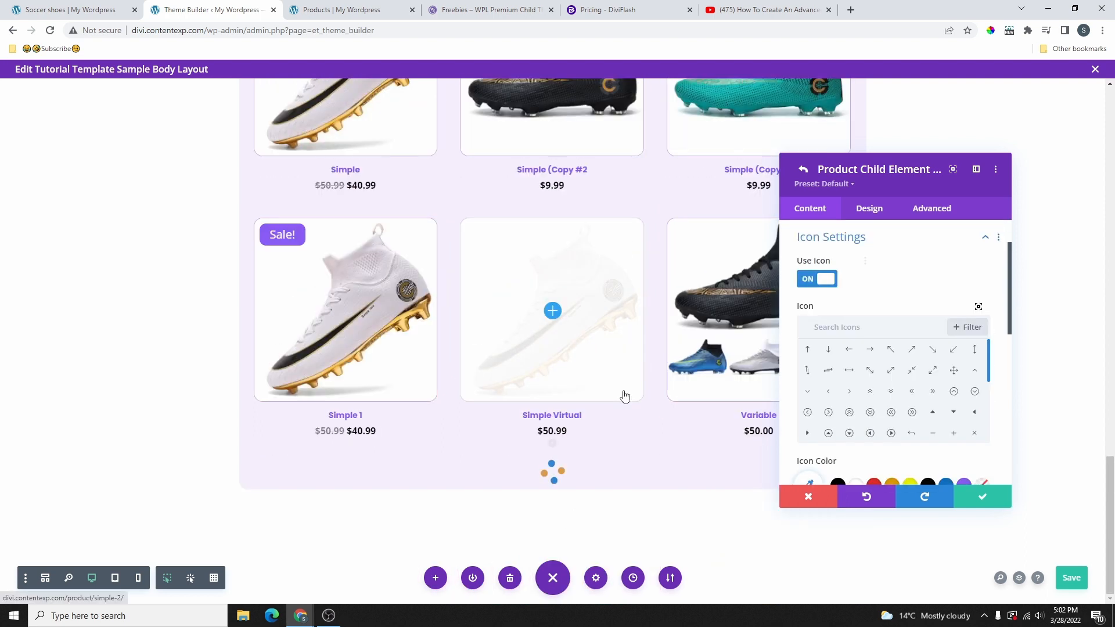
pyautogui.click(881, 326)
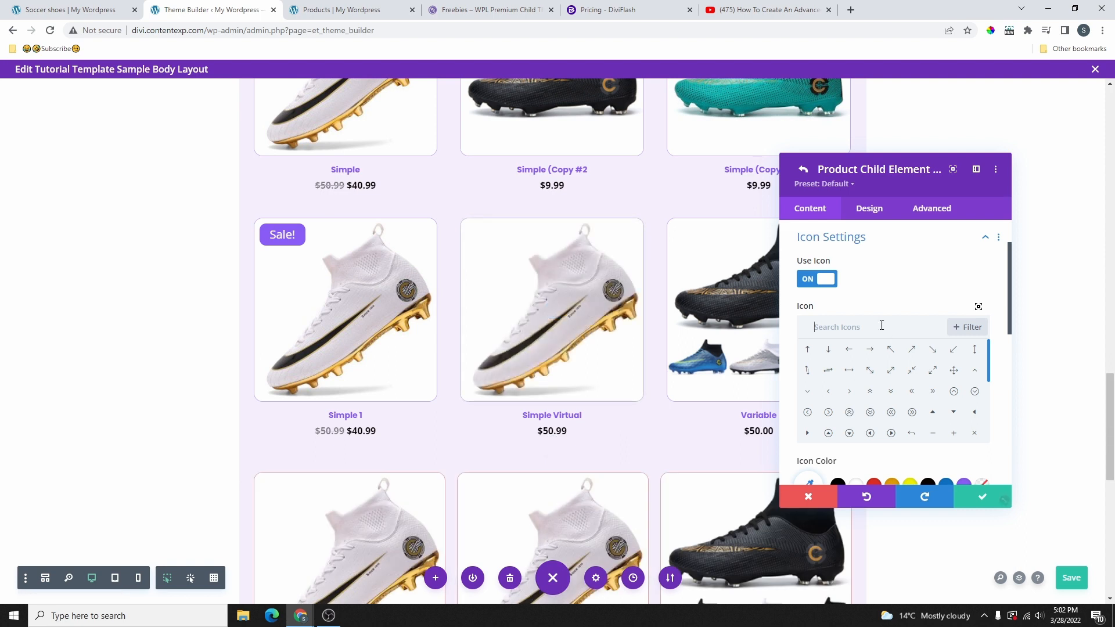
pyautogui.write('cart')
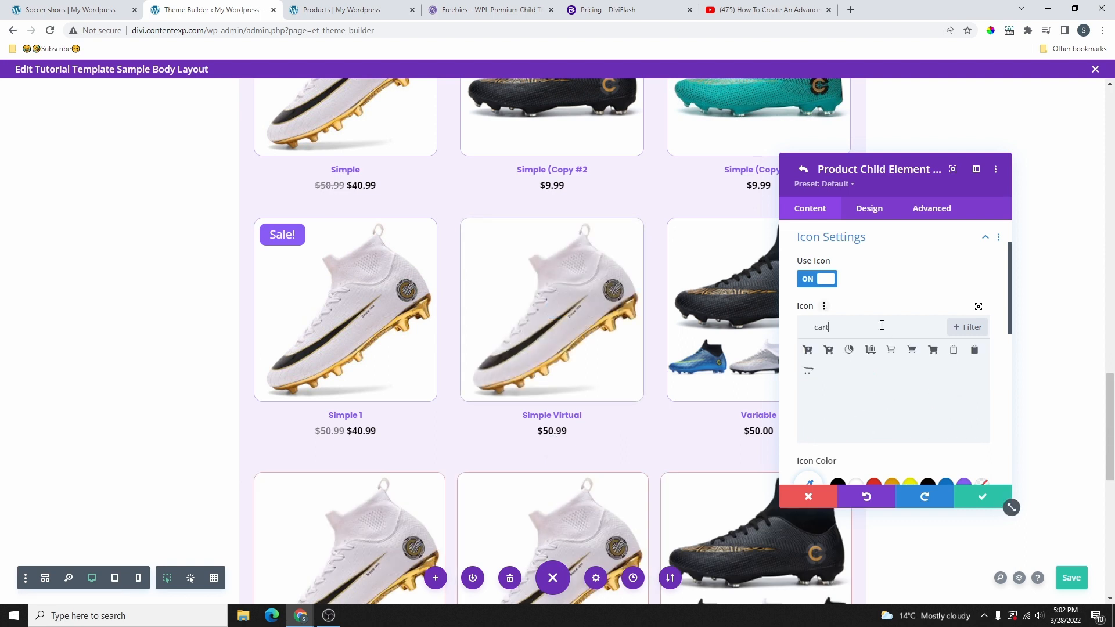
pyautogui.click(972, 355)
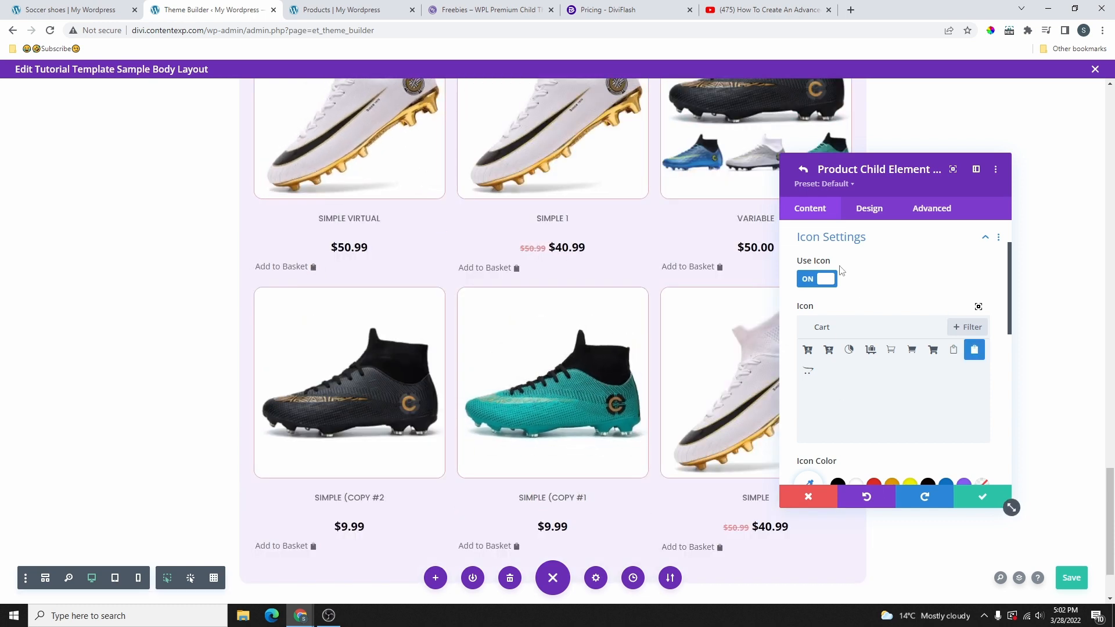
# Step: Set the add_to_cart element's icon image placement to left of the Add to Basket text
pyautogui.scroll(-5, 885, 323)
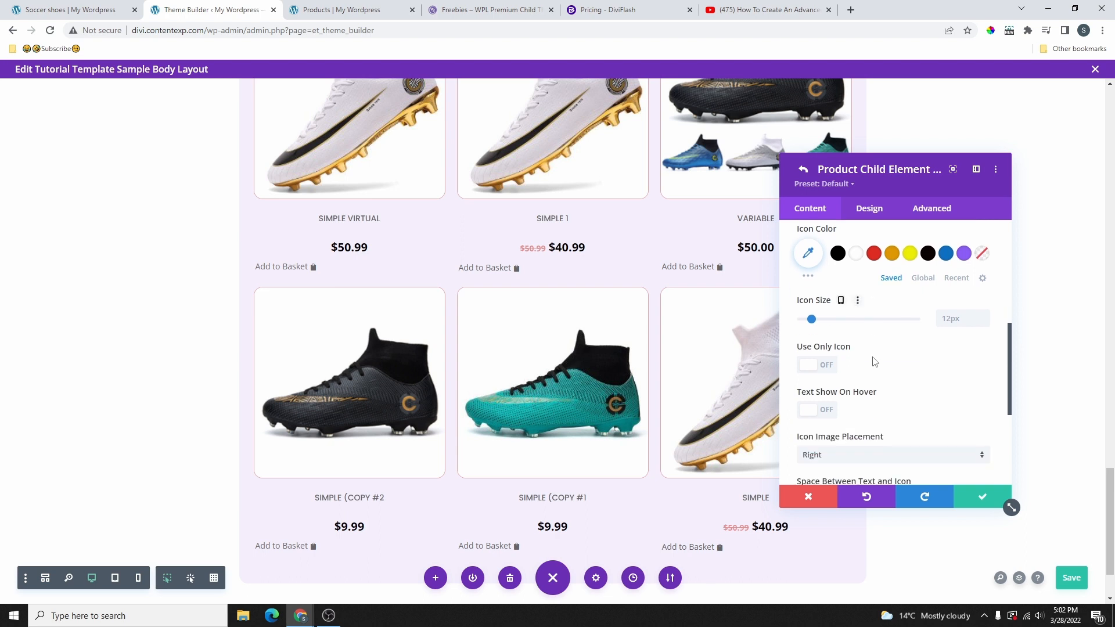
pyautogui.scroll(-2, 854, 362)
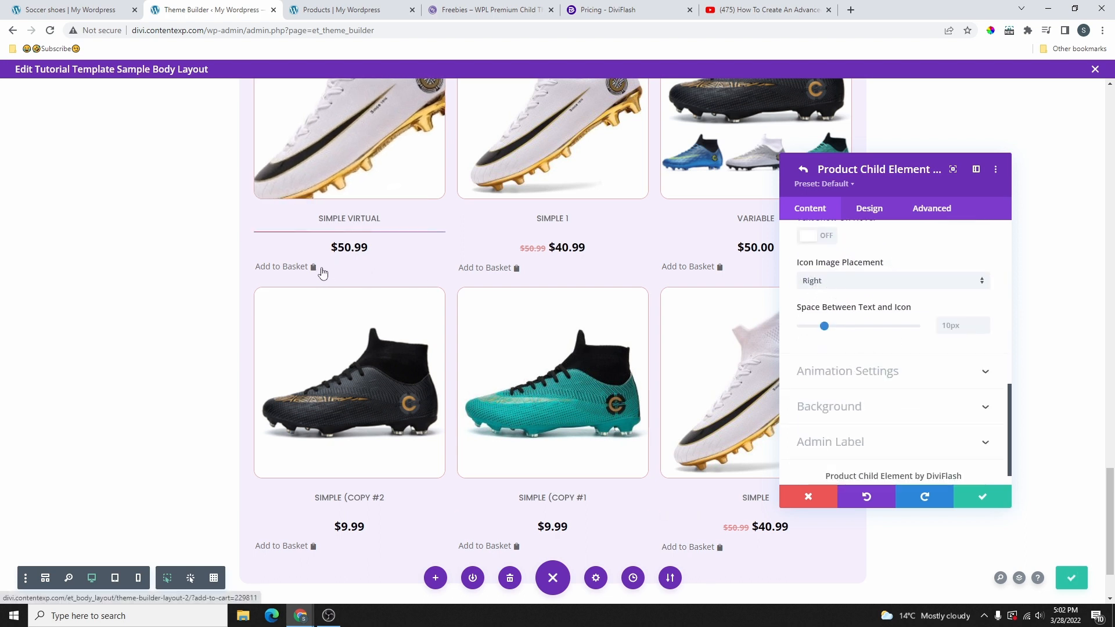
pyautogui.click(830, 281)
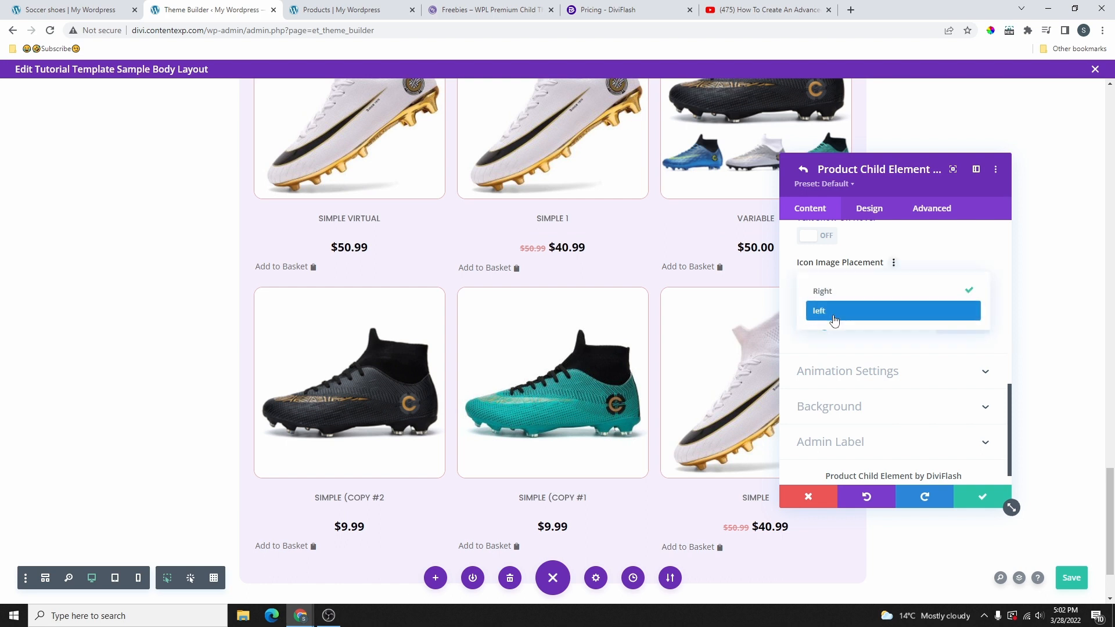
pyautogui.click(835, 312)
pyautogui.scroll(-2, 272, 479)
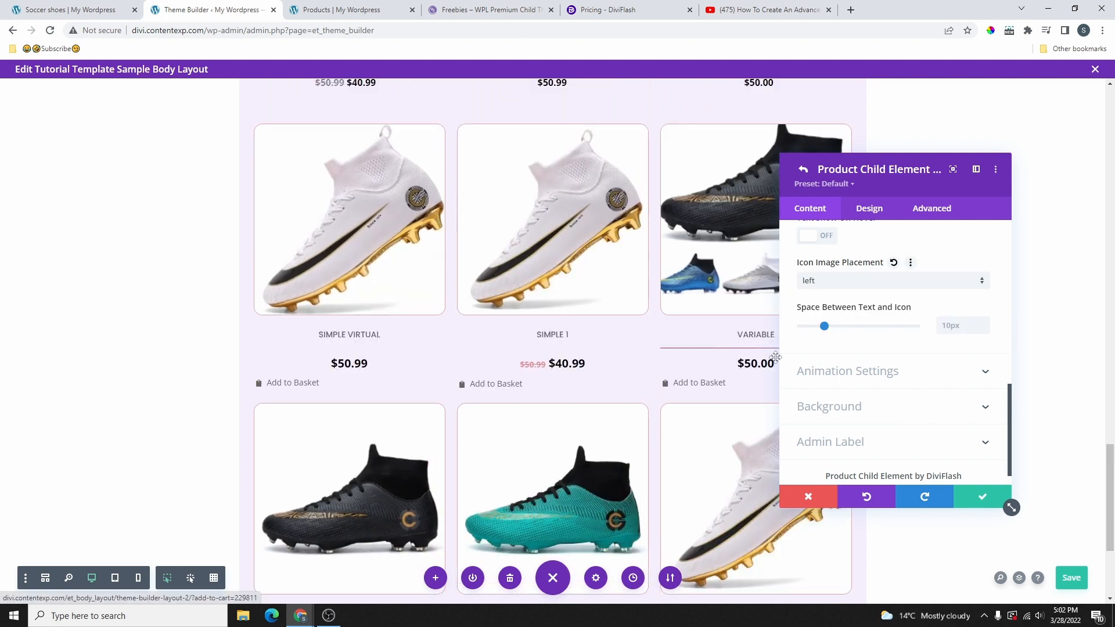
# Step: Try the purple swatch as the add_to_cart element's background and settle on a red background color
pyautogui.click(774, 383)
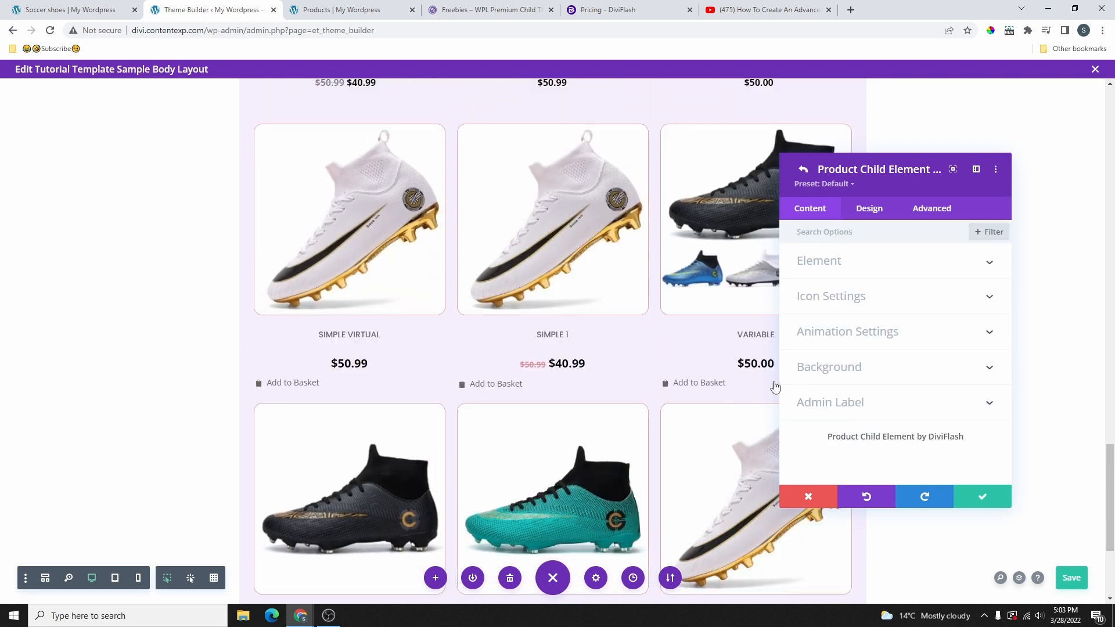
pyautogui.click(865, 374)
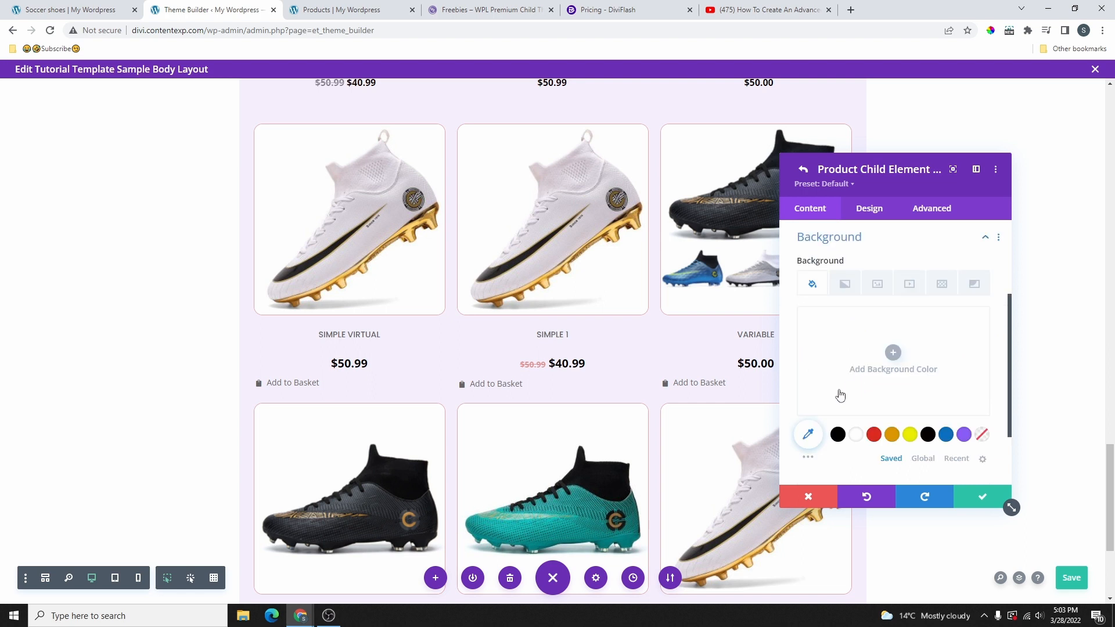
pyautogui.click(963, 435)
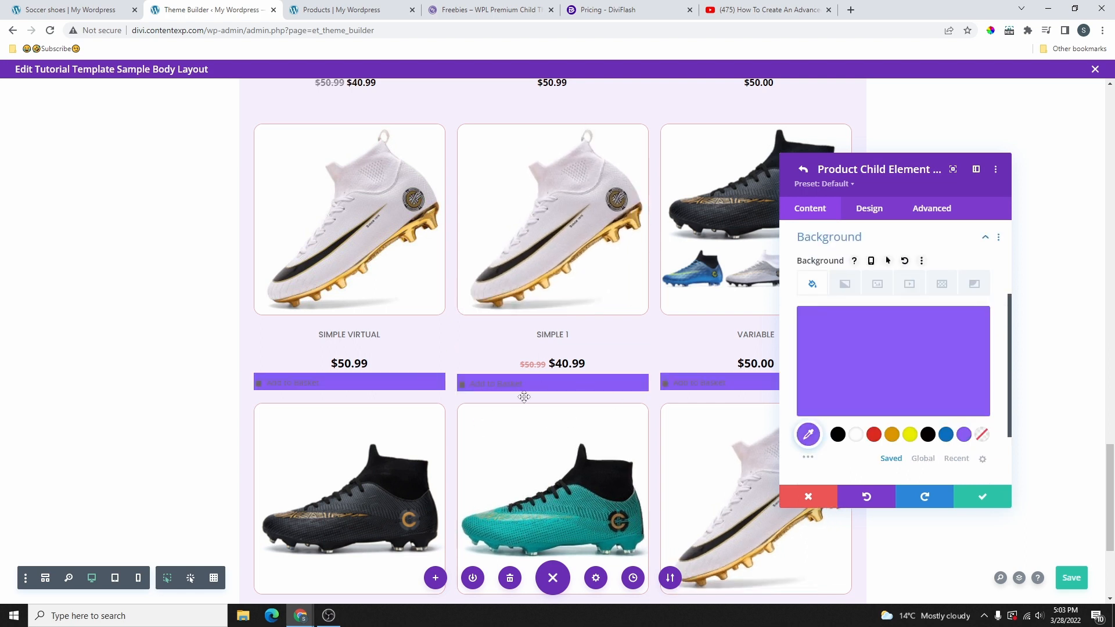
pyautogui.click(872, 435)
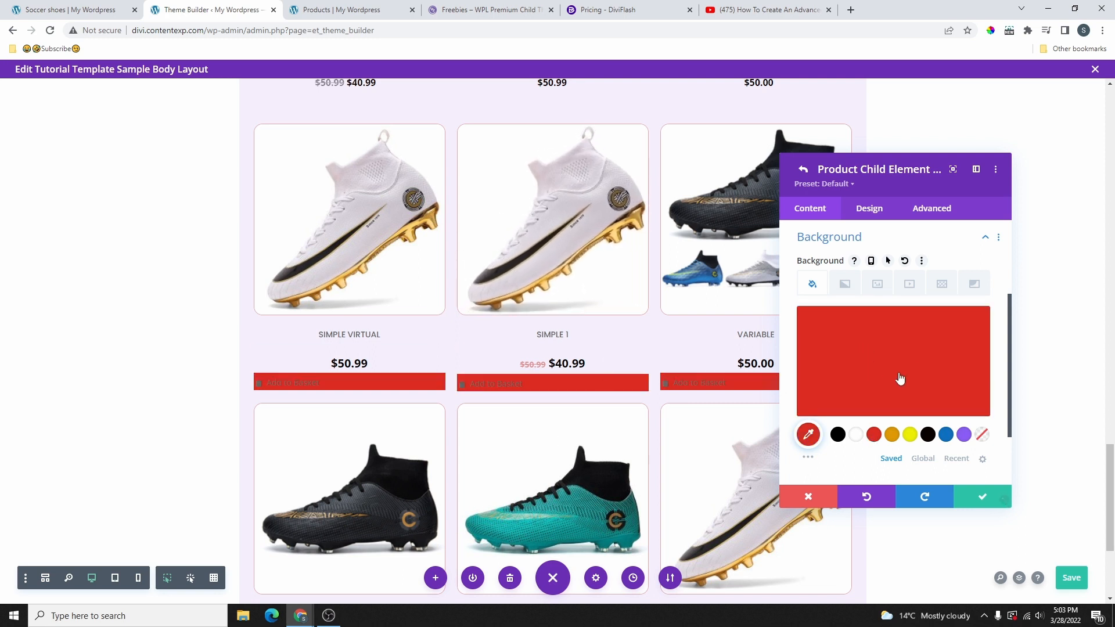
pyautogui.scroll(-2, 859, 290)
pyautogui.scroll(3, 854, 251)
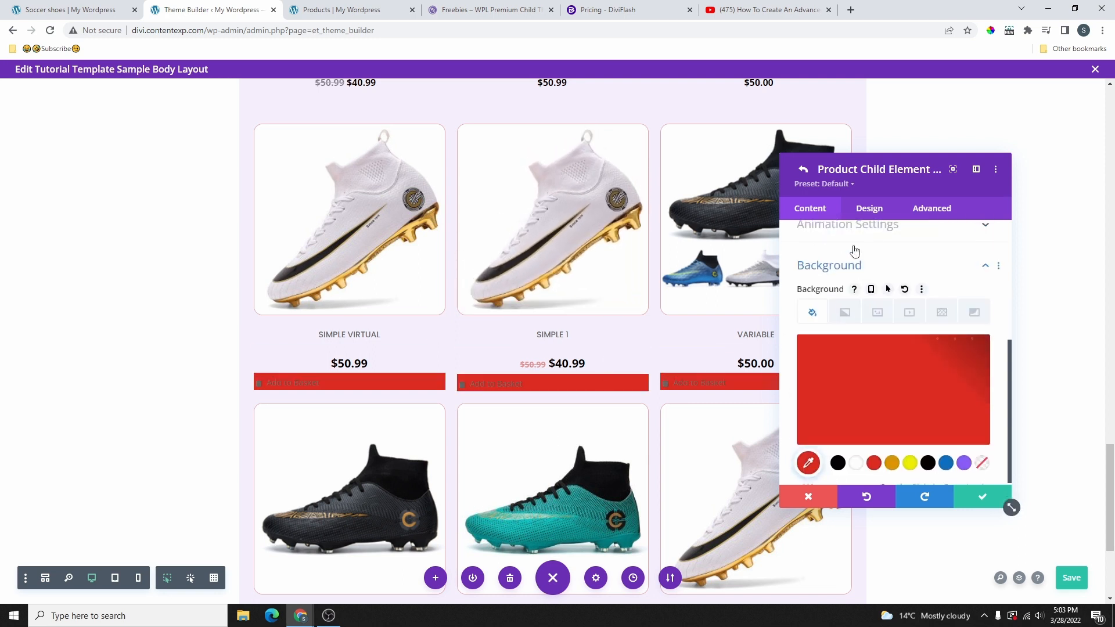
# Step: Make the add_to_cart element's text white and centered, and round all its corners to 15px
pyautogui.click(869, 210)
pyautogui.click(850, 298)
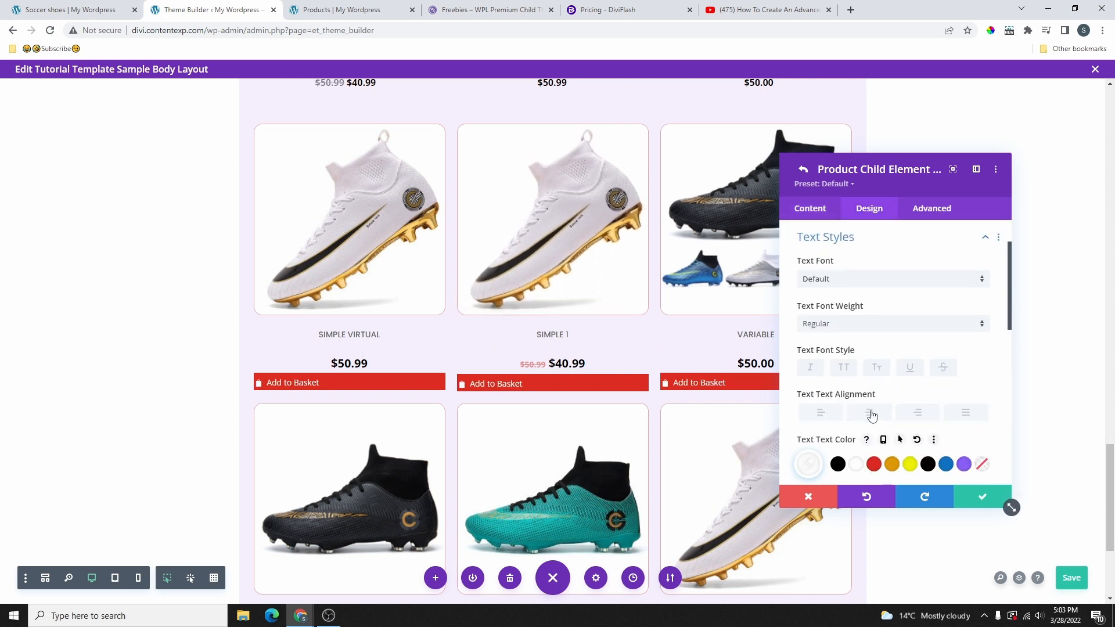
pyautogui.click(869, 412)
pyautogui.scroll(-8, 849, 366)
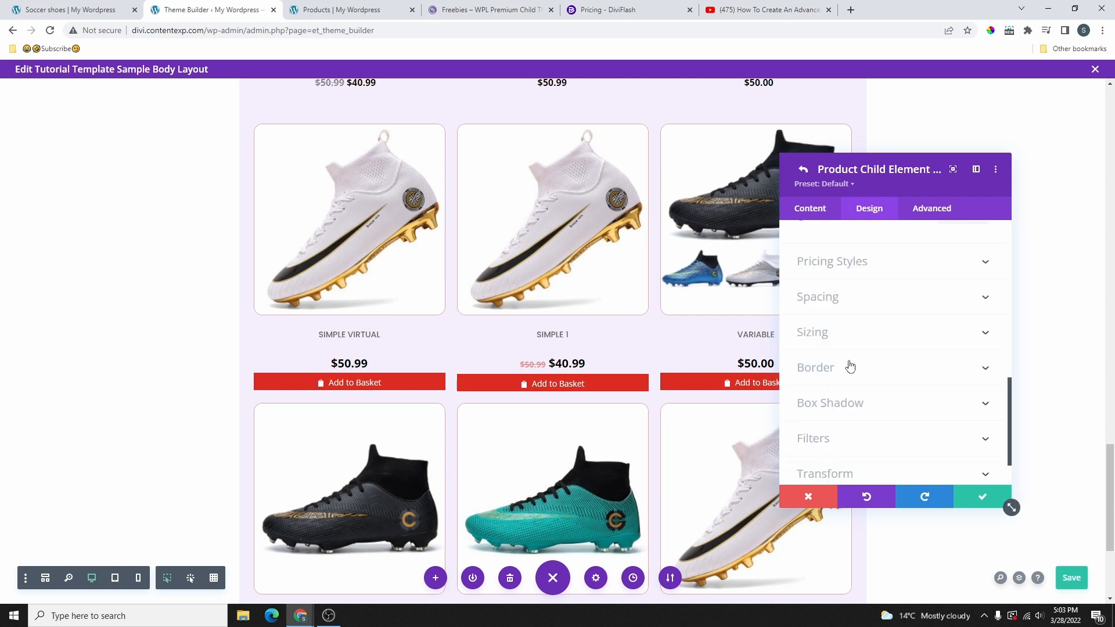
pyautogui.click(850, 366)
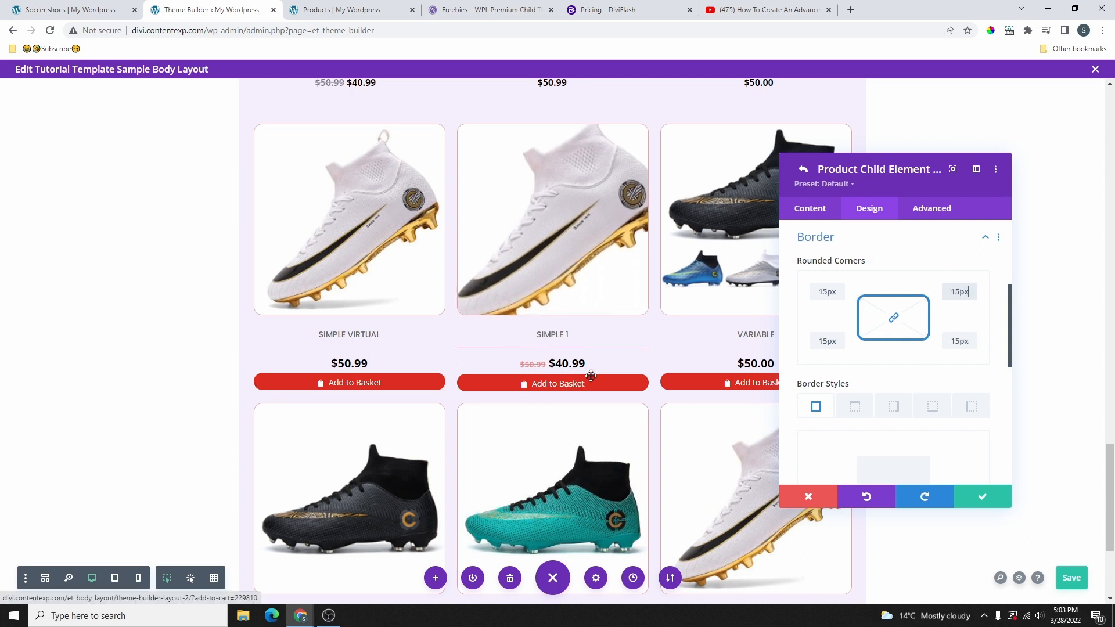
# Step: In the add_to_cart element's spacing, leave the top padding empty and set the bottom padding to 5px
pyautogui.scroll(-4, 877, 353)
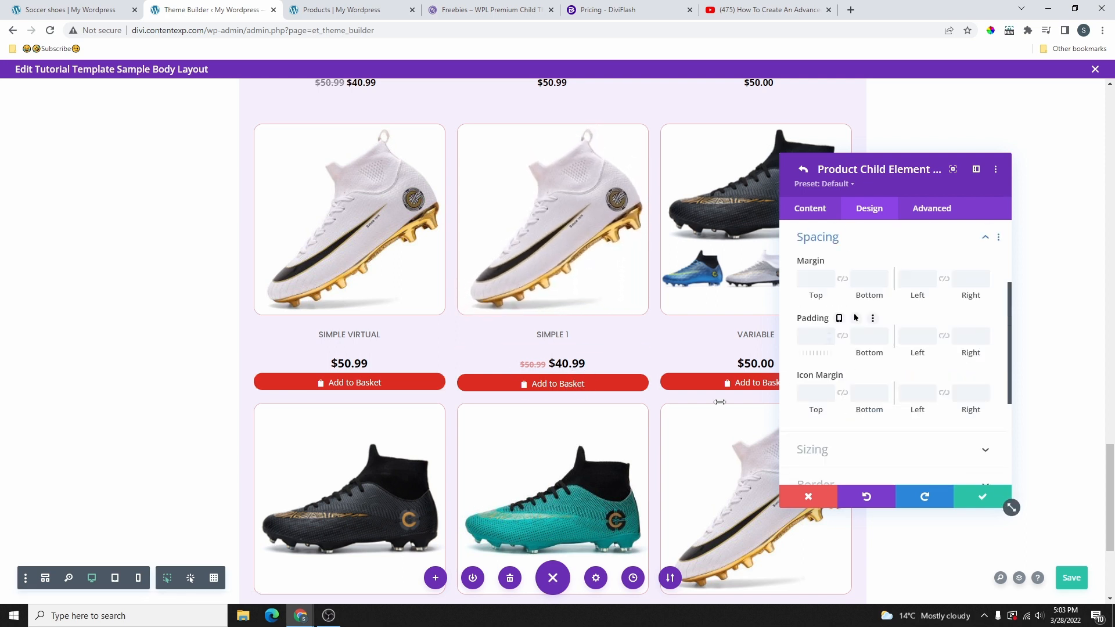
pyautogui.click(815, 335)
pyautogui.write('5')
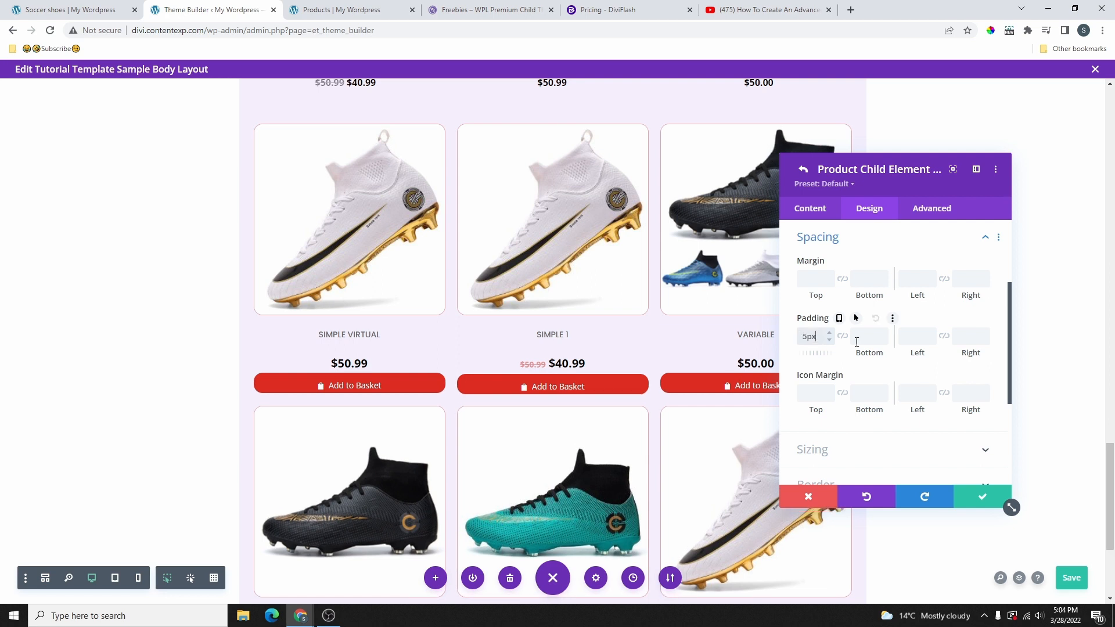
pyautogui.click(868, 335)
pyautogui.moveTo(819, 336); pyautogui.dragTo(798, 342)
pyautogui.press('BackSpace')
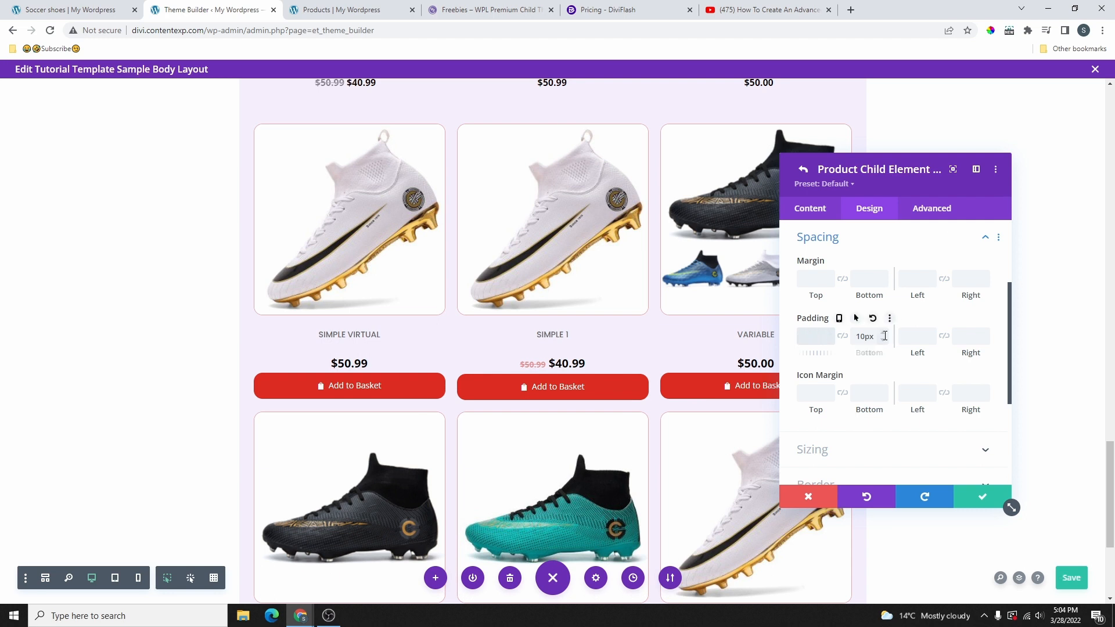
pyautogui.moveTo(884, 336); pyautogui.dragTo(855, 337)
pyautogui.write('5px')
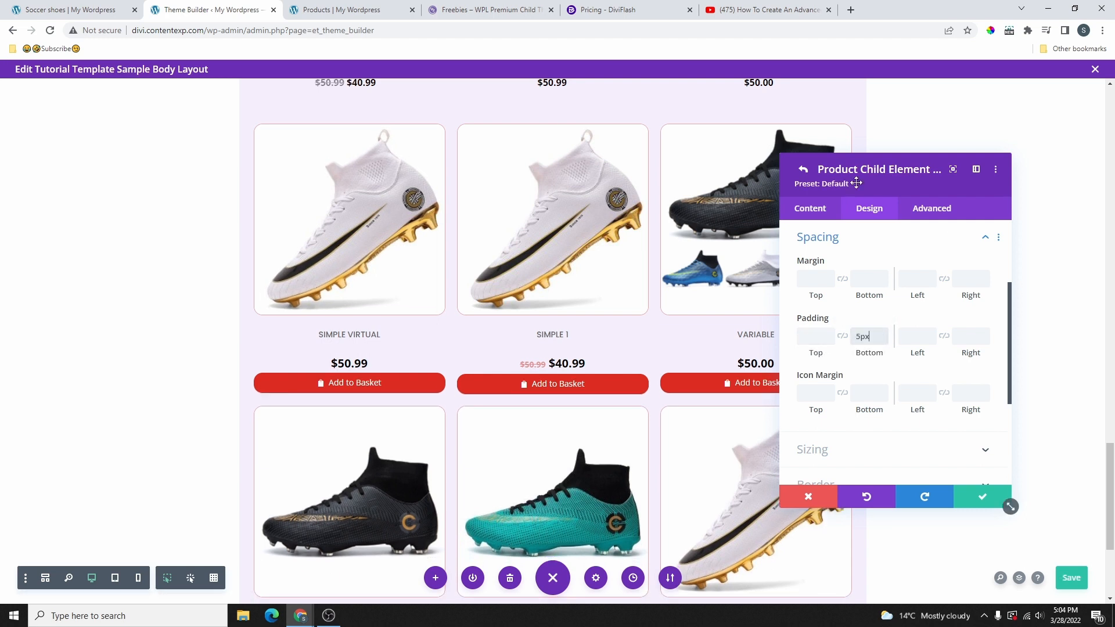
# Step: Give the add_to_cart element a purple #8b5cf9 background on hover and return to its default desktop background state
pyautogui.moveTo(856, 183); pyautogui.dragTo(969, 145)
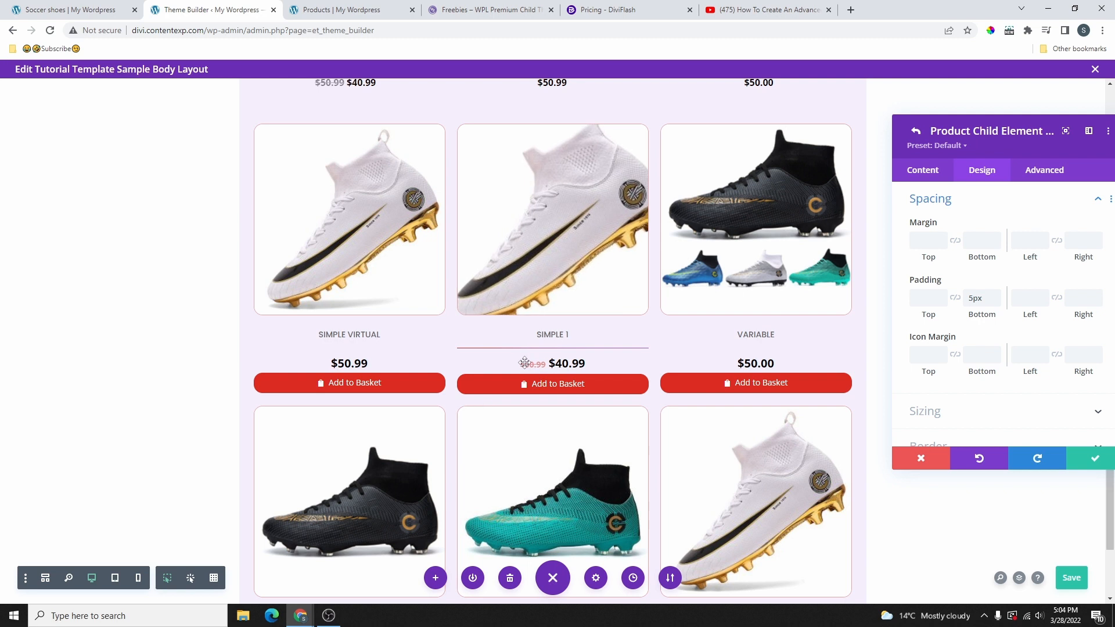
pyautogui.scroll(-3, 431, 311)
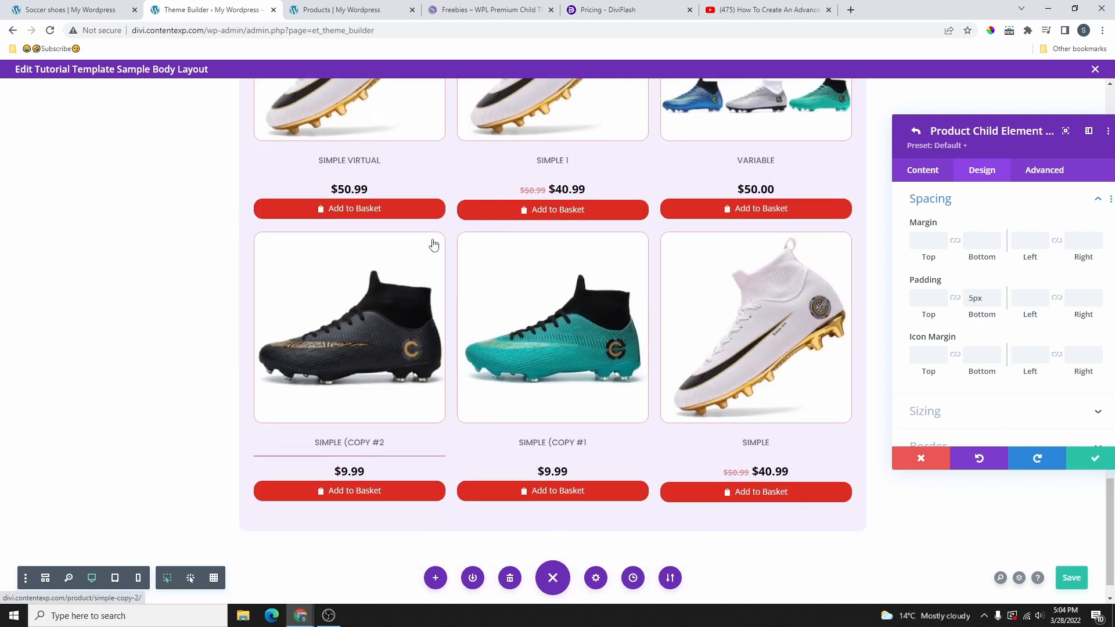
pyautogui.scroll(-1, 433, 244)
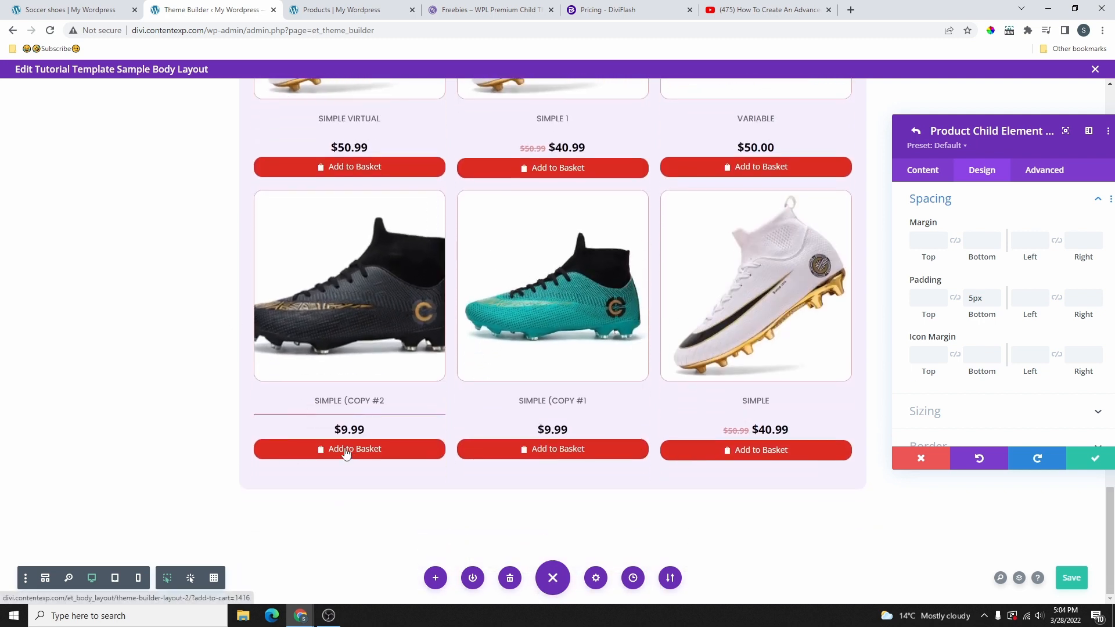
pyautogui.scroll(3, 1009, 372)
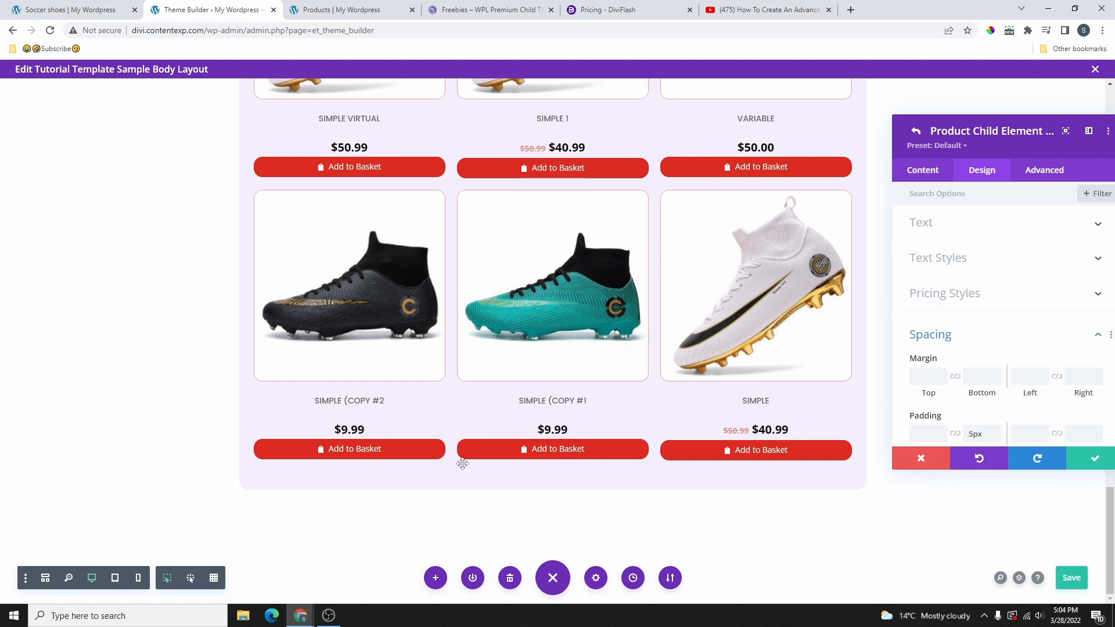
pyautogui.click(933, 181)
pyautogui.click(950, 333)
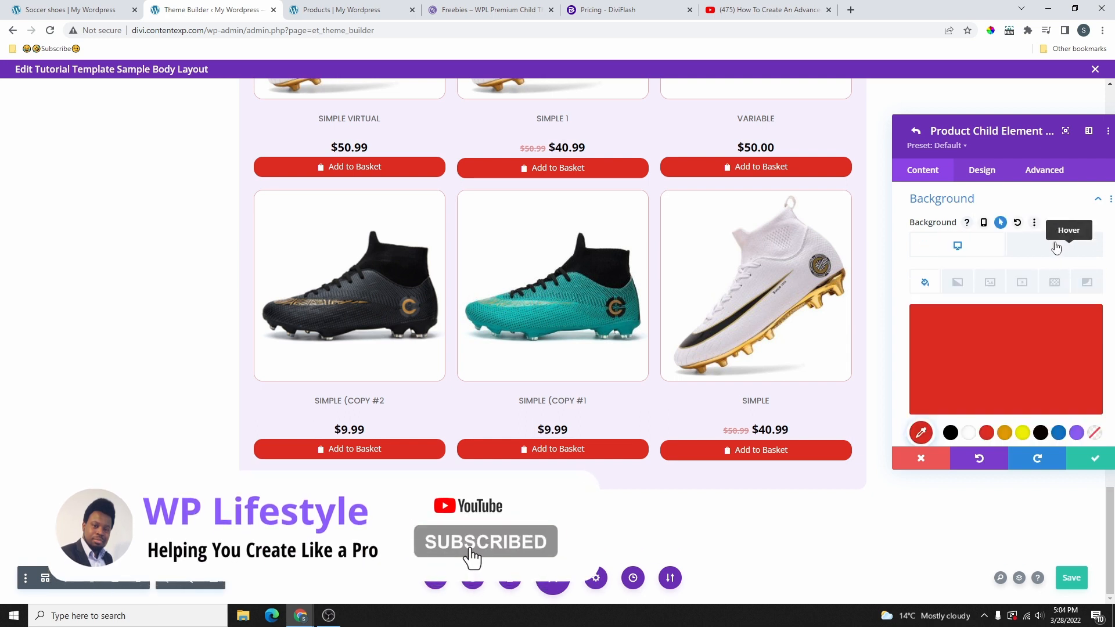
pyautogui.click(1056, 247)
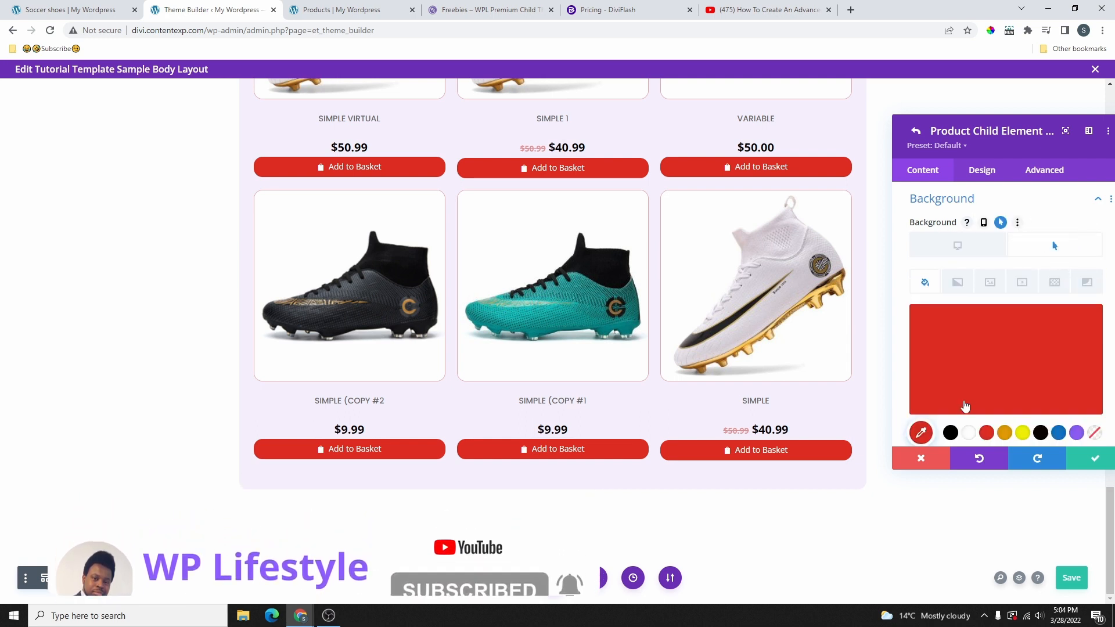
pyautogui.click(1076, 433)
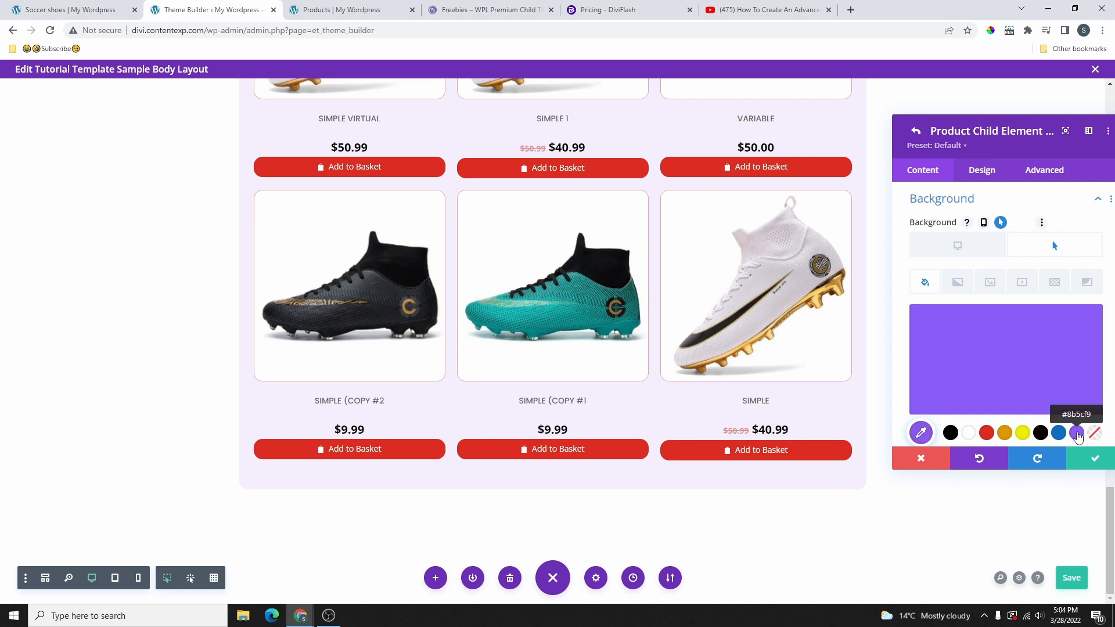
pyautogui.click(959, 246)
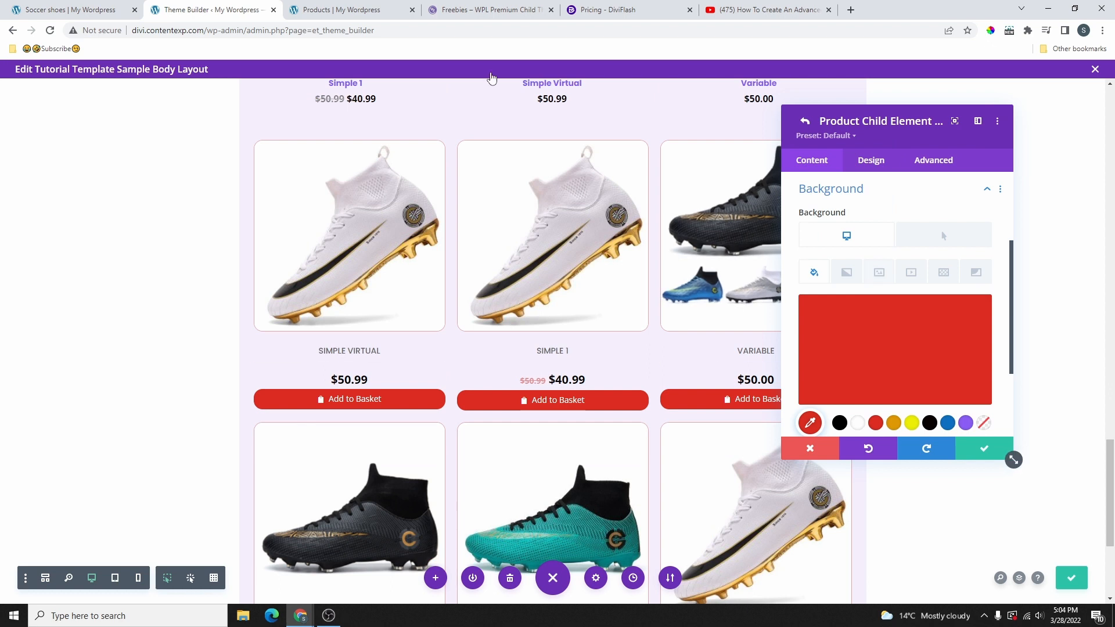
# Step: Check the price and cart layout on the live Soccer shoes page, and set the price element's display to Inline in the Theme Builder
pyautogui.click(78, 4)
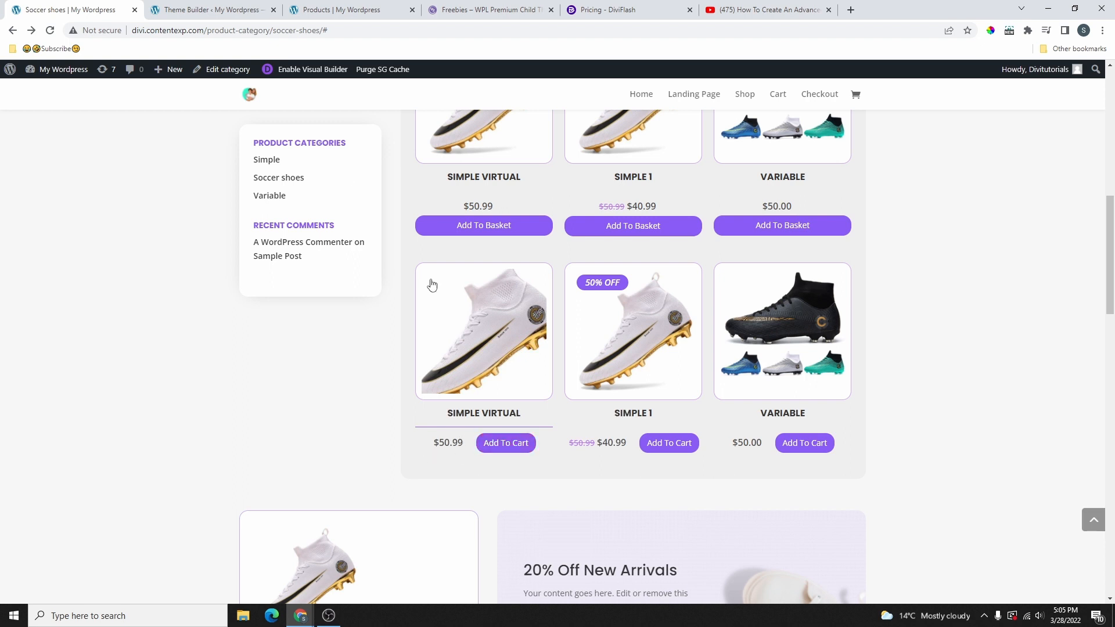
pyautogui.click(214, 10)
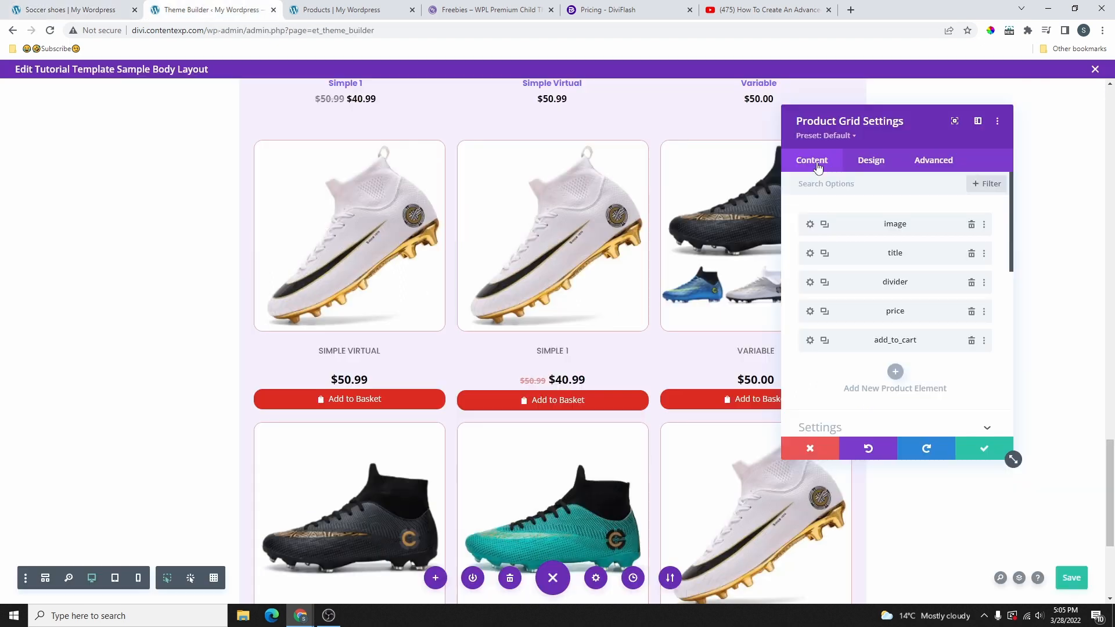
pyautogui.click(810, 314)
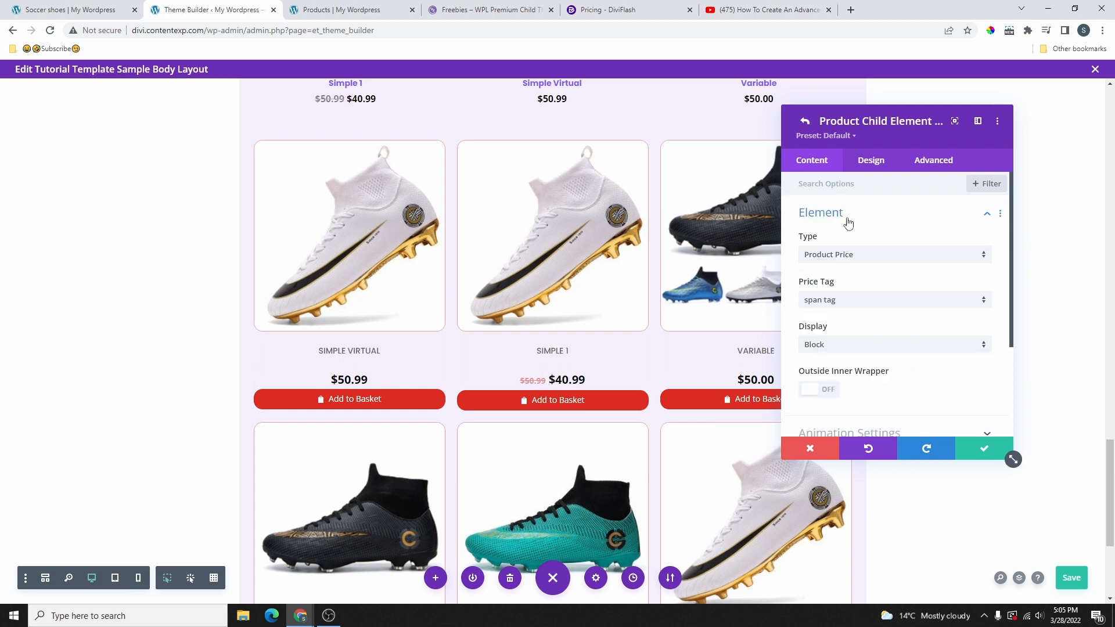
pyautogui.click(845, 349)
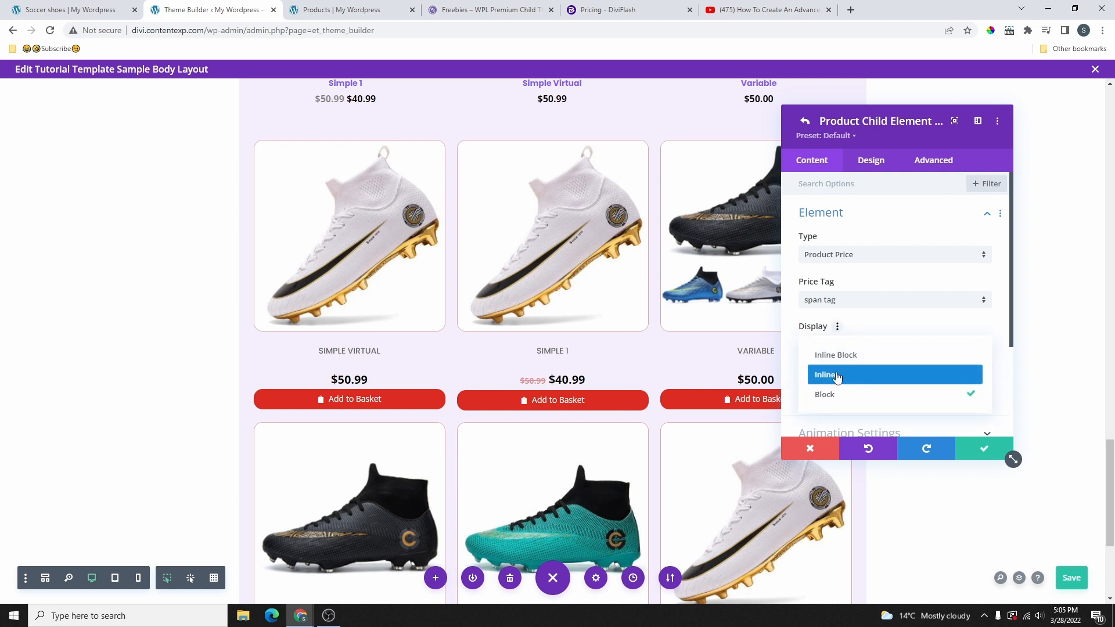
pyautogui.click(844, 377)
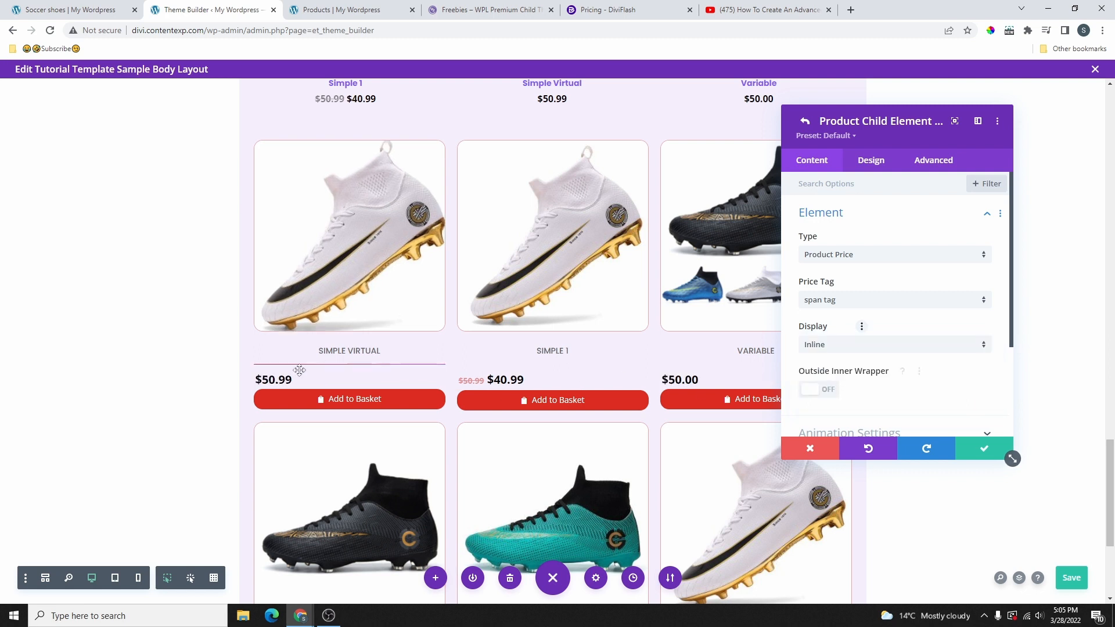
# Step: Set the add_to_cart element's display to Inline and return to the product grid's settings
pyautogui.click(805, 121)
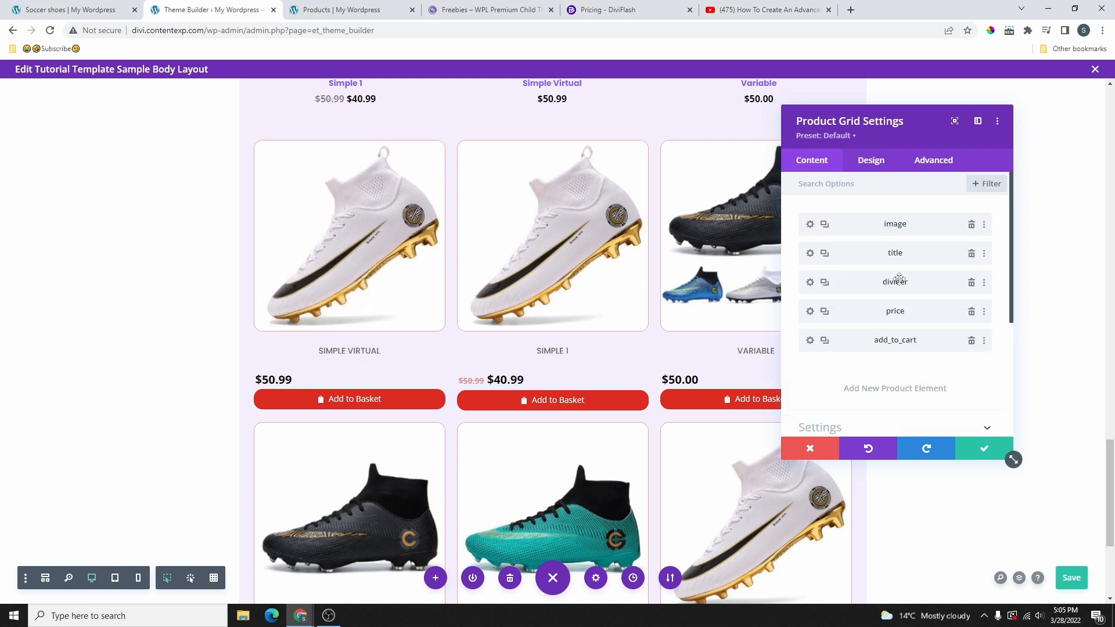
pyautogui.click(810, 341)
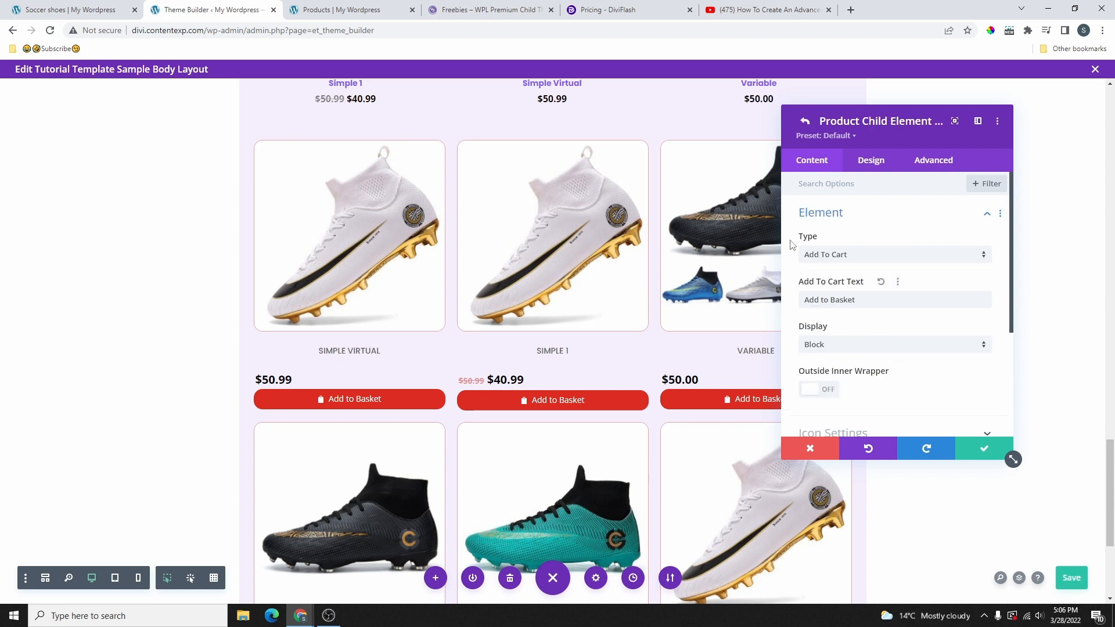
pyautogui.click(840, 217)
pyautogui.click(848, 216)
pyautogui.click(845, 349)
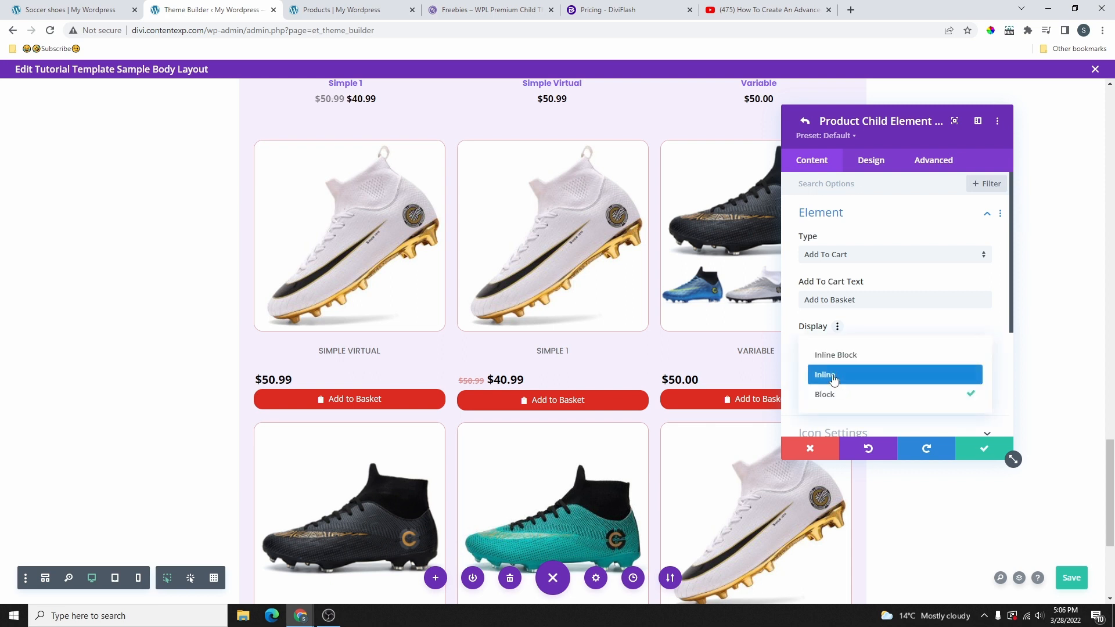
pyautogui.click(838, 376)
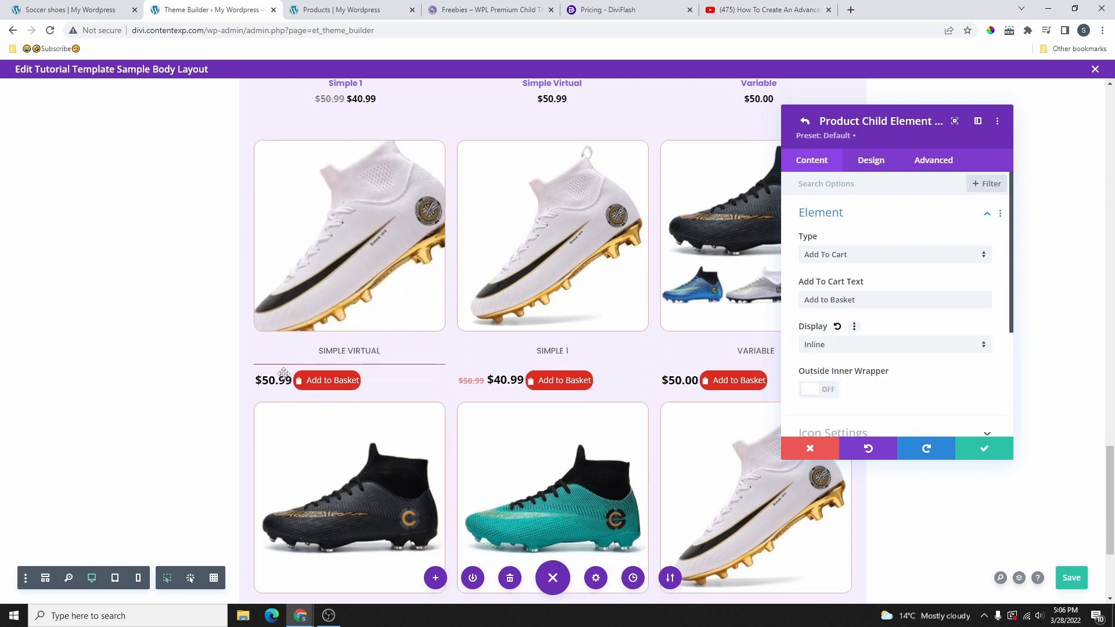
pyautogui.click(983, 449)
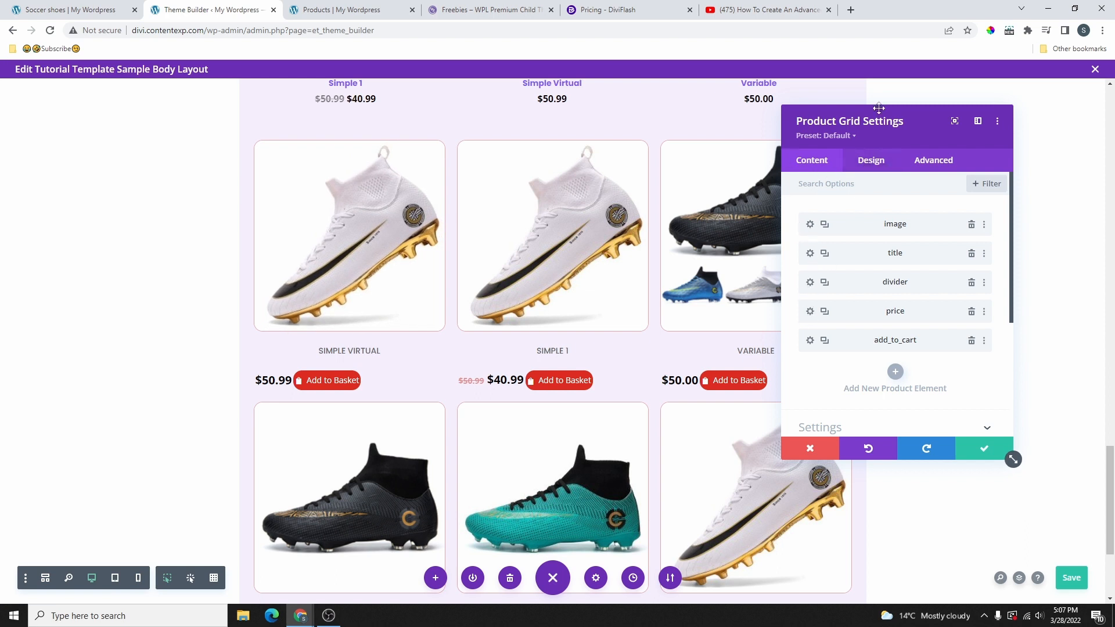
# Step: Set the product grid's alignment to center
pyautogui.click(879, 170)
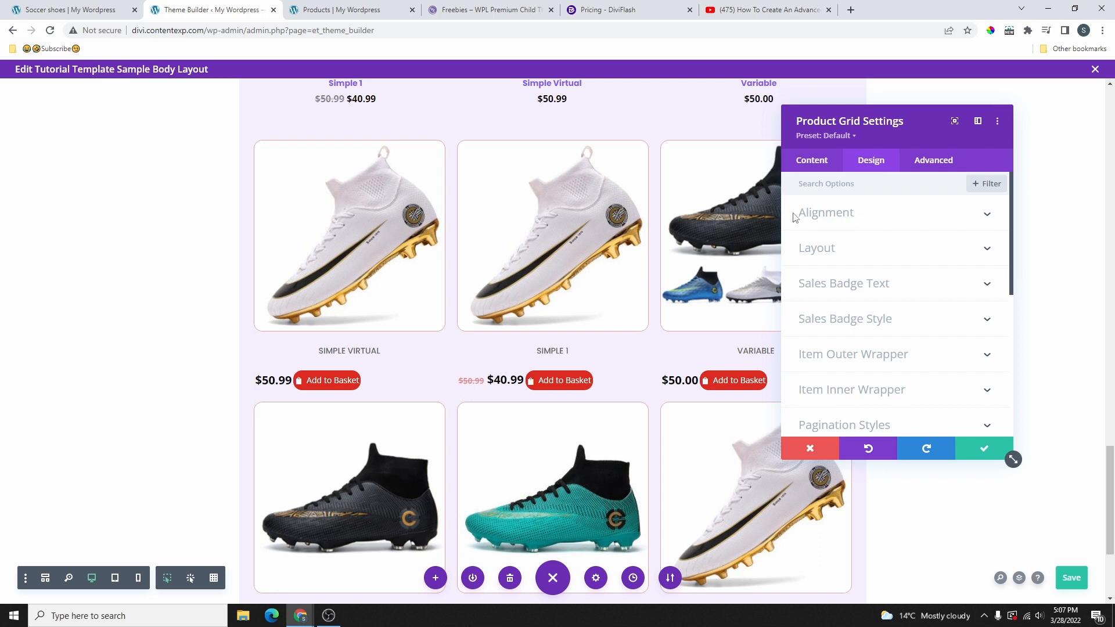
pyautogui.click(849, 226)
pyautogui.click(894, 254)
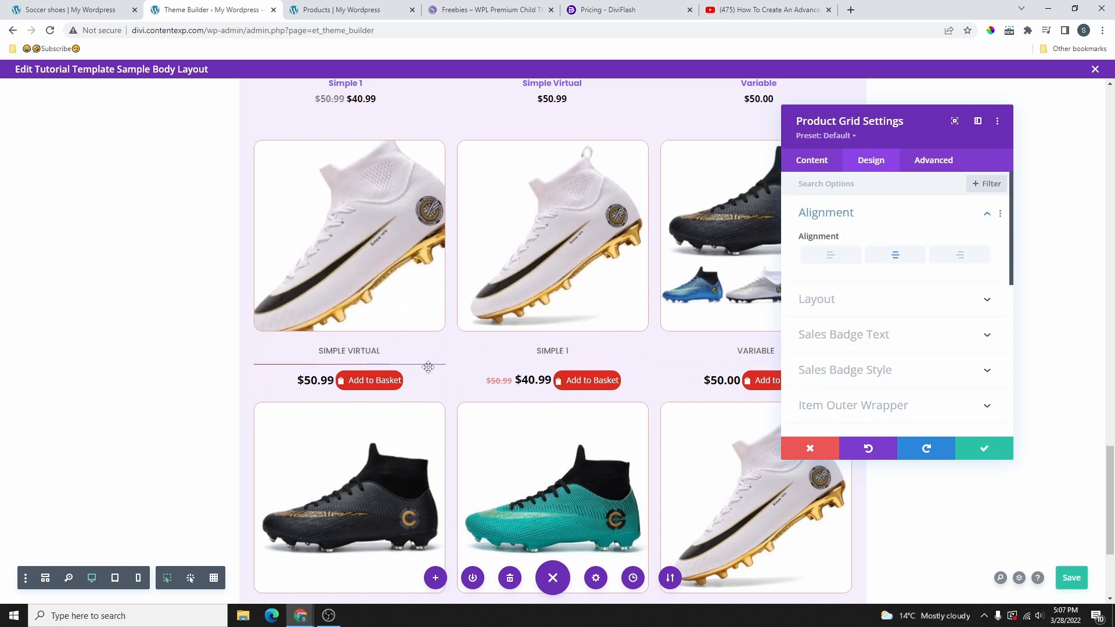
pyautogui.scroll(1, 428, 366)
pyautogui.click(857, 215)
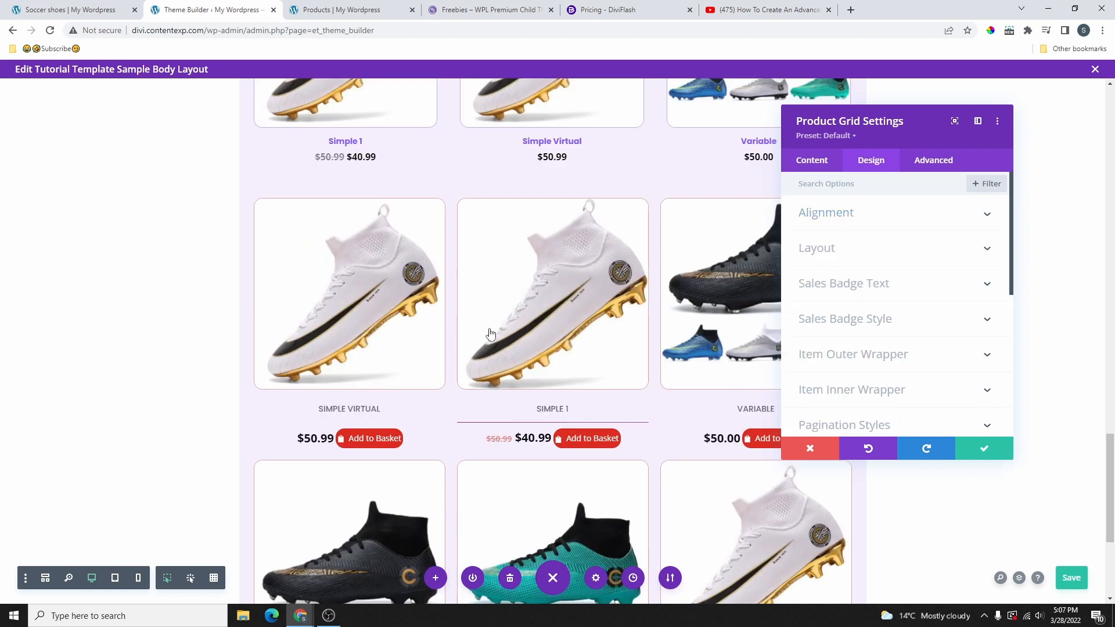
# Step: Set the product grid layout to 4 columns and turn on equal height
pyautogui.click(874, 252)
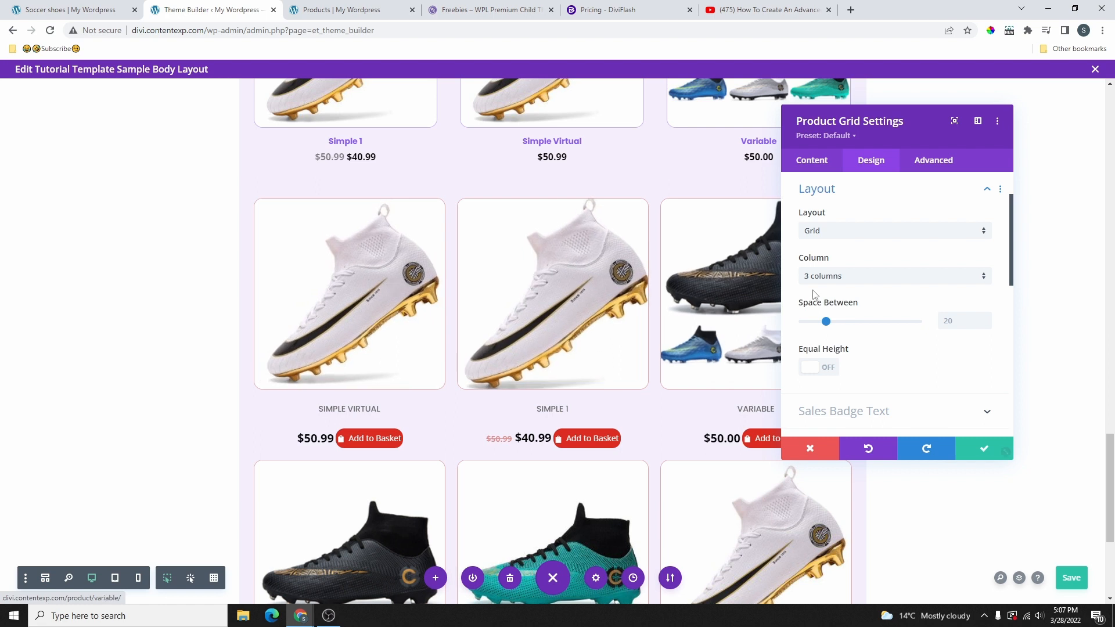
pyautogui.click(883, 279)
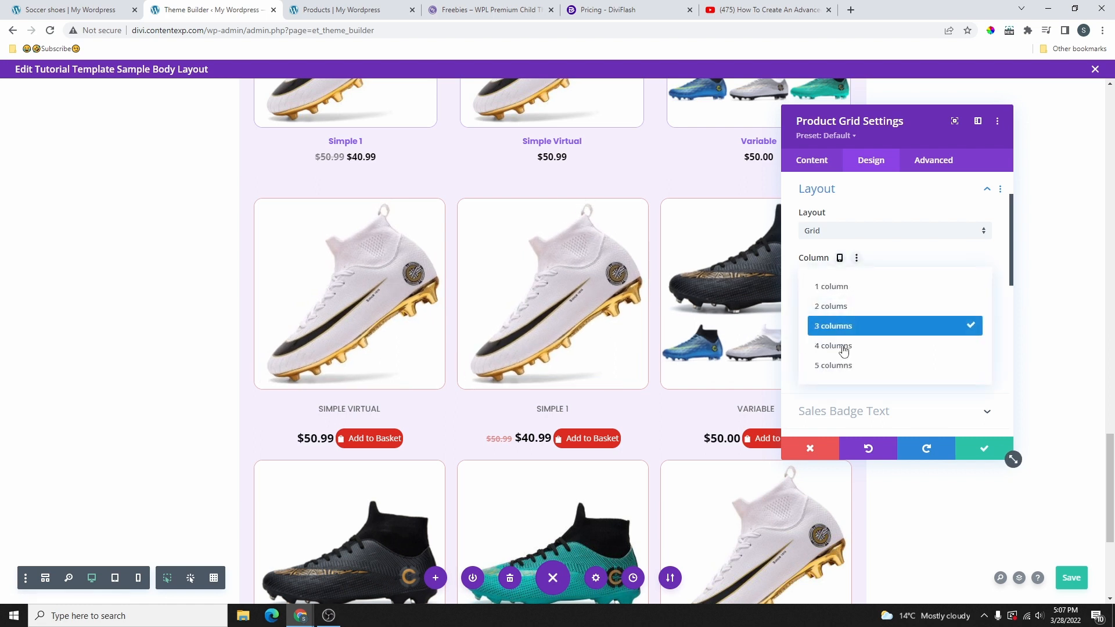
pyautogui.click(850, 347)
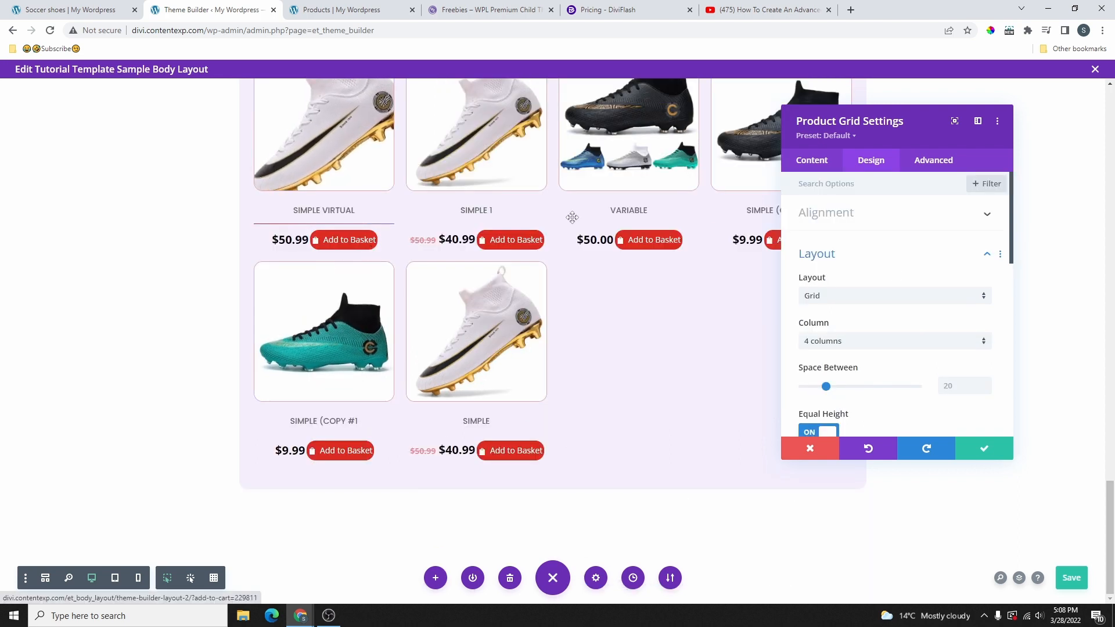
# Step: Open the add_to_cart element's spacing settings in the product grid
pyautogui.click(822, 160)
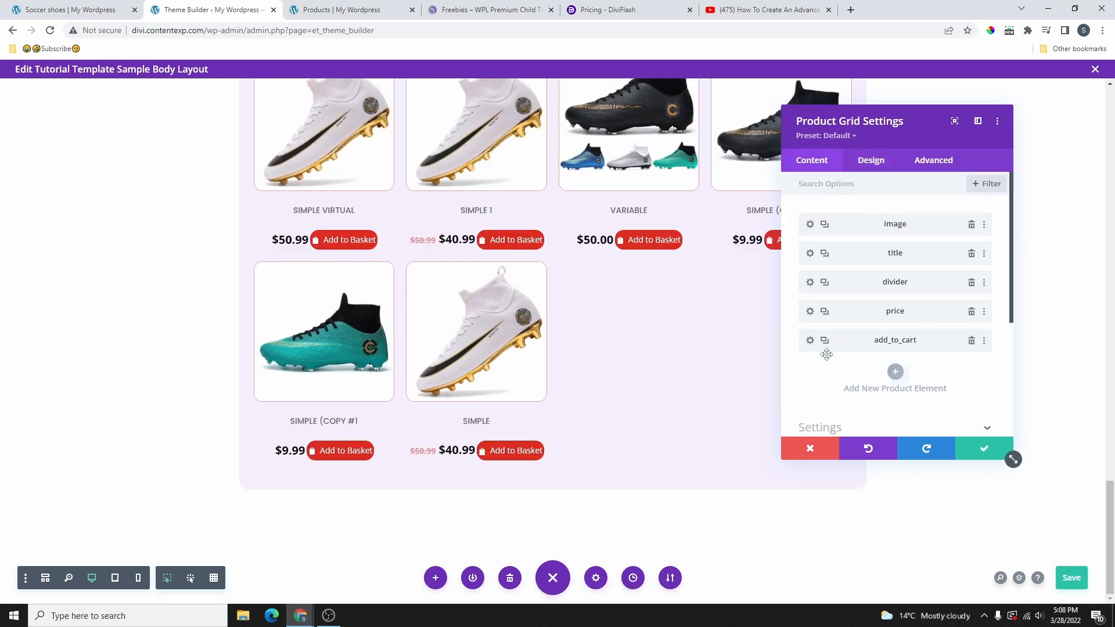
pyautogui.click(808, 342)
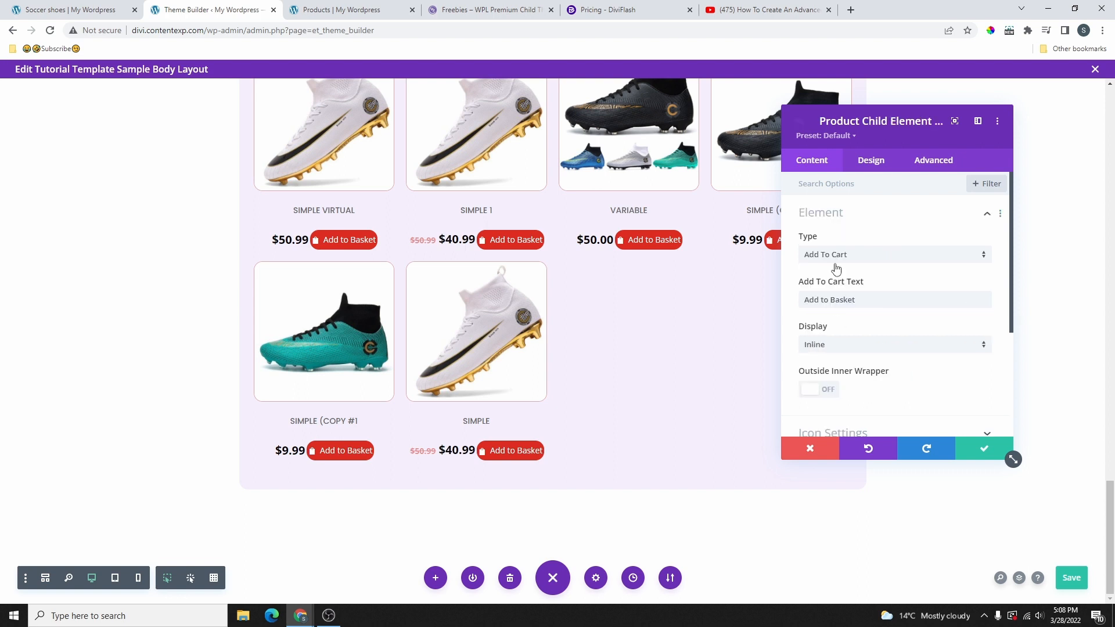
pyautogui.click(872, 168)
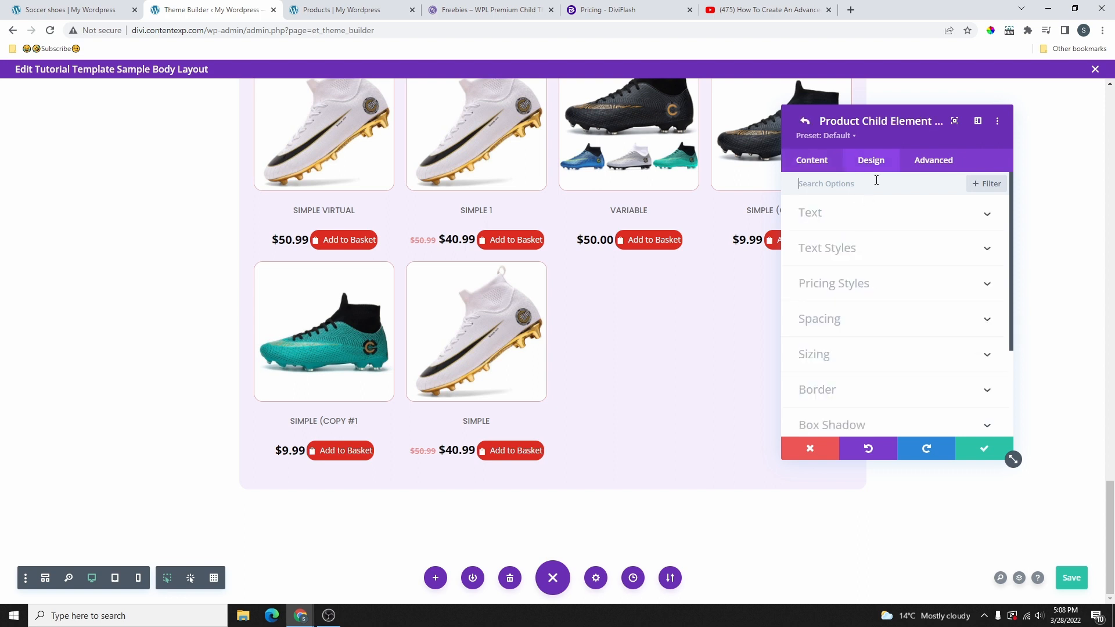
pyautogui.click(852, 319)
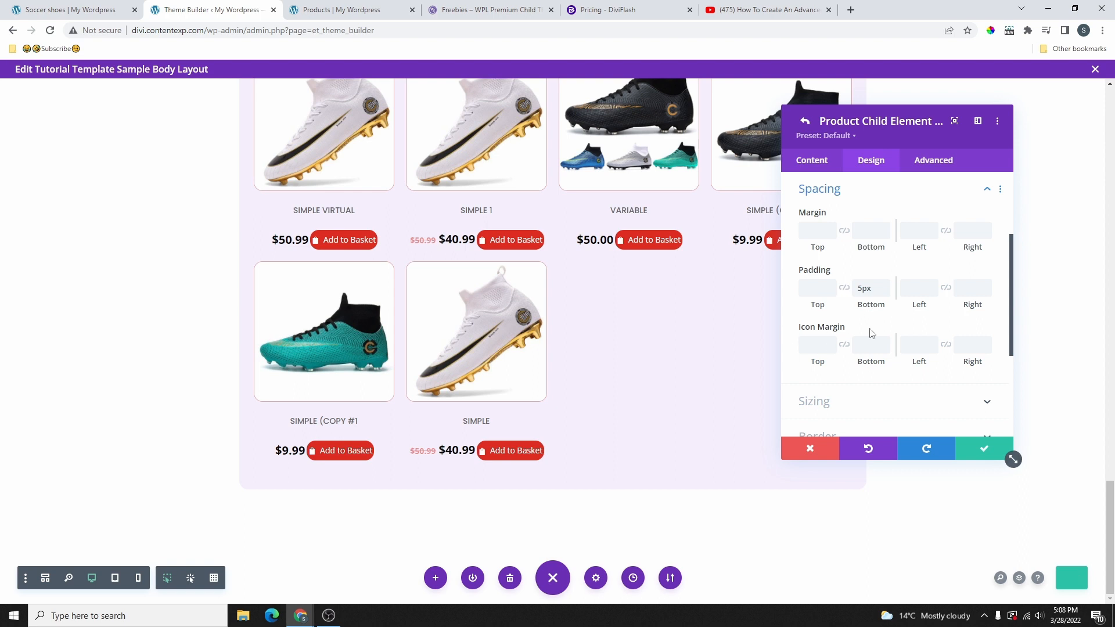
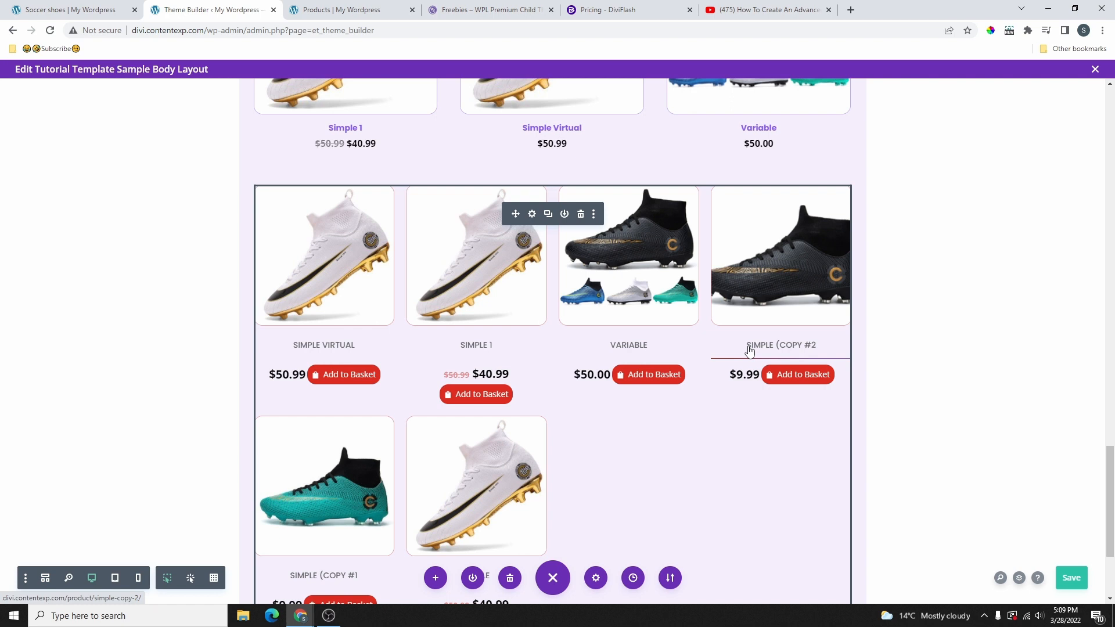
# Step: Save the sample body layout, close the layout editor and save the Theme Builder changes
pyautogui.click(1071, 578)
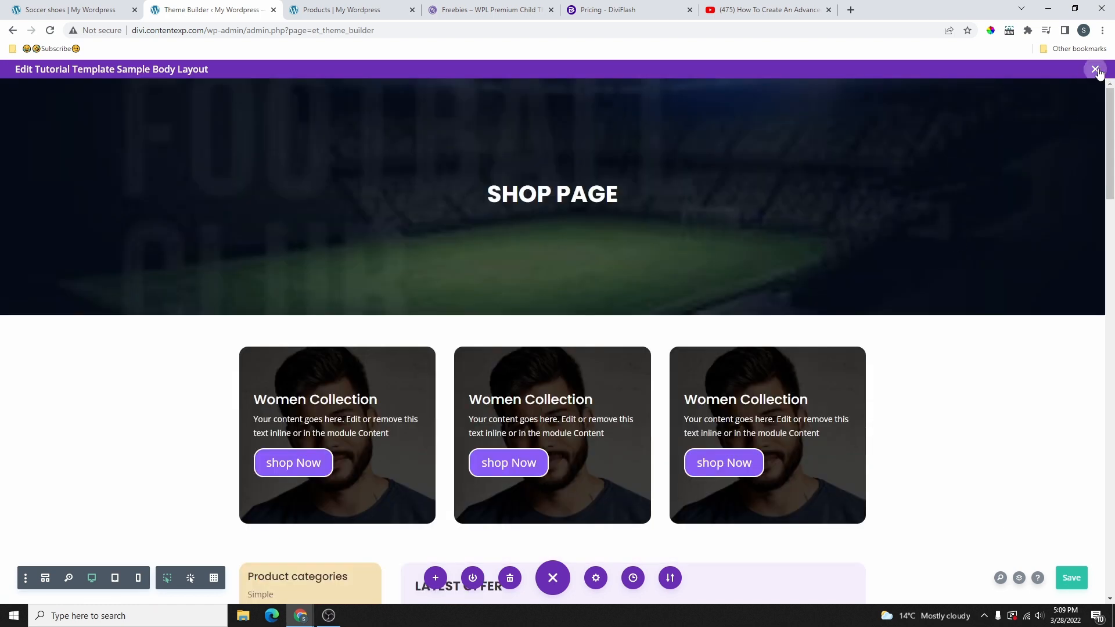
pyautogui.click(1095, 70)
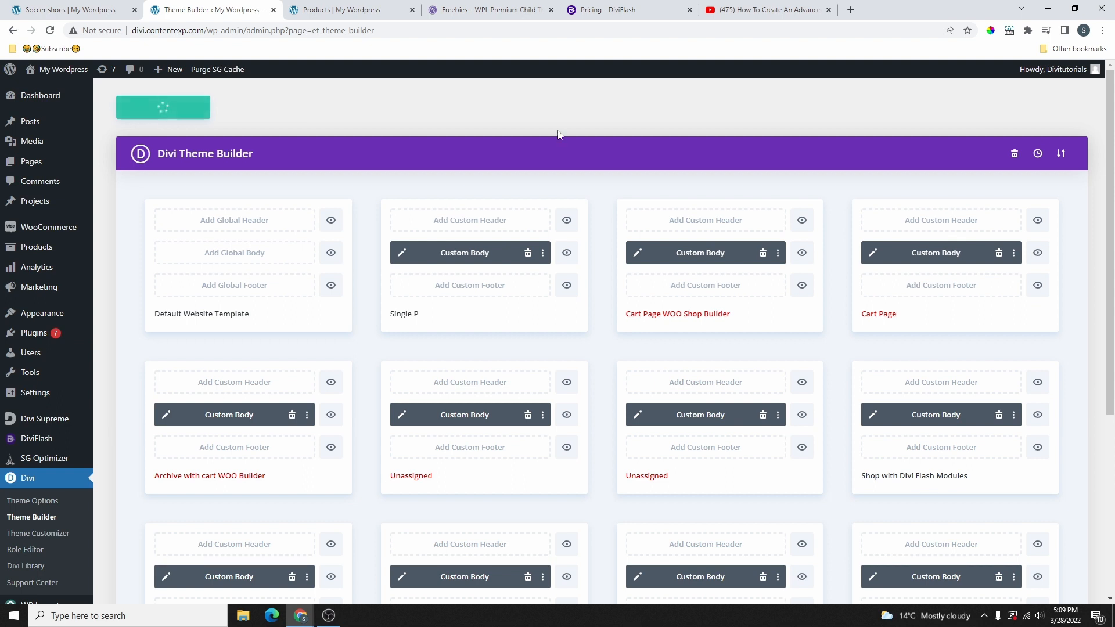
# Step: Examine the live Shop page, comparing the four-column product grid with the page's other product sections
pyautogui.hotkey('ctrl', 'Tab')
pyautogui.scroll(-18, 525, 341)
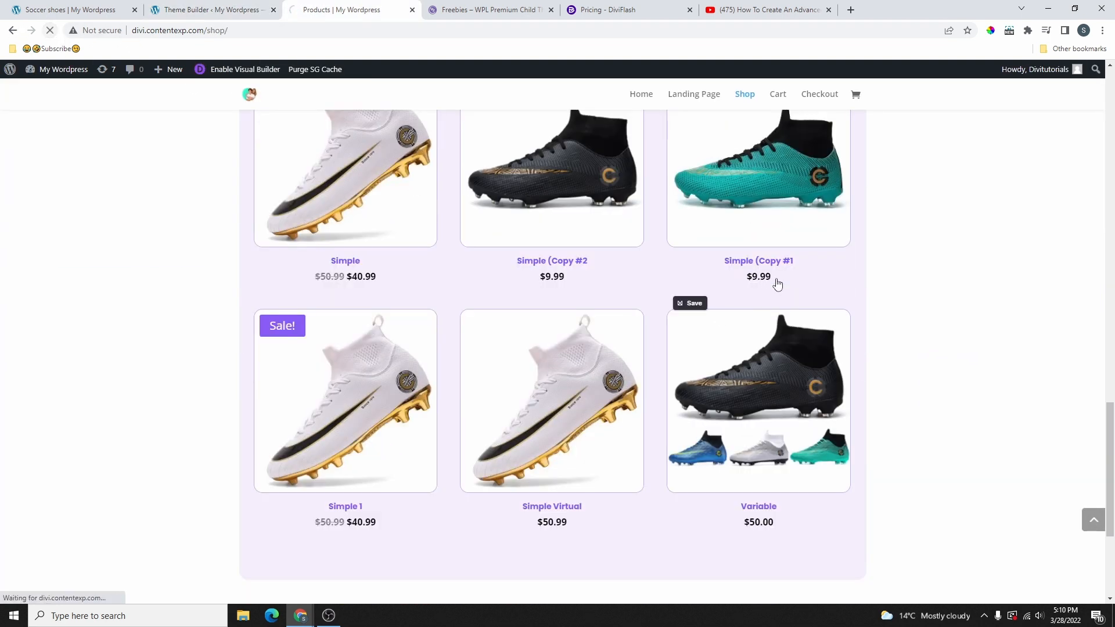
pyautogui.scroll(-7, 160, 438)
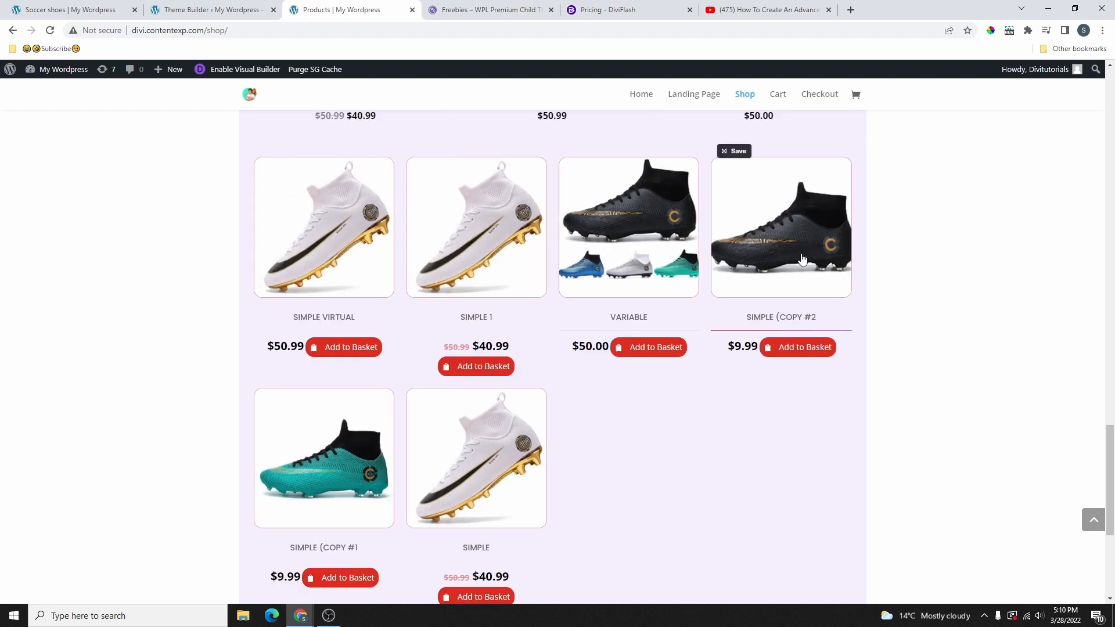
pyautogui.scroll(-1, 650, 308)
pyautogui.scroll(-3, 378, 242)
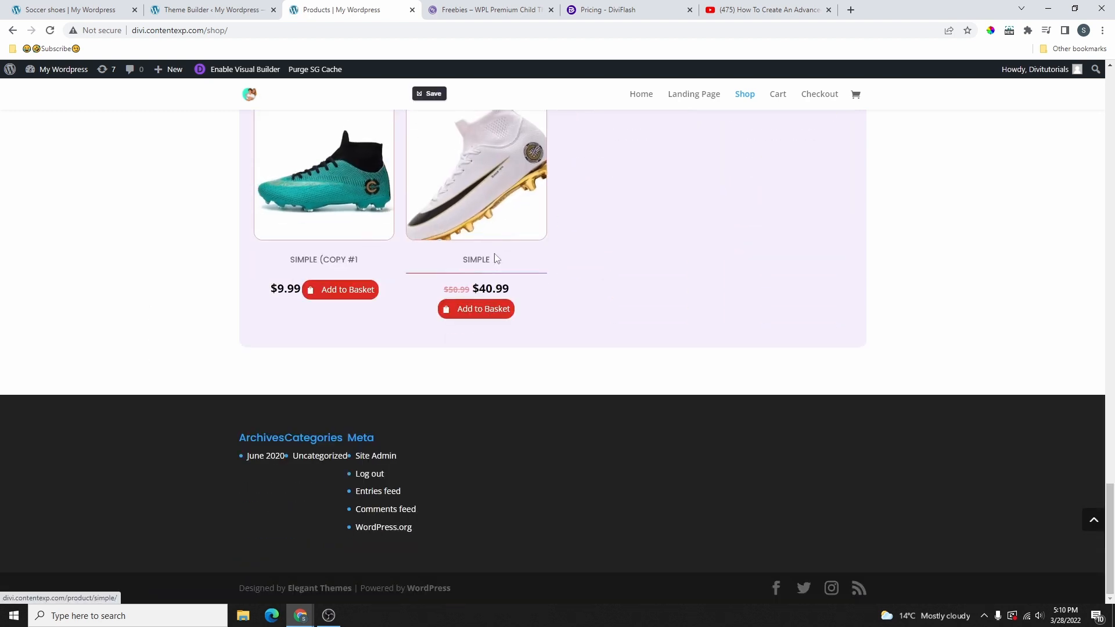
pyautogui.scroll(6, 429, 261)
pyautogui.scroll(15, 427, 271)
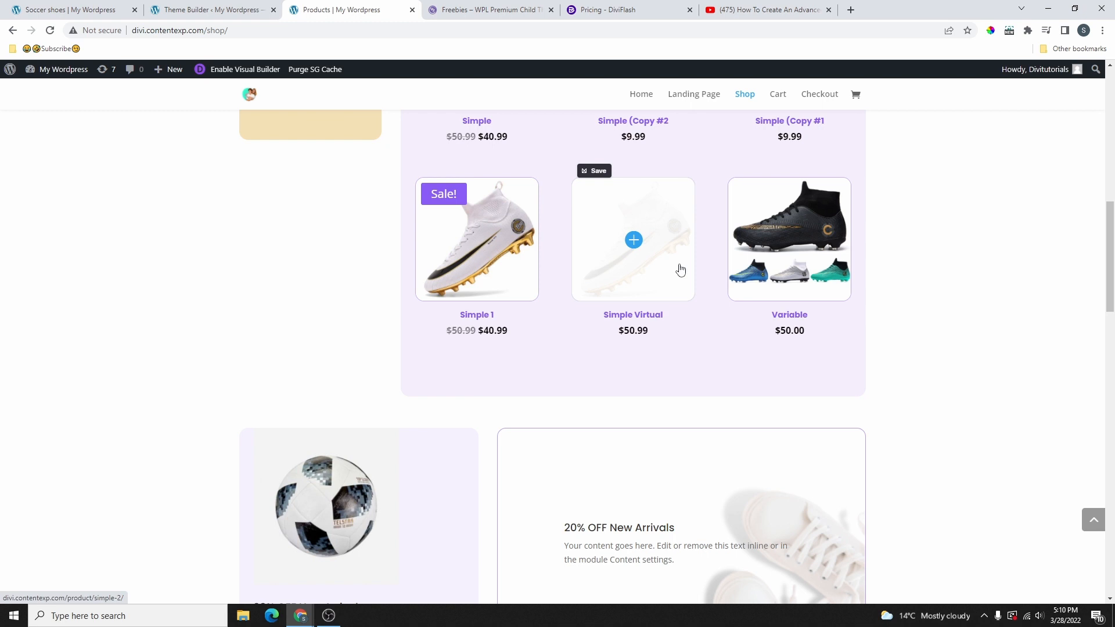
pyautogui.scroll(-12, 696, 319)
pyautogui.scroll(3, 721, 372)
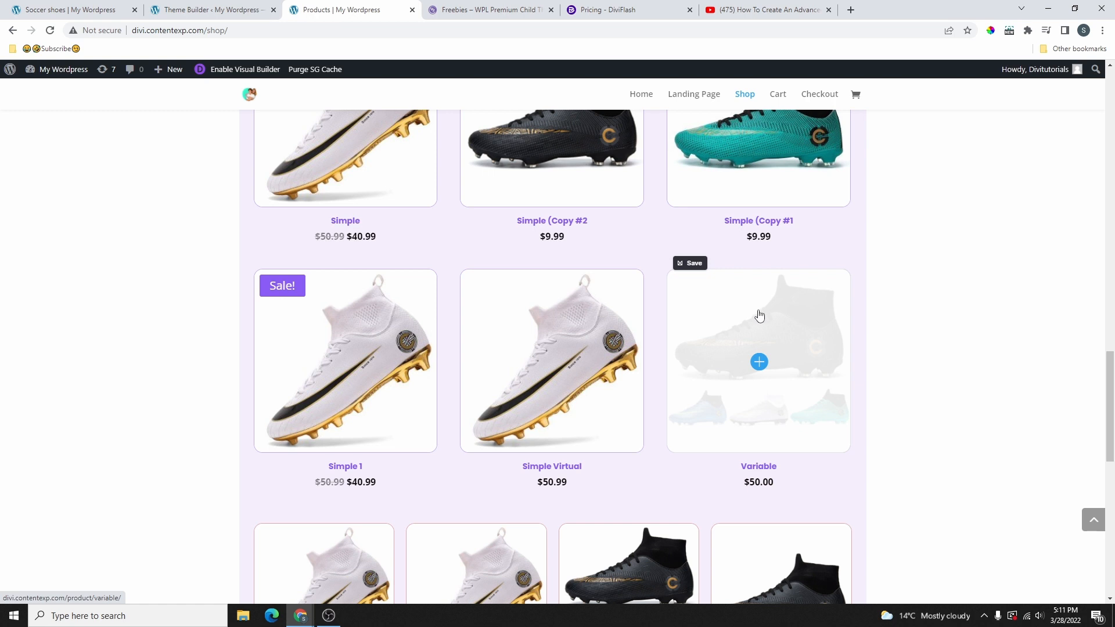
pyautogui.scroll(5, 528, 322)
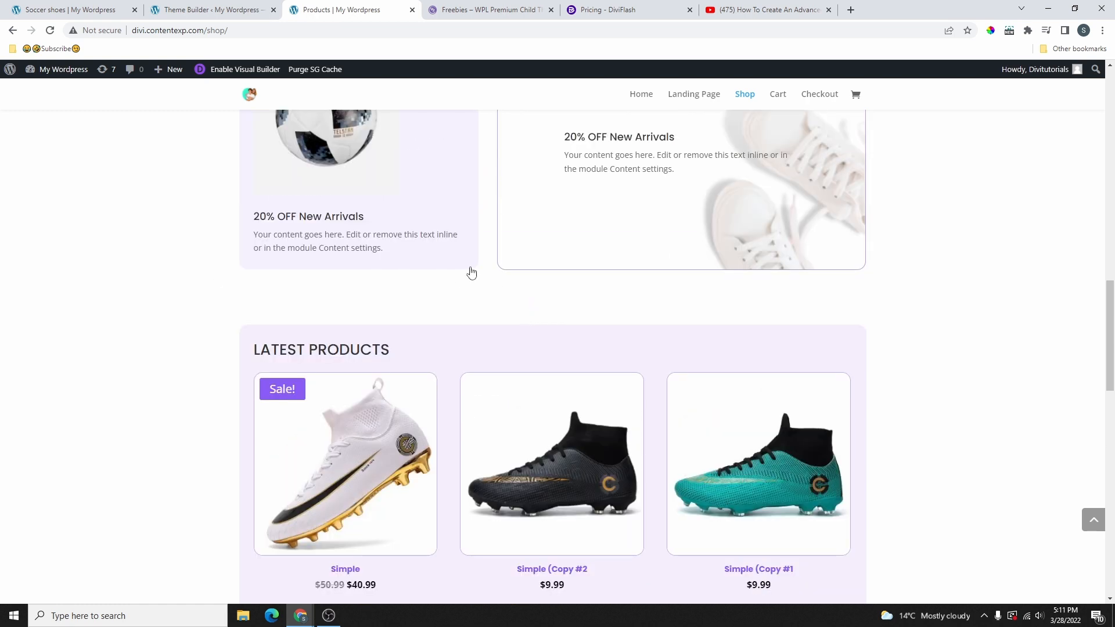
# Step: Download the Free Woo Divi Theme Builder Templates 2022 from the Freebies page and view the JSON files in its folder
pyautogui.click(494, 12)
pyautogui.click(86, 34)
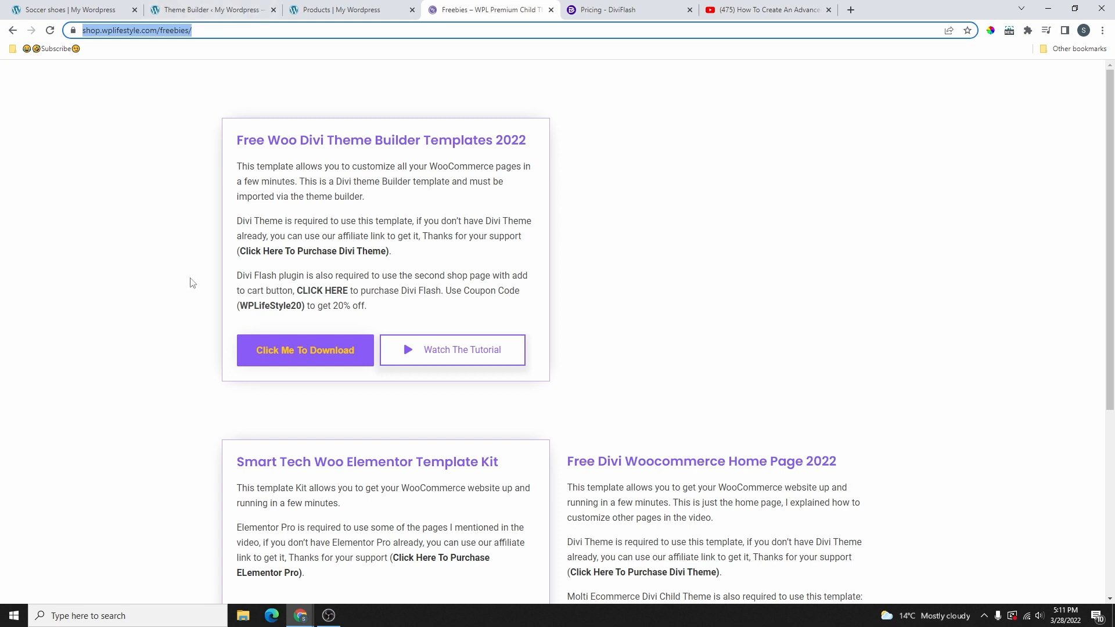
pyautogui.click(308, 355)
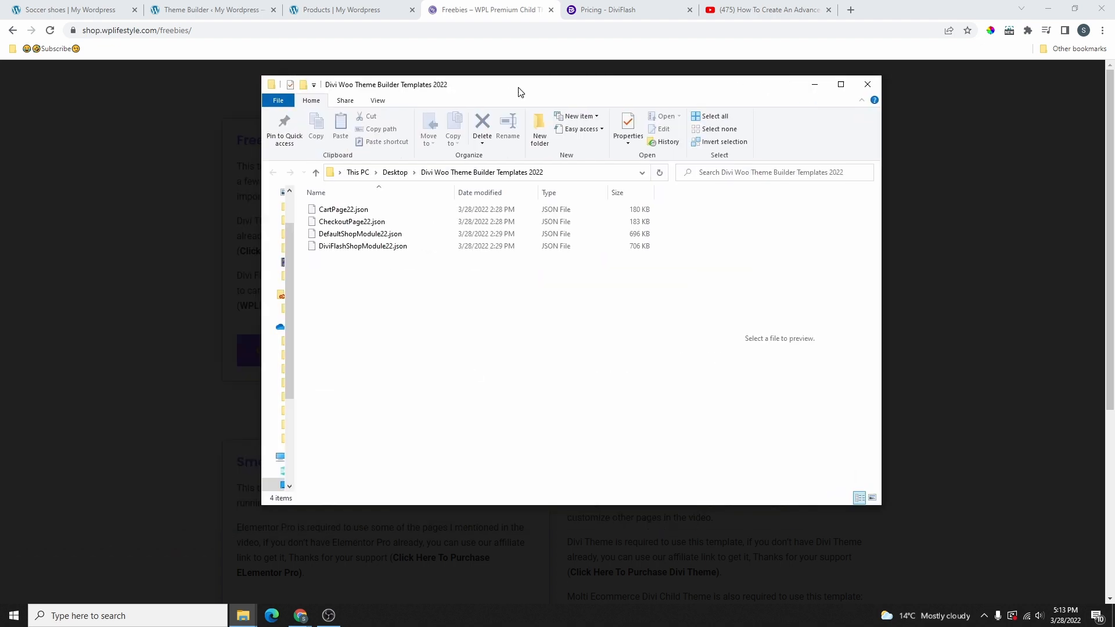
pyautogui.moveTo(520, 90); pyautogui.dragTo(557, 132)
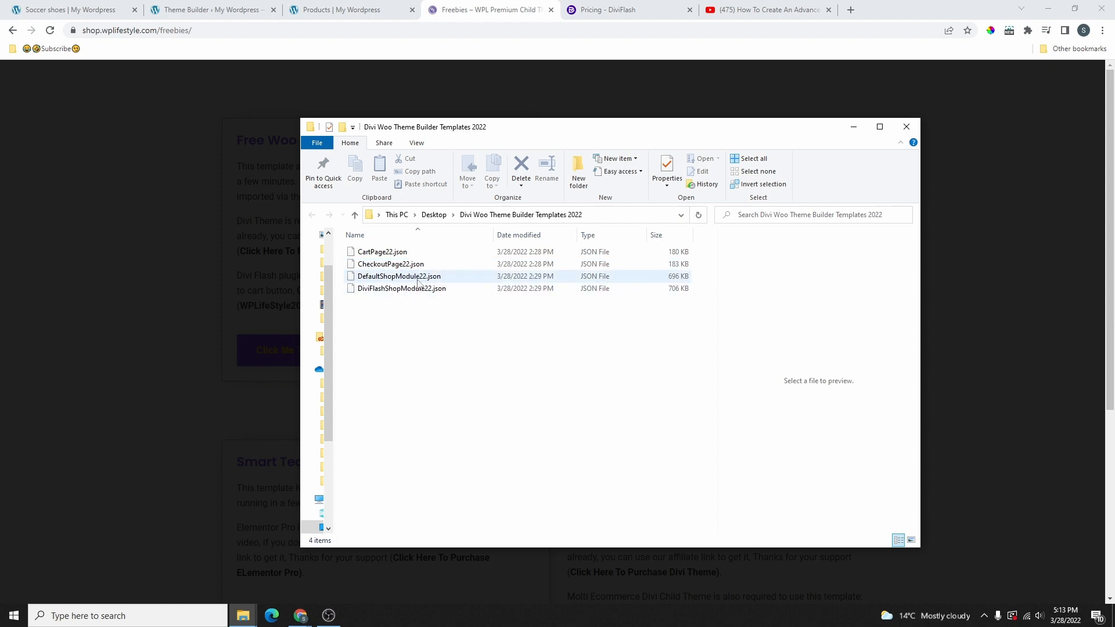
pyautogui.moveTo(582, 126)
pyautogui.mouseDown()
pyautogui.moveTo(606, 129)
pyautogui.moveTo(575, 120)
pyautogui.moveTo(587, 130)
pyautogui.mouseUp()
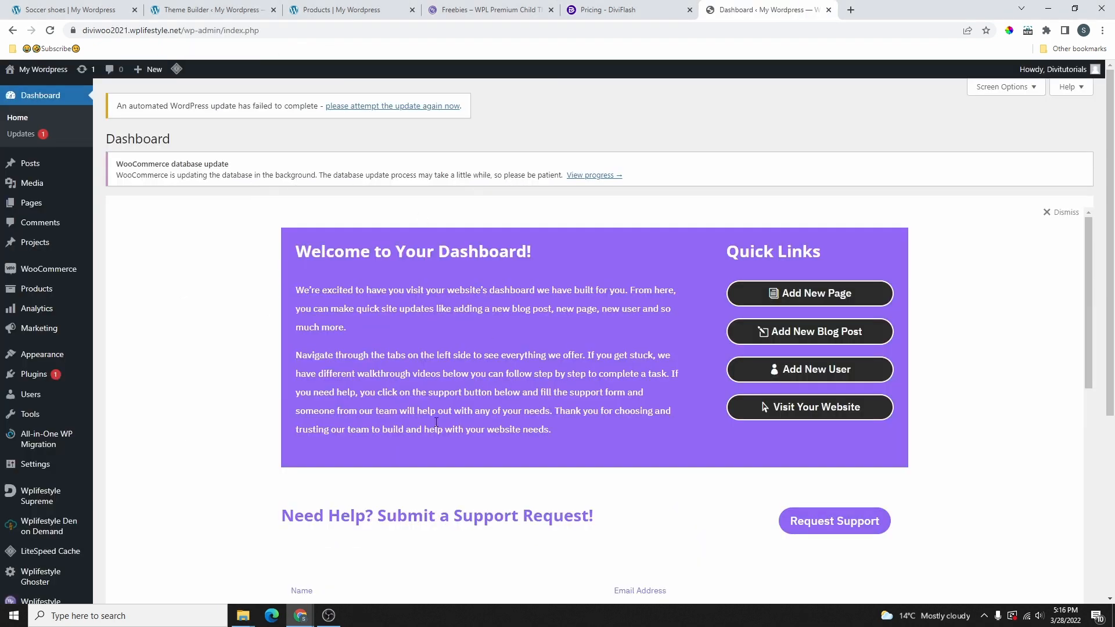
# Step: Open the diviwoo2021 site's front end in a new browser tab and go to its Shop page
pyautogui.moveTo(40, 72)
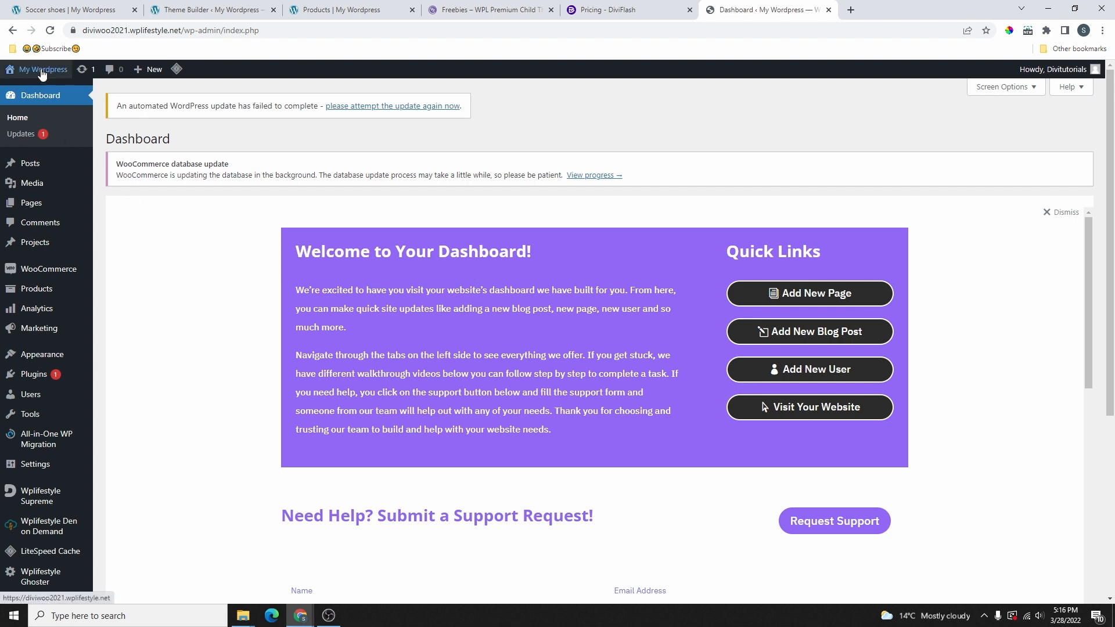
pyautogui.rightClick(26, 92)
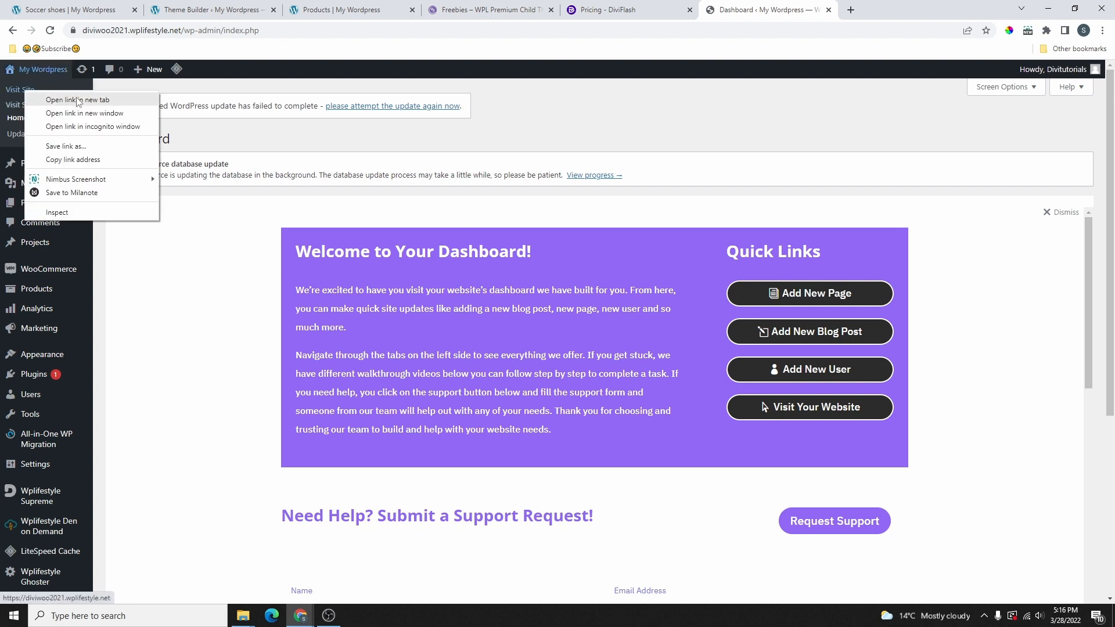
pyautogui.click(77, 100)
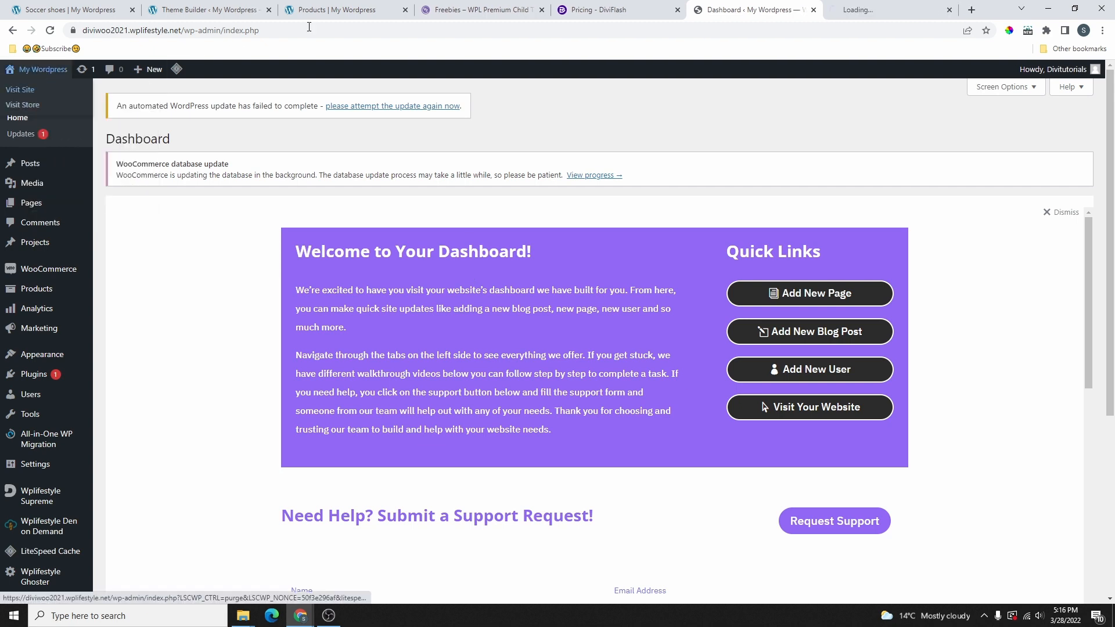
pyautogui.click(874, 16)
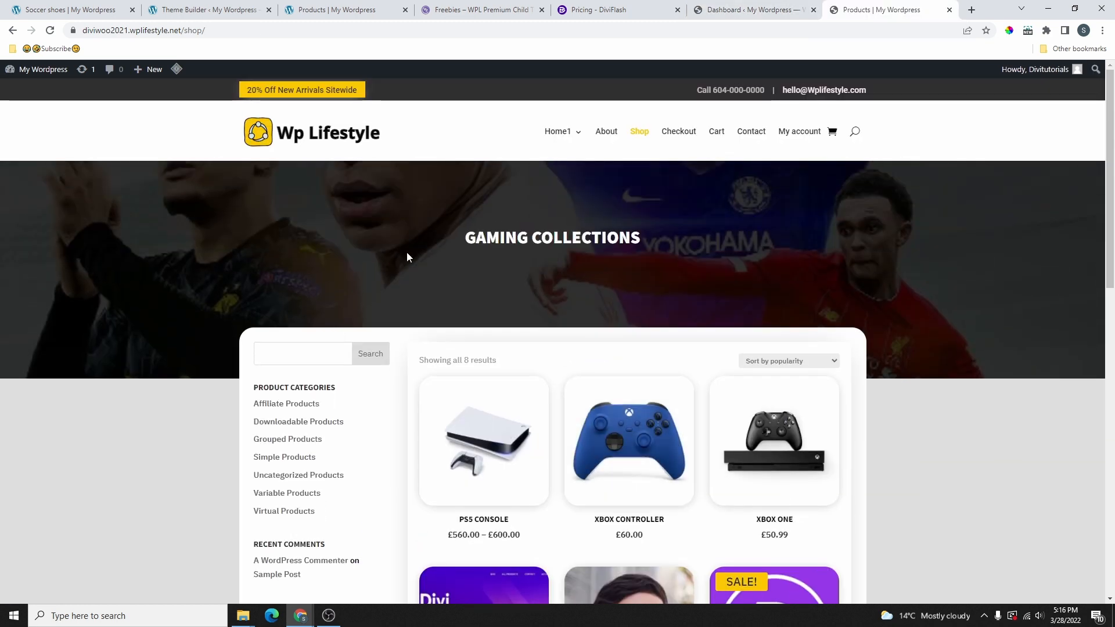
# Step: Examine the diviwoo2021 Shop page's current design, from the Gaming Collections header down to the last product row
pyautogui.scroll(-6, 631, 273)
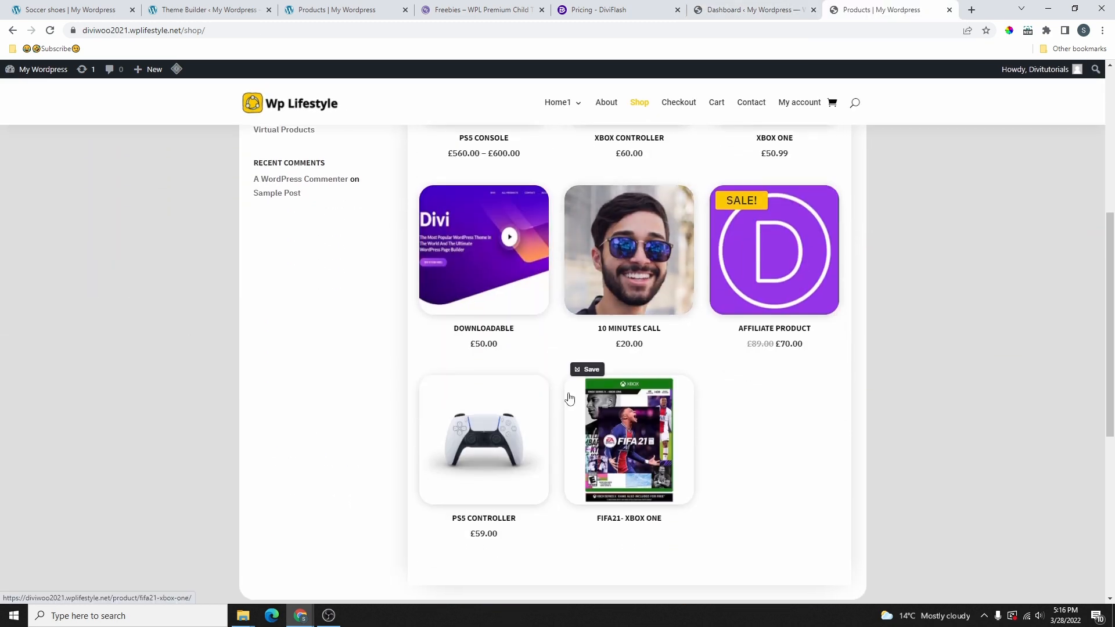
pyautogui.scroll(3, 567, 393)
pyautogui.scroll(-4, 587, 352)
pyautogui.scroll(-4, 600, 388)
pyautogui.scroll(3, 604, 384)
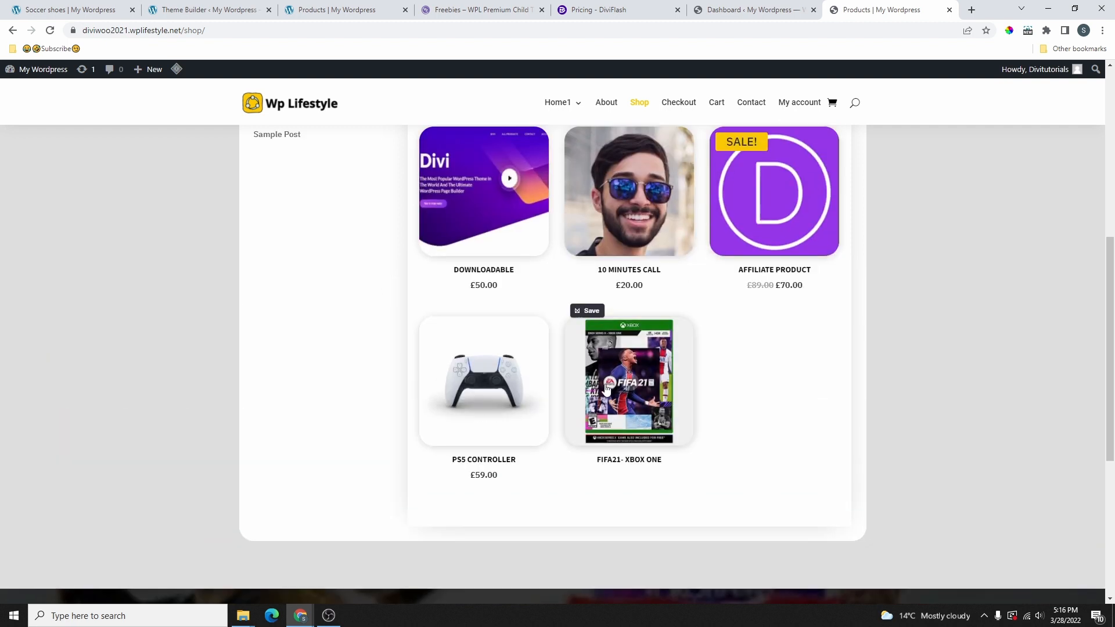
pyautogui.scroll(-3, 615, 377)
pyautogui.scroll(10, 622, 375)
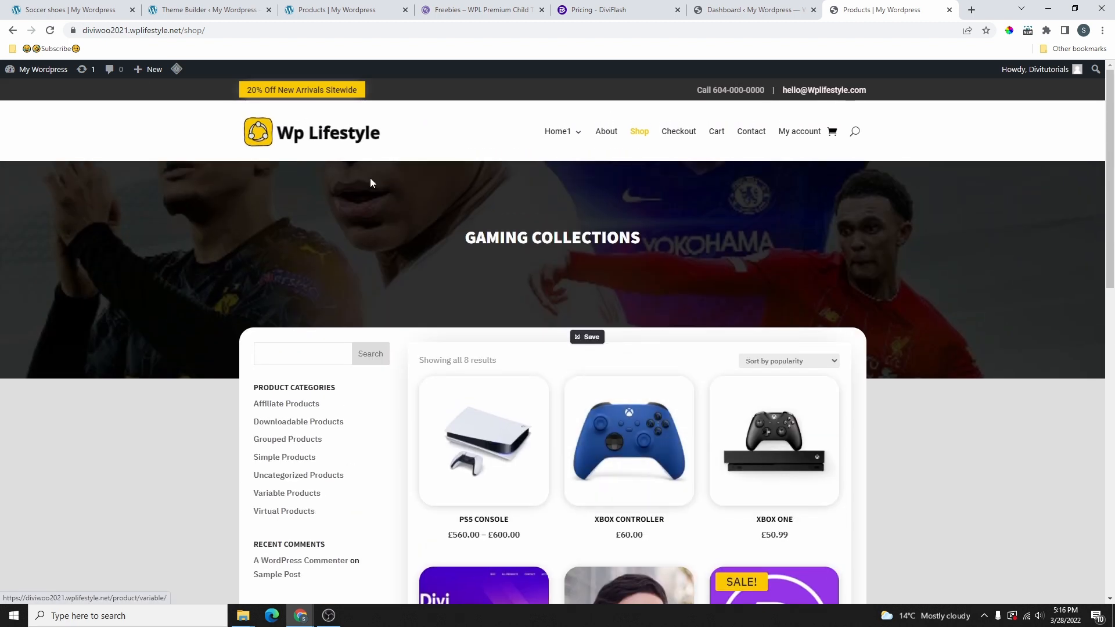
# Step: Return to the diviwoo2021 site's dashboard and open its Theme Builder
pyautogui.click(773, 14)
pyautogui.scroll(-3, 35, 464)
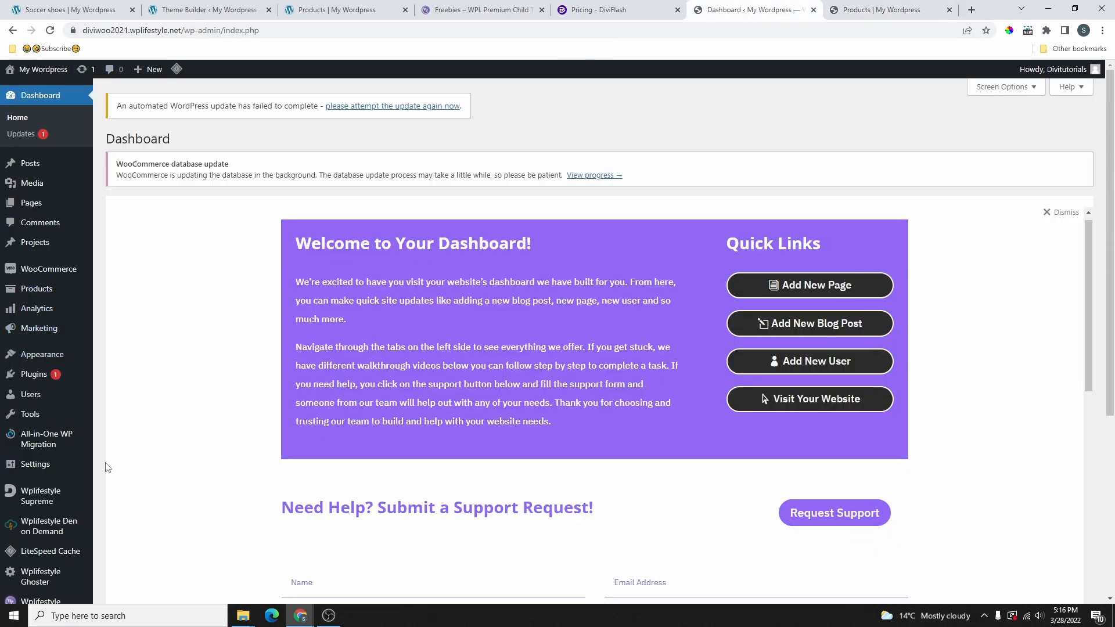
pyautogui.scroll(-5, 27, 575)
pyautogui.moveTo(34, 571)
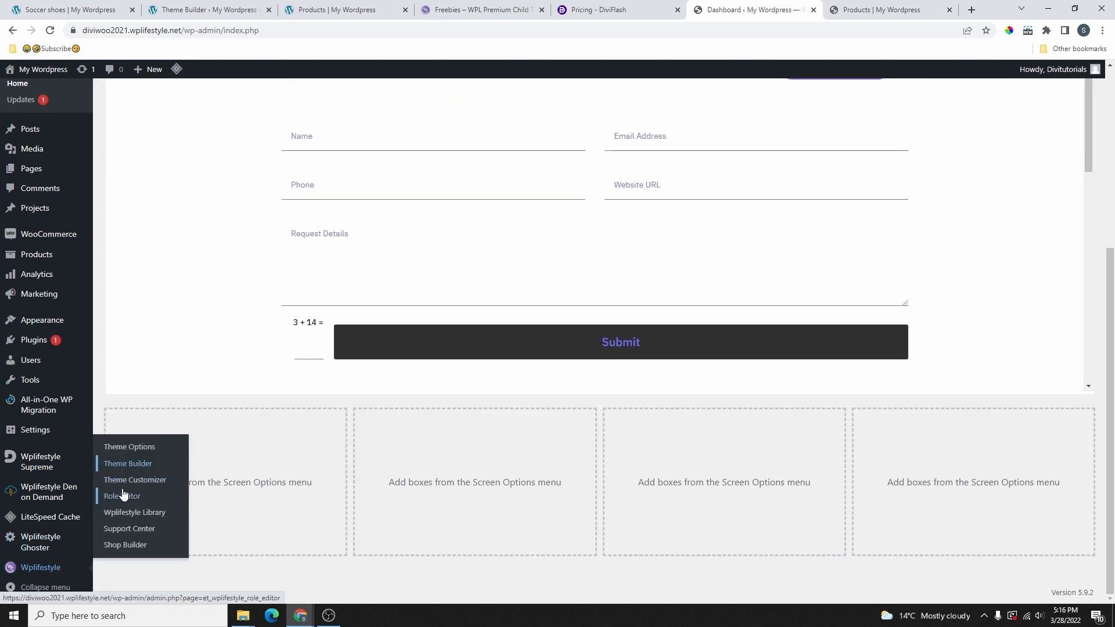
pyautogui.click(123, 463)
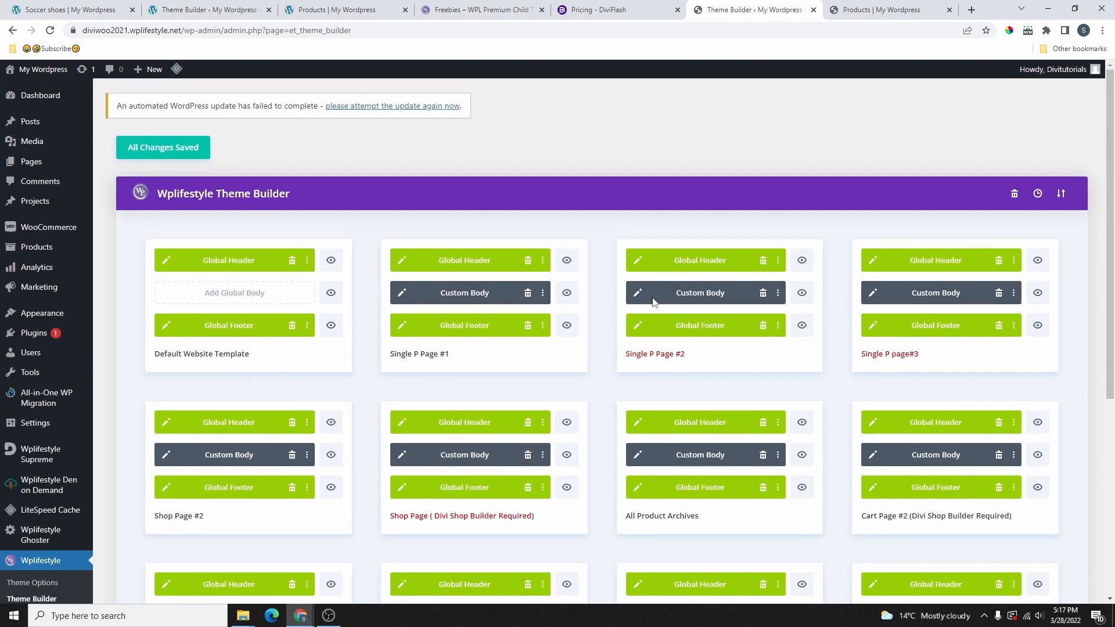
# Step: Import DiviFlashShopModule22.json into the Theme Builder without overriding the default website template or existing assignments
pyautogui.click(1060, 195)
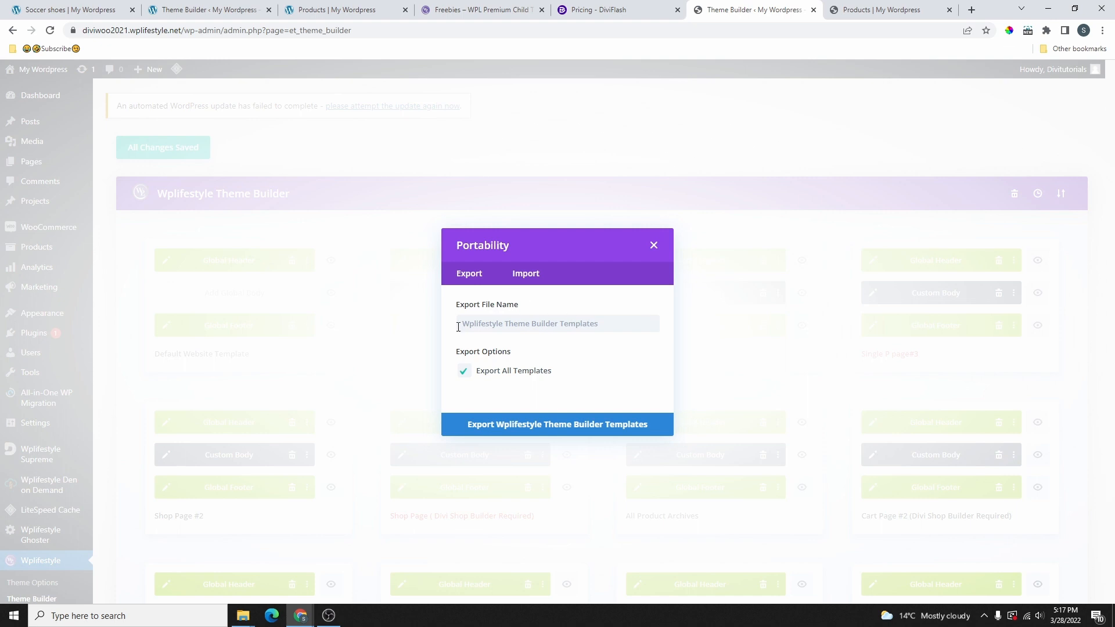
pyautogui.click(521, 278)
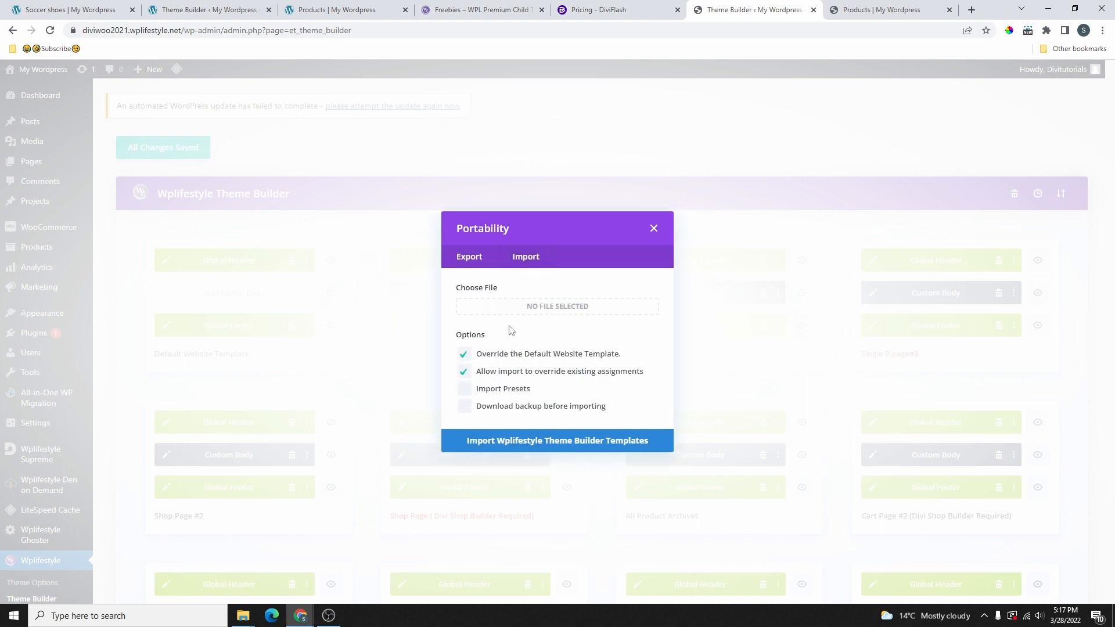
pyautogui.click(465, 370)
pyautogui.click(242, 620)
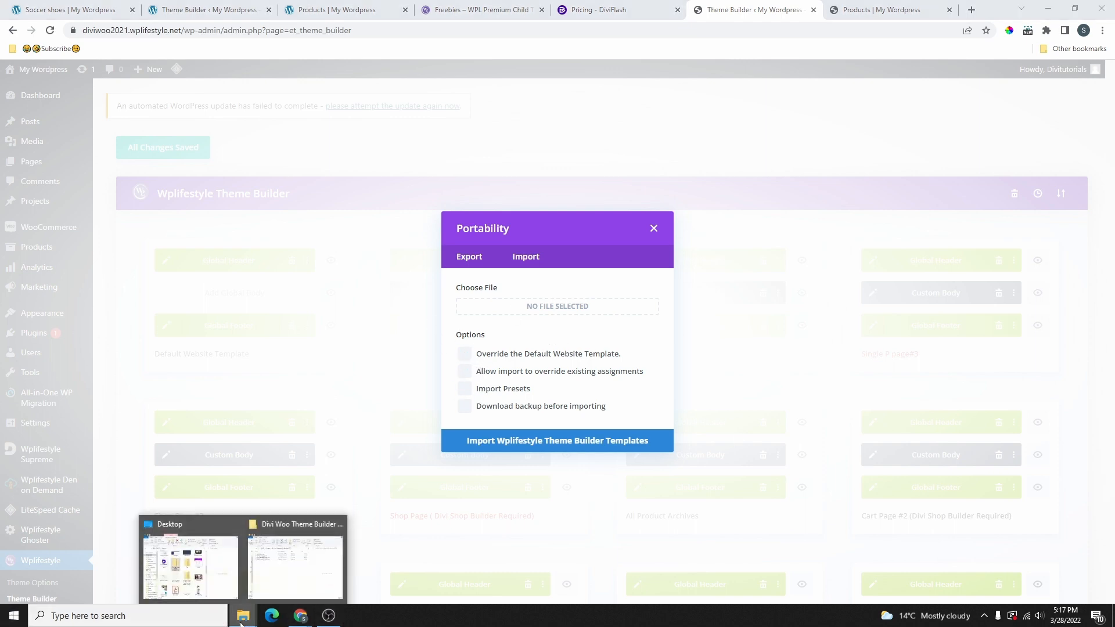
pyautogui.click(296, 560)
pyautogui.moveTo(580, 100); pyautogui.dragTo(1047, 139)
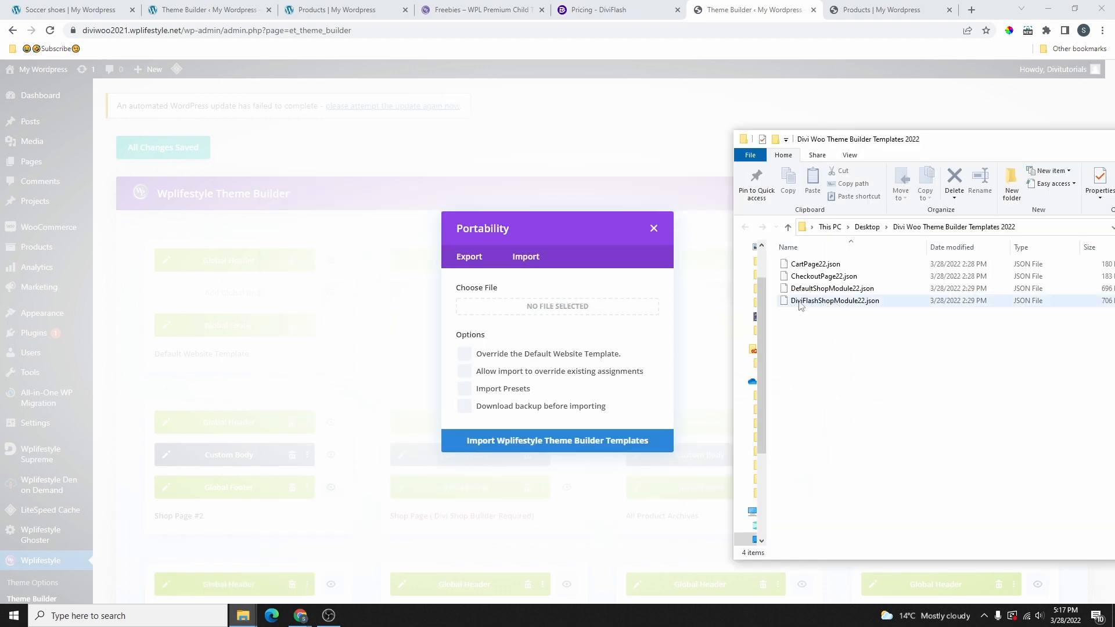
pyautogui.moveTo(836, 308); pyautogui.dragTo(543, 306)
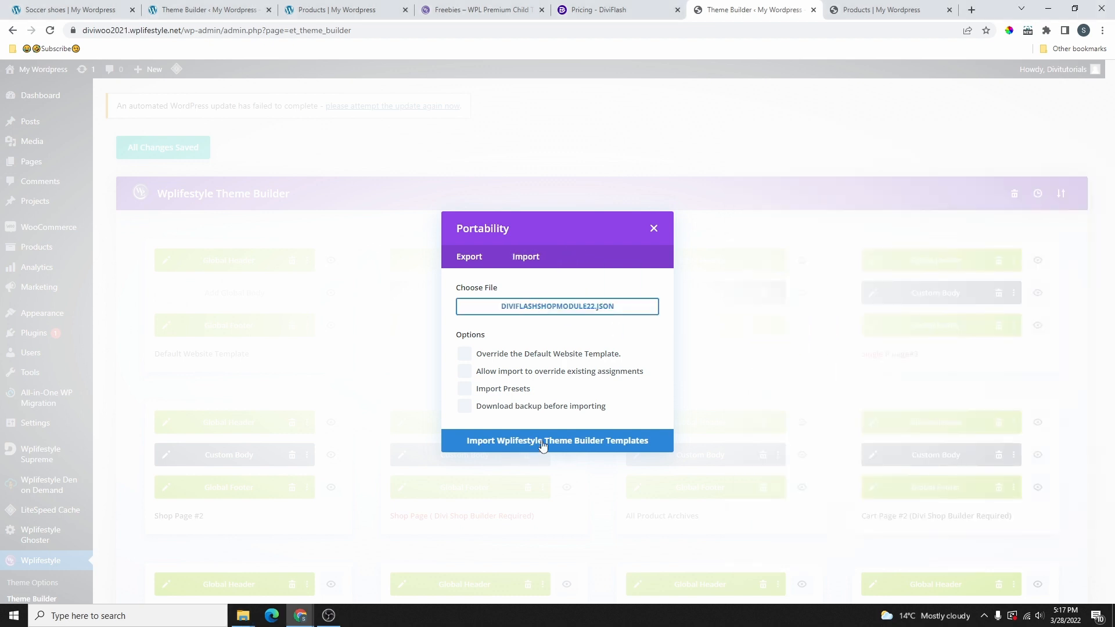
pyautogui.click(558, 447)
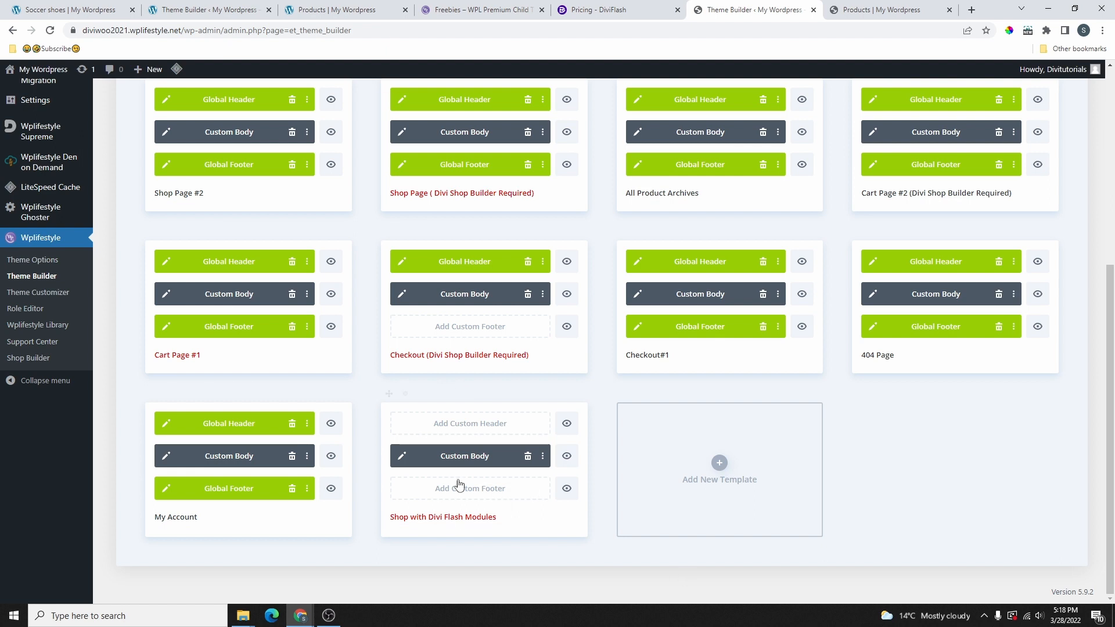
# Step: Assign the "Shop with Divi Flash Modules" template to the WooCommerce Shop page and save its template settings
pyautogui.click(405, 395)
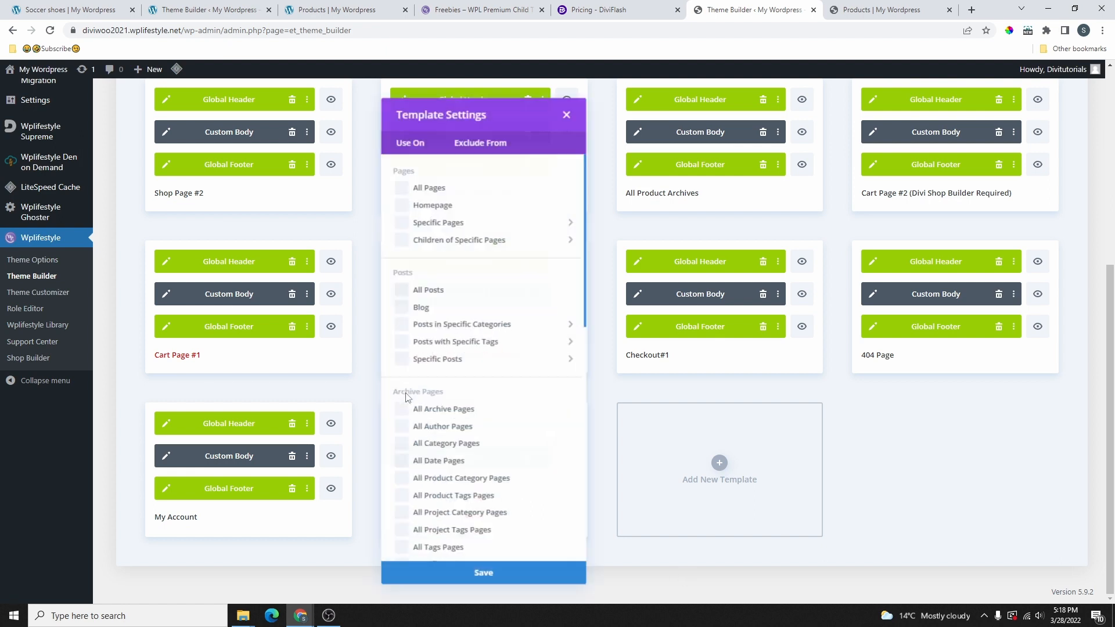
pyautogui.scroll(-2, 434, 394)
pyautogui.scroll(-5, 435, 394)
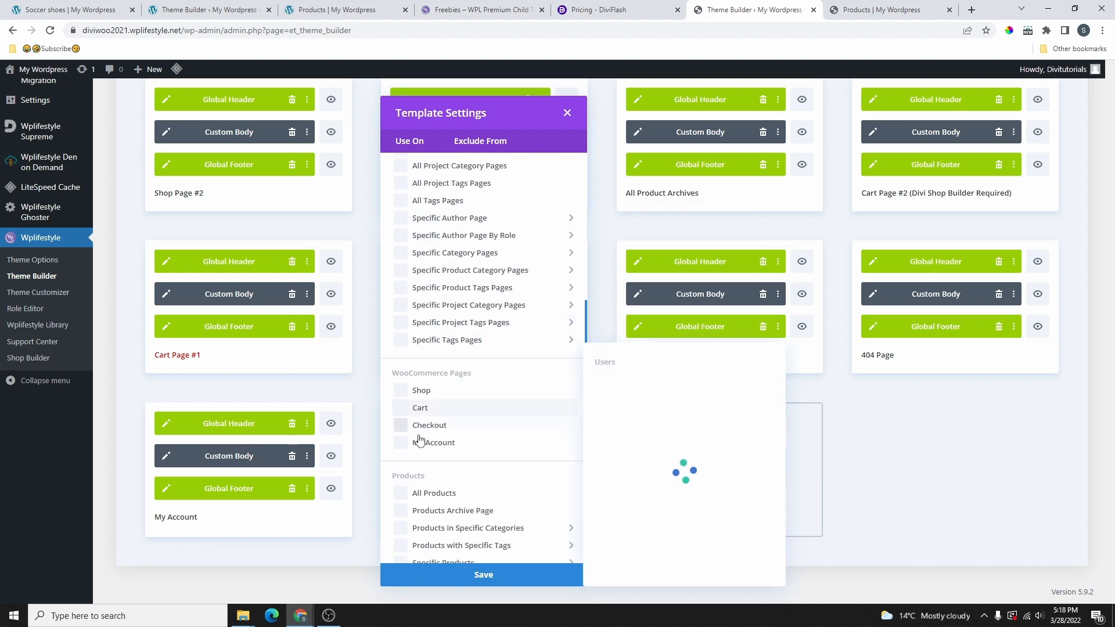
pyautogui.click(401, 391)
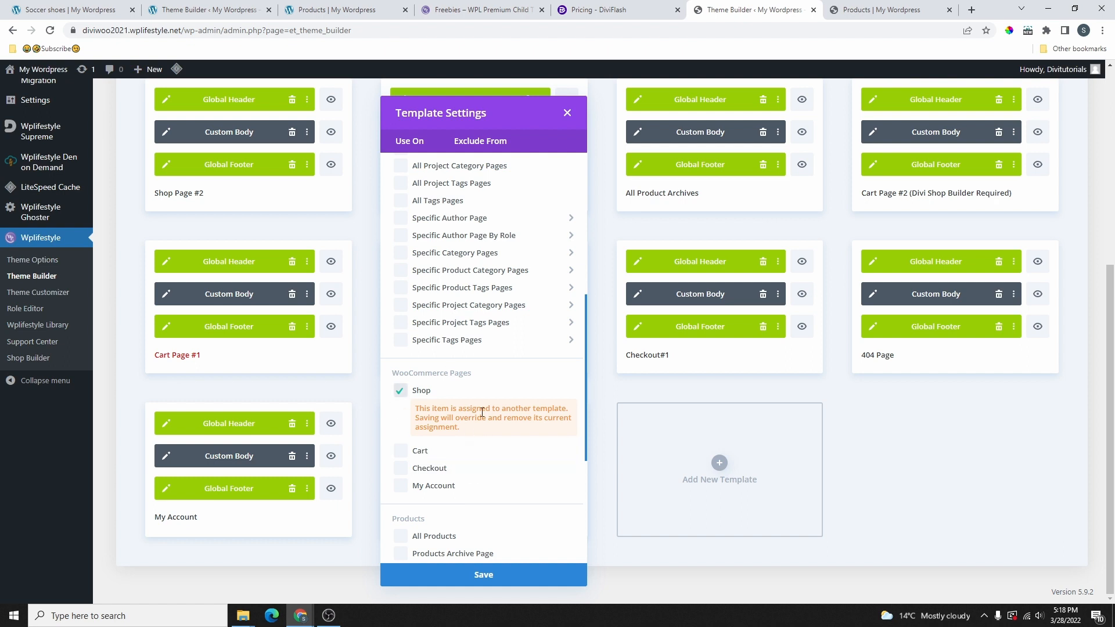
pyautogui.click(481, 581)
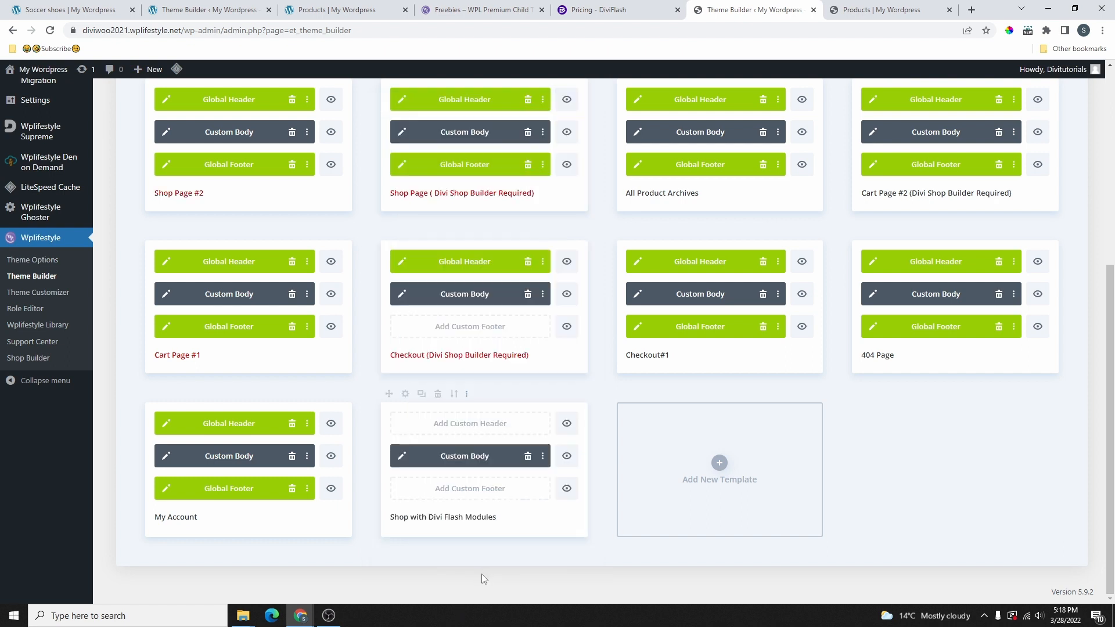
# Step: Reload the live diviwoo2021 Shop page and examine its Latest Offer, New Arrivals, Latest Products and Customer Satisfaction sections
pyautogui.click(869, 11)
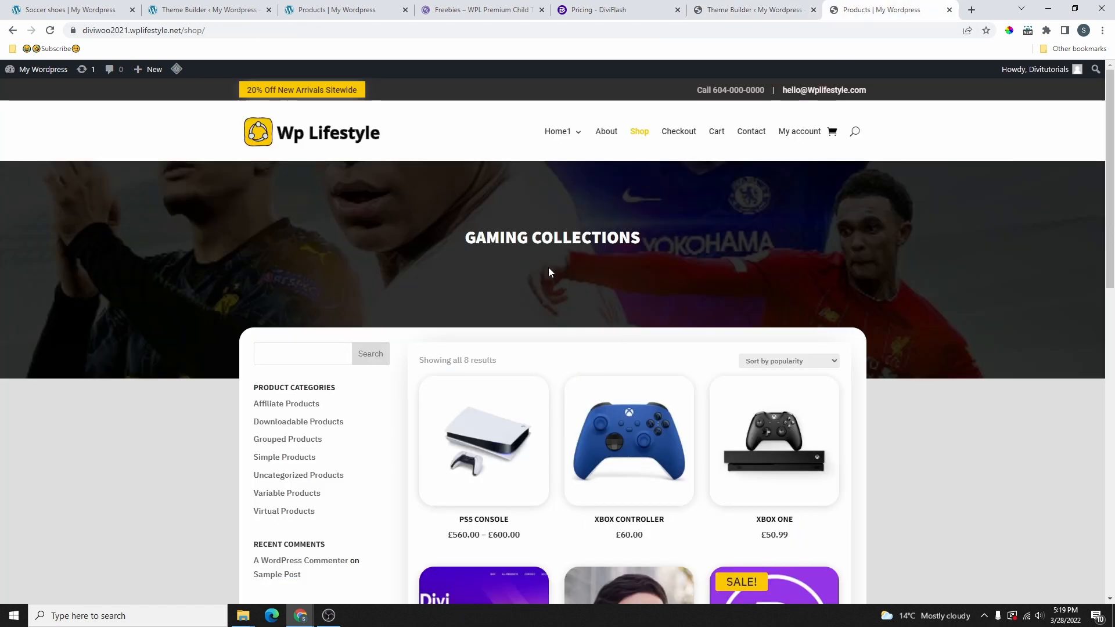
pyautogui.scroll(-6, 550, 272)
pyautogui.scroll(5, 551, 272)
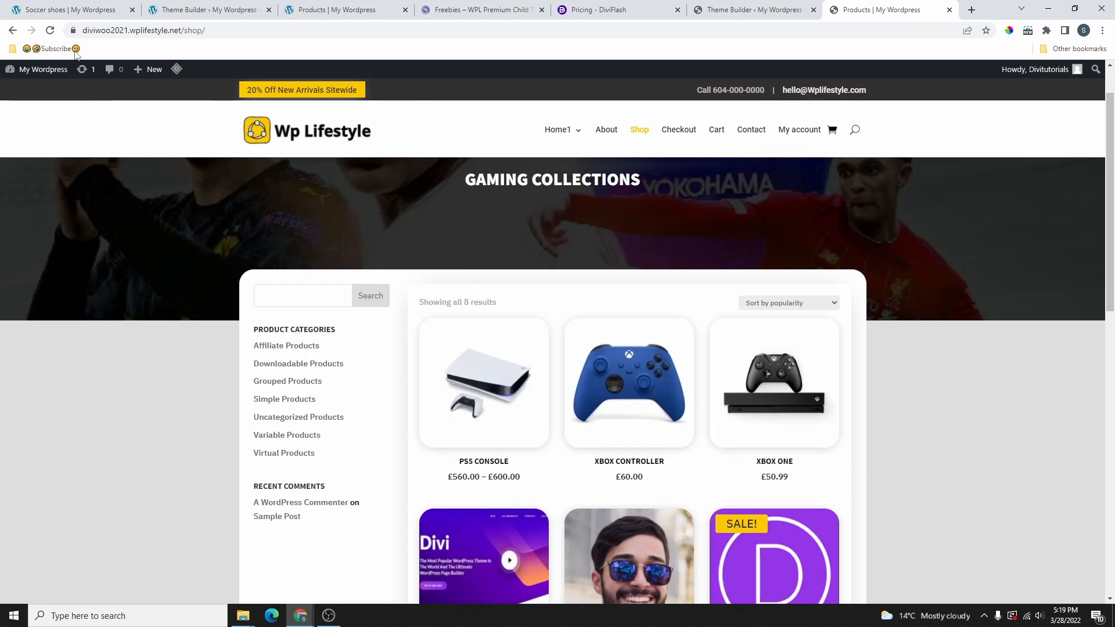
pyautogui.click(50, 30)
pyautogui.scroll(-5, 588, 349)
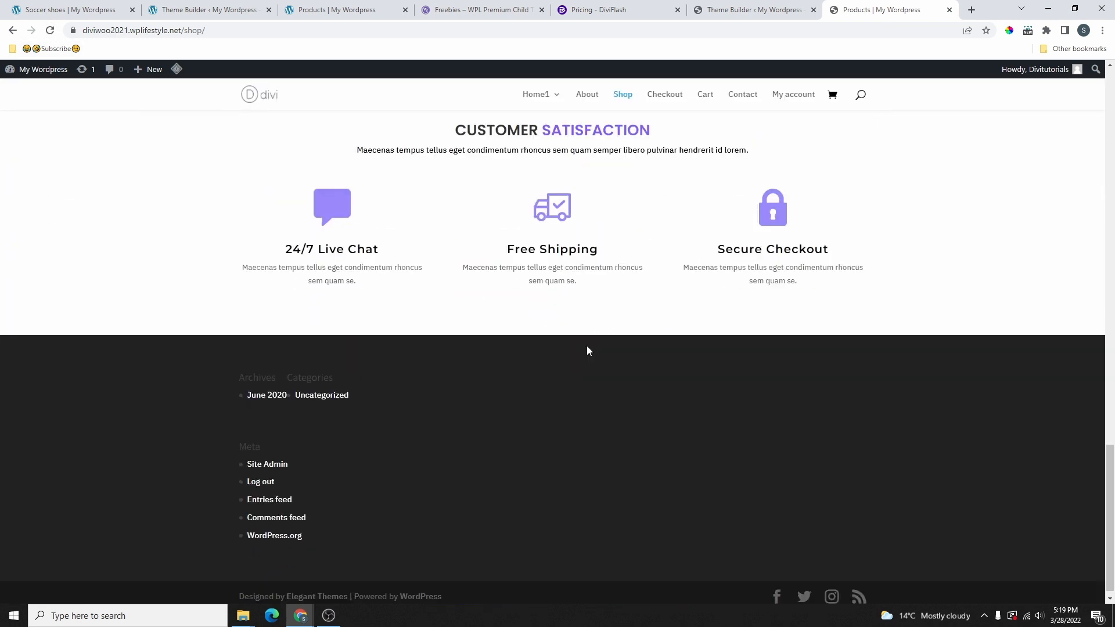
pyautogui.scroll(15, 586, 350)
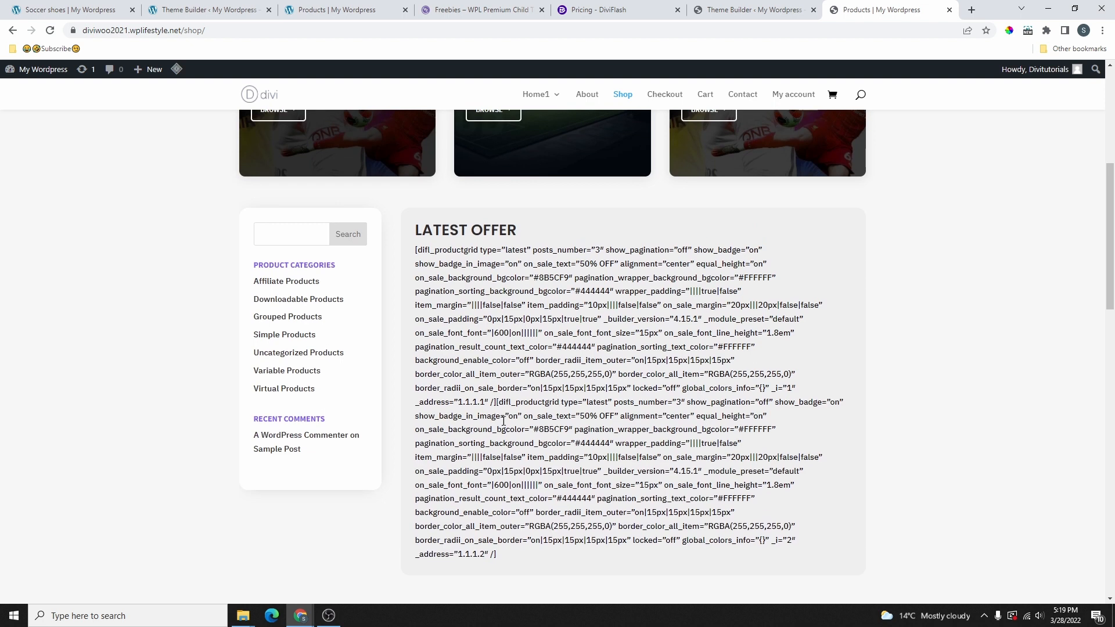
pyautogui.scroll(-1, 610, 410)
pyautogui.scroll(1, 720, 304)
pyautogui.scroll(-4, 723, 348)
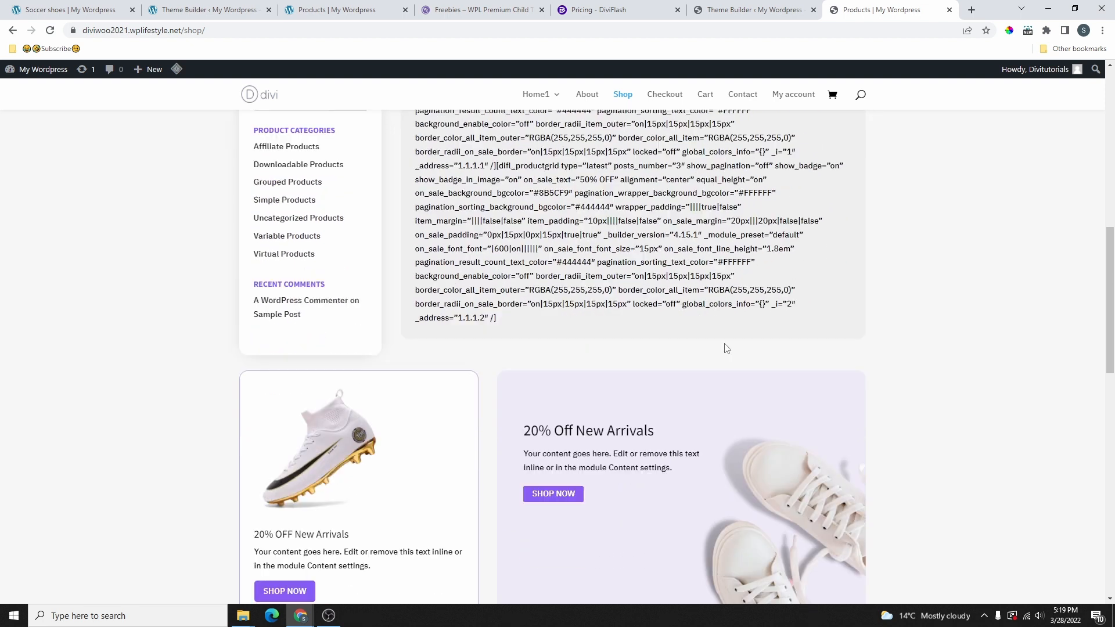
pyautogui.scroll(-6, 695, 355)
pyautogui.scroll(-1, 632, 376)
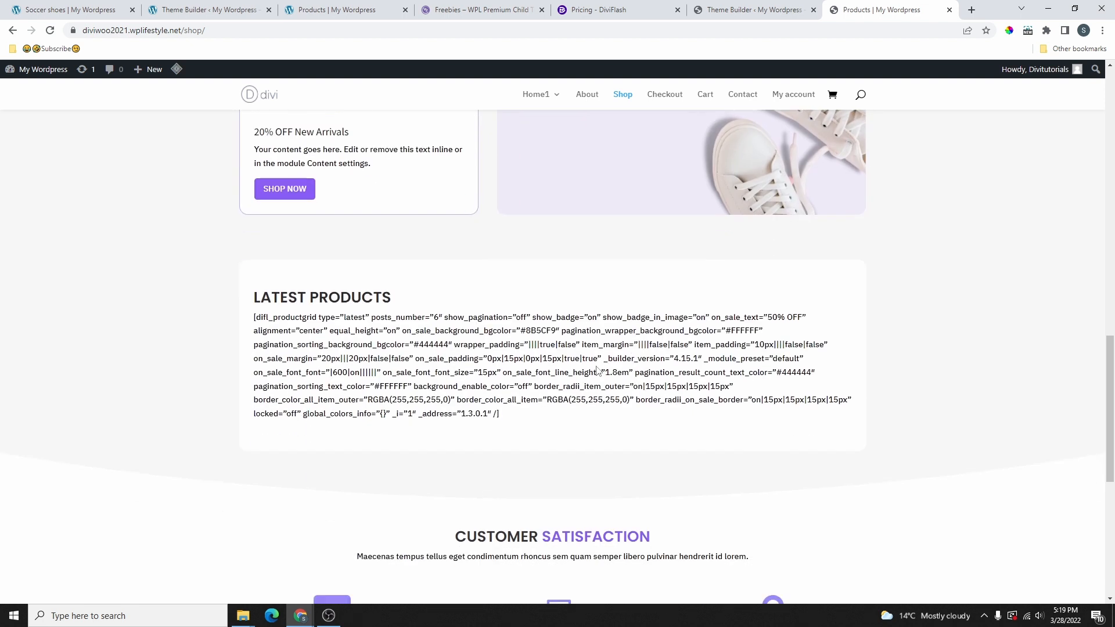
pyautogui.scroll(3, 581, 335)
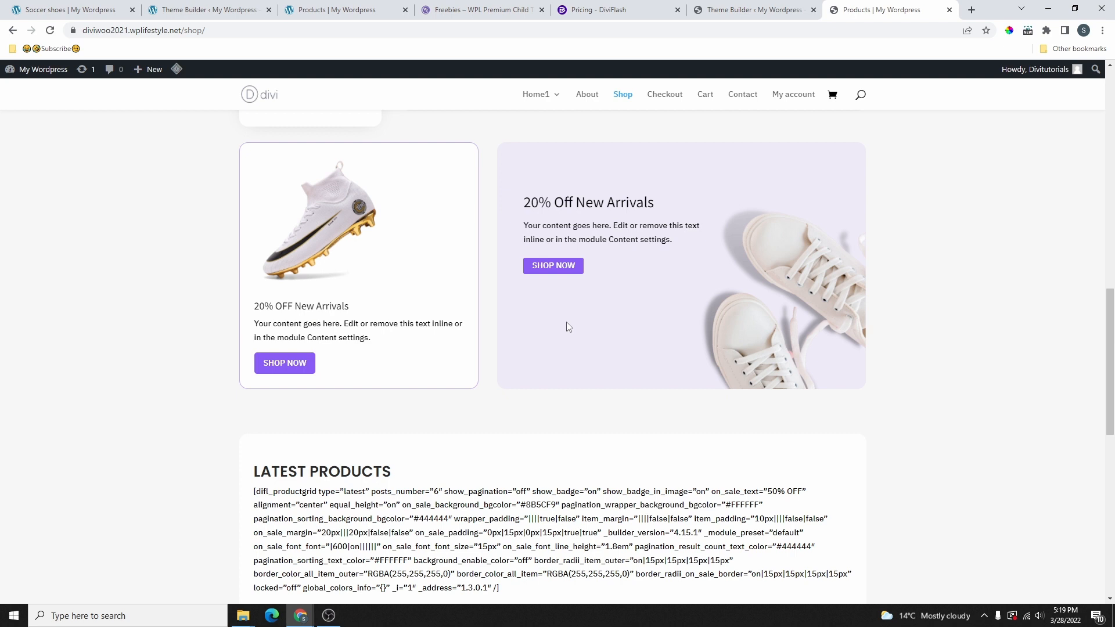
pyautogui.scroll(7, 567, 326)
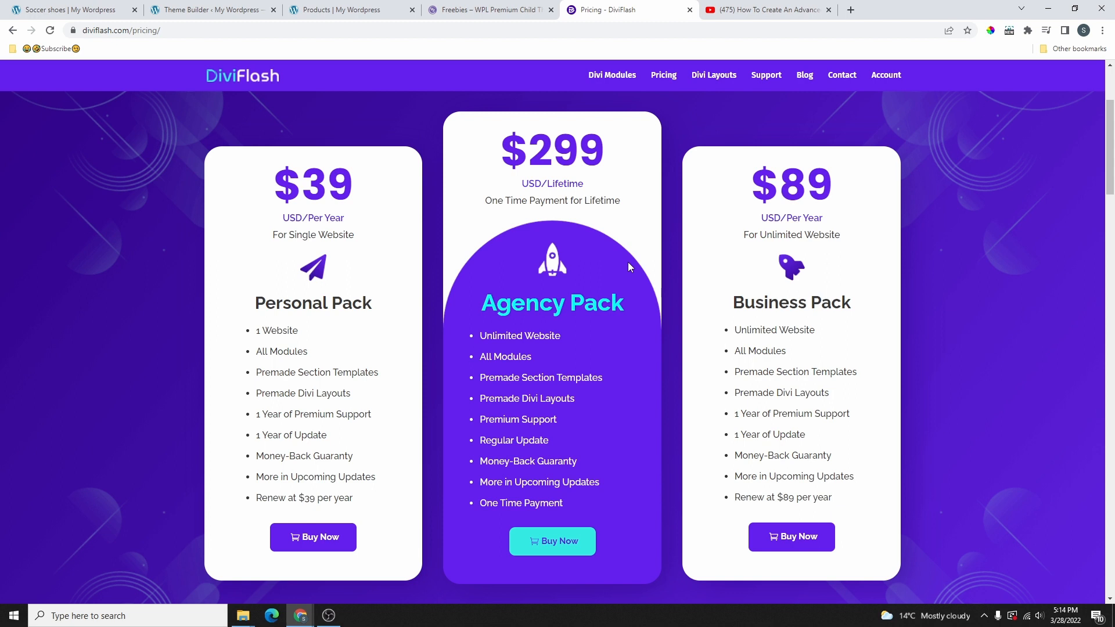
# Step: View the YouTube page of the "How To Create An Advanced Divi Data Table | DiviFlash Tutorial" video
pyautogui.click(805, 16)
pyautogui.scroll(-4, 302, 261)
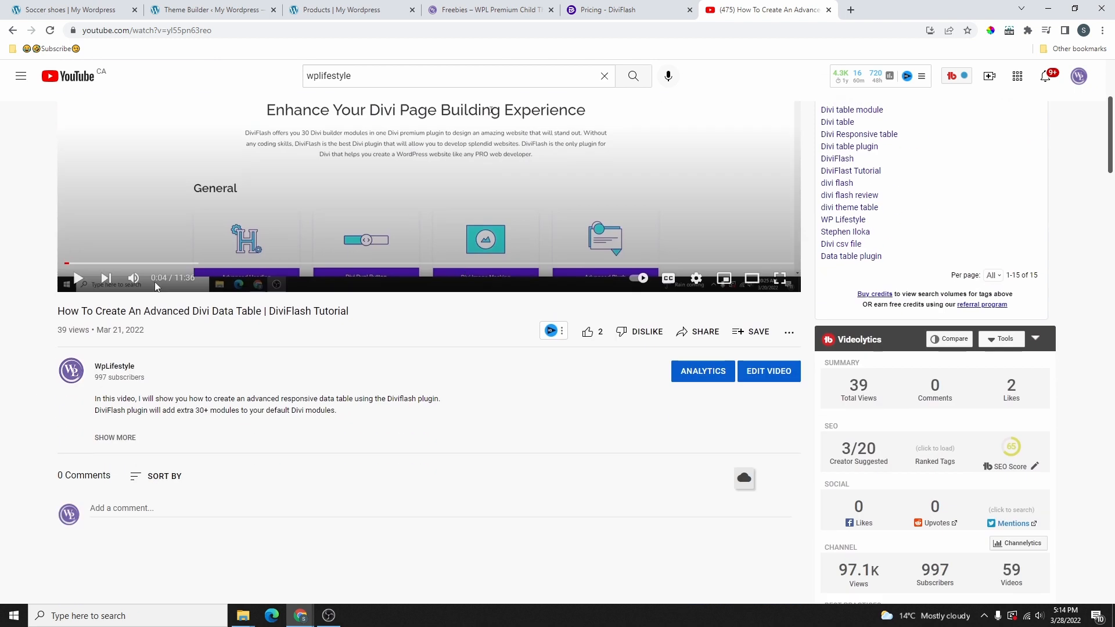
pyautogui.scroll(1, 306, 223)
pyautogui.scroll(3, 306, 223)
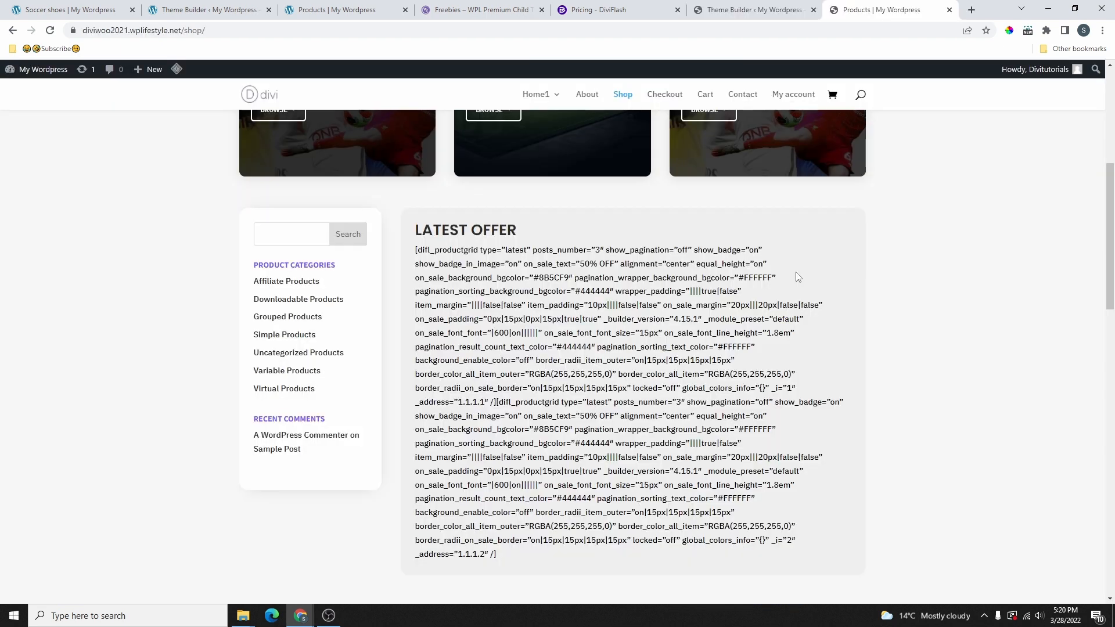
# Step: Import DefaultShopModule22.json into the diviwoo2021 Theme Builder with the default-template and existing-assignment overrides turned off
pyautogui.click(755, 10)
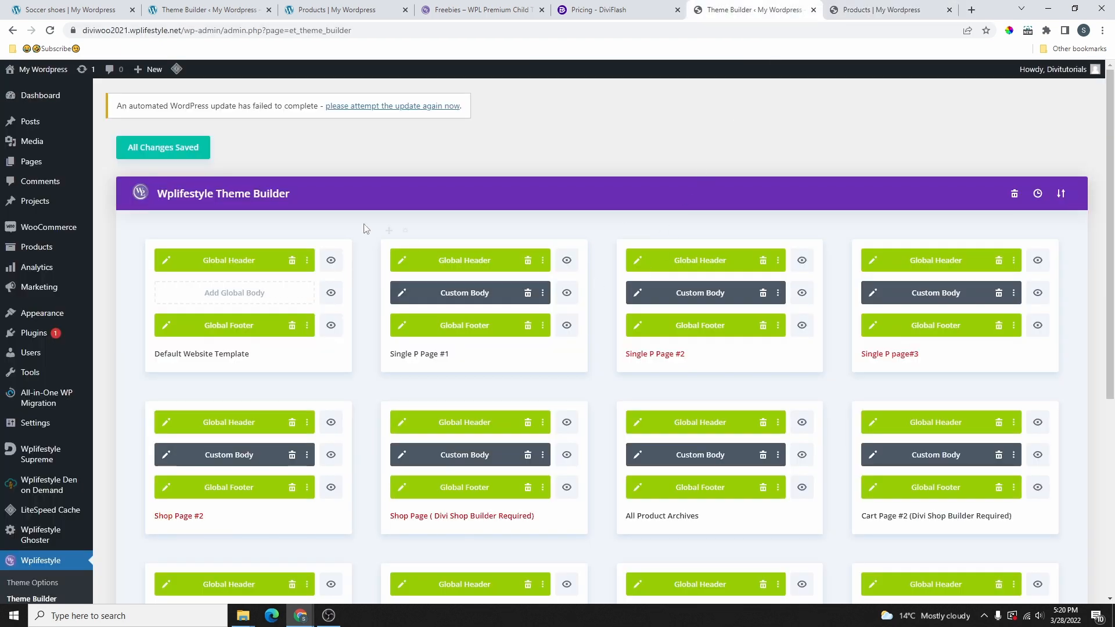
pyautogui.click(1060, 195)
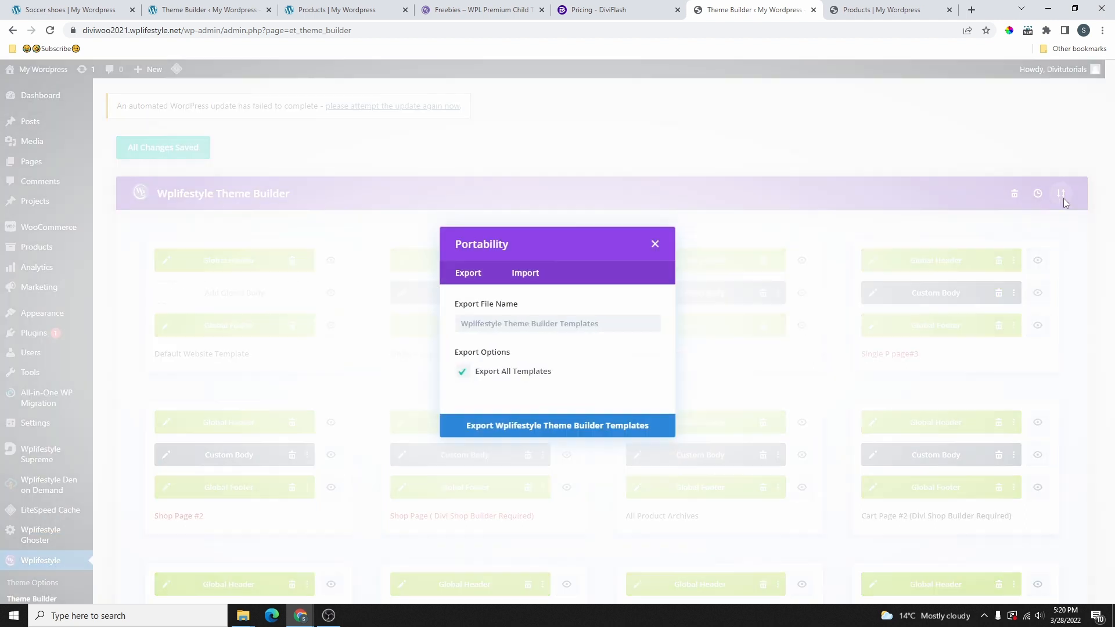
pyautogui.click(526, 274)
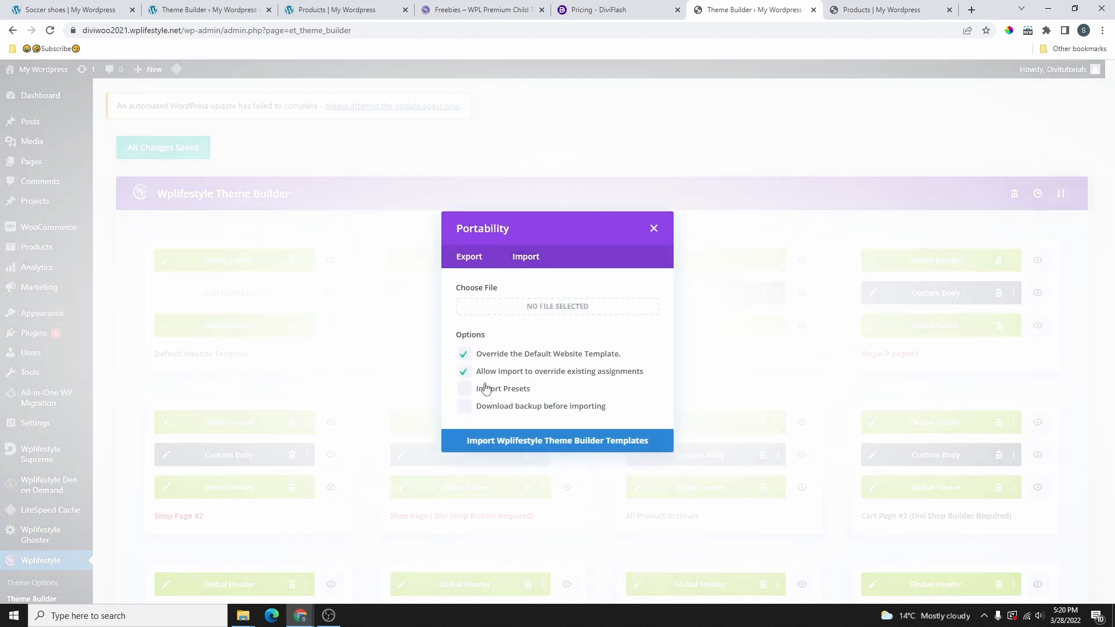
pyautogui.click(465, 355)
pyautogui.moveTo(519, 266); pyautogui.dragTo(1057, 171)
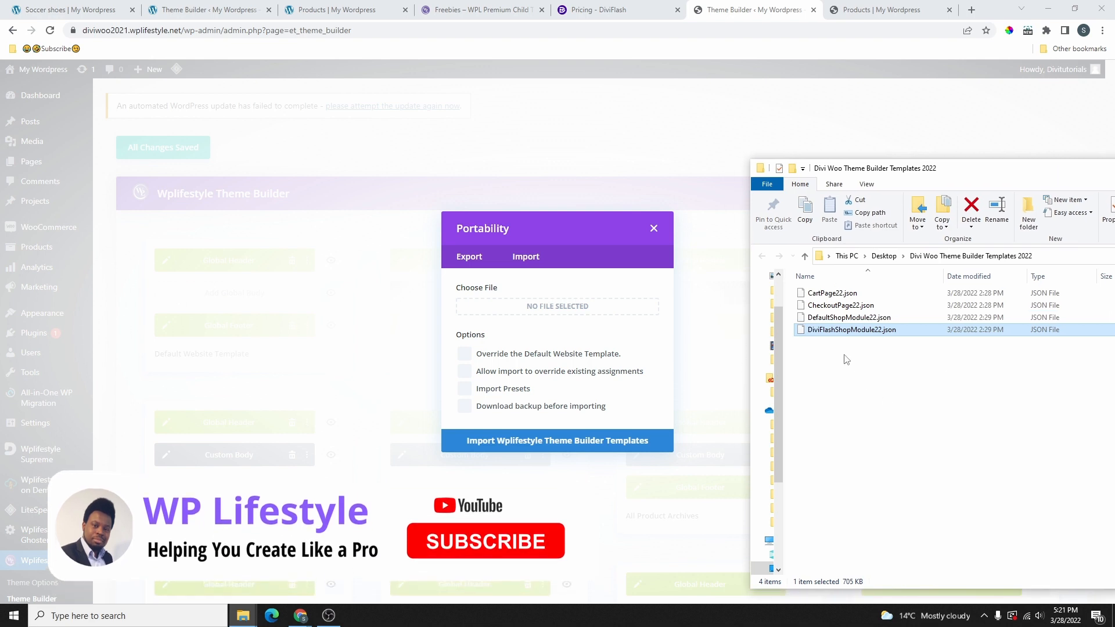
pyautogui.click(844, 318)
pyautogui.moveTo(842, 321); pyautogui.dragTo(531, 312)
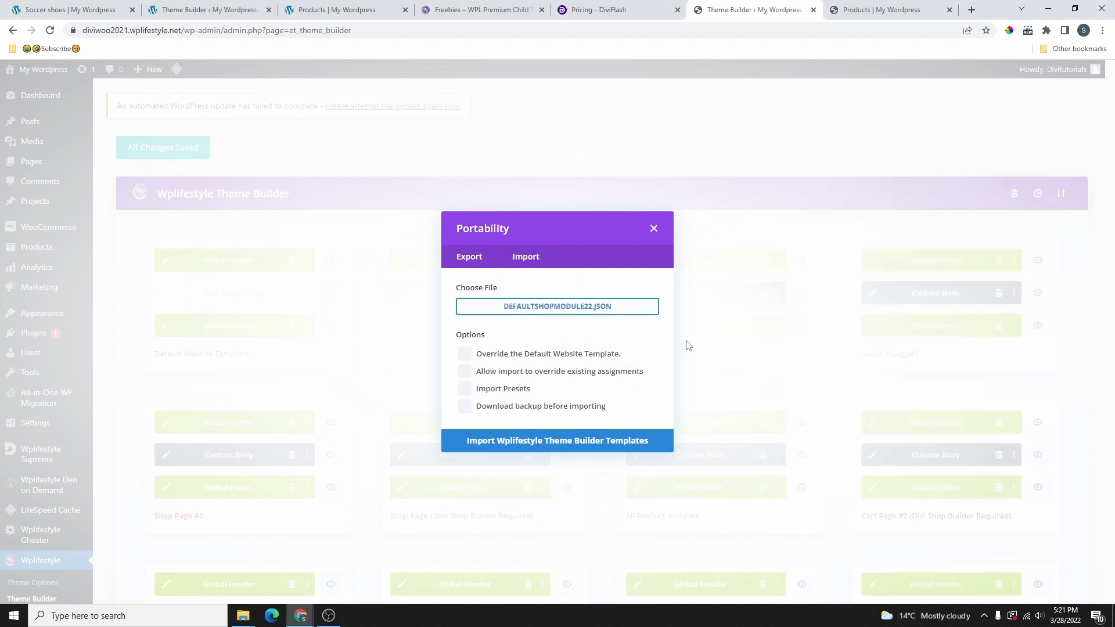
pyautogui.click(567, 449)
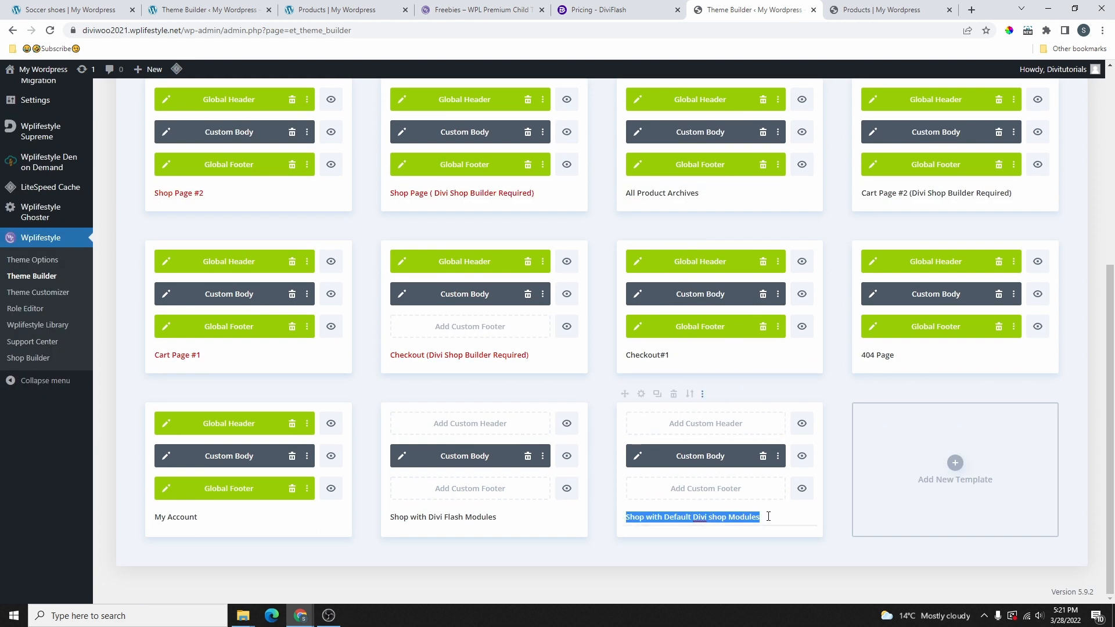
# Step: Assign the "Shop with Default Divi shop Modules" template to the WooCommerce Shop page and save the Theme Builder changes
pyautogui.click(641, 395)
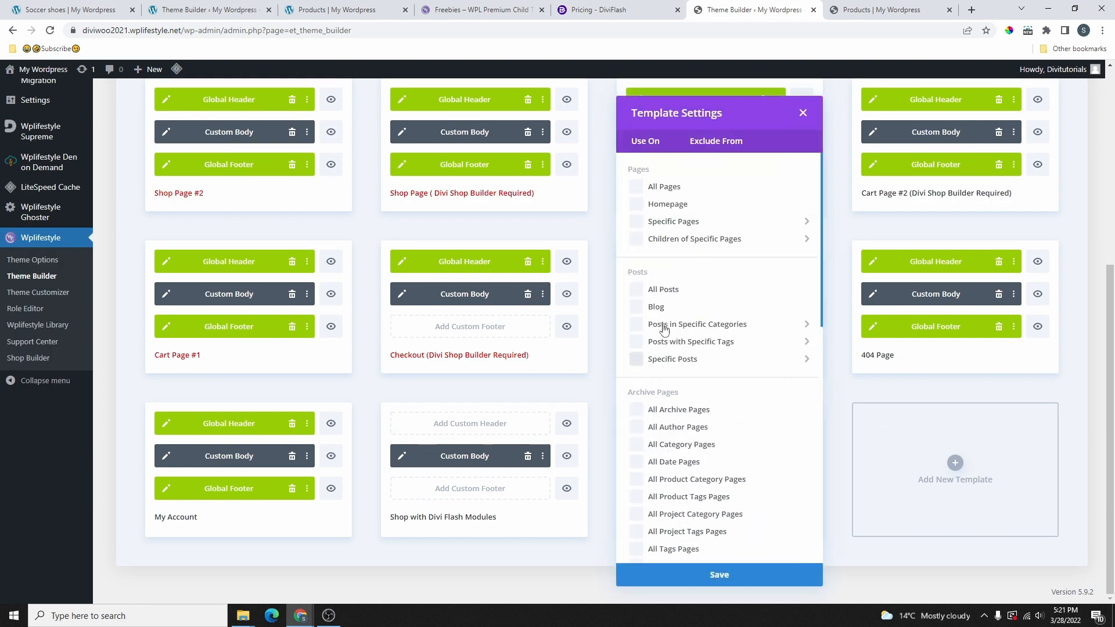
pyautogui.scroll(-10, 696, 348)
pyautogui.moveTo(683, 386)
pyautogui.scroll(2, 662, 360)
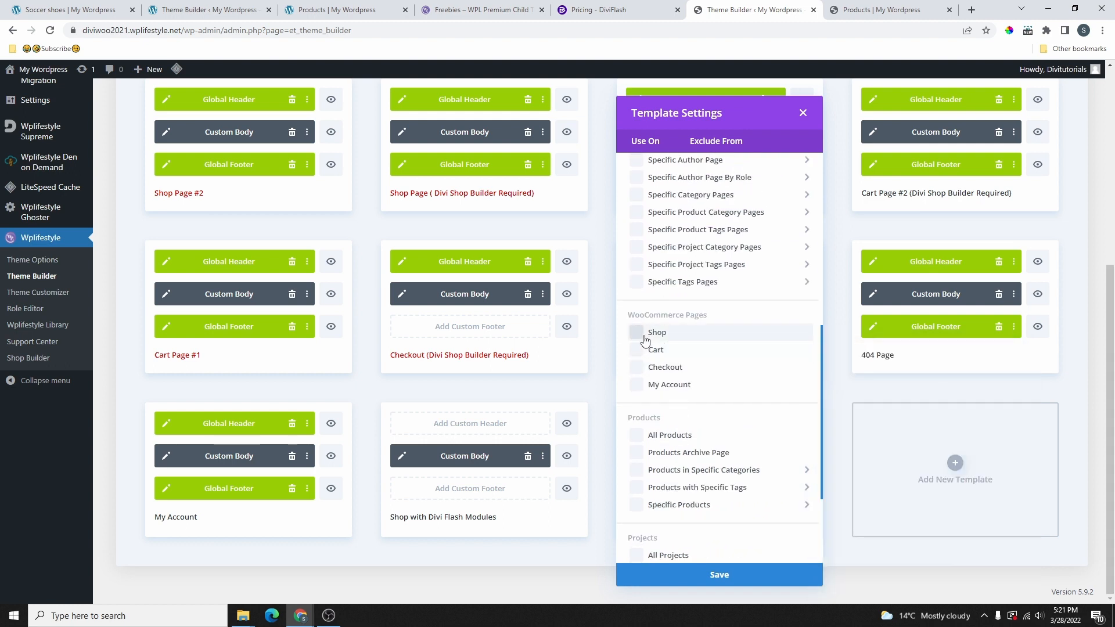
pyautogui.click(638, 334)
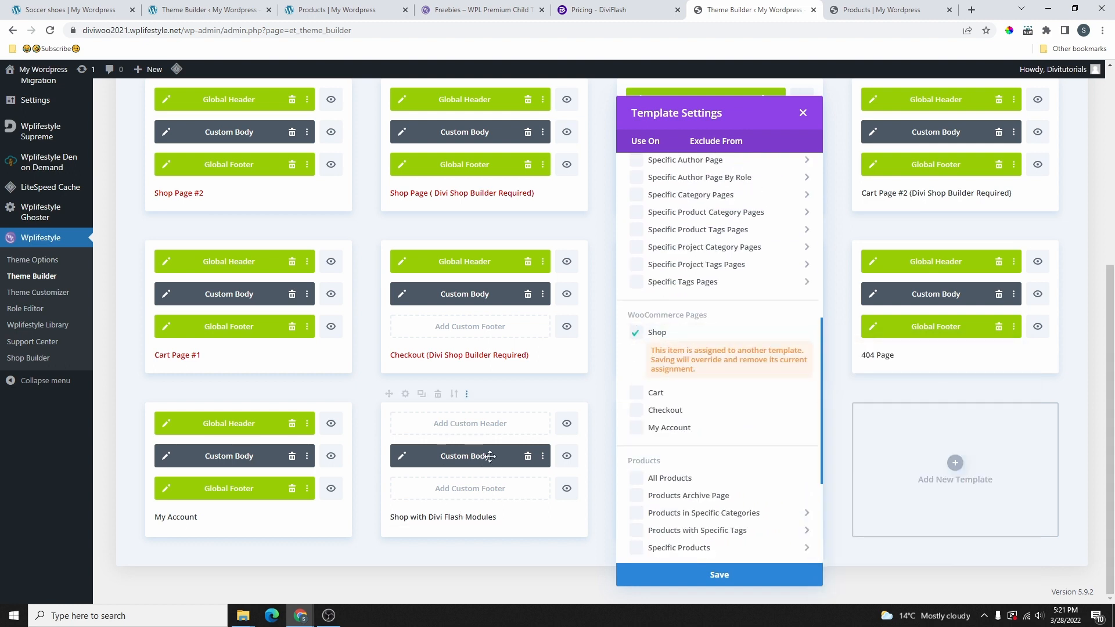
pyautogui.click(720, 576)
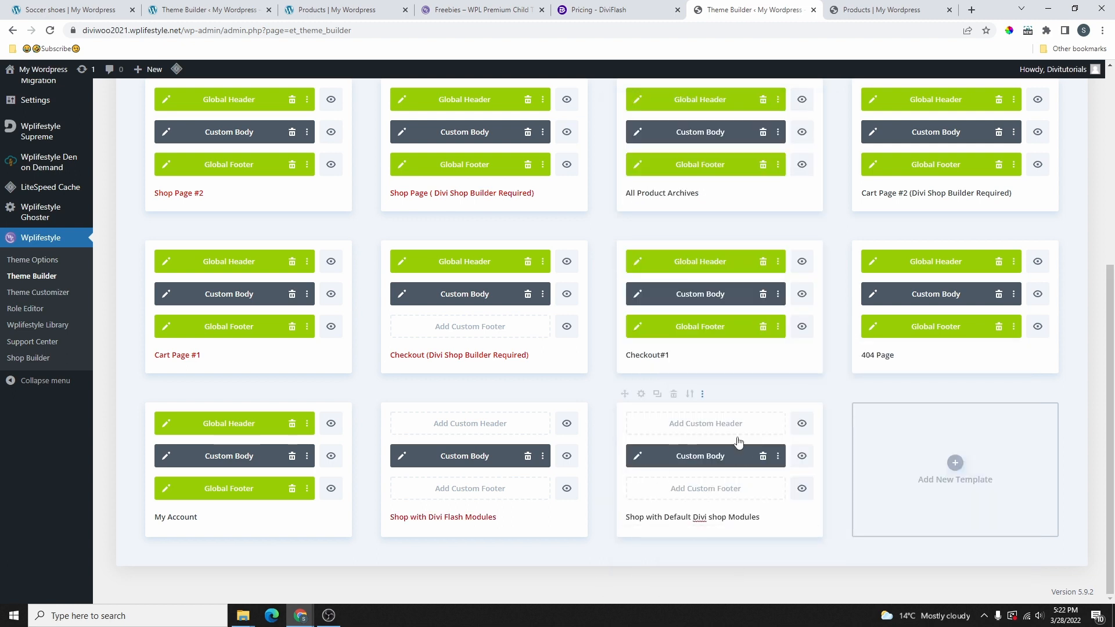
pyautogui.scroll(6, 637, 414)
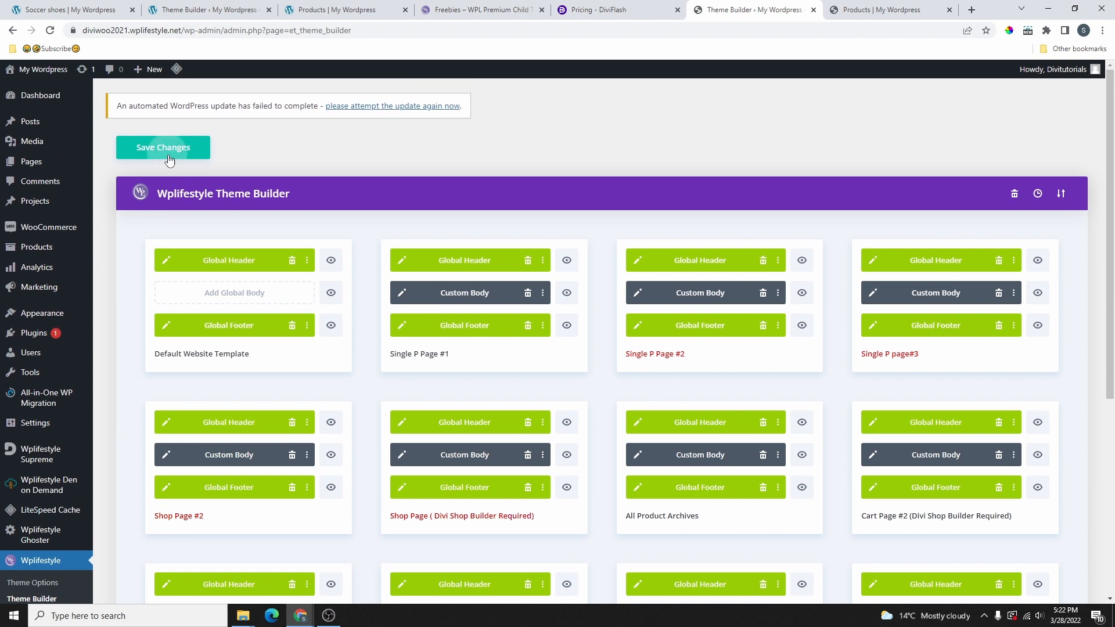
pyautogui.click(169, 155)
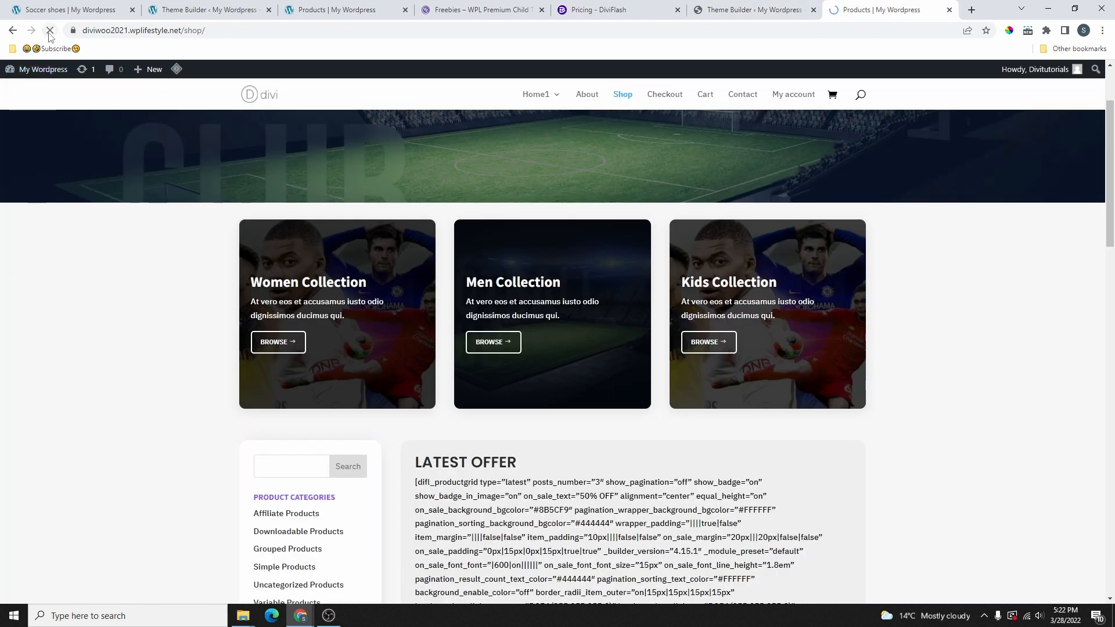
# Step: Examine the live diviwoo2021 Shop page's collection cards, sidebar, Latest Offer products and New Arrivals banners
pyautogui.scroll(-7, 693, 319)
pyautogui.scroll(12, 693, 319)
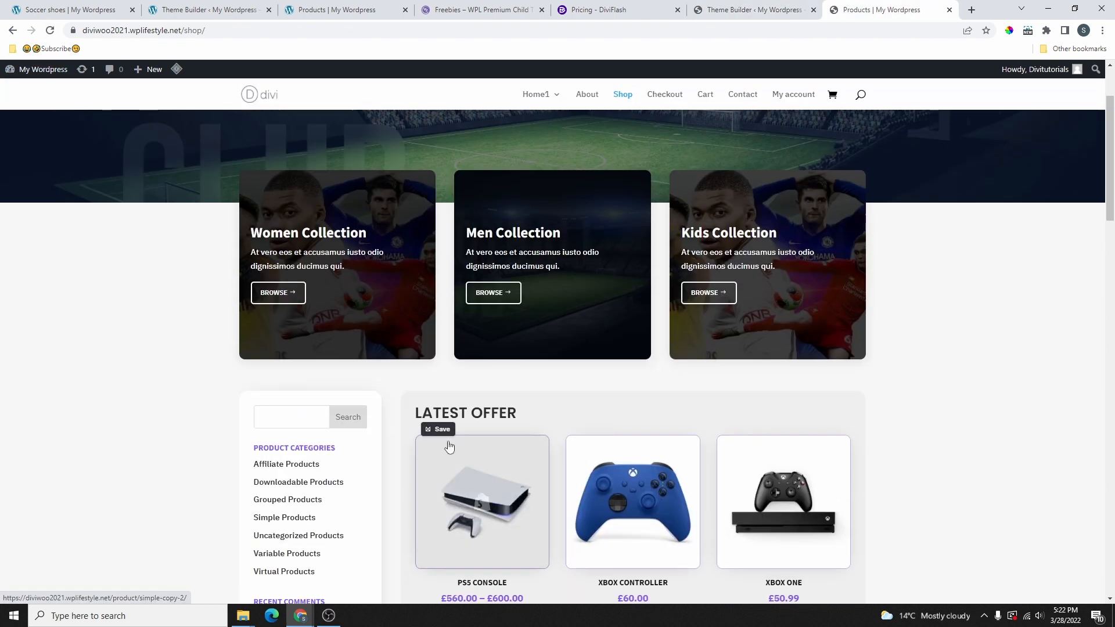
pyautogui.scroll(-4, 755, 397)
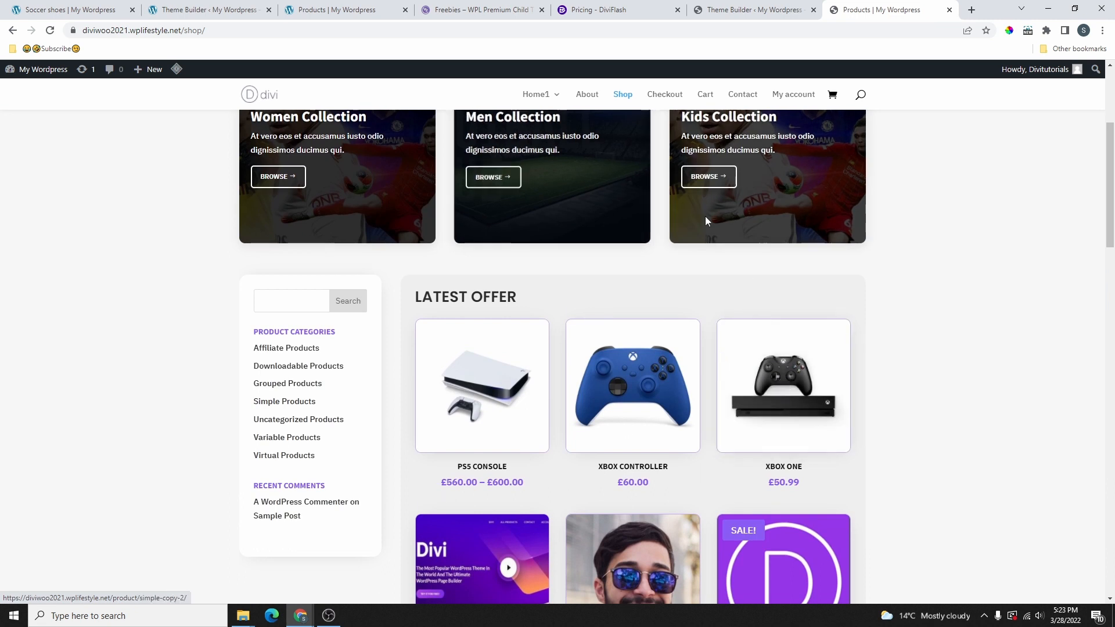
pyautogui.scroll(-3, 690, 338)
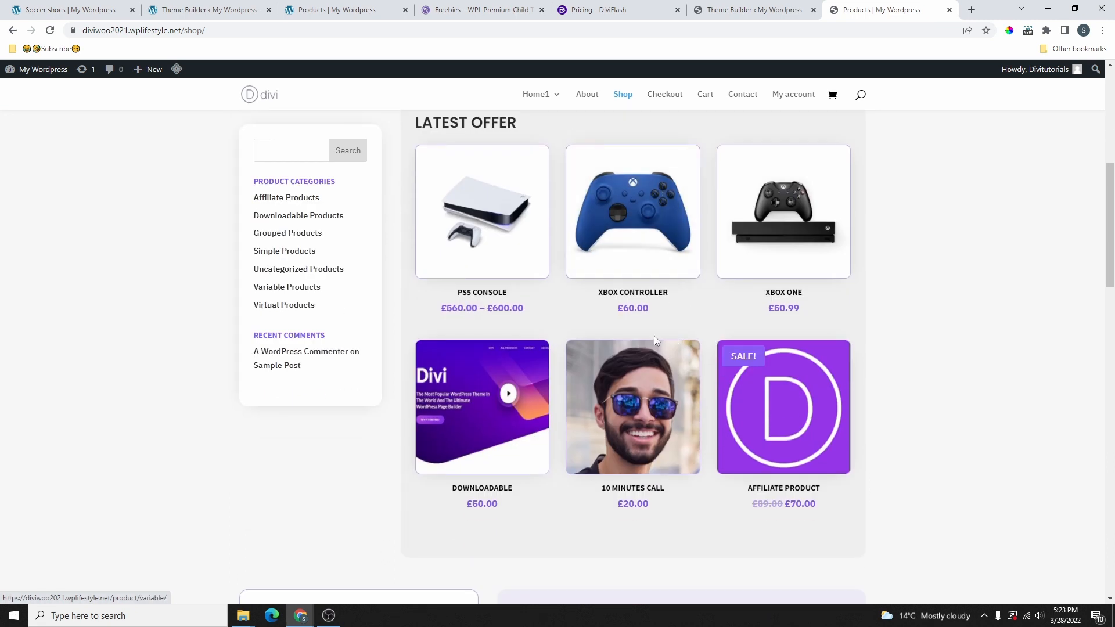
pyautogui.scroll(-1, 639, 329)
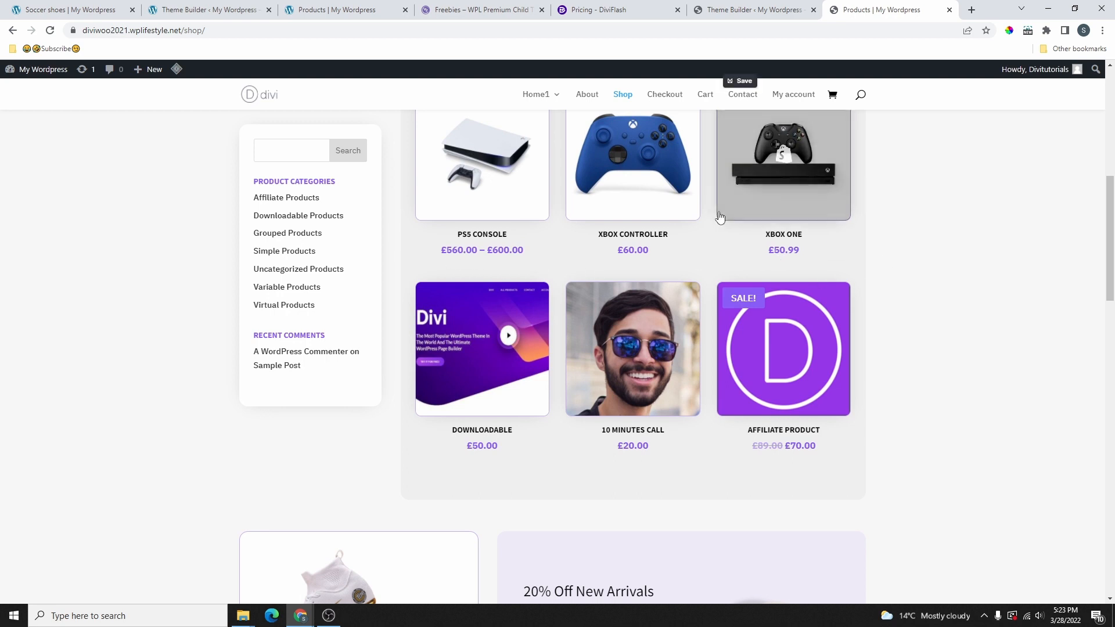
pyautogui.scroll(5, 318, 313)
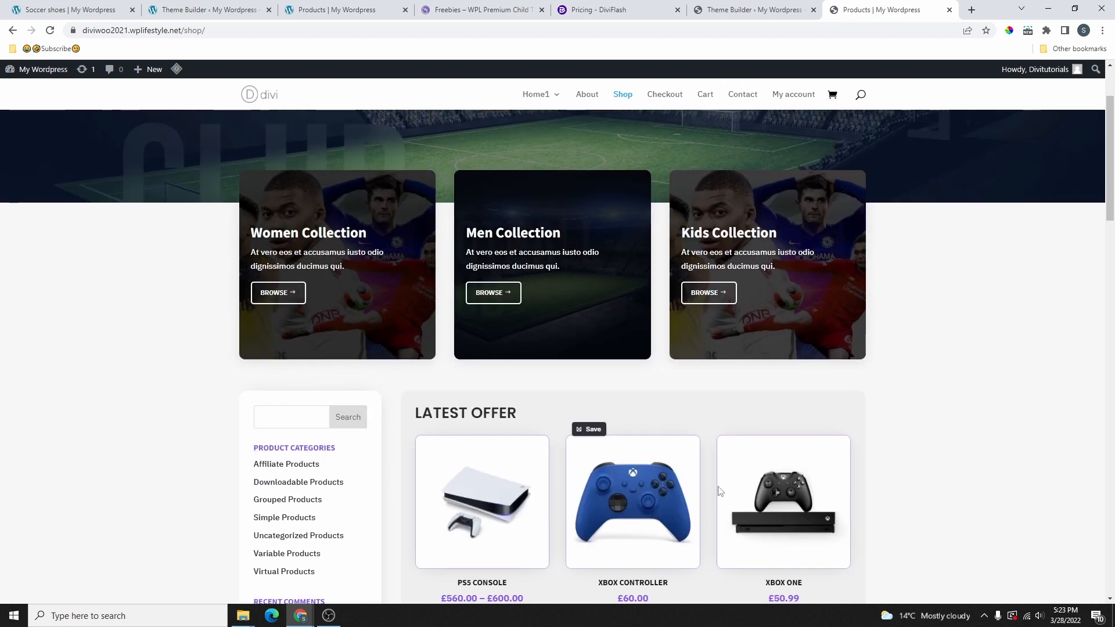
pyautogui.scroll(-3, 440, 435)
pyautogui.scroll(-7, 740, 426)
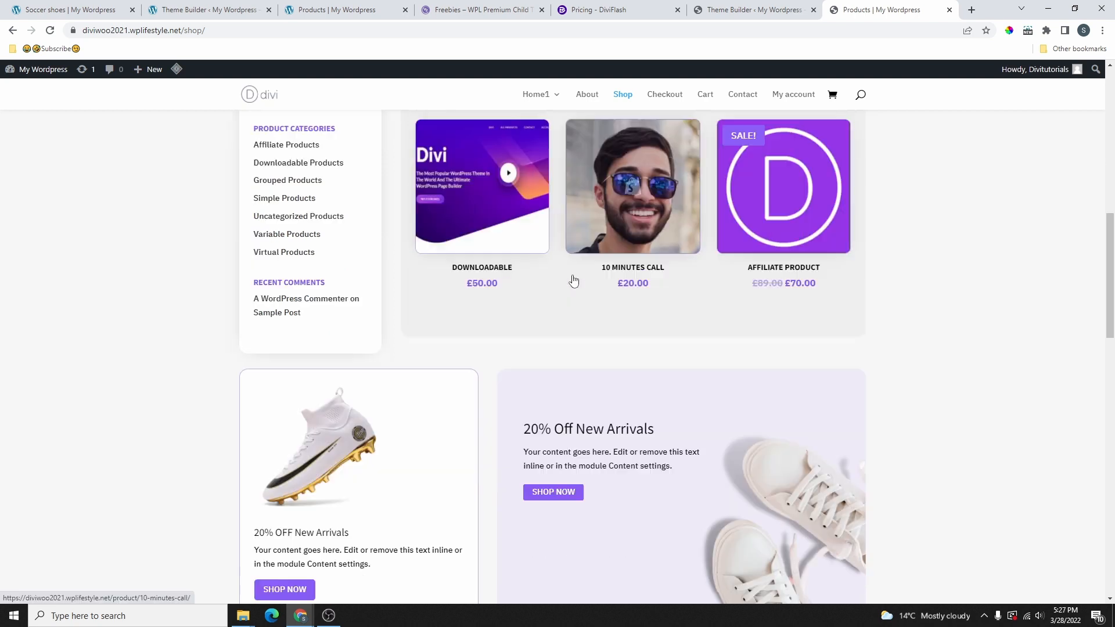
# Step: Open the "Shop with Default Divi shop Modules" template's body layout in the Theme Builder, review its Latest Offer section and close the editor
pyautogui.click(770, 10)
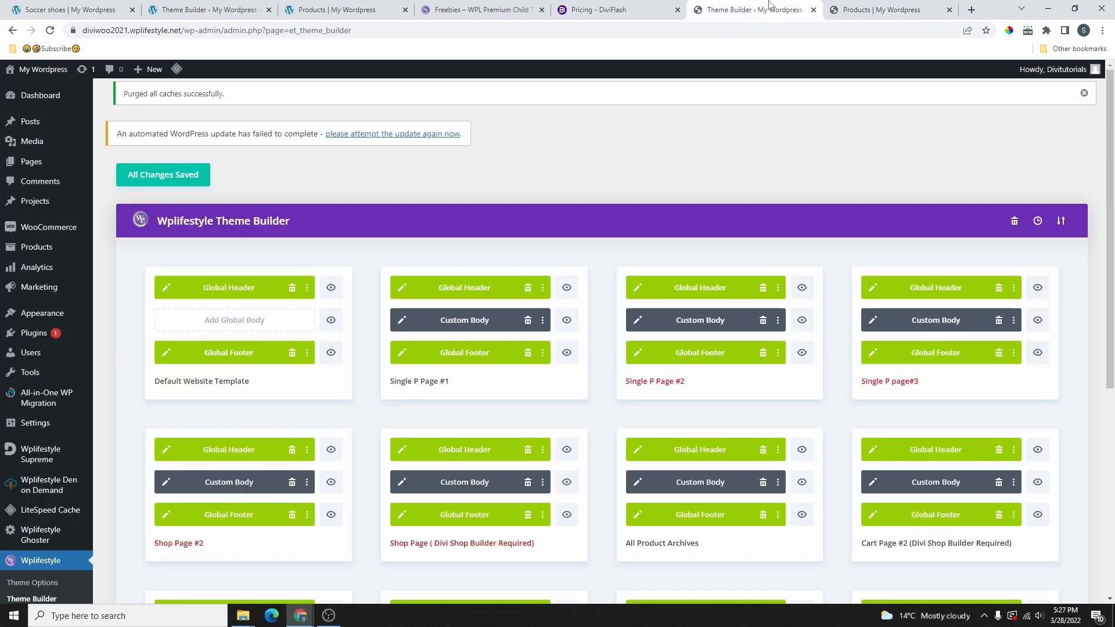
pyautogui.scroll(-5, 713, 489)
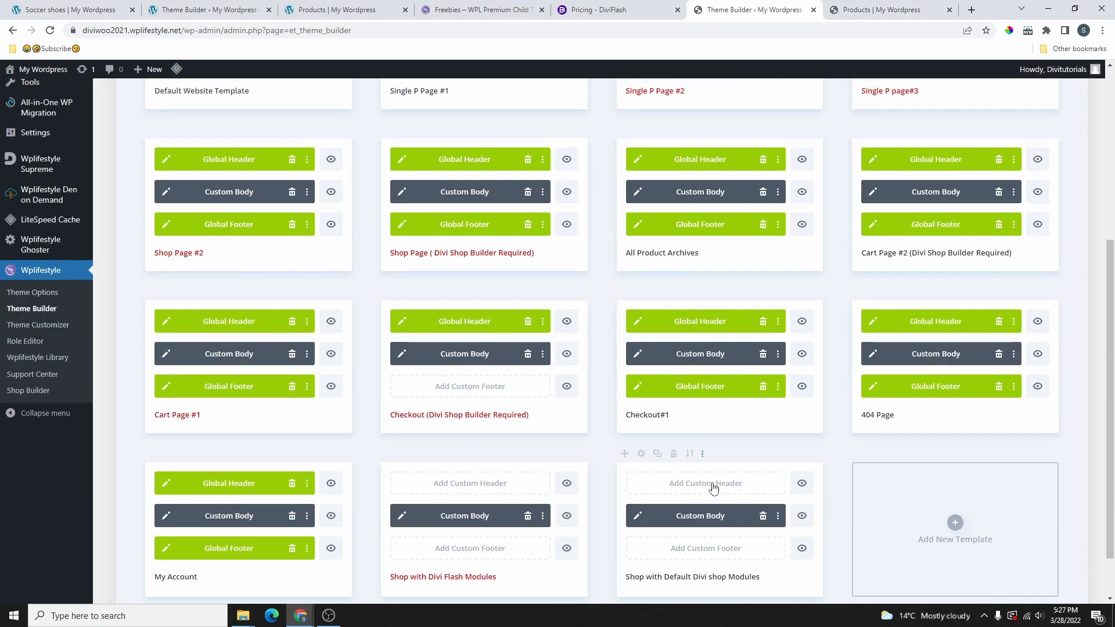
pyautogui.click(638, 516)
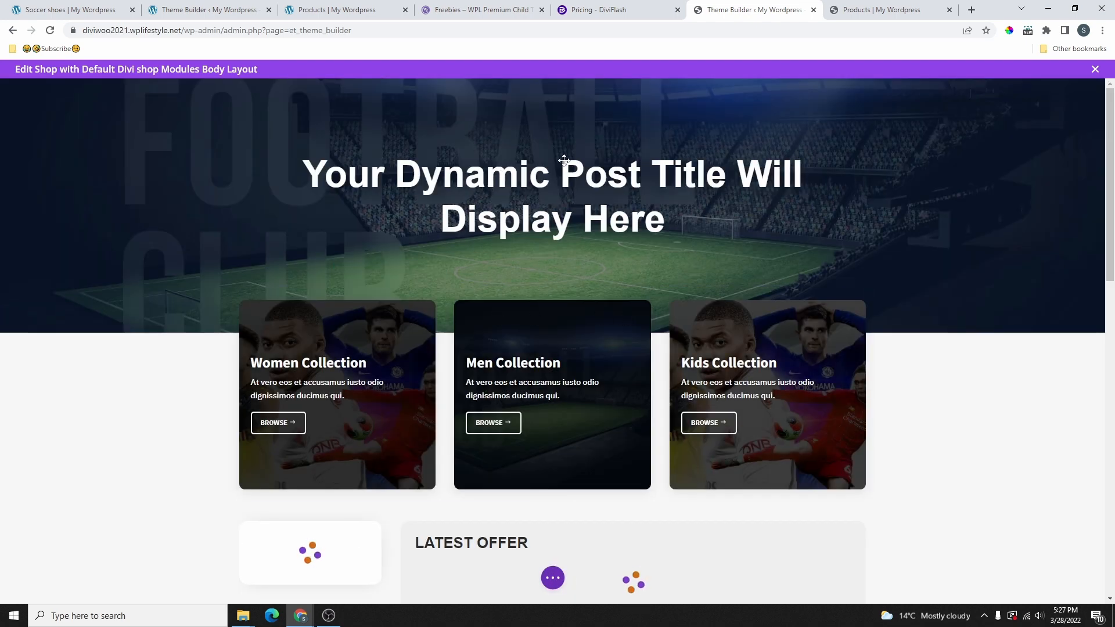
pyautogui.scroll(-3, 417, 363)
pyautogui.scroll(-4, 417, 363)
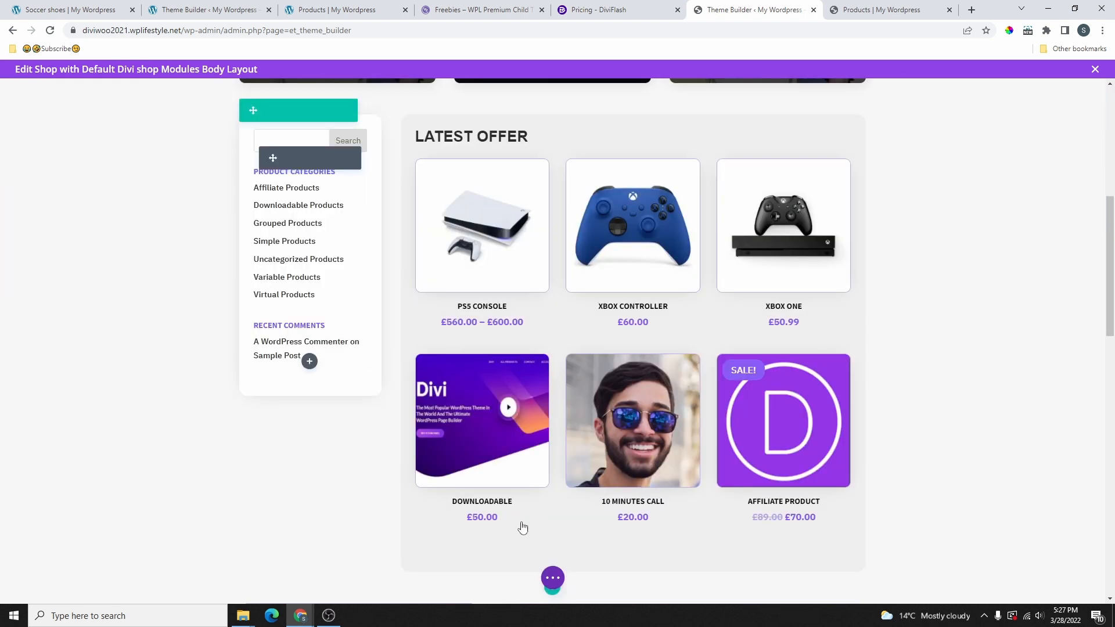
pyautogui.click(552, 578)
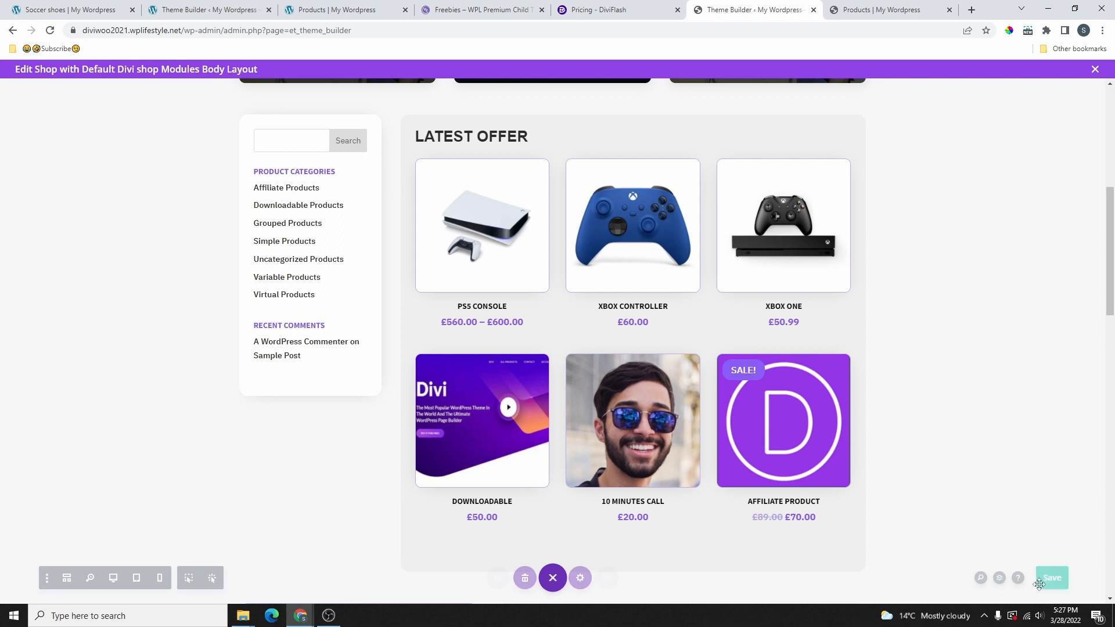
pyautogui.click(1095, 71)
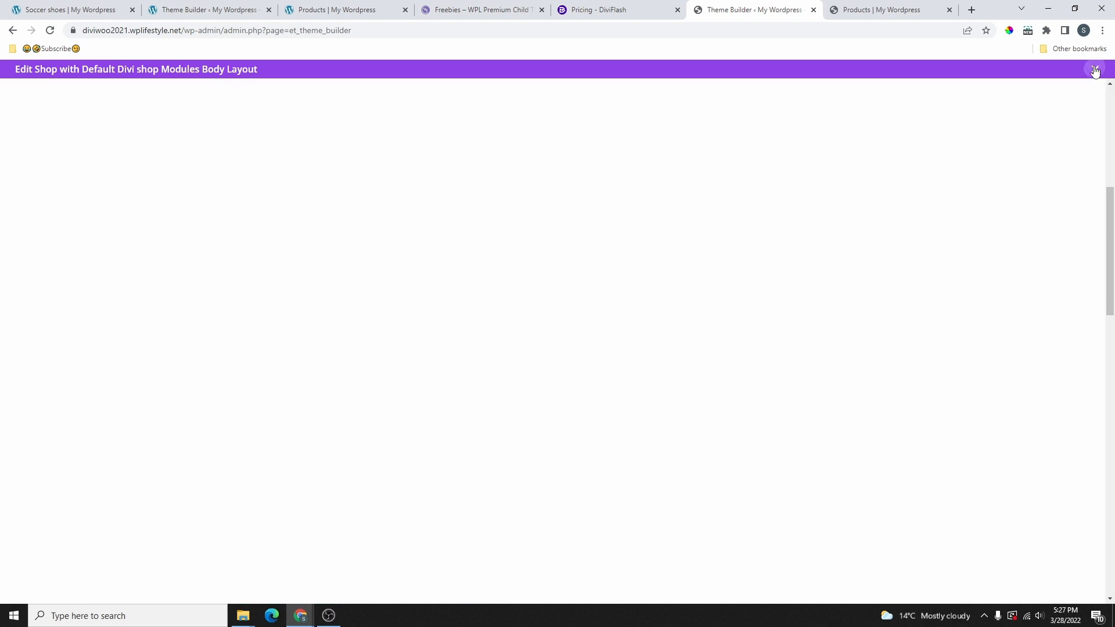
# Step: Reload the live diviwoo2021 Shop page and check its Products header and collection cards
pyautogui.click(877, 8)
pyautogui.scroll(2, 42, 121)
pyautogui.click(50, 30)
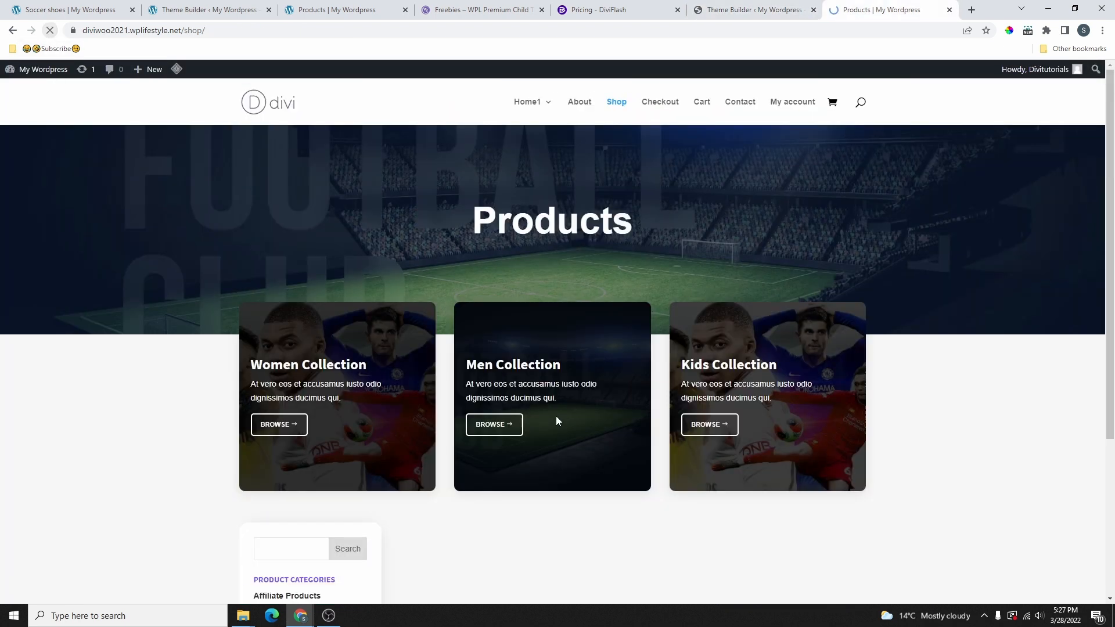
pyautogui.scroll(5, 516, 427)
pyautogui.scroll(2, 545, 259)
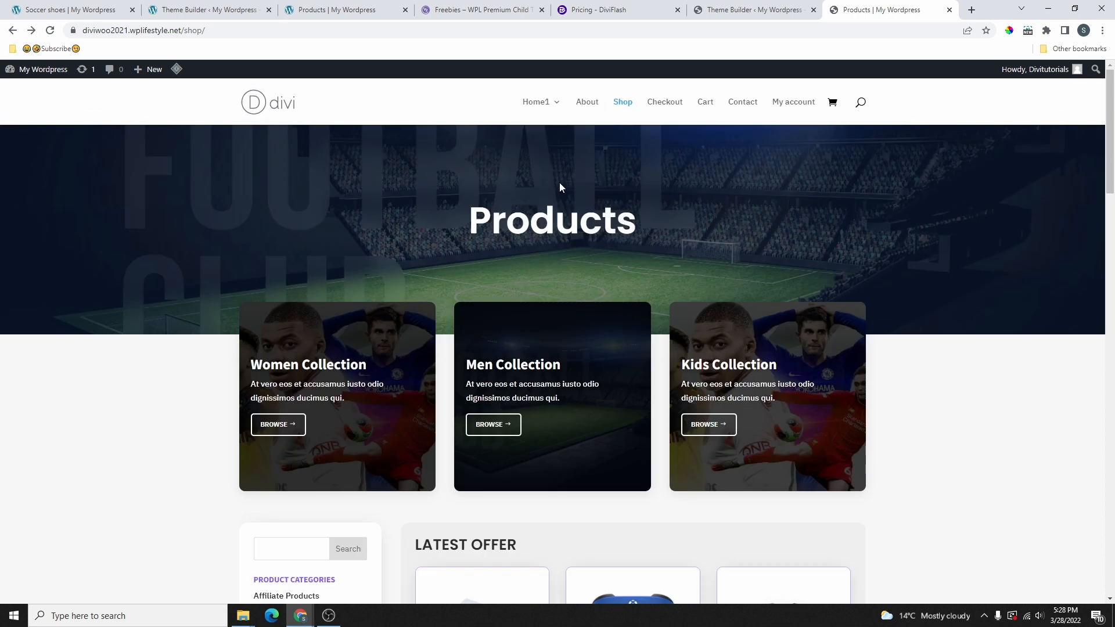
# Step: View the Cart page of the divi.contentexp.com site, from the product table and cart totals to the Customer Satisfaction section
pyautogui.click(336, 10)
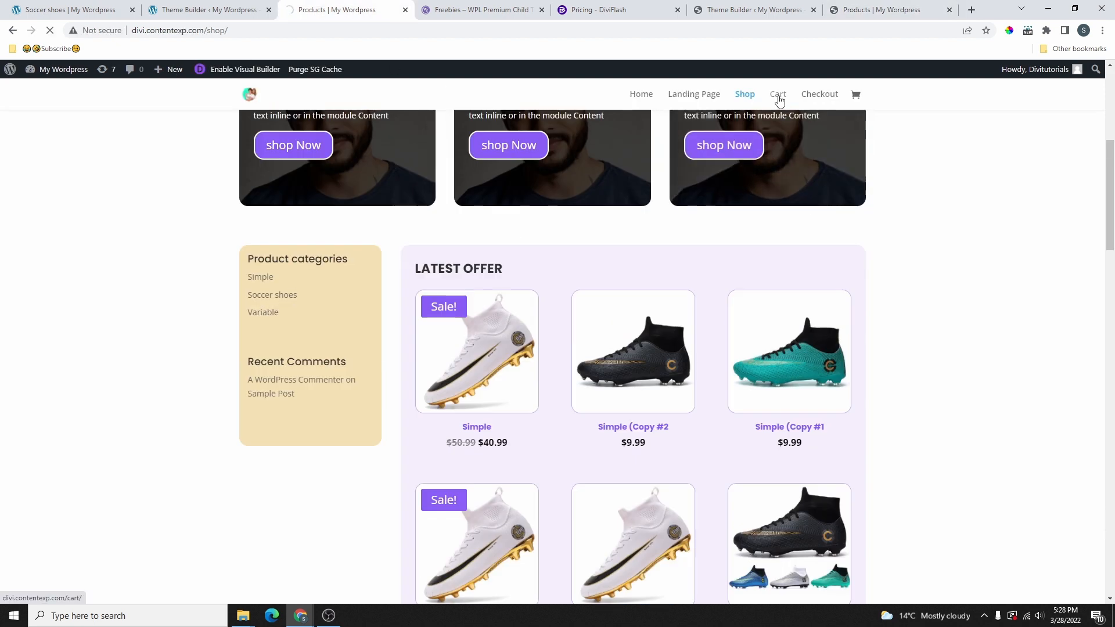
pyautogui.click(779, 96)
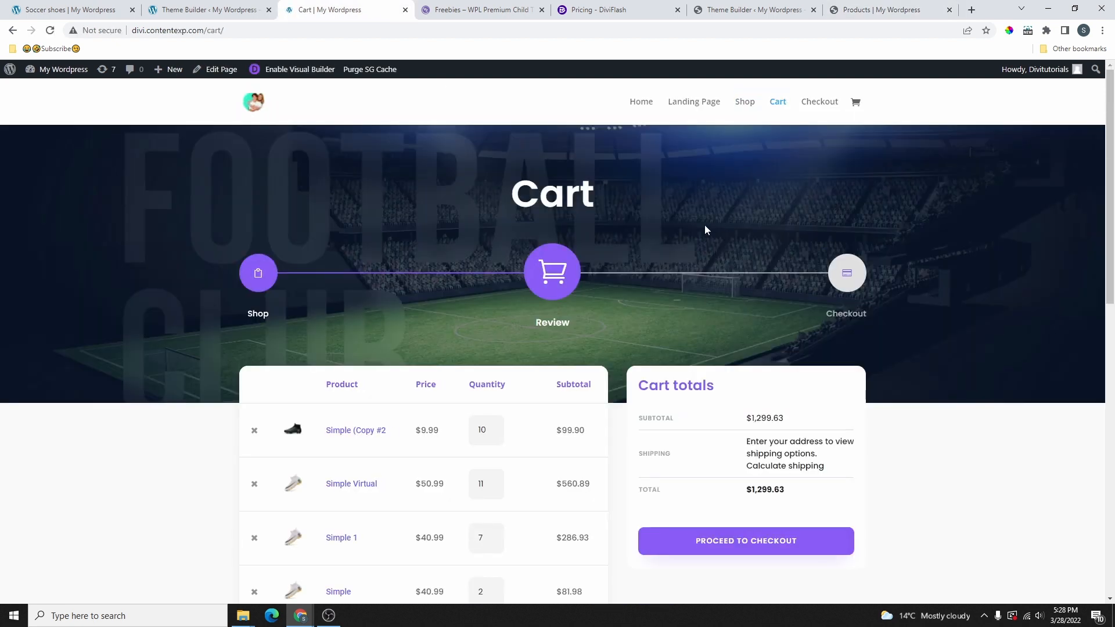
pyautogui.scroll(-3, 654, 278)
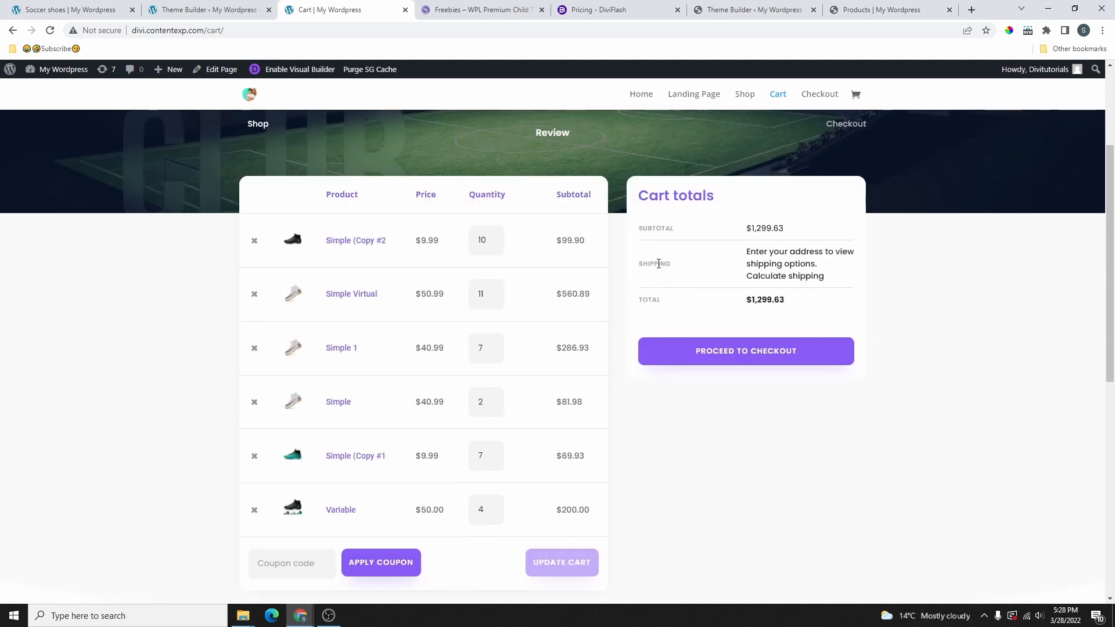
pyautogui.scroll(-7, 650, 267)
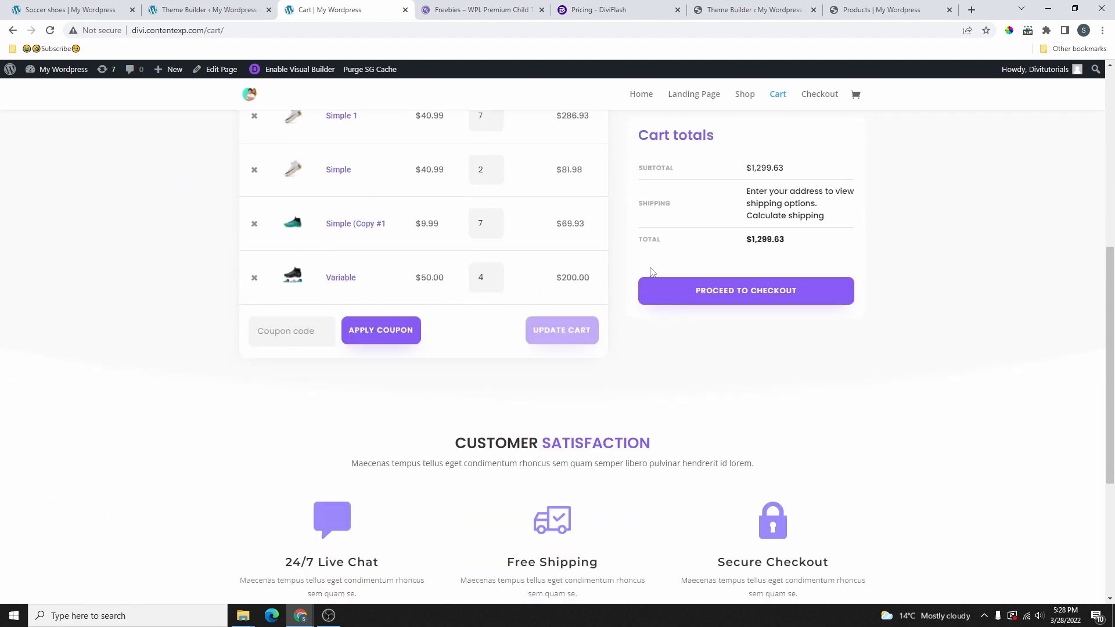
pyautogui.scroll(10, 641, 323)
# Step: View the divi.contentexp.com Checkout page with its billing details form and order summary
pyautogui.click(820, 101)
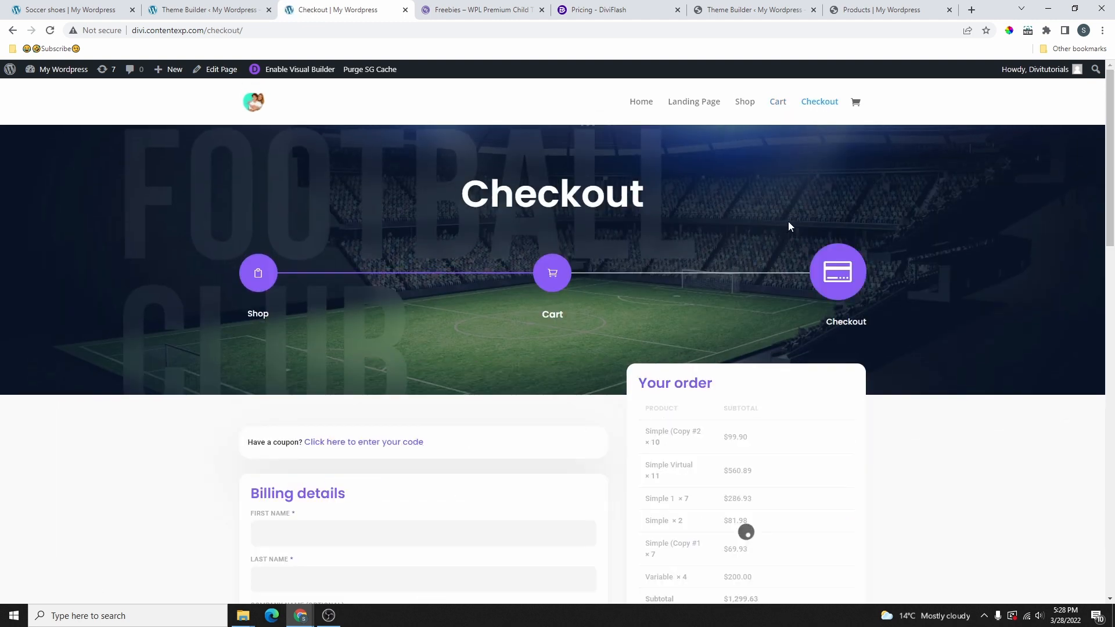
pyautogui.scroll(-4, 726, 314)
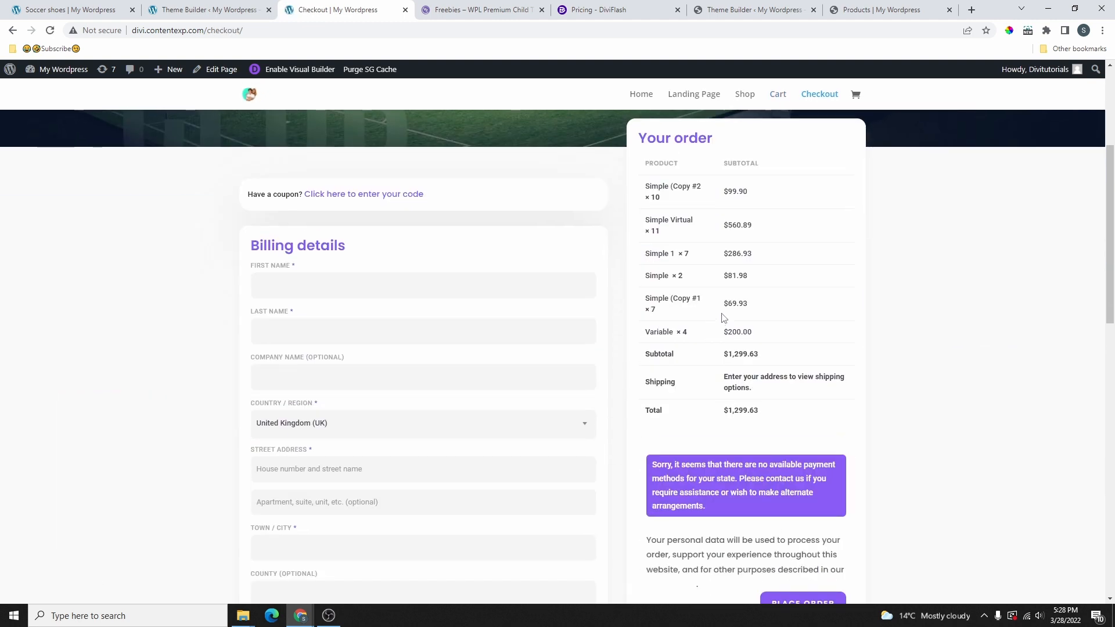
pyautogui.scroll(4, 671, 342)
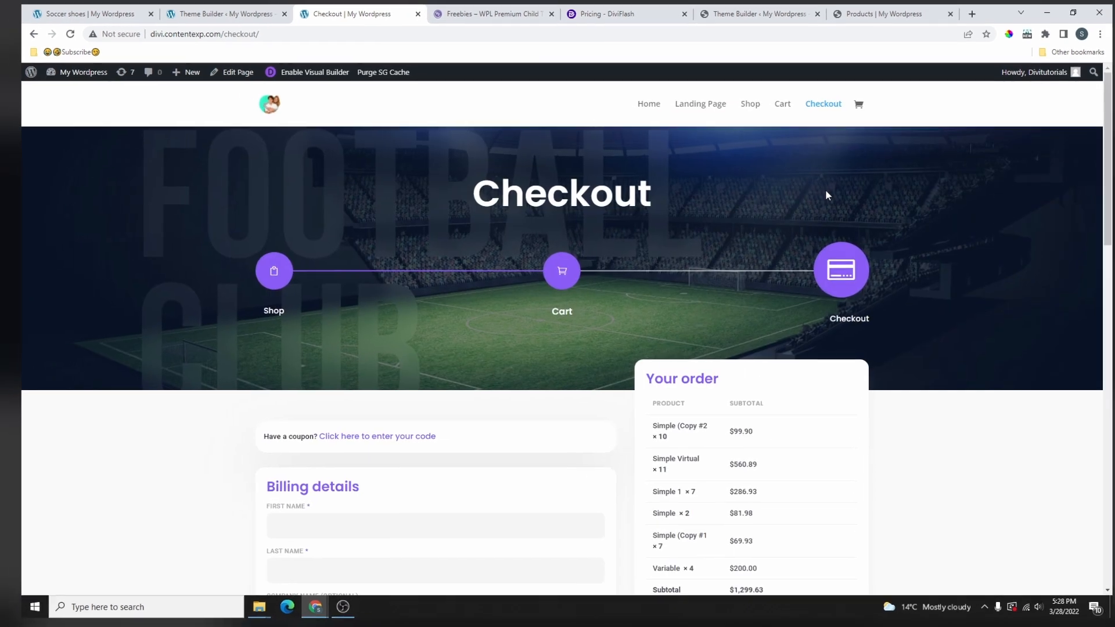